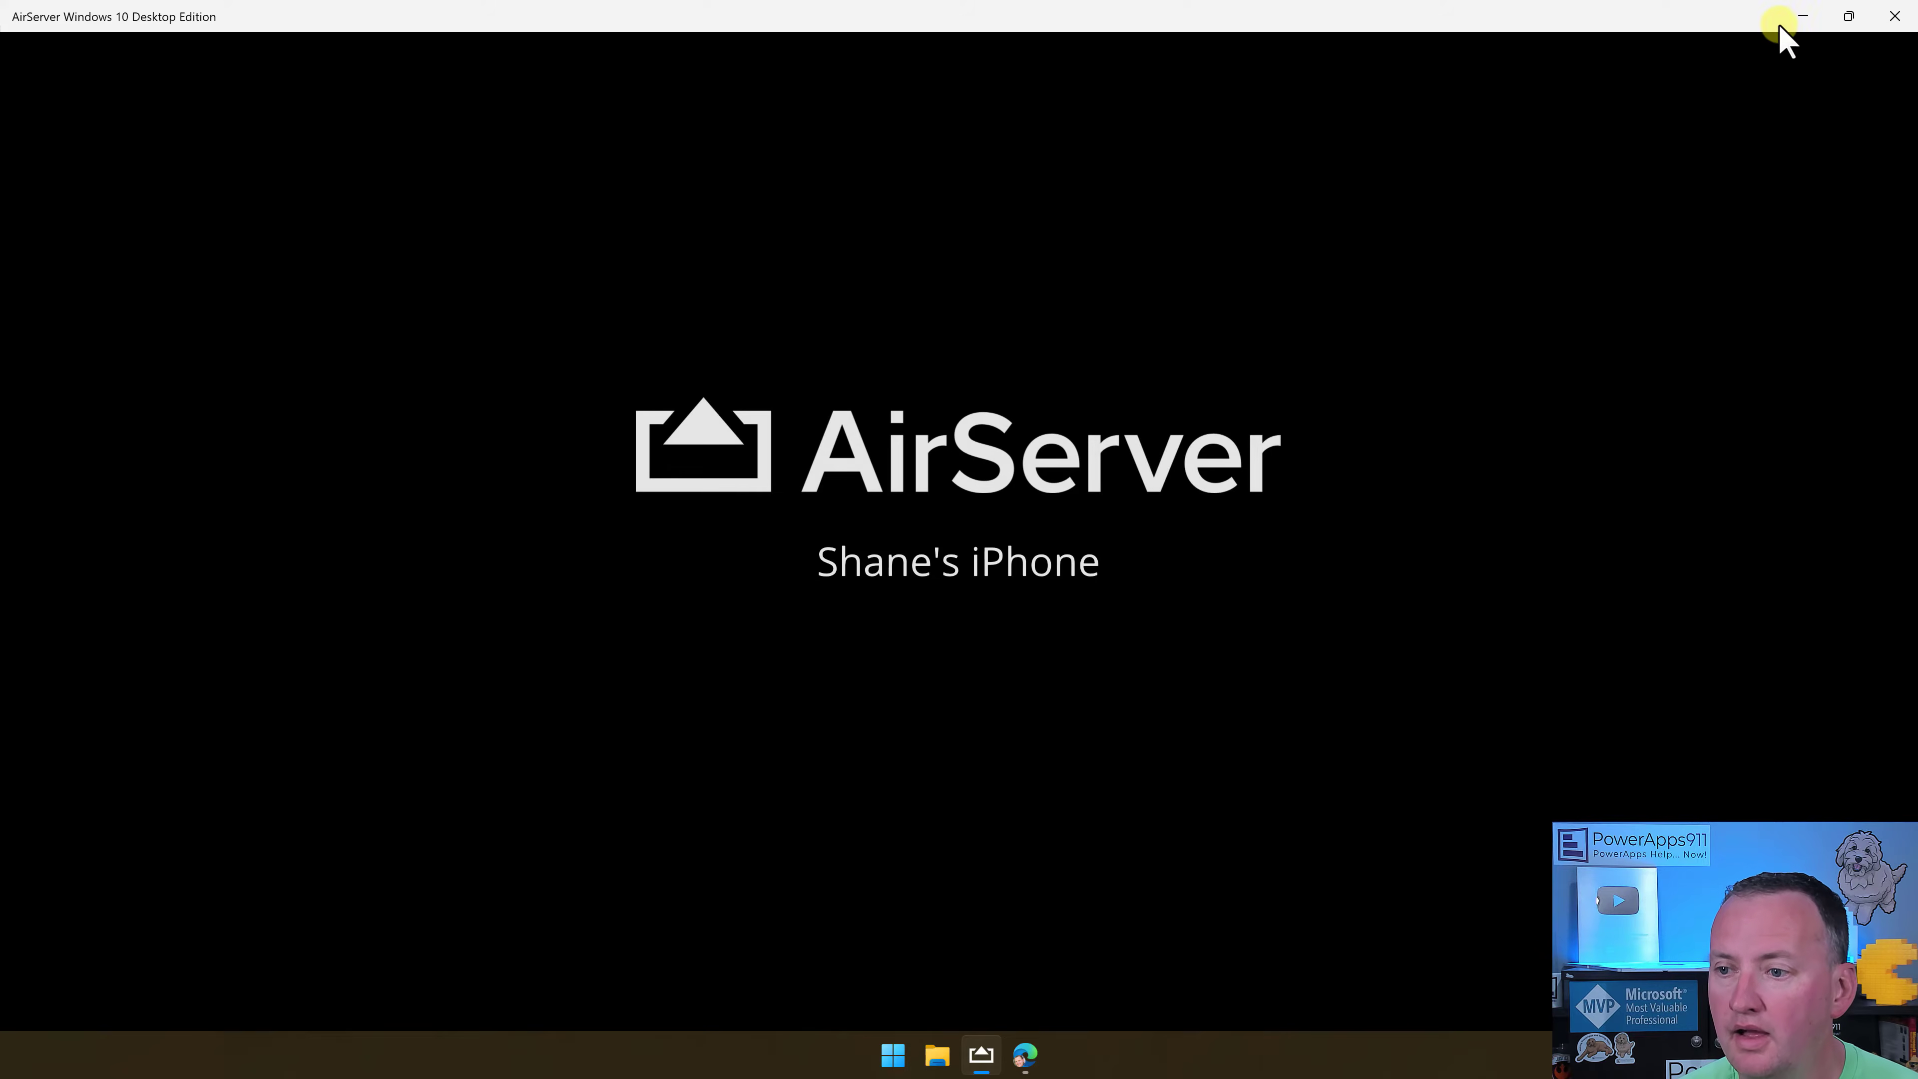
Switch to the SharePoint Invoices library in the browser, refresh its file list, and widen the Name column to show full file names.
left_click(1801, 16)
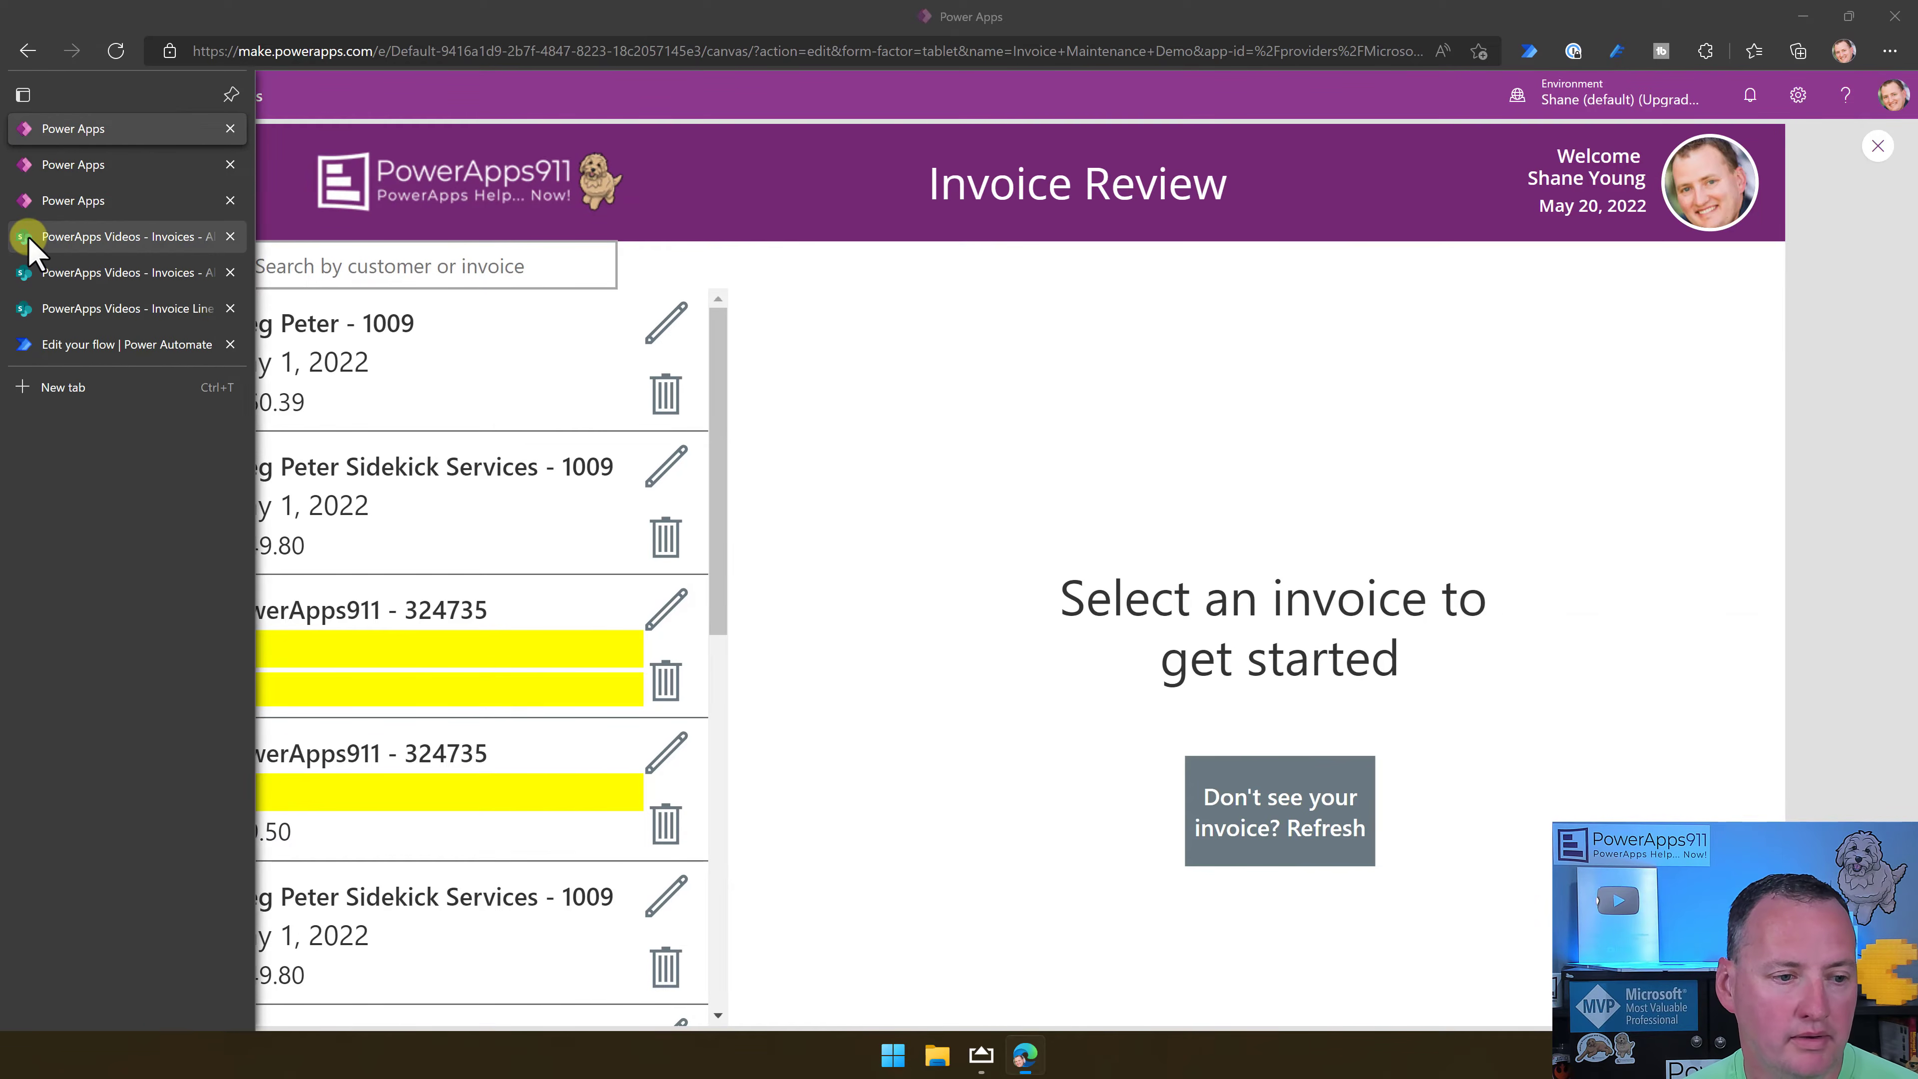
left_click(30, 238)
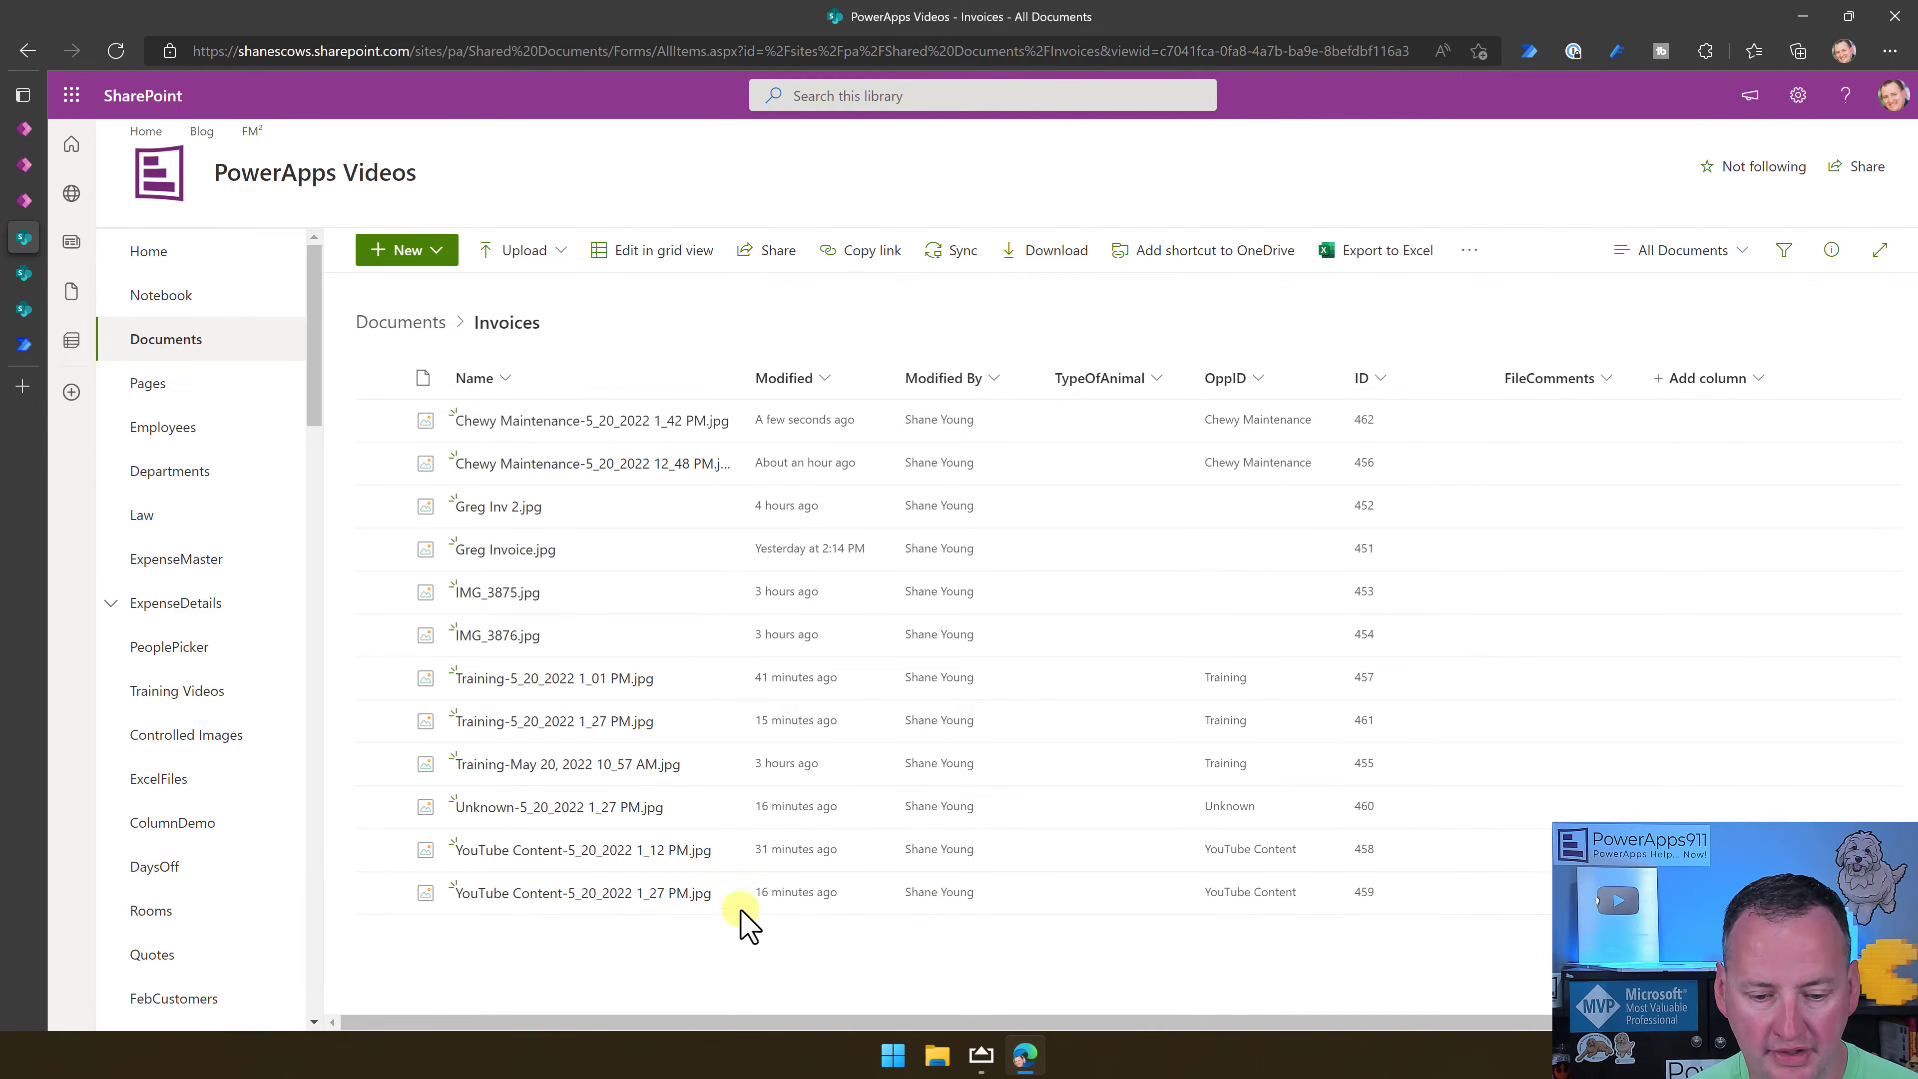
left_click(115, 50)
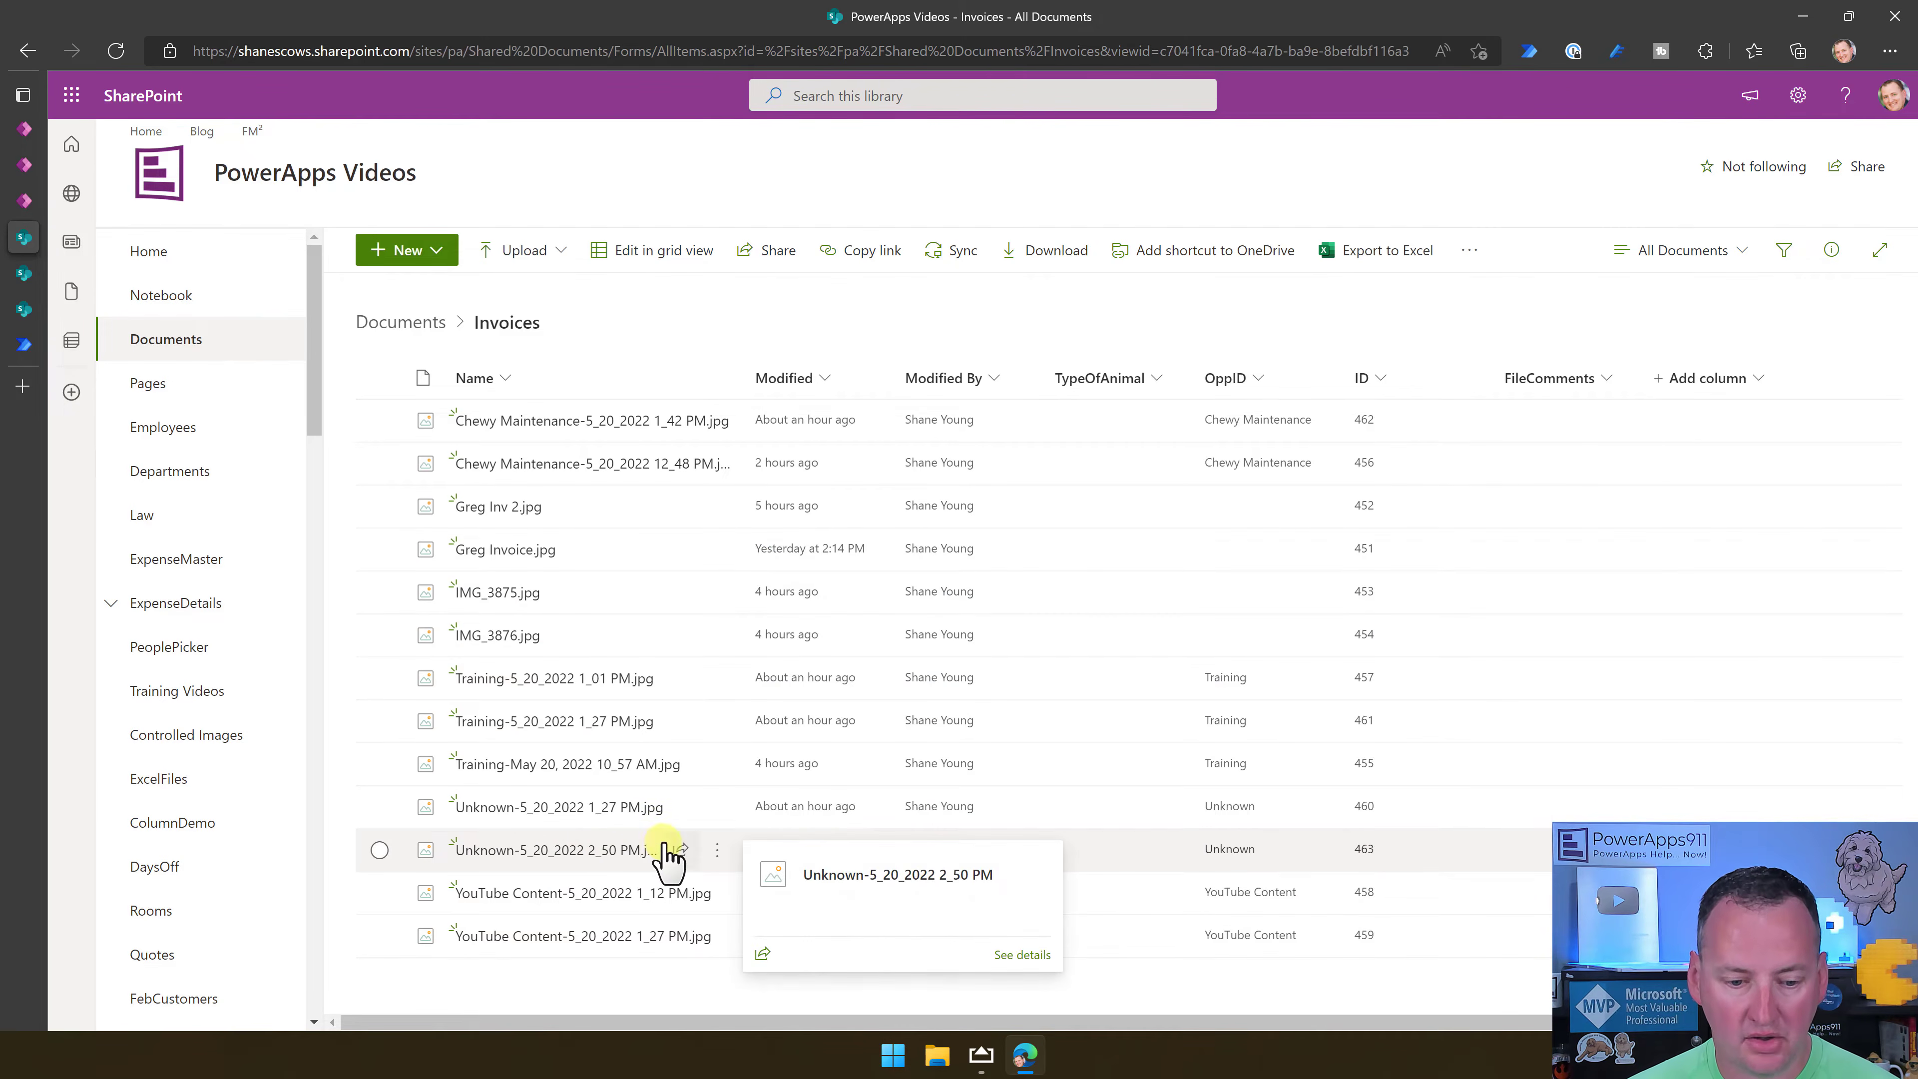
left_click_drag(739, 378, 856, 377)
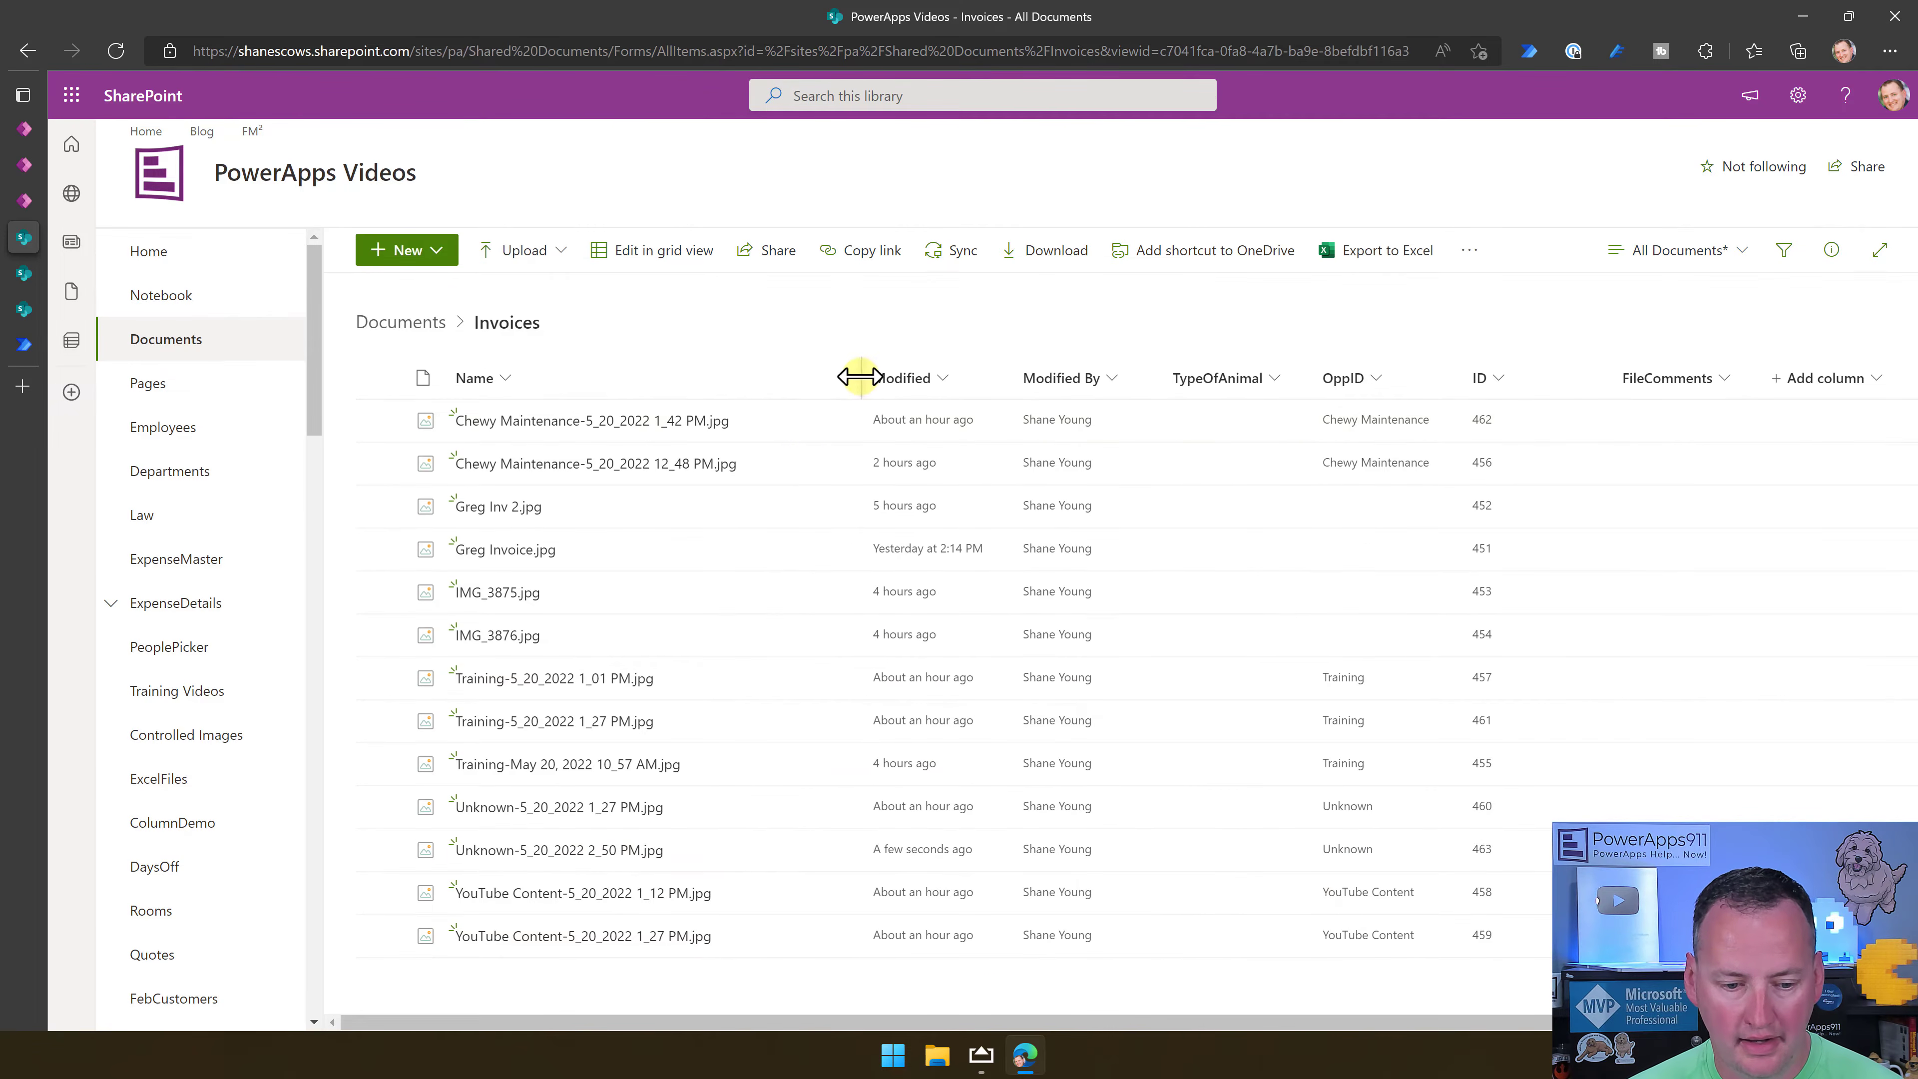
mouse_move(722, 845)
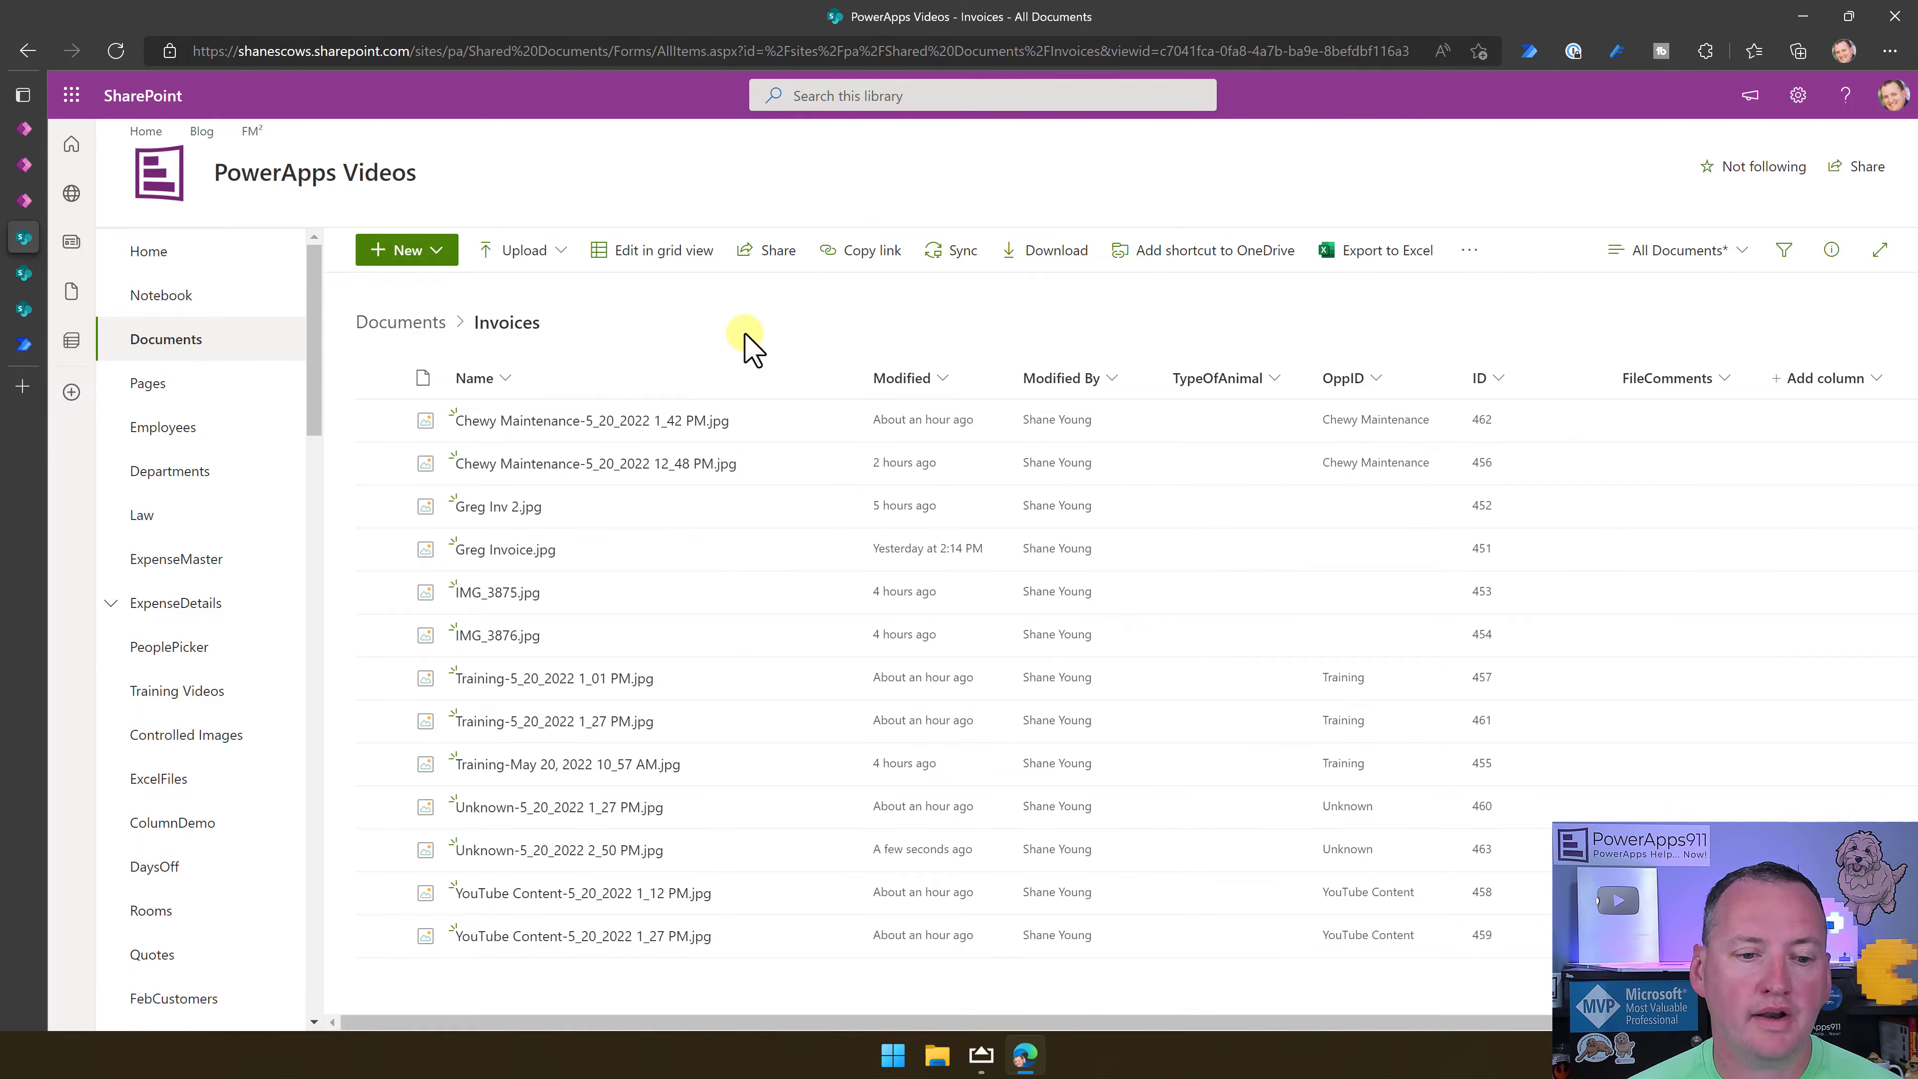
Inspect the actions of the Power Apps Invoice Upload flow in Power Automate and return to its details page.
left_click(24, 345)
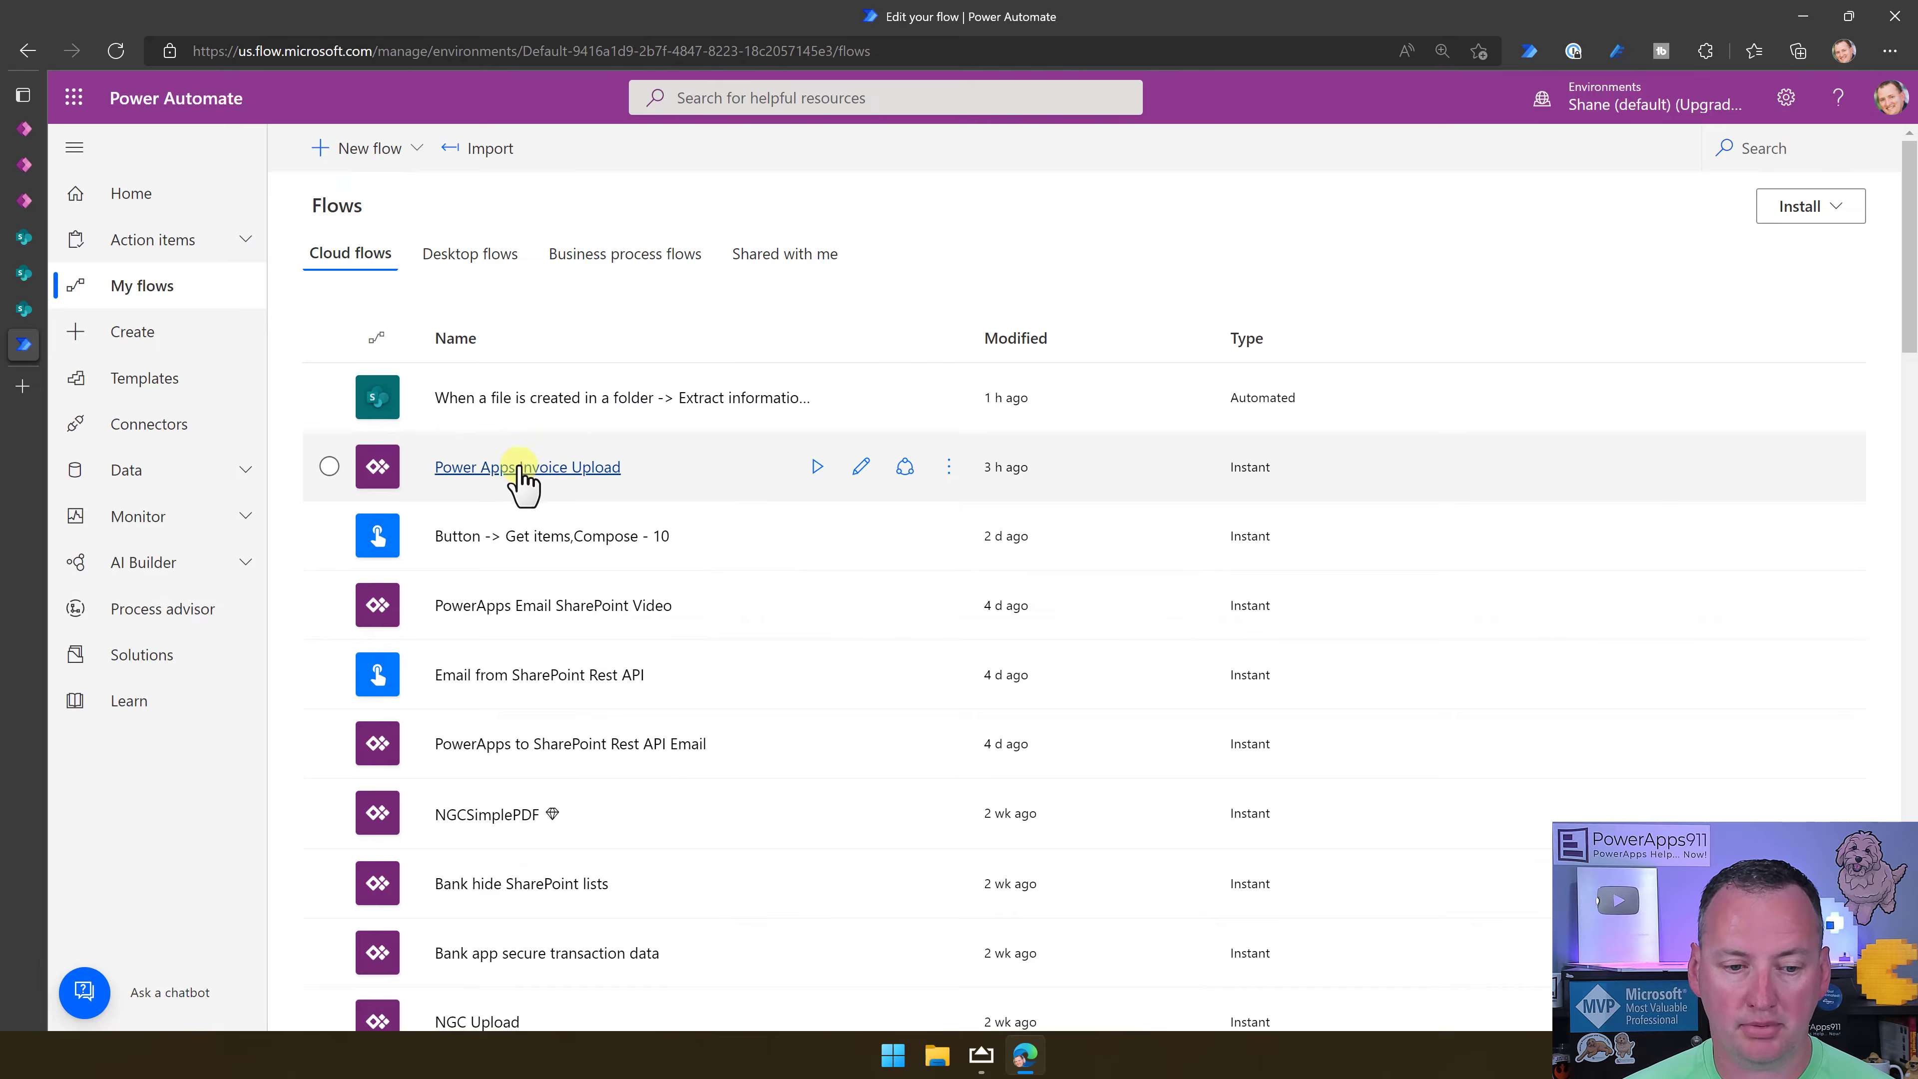
left_click(545, 468)
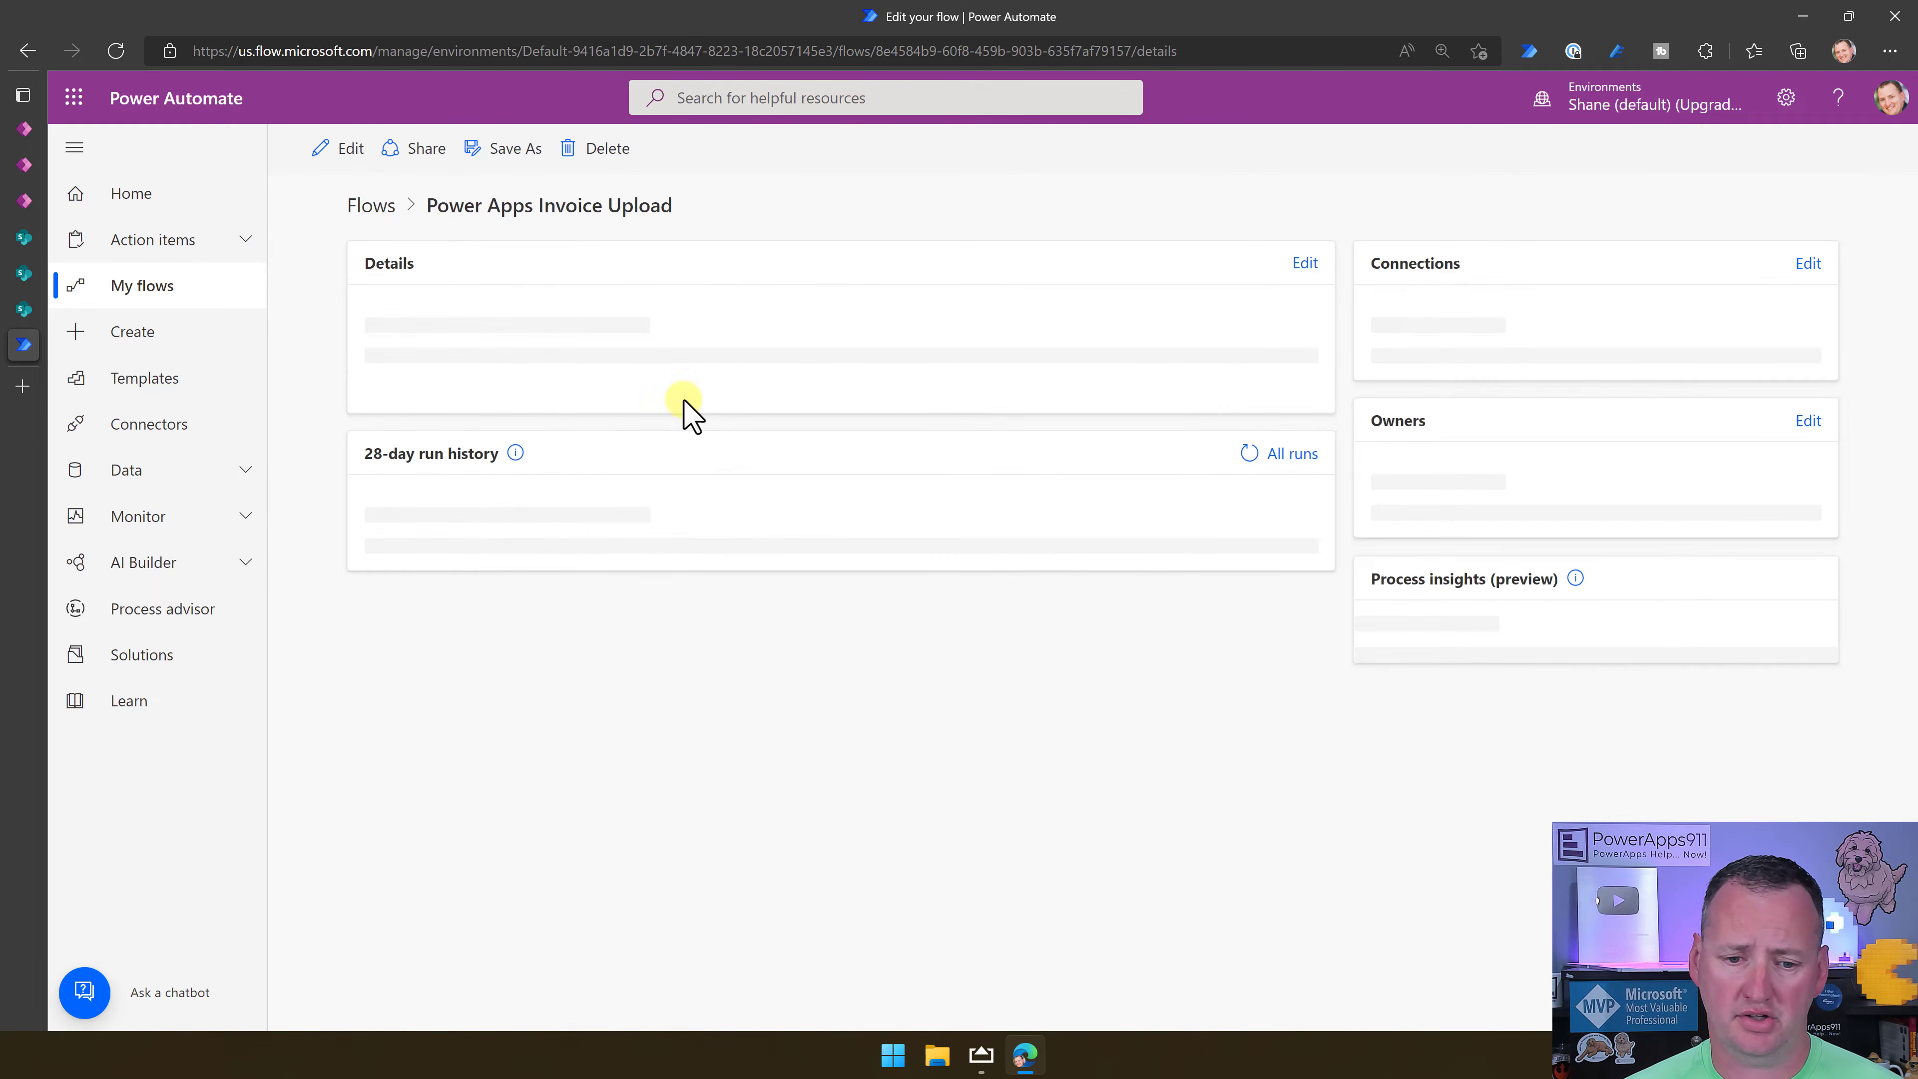
left_click(333, 148)
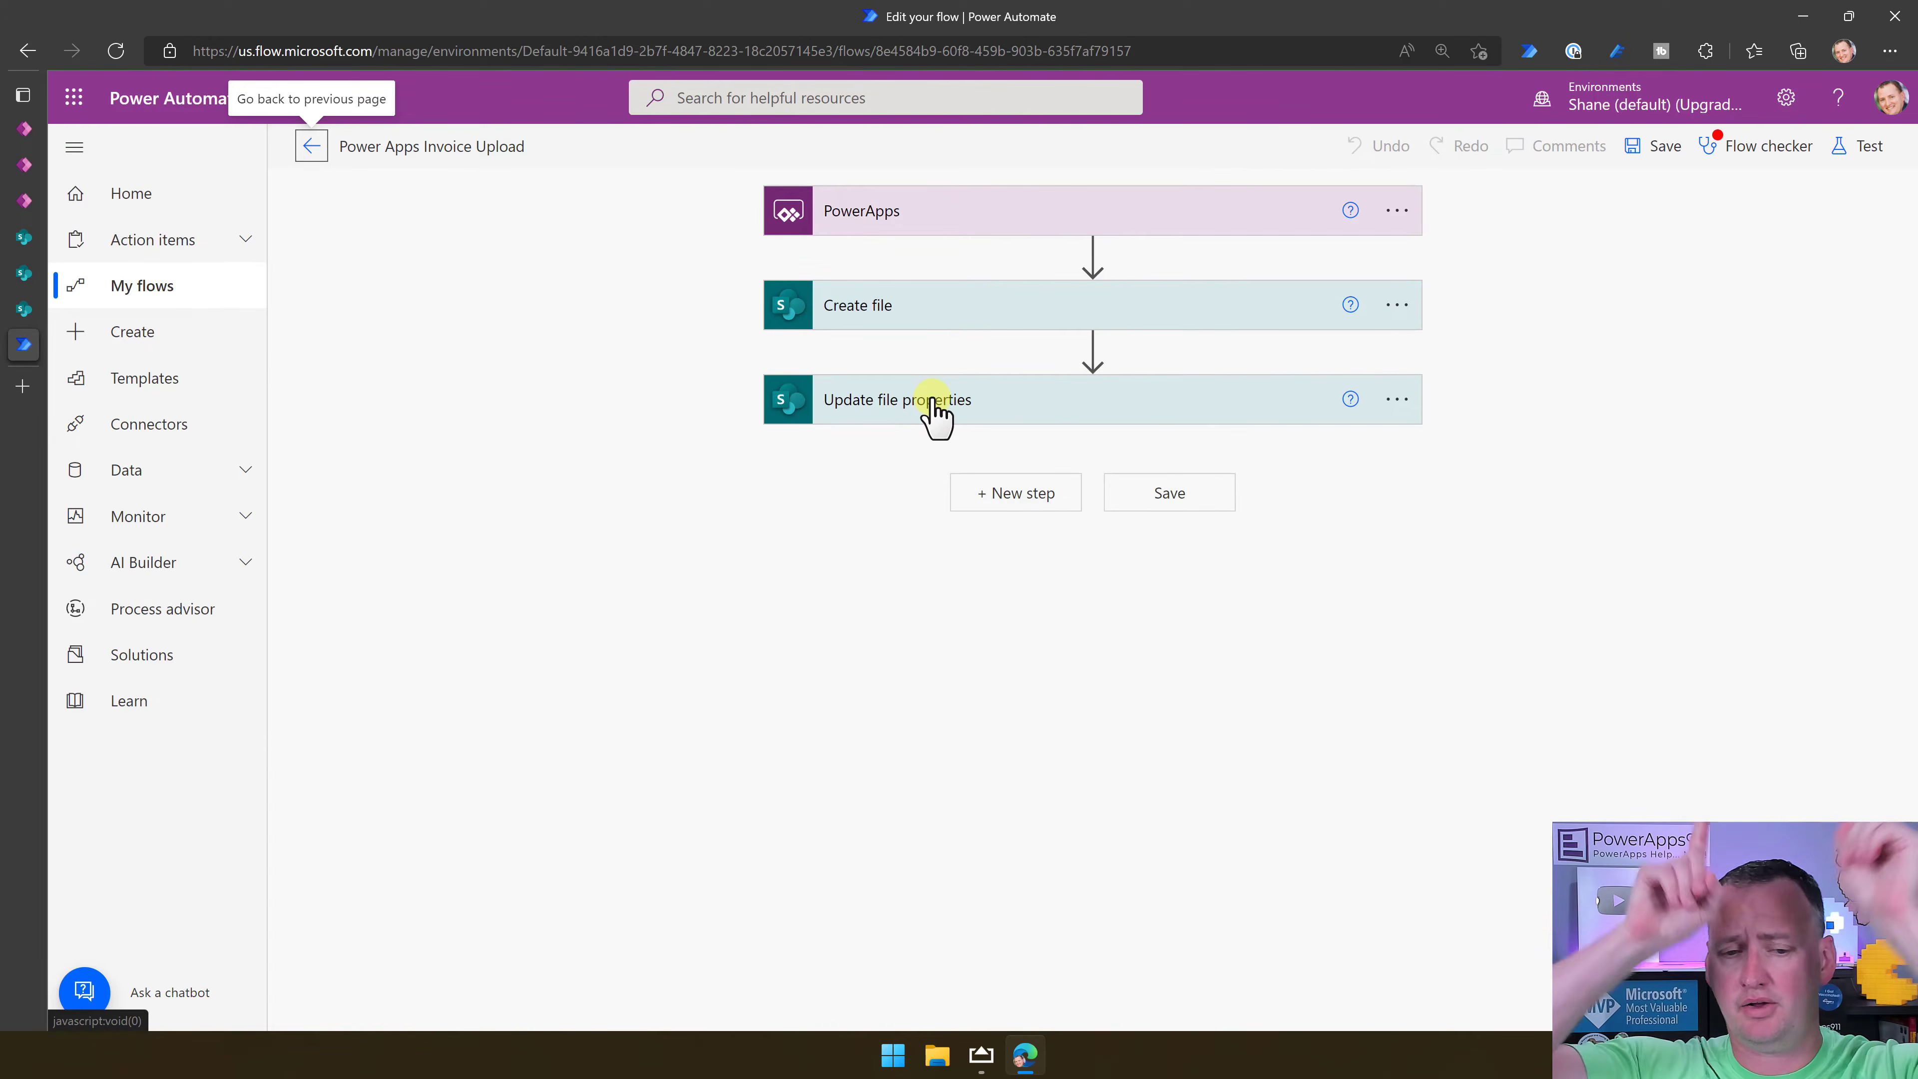
left_click(312, 149)
left_click(1074, 212)
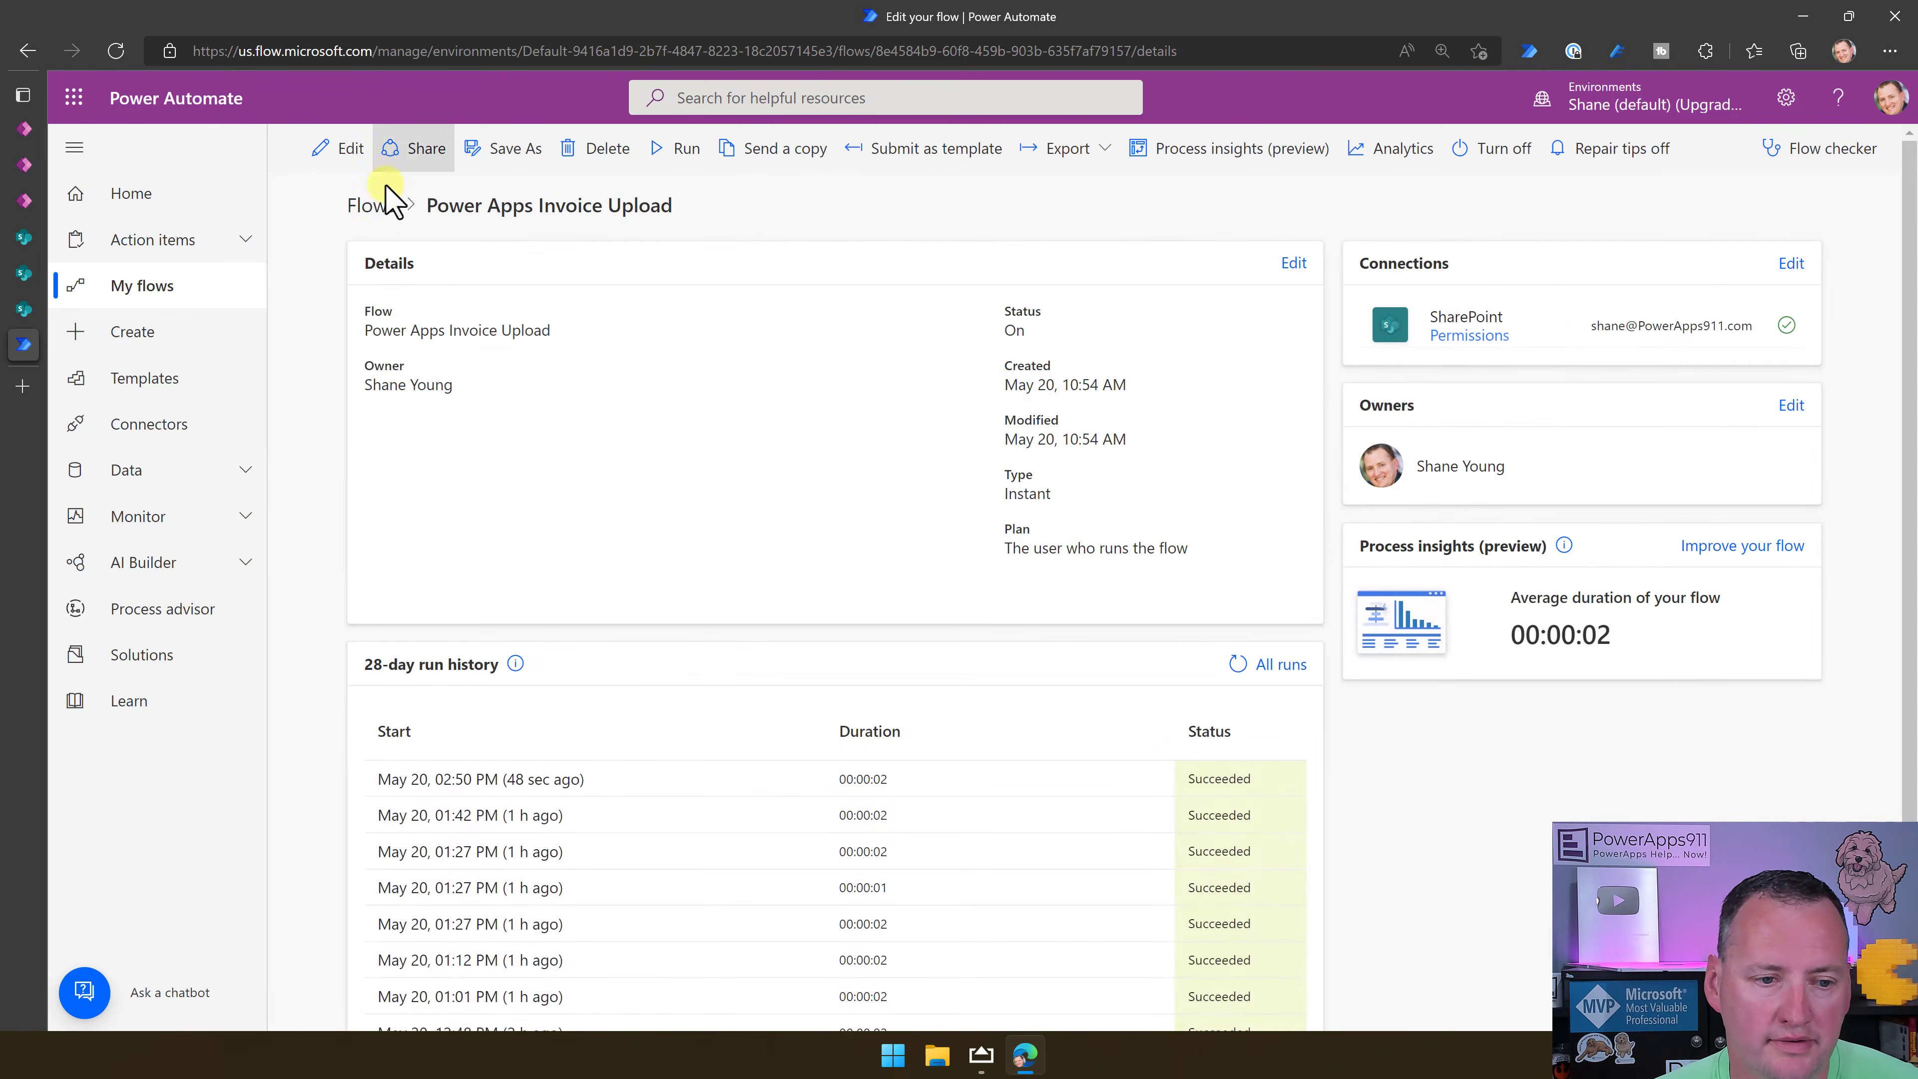
Examine the latest run of the flow that extracts information from invoices when a file is created, including its Apply to each loop.
left_click(372, 205)
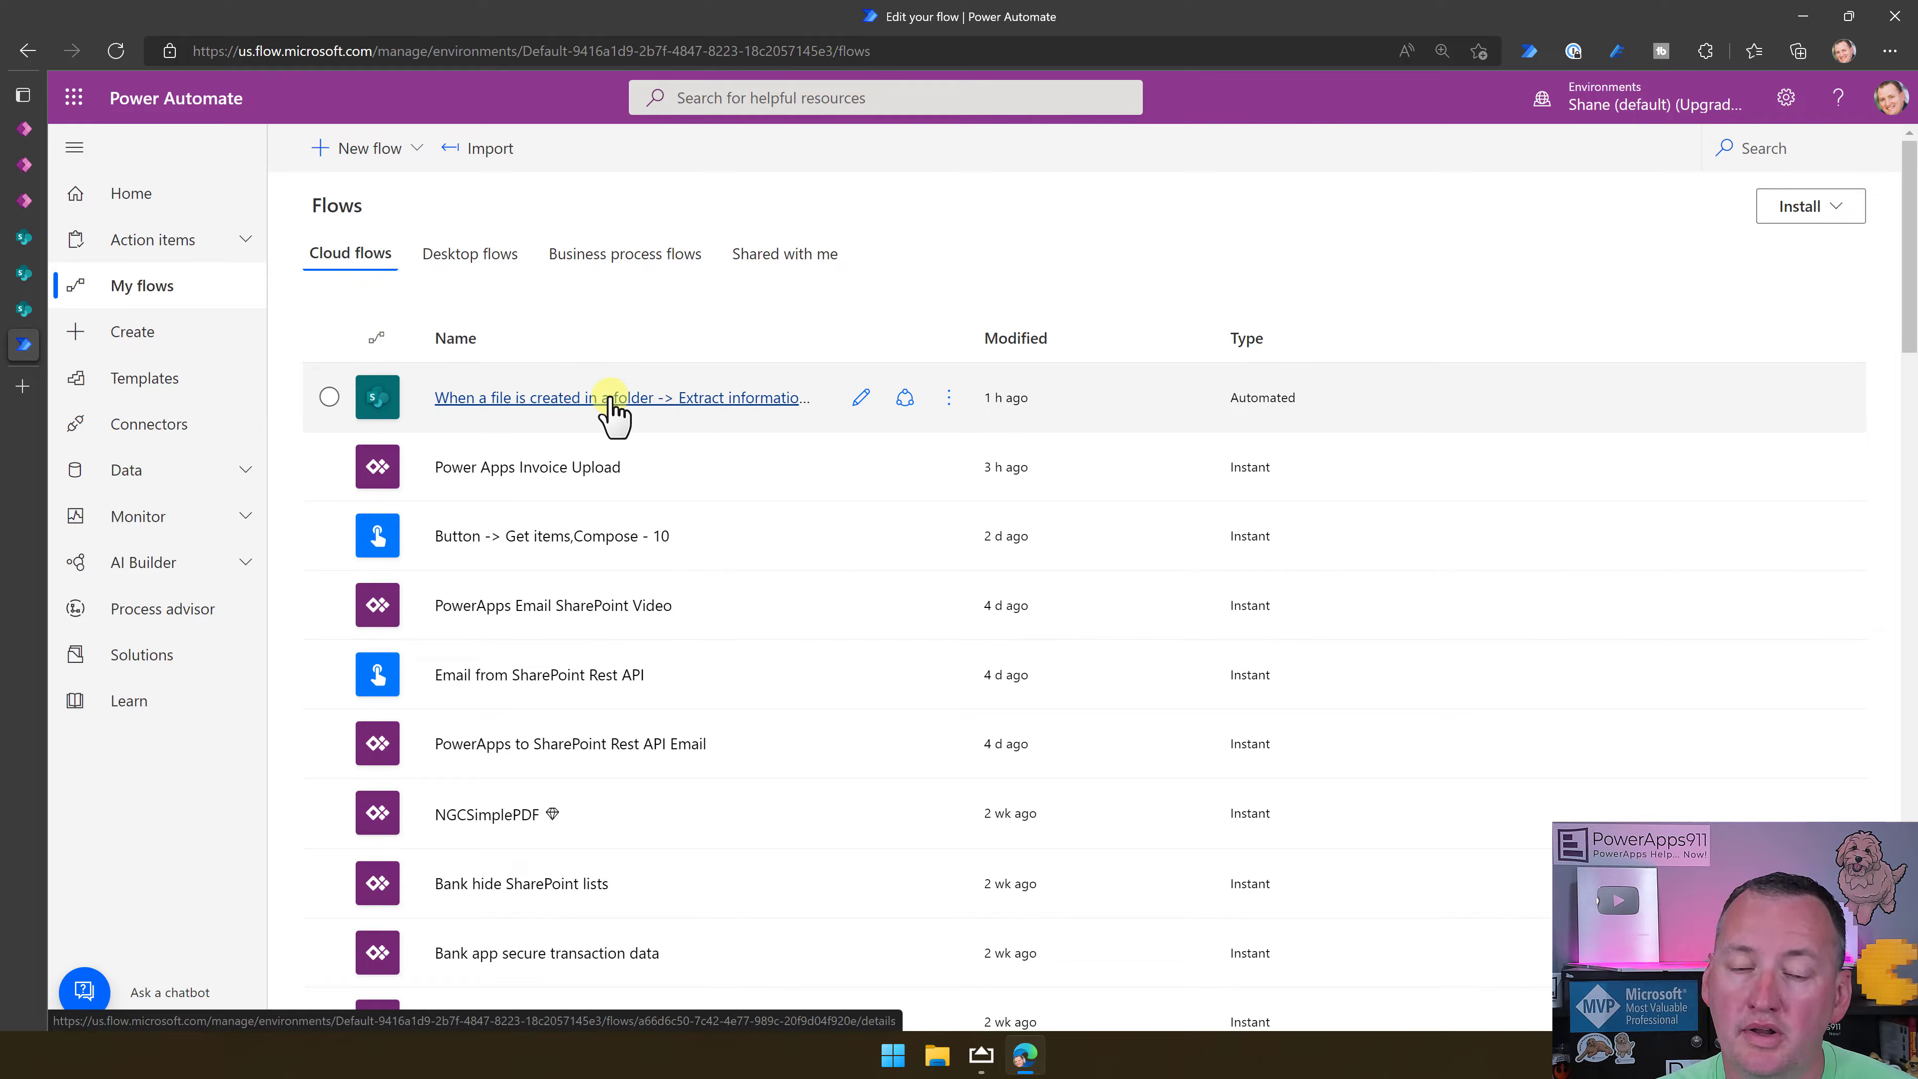
left_click(643, 398)
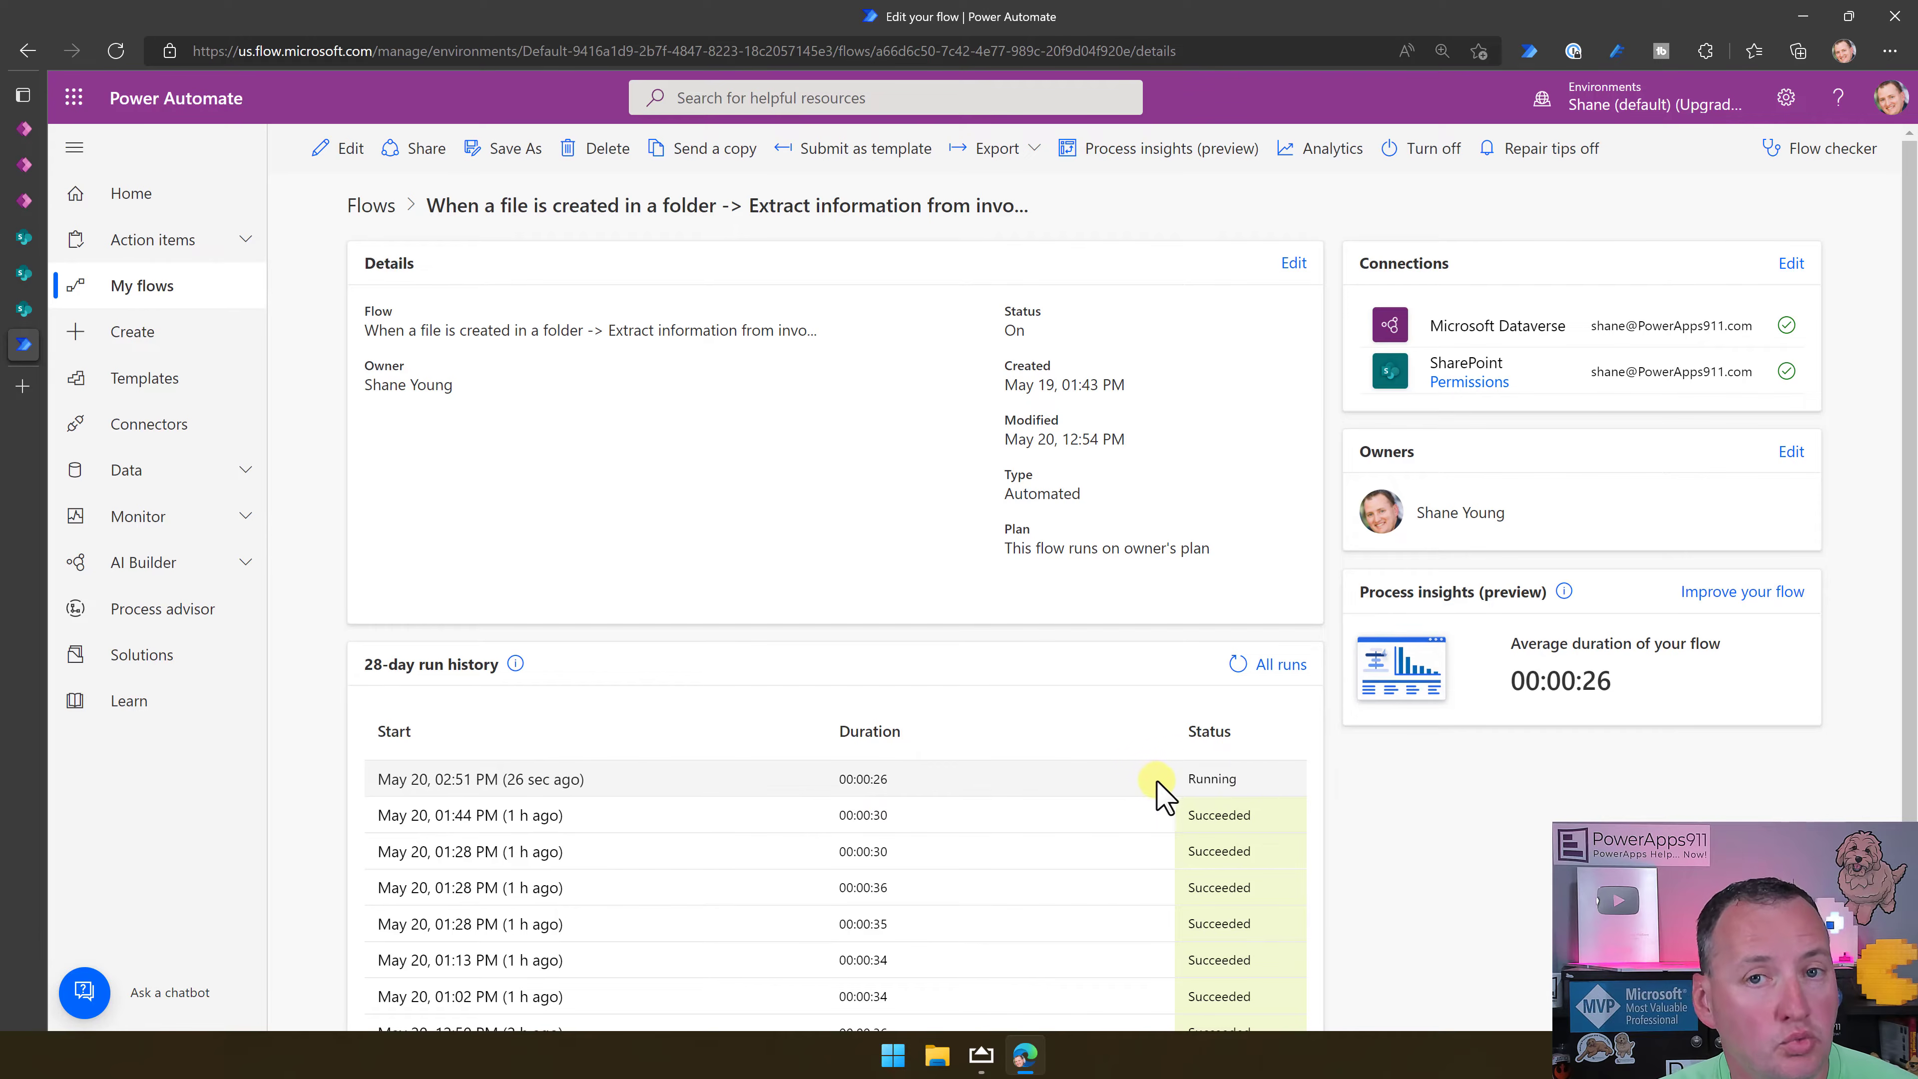
left_click(540, 778)
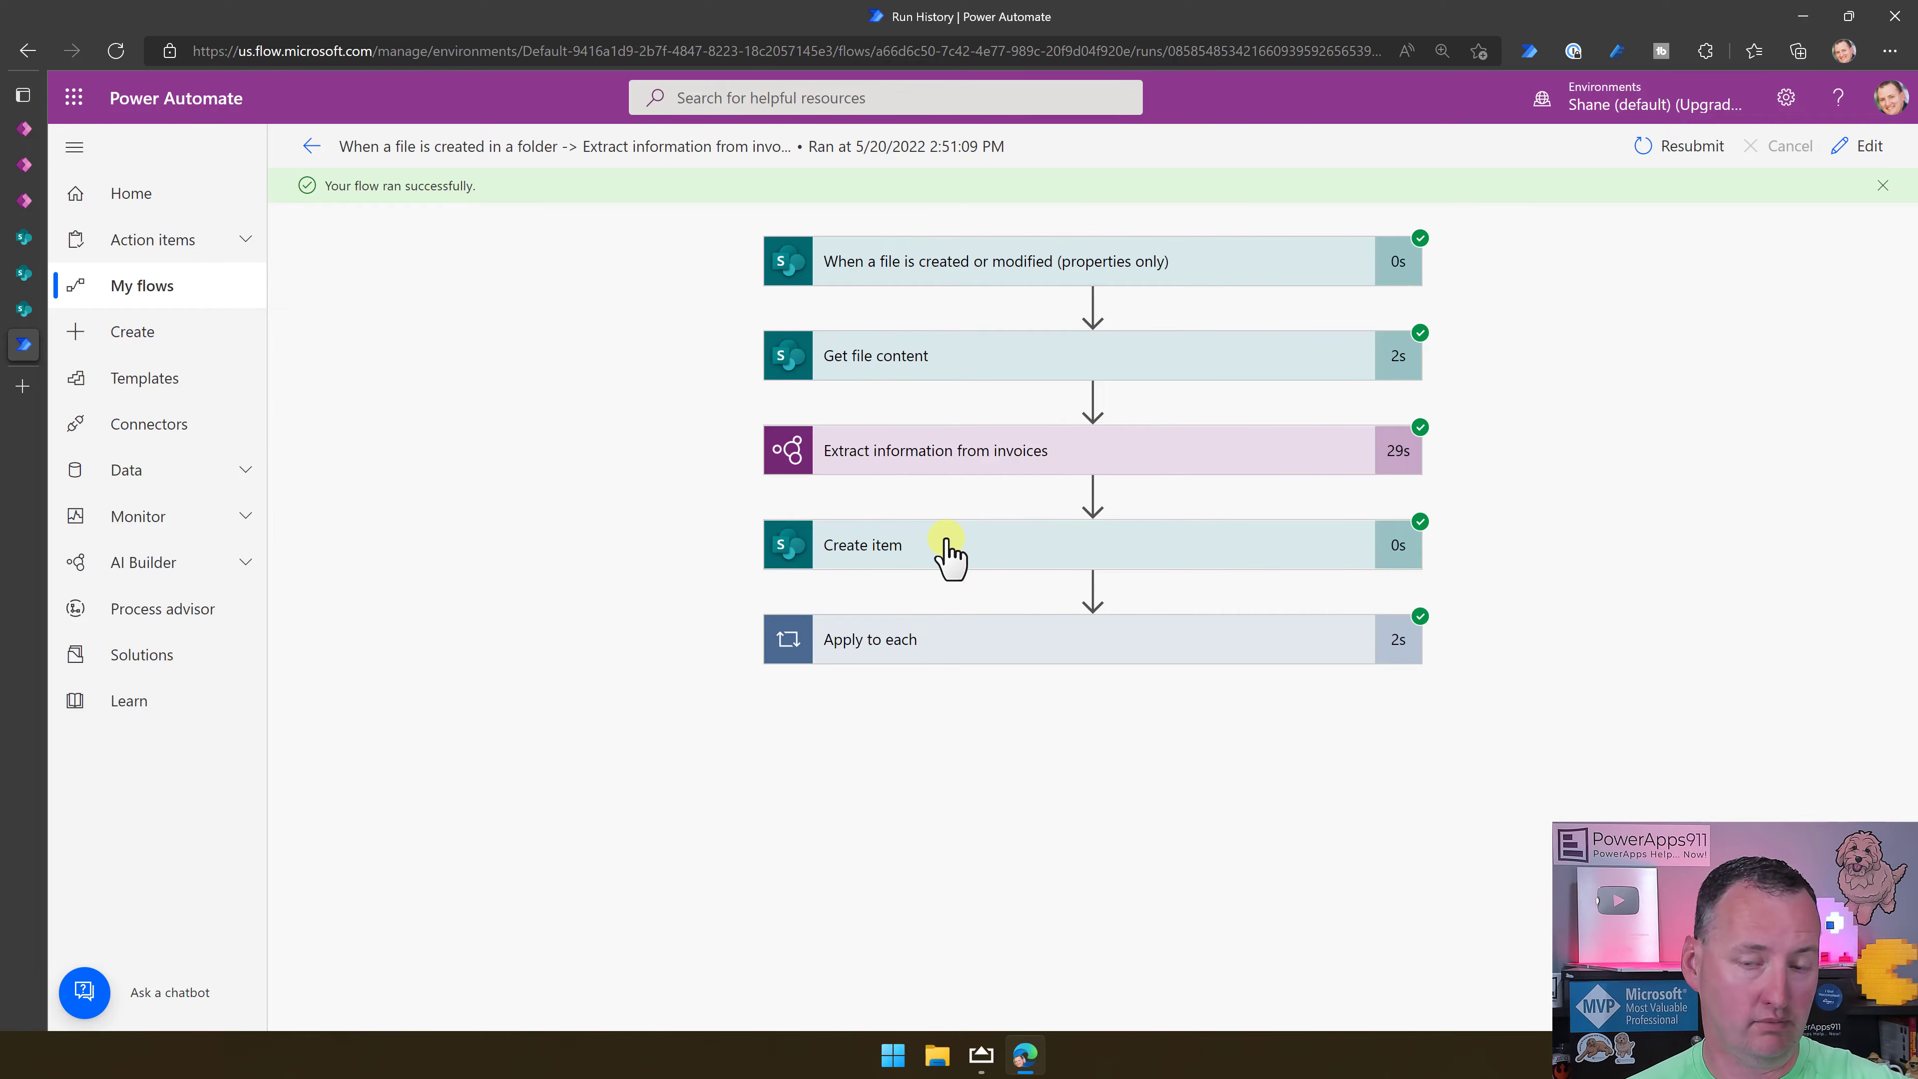
left_click(976, 655)
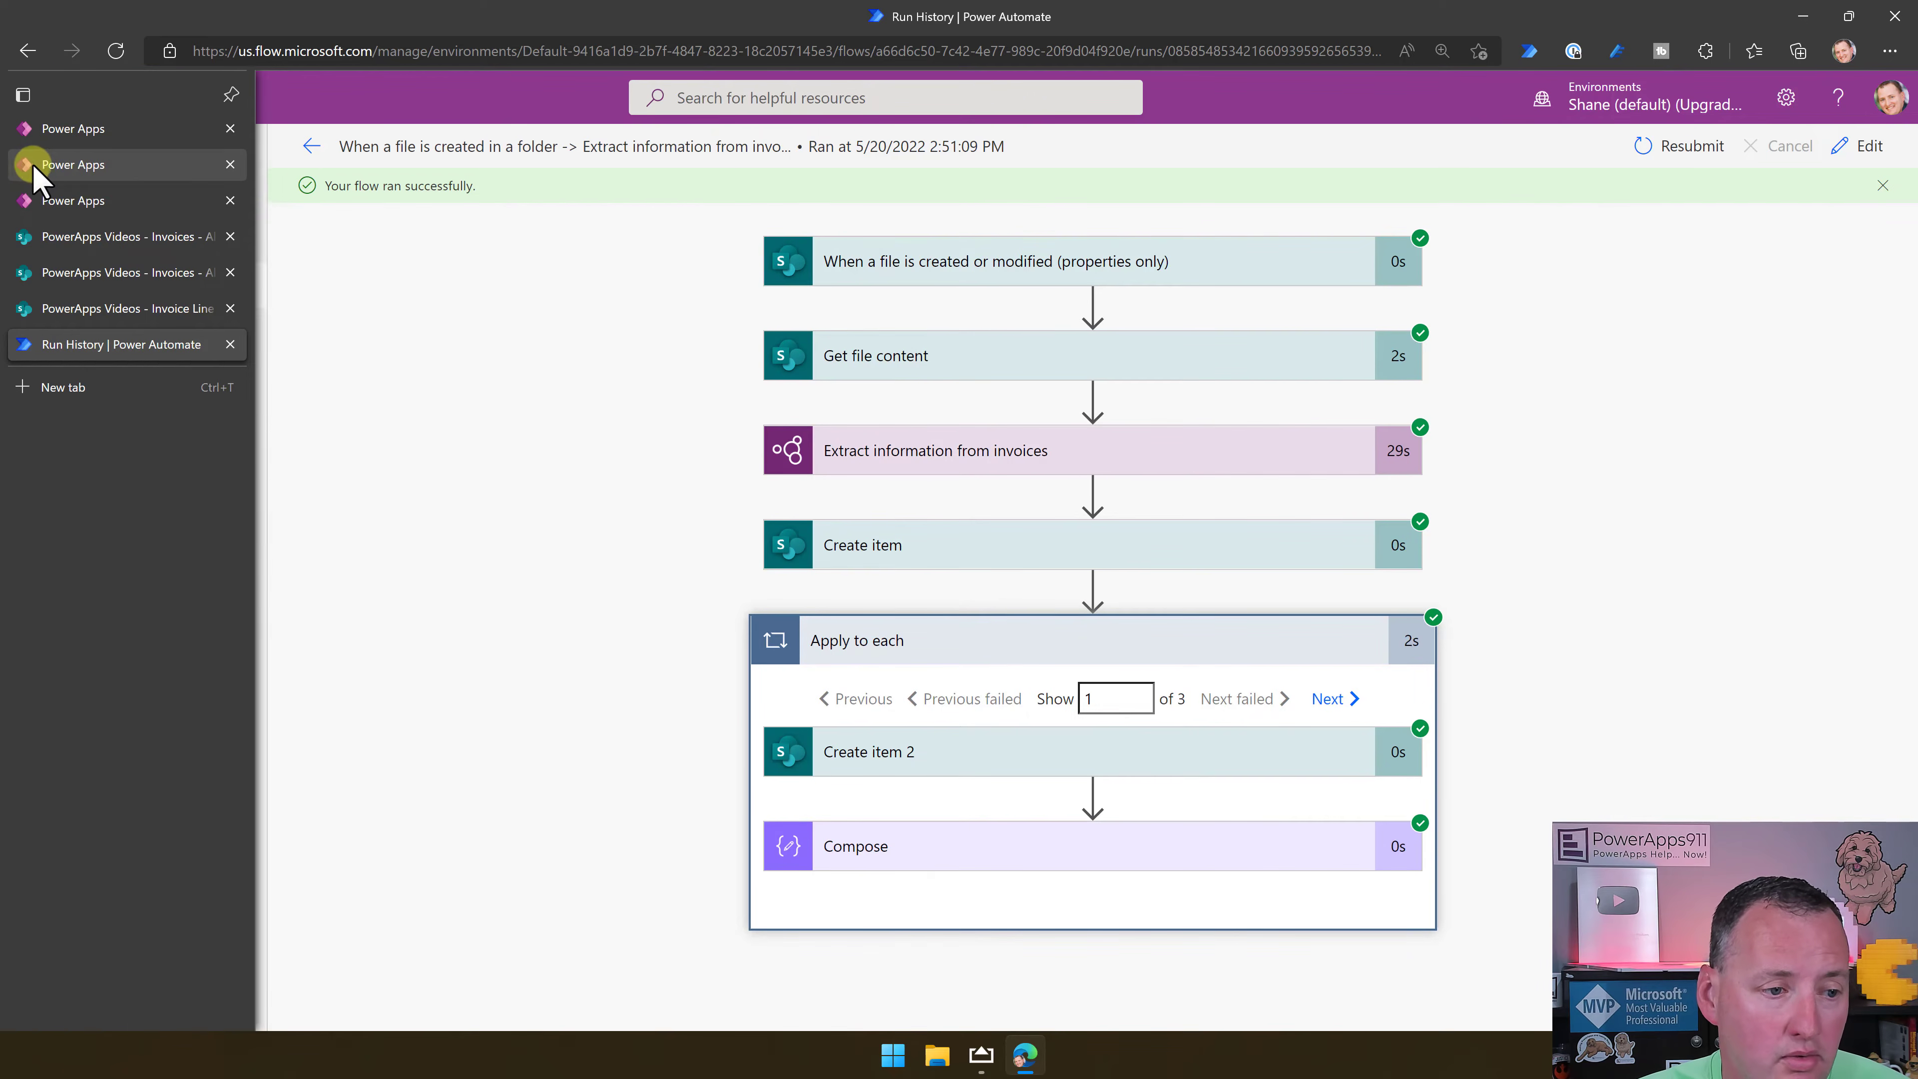
Switch to the Invoice Review app, refresh the invoices, and open the last one in the list for editing.
left_click(62, 165)
left_click(53, 135)
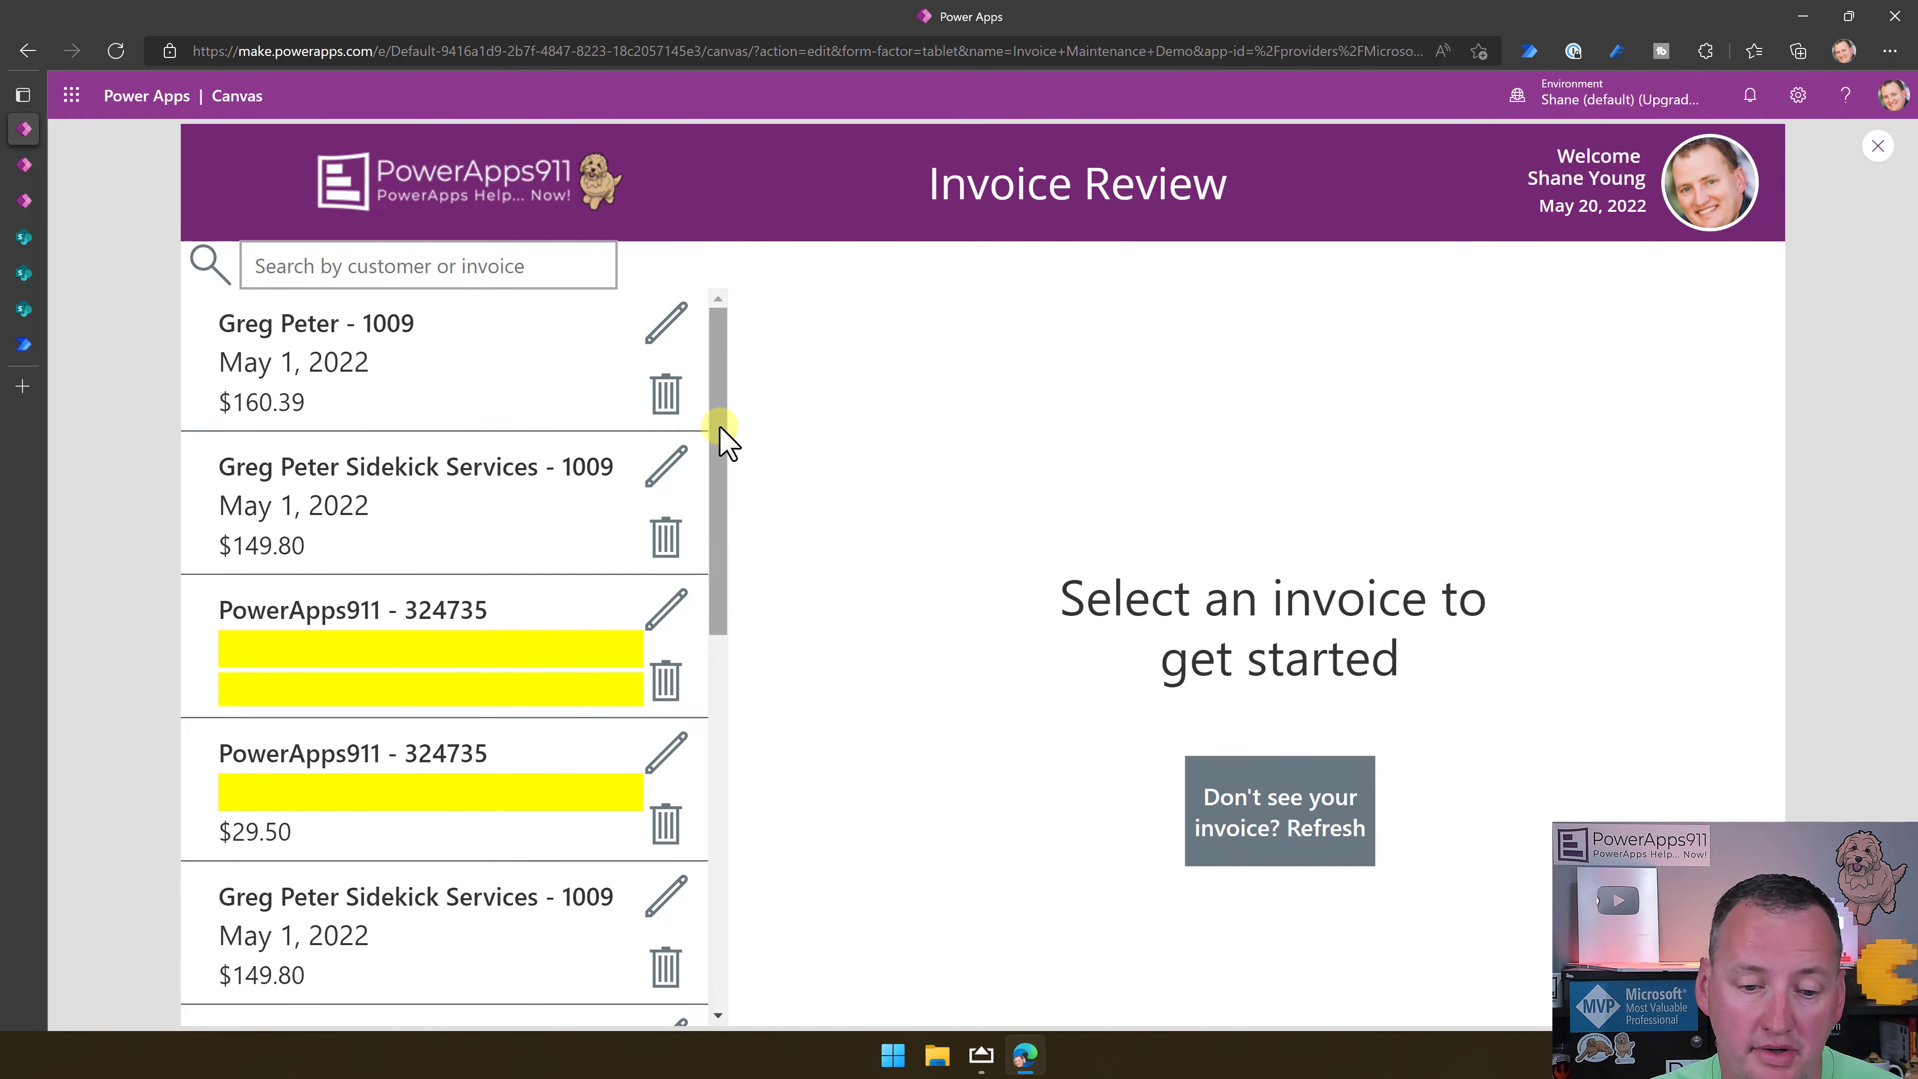
left_click_drag(721, 438, 728, 909)
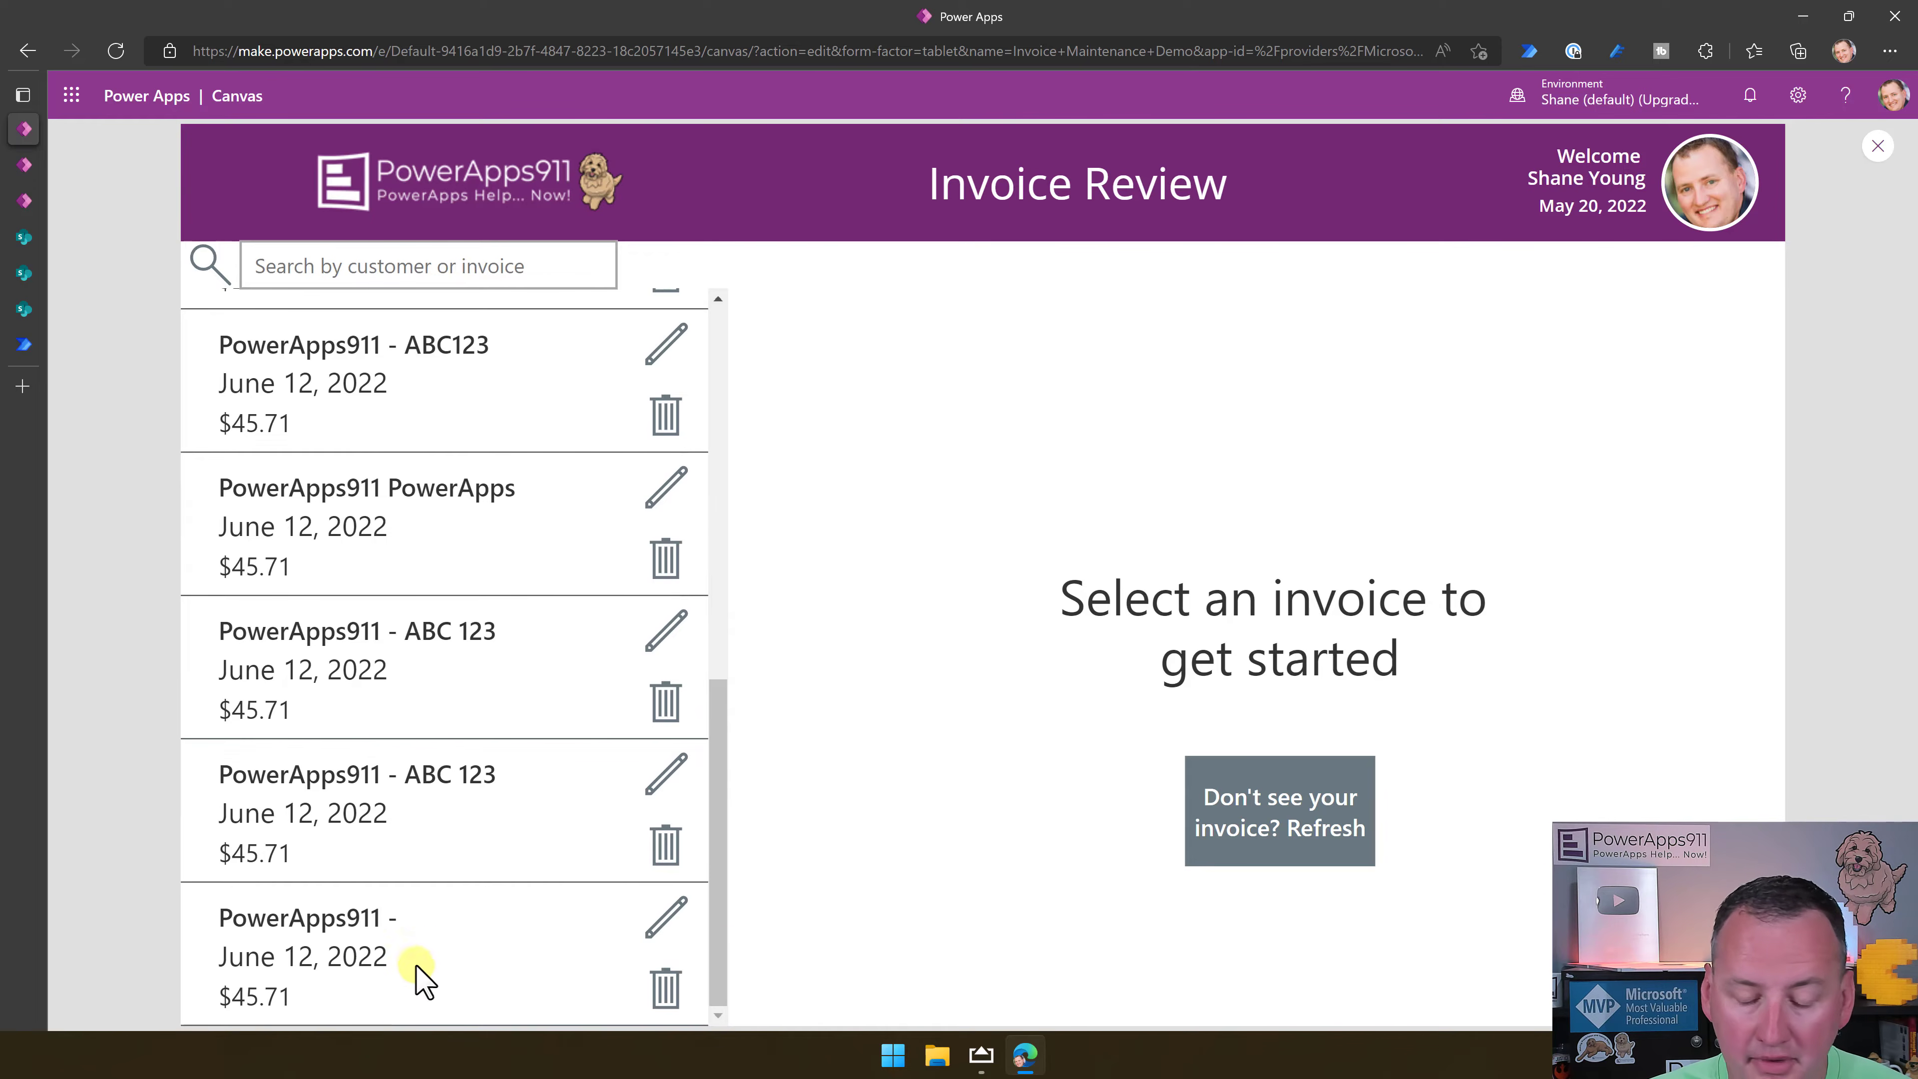
left_click(1318, 817)
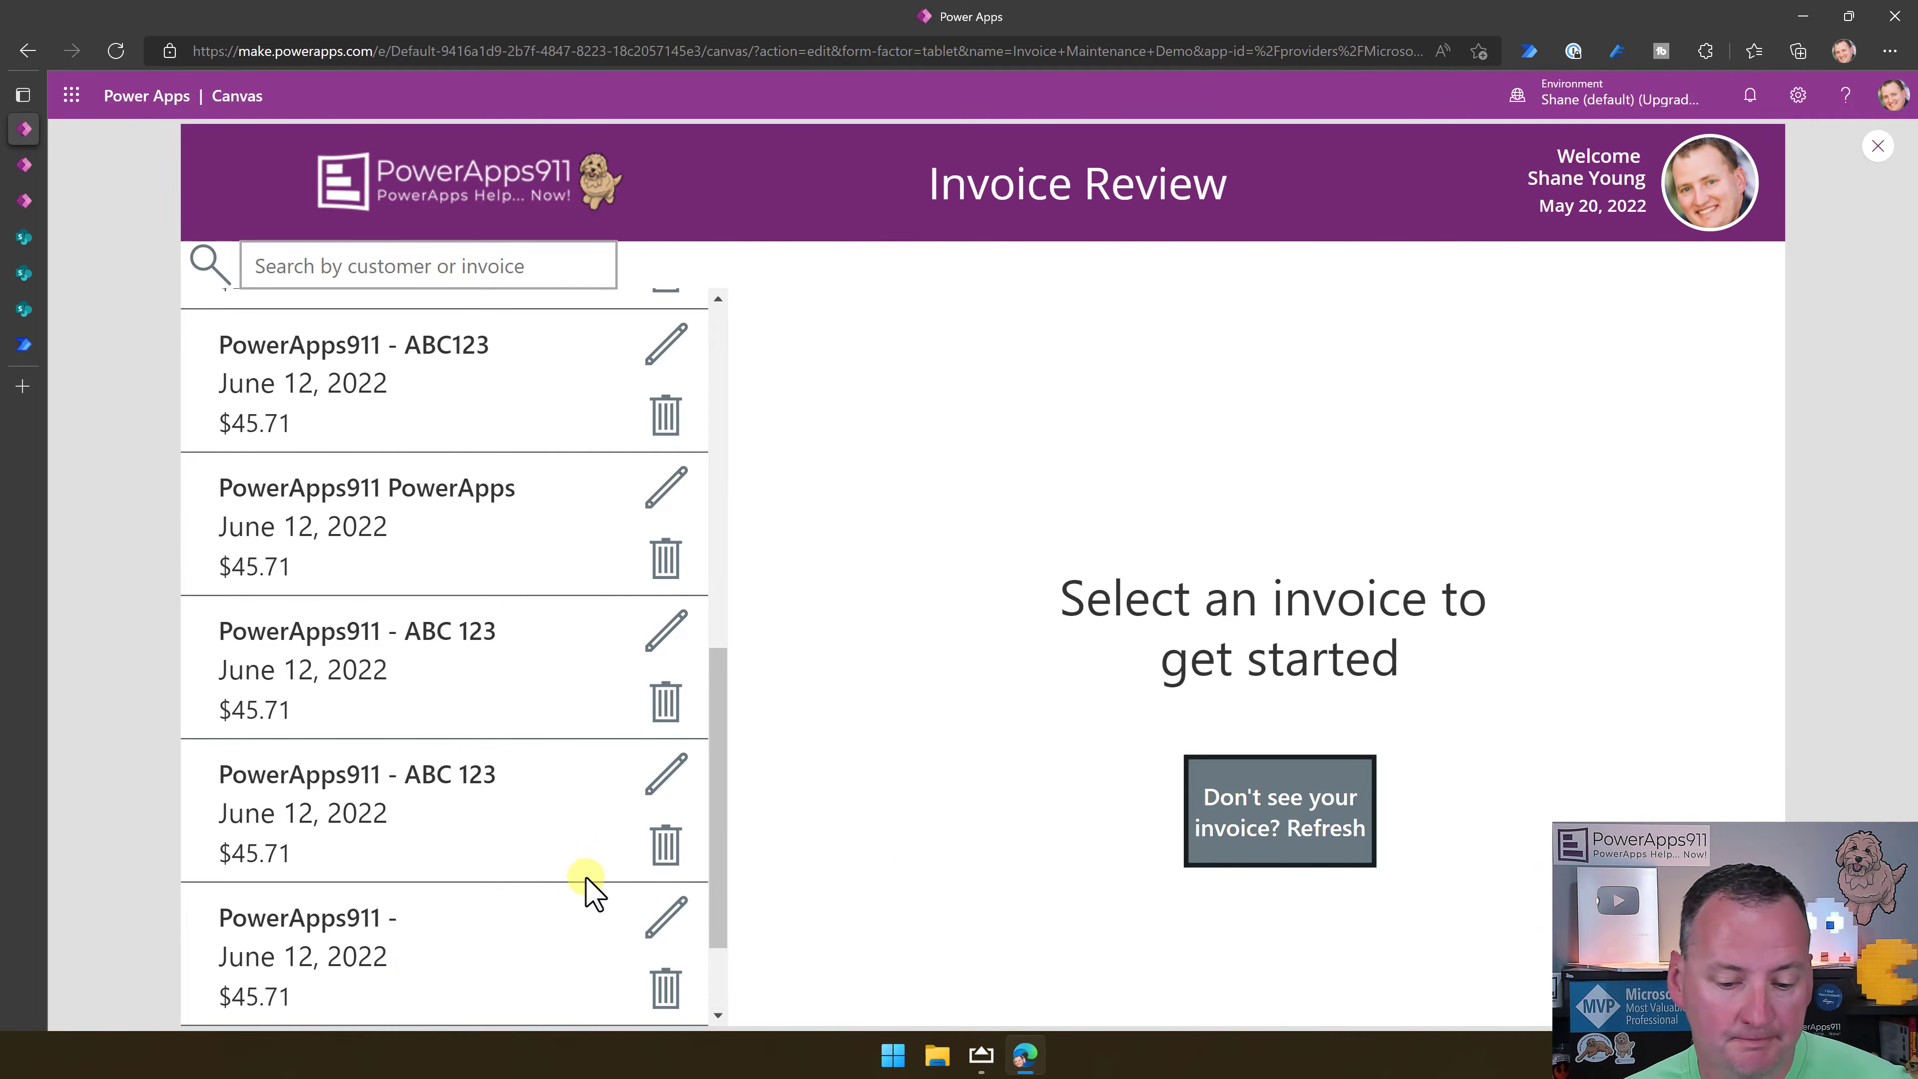
scroll(581, 884, "down", 2)
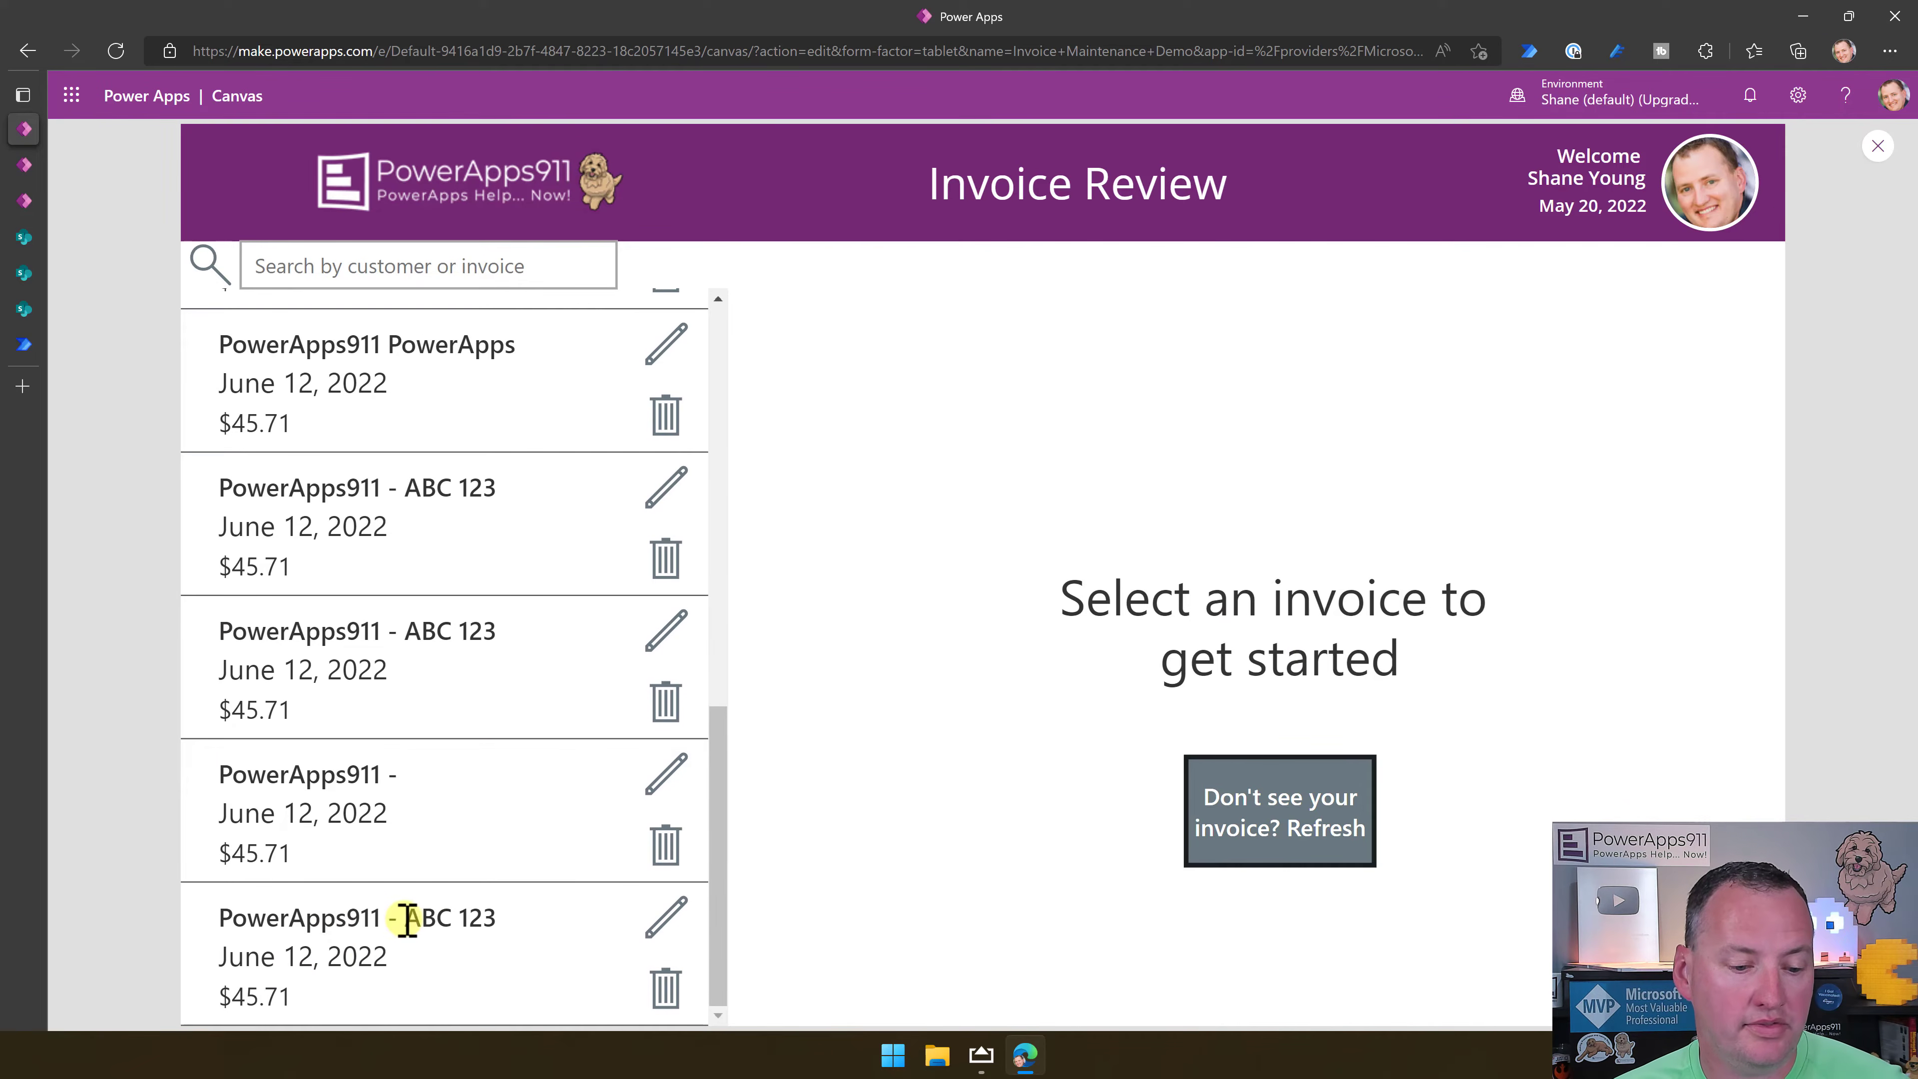
left_click(673, 934)
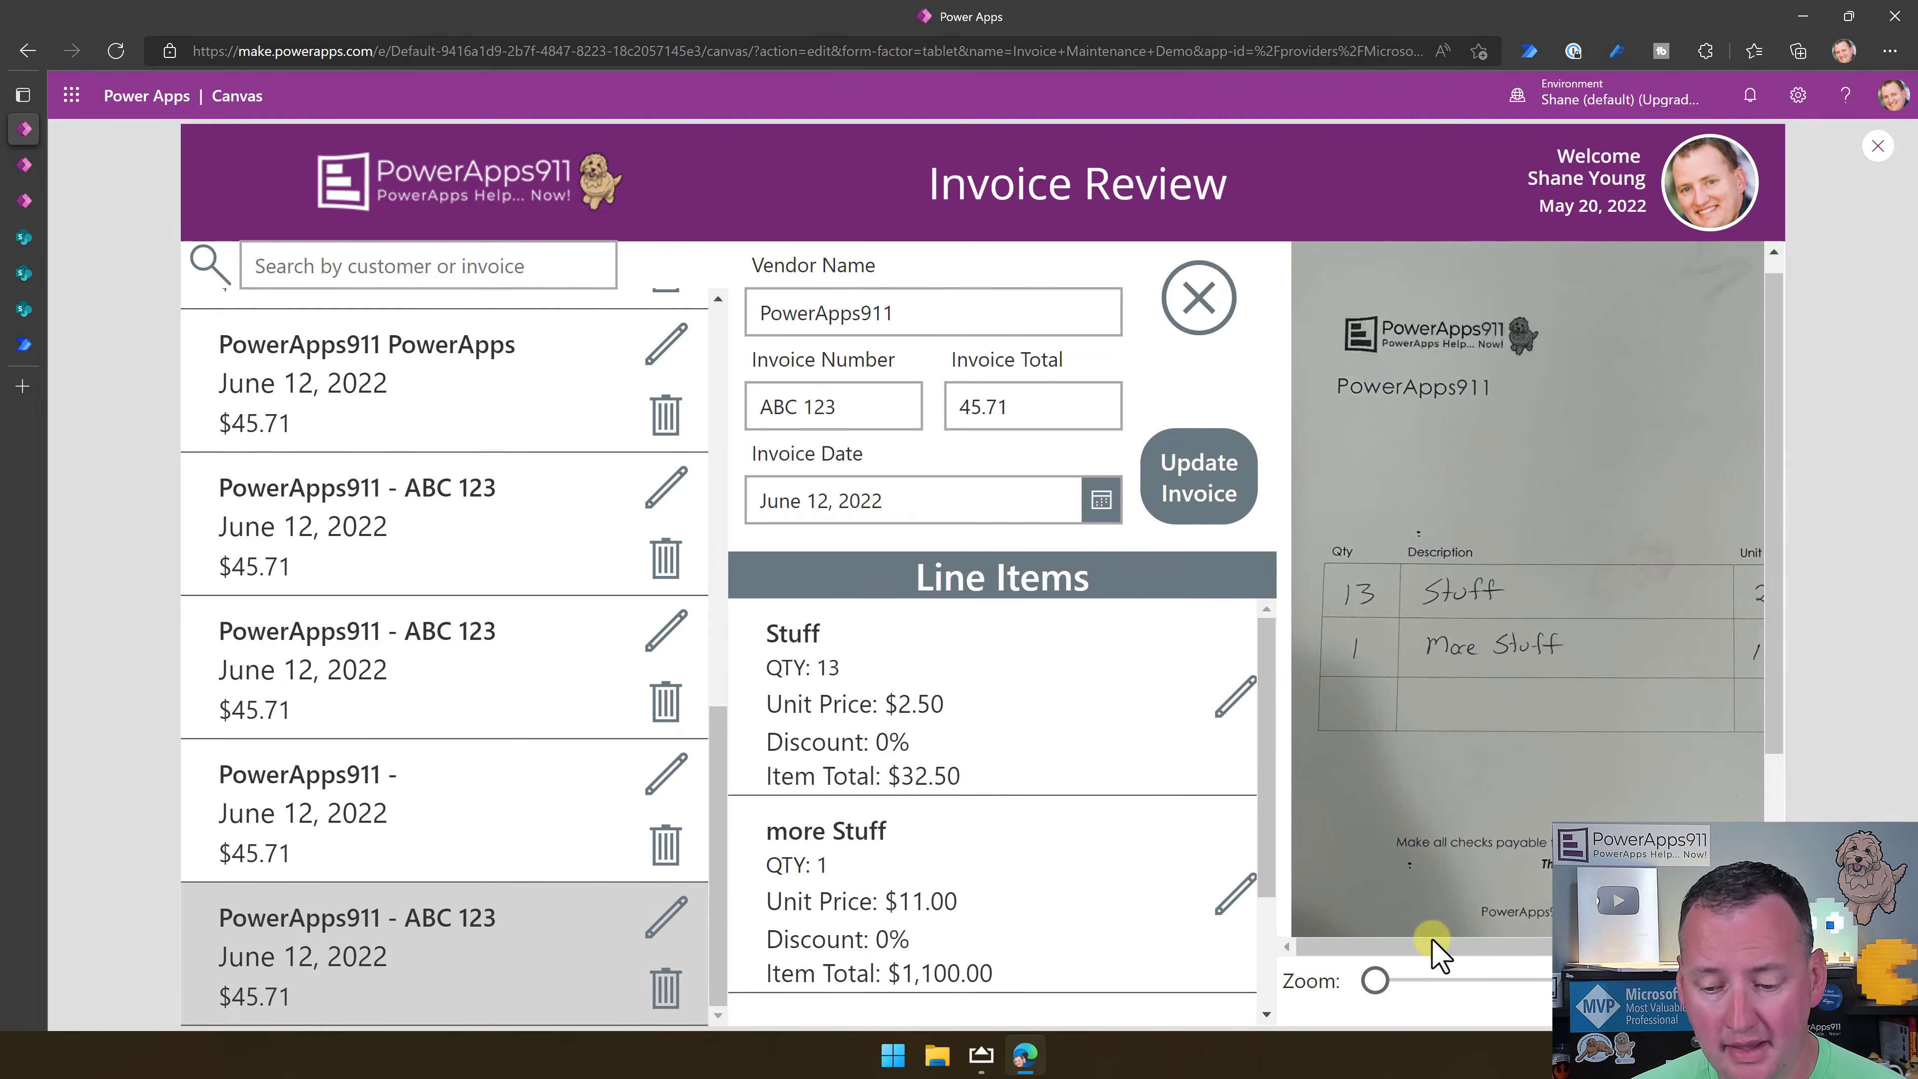
Enlarge the scanned invoice image and examine its handwritten date, invoice number and customer against the extracted fields.
left_click_drag(1438, 954, 1571, 948)
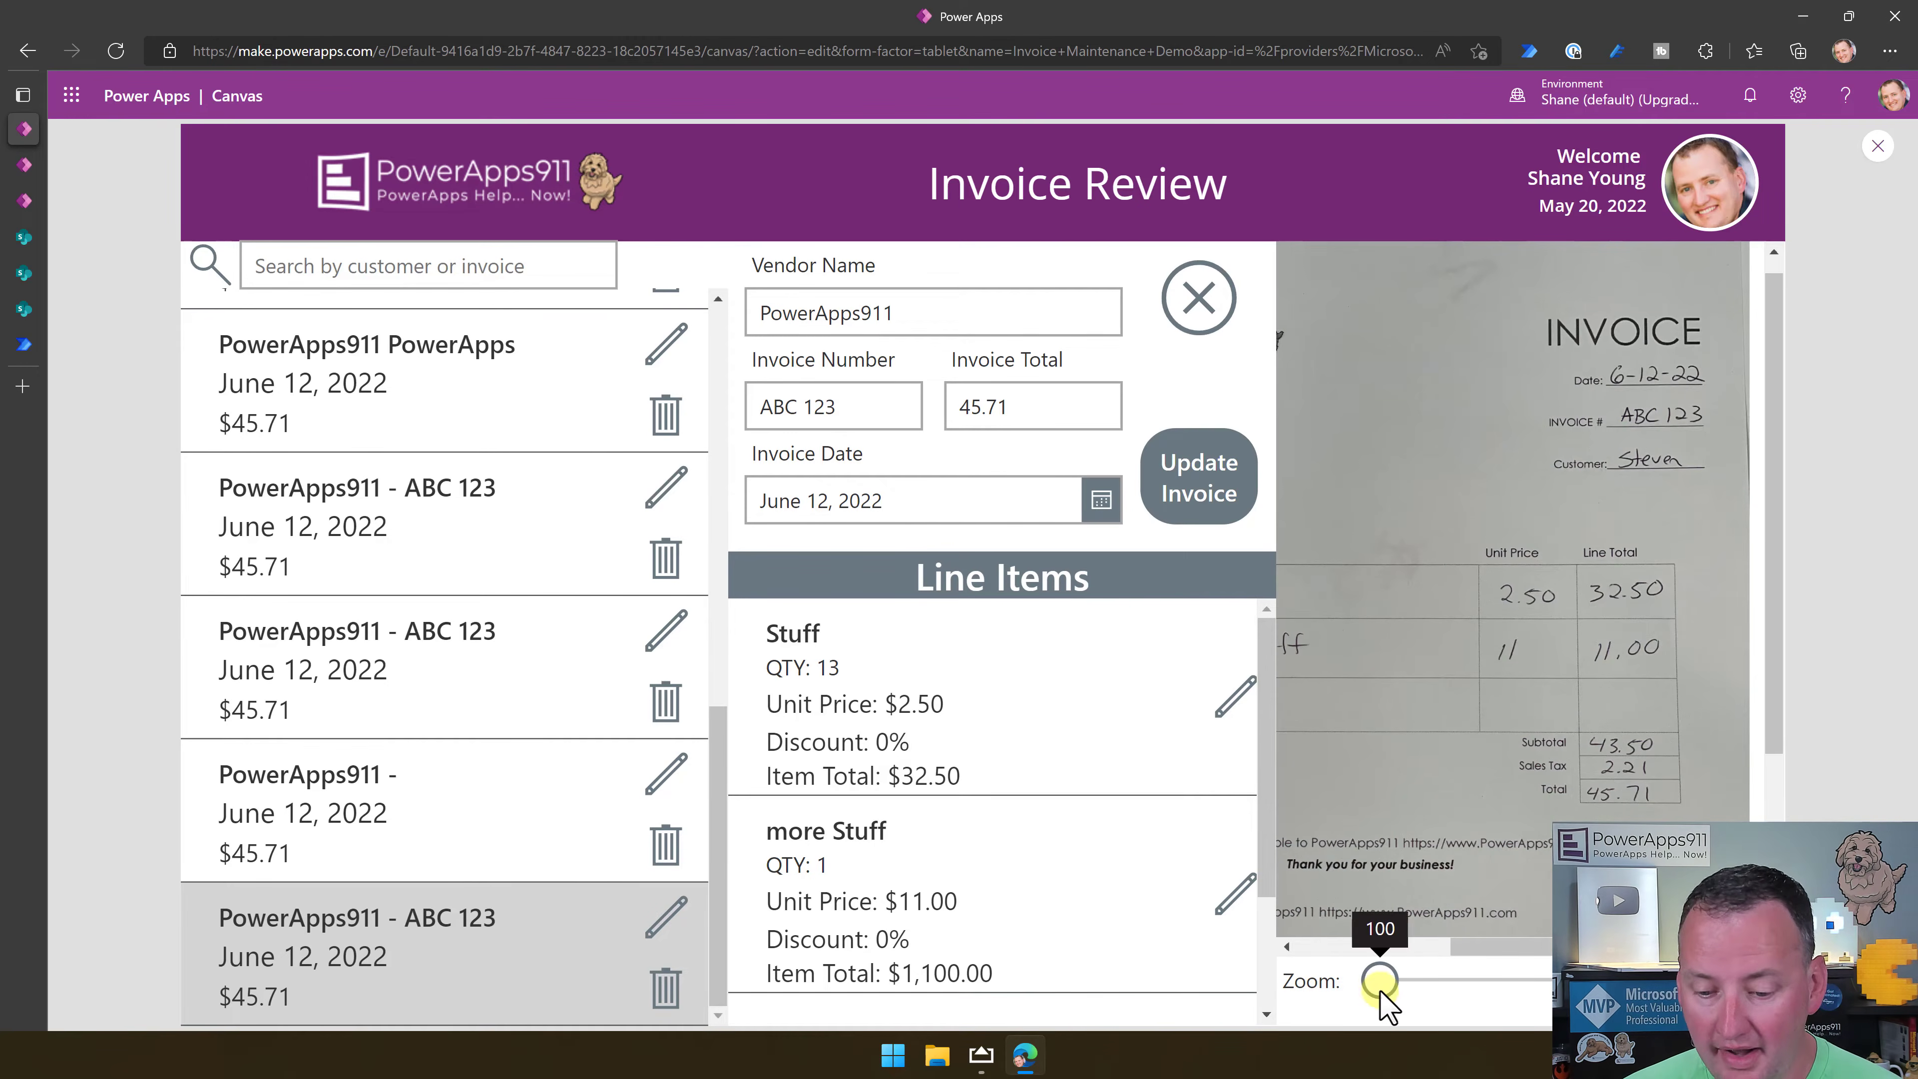
left_click_drag(1380, 981, 1649, 944)
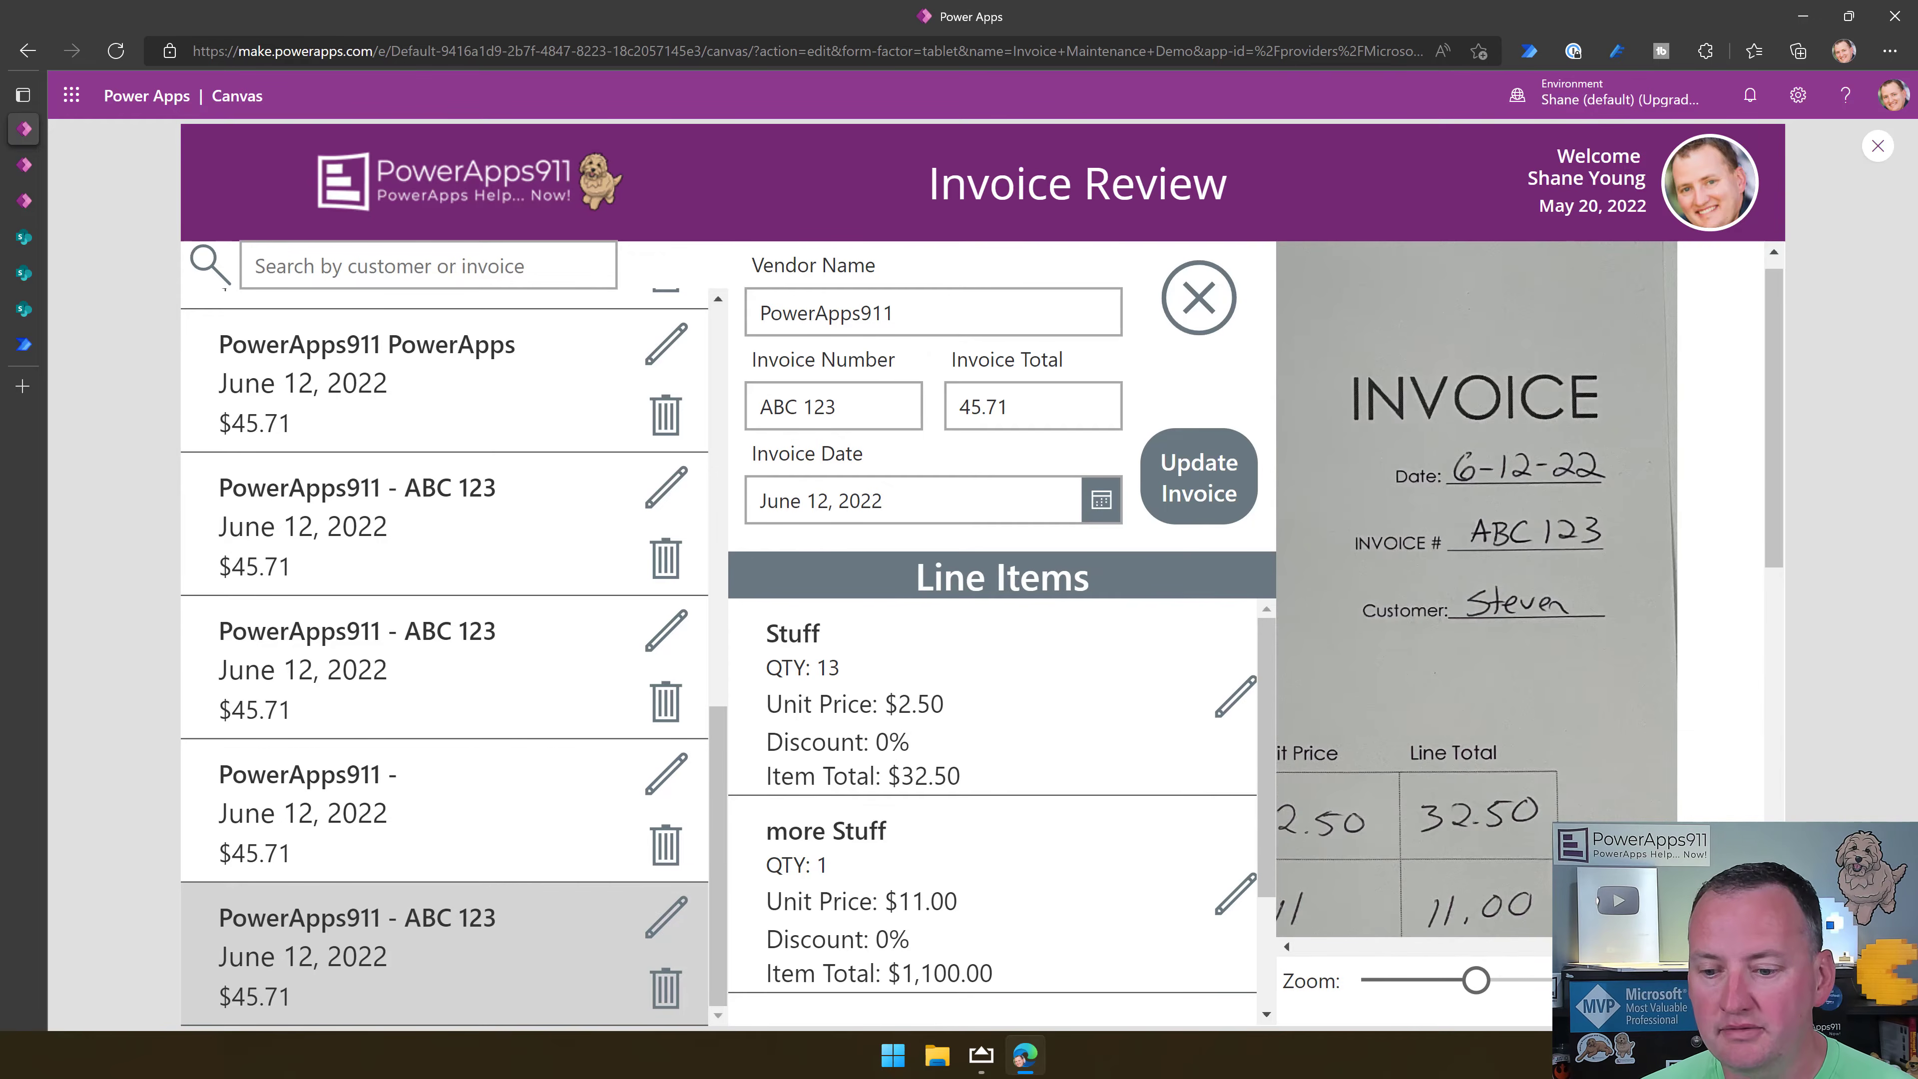
left_click_drag(1514, 986, 1508, 980)
left_click_drag(1646, 946, 1678, 946)
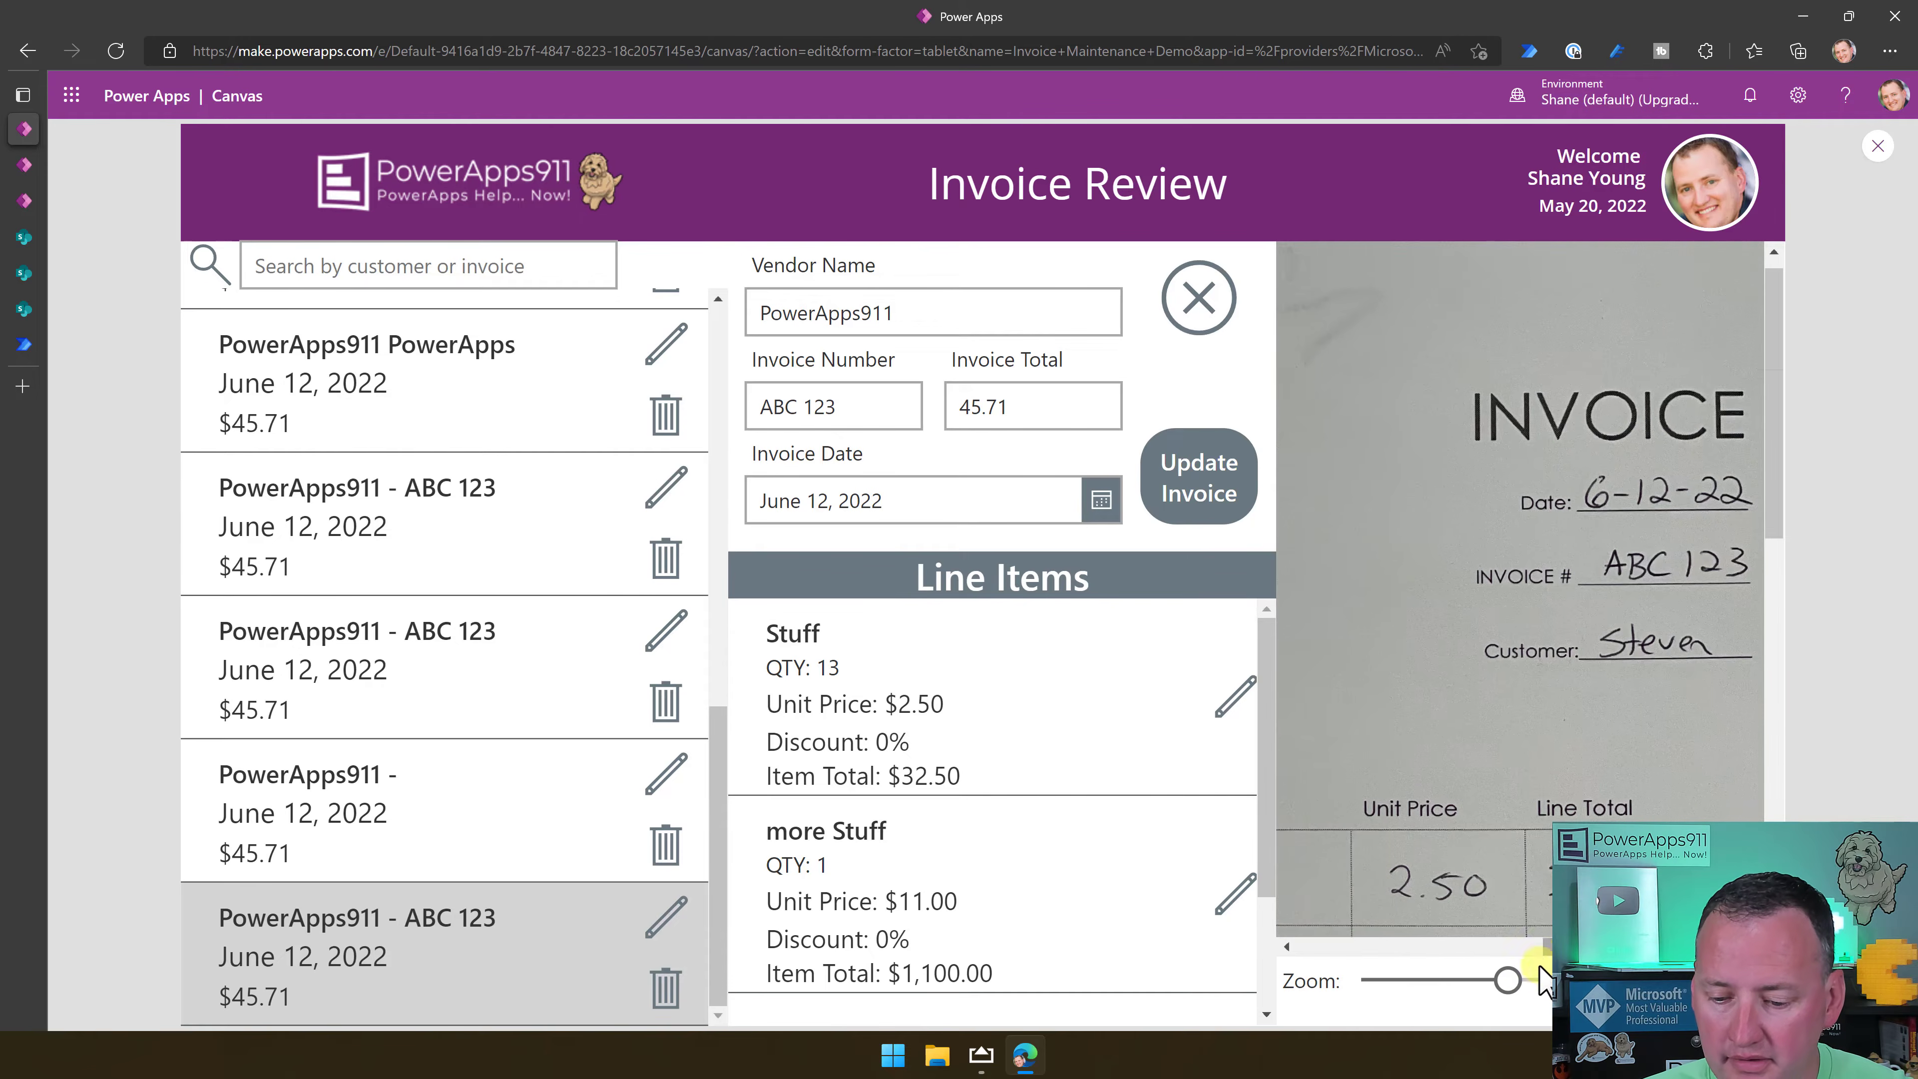
Reduce the invoice image to its smallest zoom and compare its handwritten quantities, unit prices and line totals with the extracted line items.
left_click_drag(1508, 980, 1372, 980)
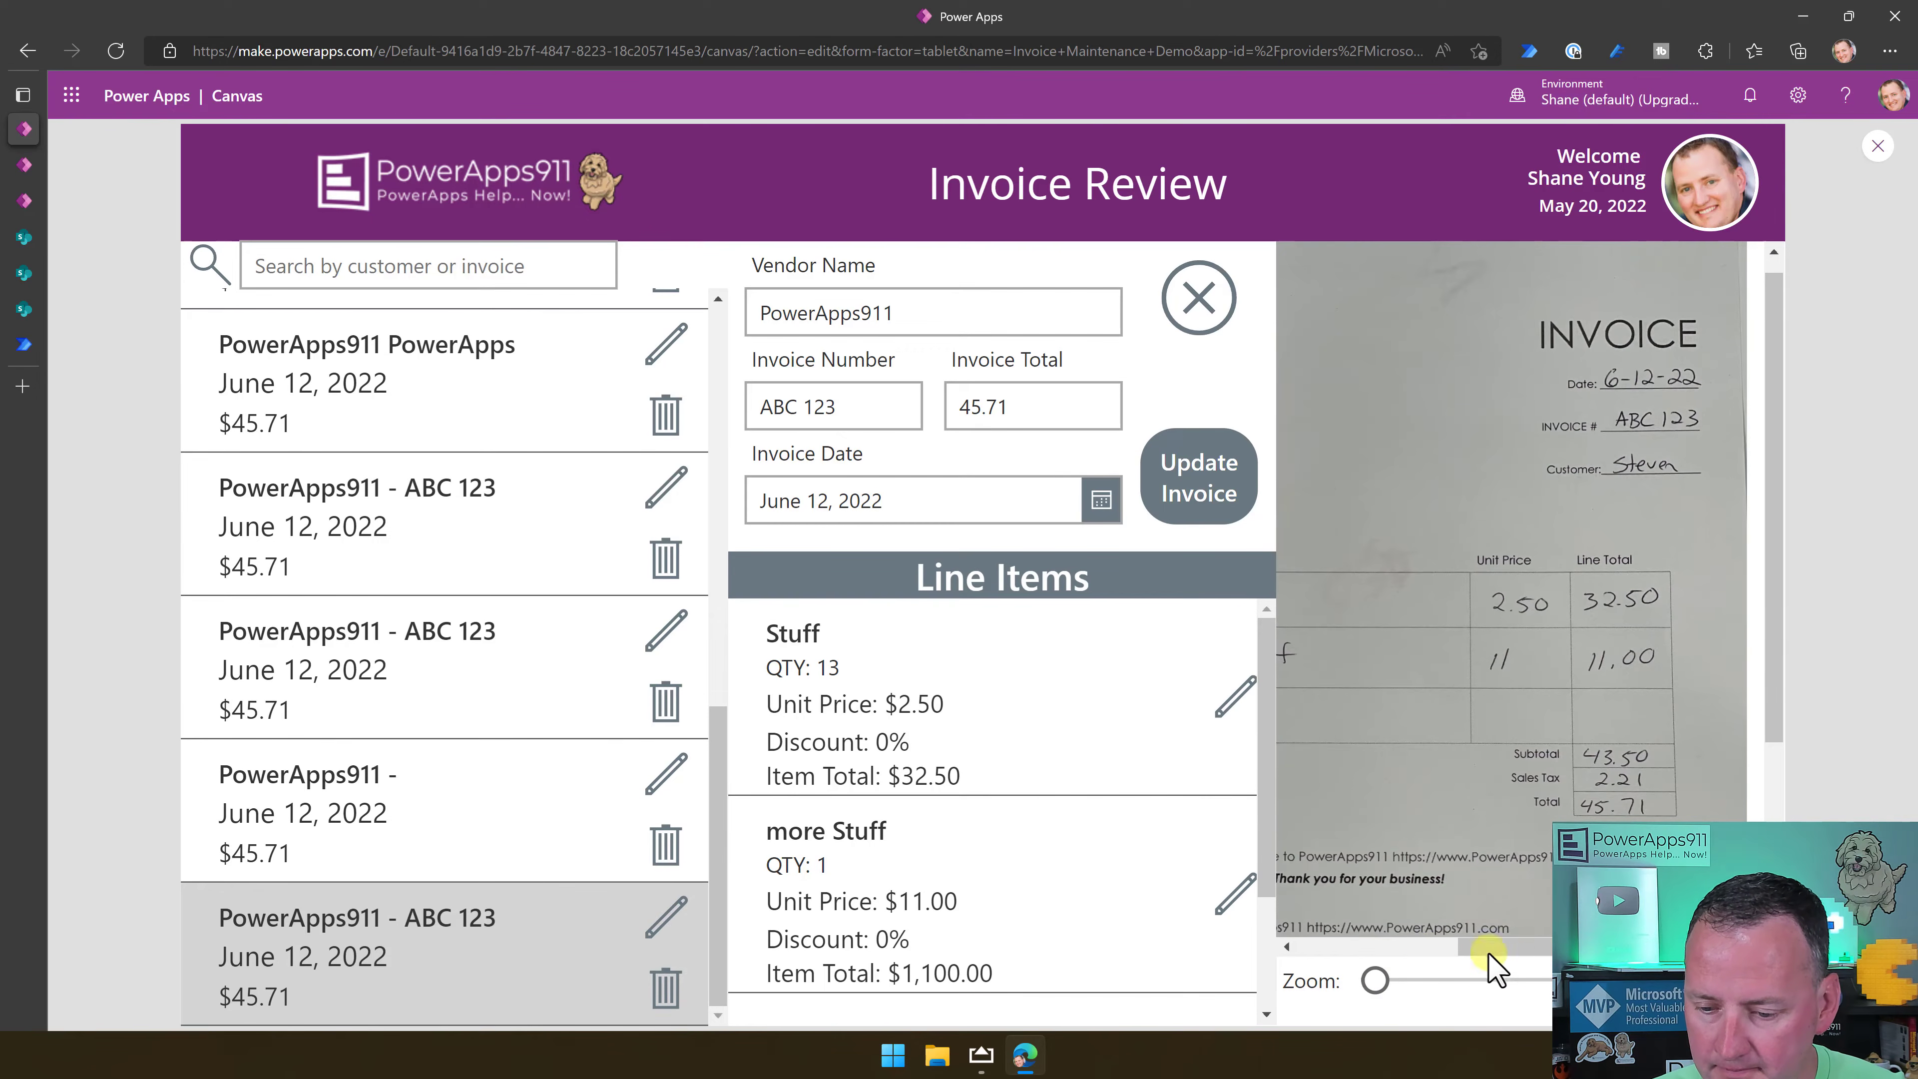
left_click_drag(1529, 950, 1284, 985)
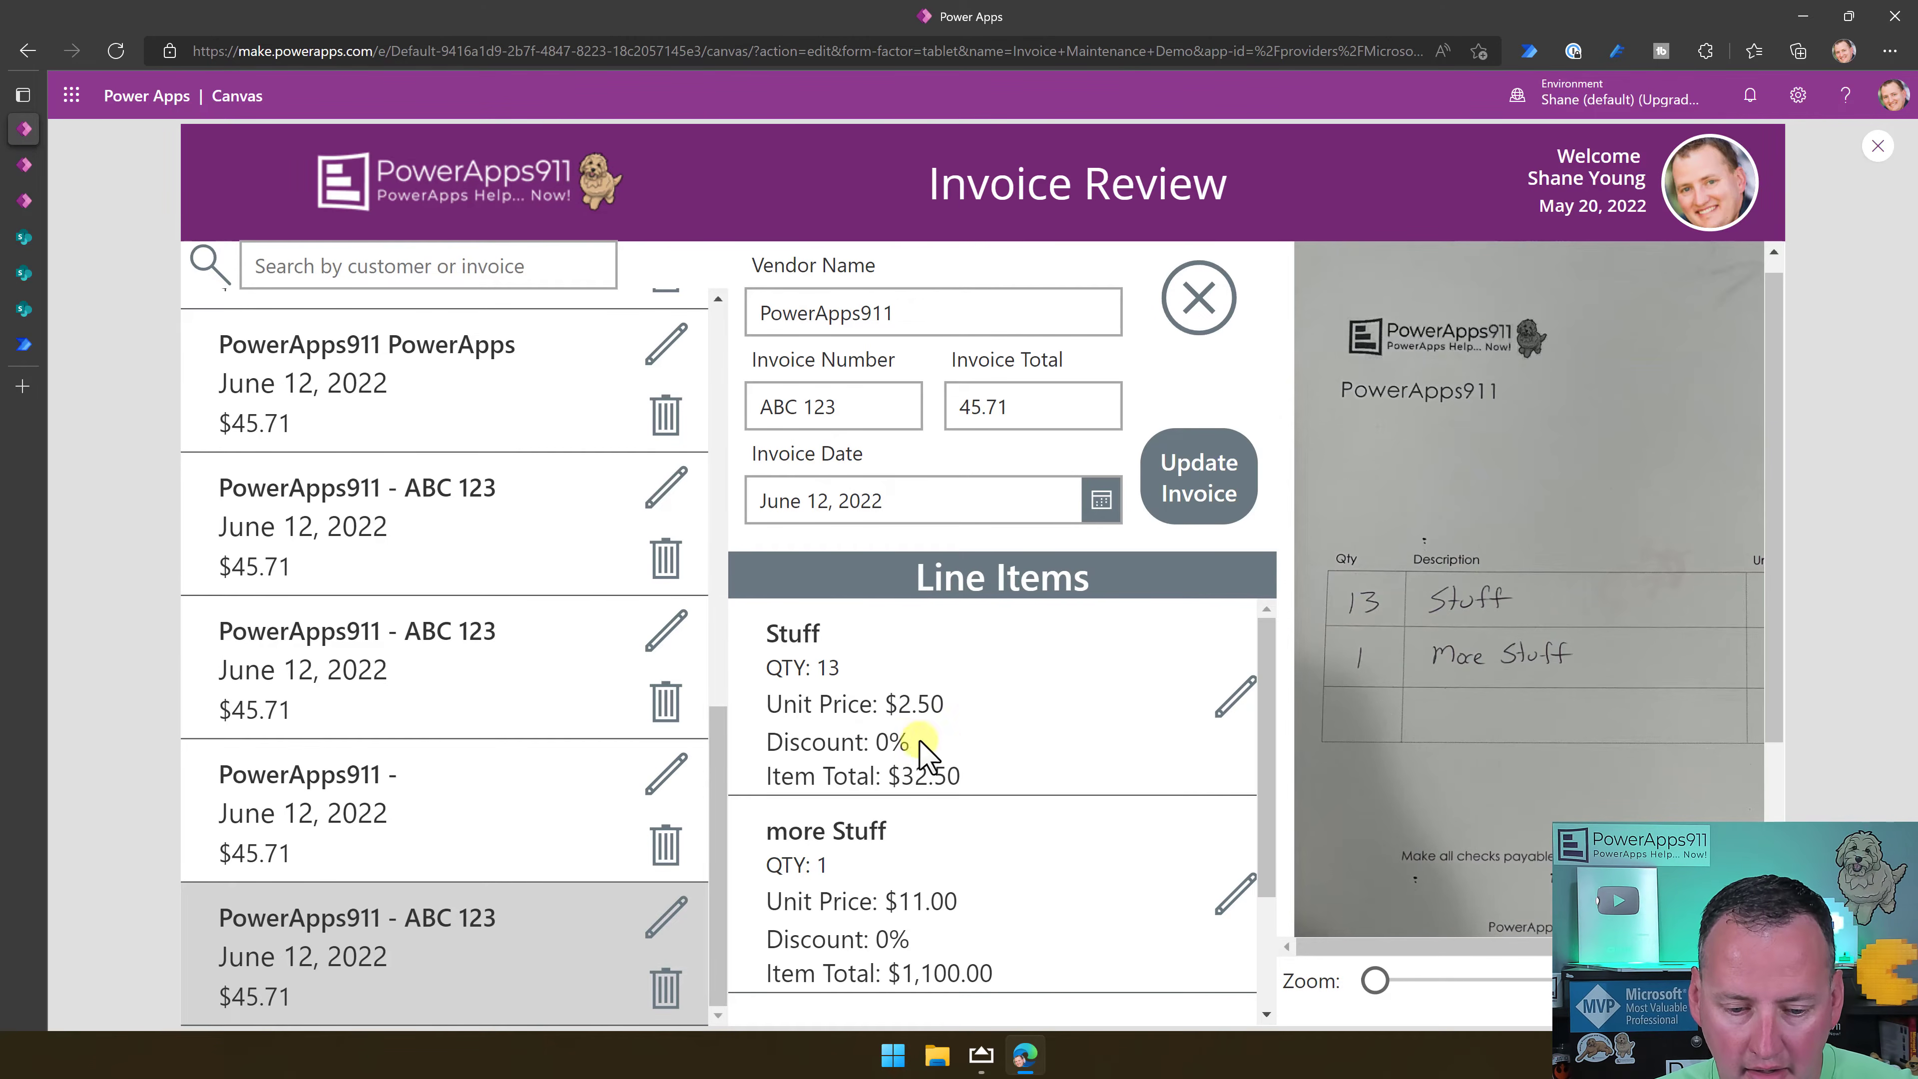
left_click_drag(1465, 949, 1646, 951)
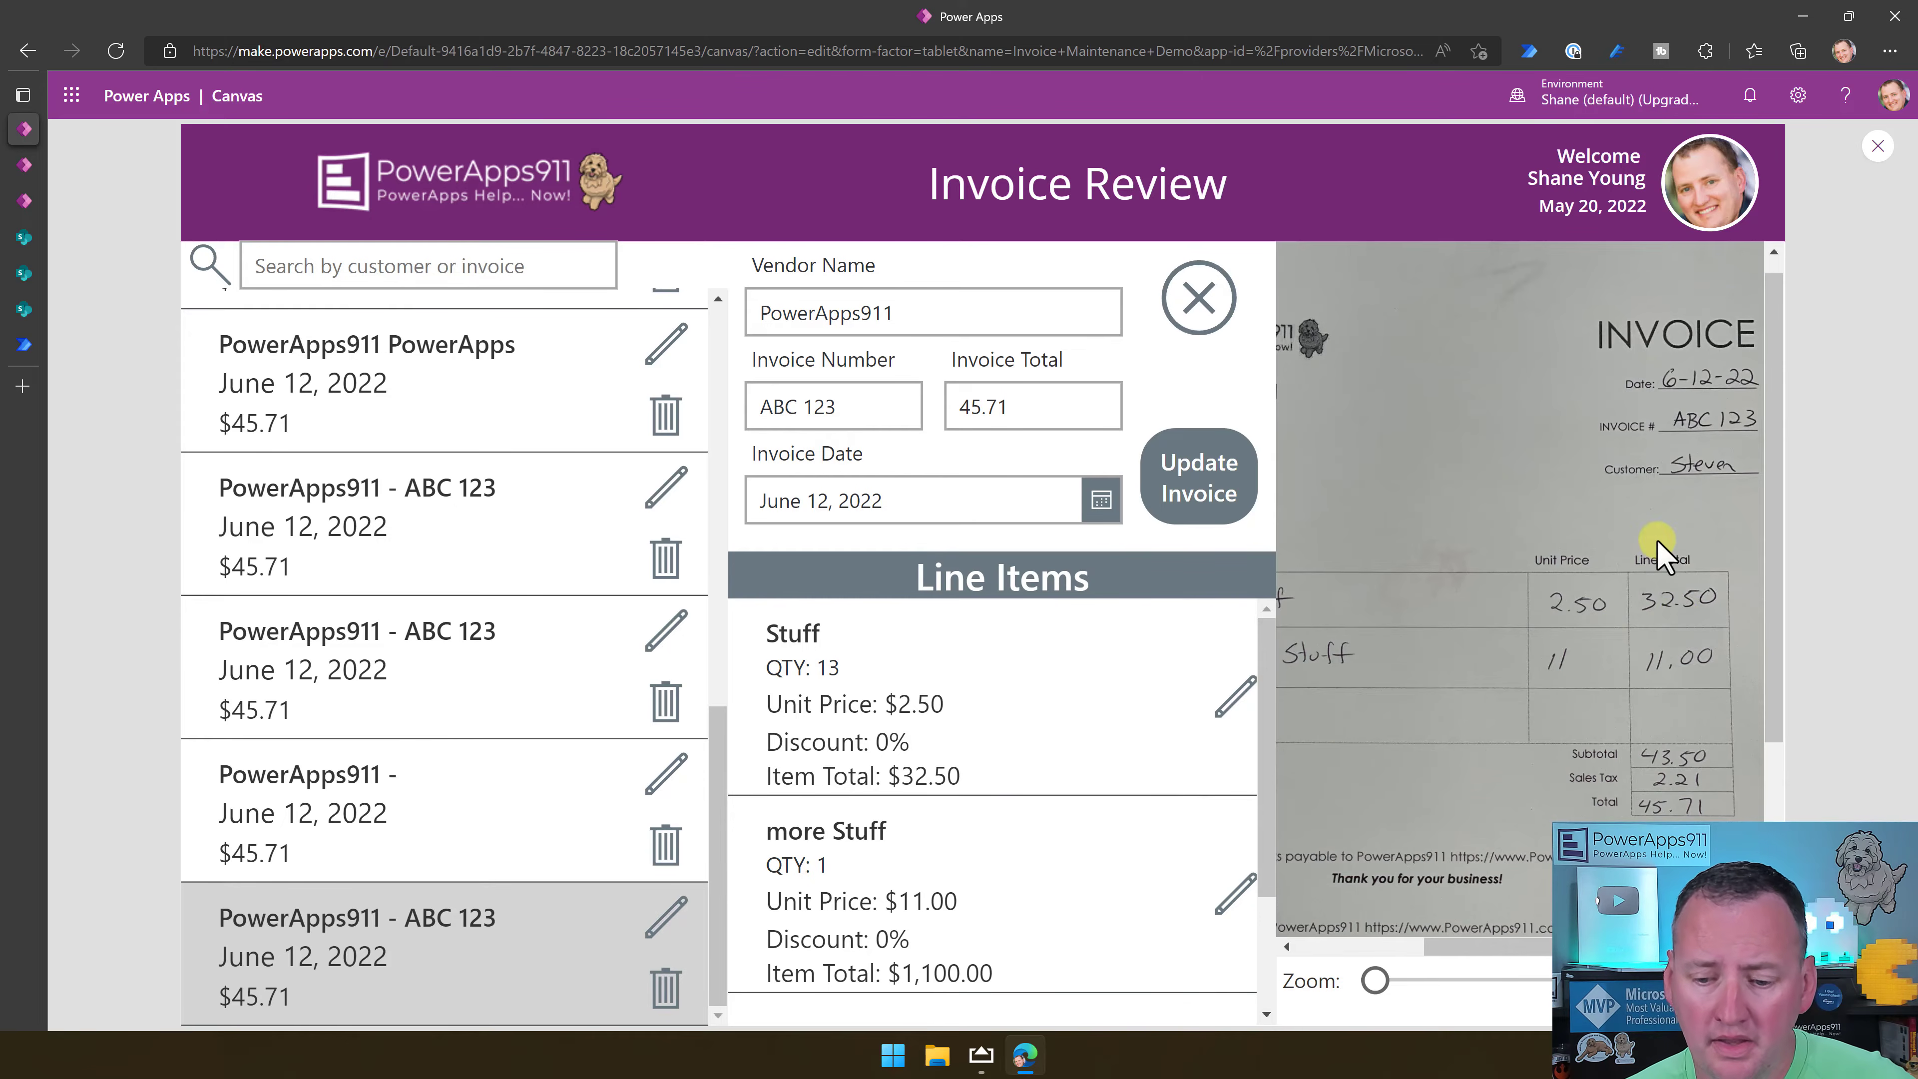
left_click_drag(1269, 672, 1267, 706)
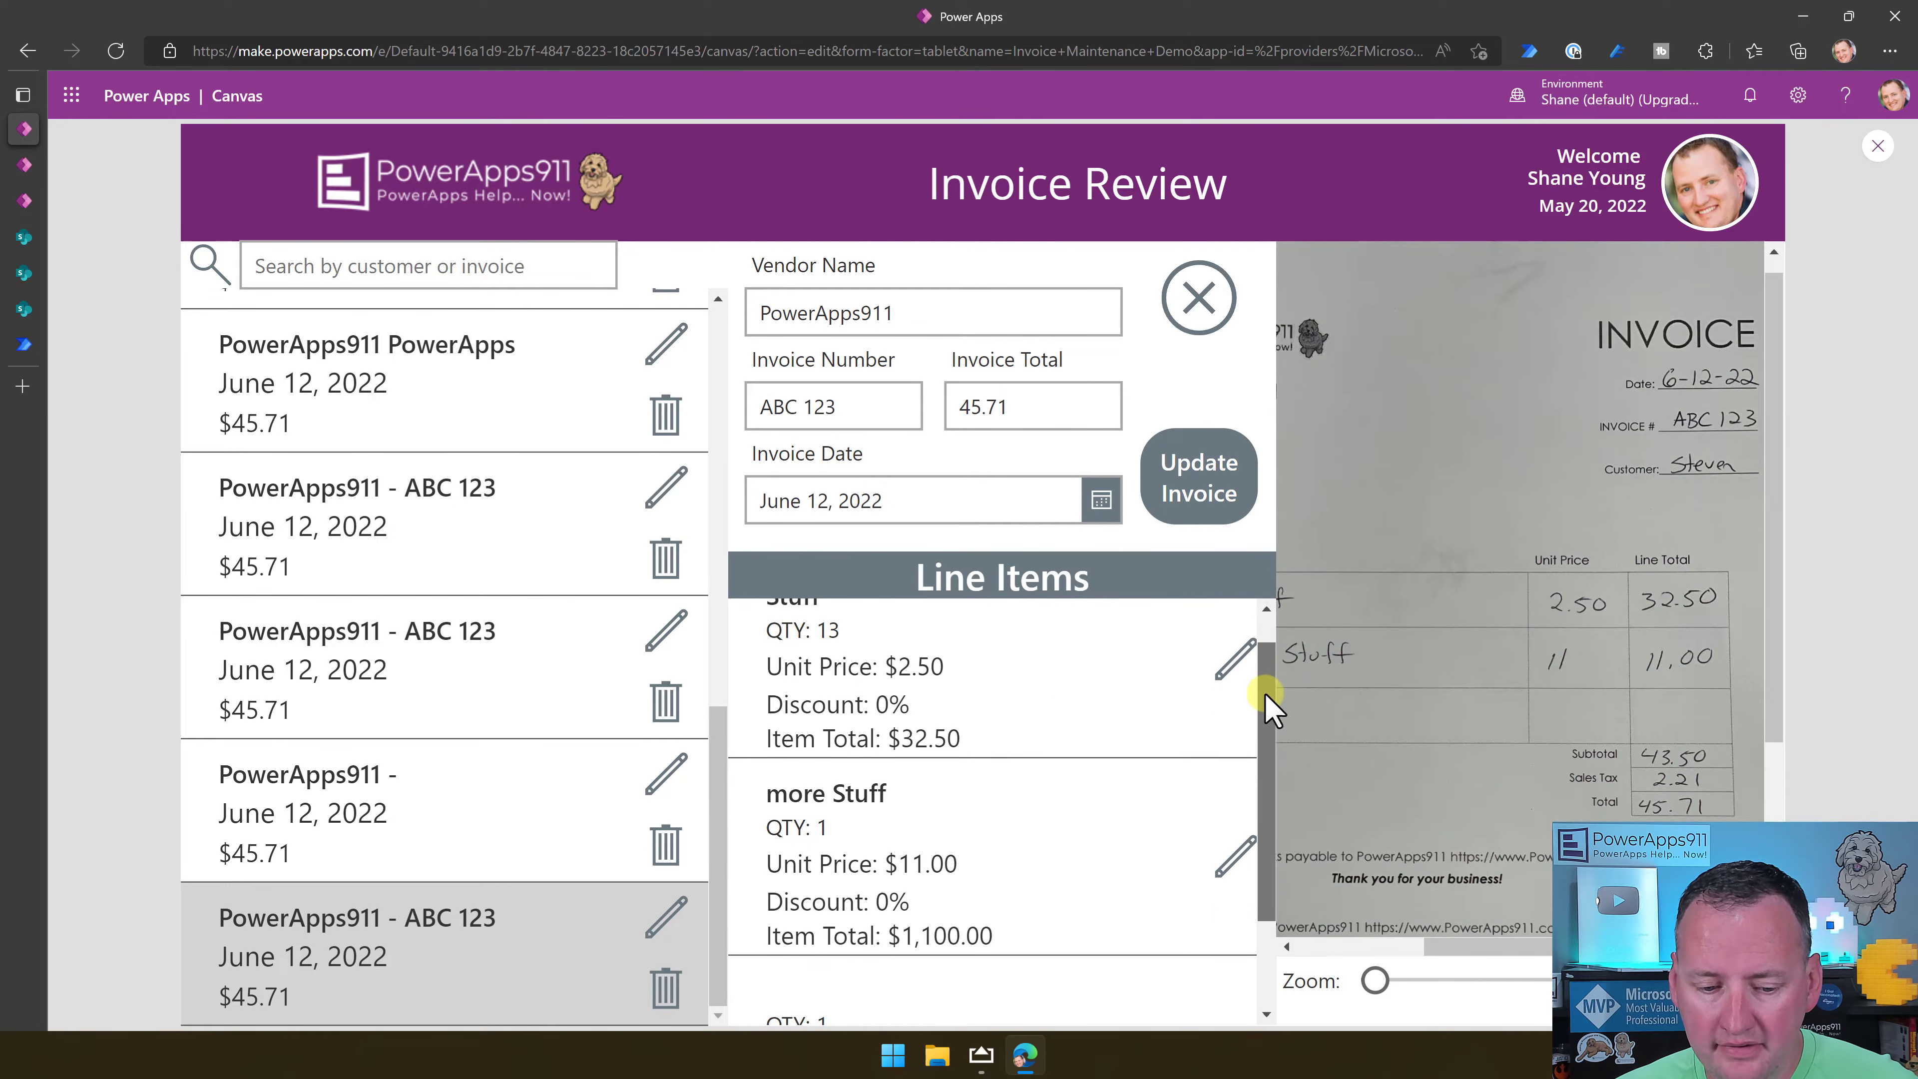
left_click_drag(1454, 948, 1310, 953)
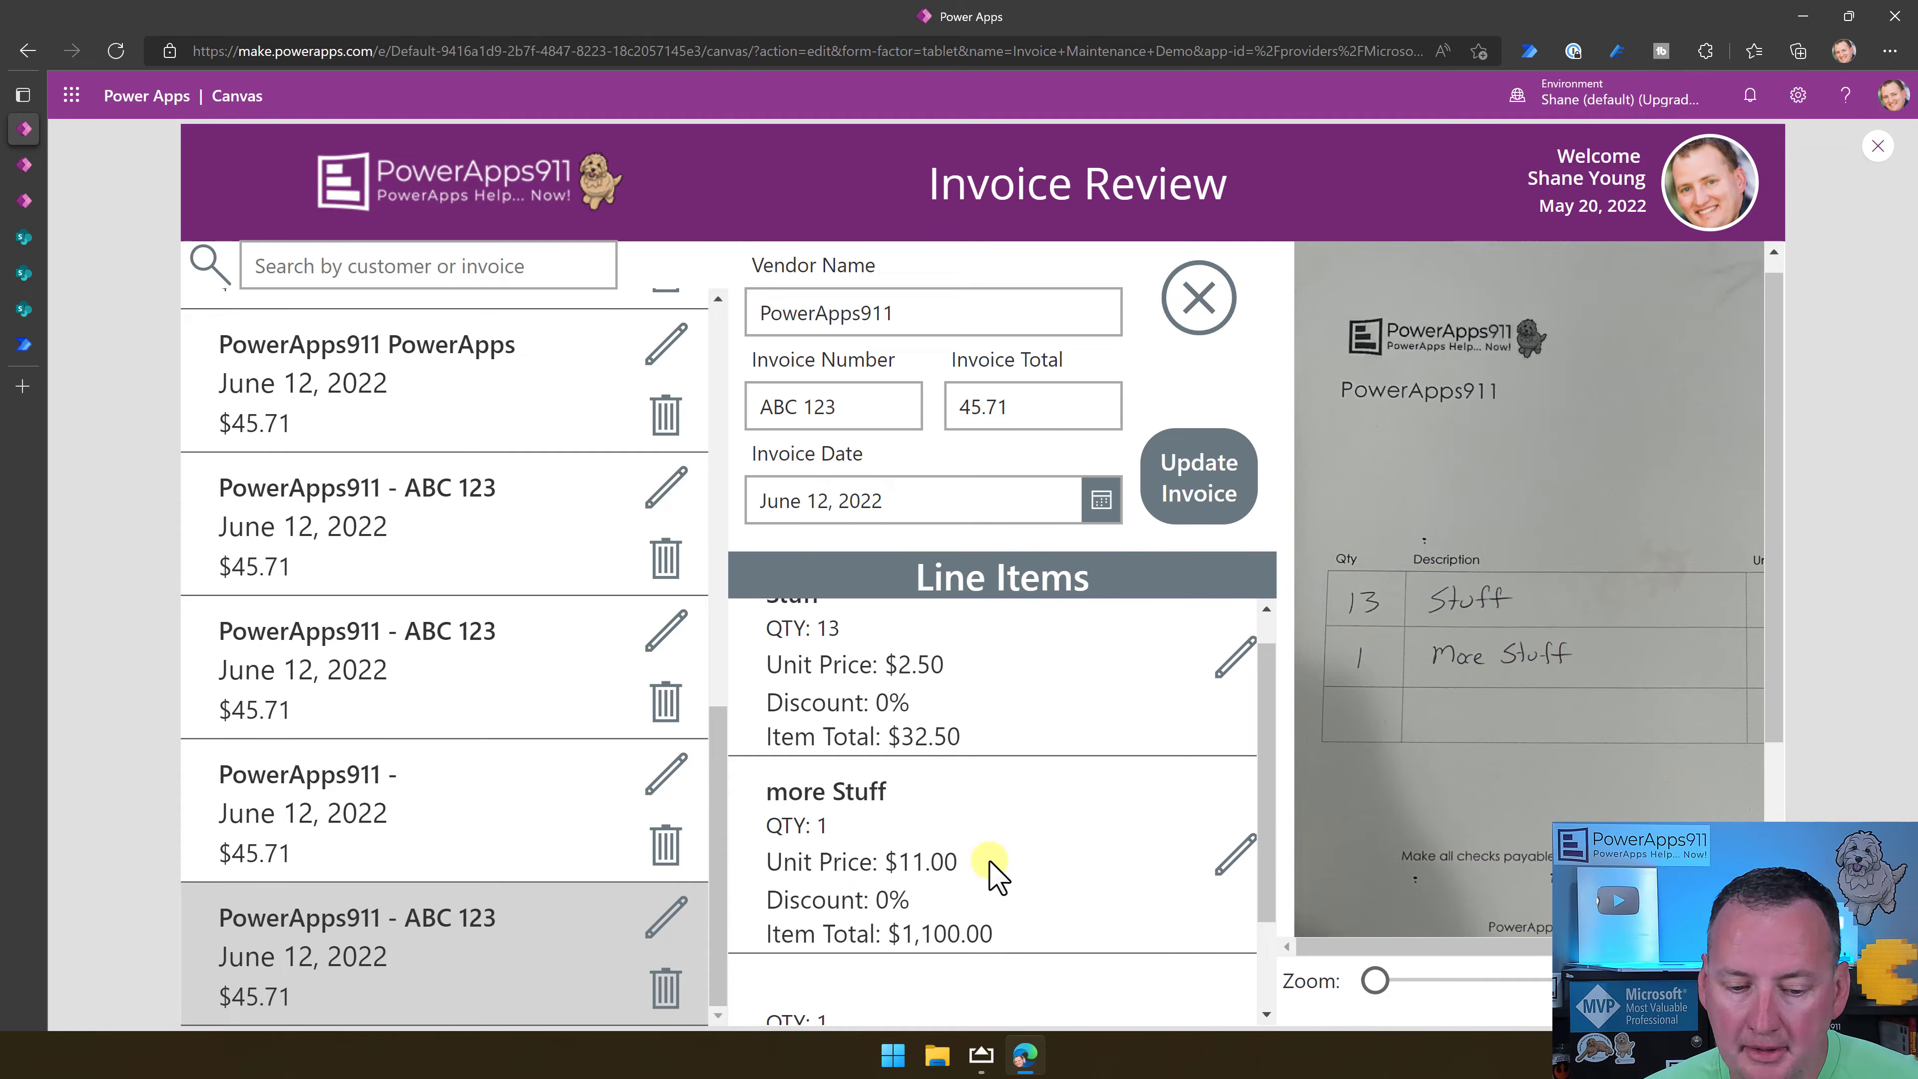
left_click_drag(1477, 946, 1565, 946)
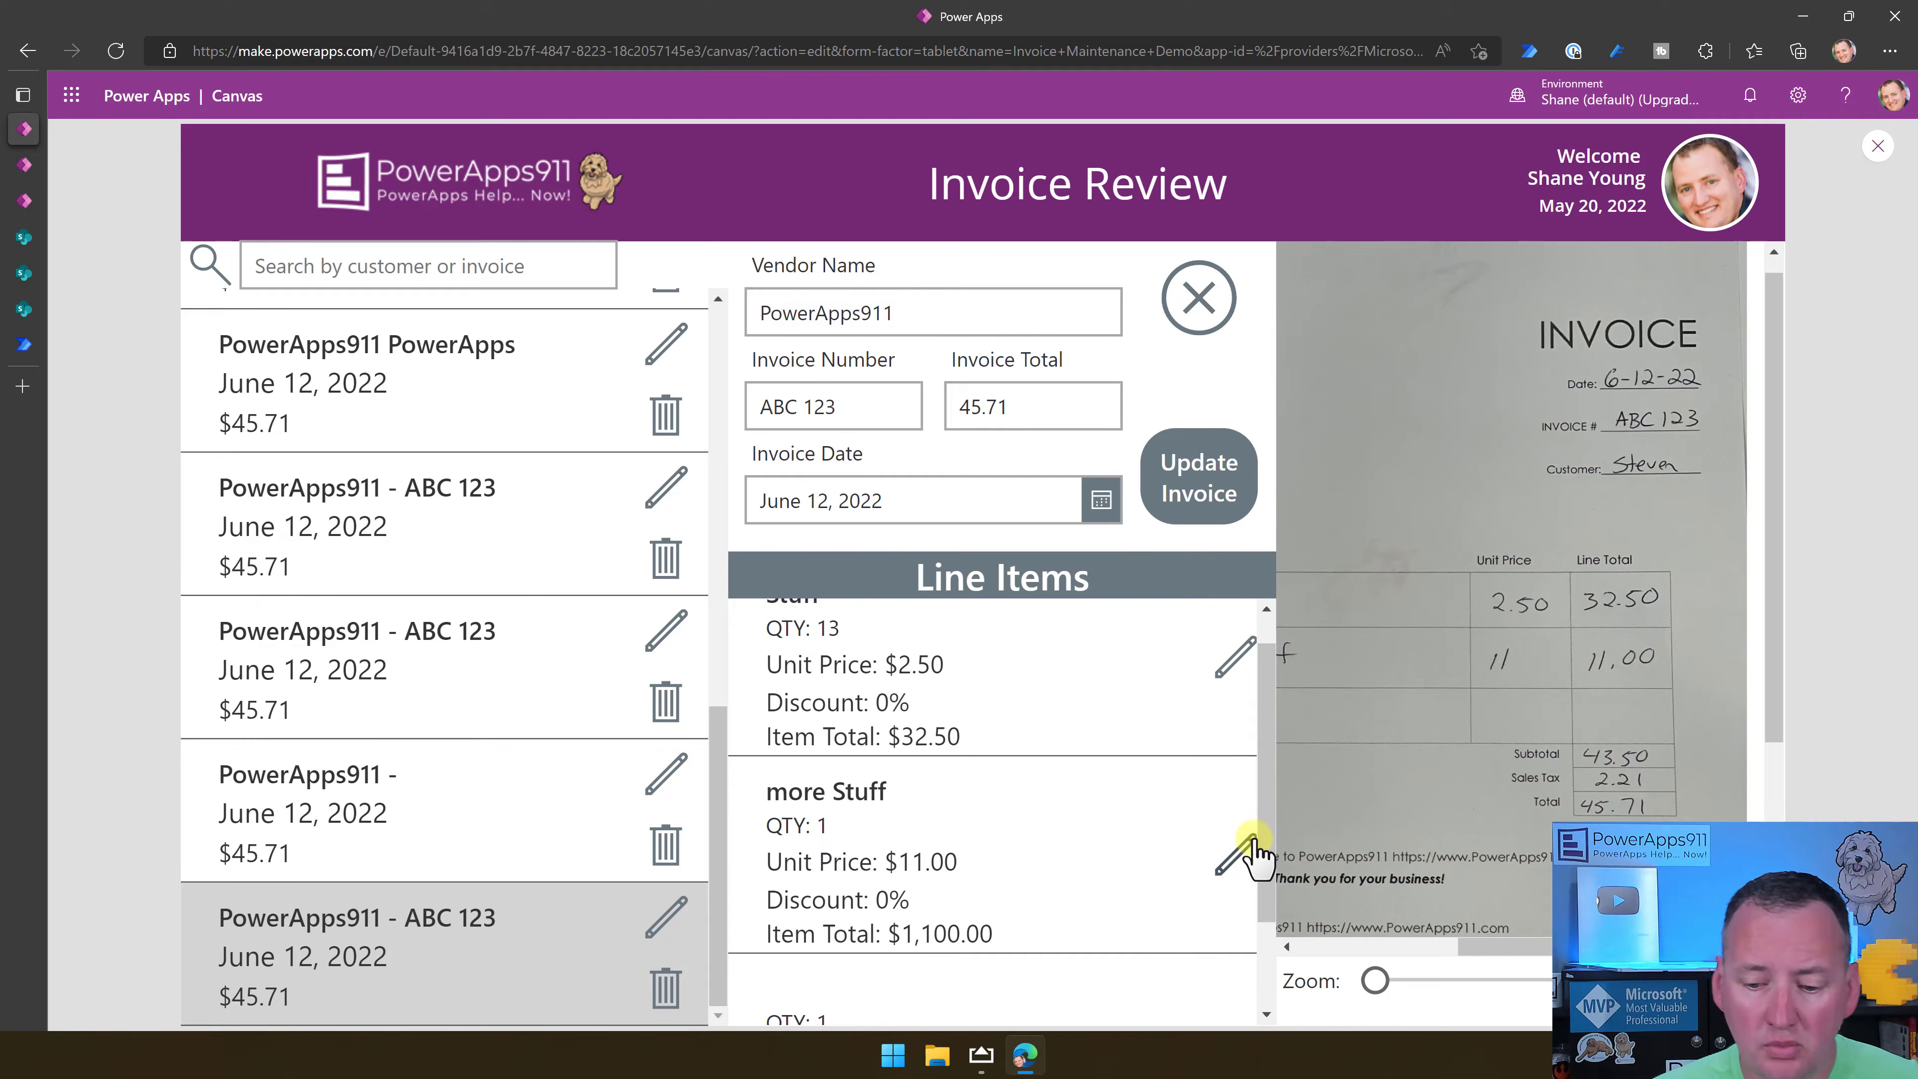
Update the second line item with title More Stuff, discount 0 and item total 11, and close the invoice.
left_click(1238, 853)
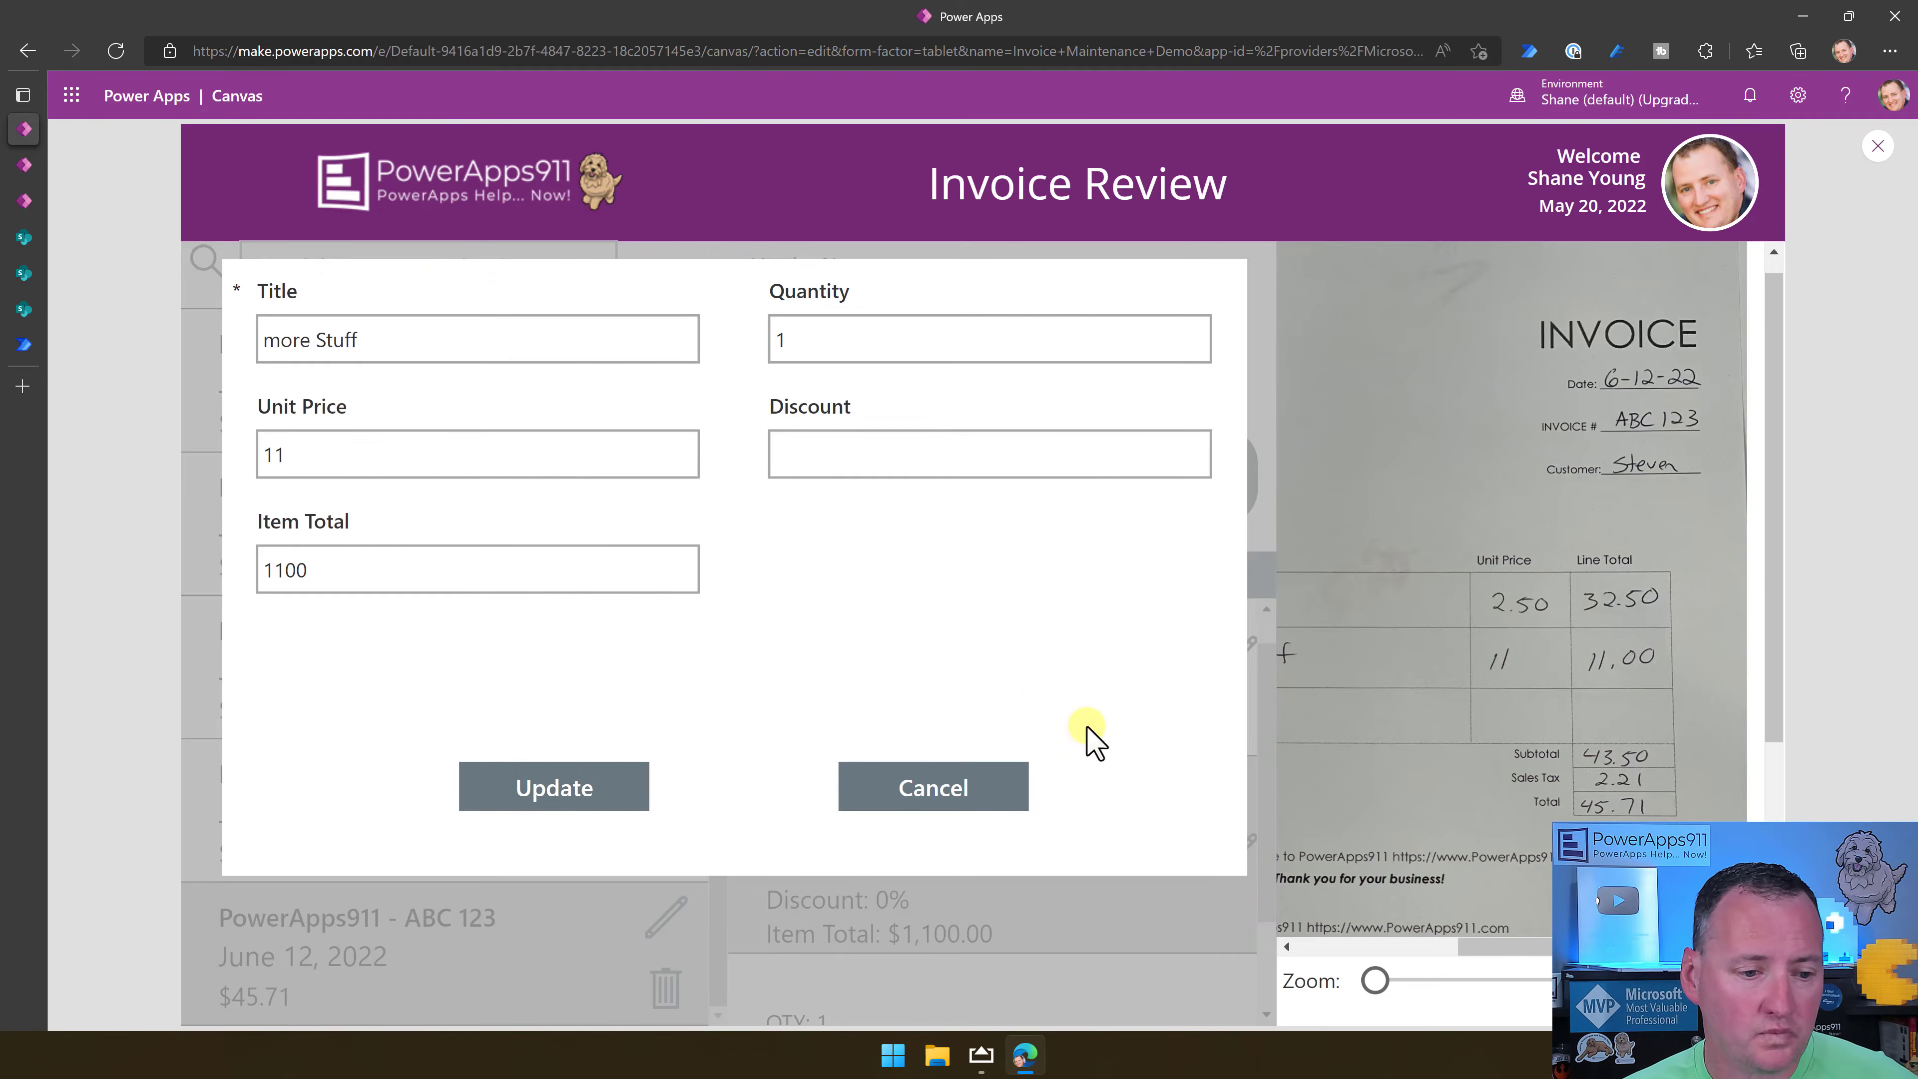
left_click_drag(284, 567, 419, 557)
key("BackSpace")
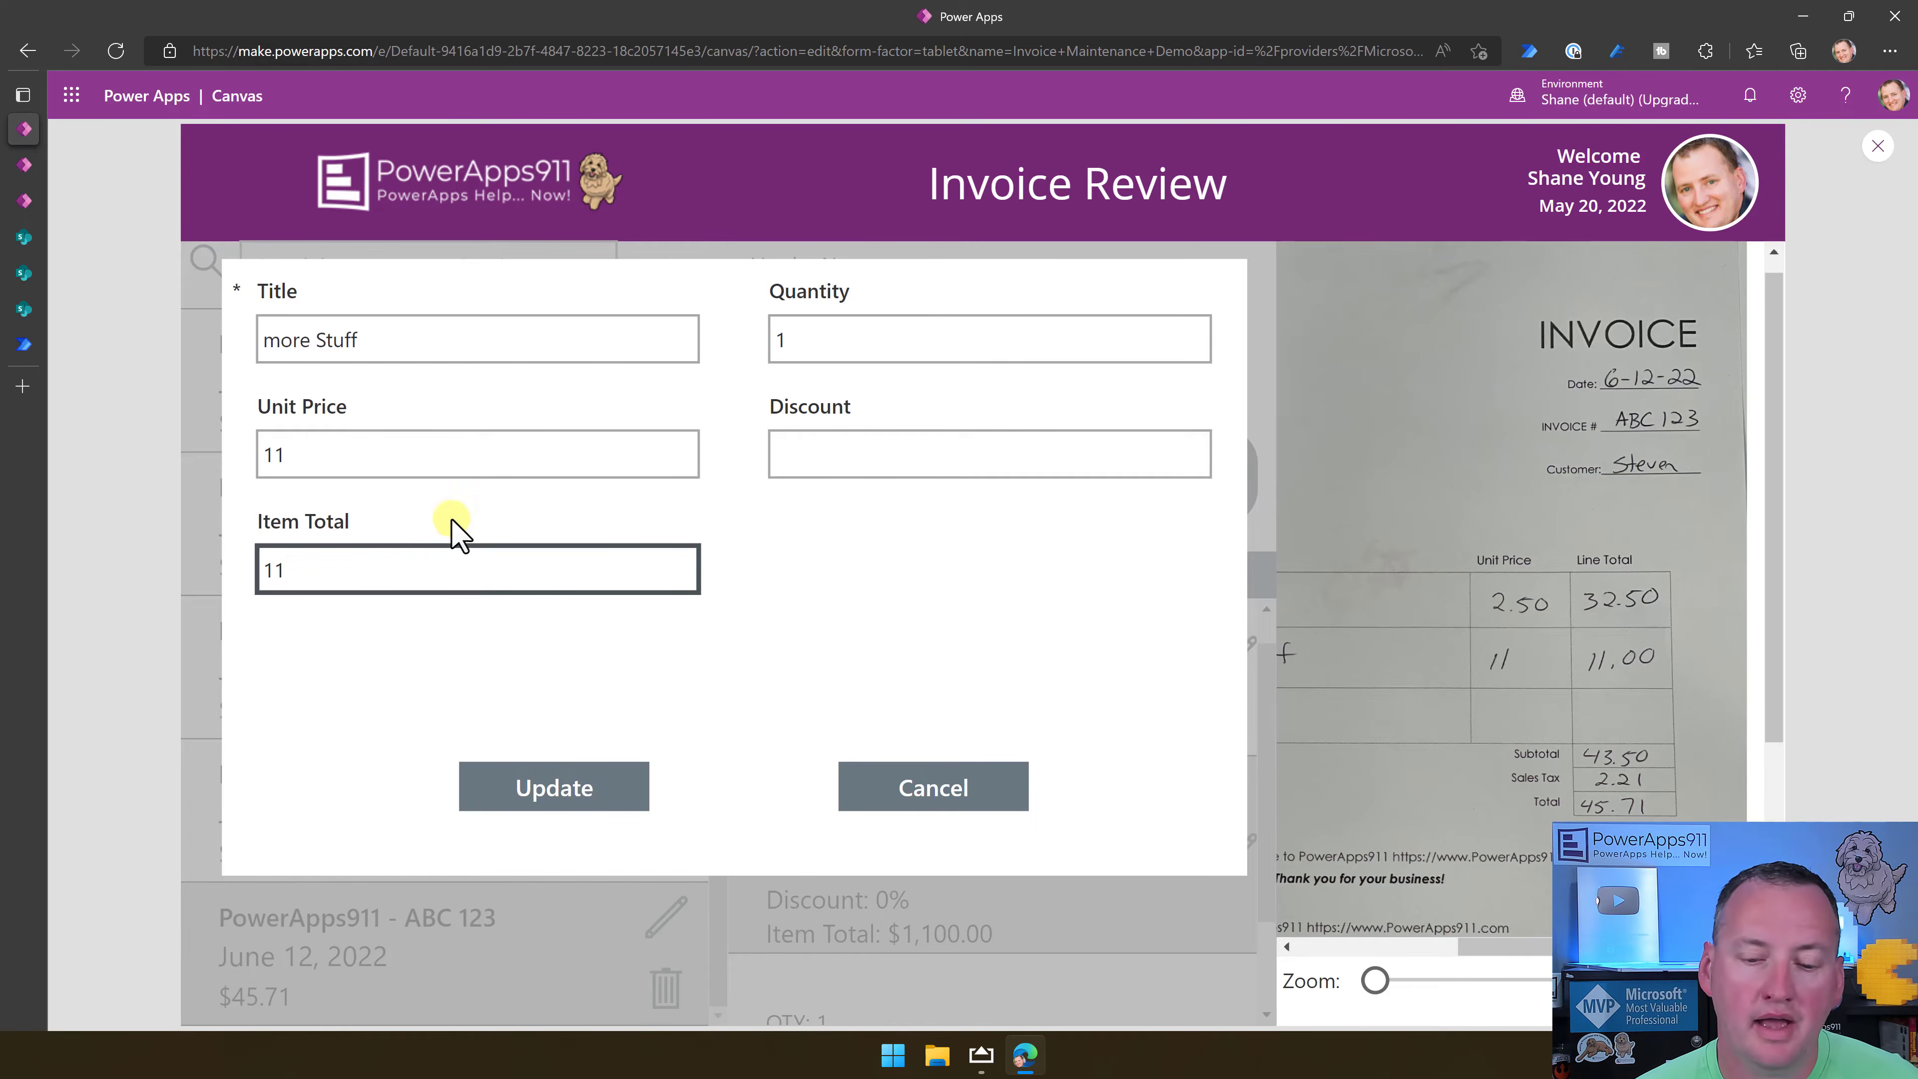
left_click(844, 452)
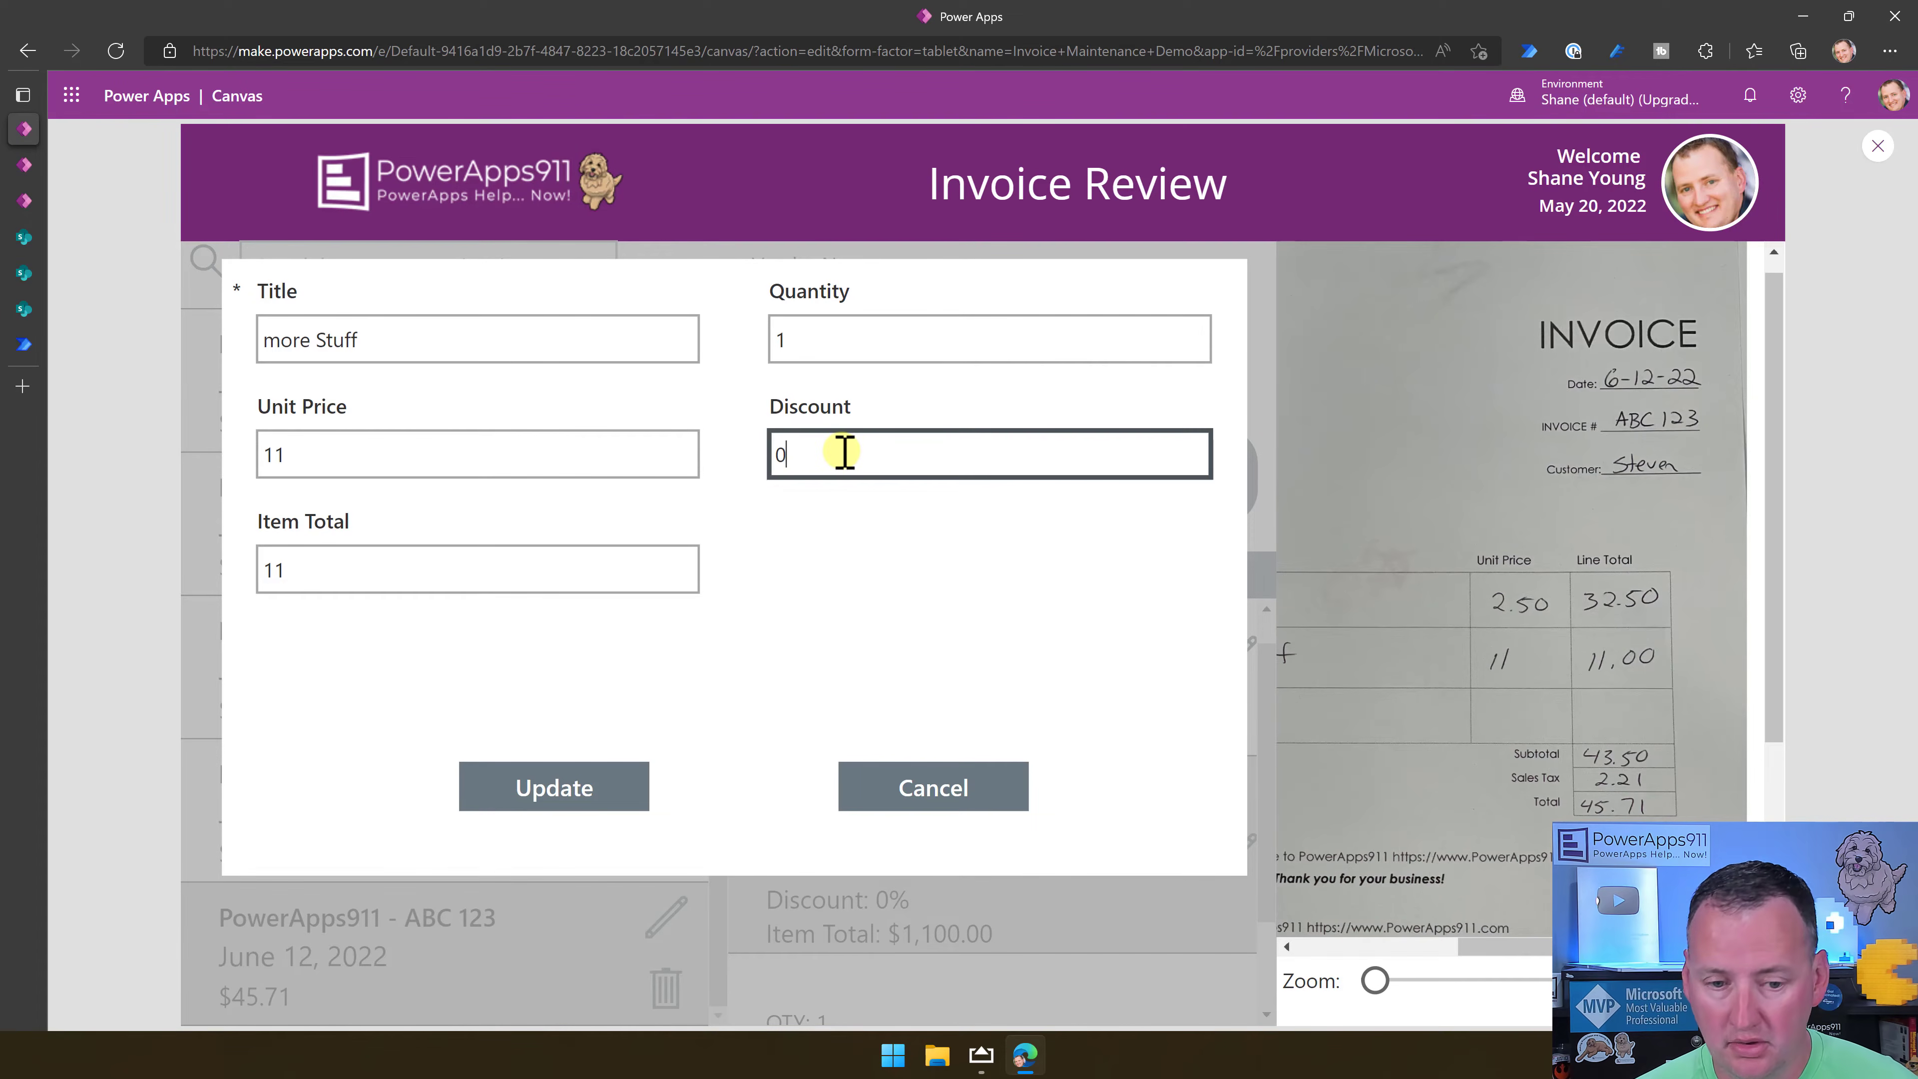
left_click(279, 340)
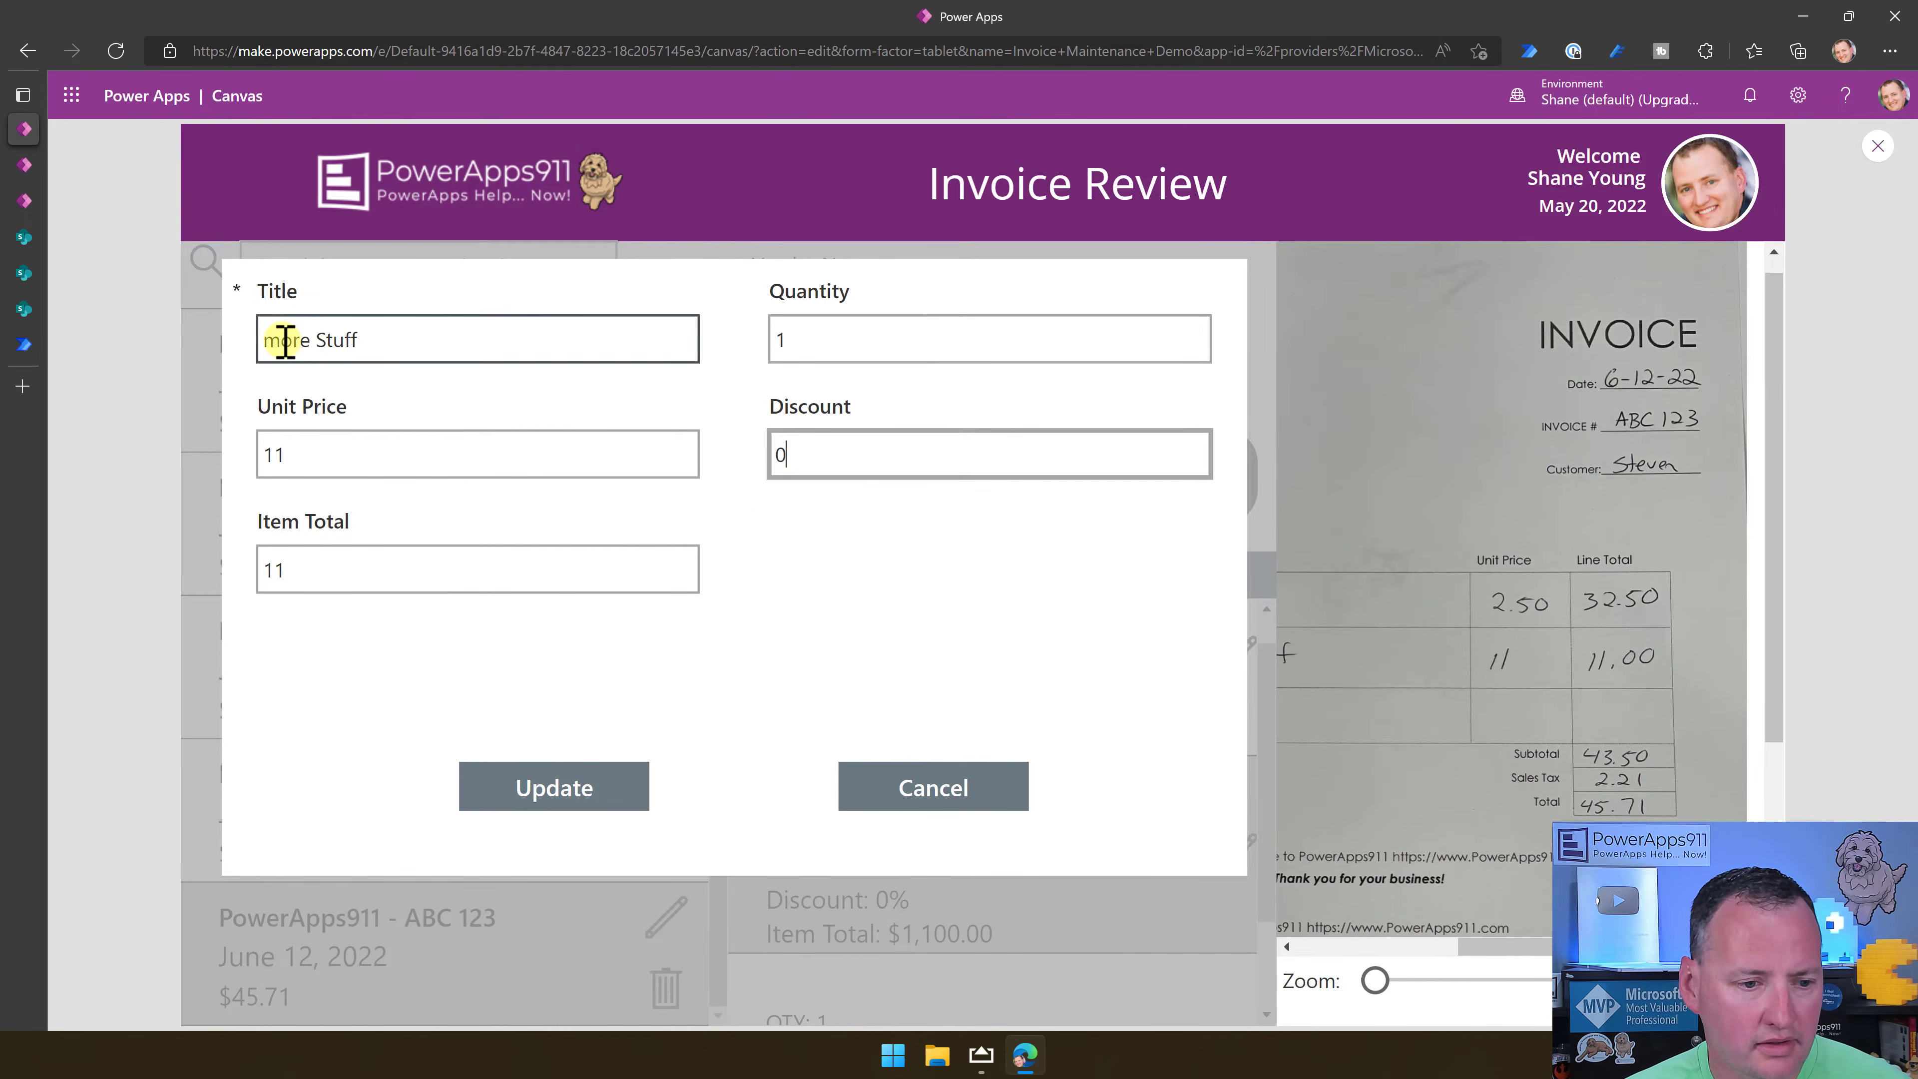
key("BackSpace")
type("M")
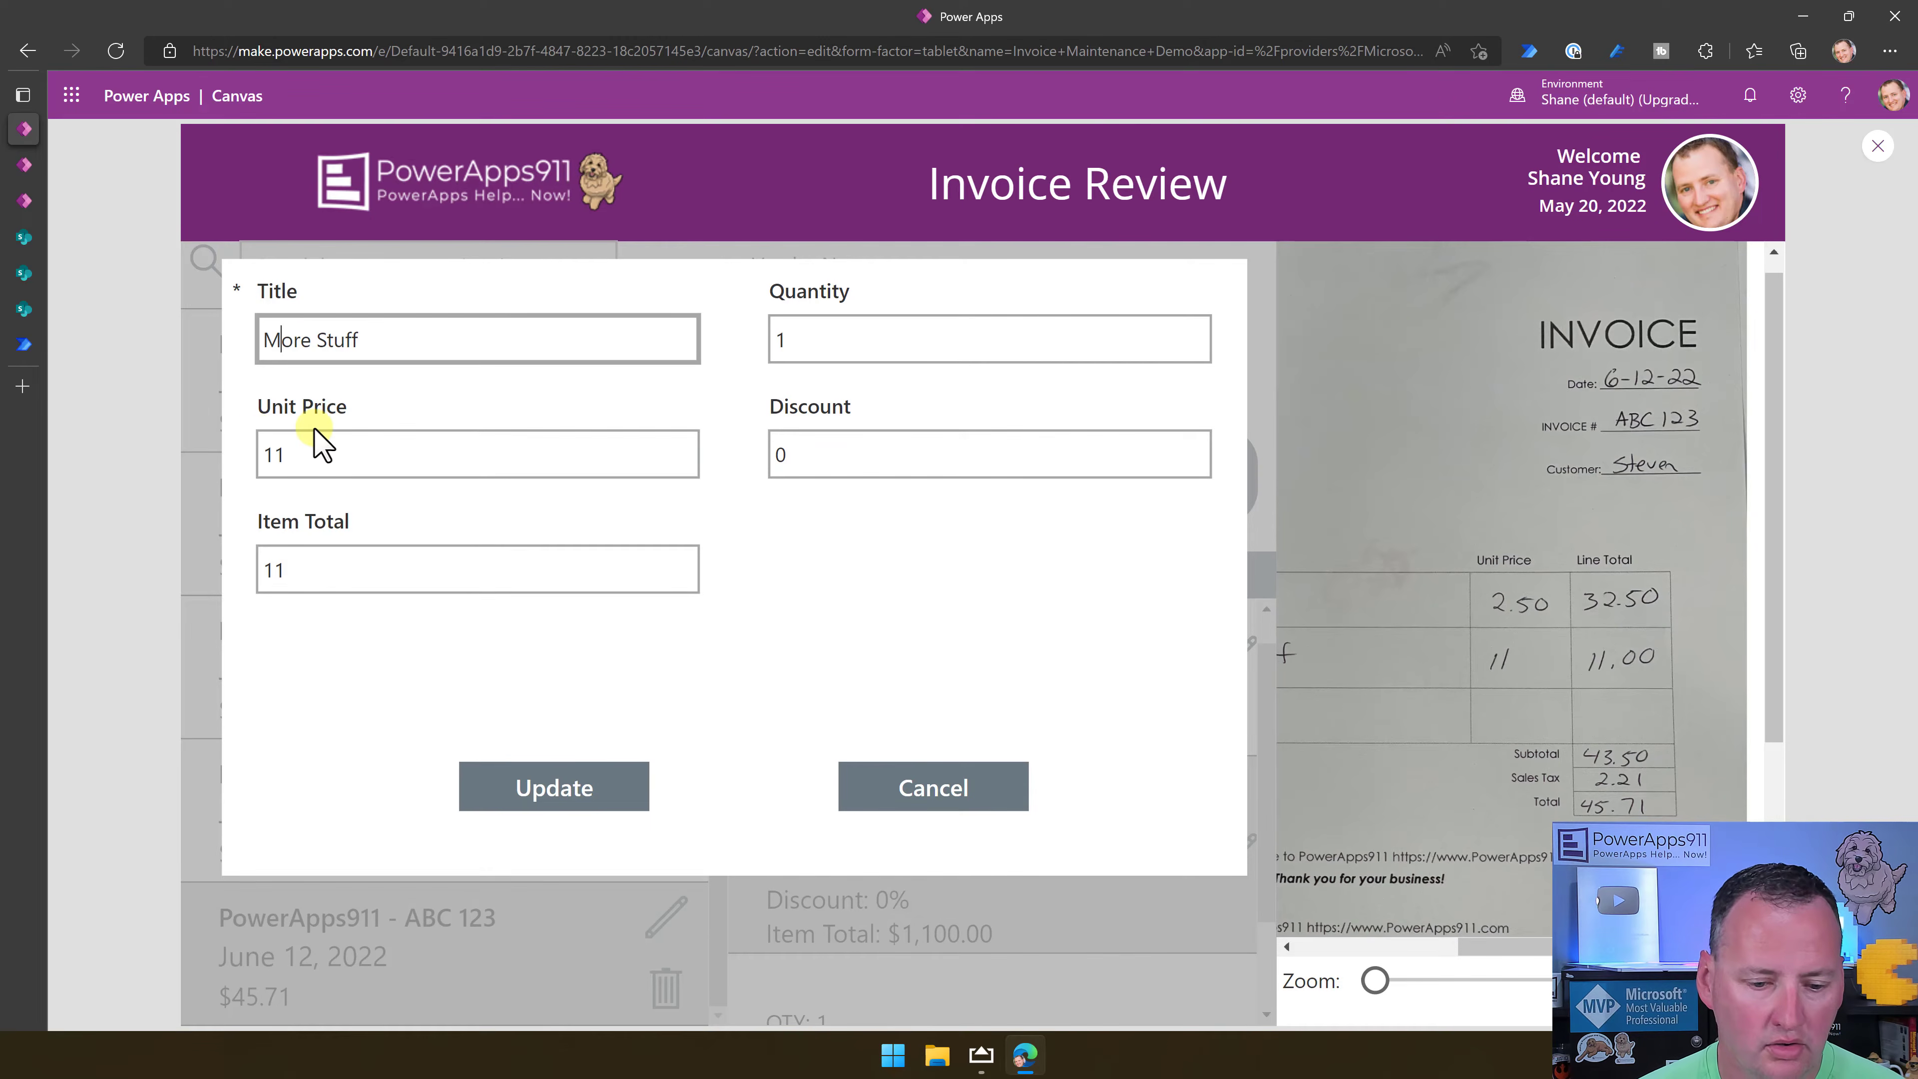
left_click(571, 789)
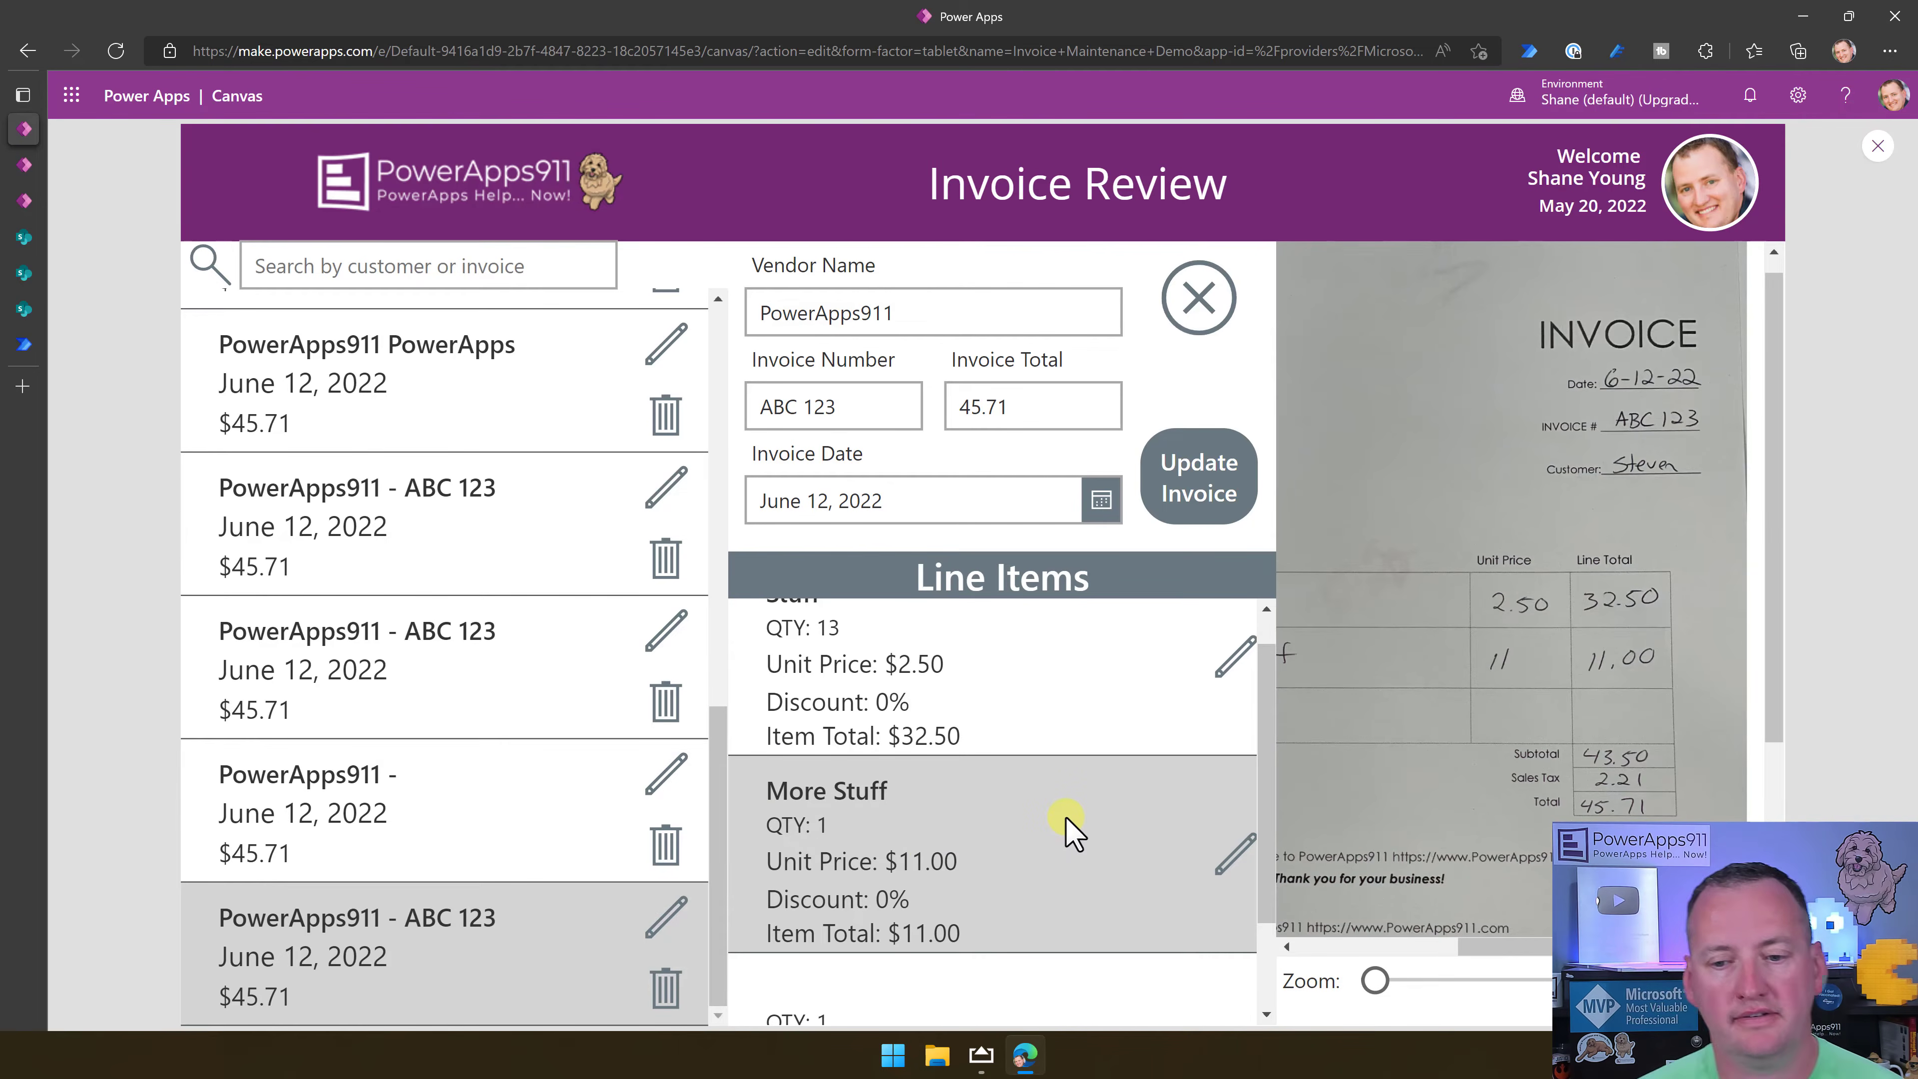
scroll(1028, 786, "up", 1)
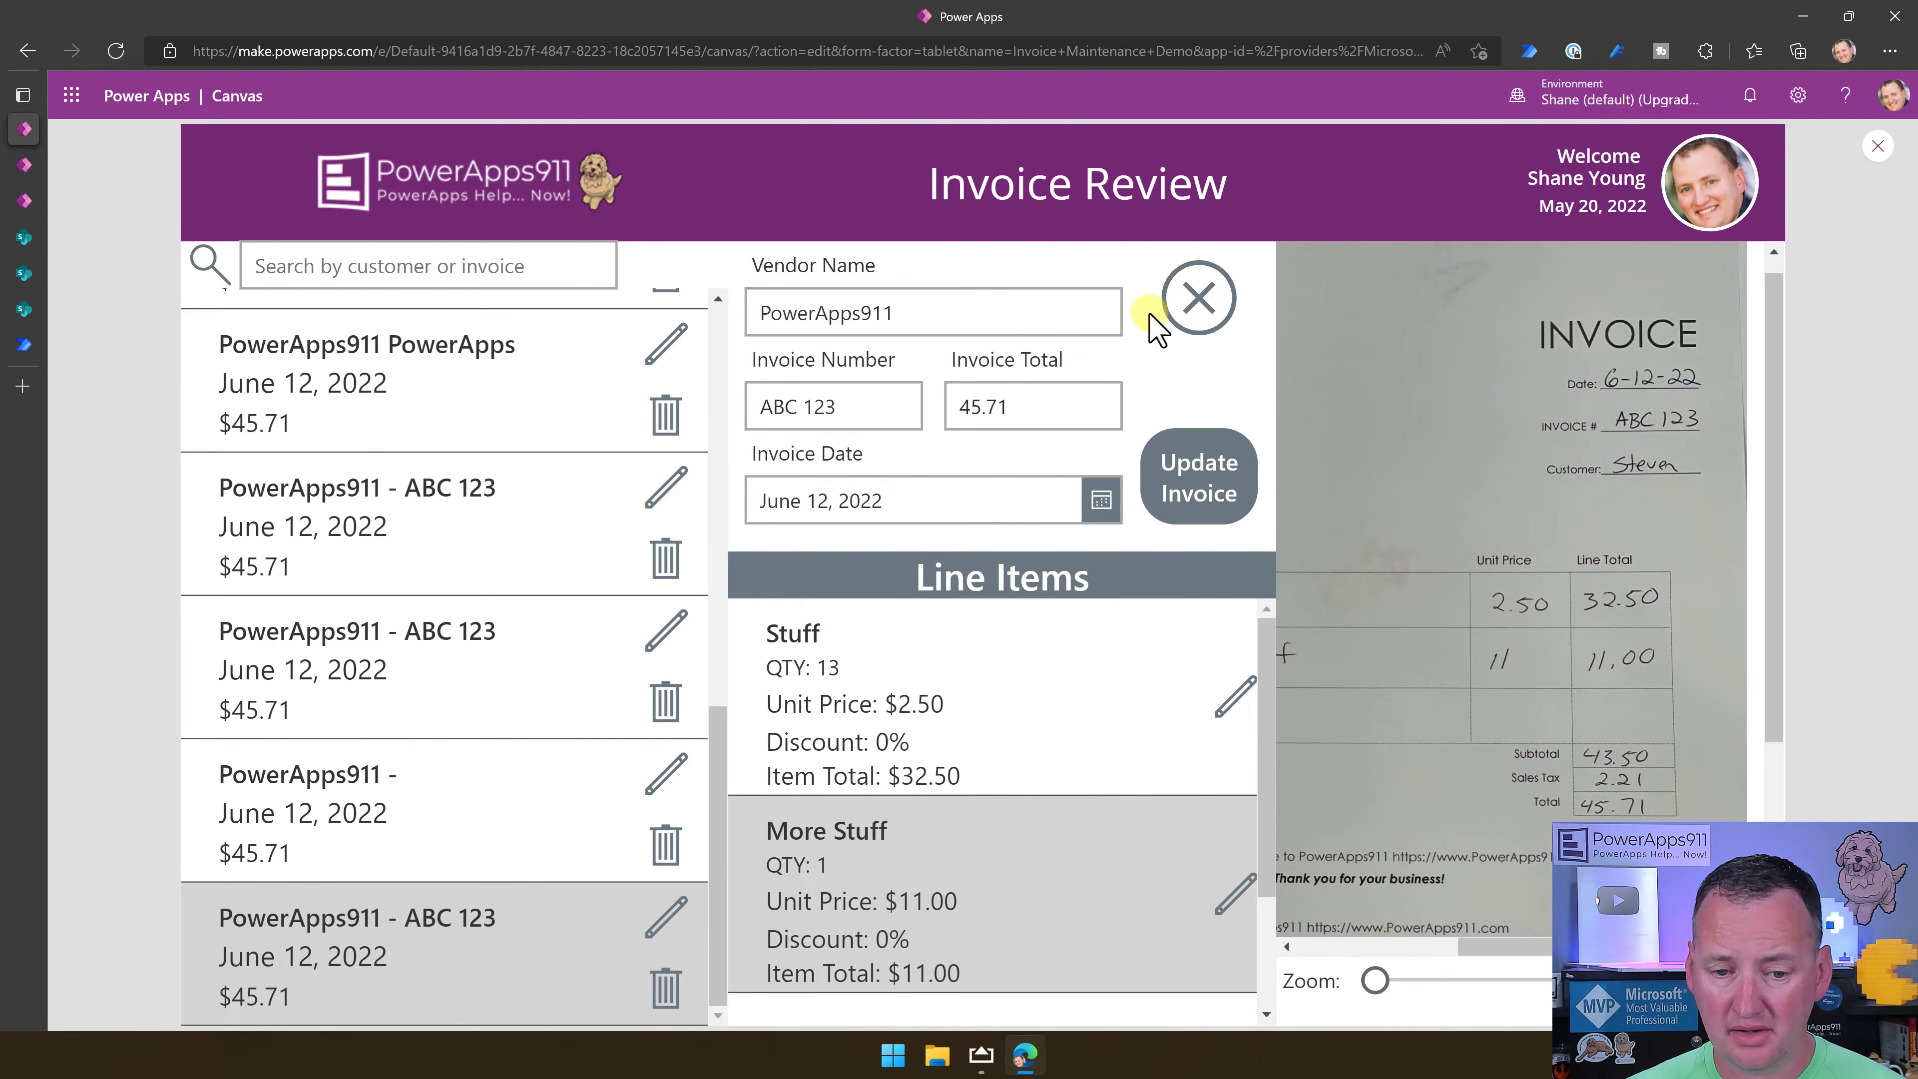
left_click(1217, 300)
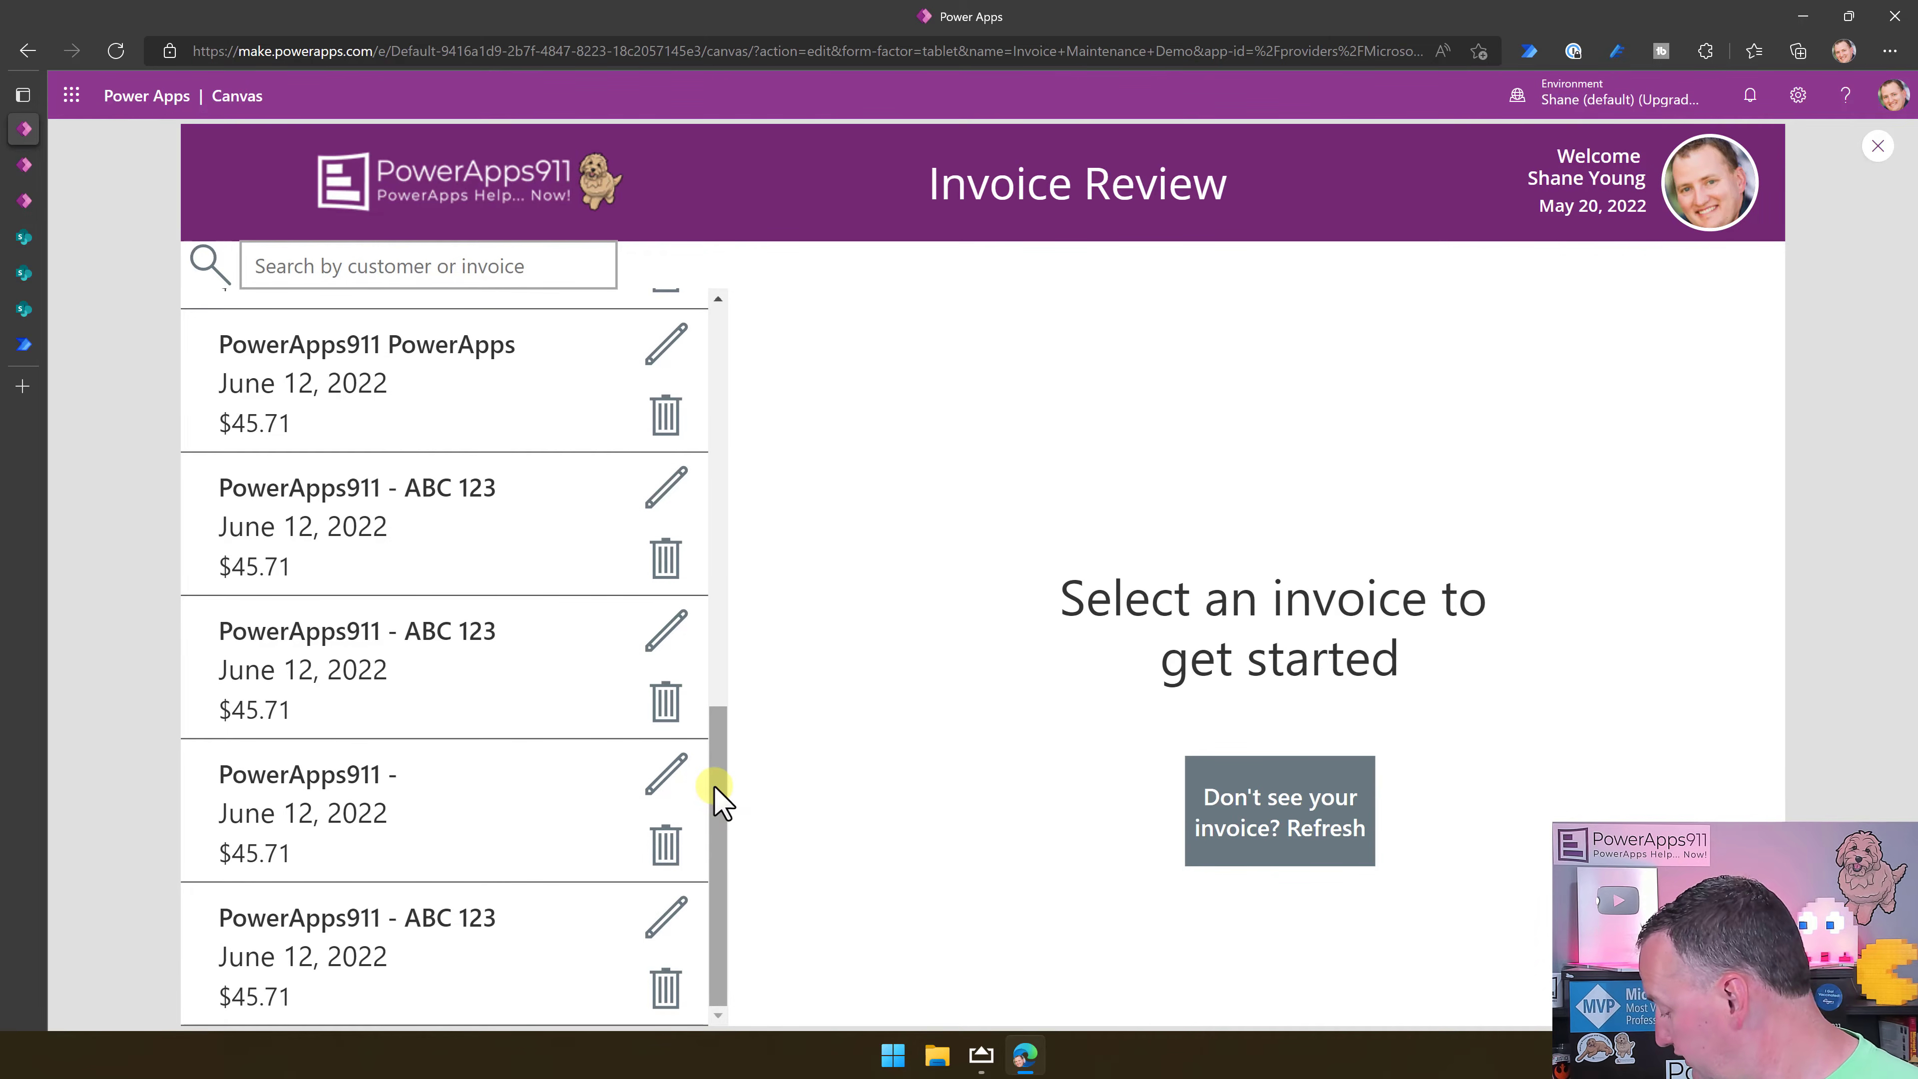
scroll(714, 786, "up", 6)
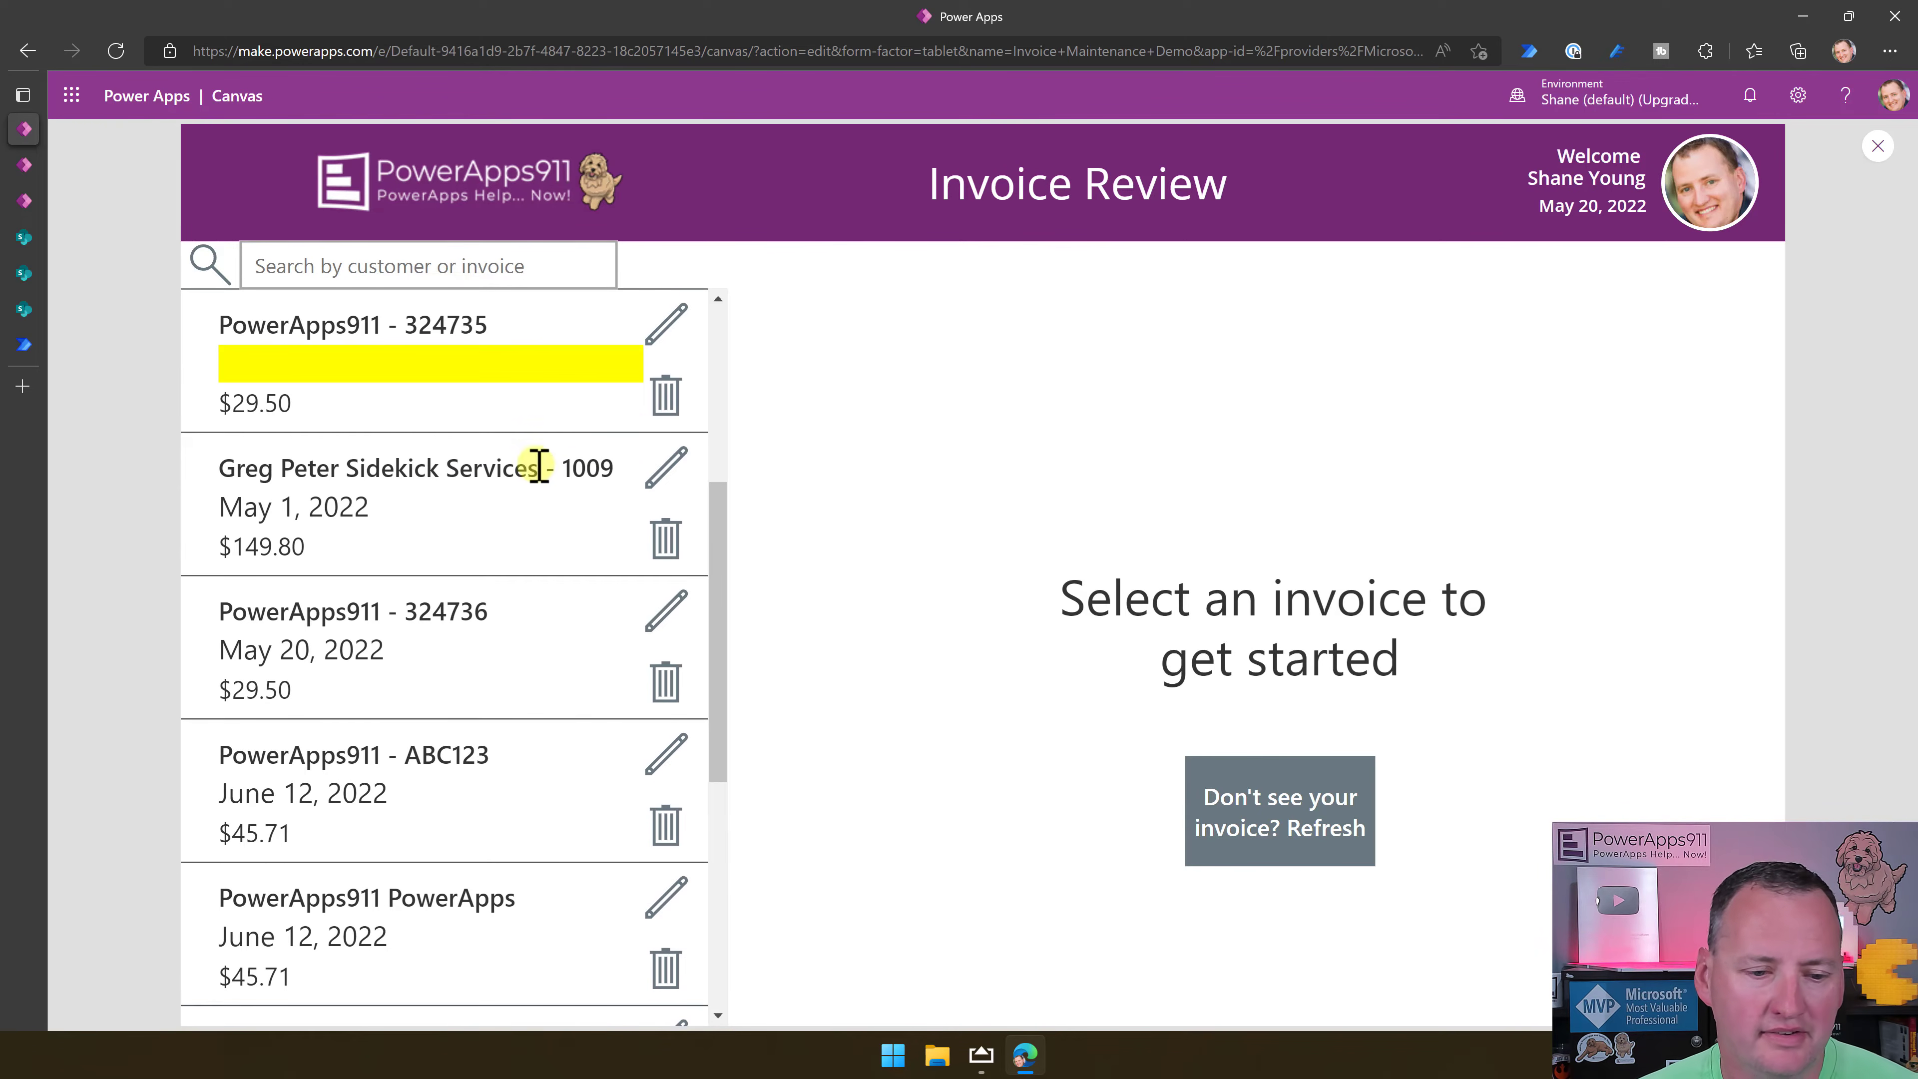
left_click(664, 484)
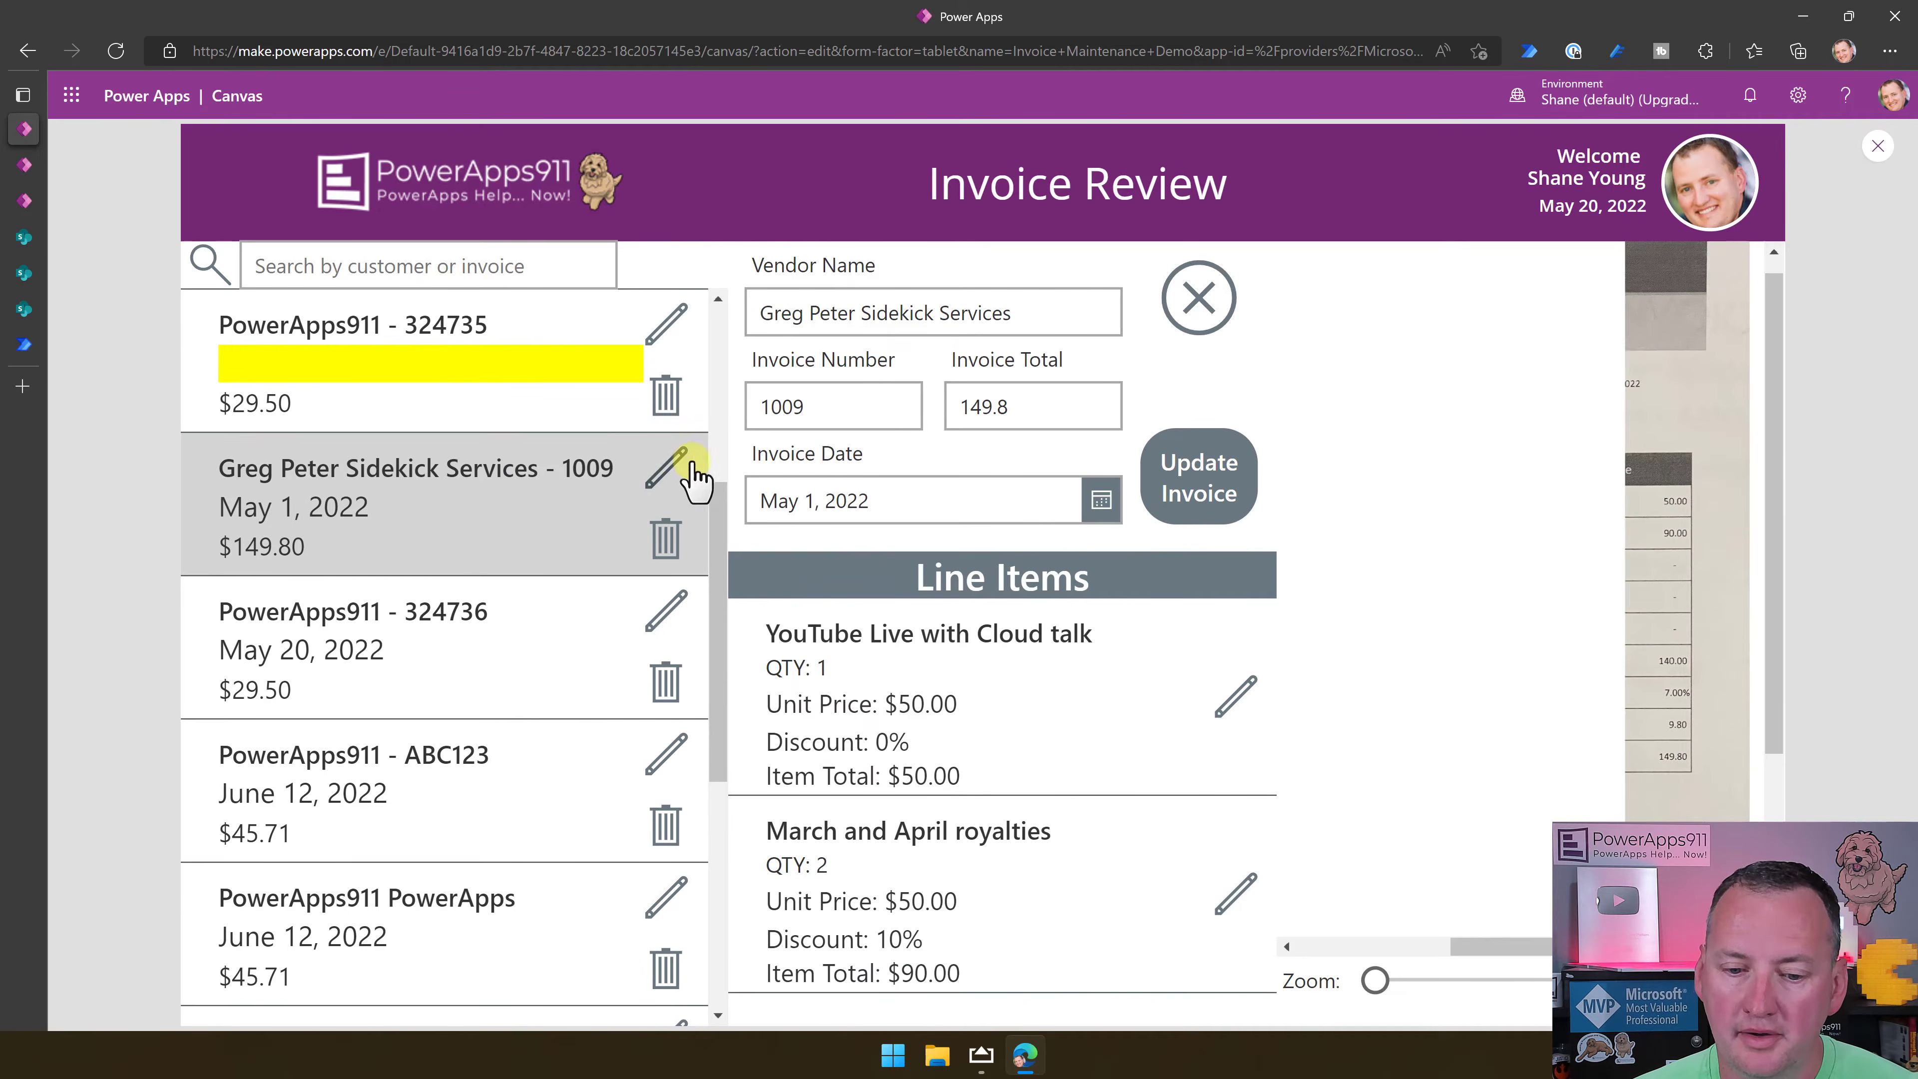
left_click_drag(1518, 941, 1447, 943)
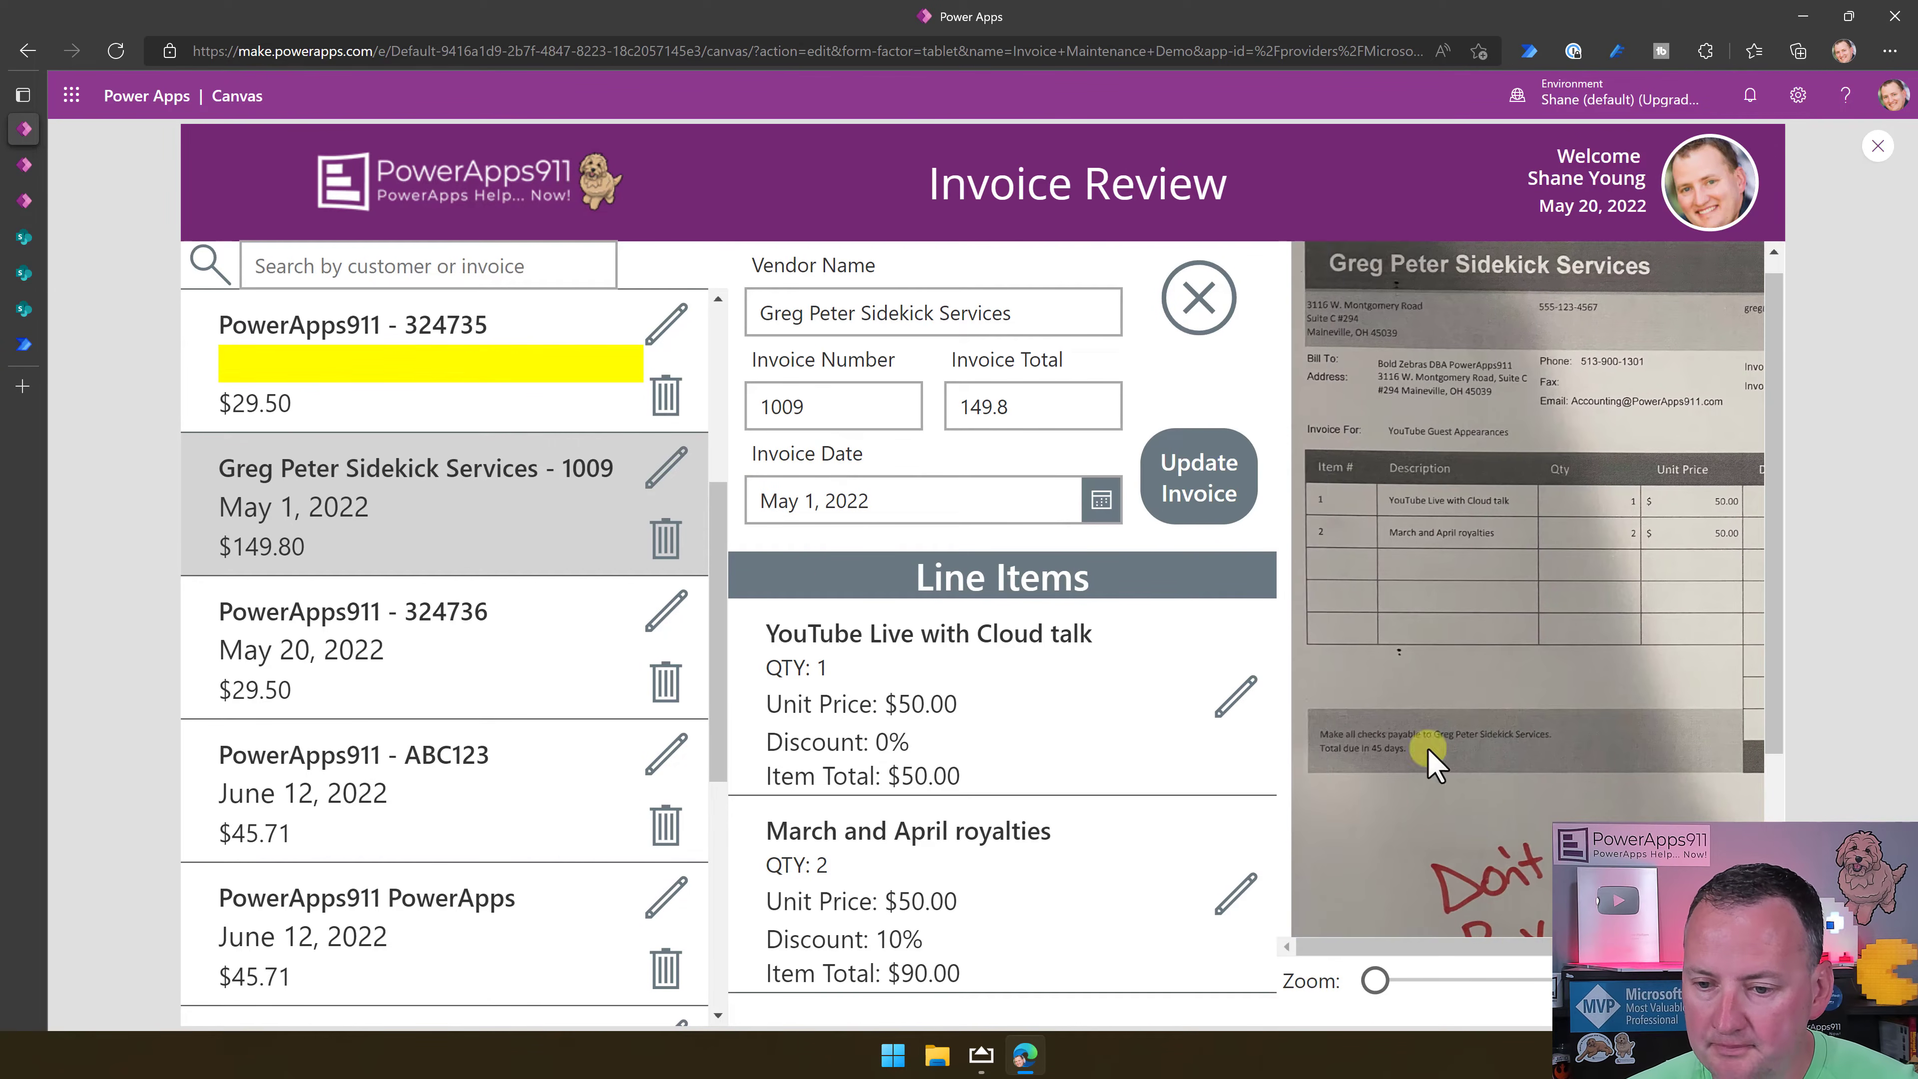
scroll(1479, 445, "up", 1)
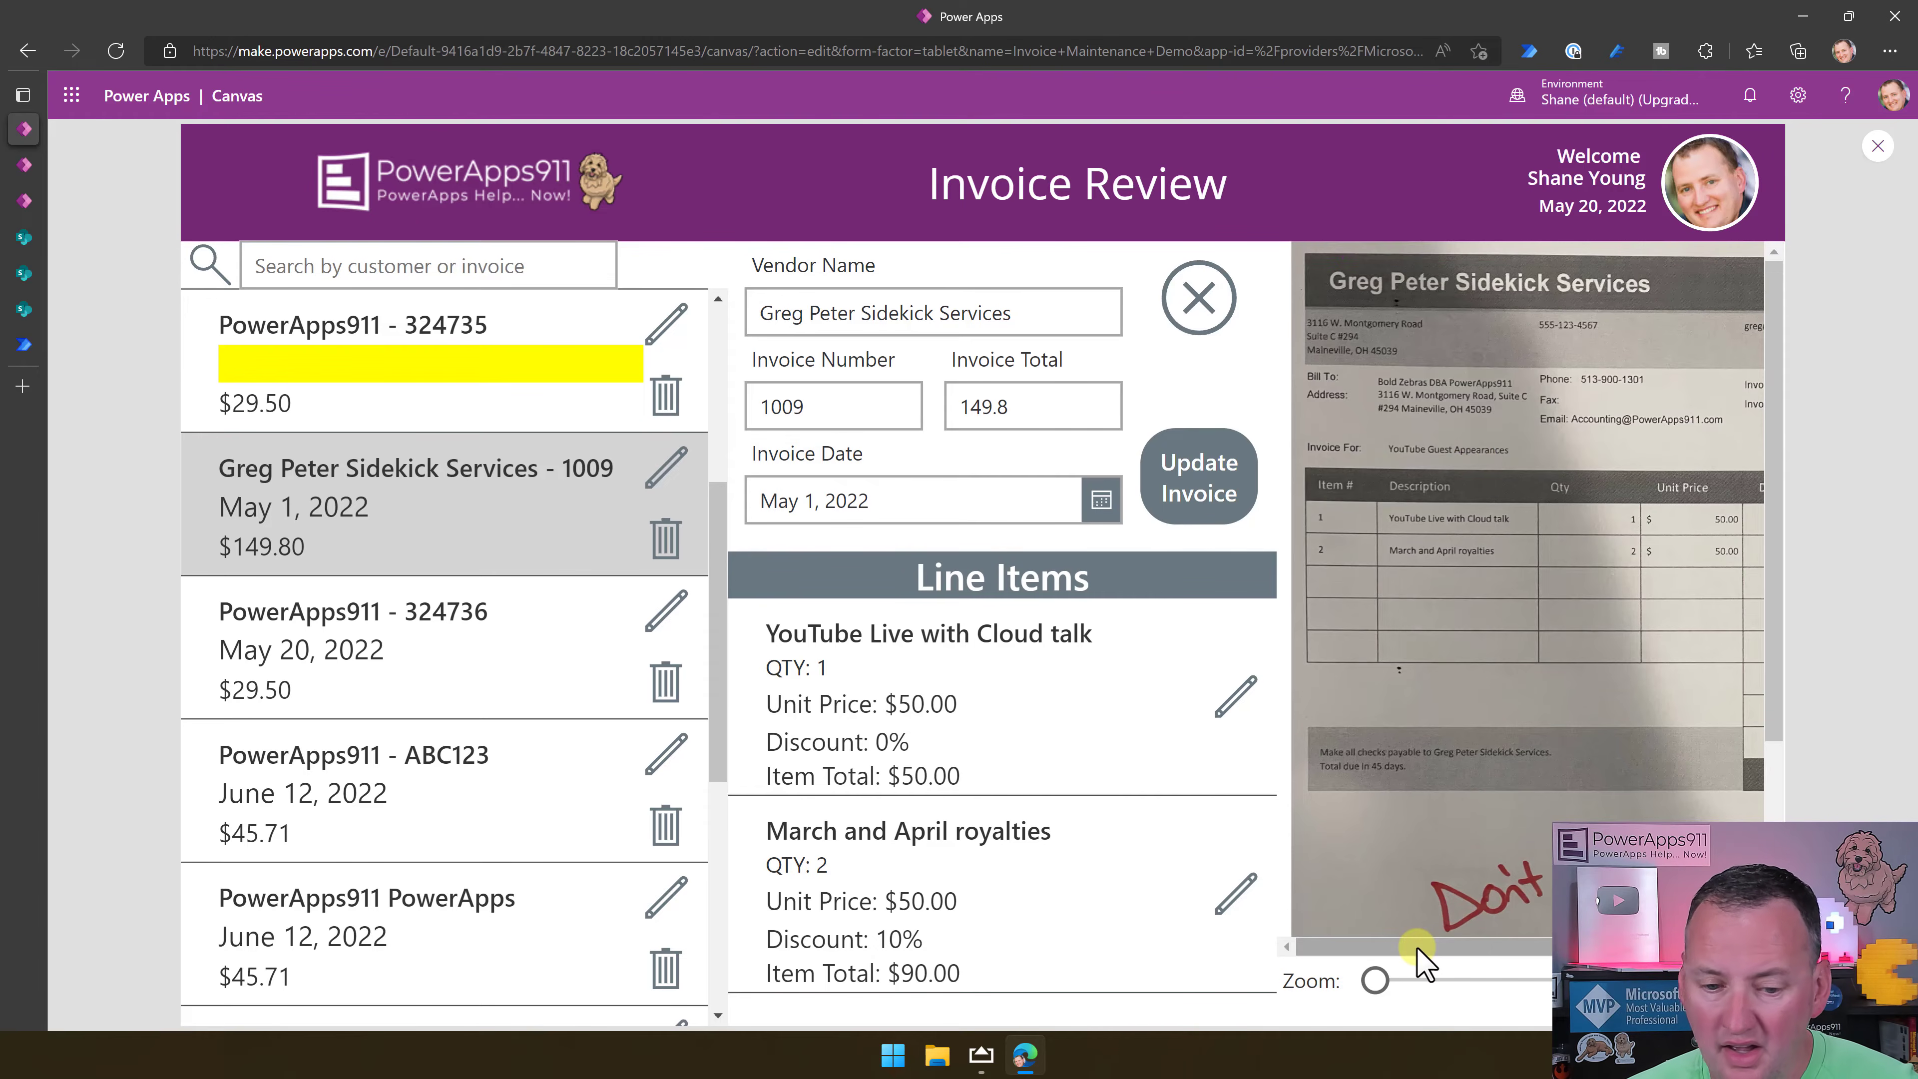
left_click_drag(1386, 940, 1534, 937)
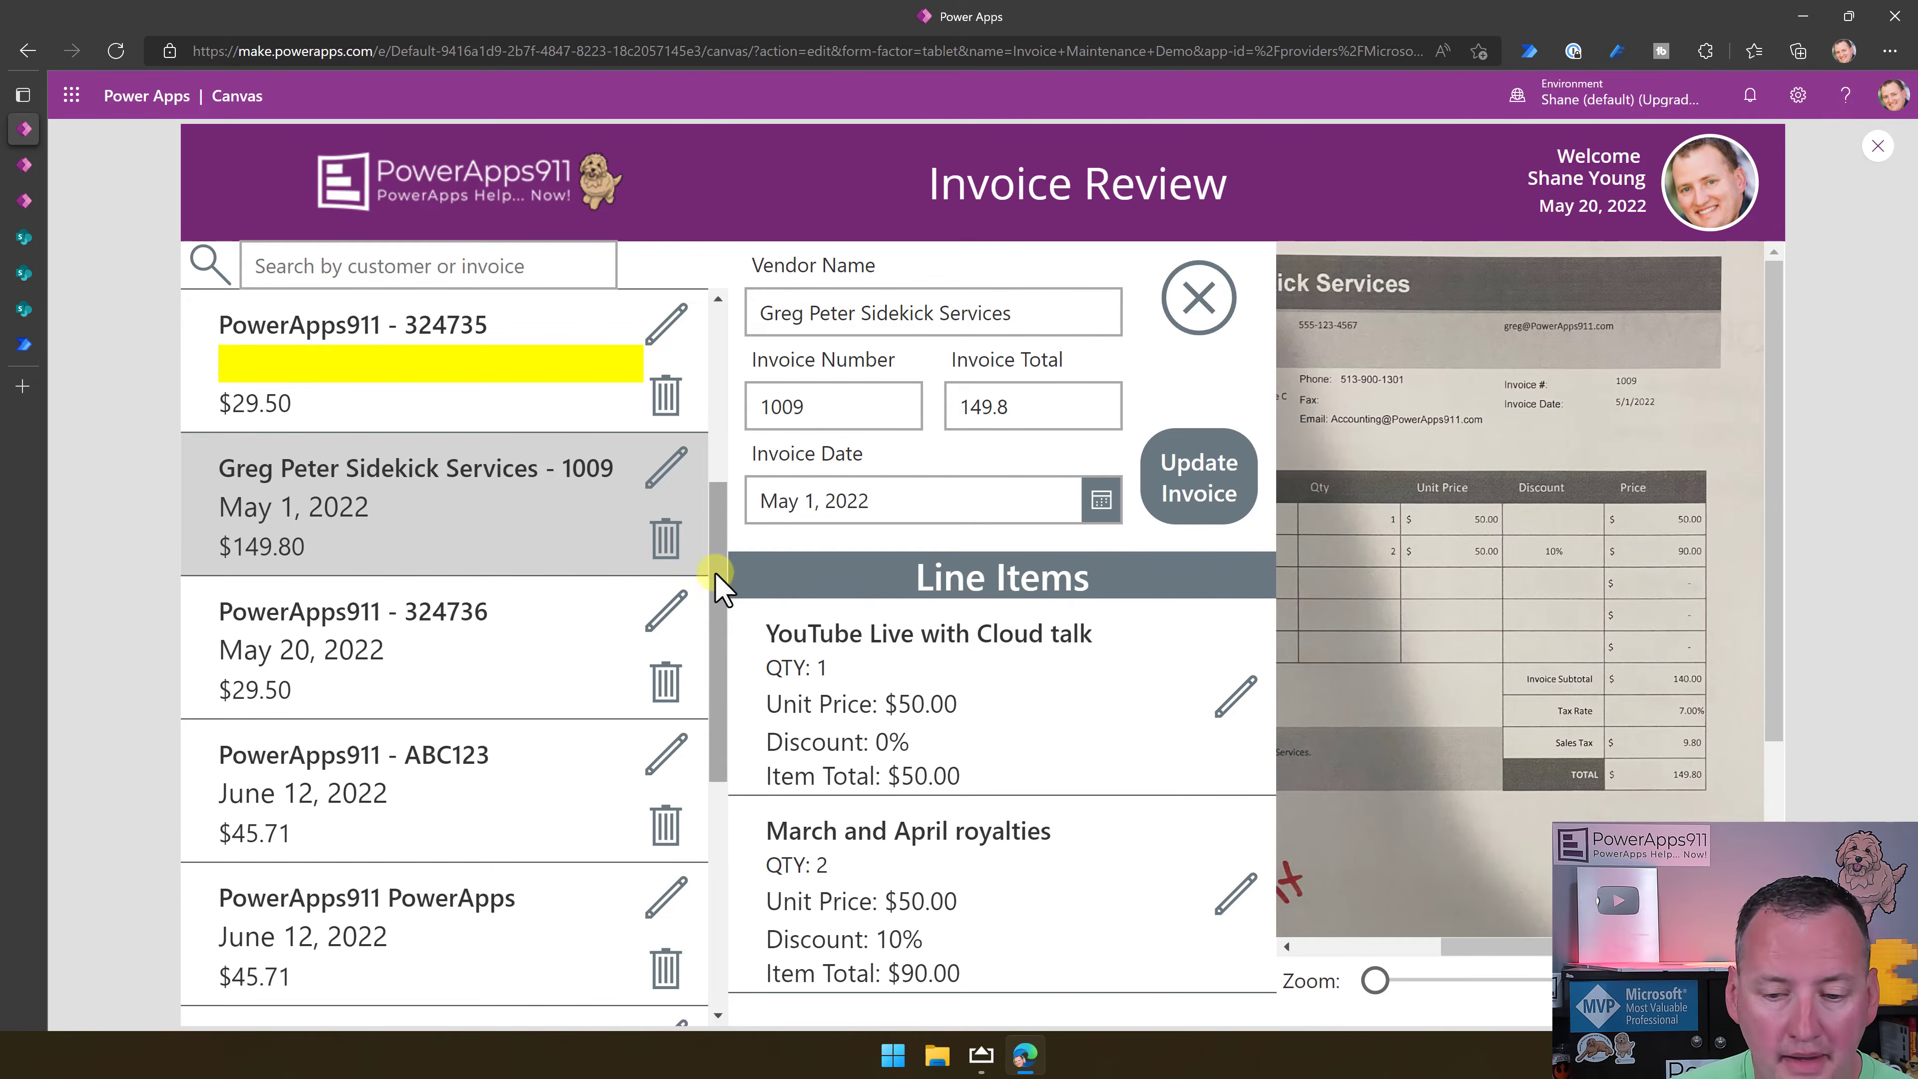
Open the PowerApps911 invoice that lacks an invoice number, set the number to ABC123, and update the invoice.
scroll(642, 638, "down", 2)
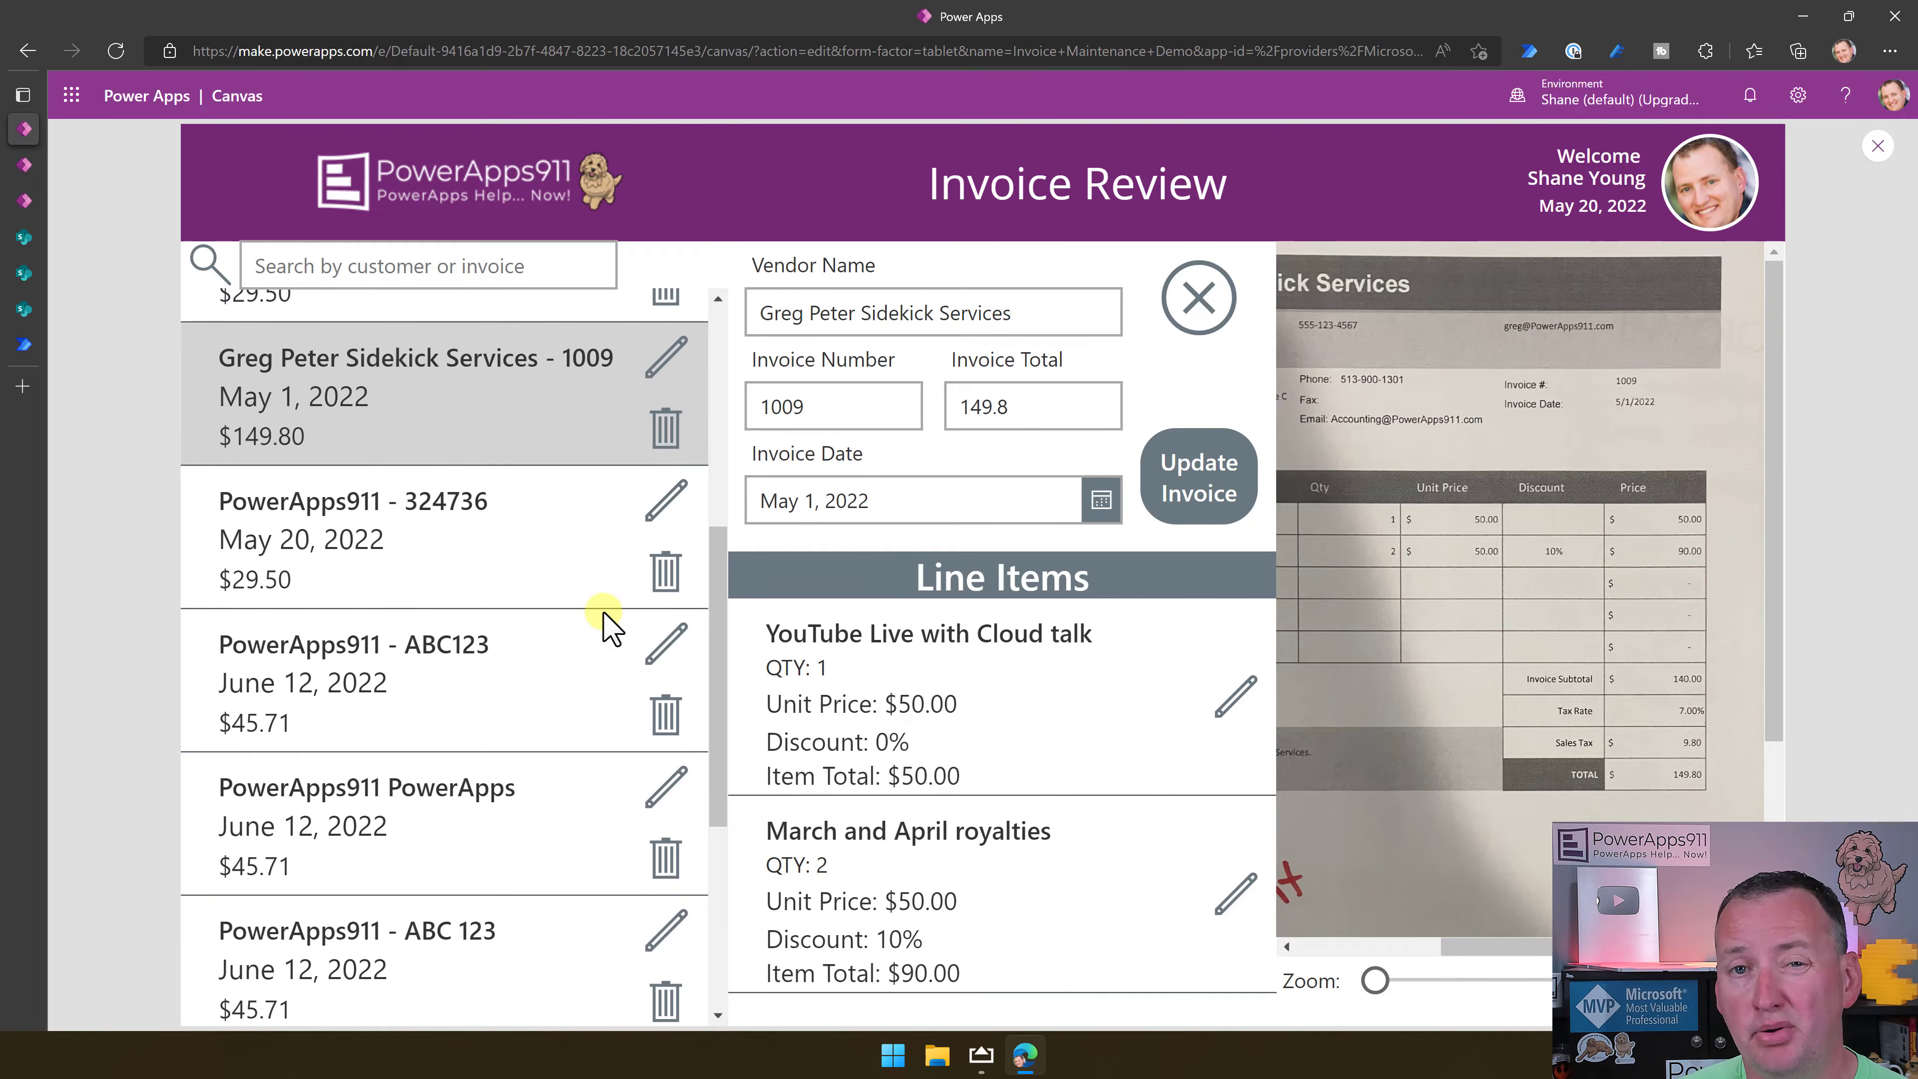
scroll(599, 613, "down", 6)
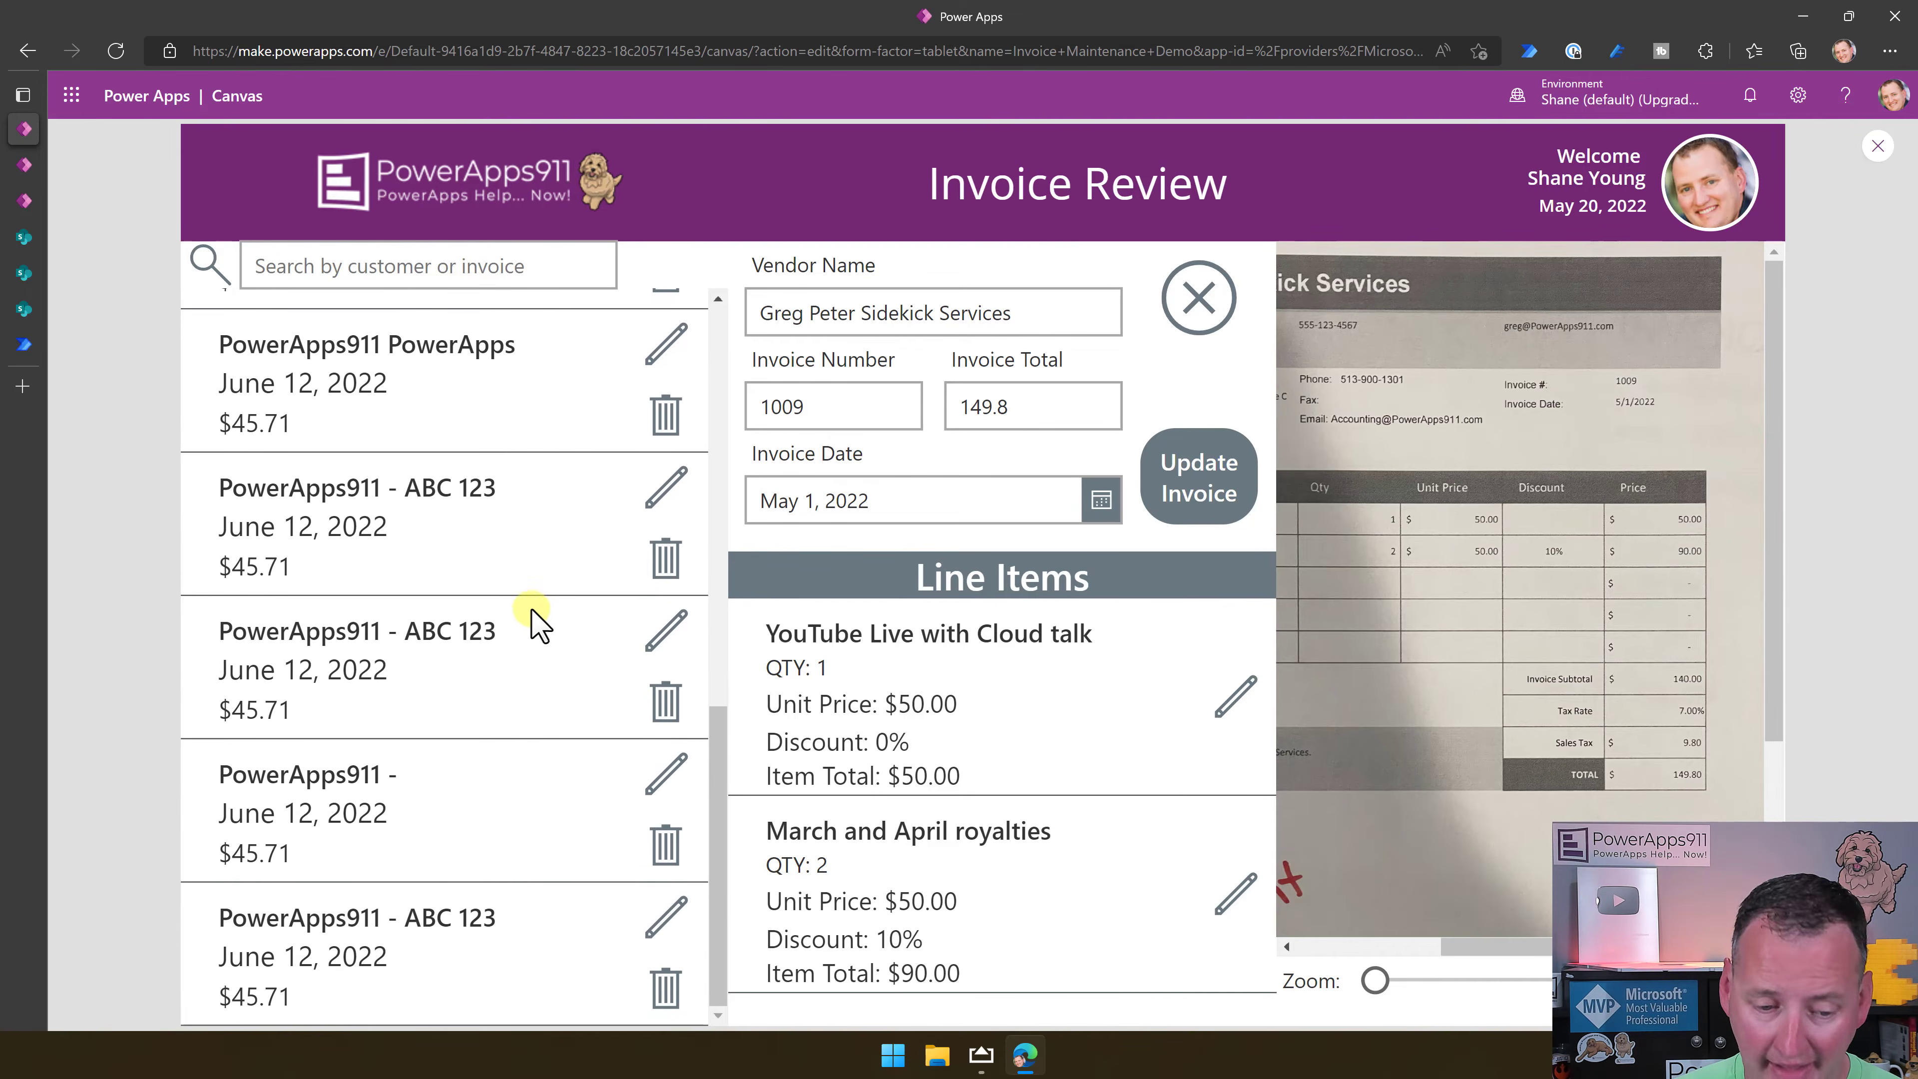
left_click(667, 778)
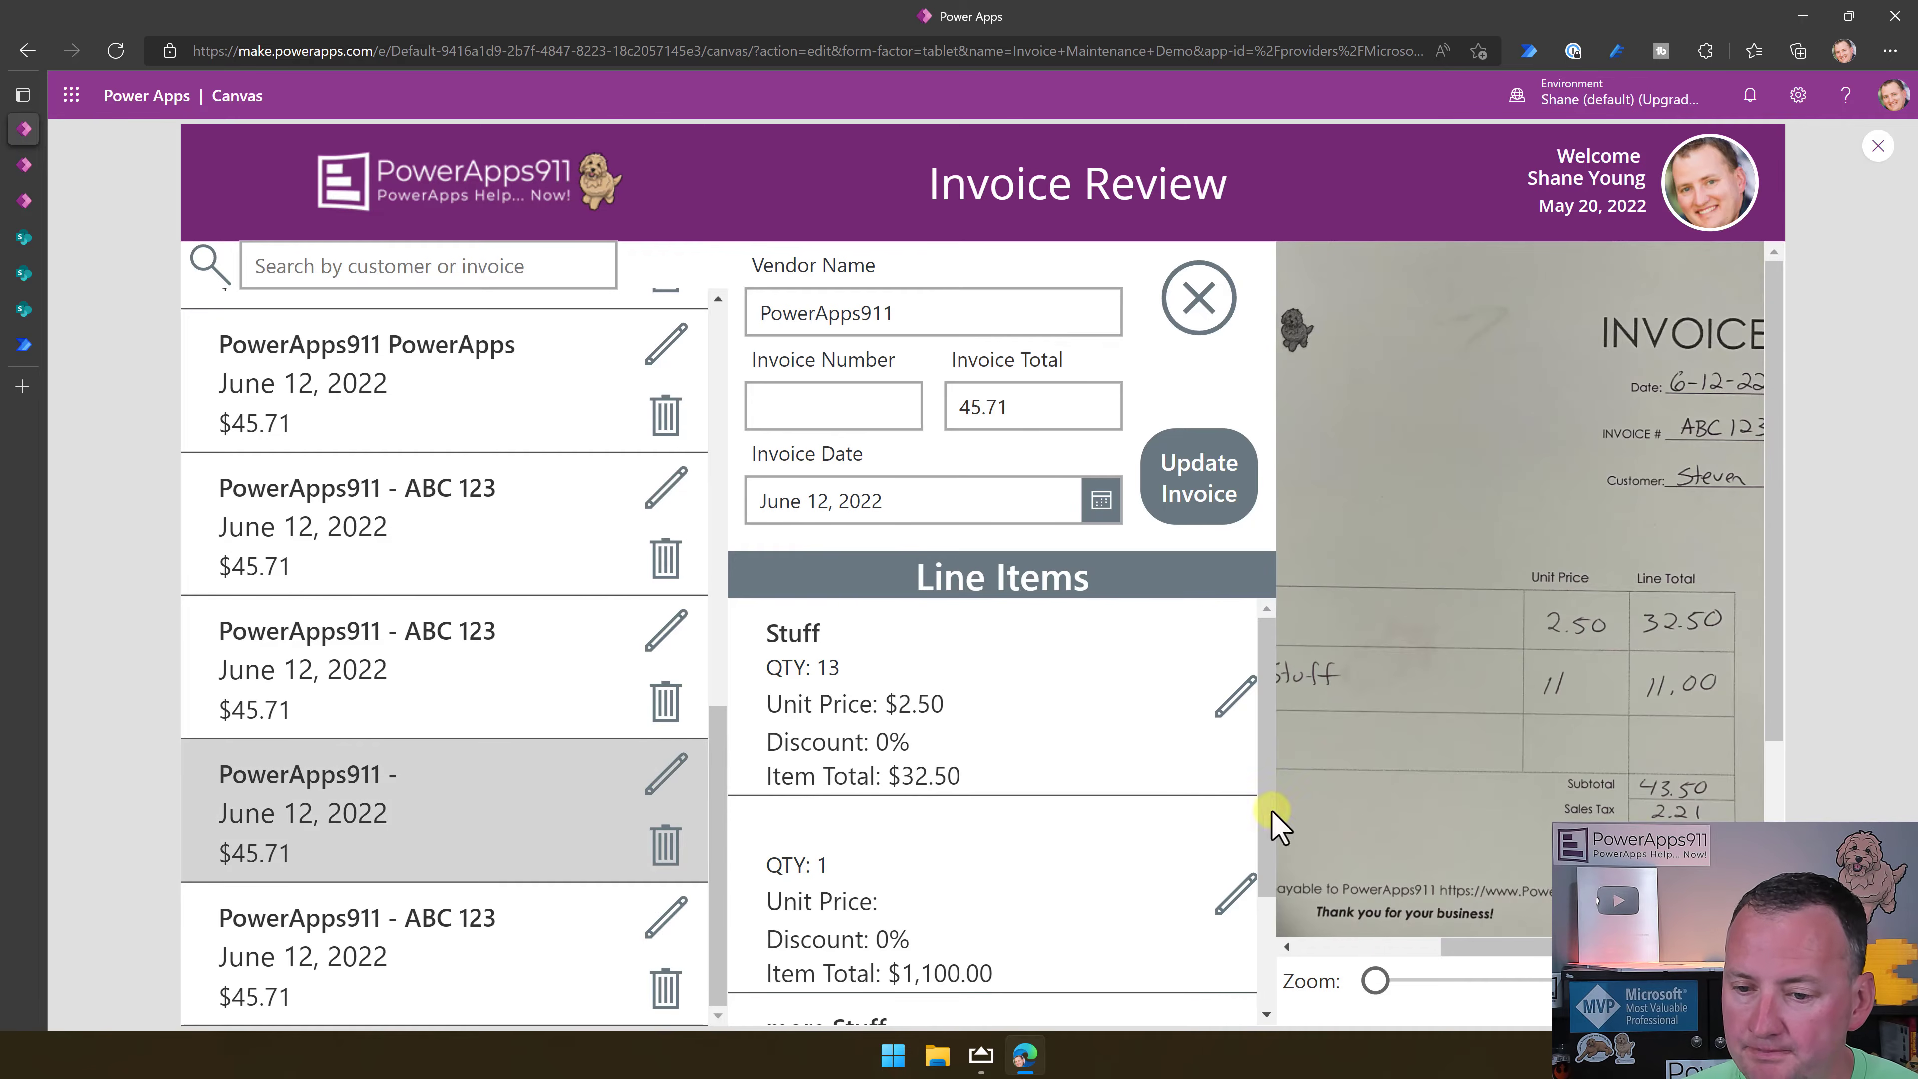
left_click_drag(1442, 964, 1533, 923)
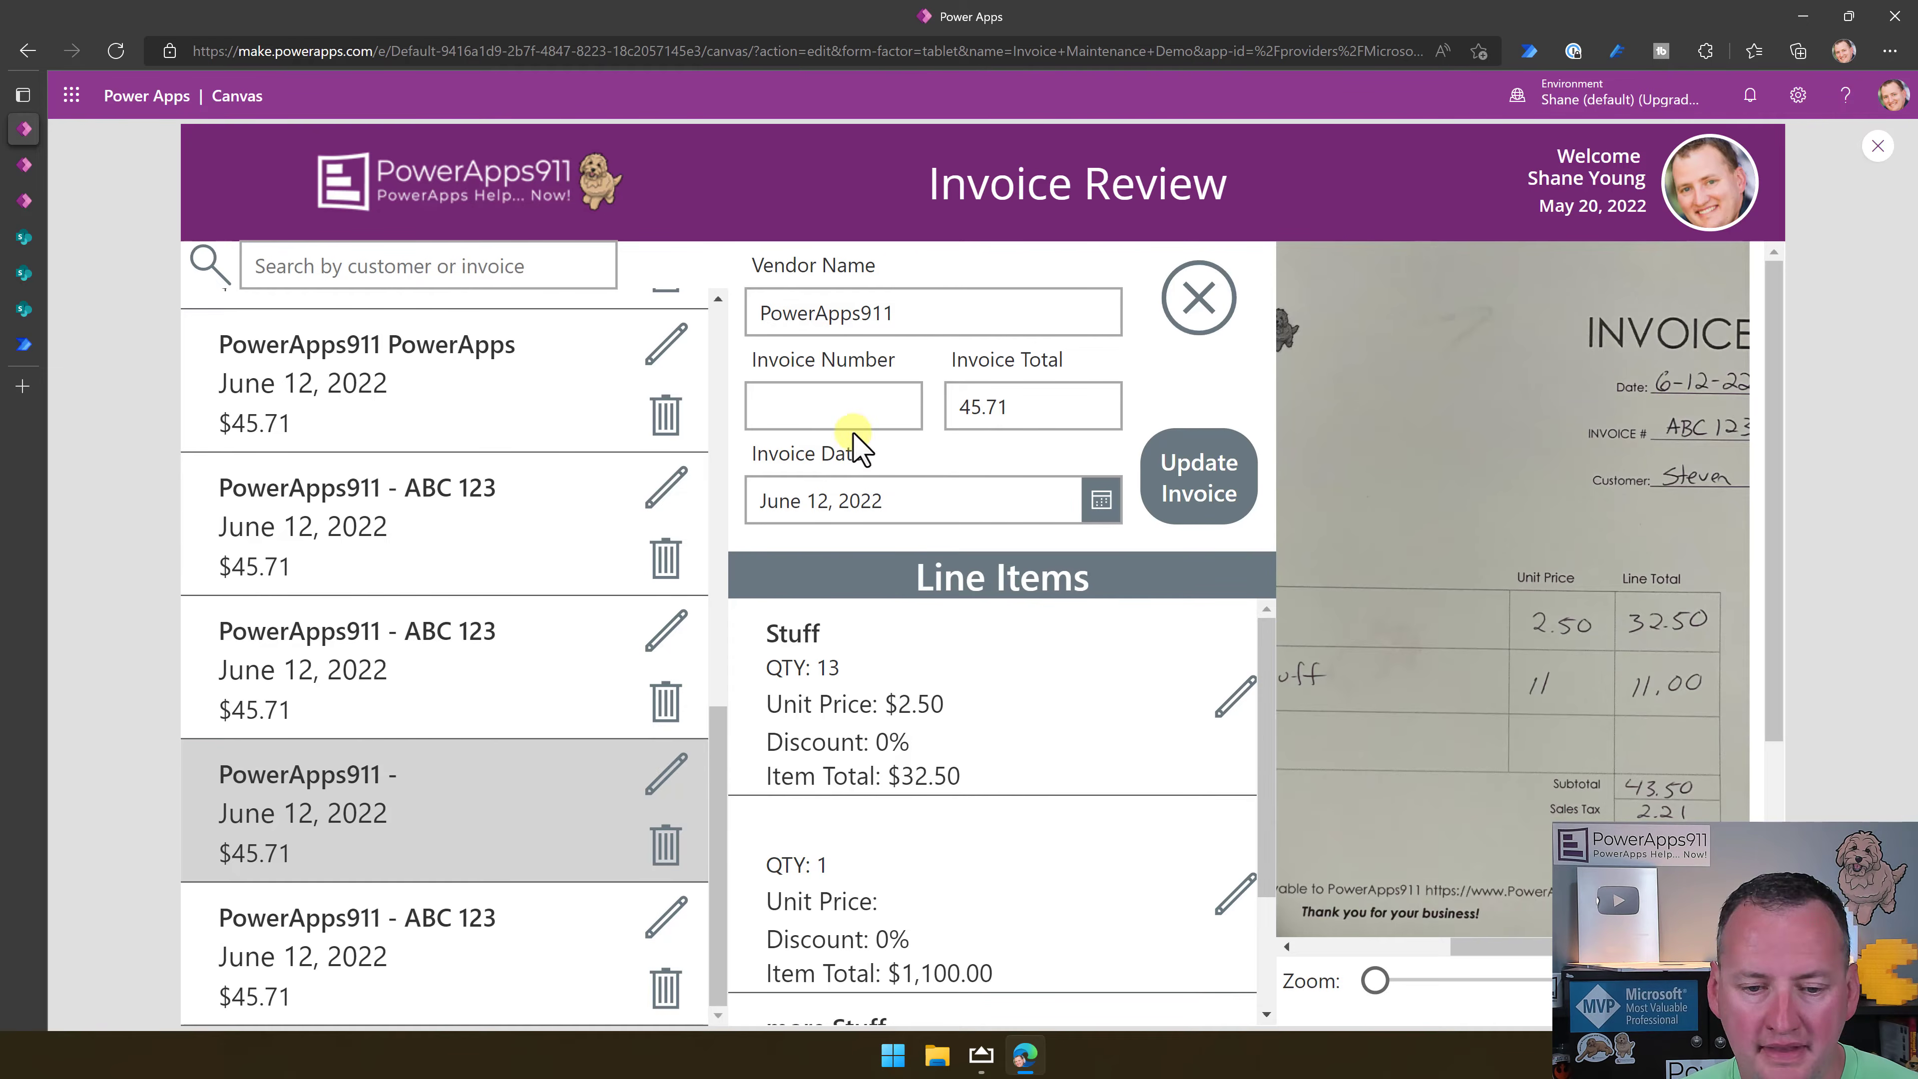
left_click(853, 408)
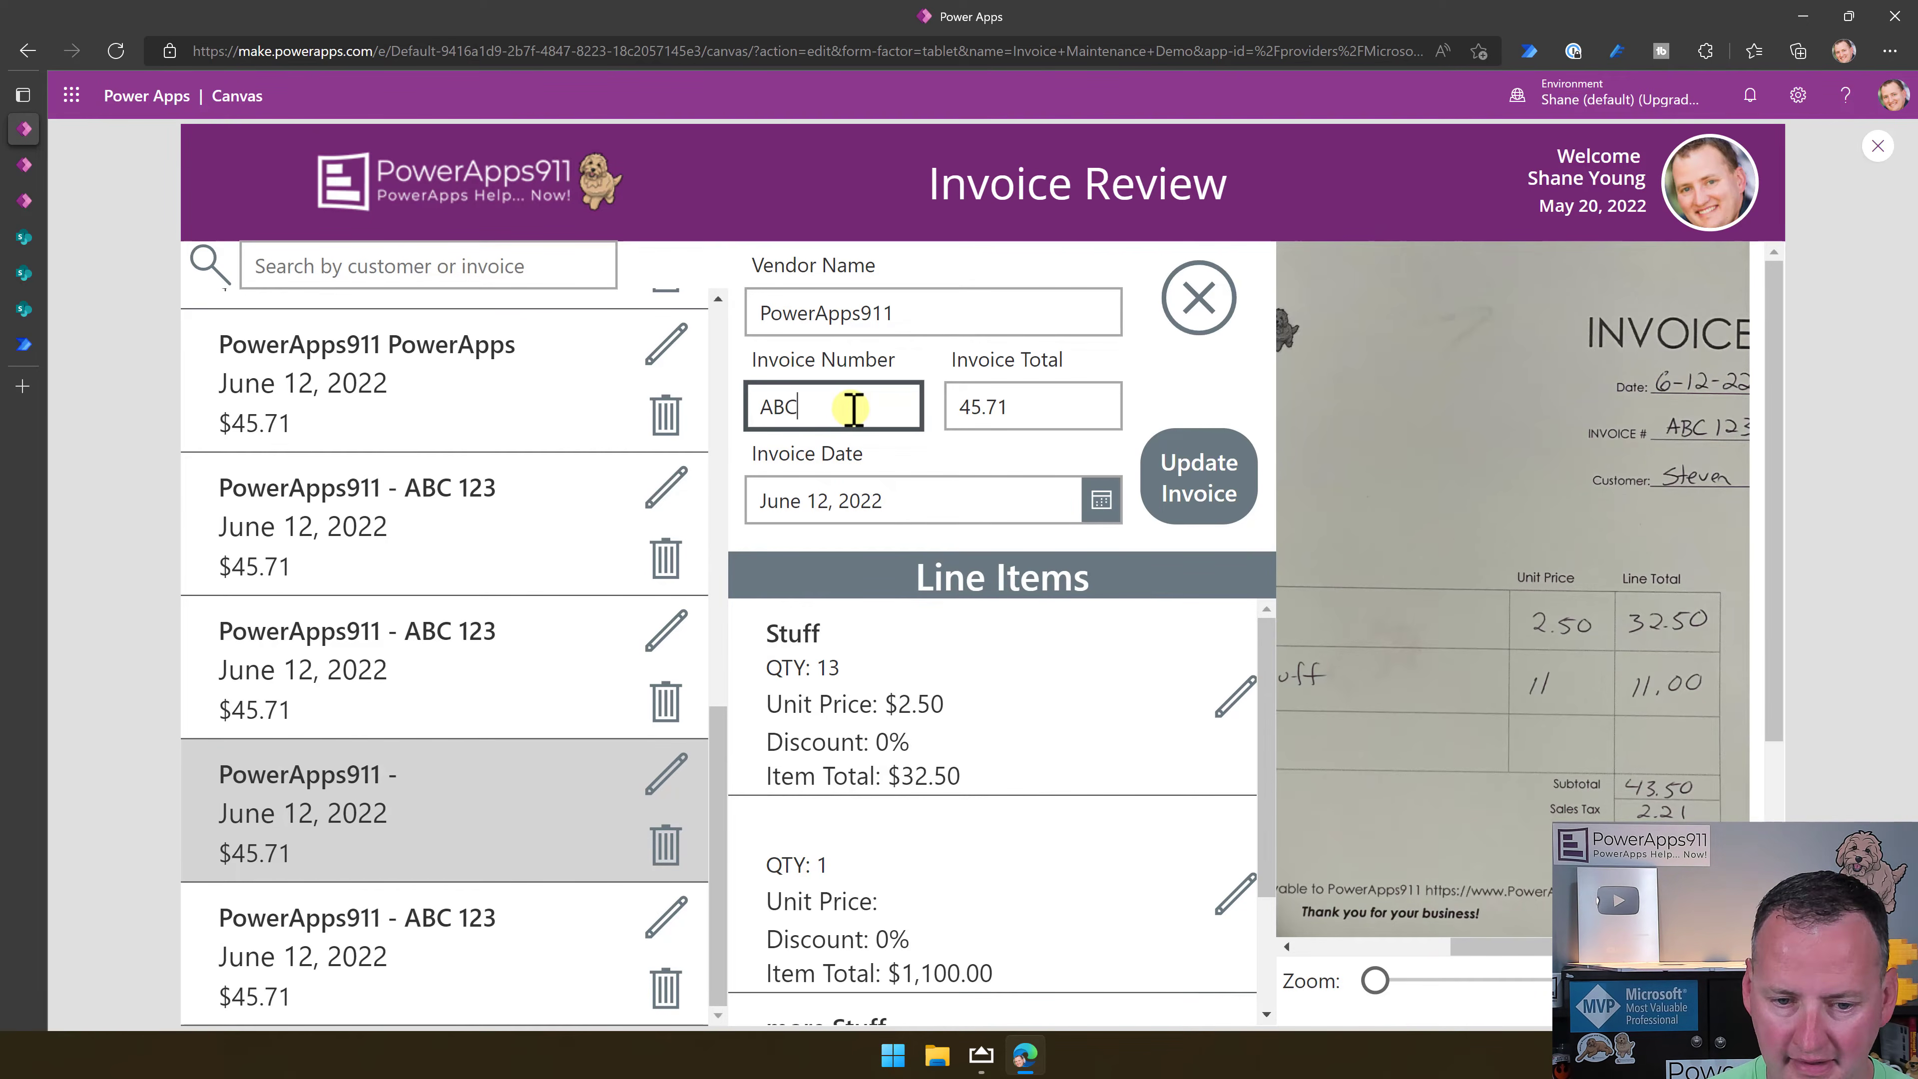
left_click(1199, 495)
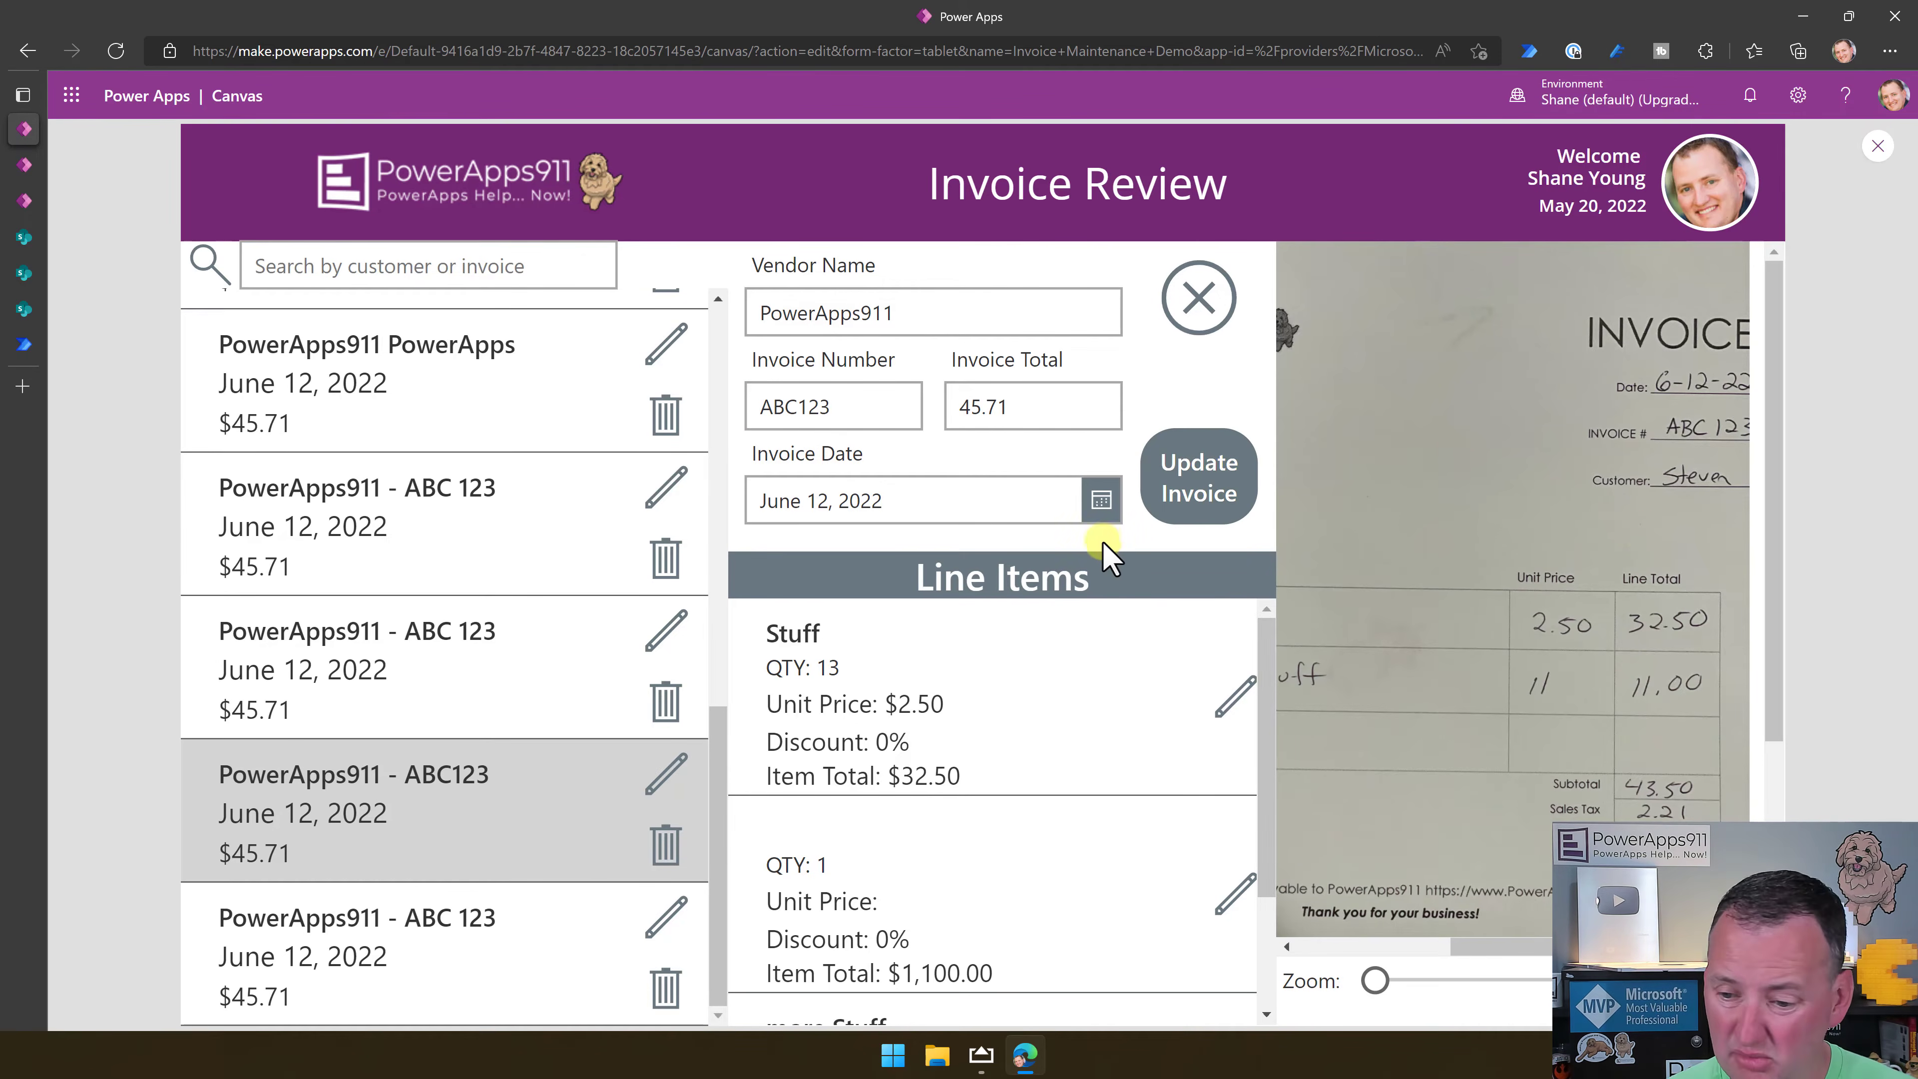
Review all extracted line items of the ABC123 invoice, checking their titles, unit prices and item totals.
scroll(981, 875, "down", 1)
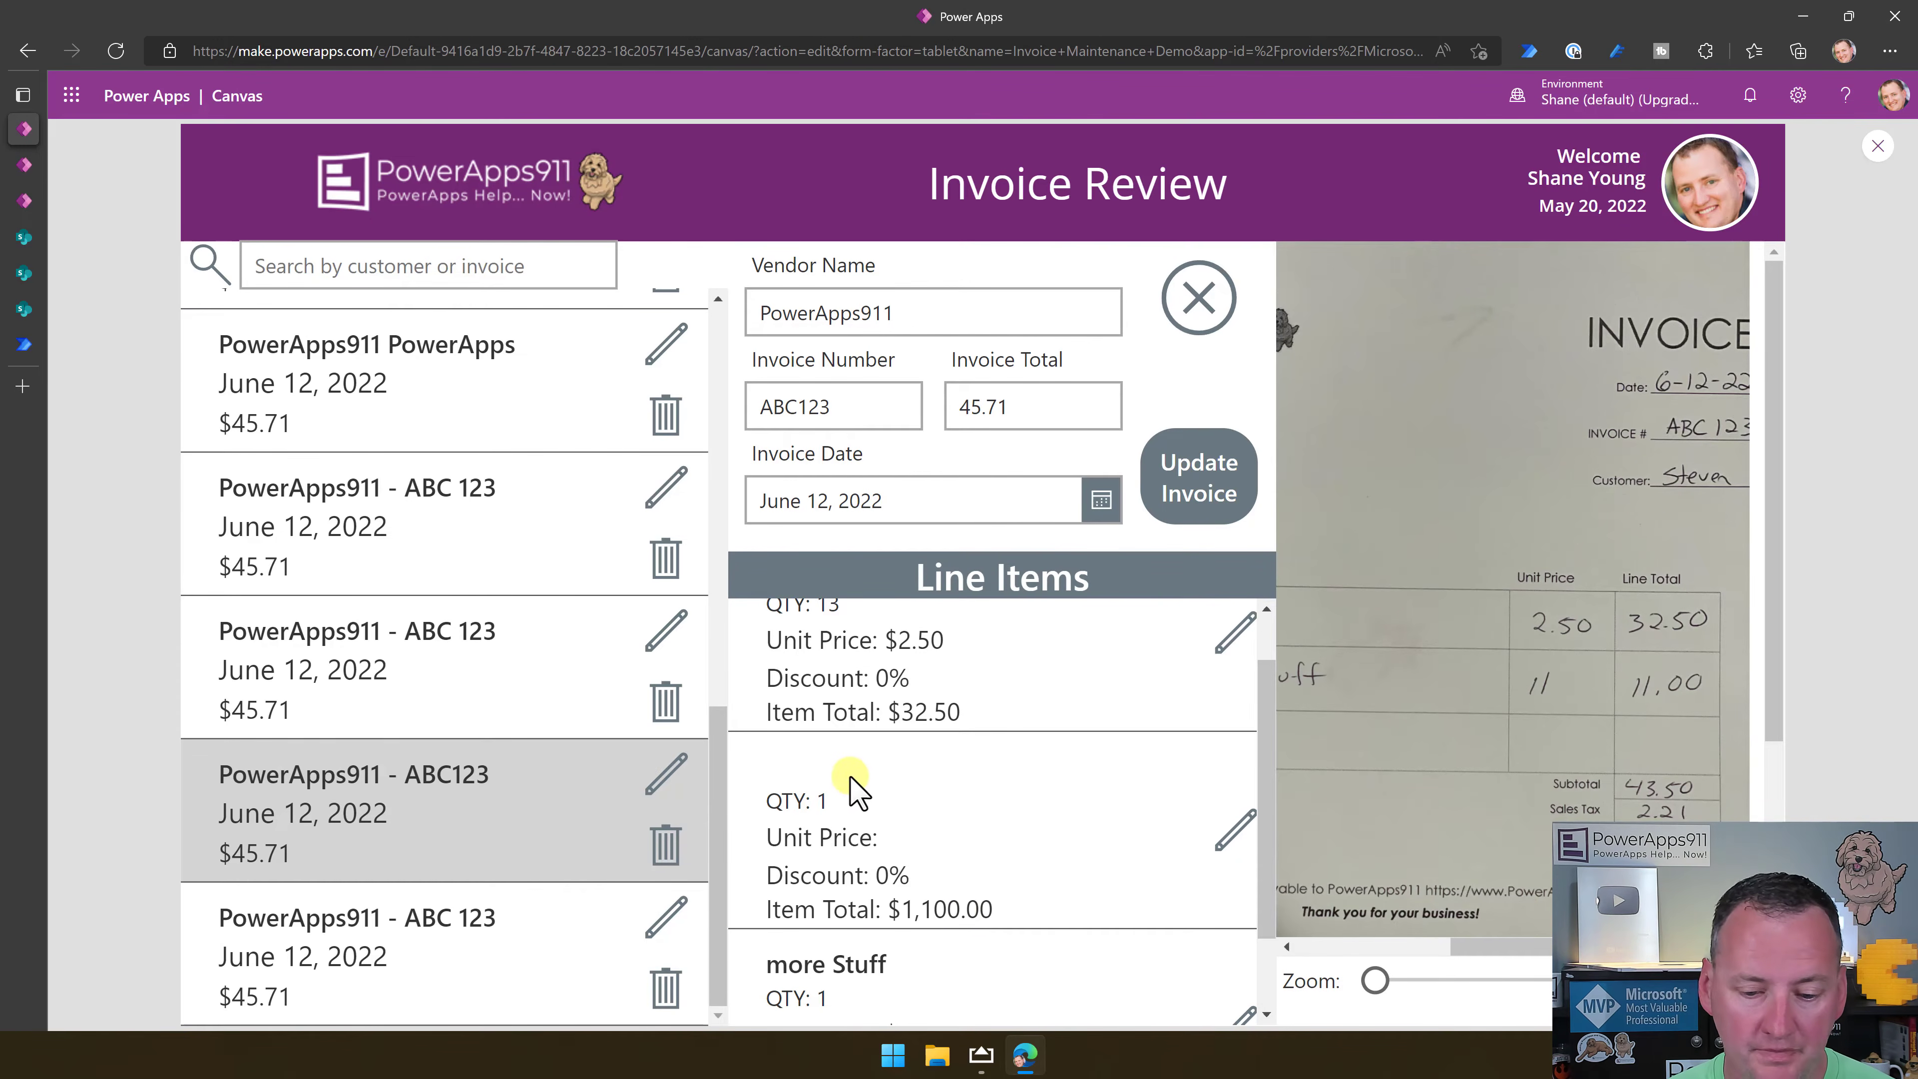
scroll(848, 793, "down", 2)
scroll(950, 819, "up", 1)
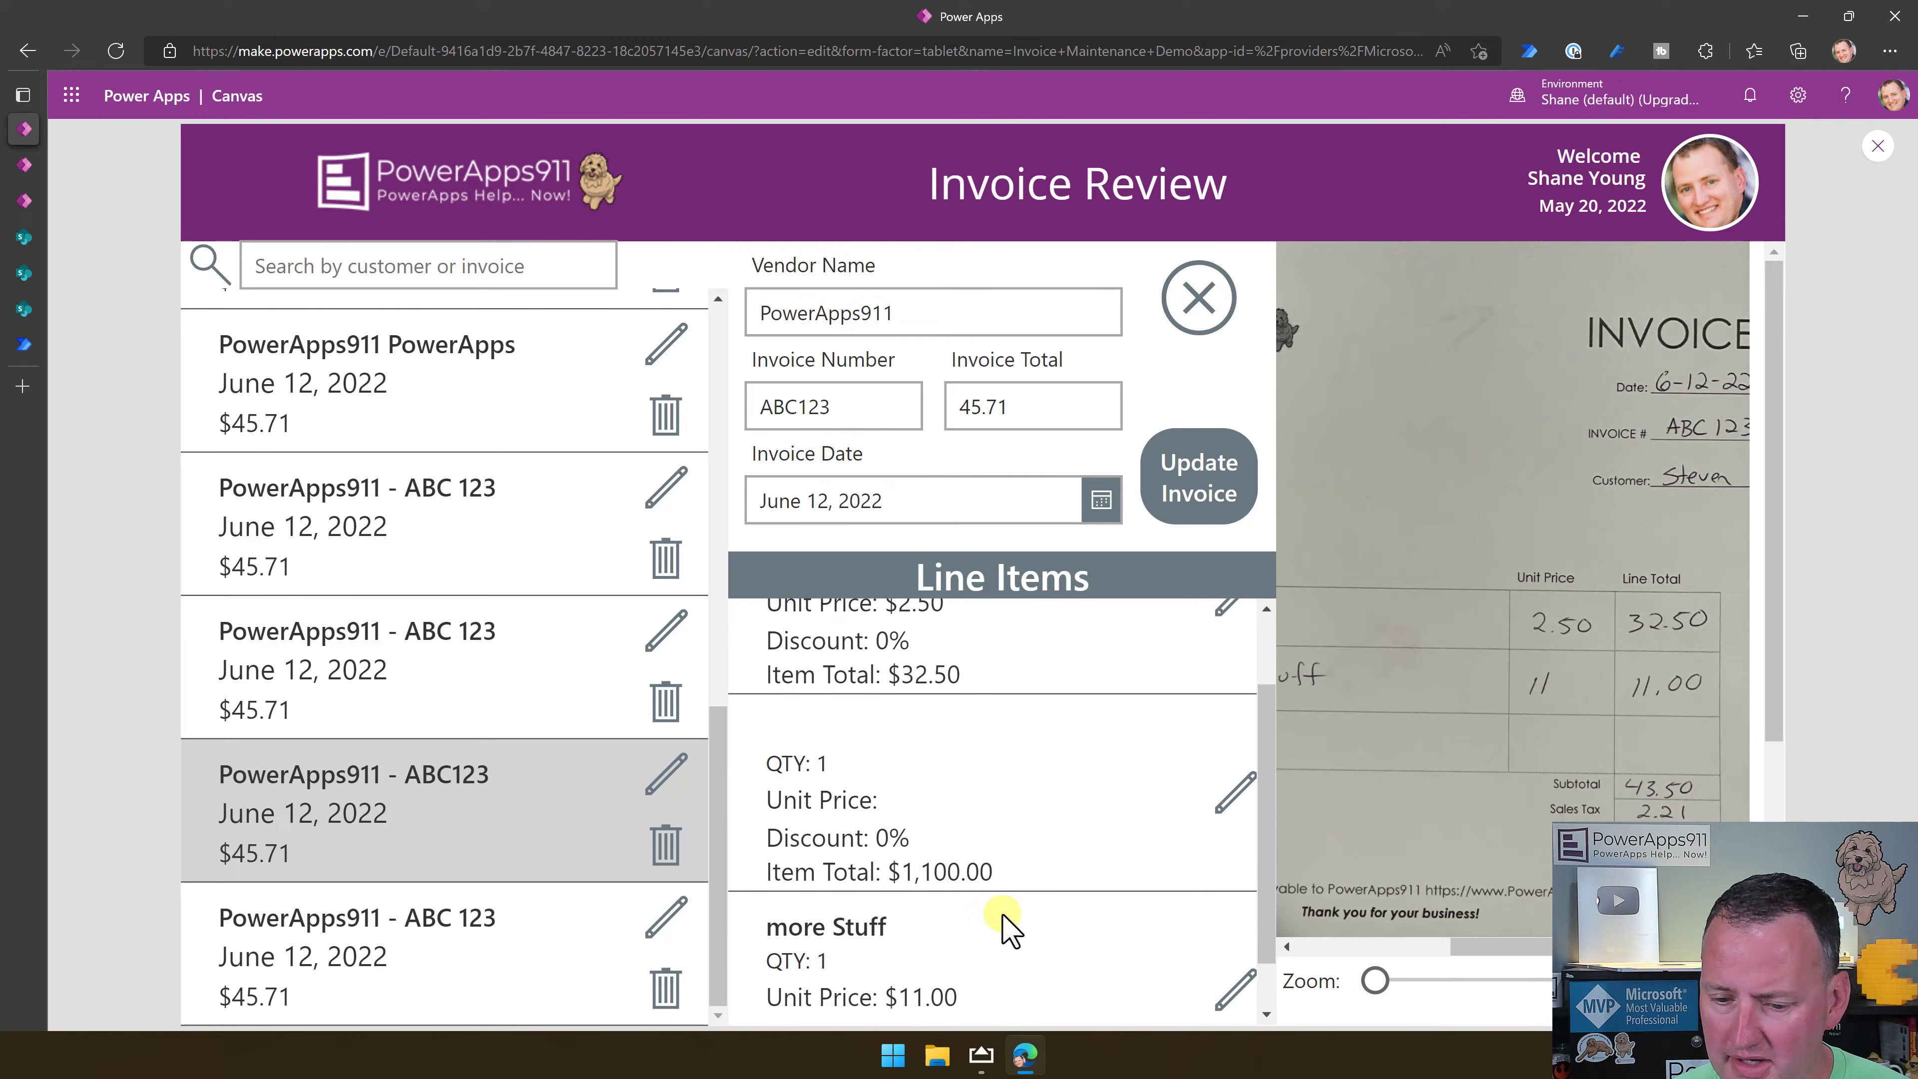
scroll(981, 884, "down", 1)
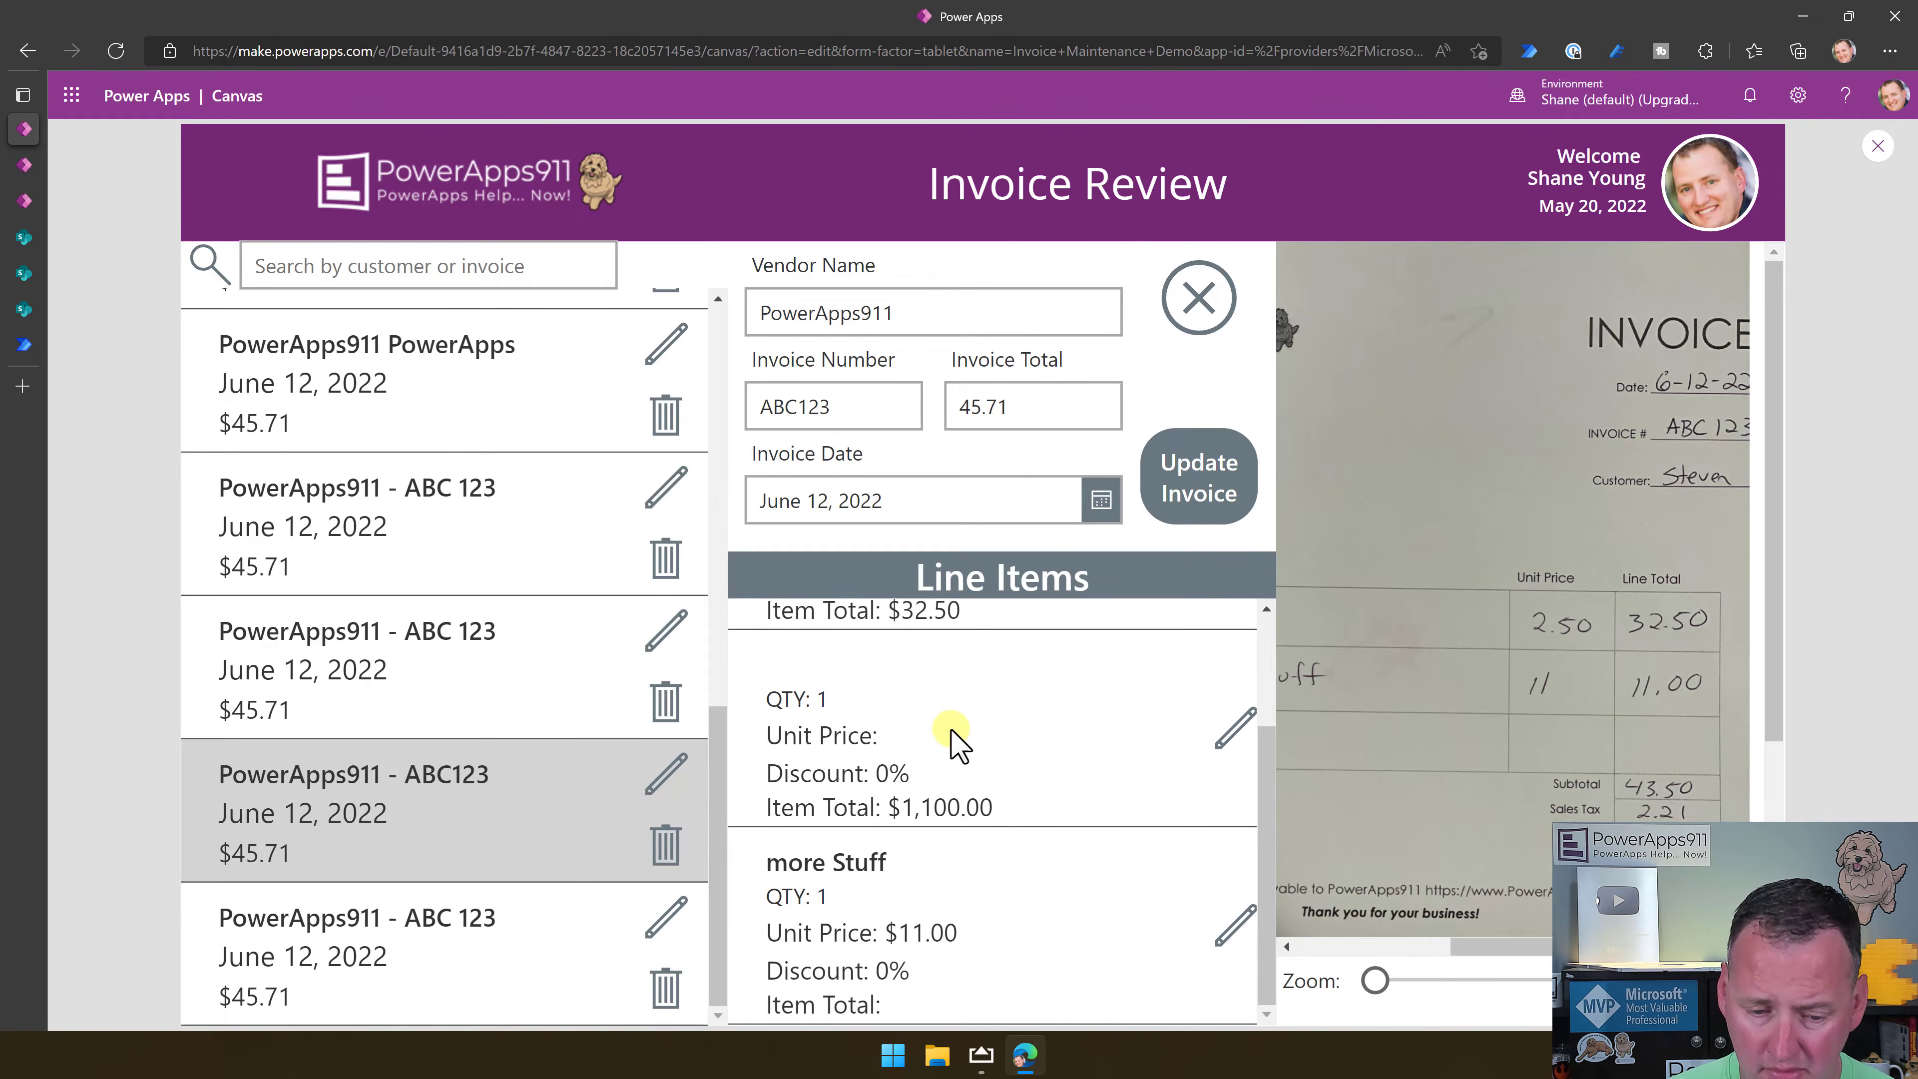
scroll(936, 747, "up", 2)
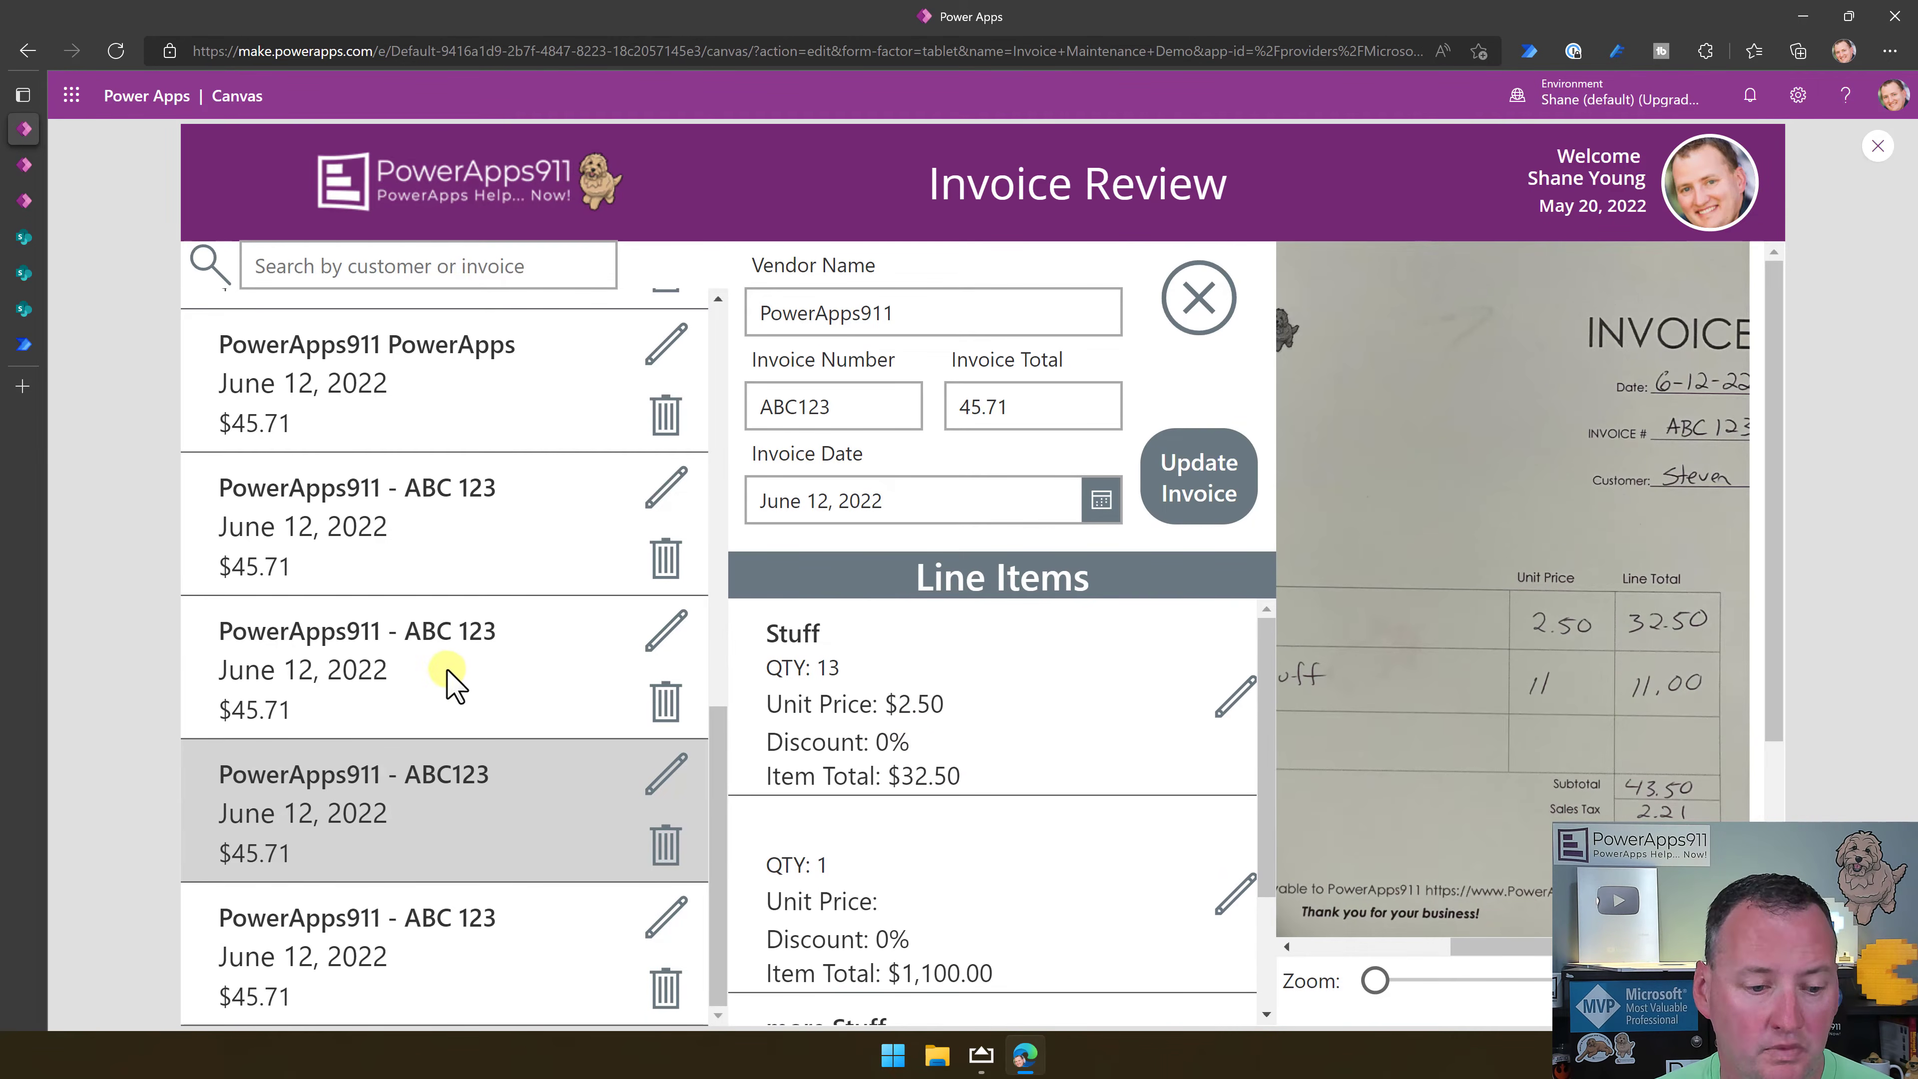
Open the three PowerApps911 invoices listed above it one after another and compare their rotated scans with the extracted data.
left_click(648, 635)
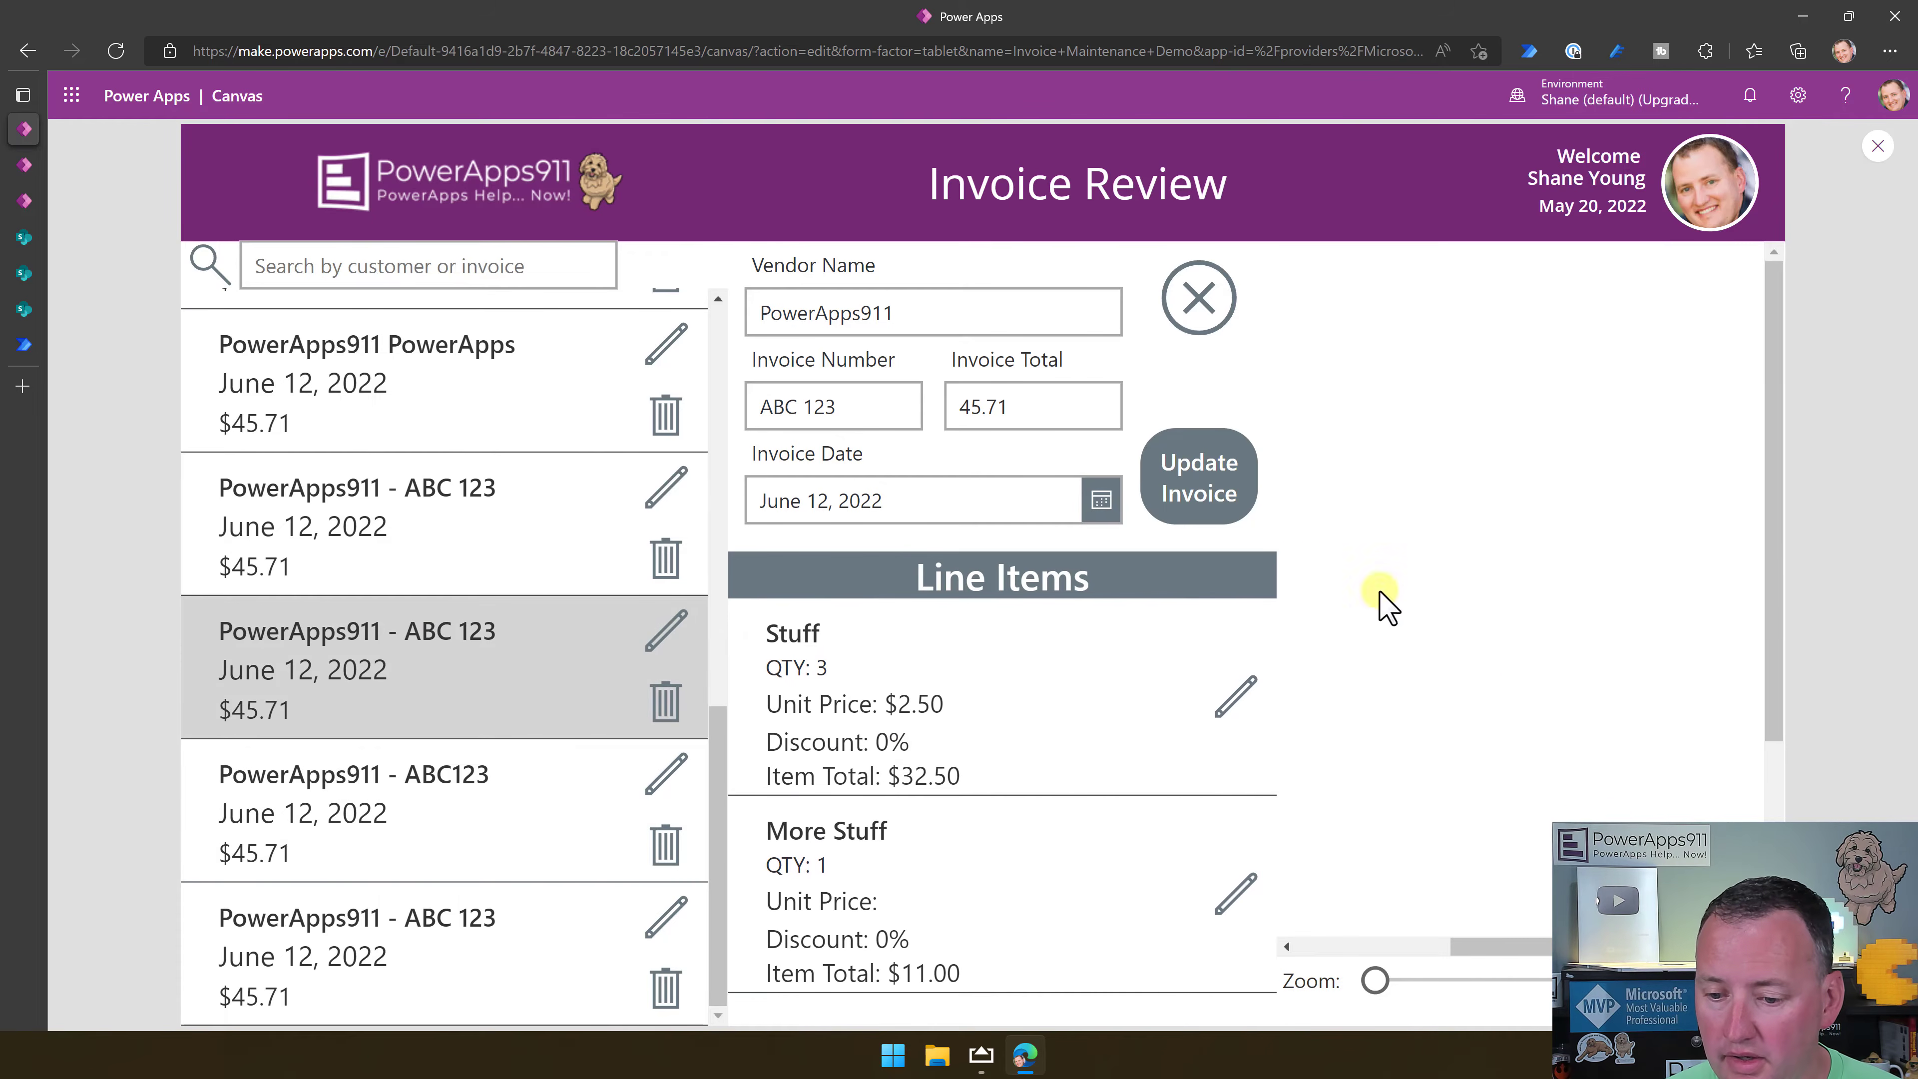
left_click_drag(1415, 953, 1398, 951)
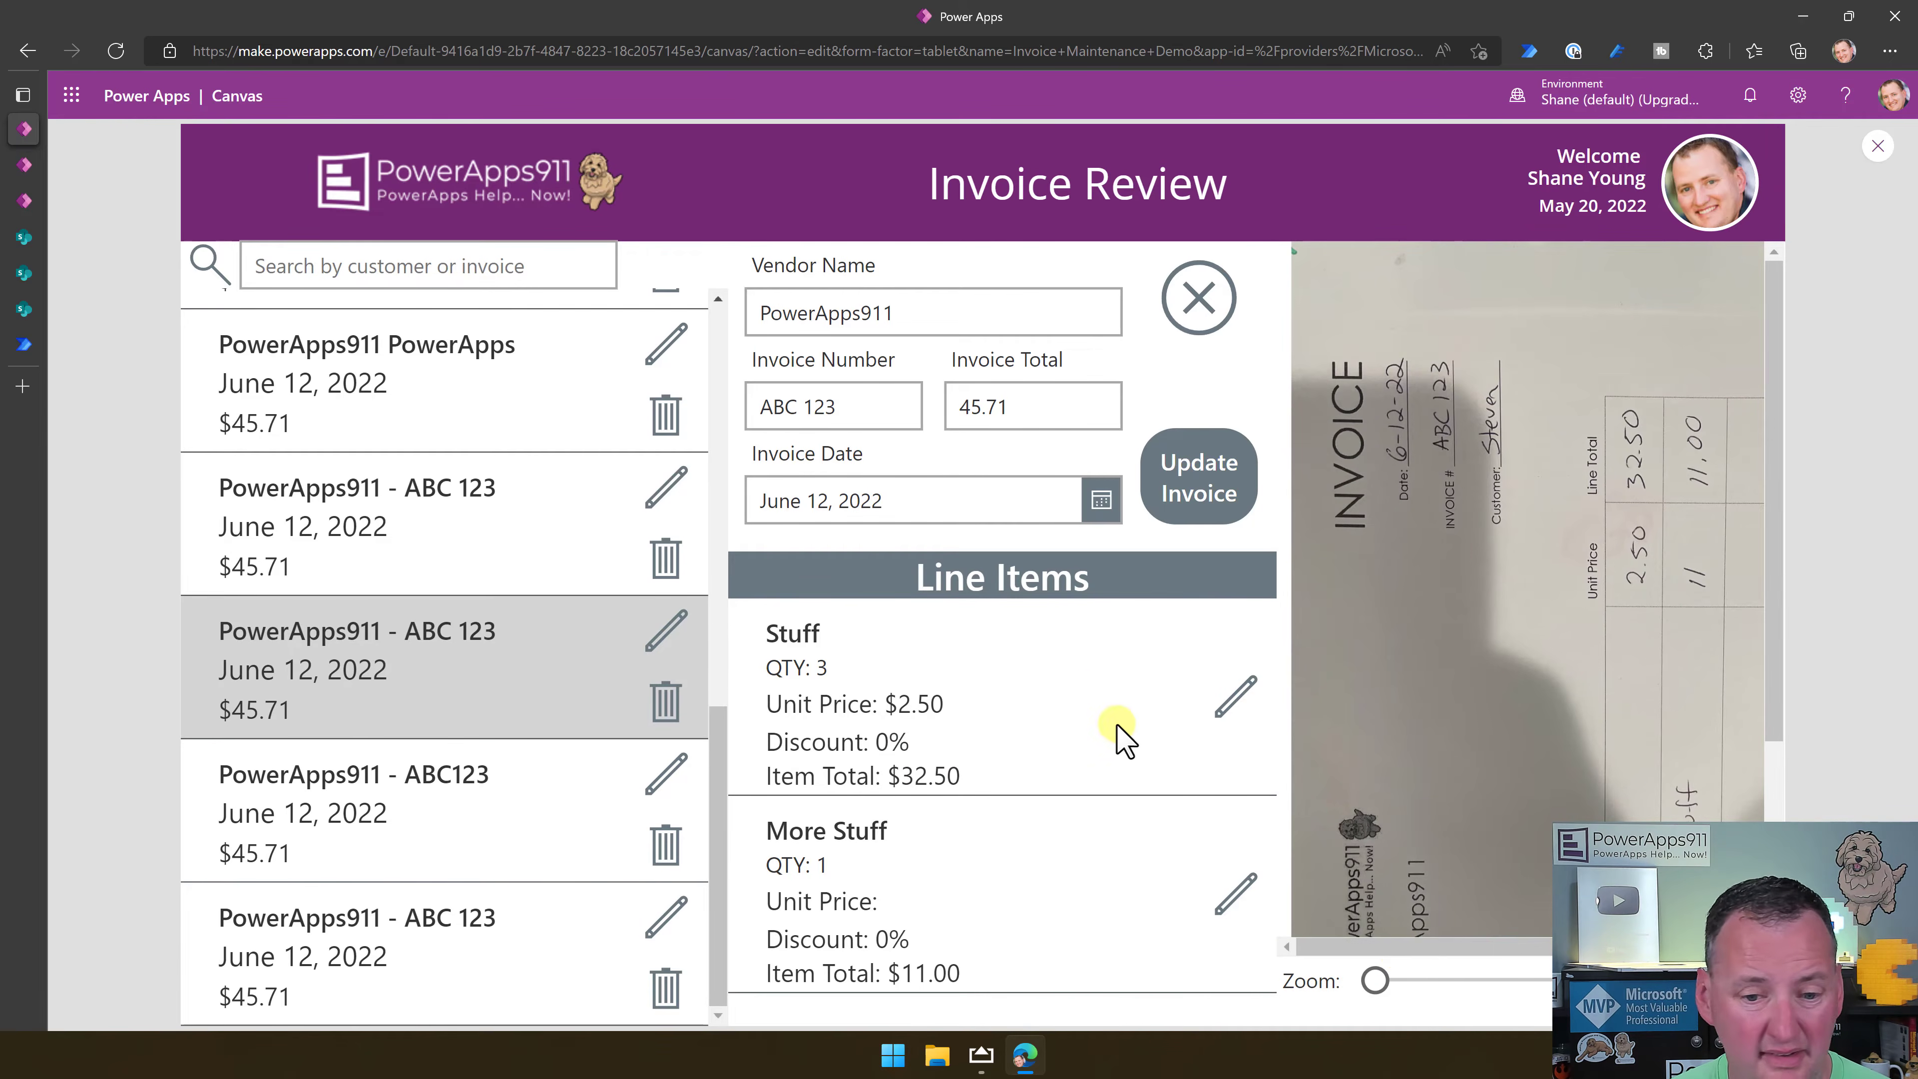
left_click(664, 498)
scroll(1641, 670, "down", 3)
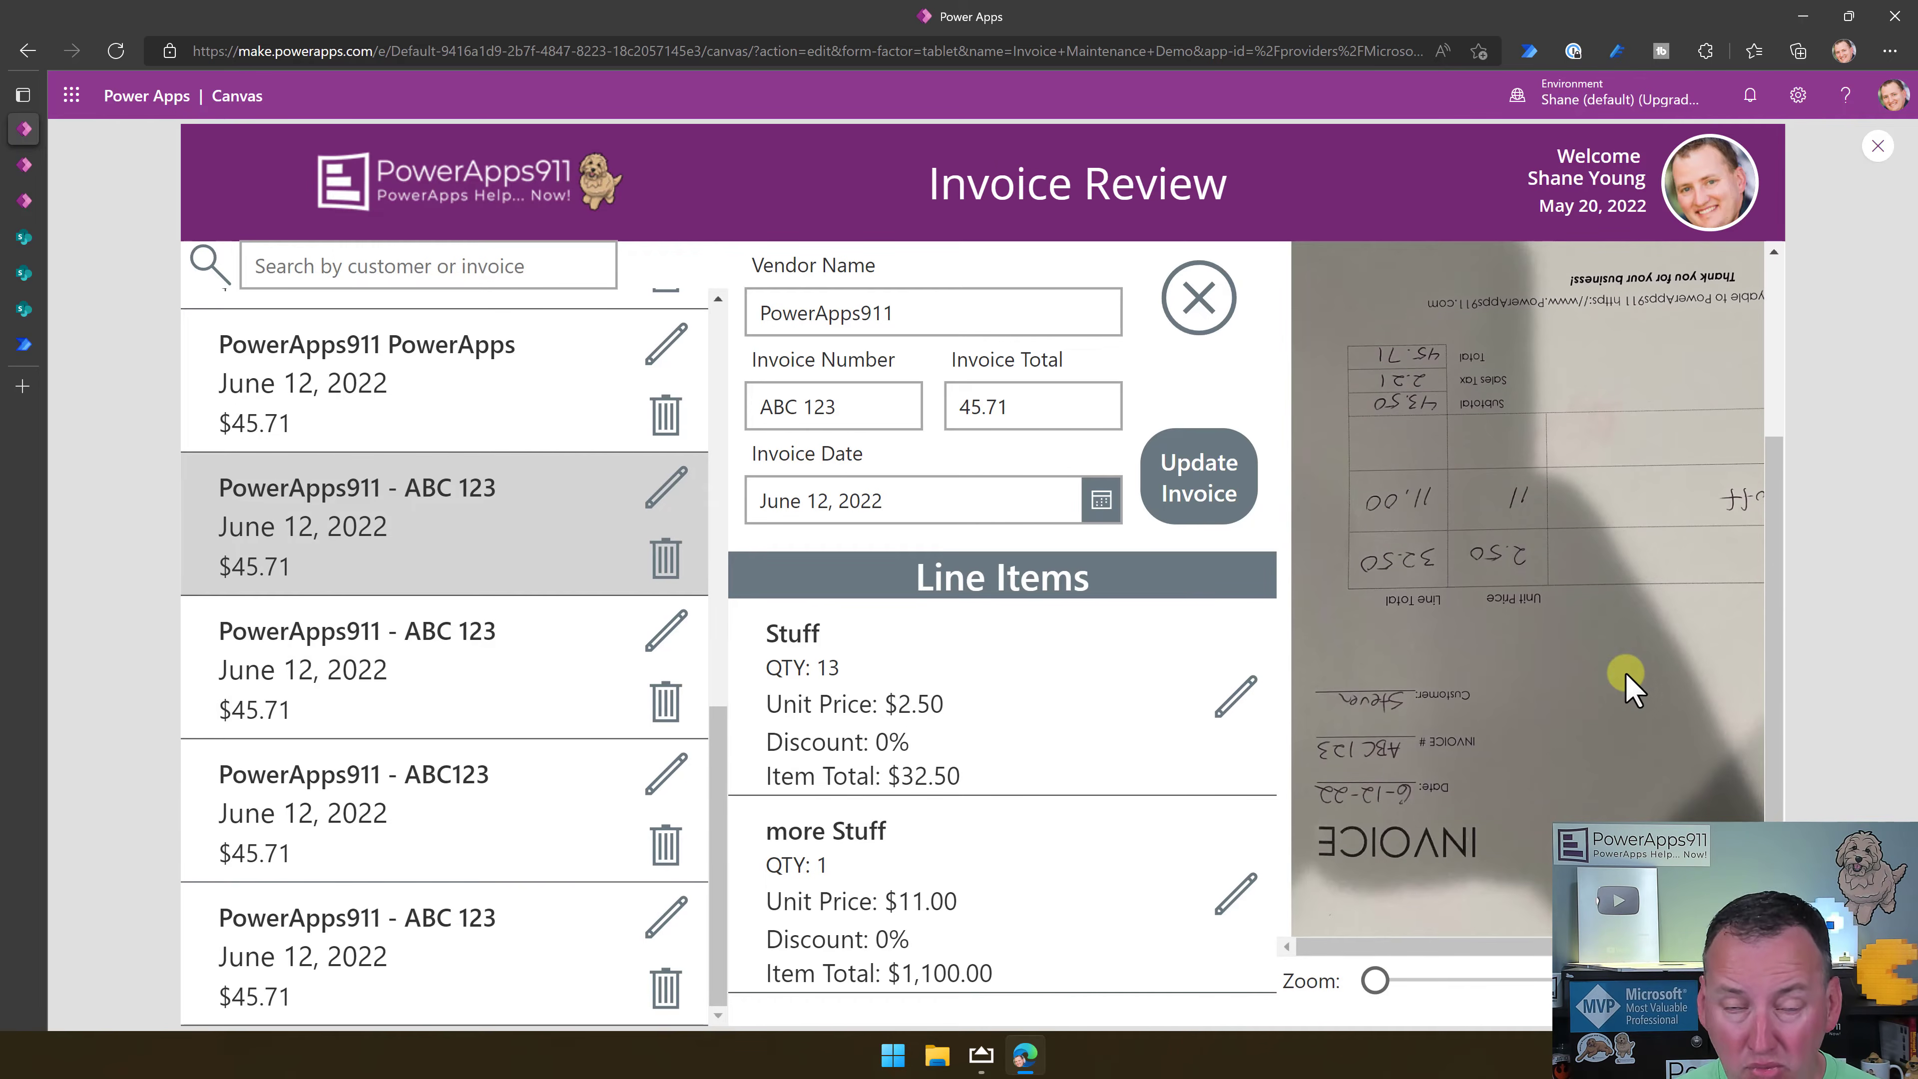
left_click(667, 363)
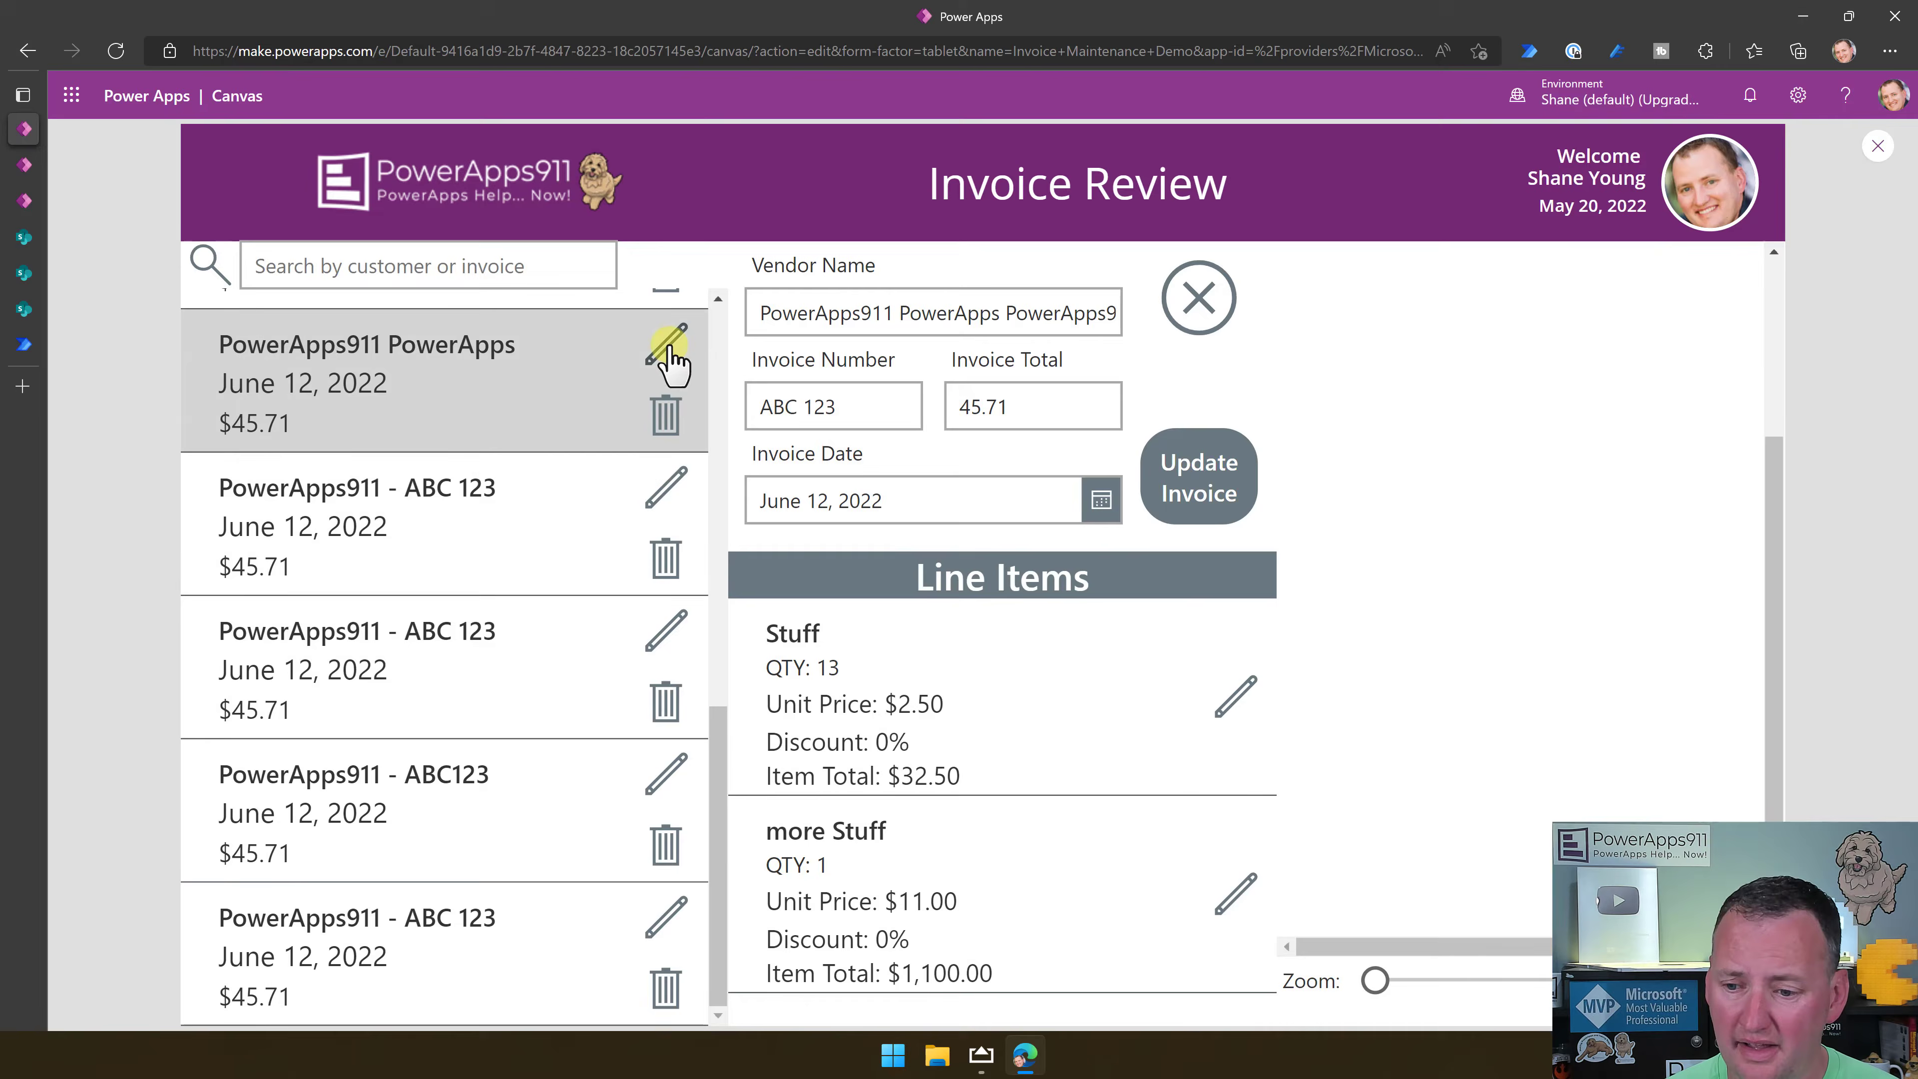
scroll(1559, 733, "up", 3)
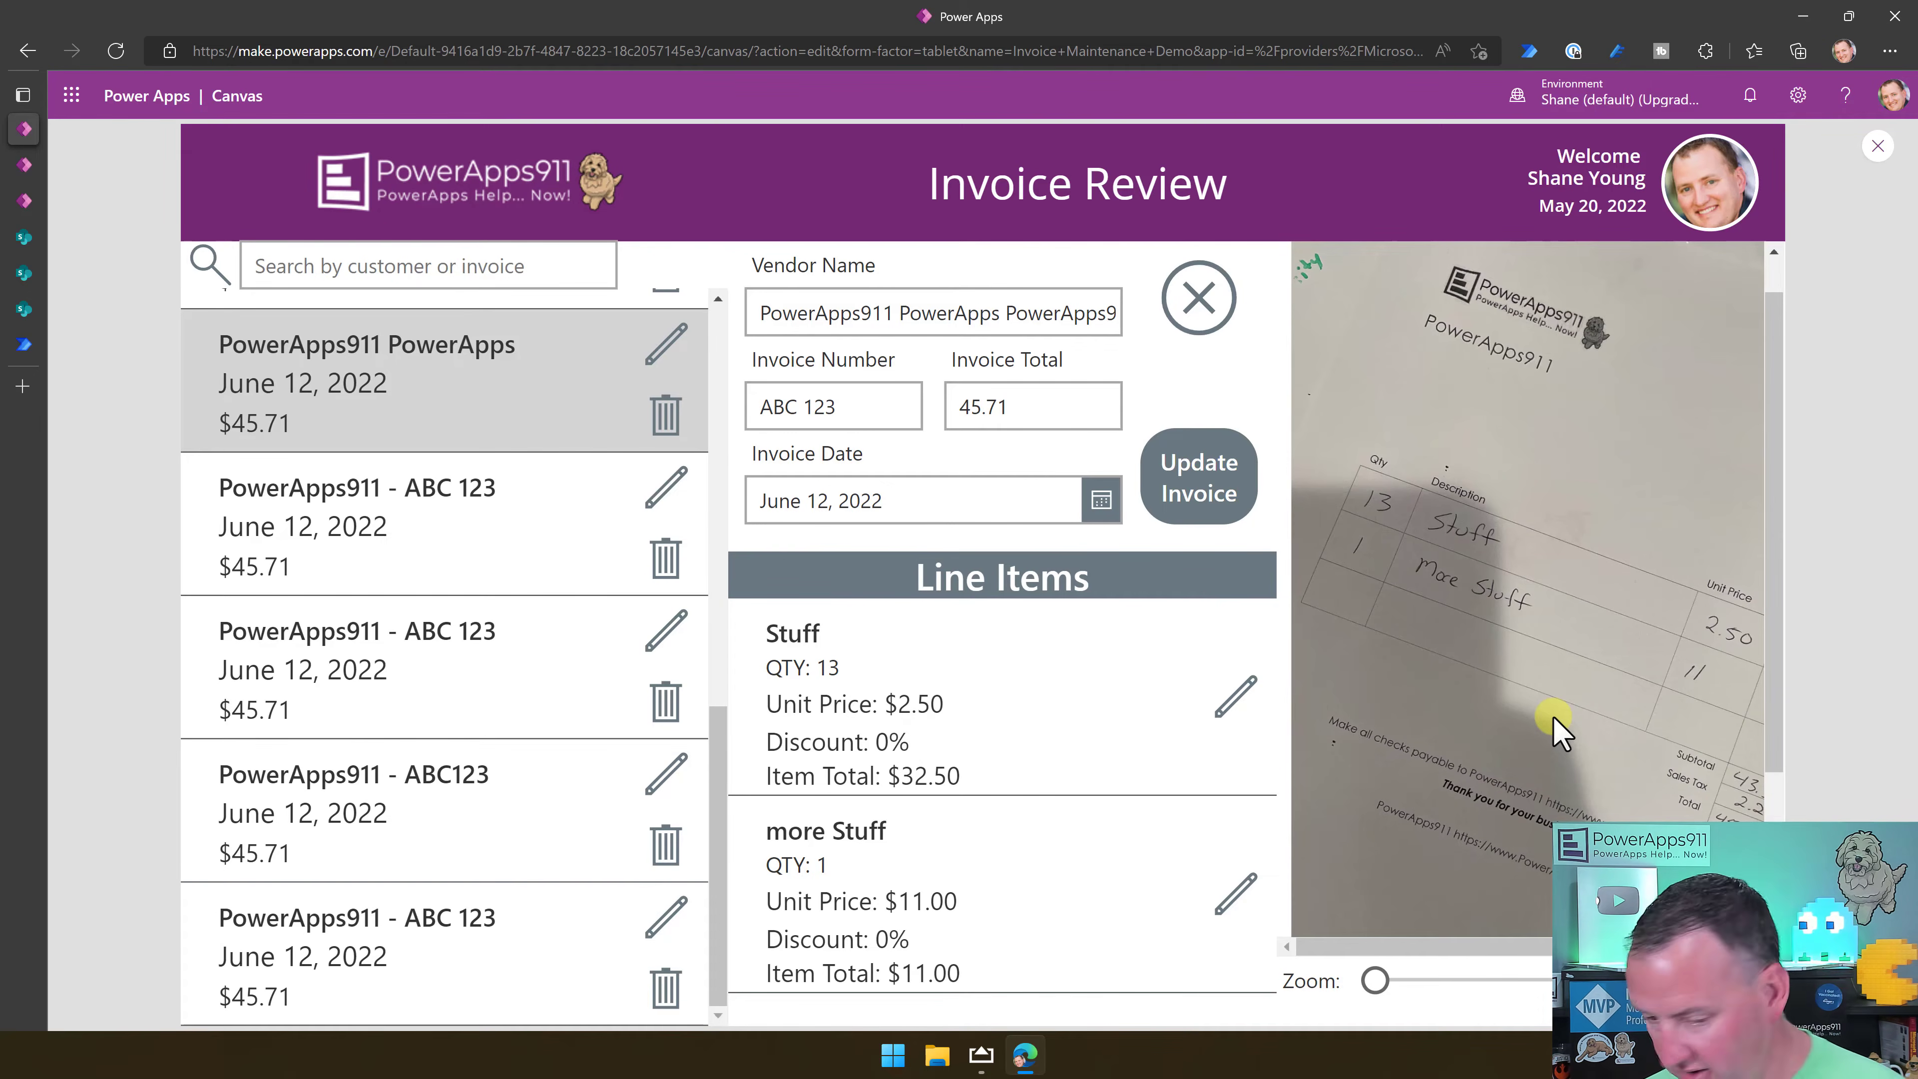
left_click(981, 1055)
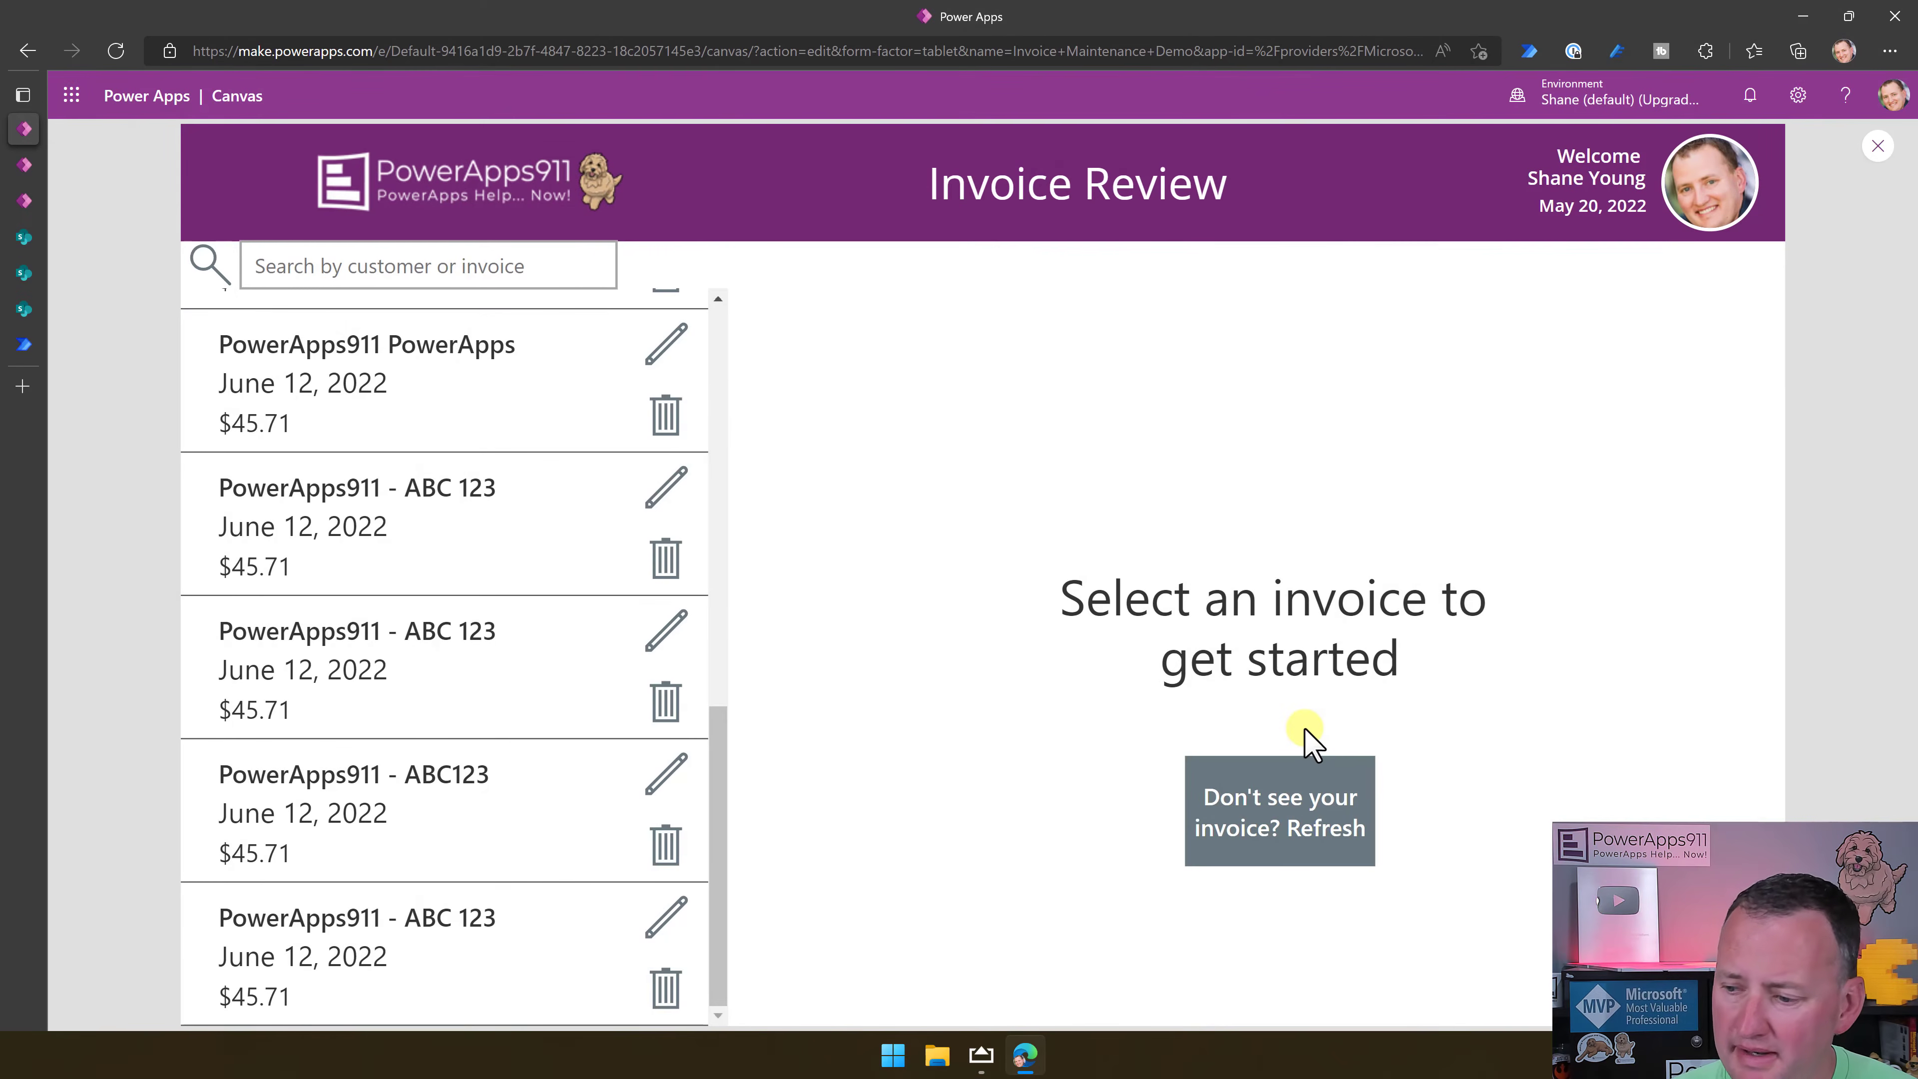
left_click(1249, 813)
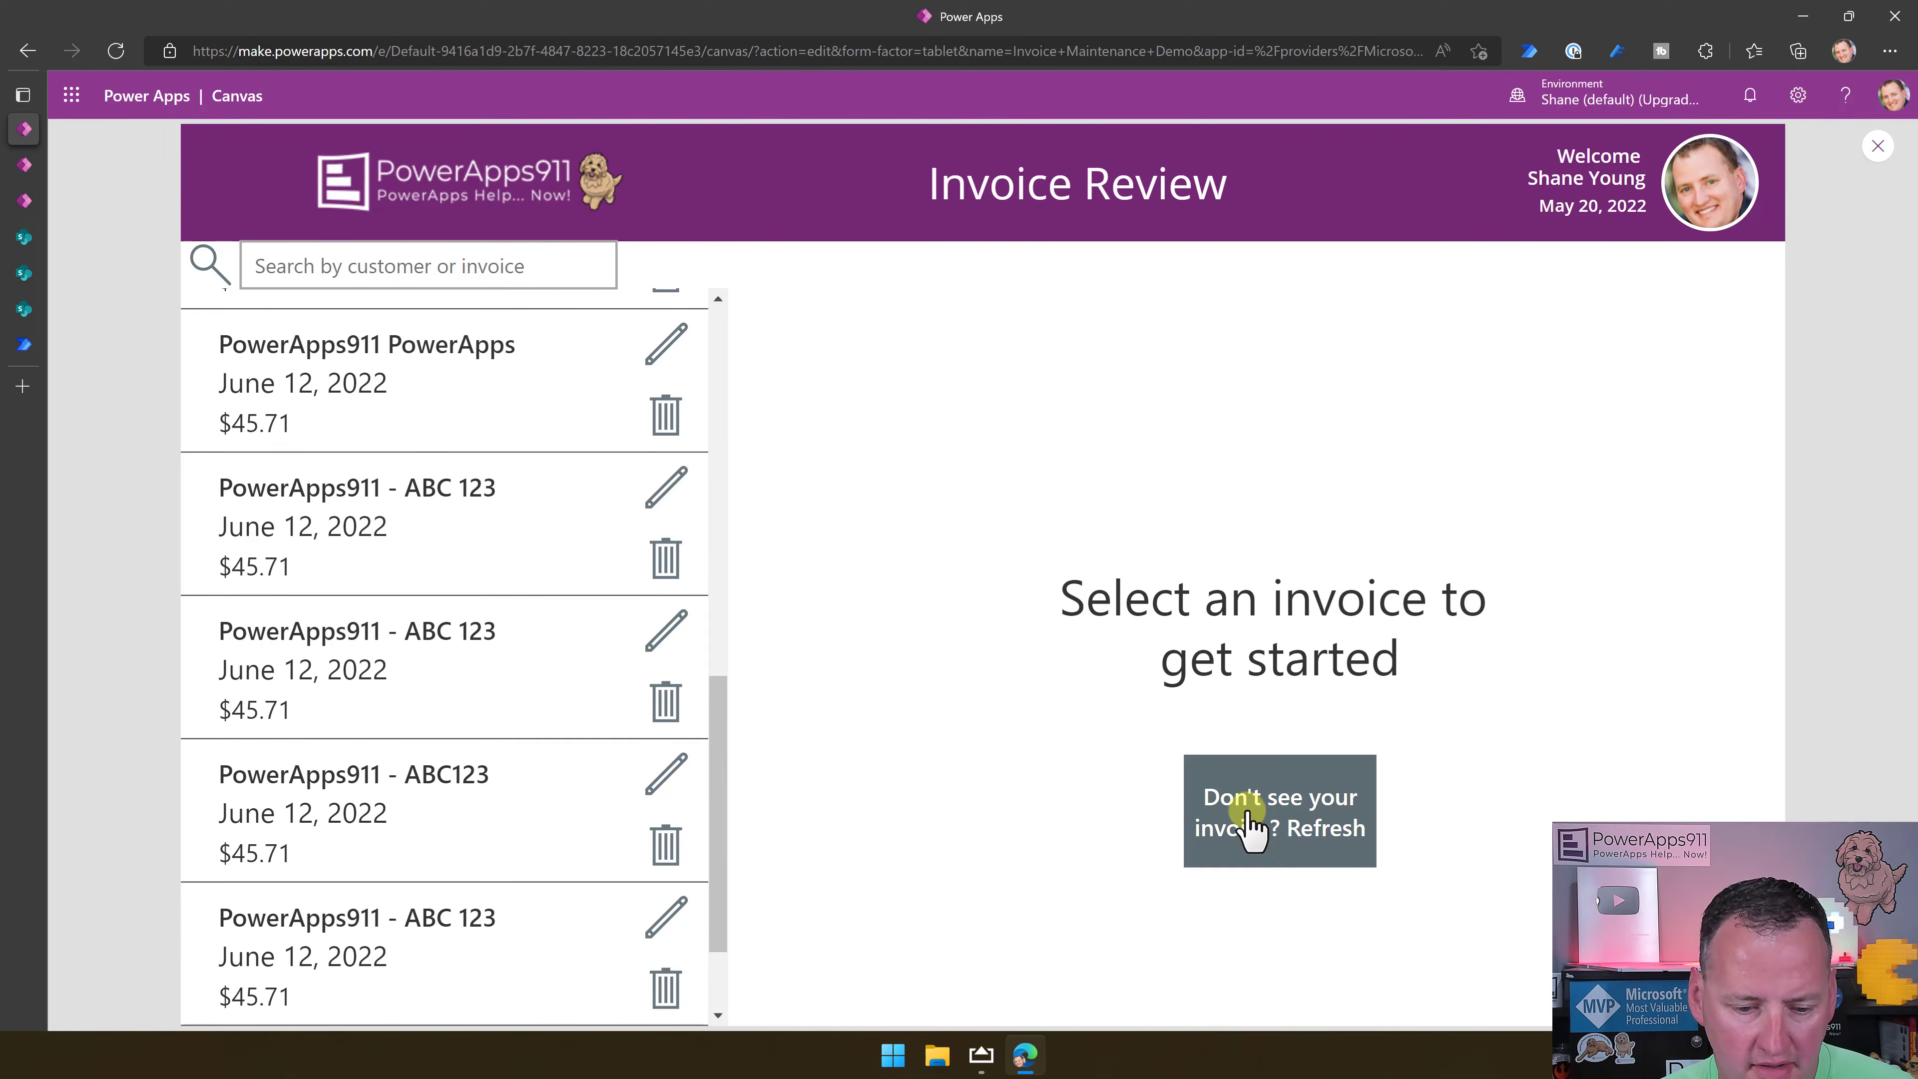
scroll(552, 890, "down", 2)
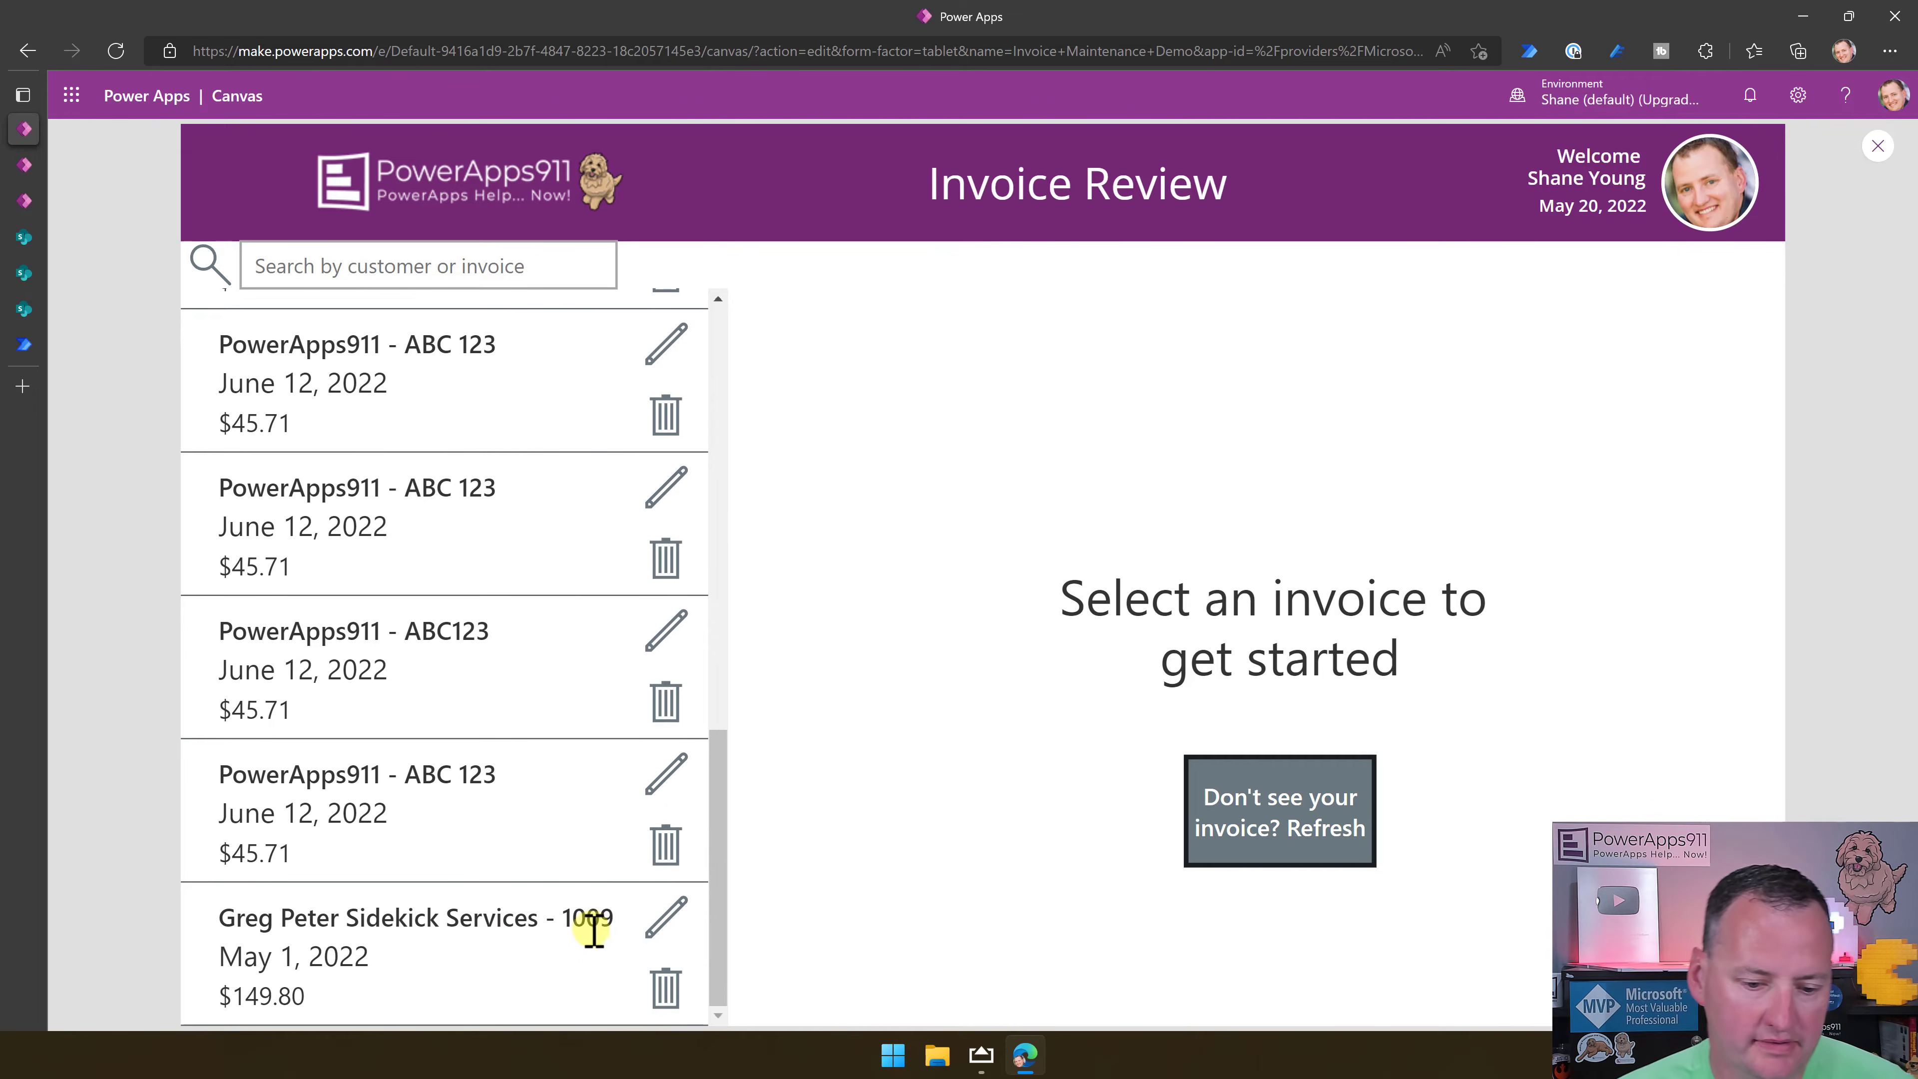
left_click(664, 937)
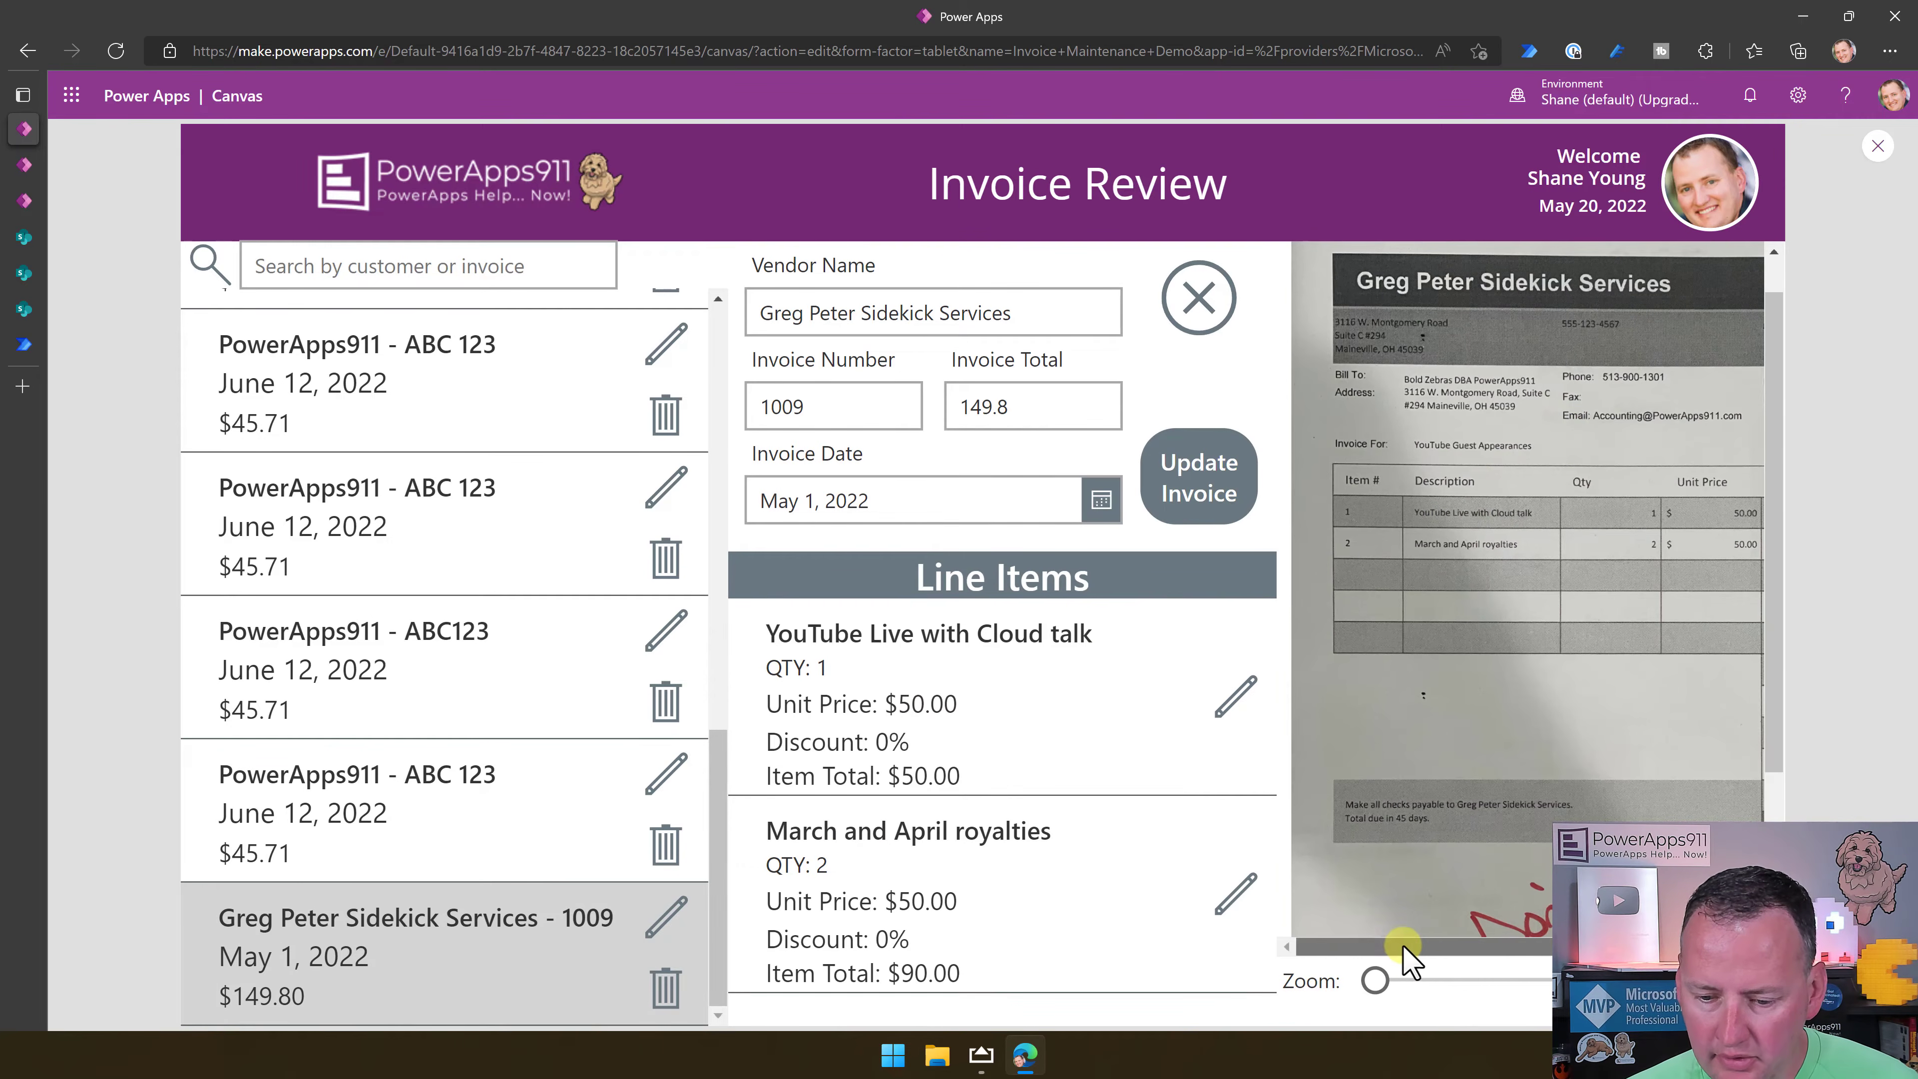
Check the enlarged invoice scan and update the March and April royalties line item's discount to the 10% it shows.
left_click_drag(1406, 948, 1555, 949)
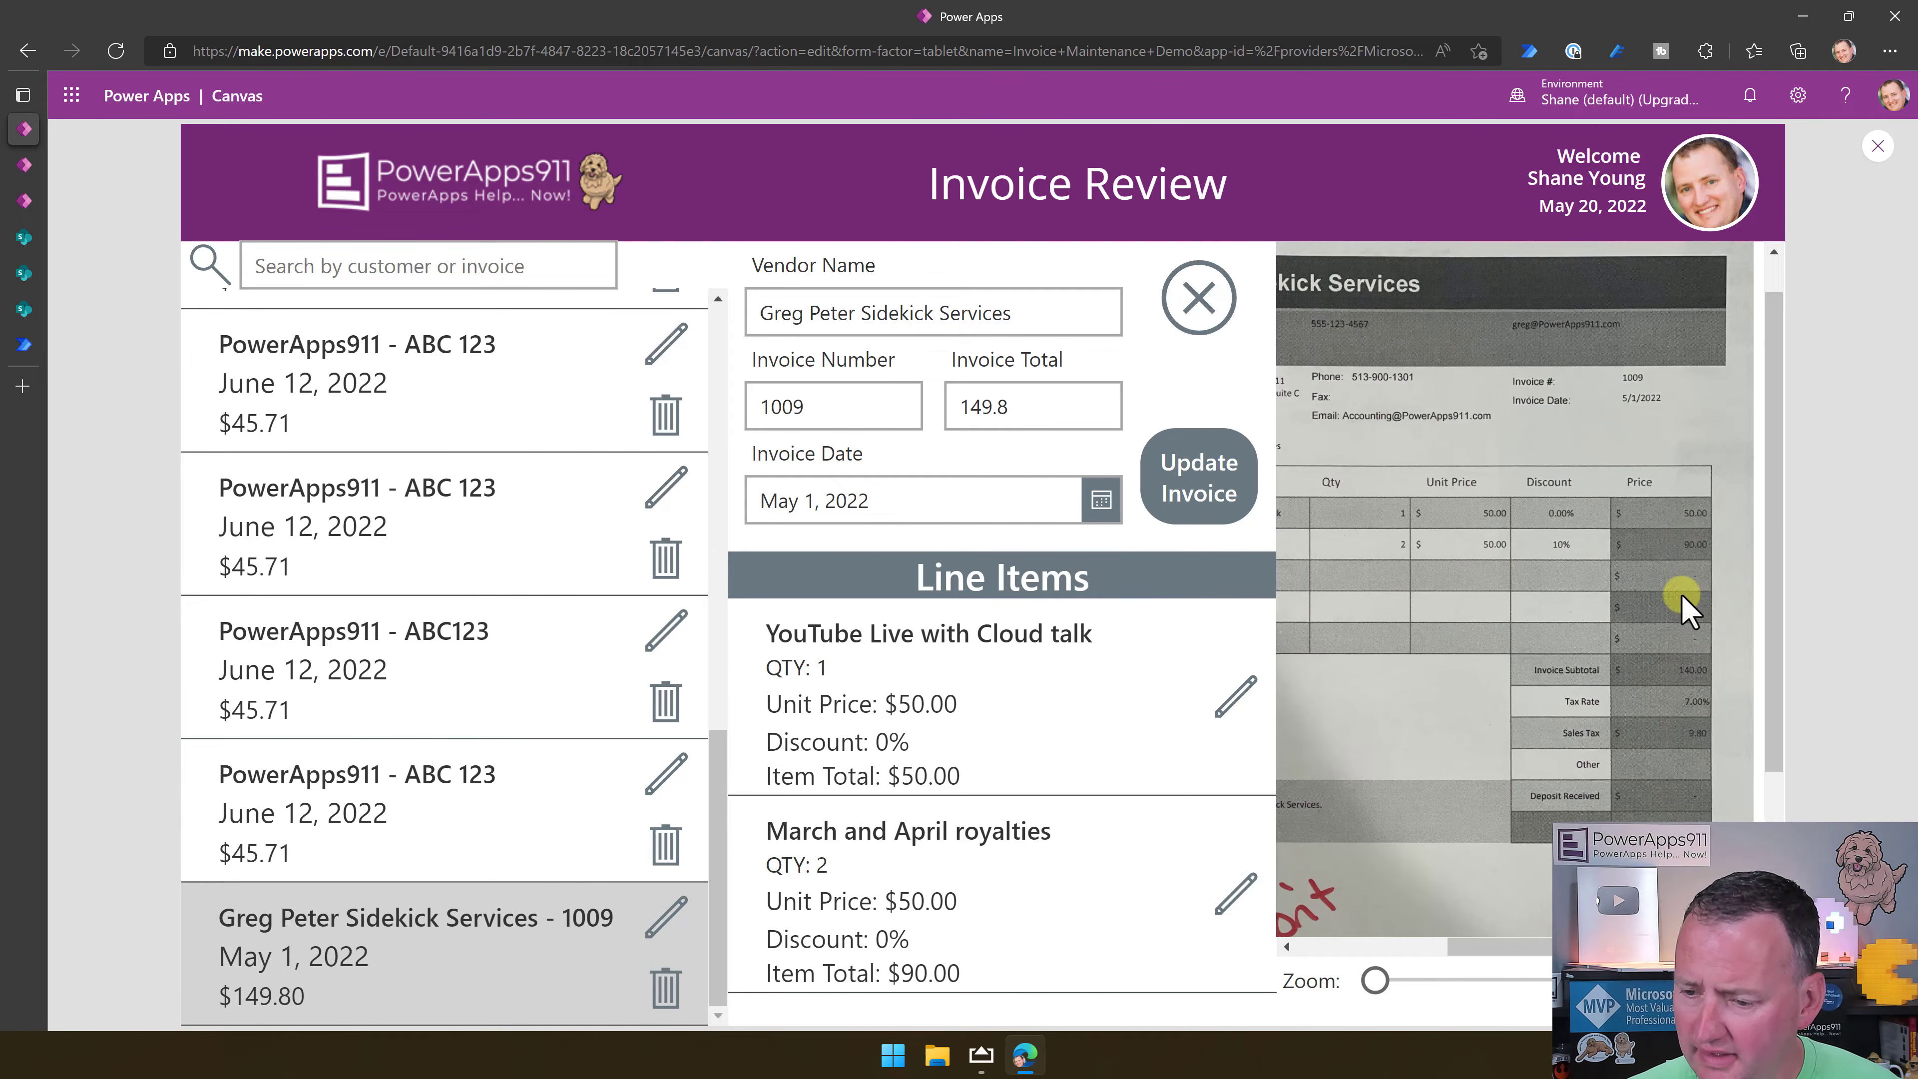
left_click_drag(1374, 980, 1642, 949)
scroll(1653, 703, "down", 3)
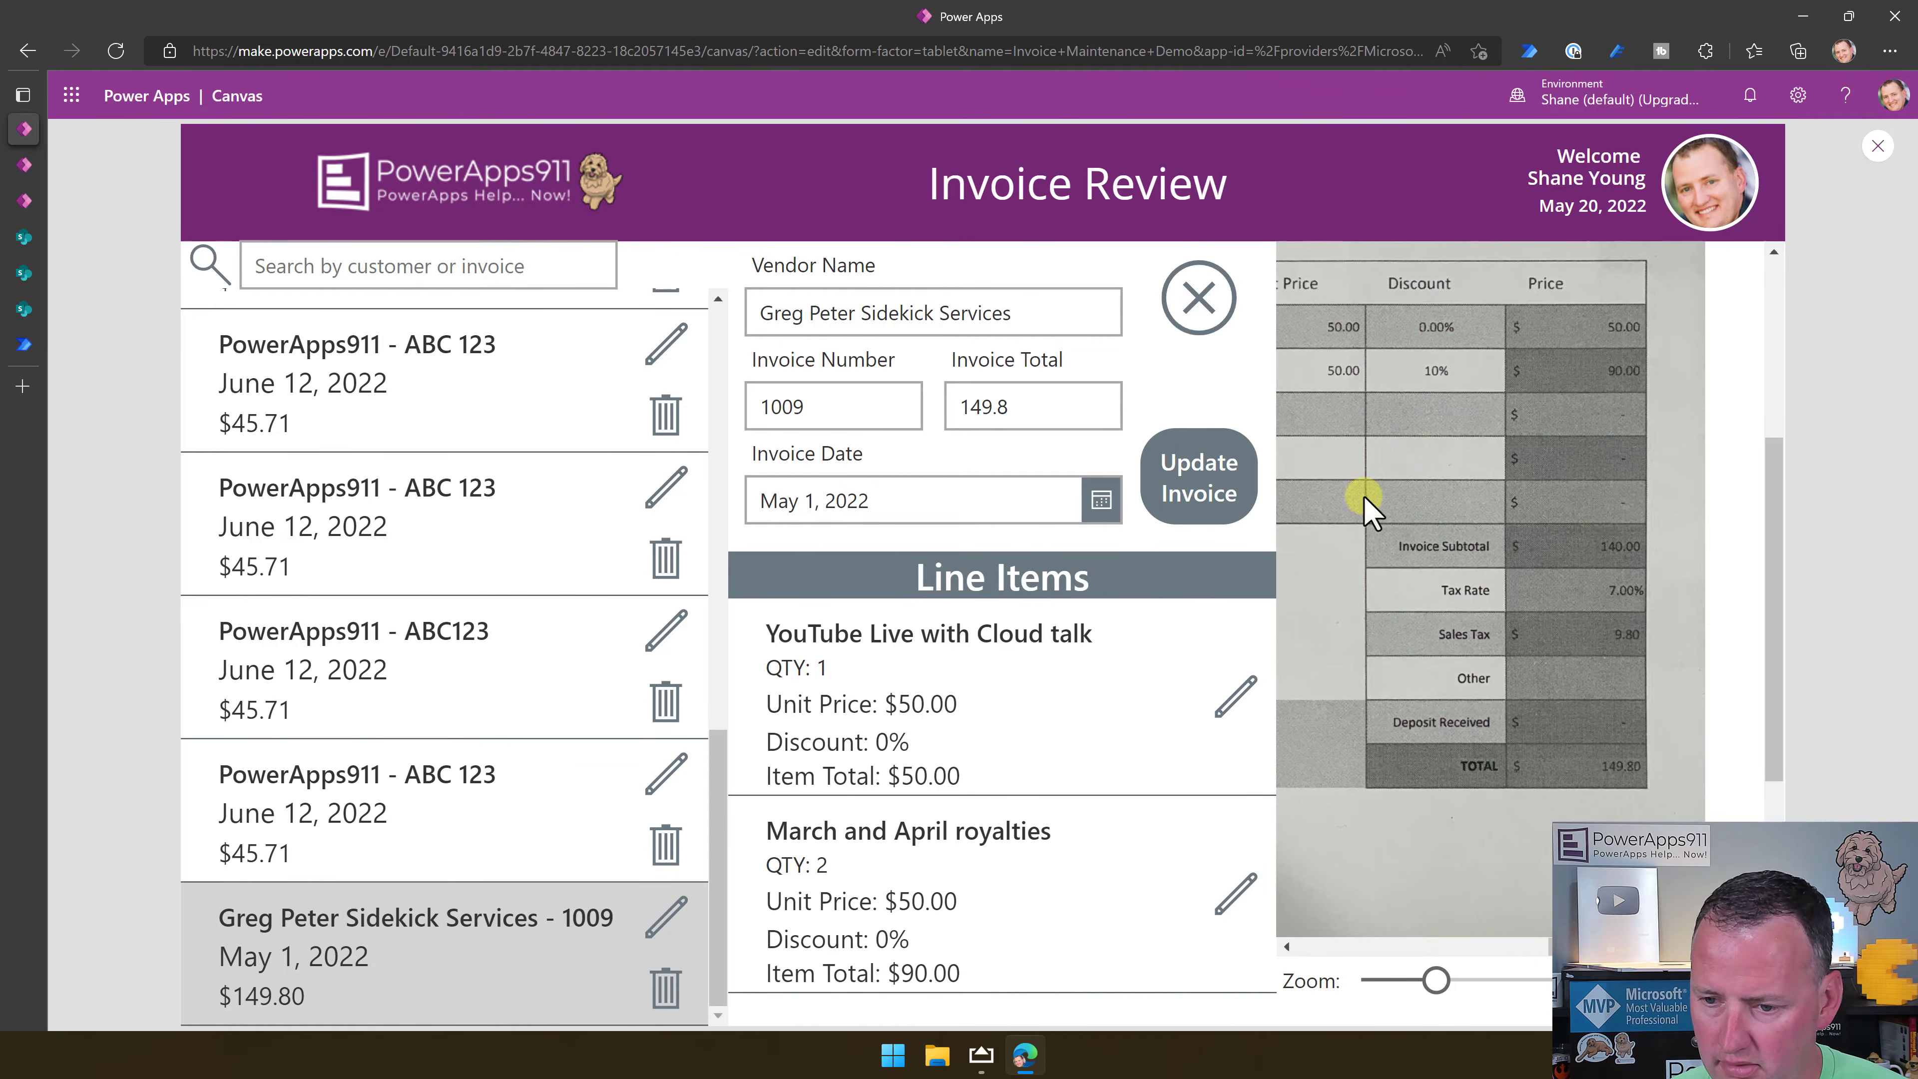
left_click(1227, 905)
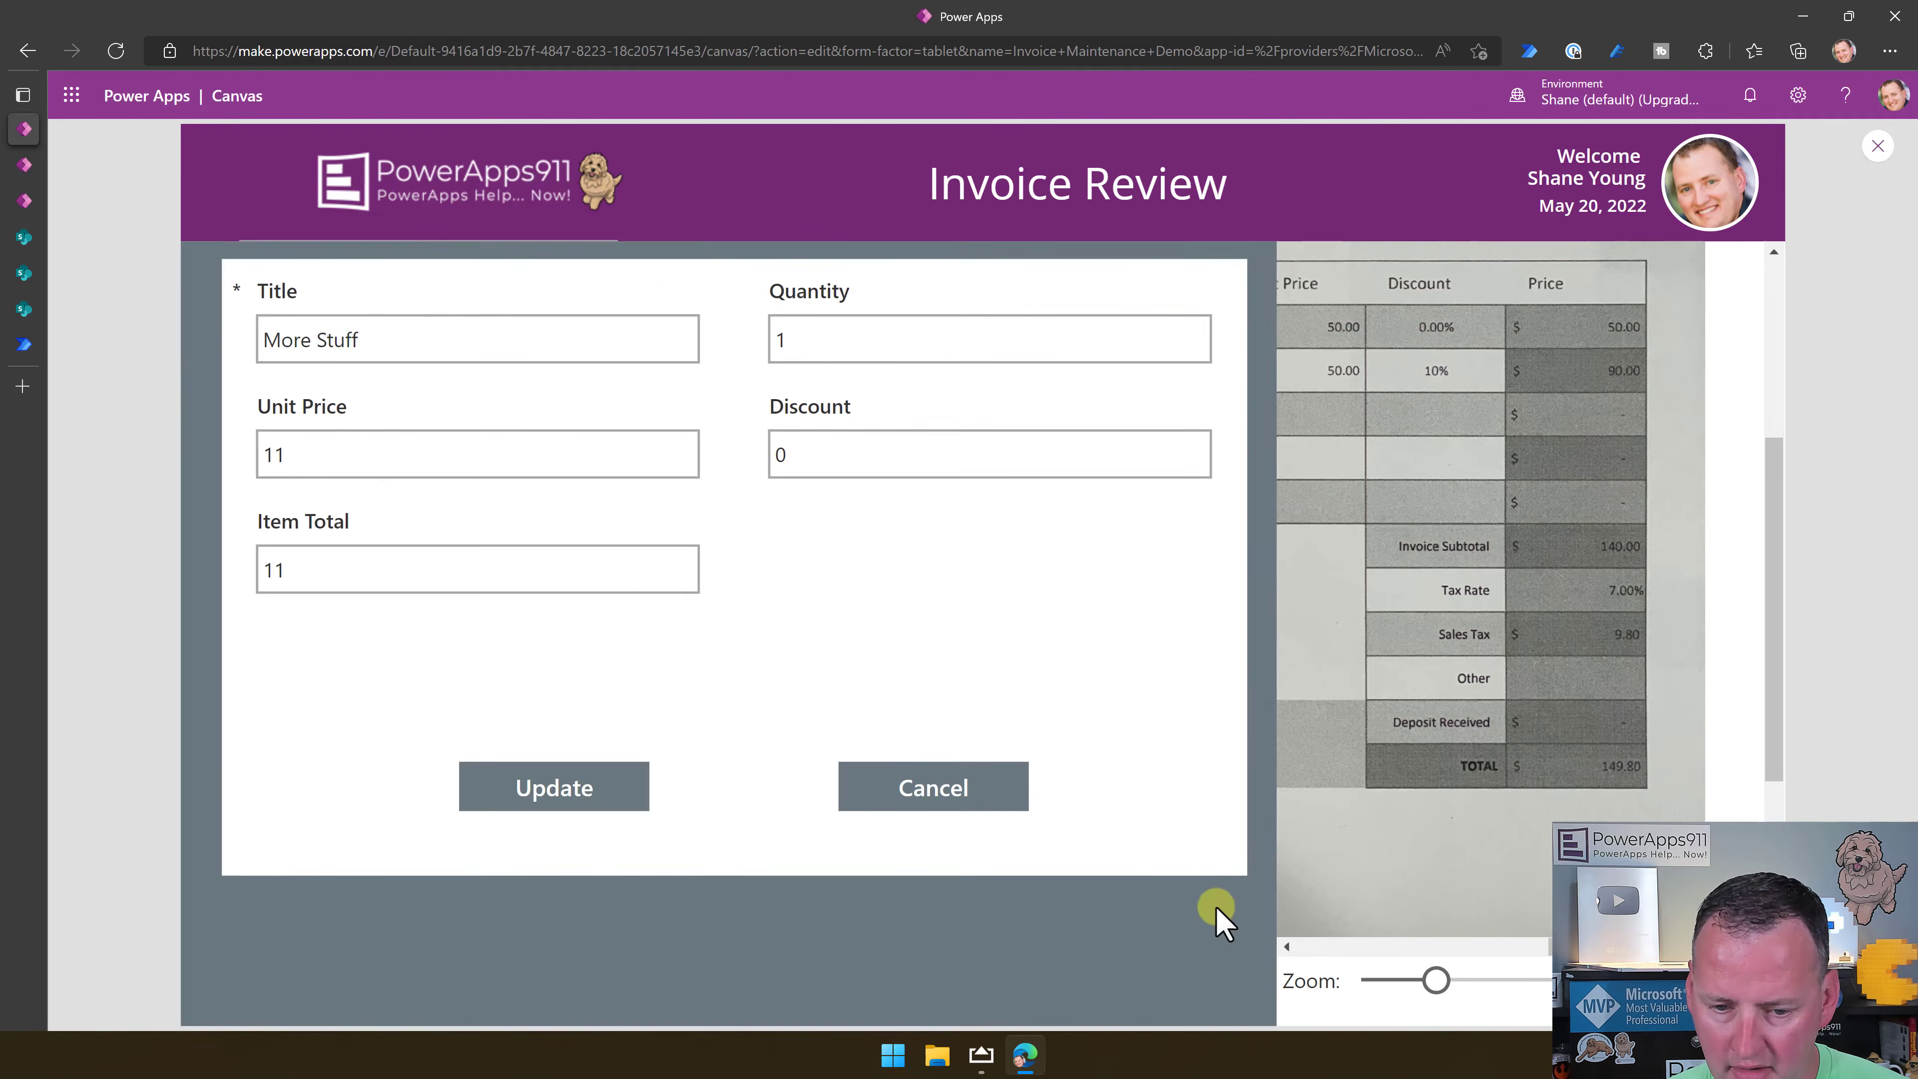
left_click(868, 452)
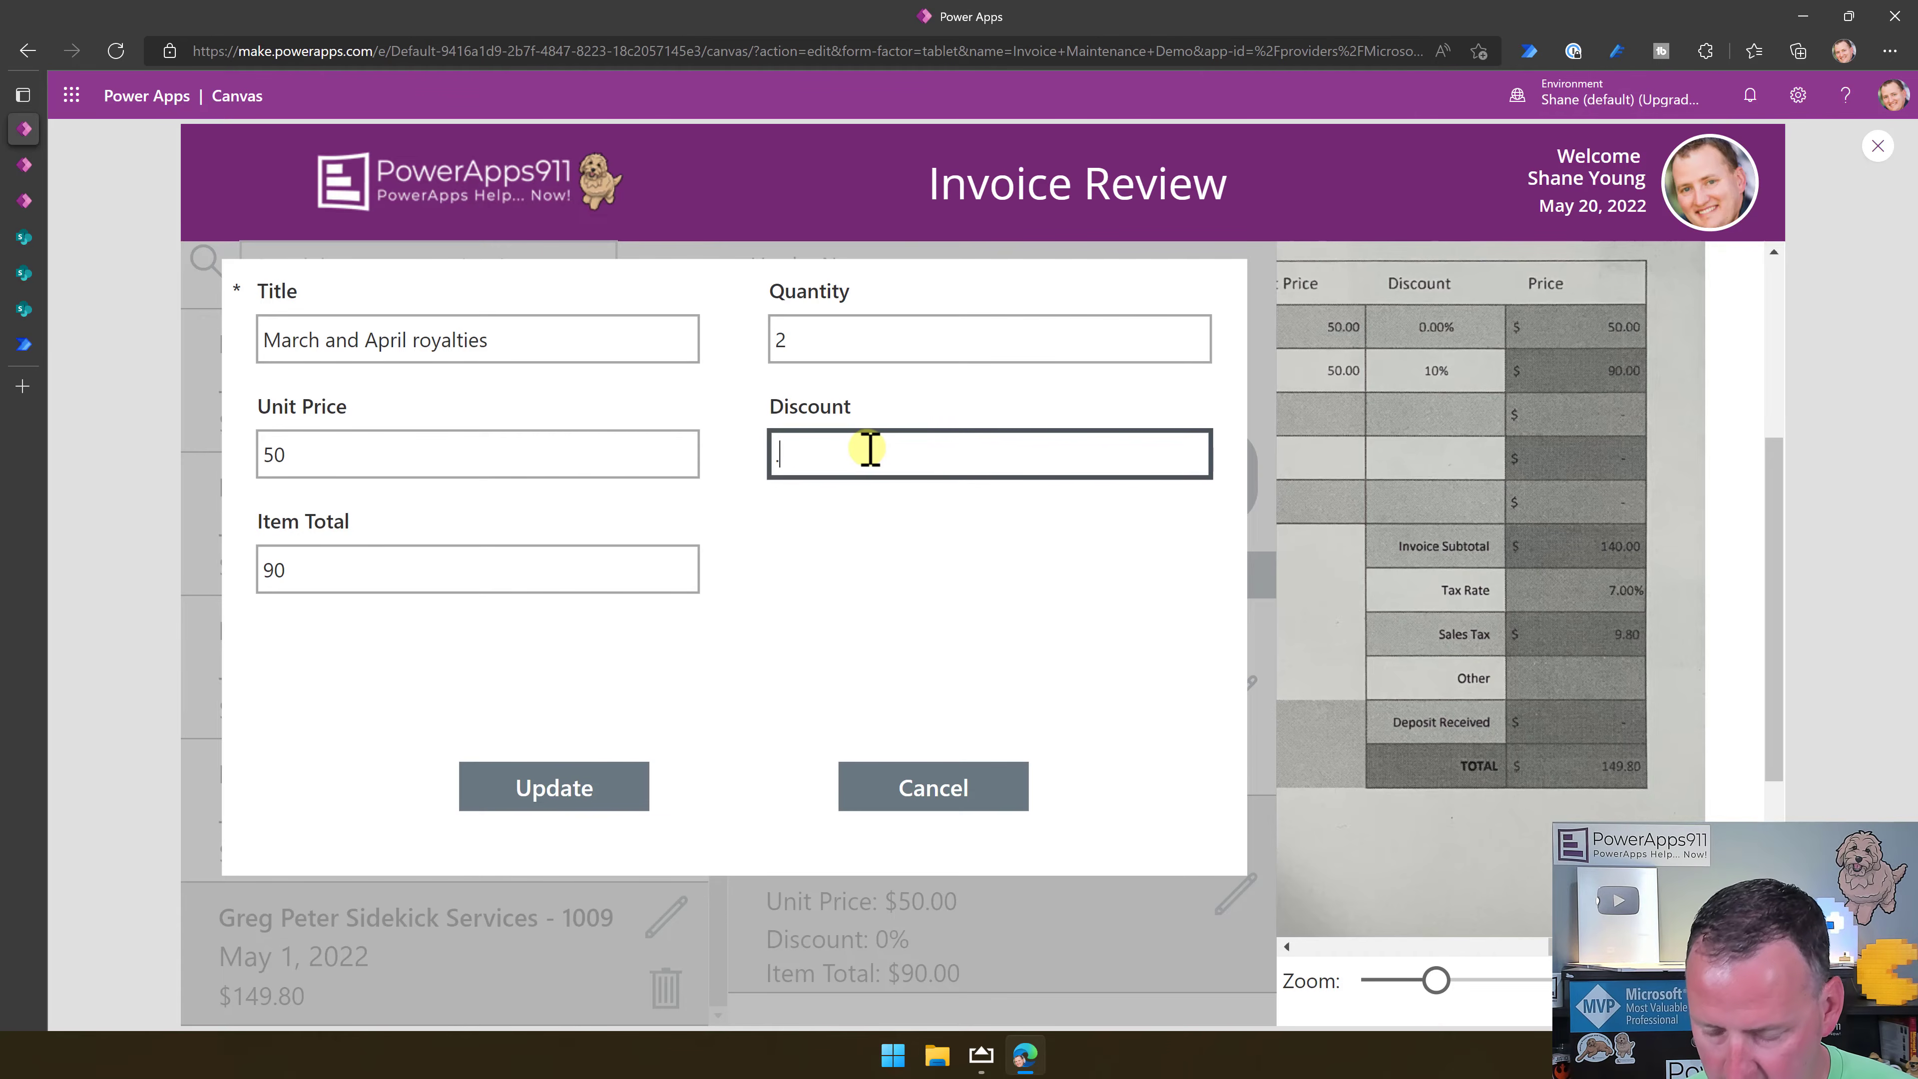
left_click(600, 785)
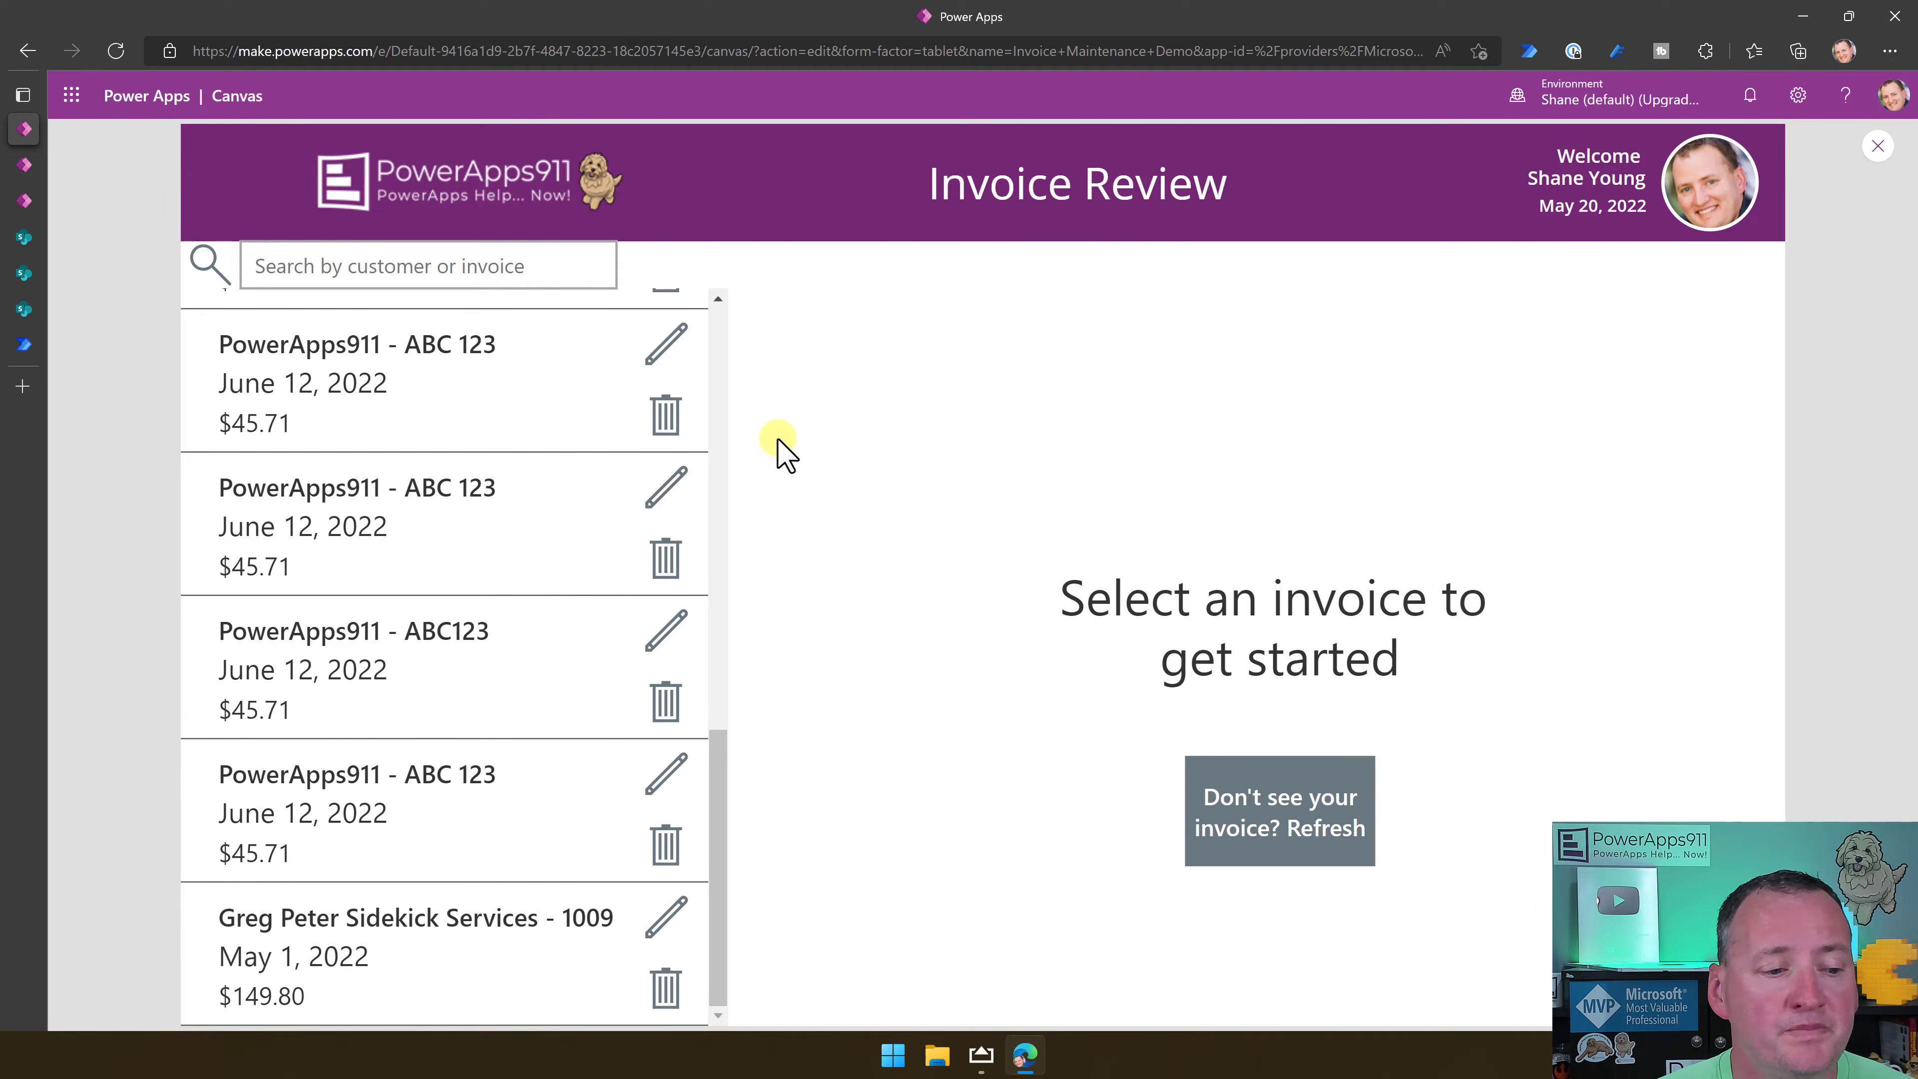
Switch to Power Automate and start a new instant cloud flow from the flows list, skipping the name and trigger choice.
left_click(22, 349)
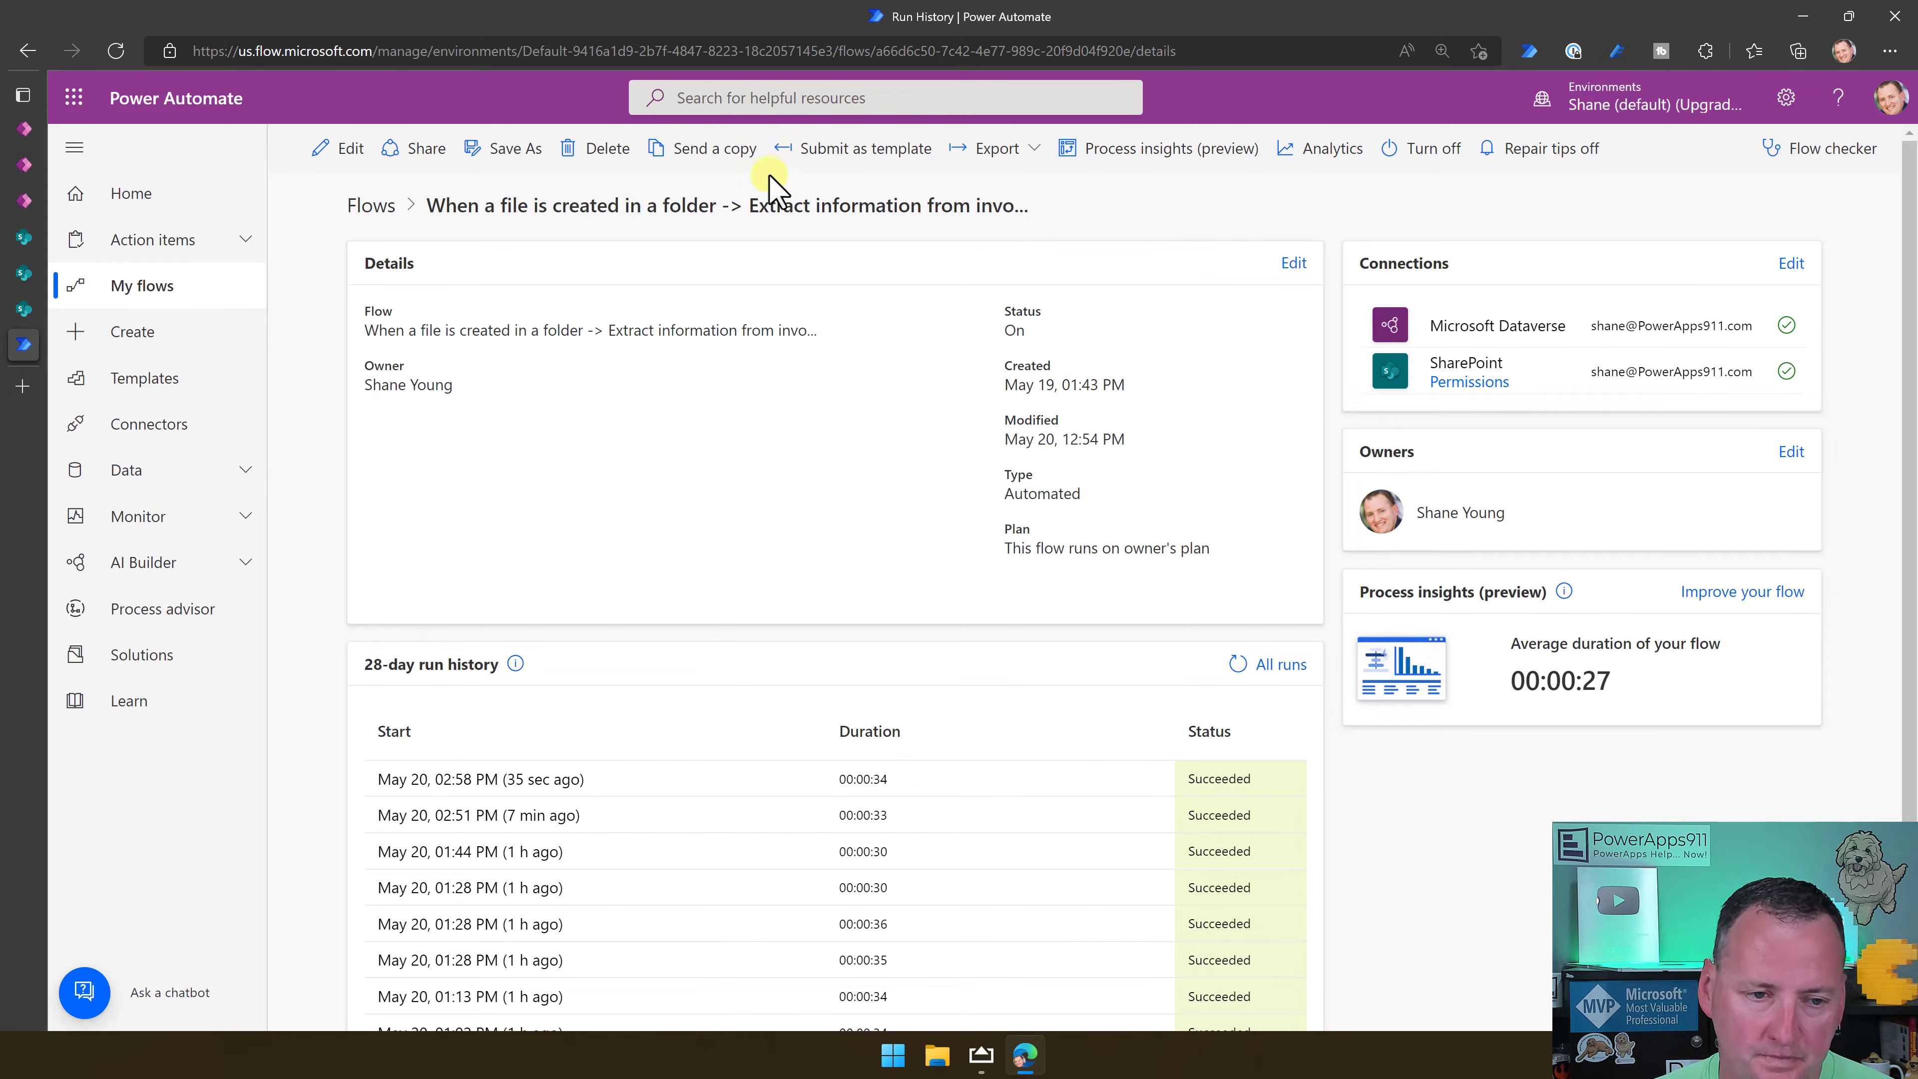
left_click(381, 205)
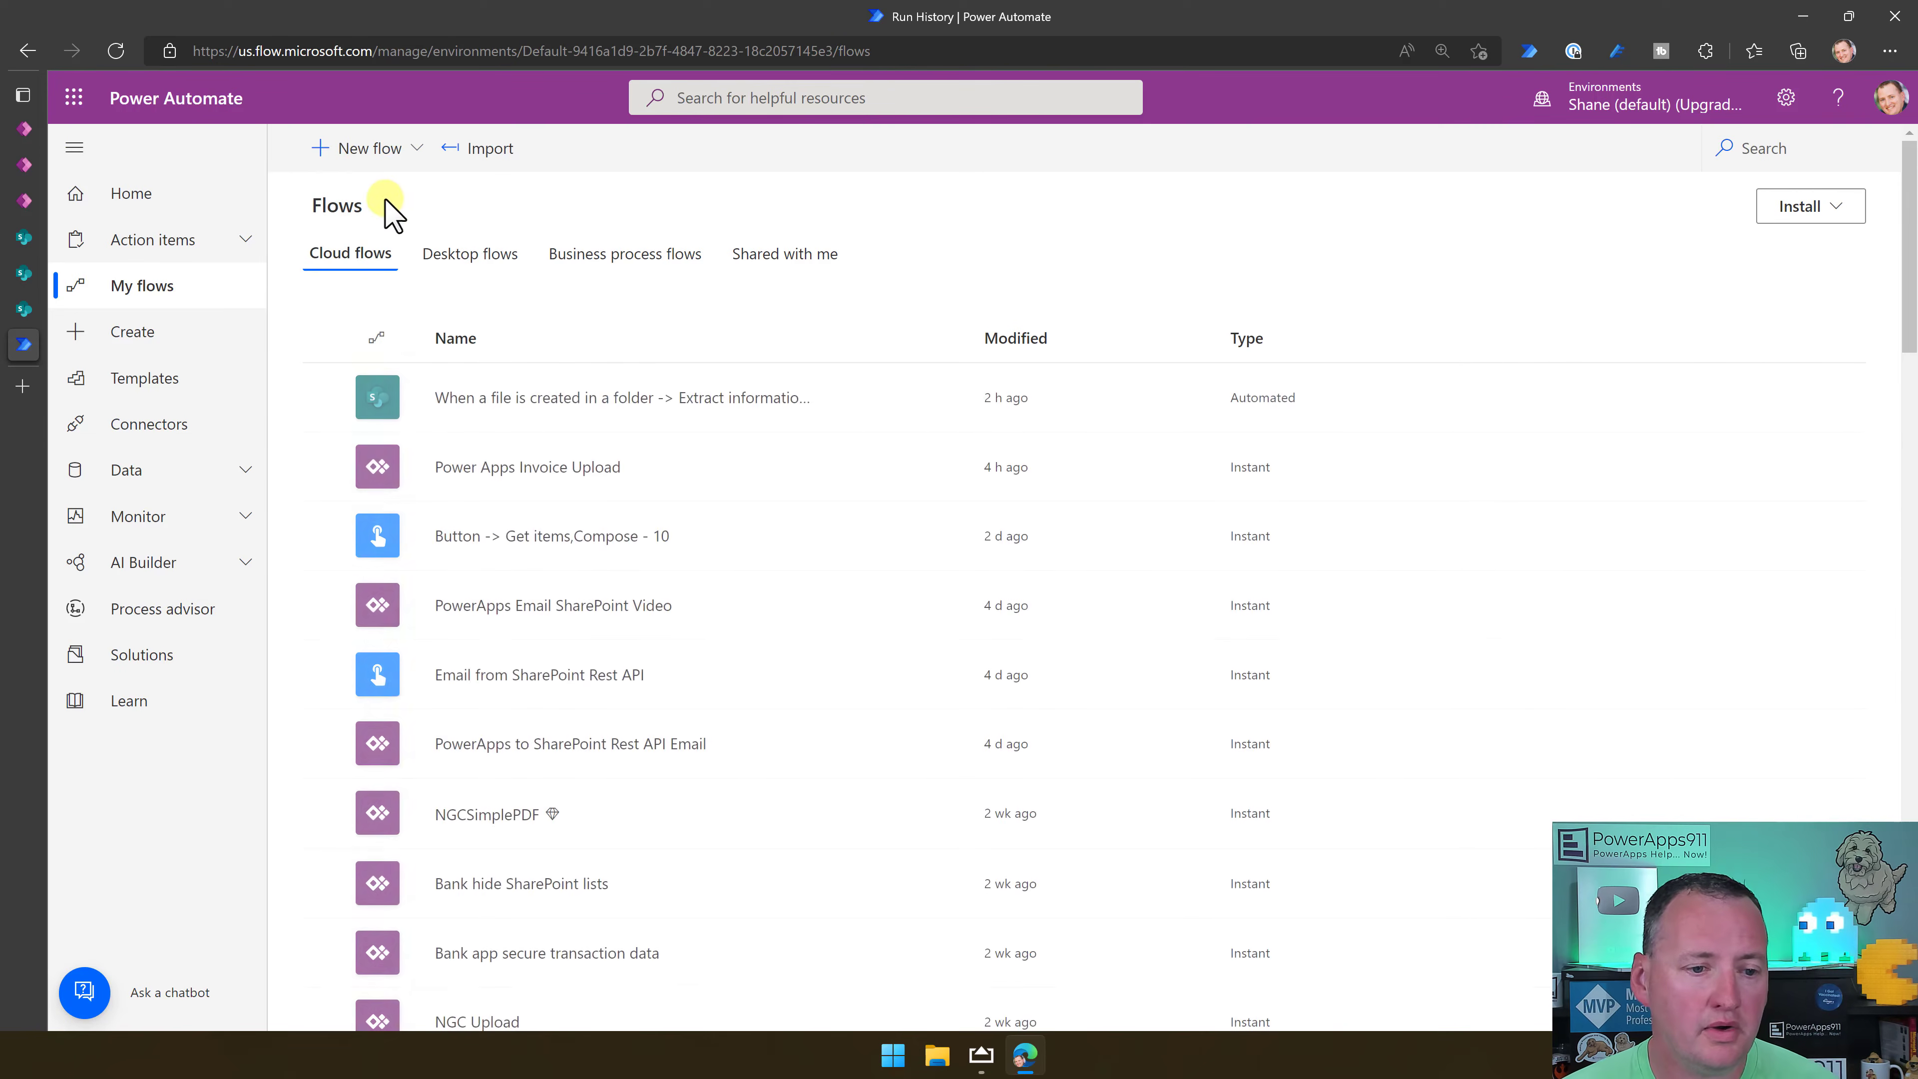
left_click(387, 156)
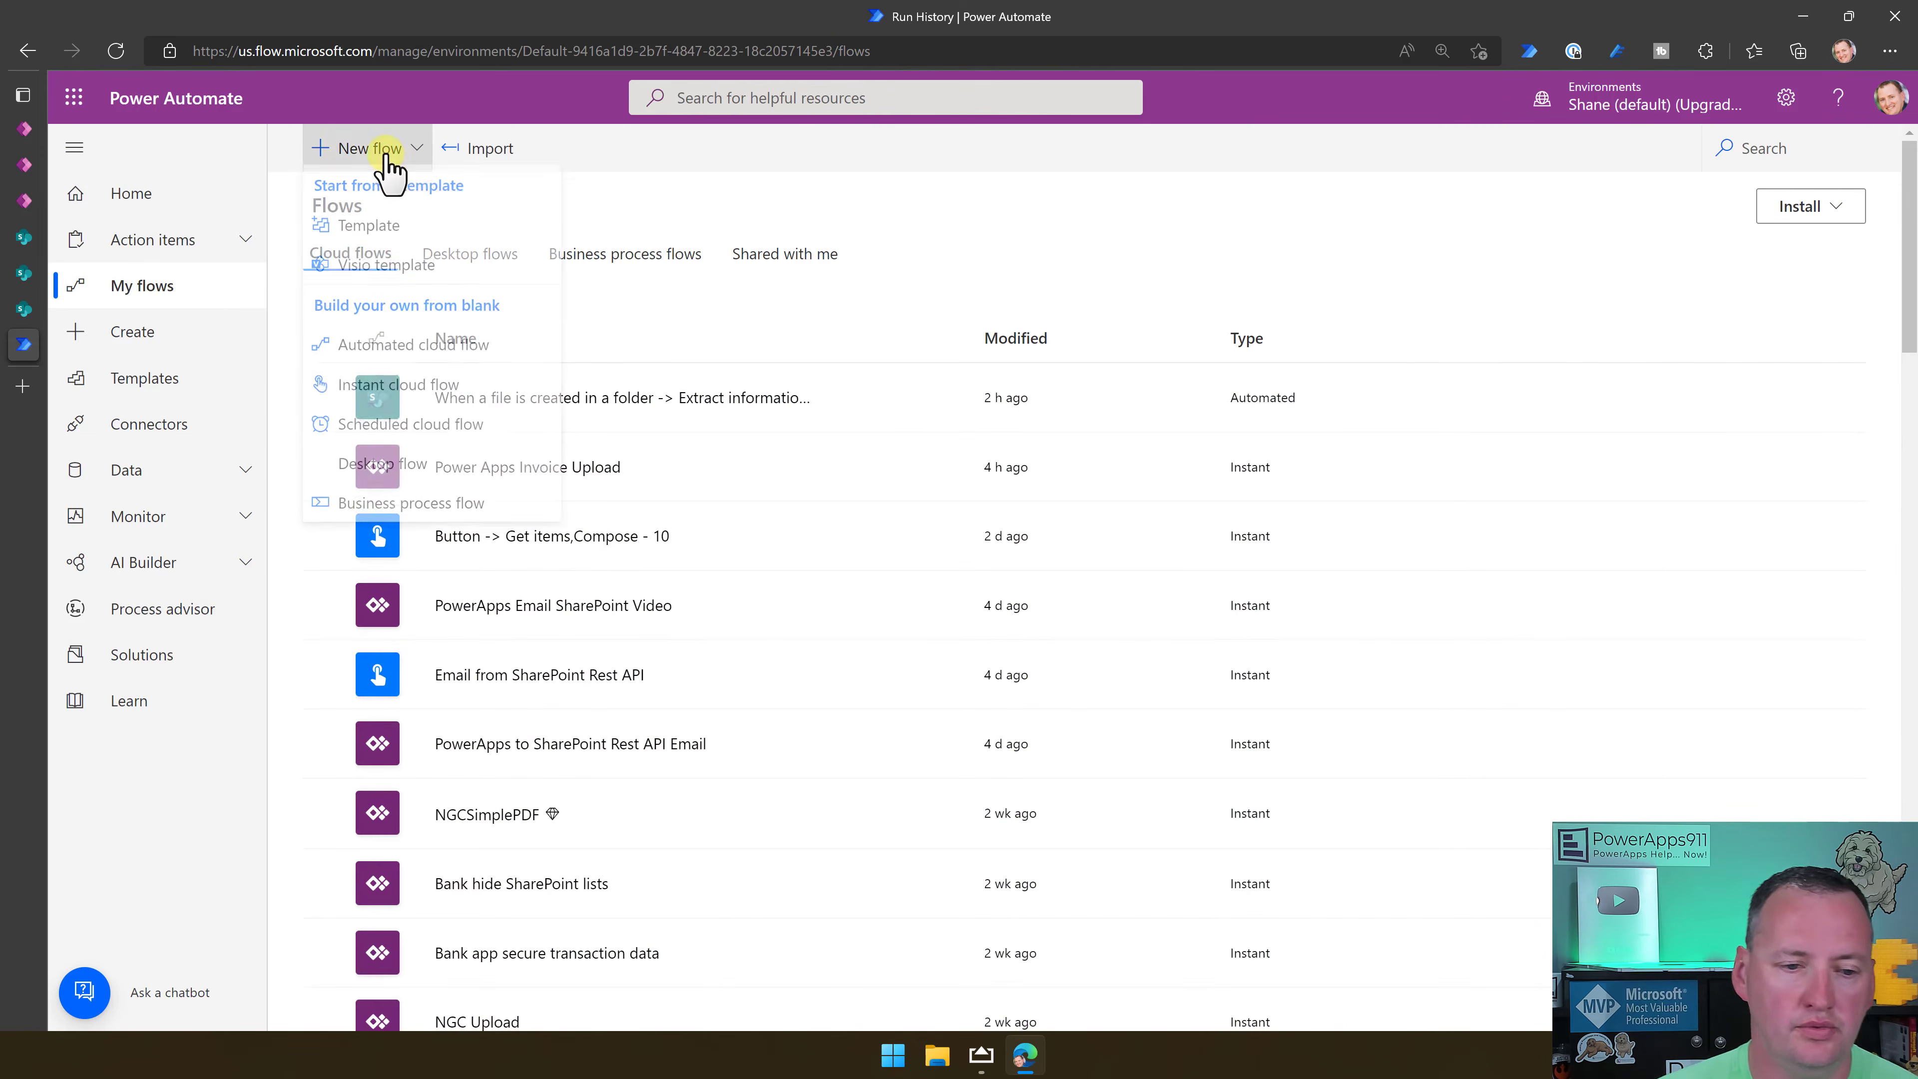
left_click(389, 393)
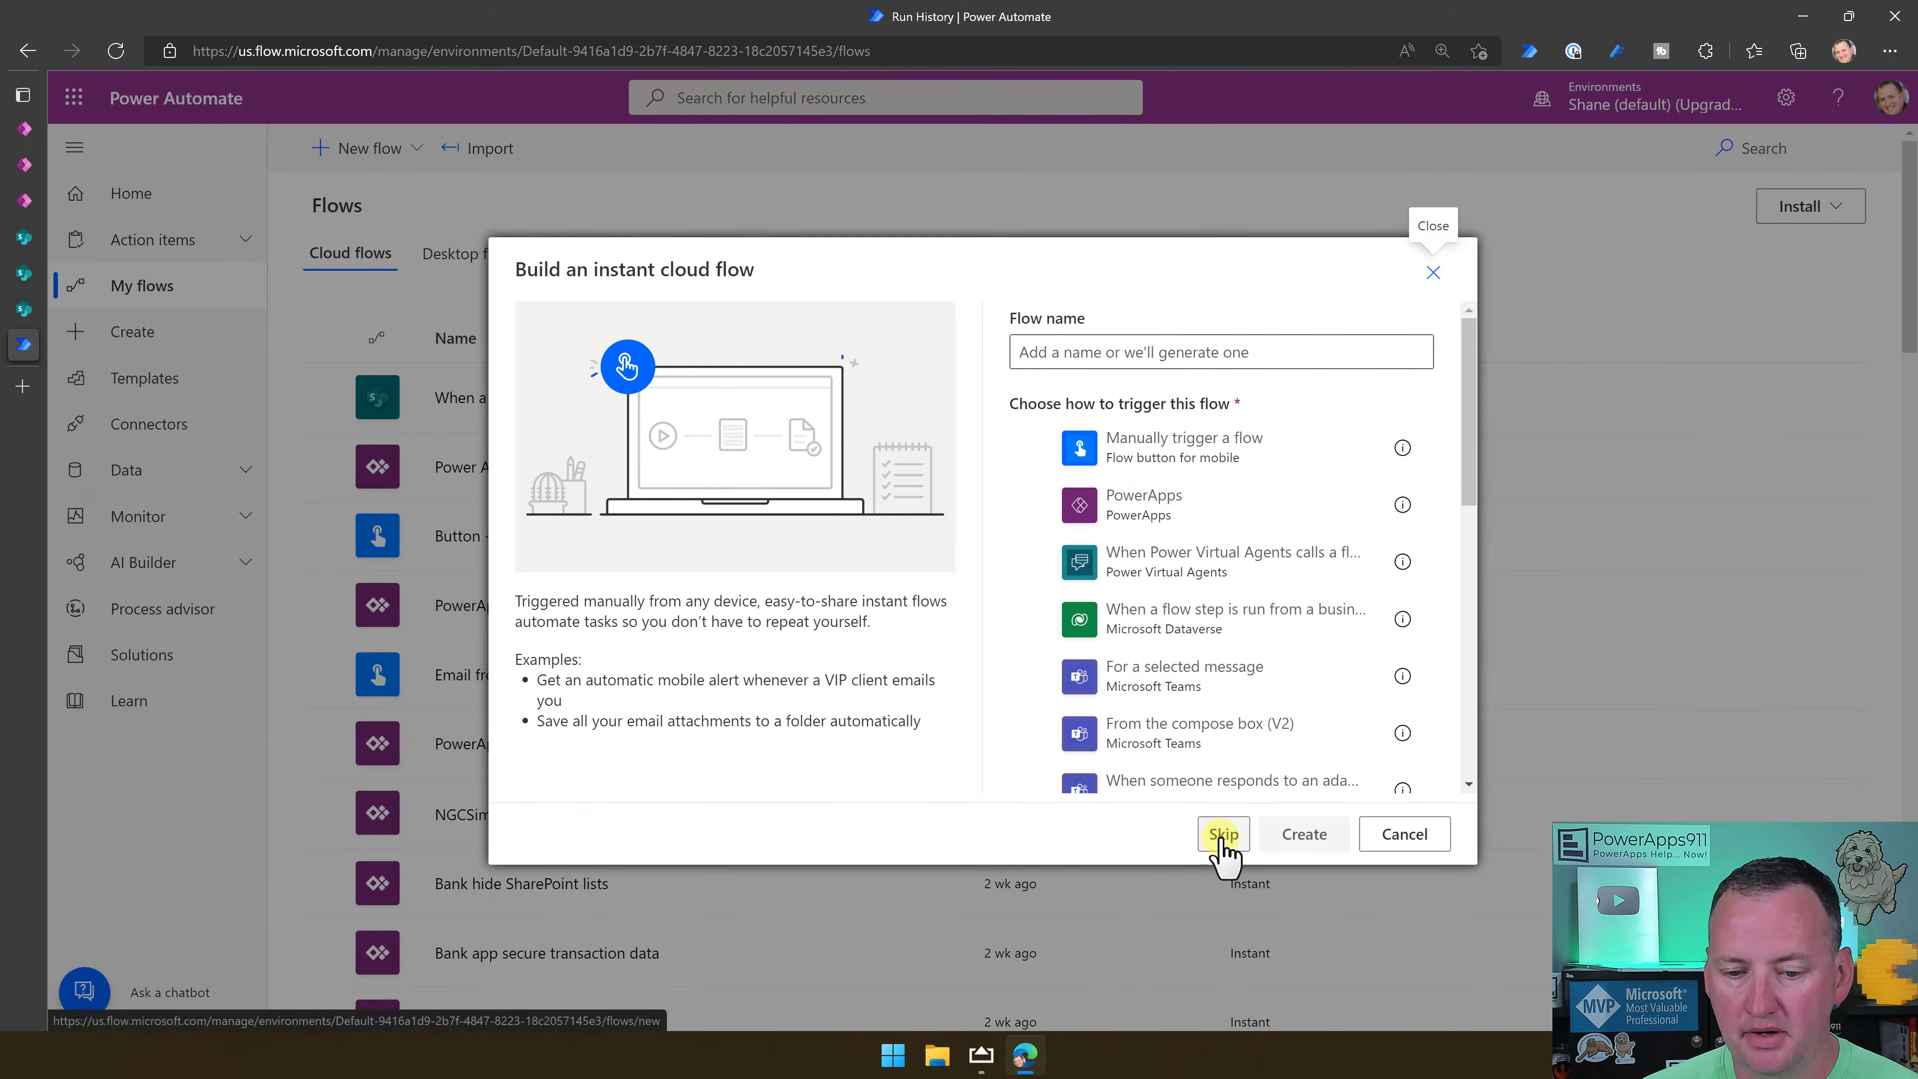
left_click(1220, 837)
Add SharePoint's "When a file is created (properties only)" trigger to the new flow.
left_click(980, 202)
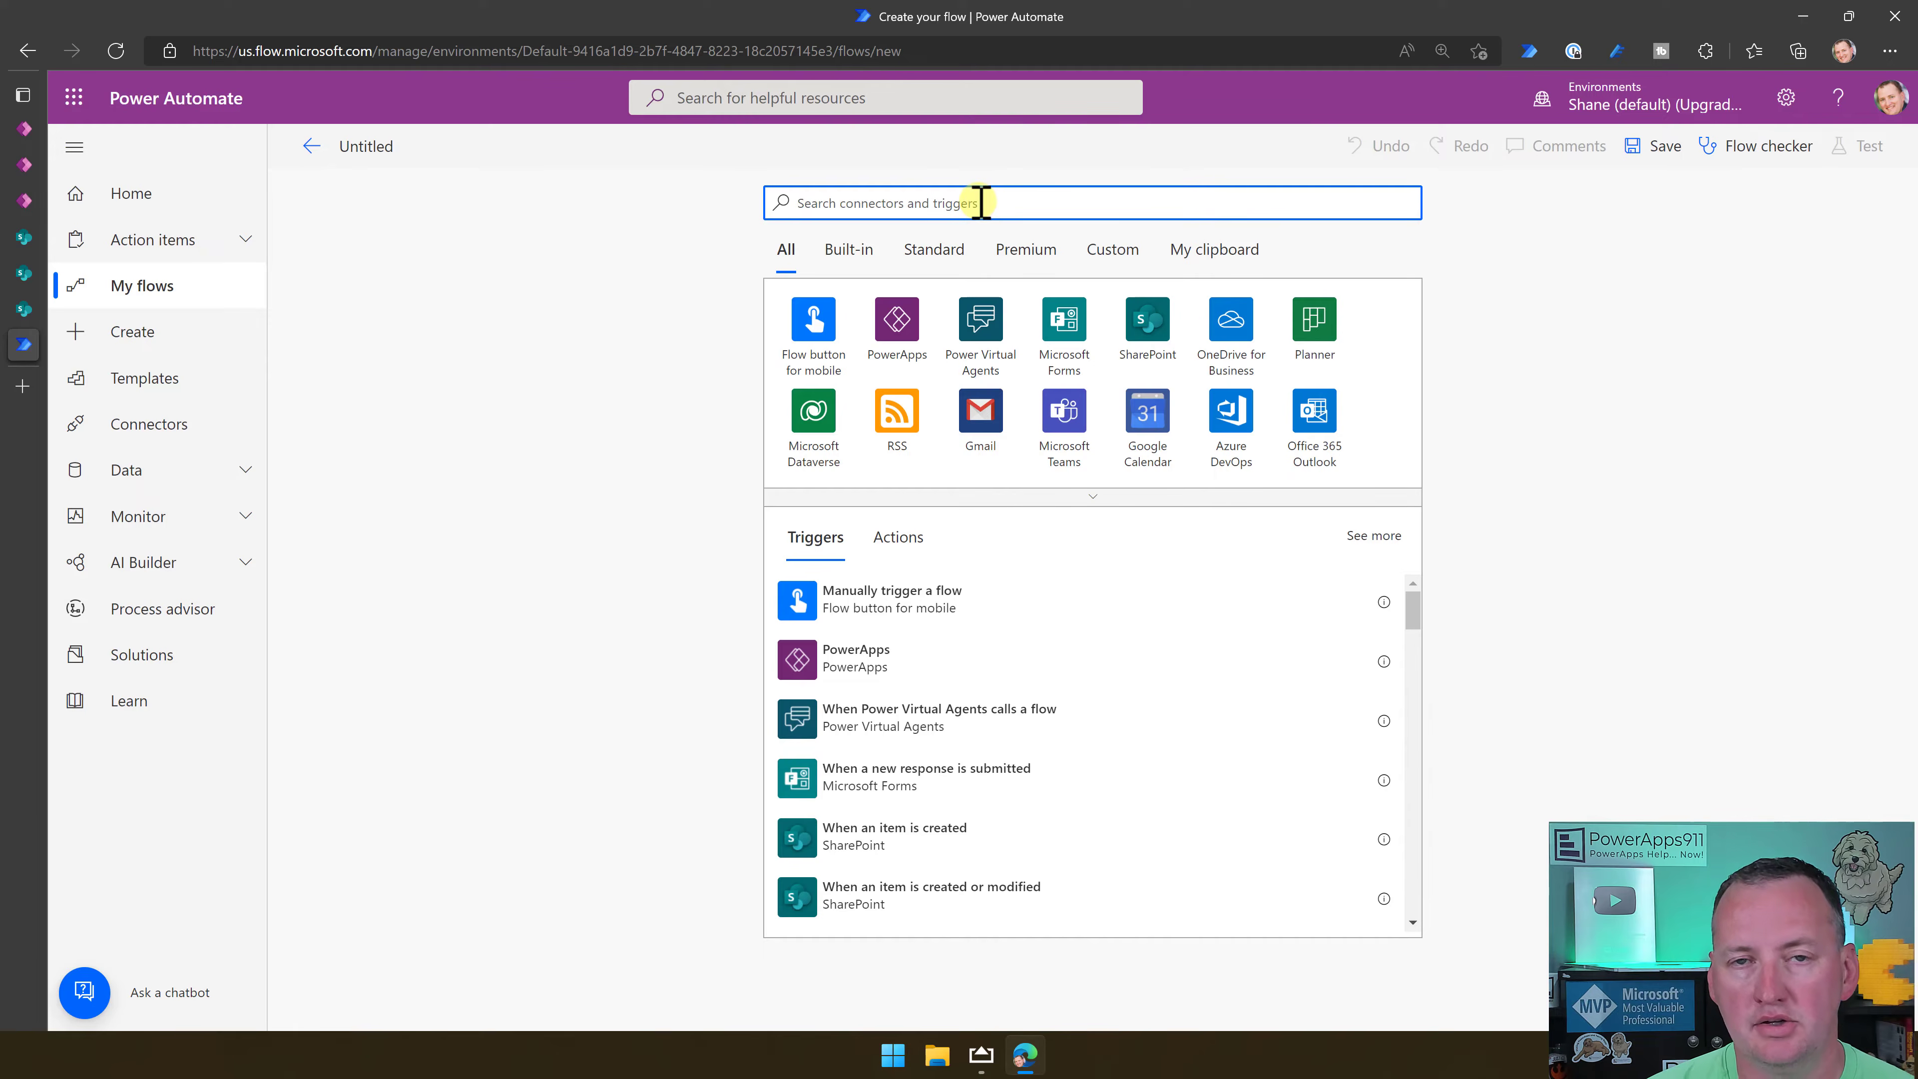
left_click(1146, 340)
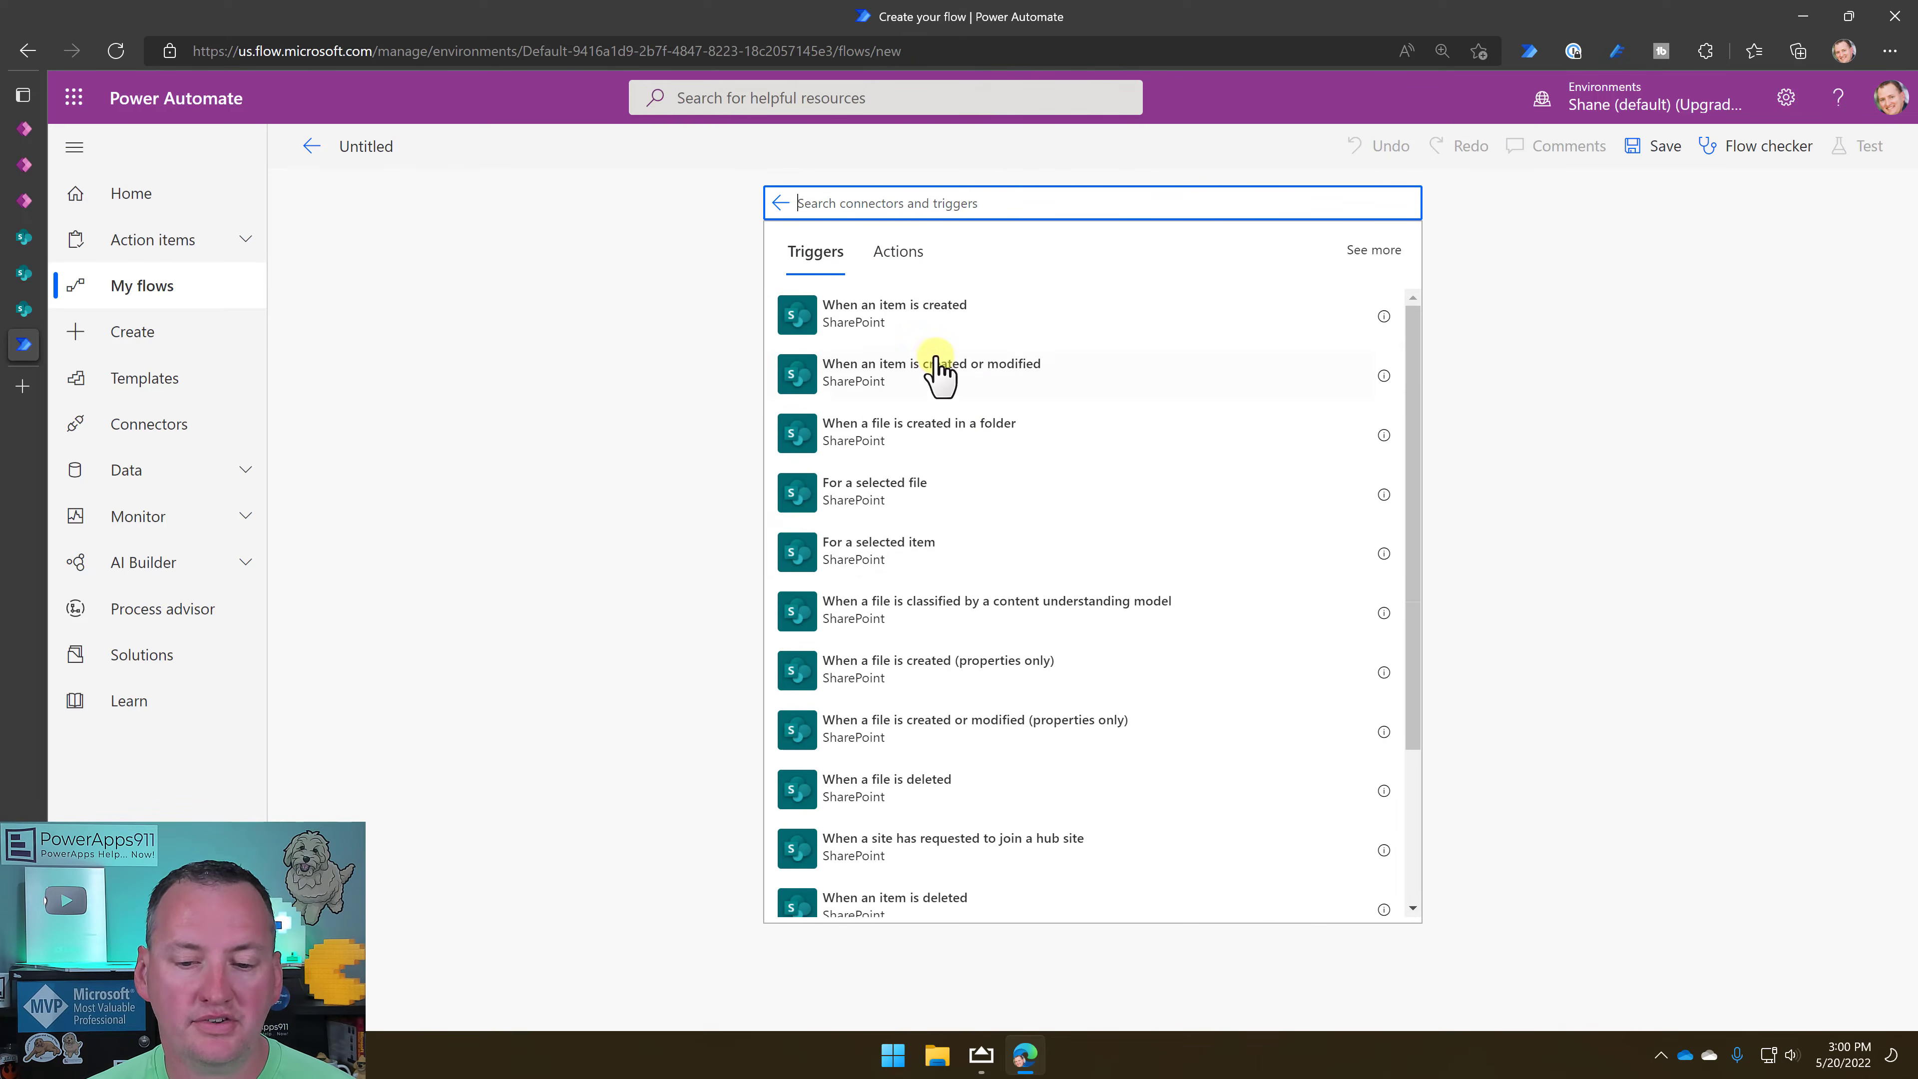
scroll(1025, 593, "down", 3)
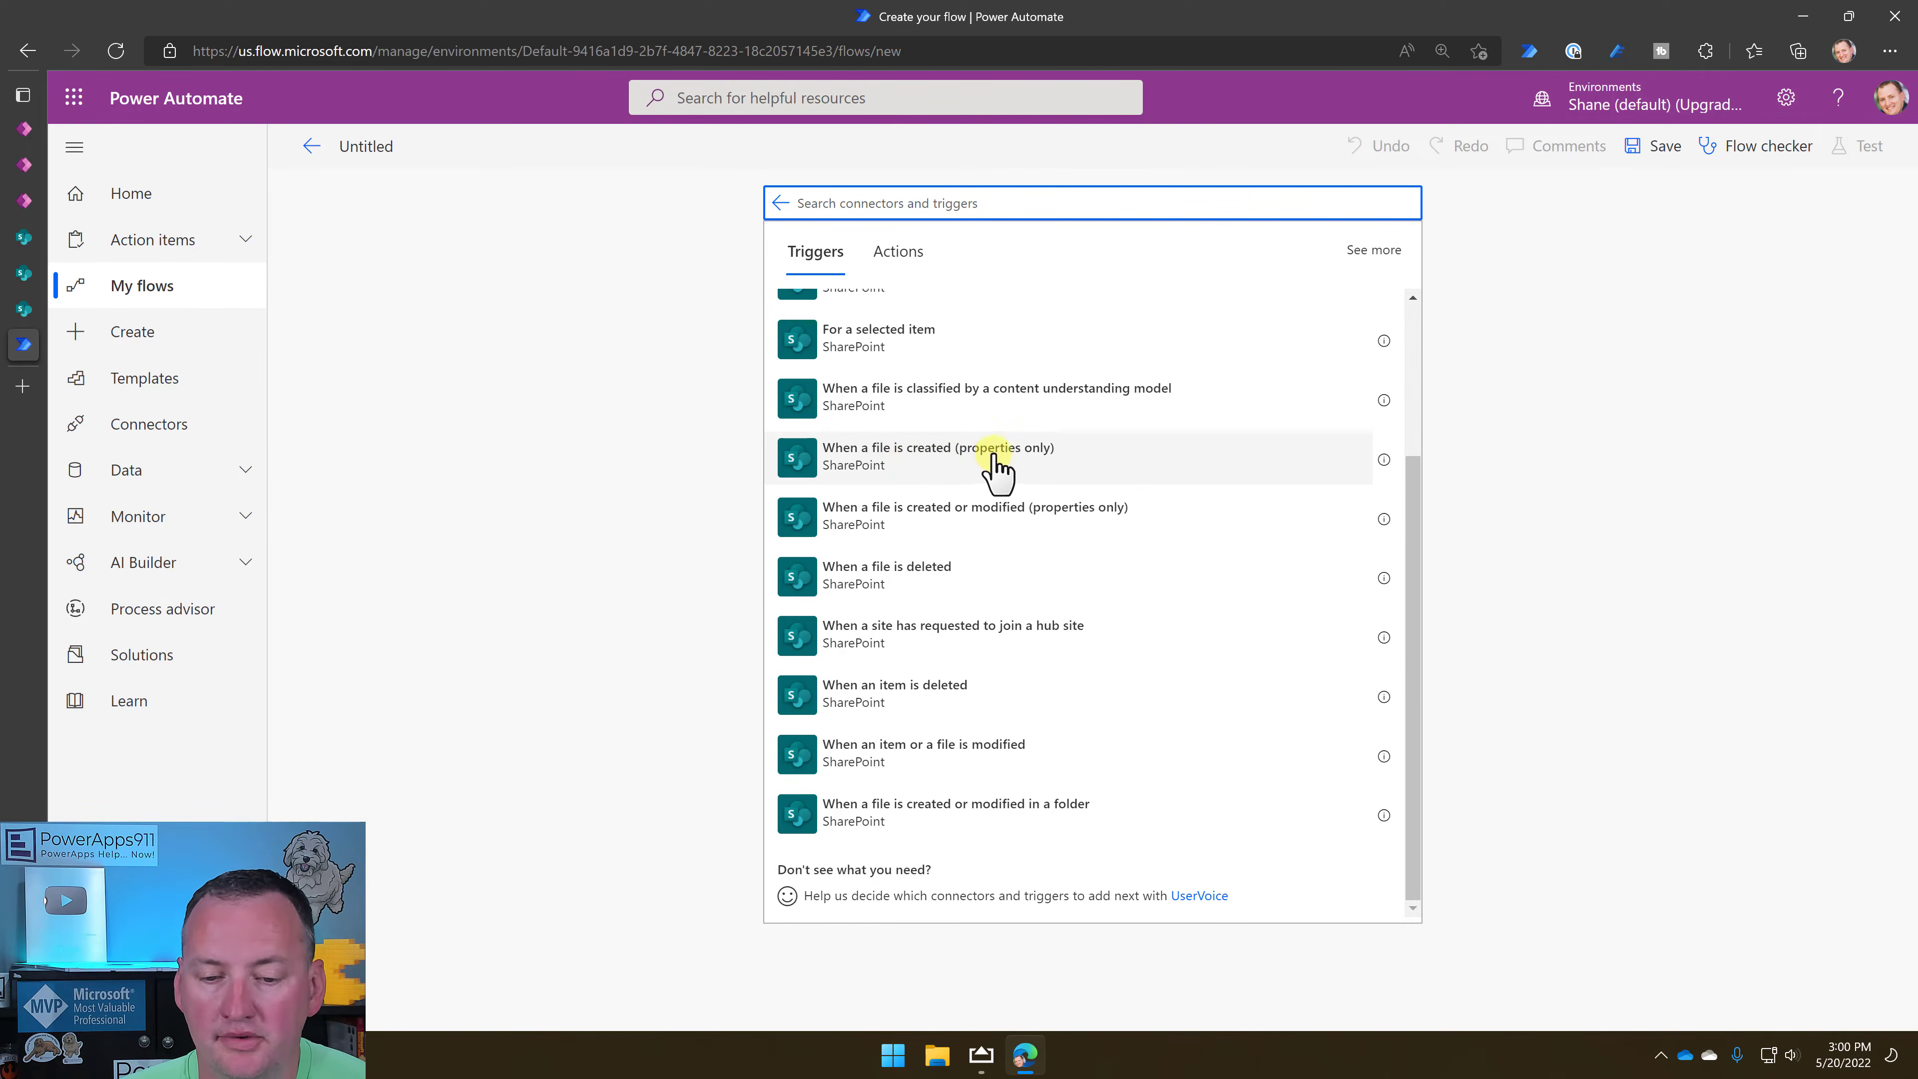
left_click(961, 470)
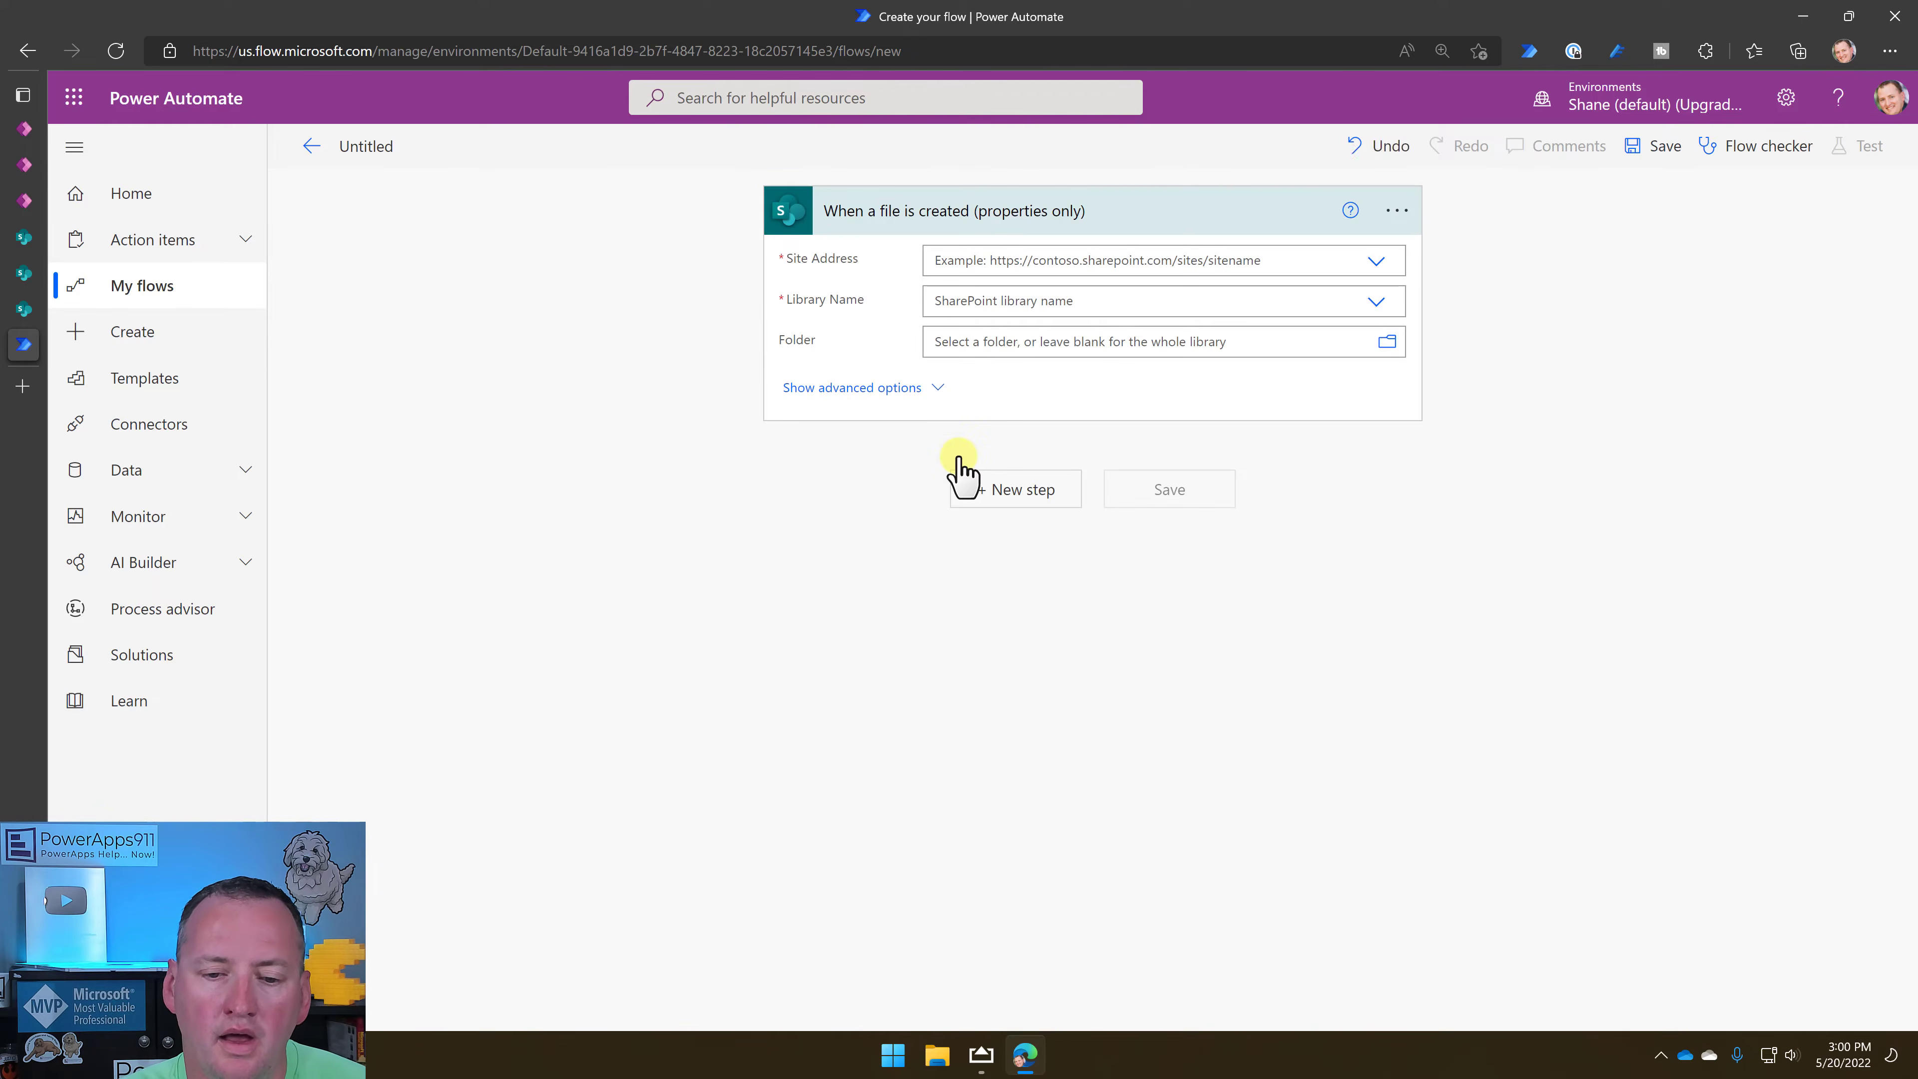
Set the trigger's site address to PowerApps Videos and its library to Documents.
left_click(1376, 259)
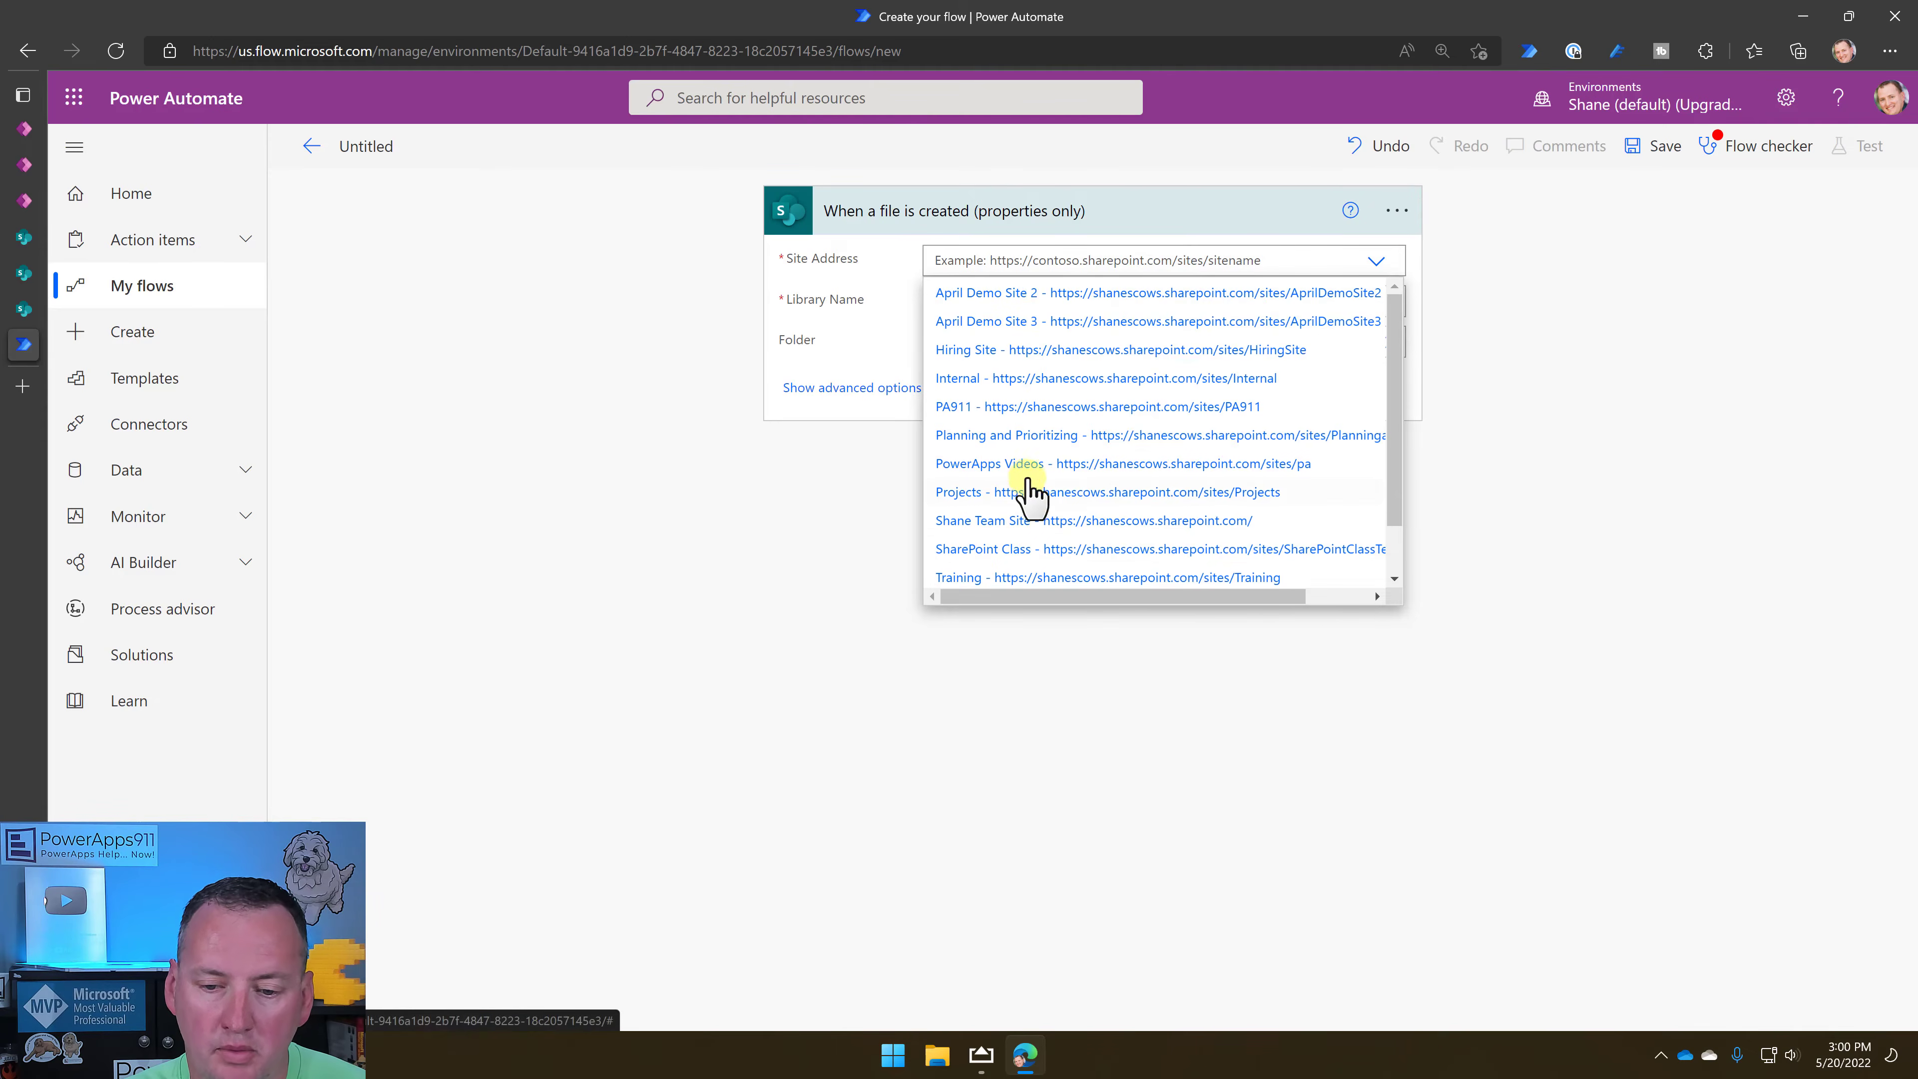
left_click(1156, 467)
left_click(1379, 307)
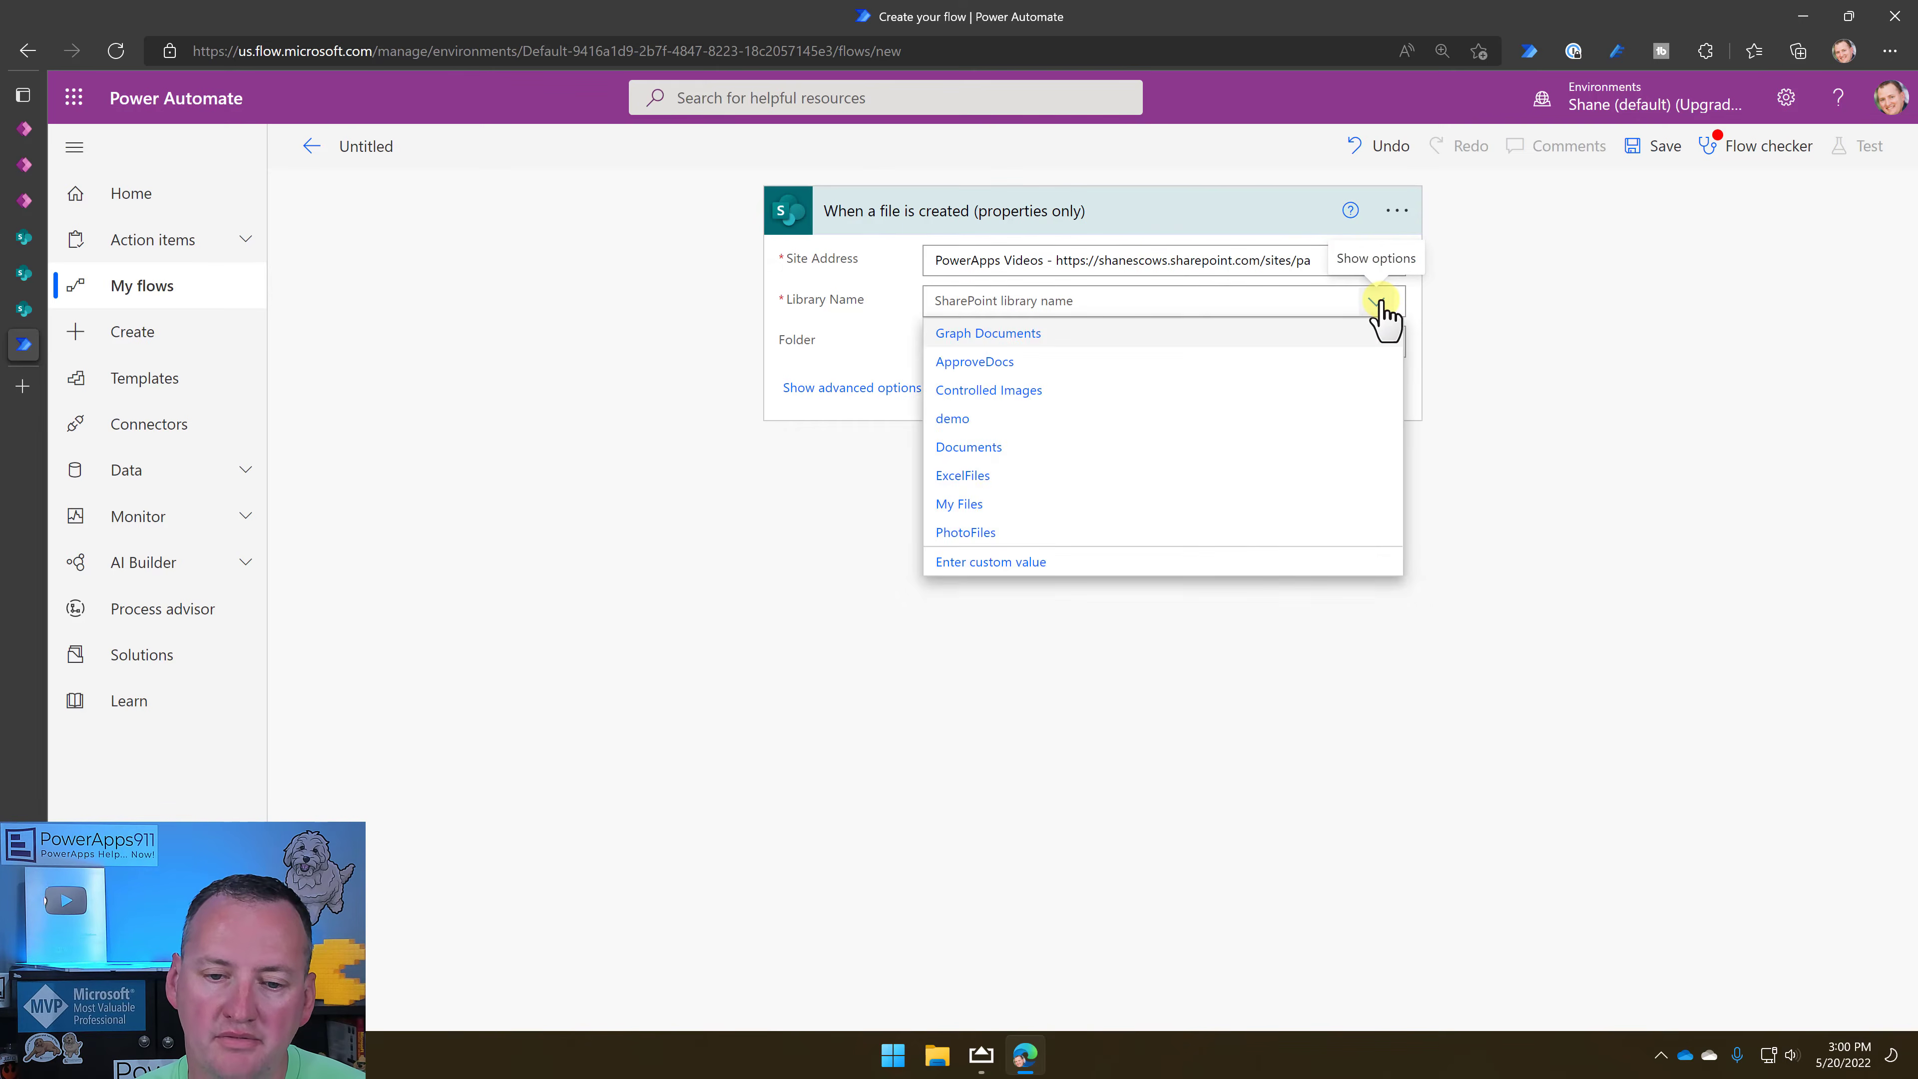
left_click(968, 446)
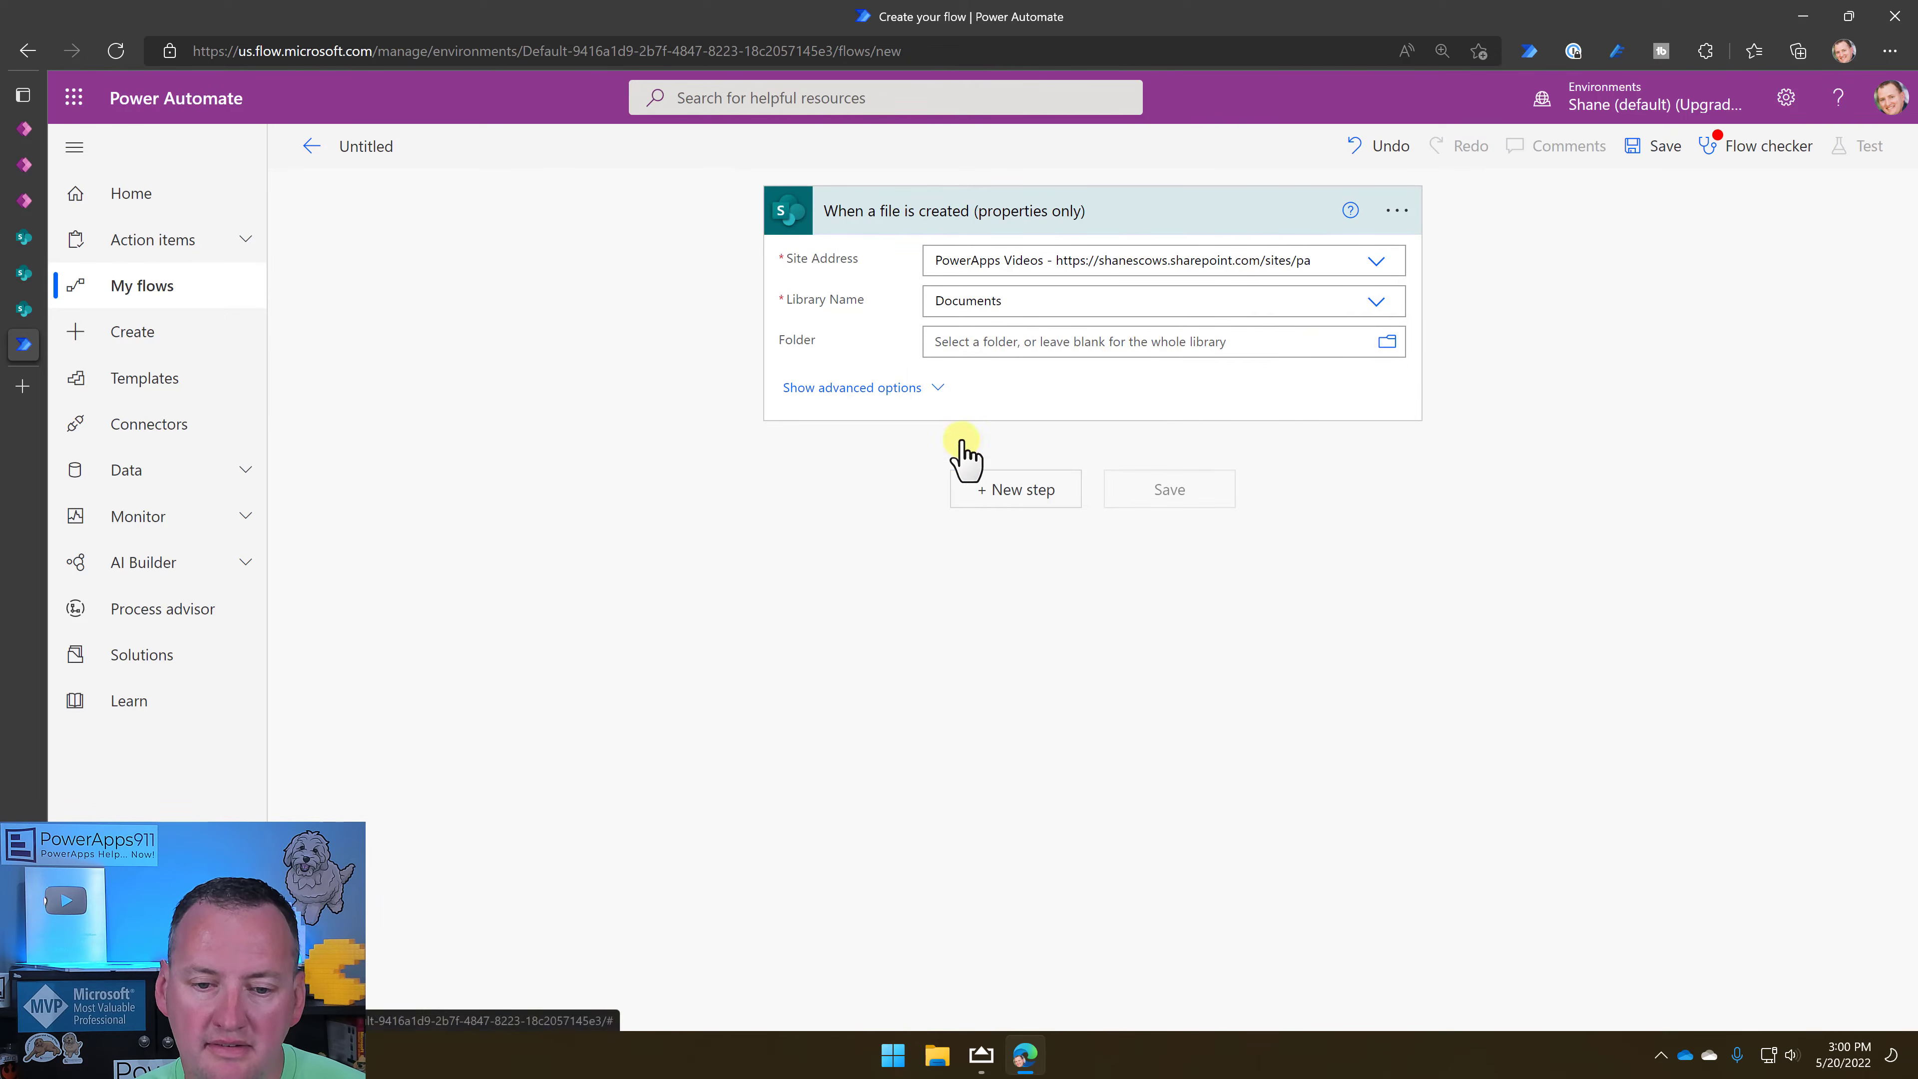
left_click(1388, 342)
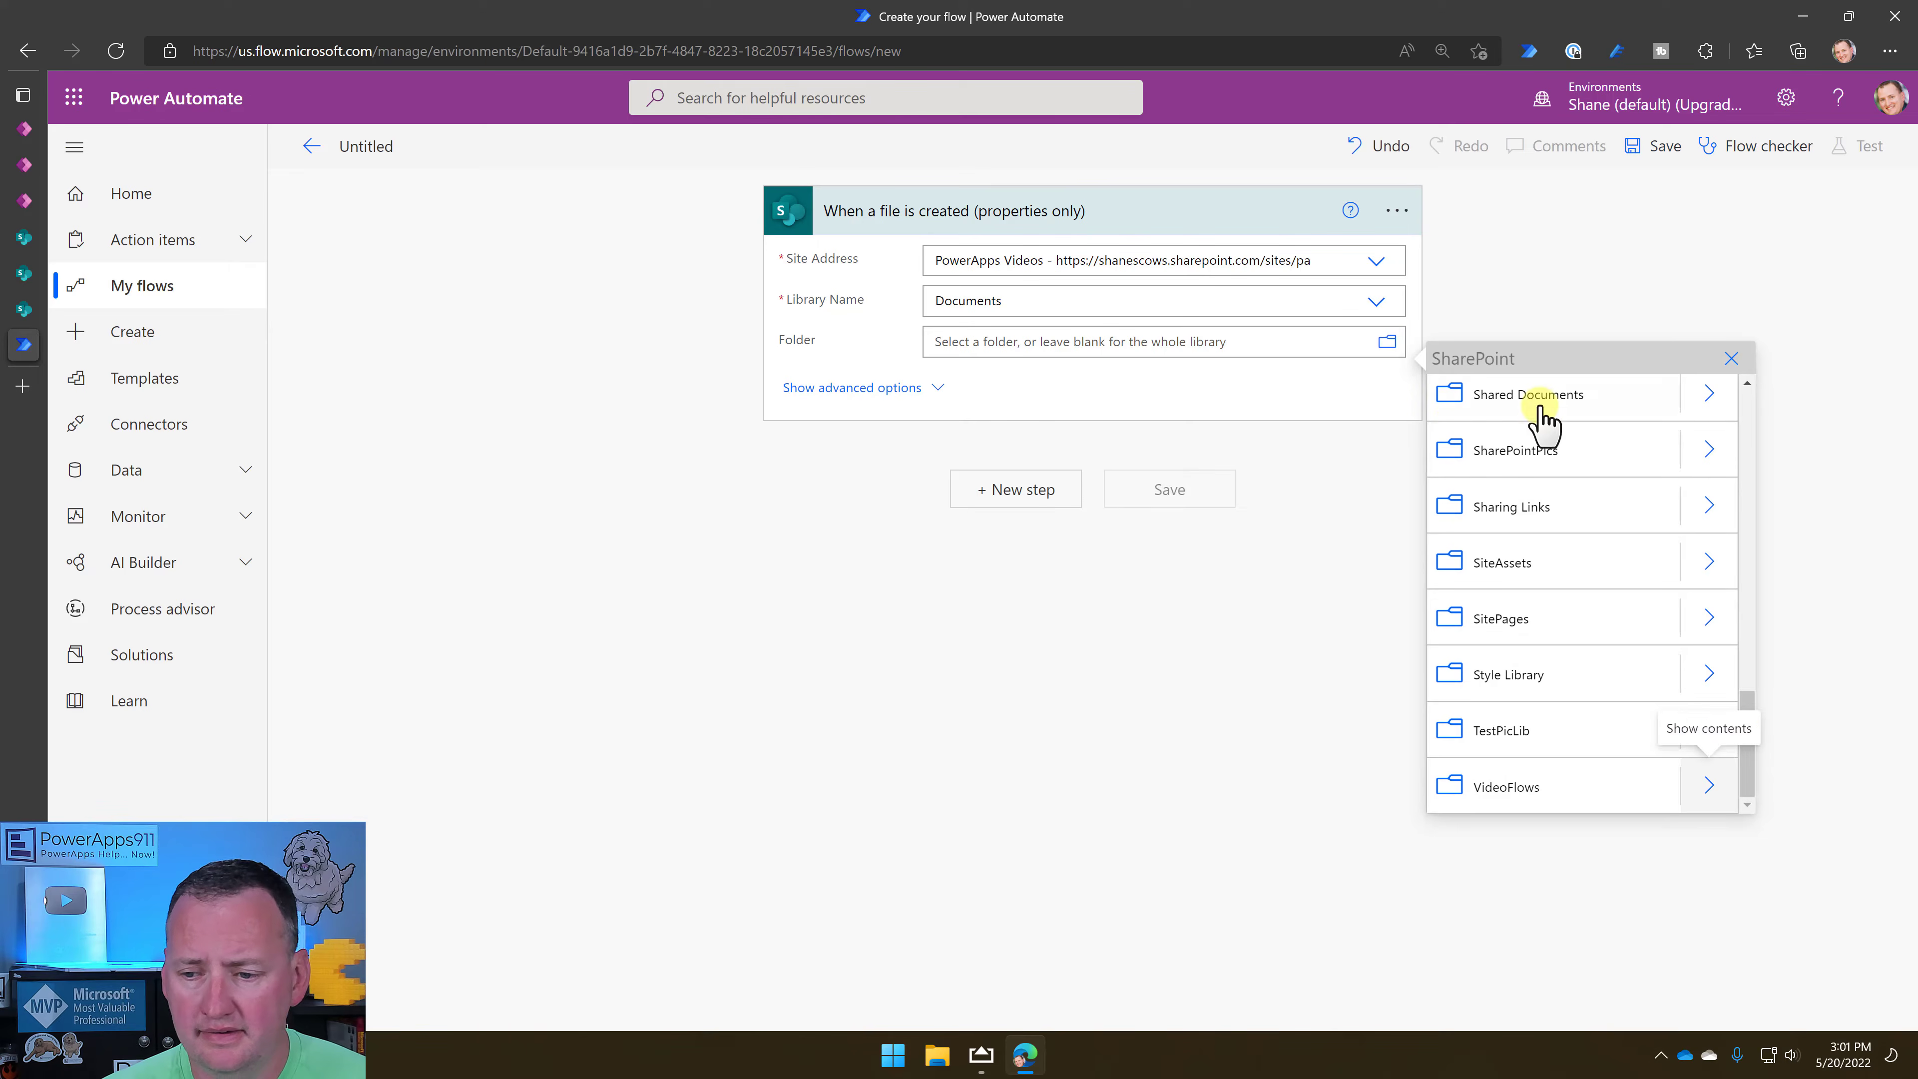
left_click(1710, 395)
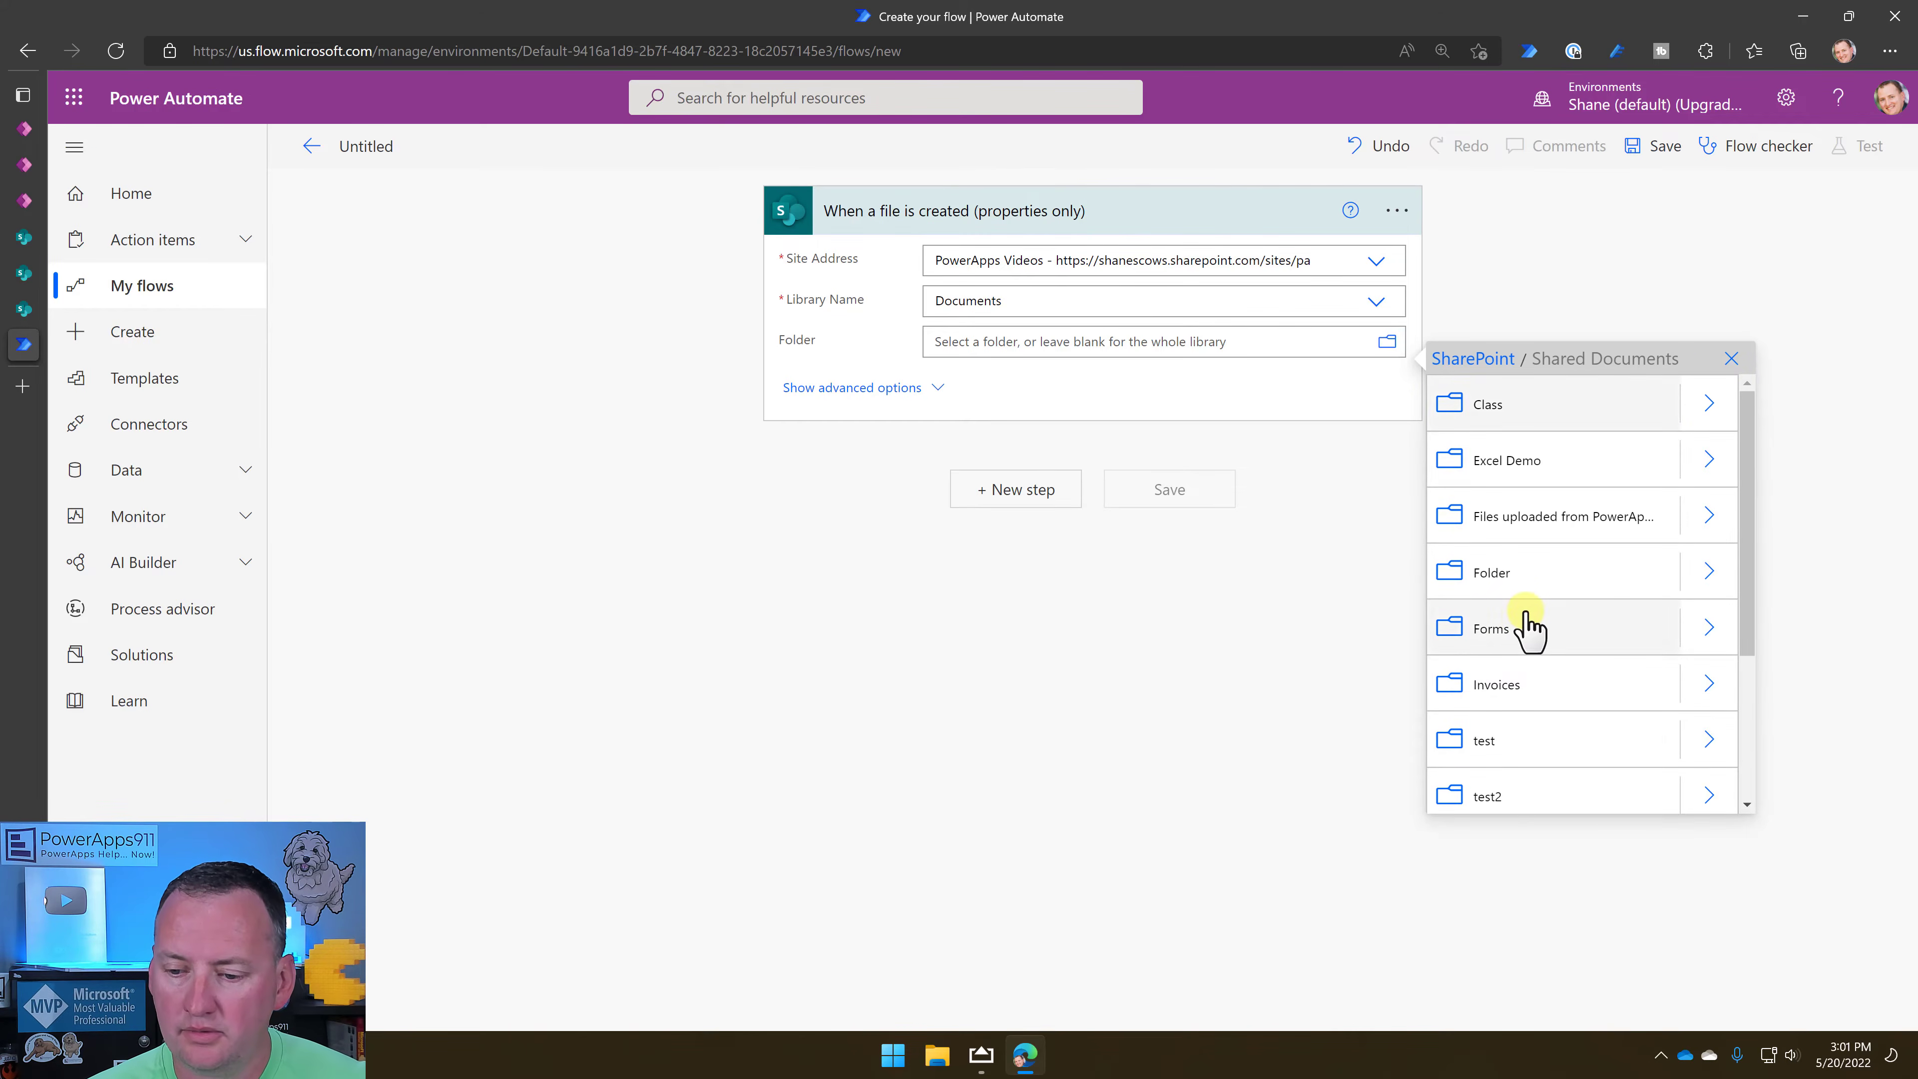
scroll(1518, 627, "down", 2)
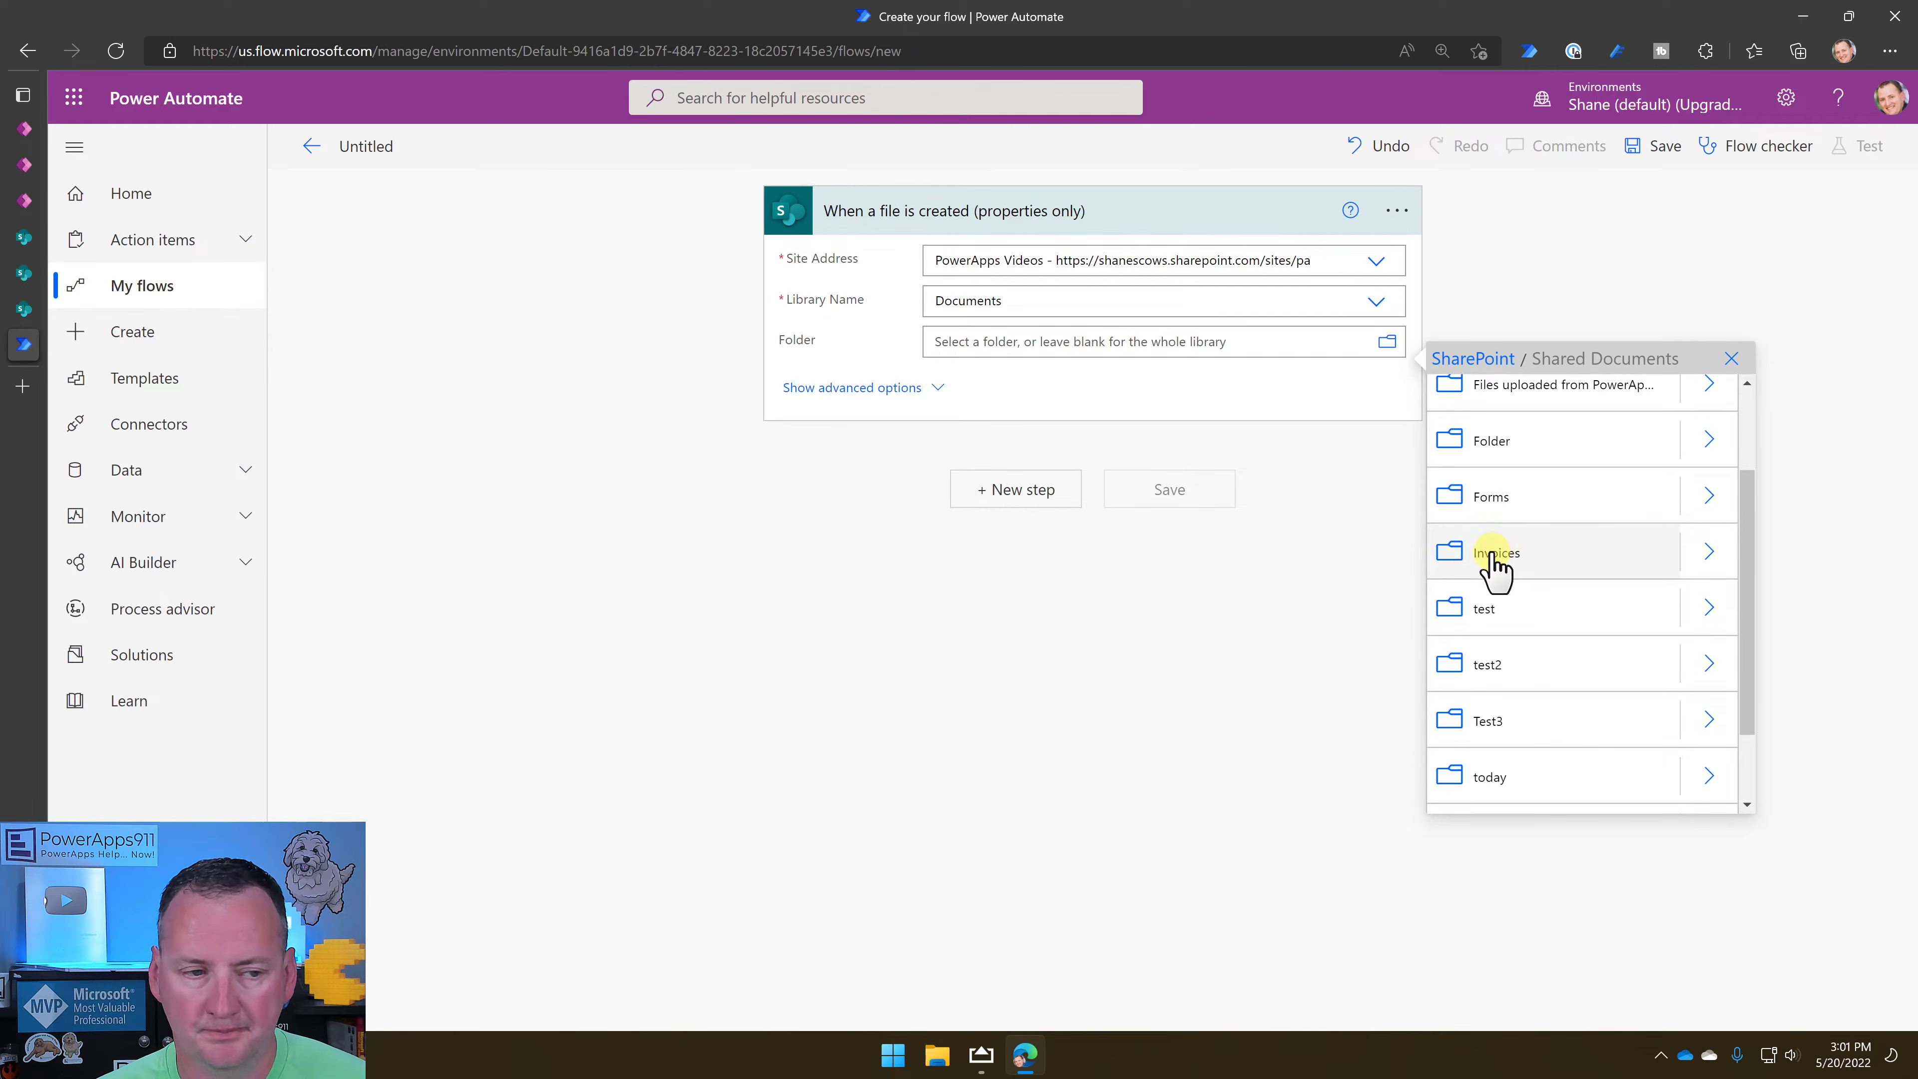
Switch to the SharePoint Documents library and create a folder named Invoices Video at its root level.
left_click(21, 240)
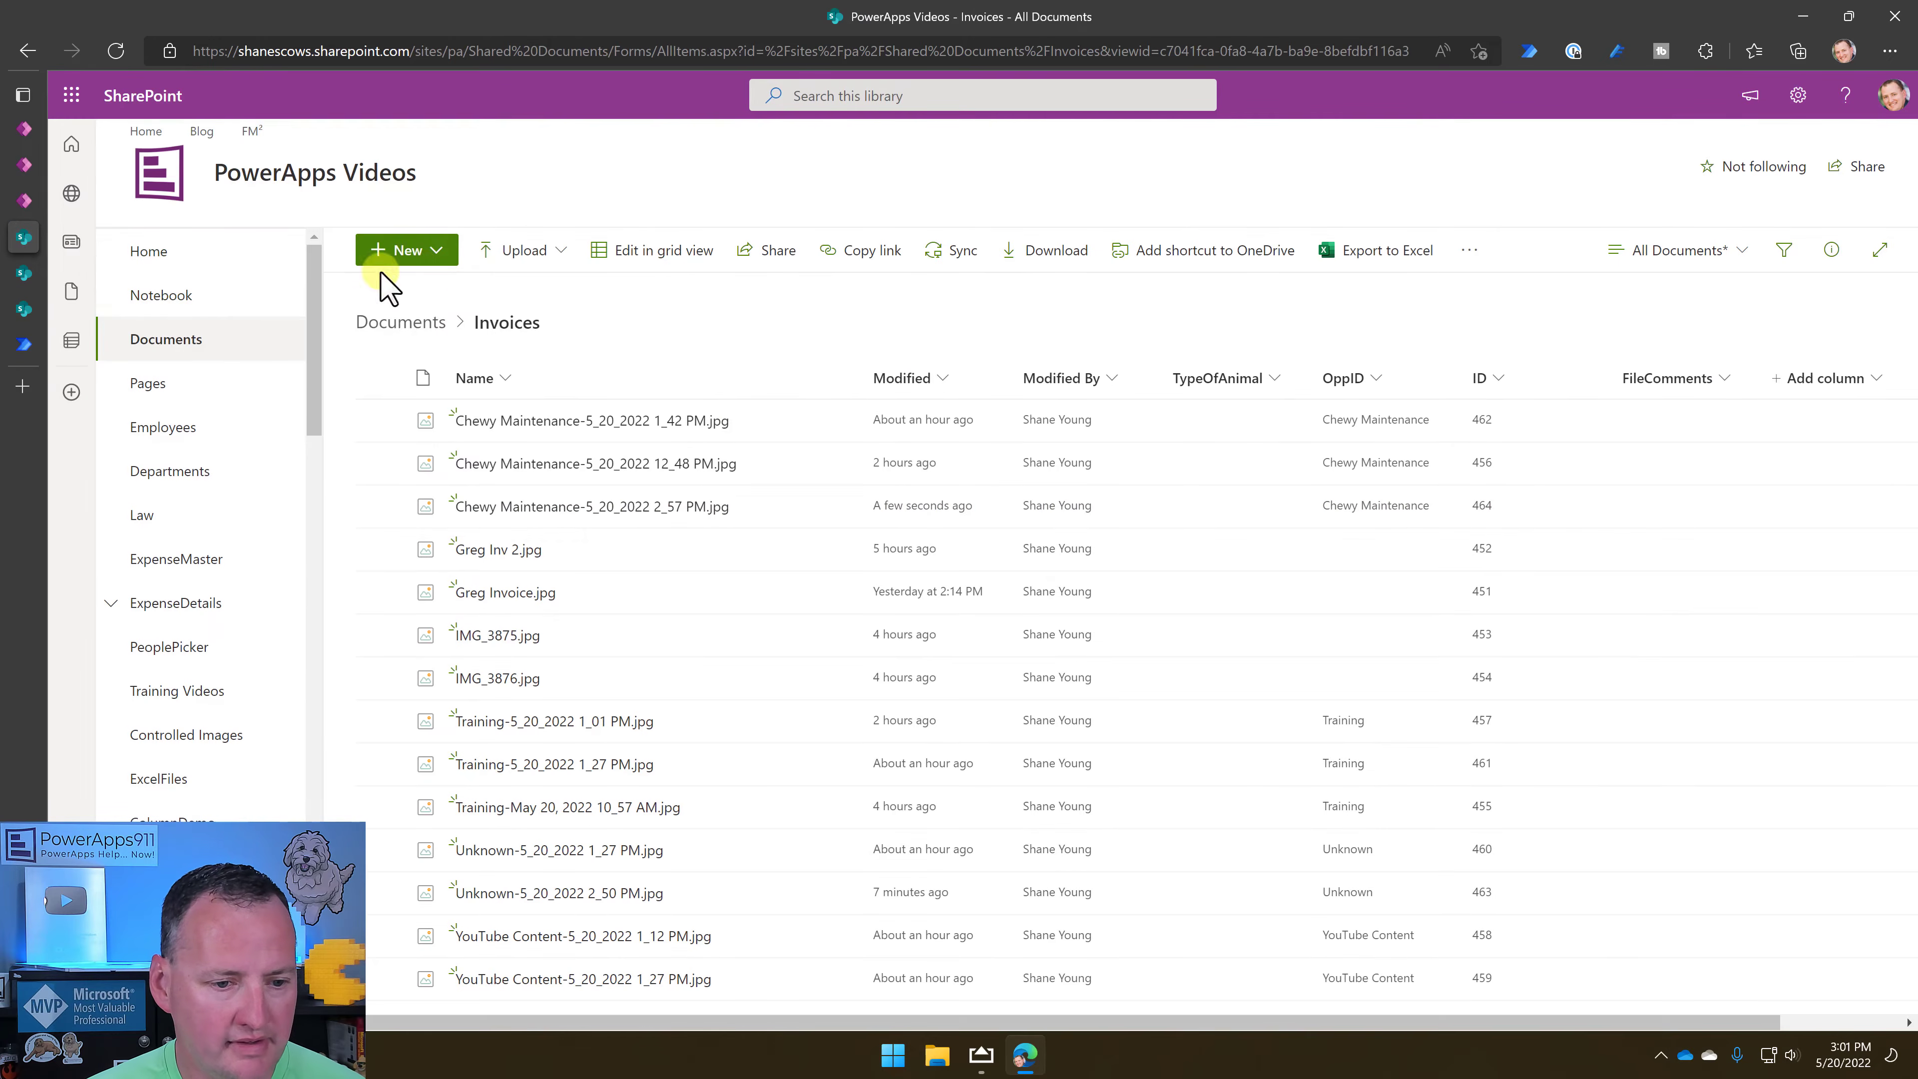
left_click(434, 344)
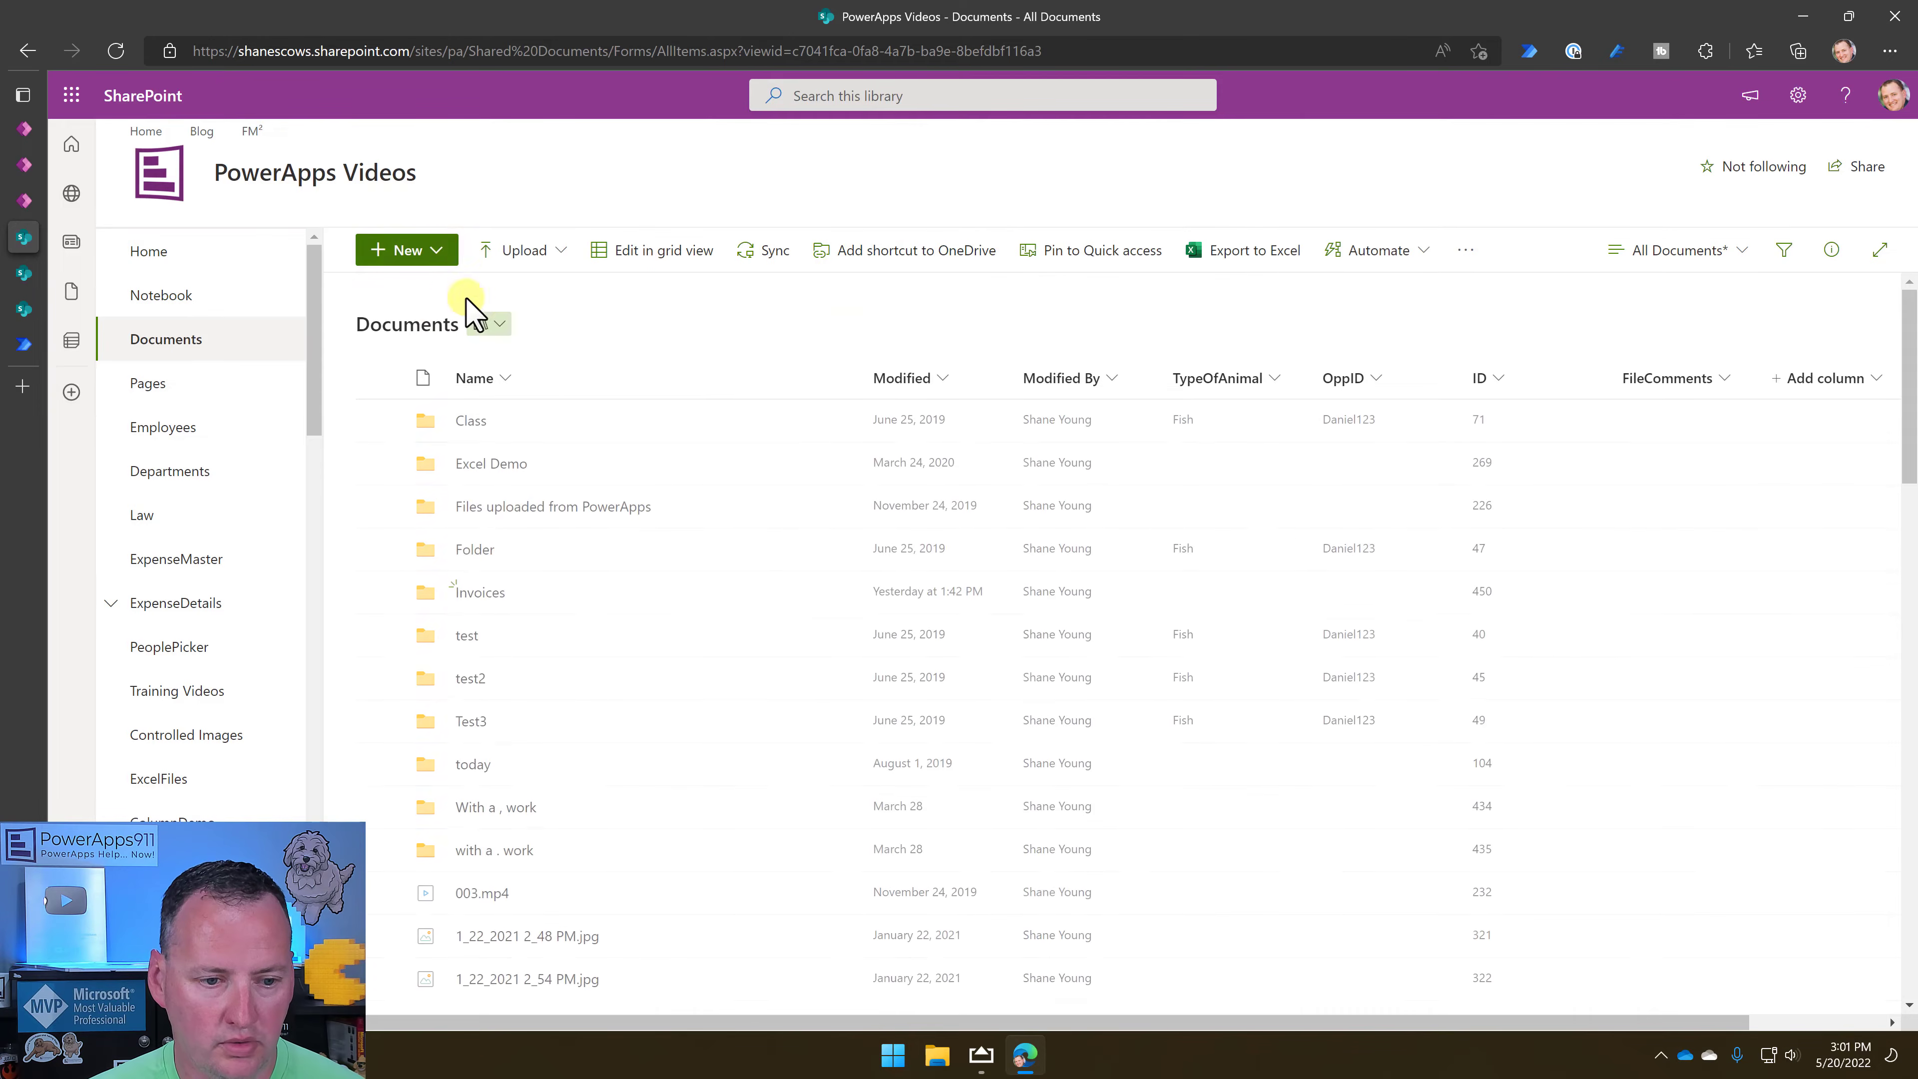
left_click(438, 255)
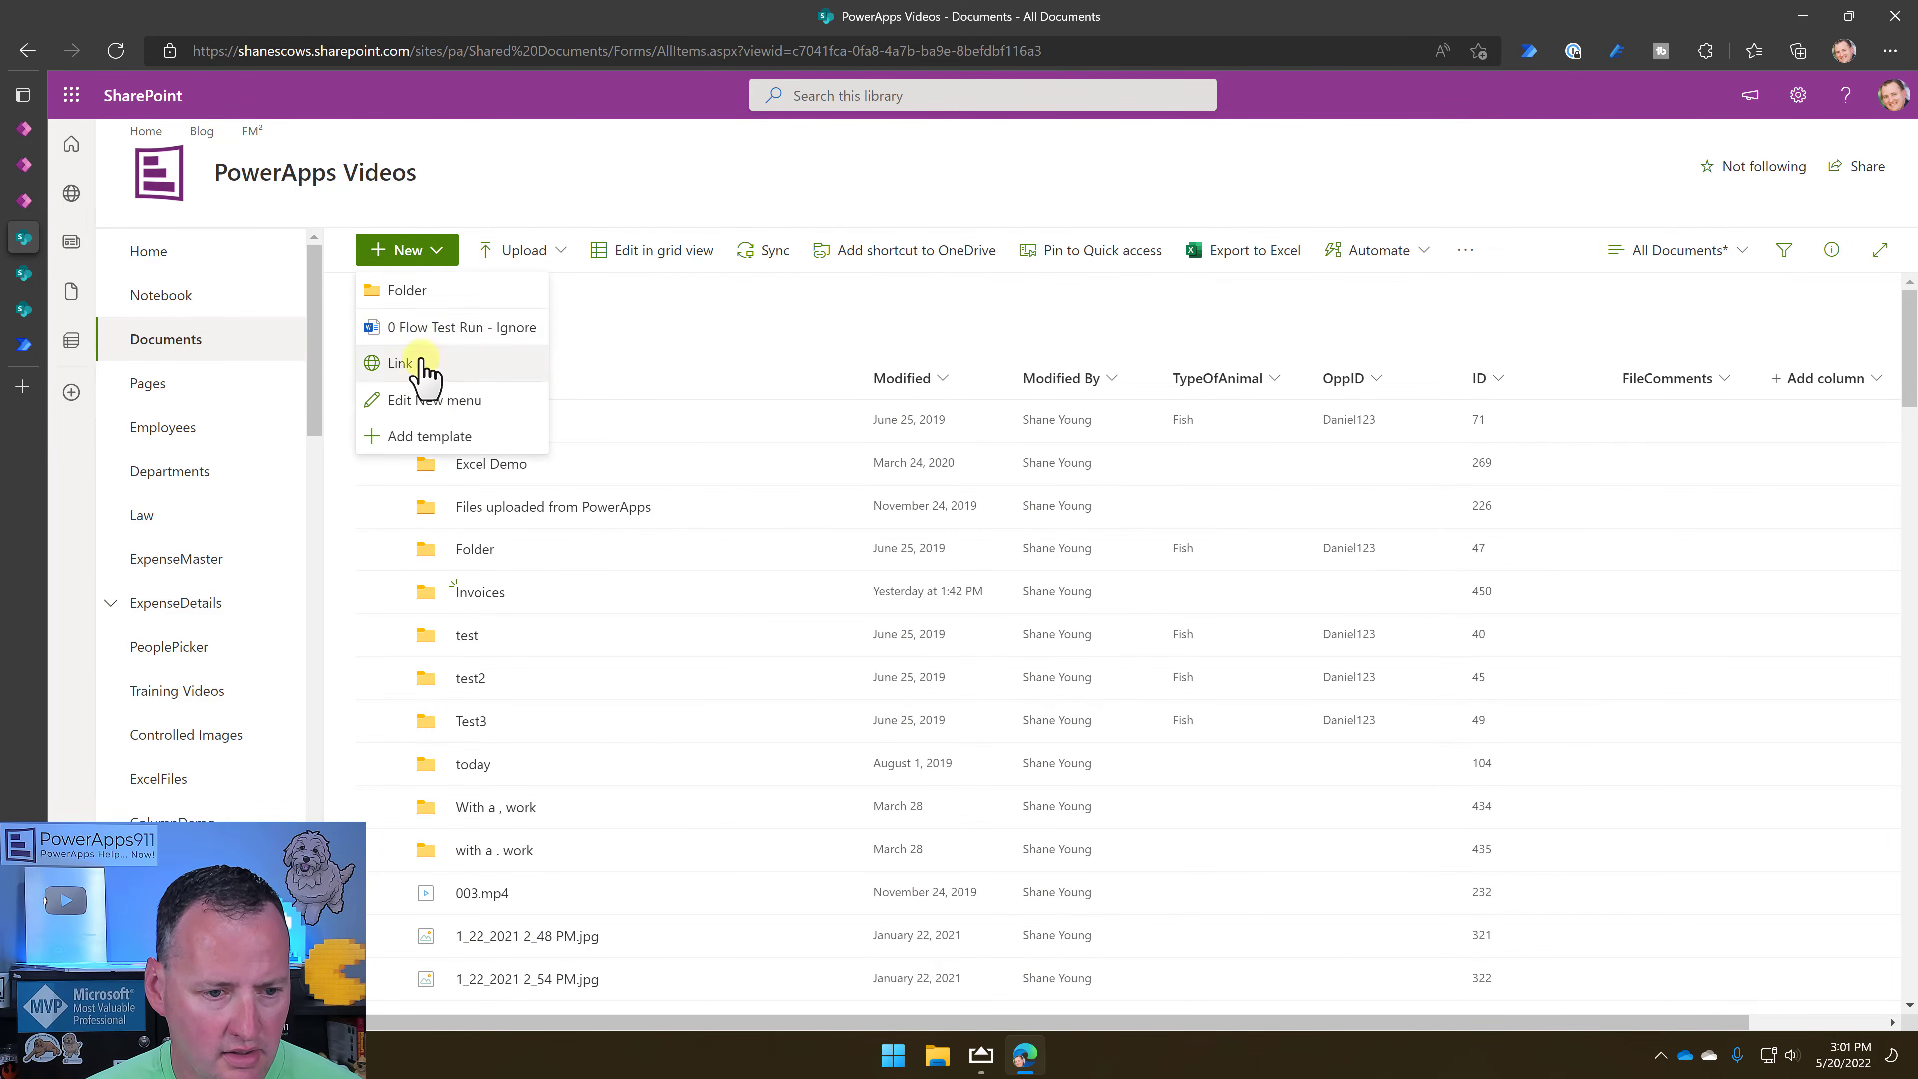
left_click(400, 289)
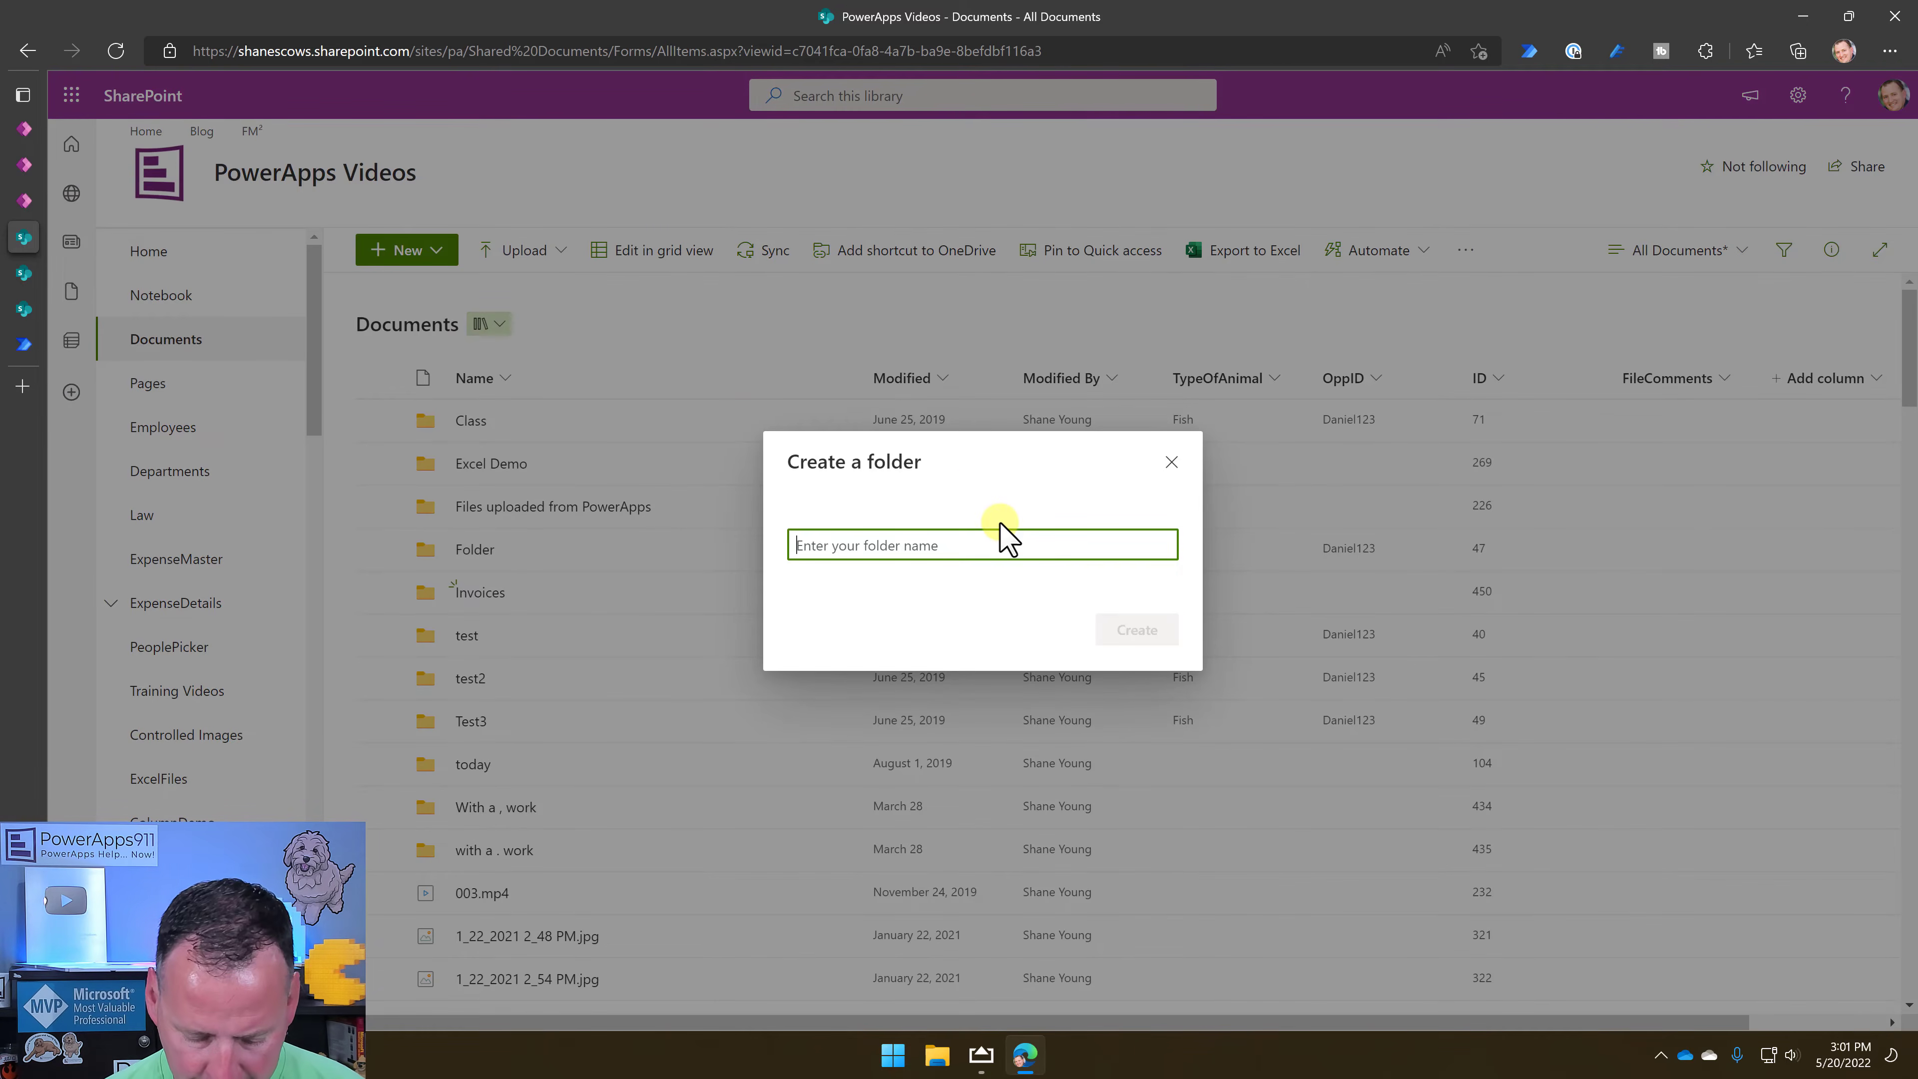
type("Invoices Video")
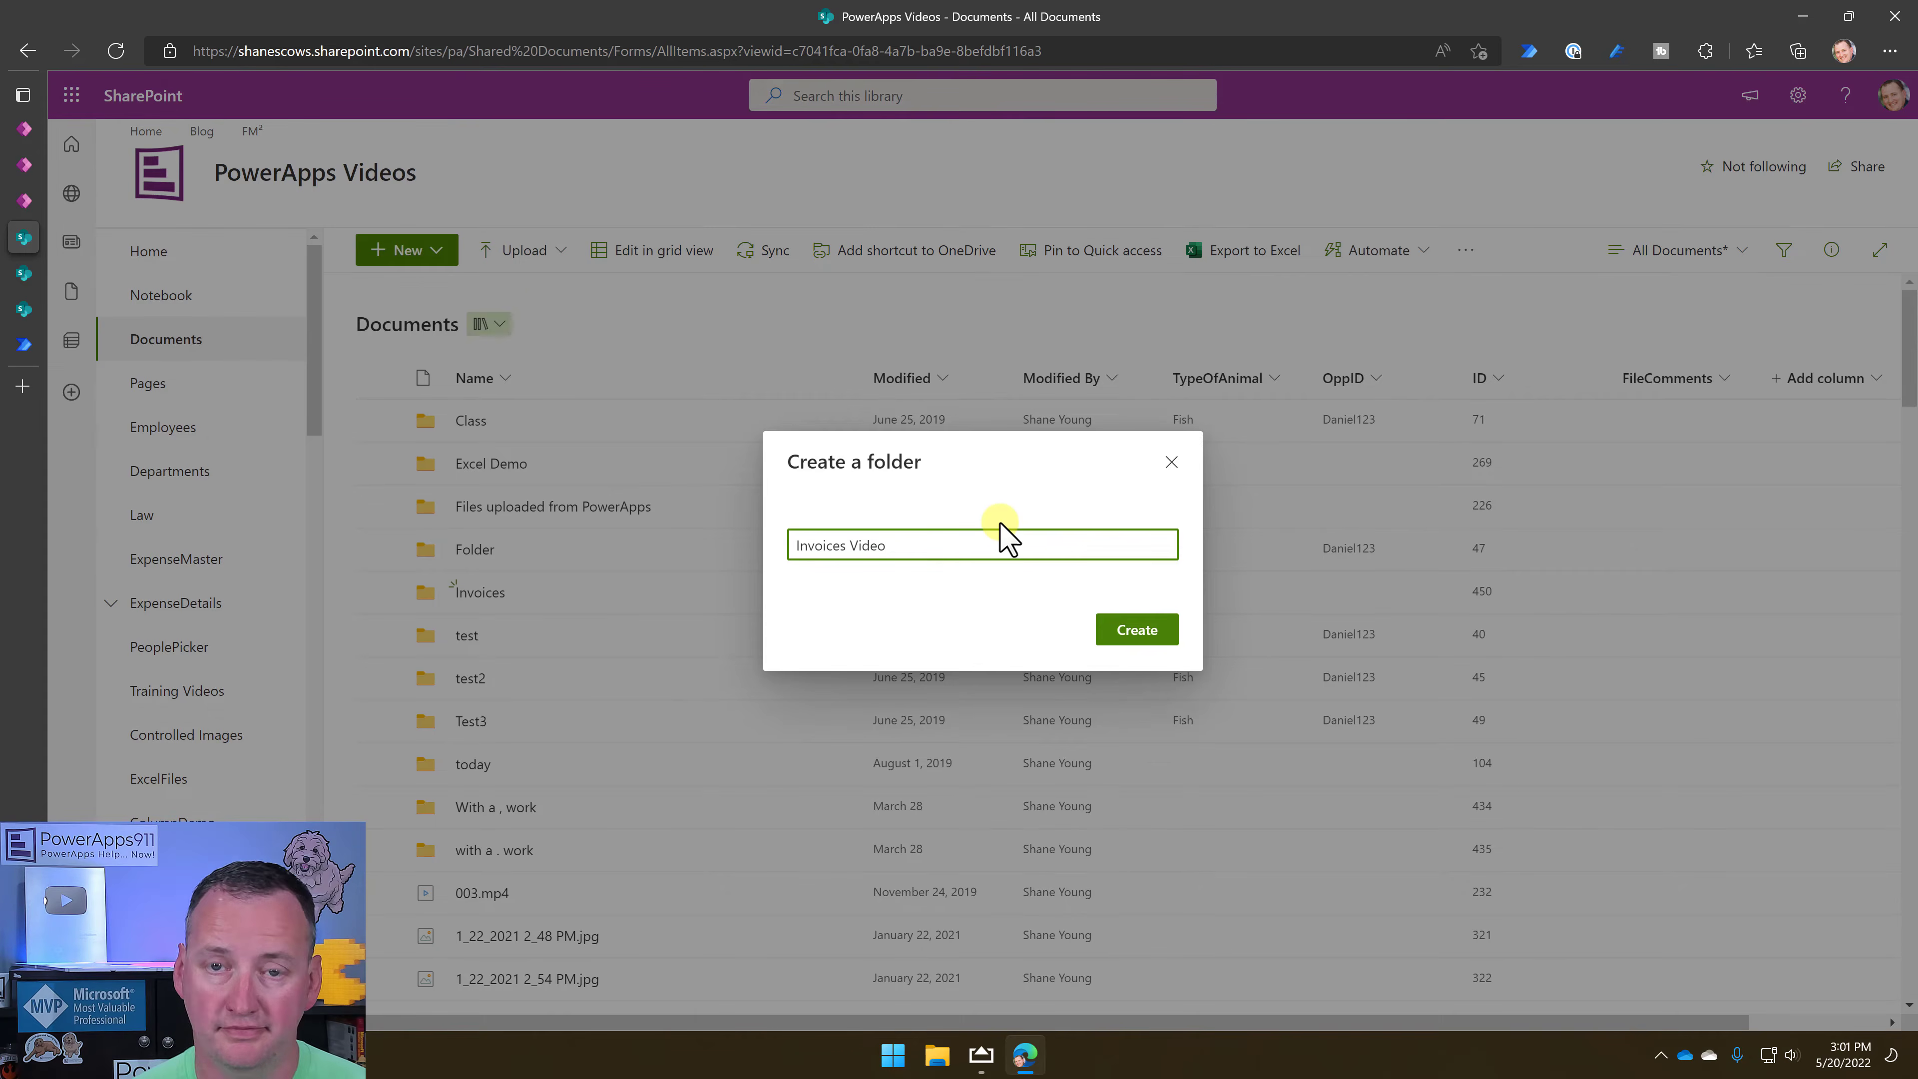
left_click(1133, 633)
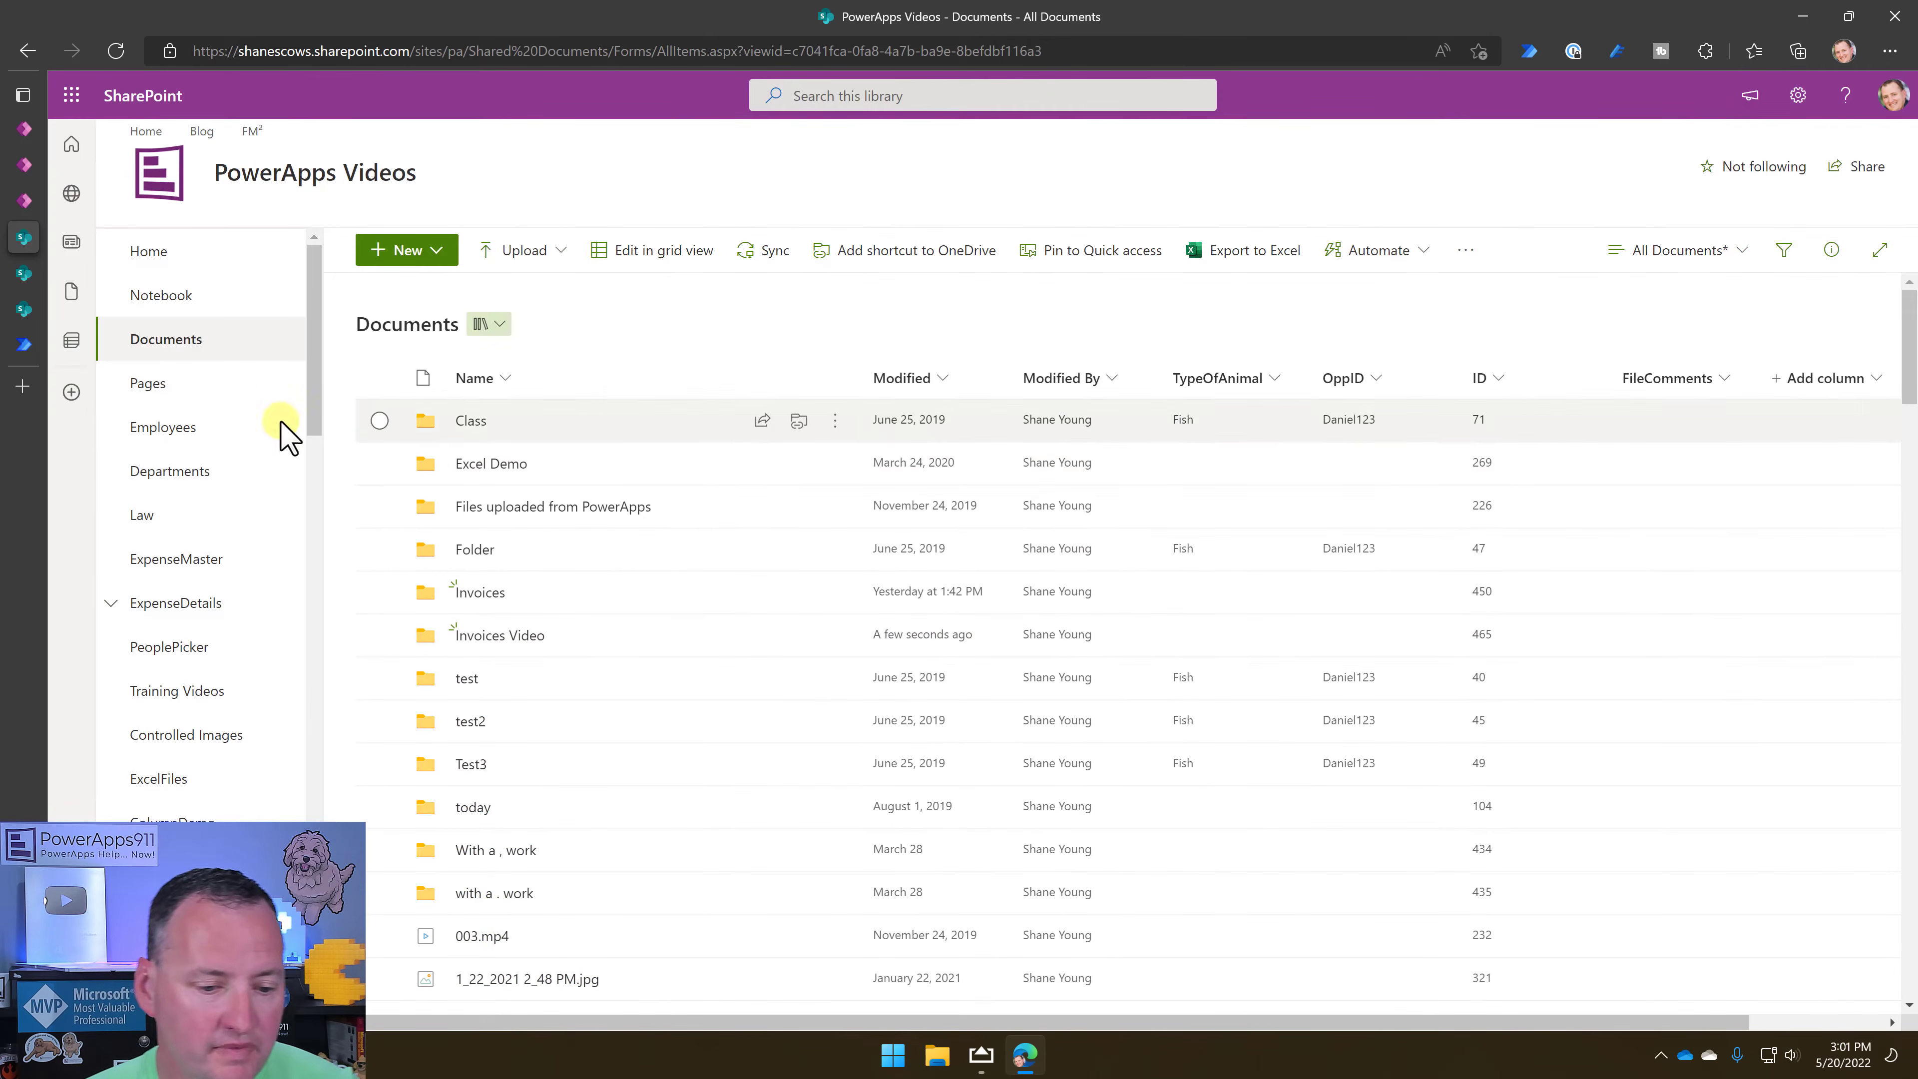
Return to the Power Automate flow, reload the trigger's folder choices and select Invoices Video inside Shared Documents.
left_click(13, 279)
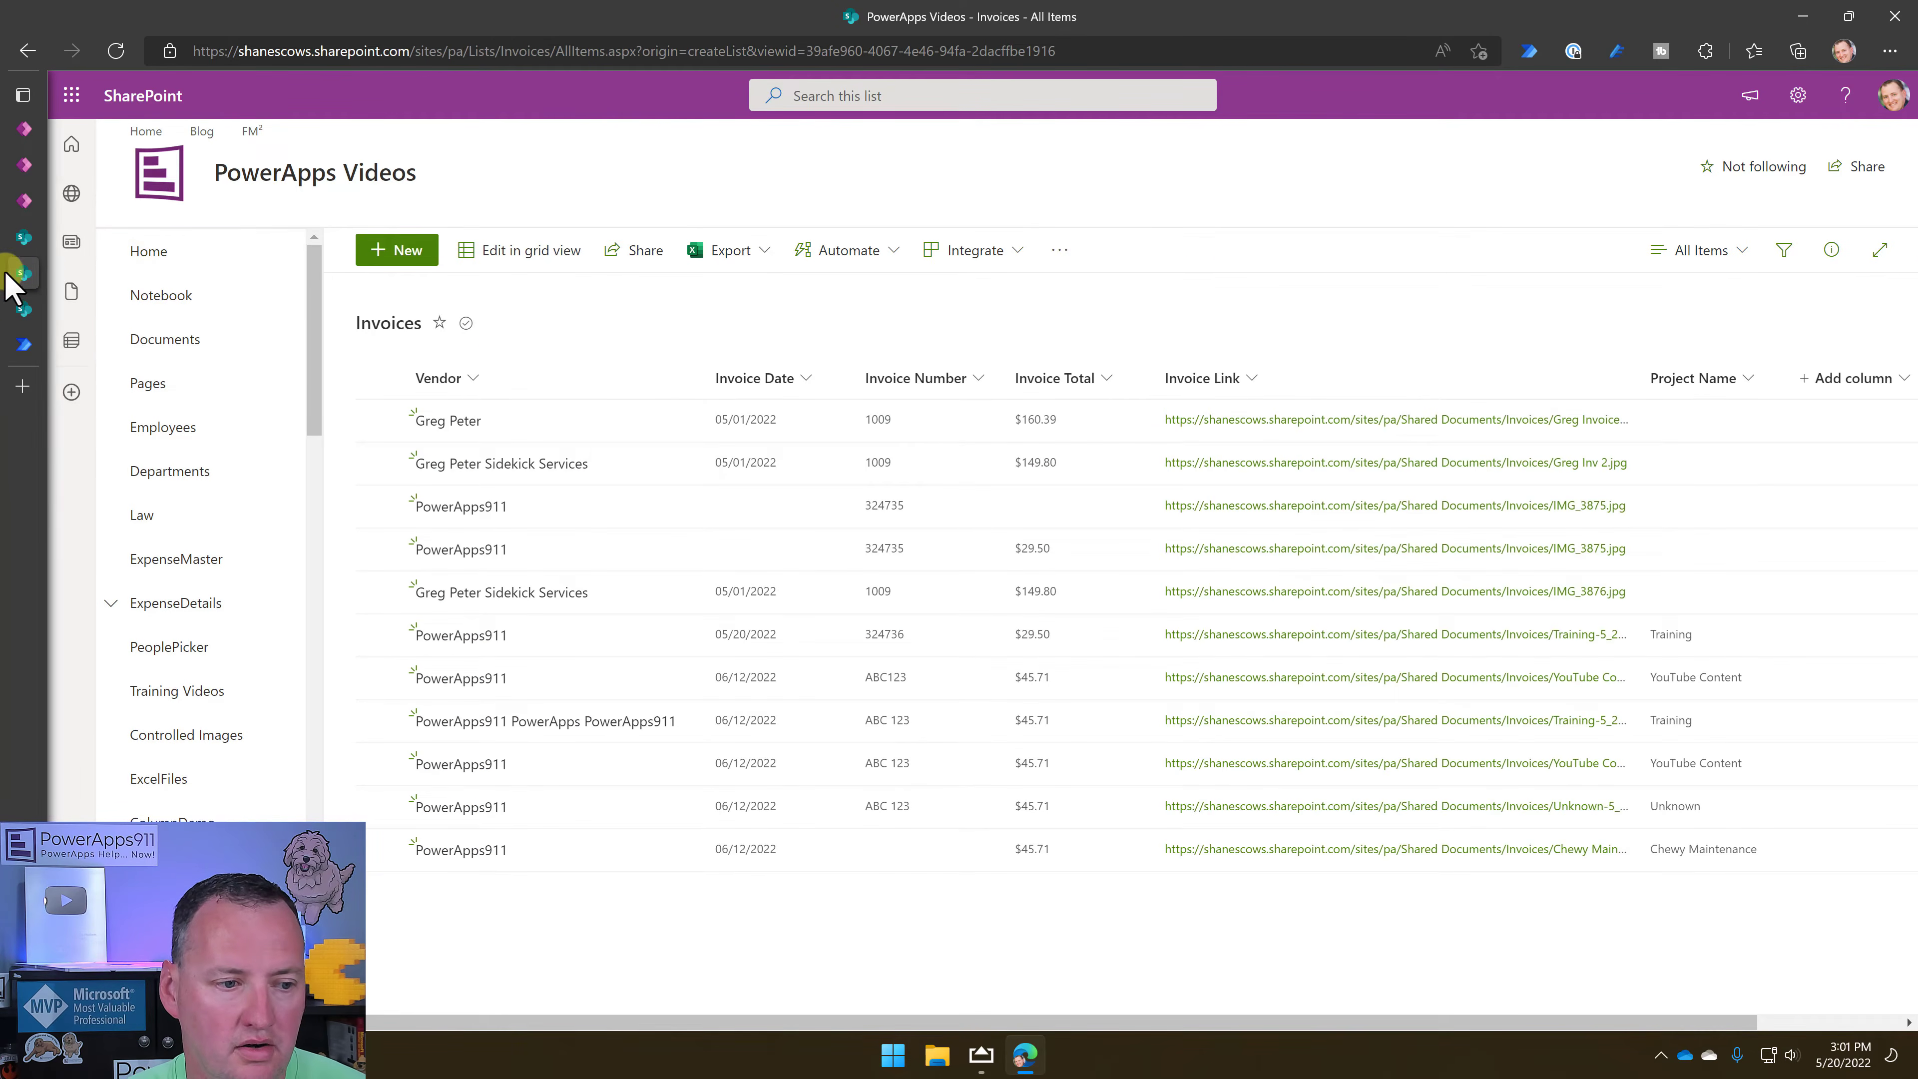
left_click(27, 343)
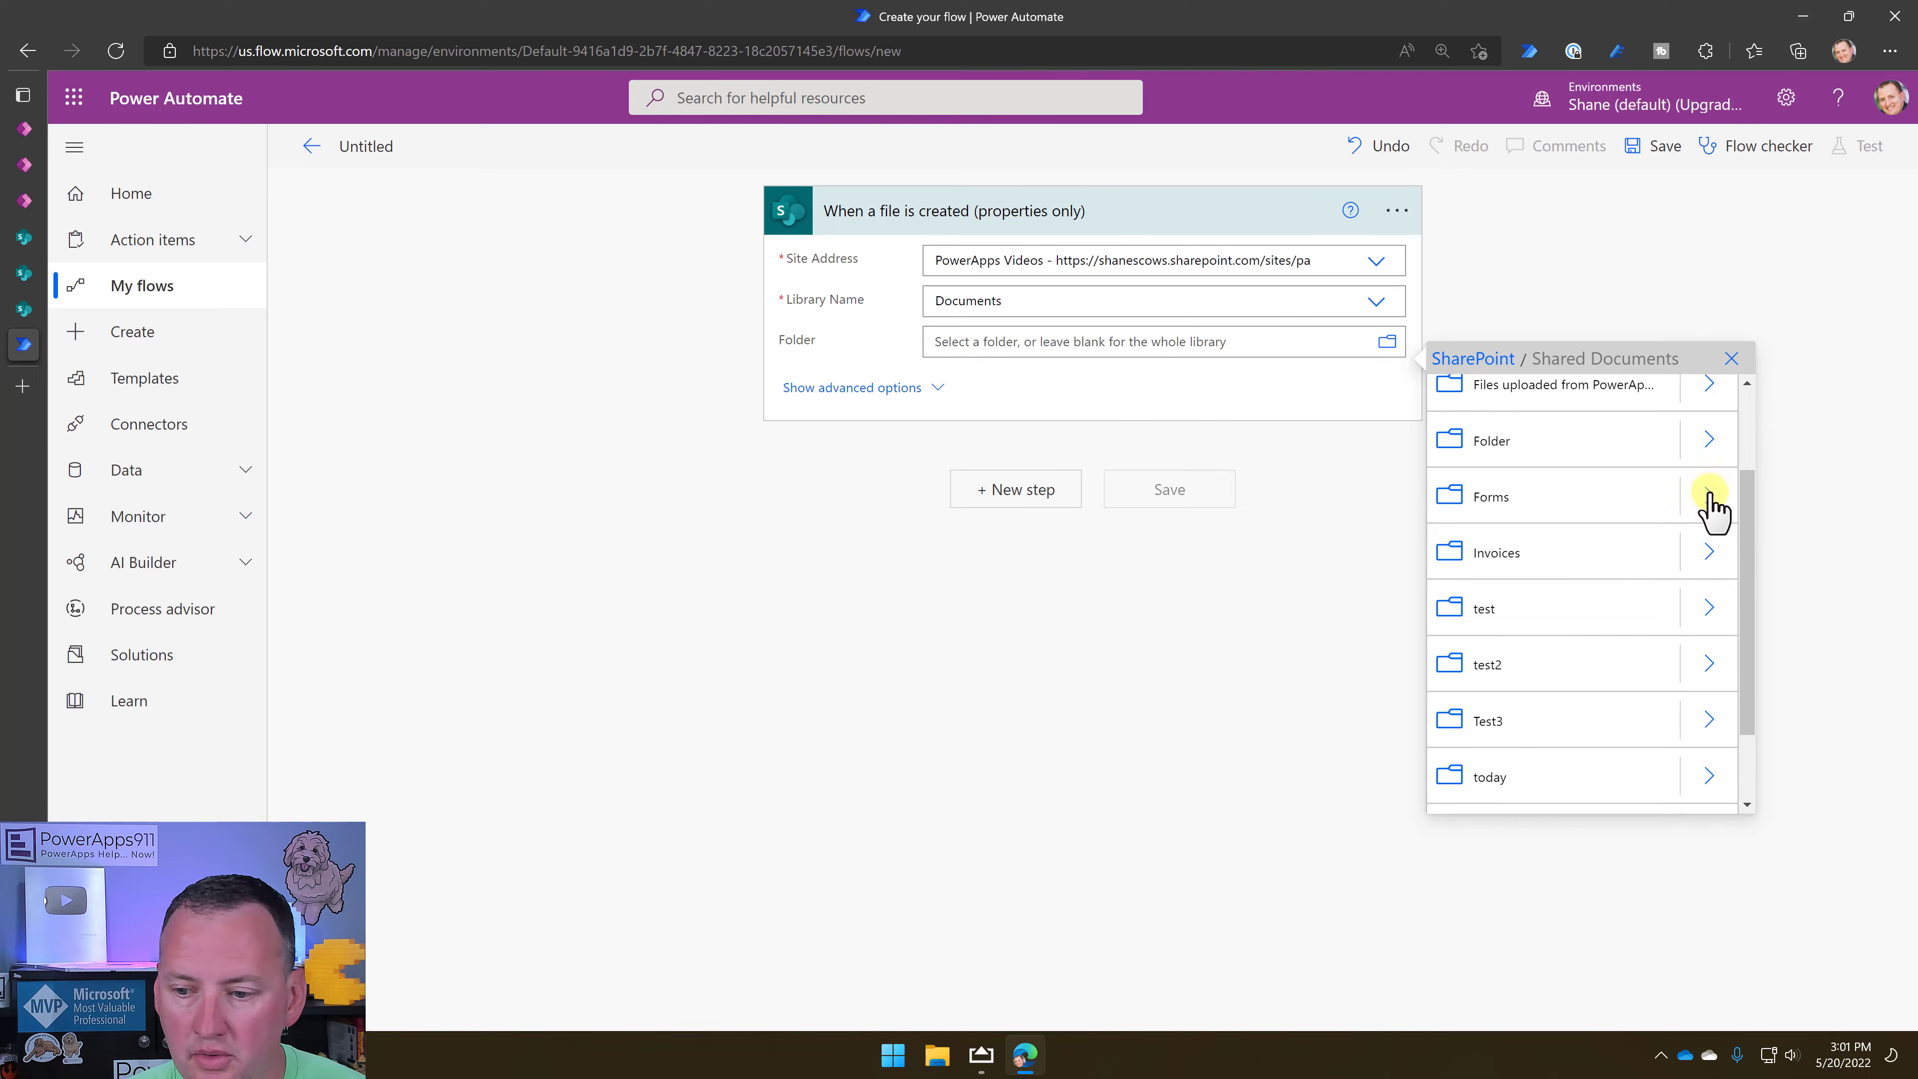
left_click(1731, 360)
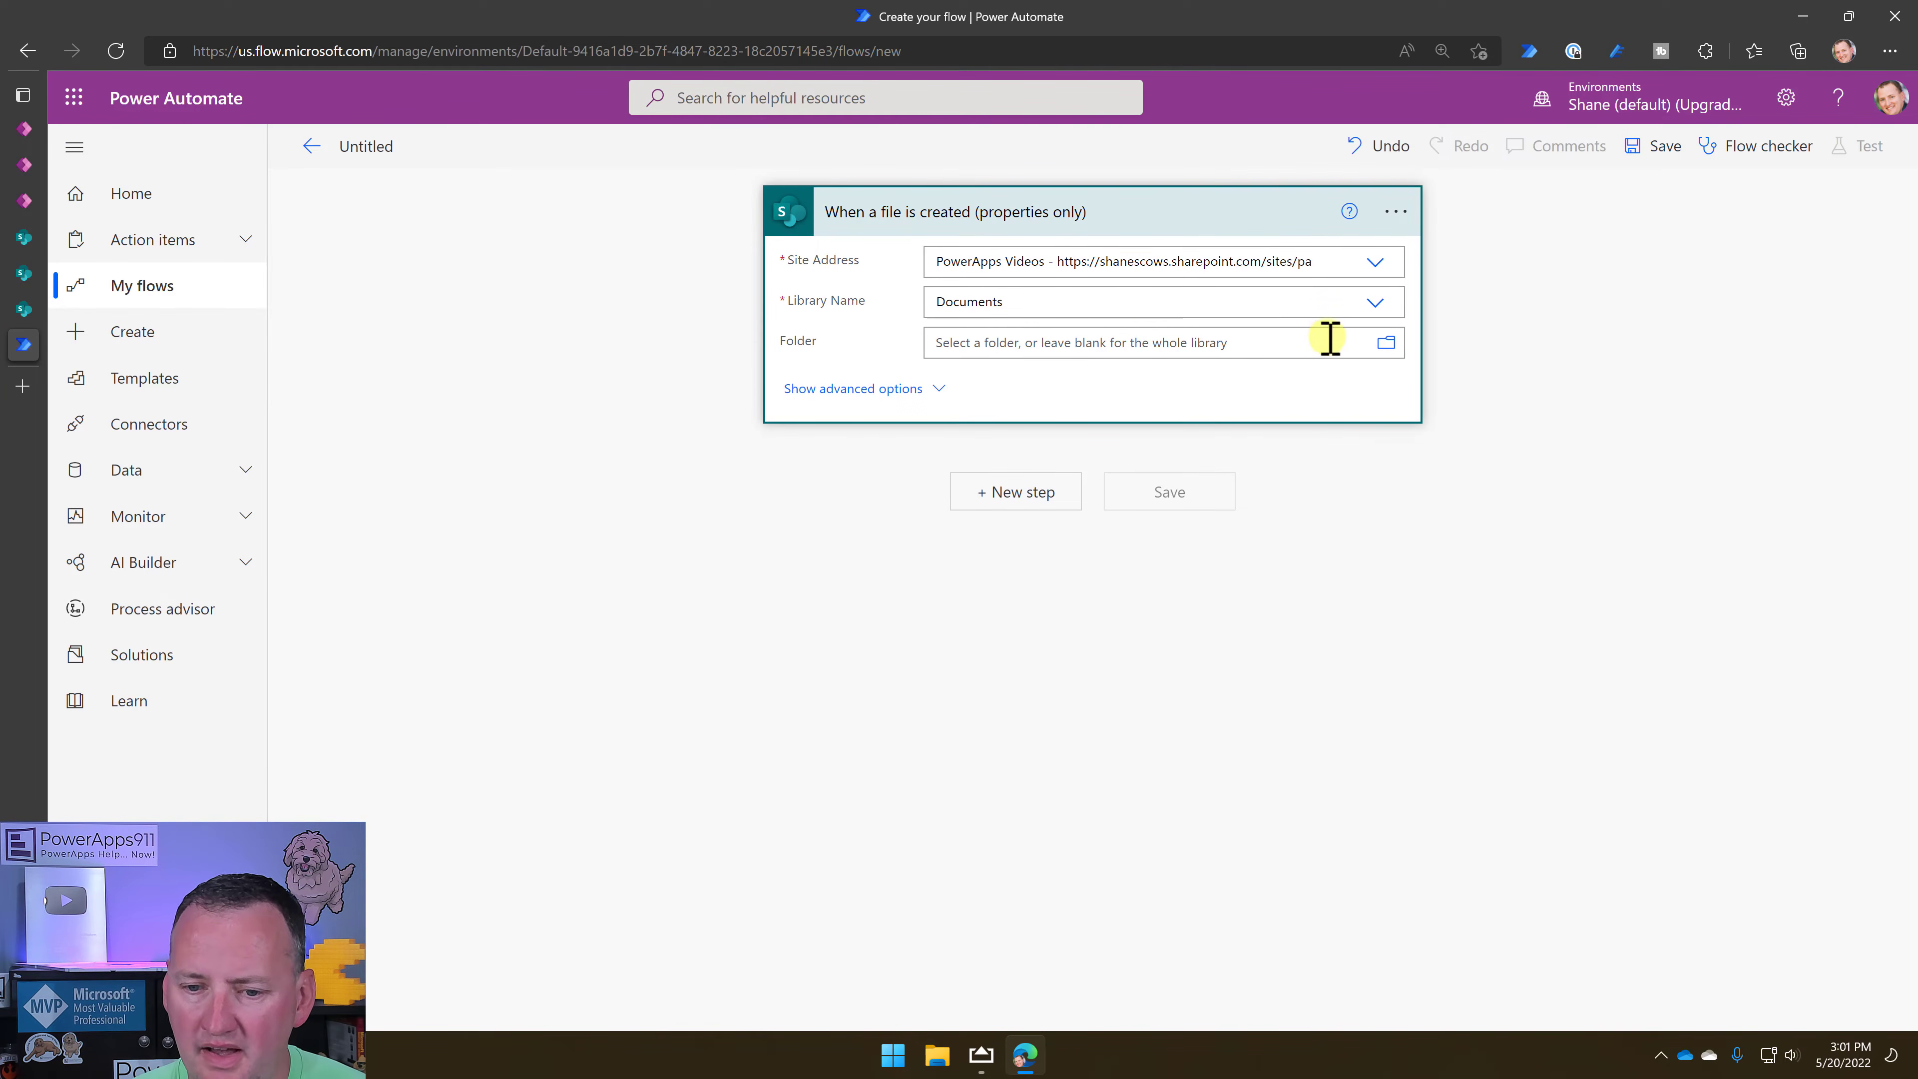
left_click(1385, 345)
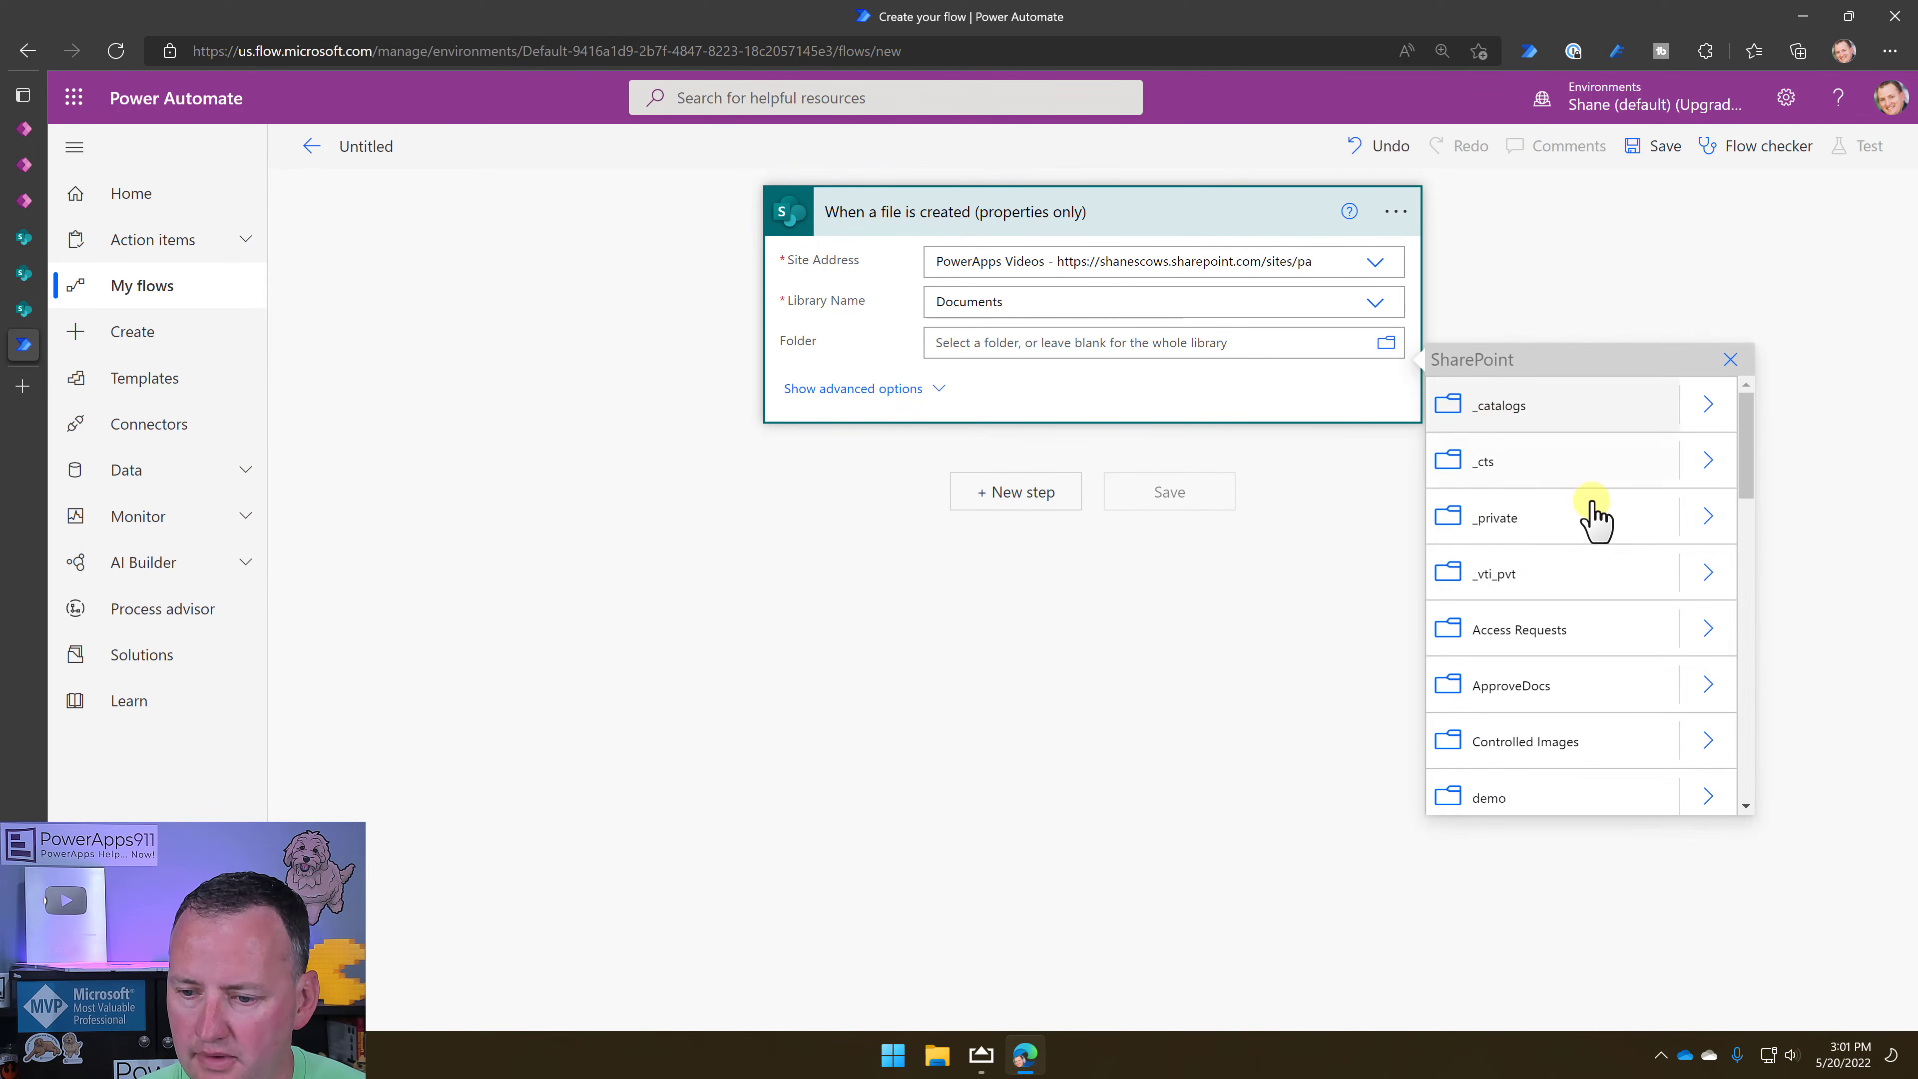
scroll(1578, 580, "down", 2)
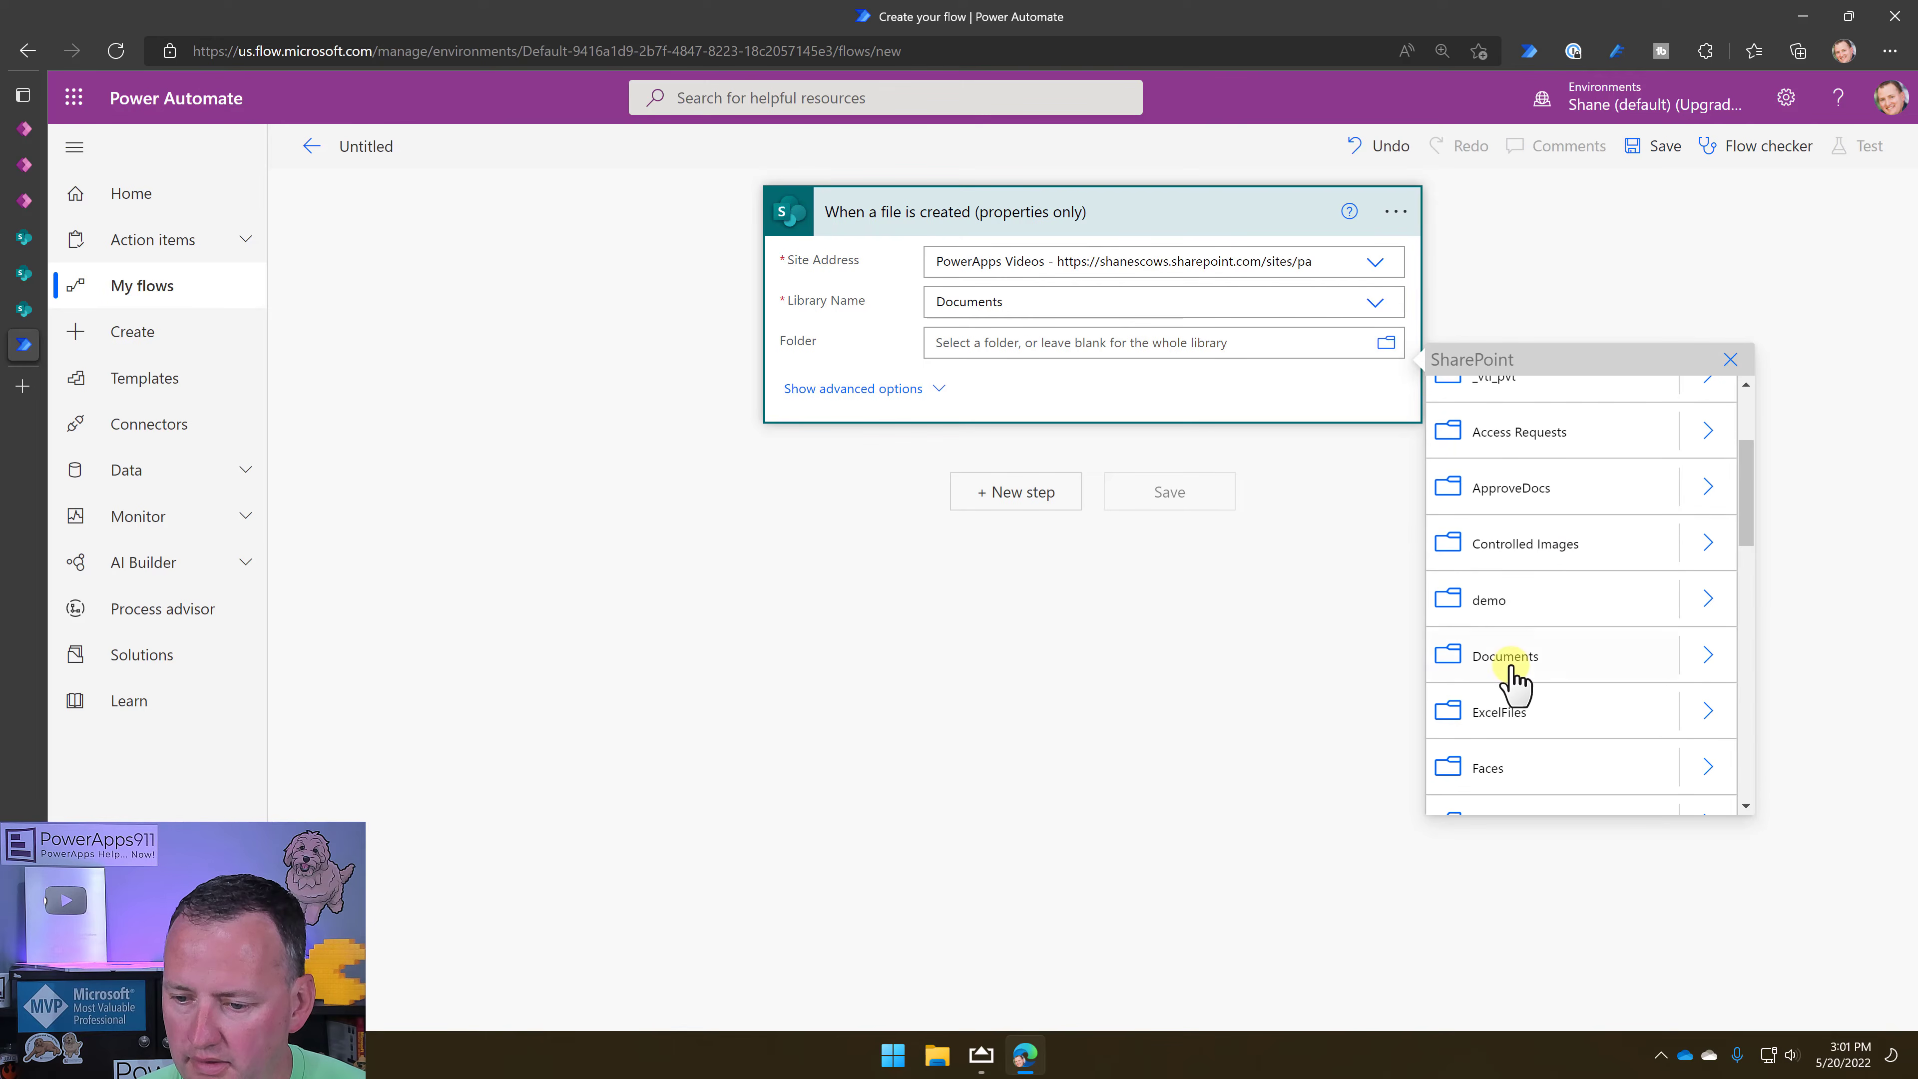
scroll(1656, 651, "down", 5)
scroll(1657, 651, "down", 1)
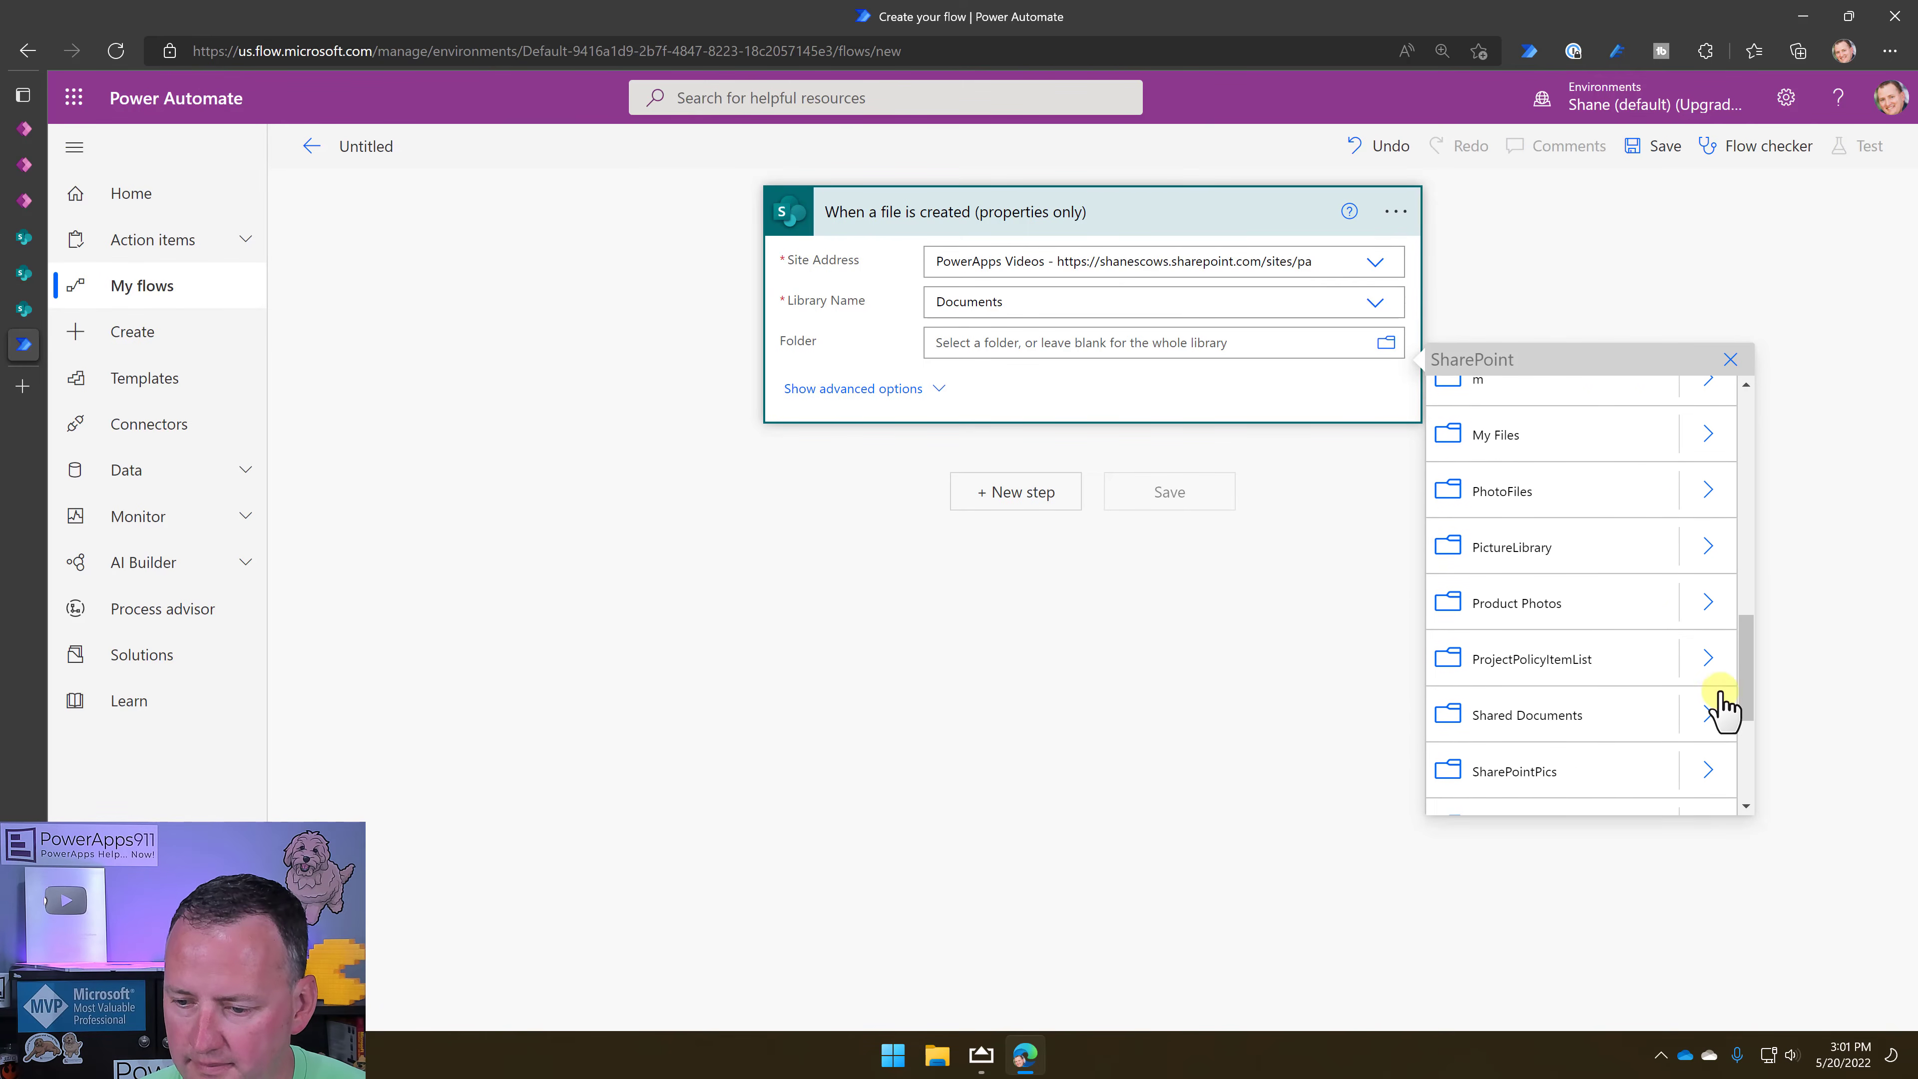
left_click(1704, 729)
scroll(1519, 565, "down", 2)
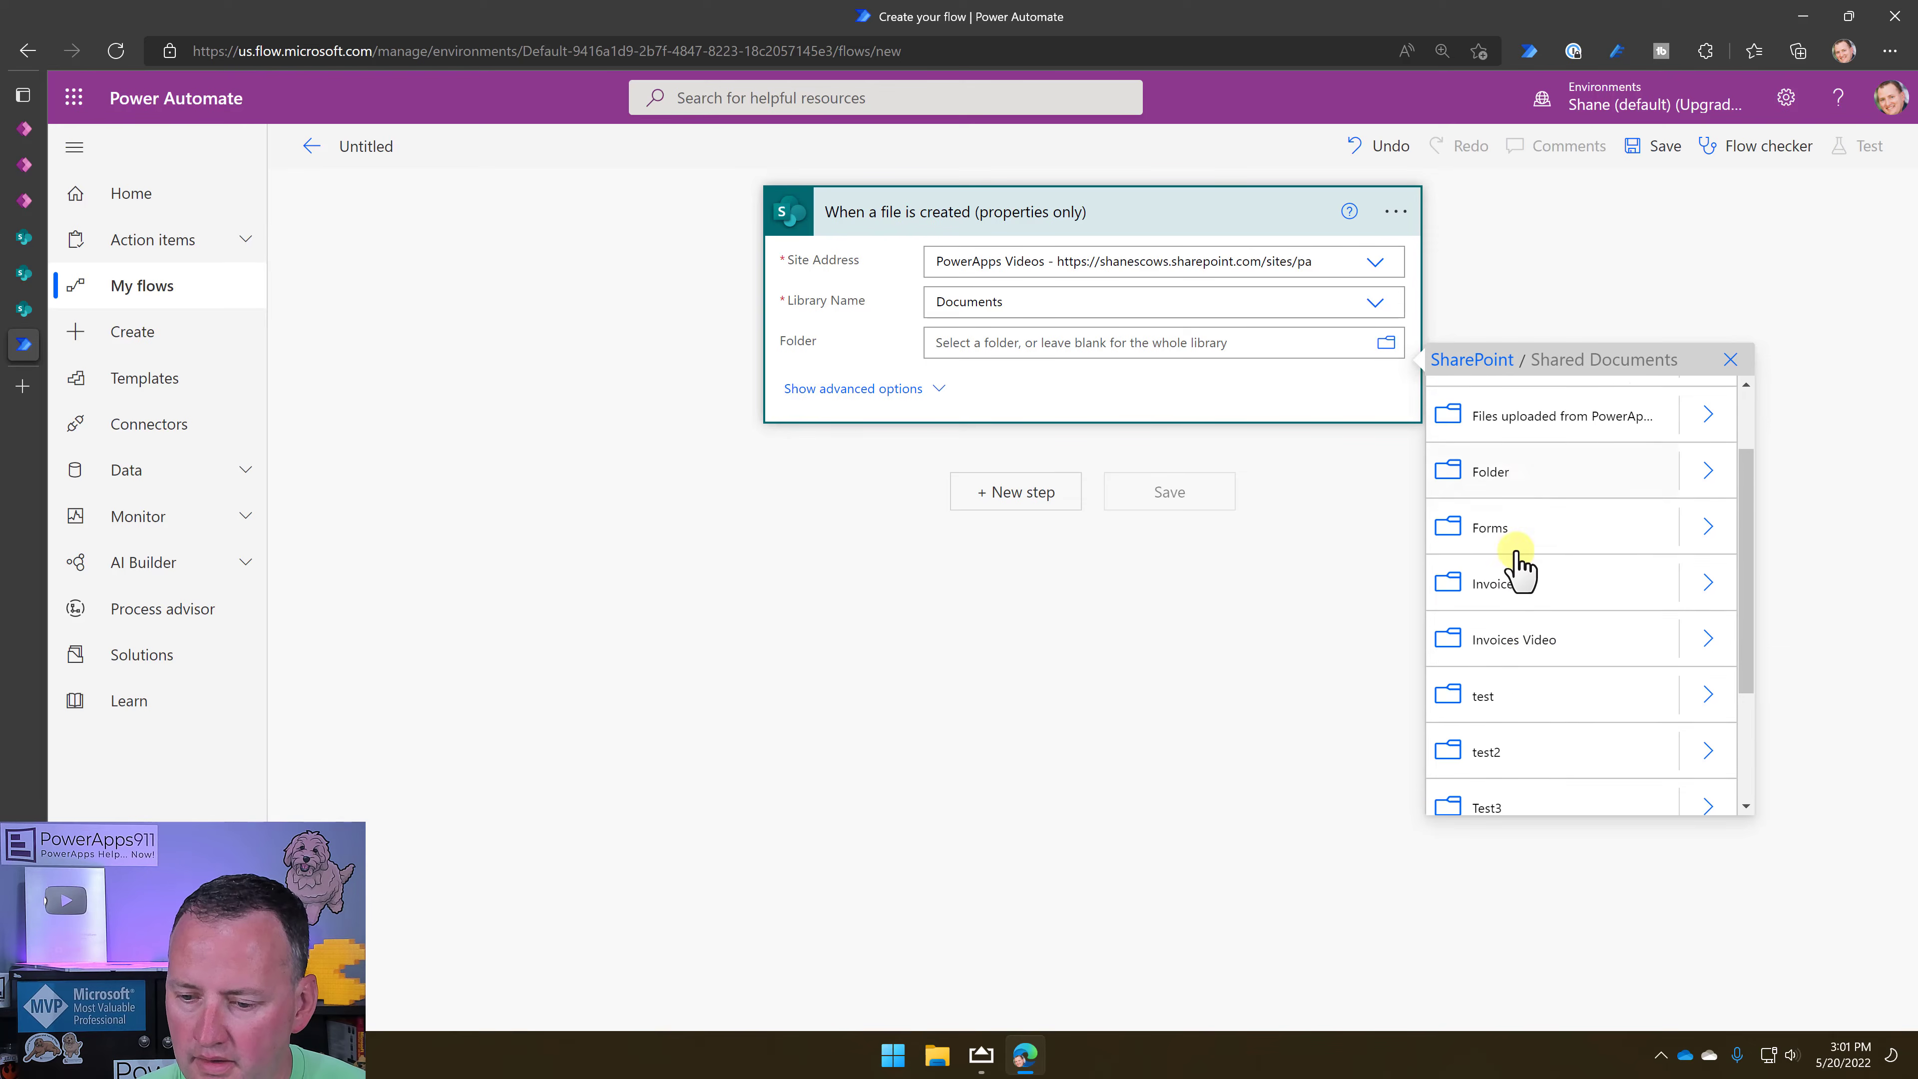
left_click(1514, 615)
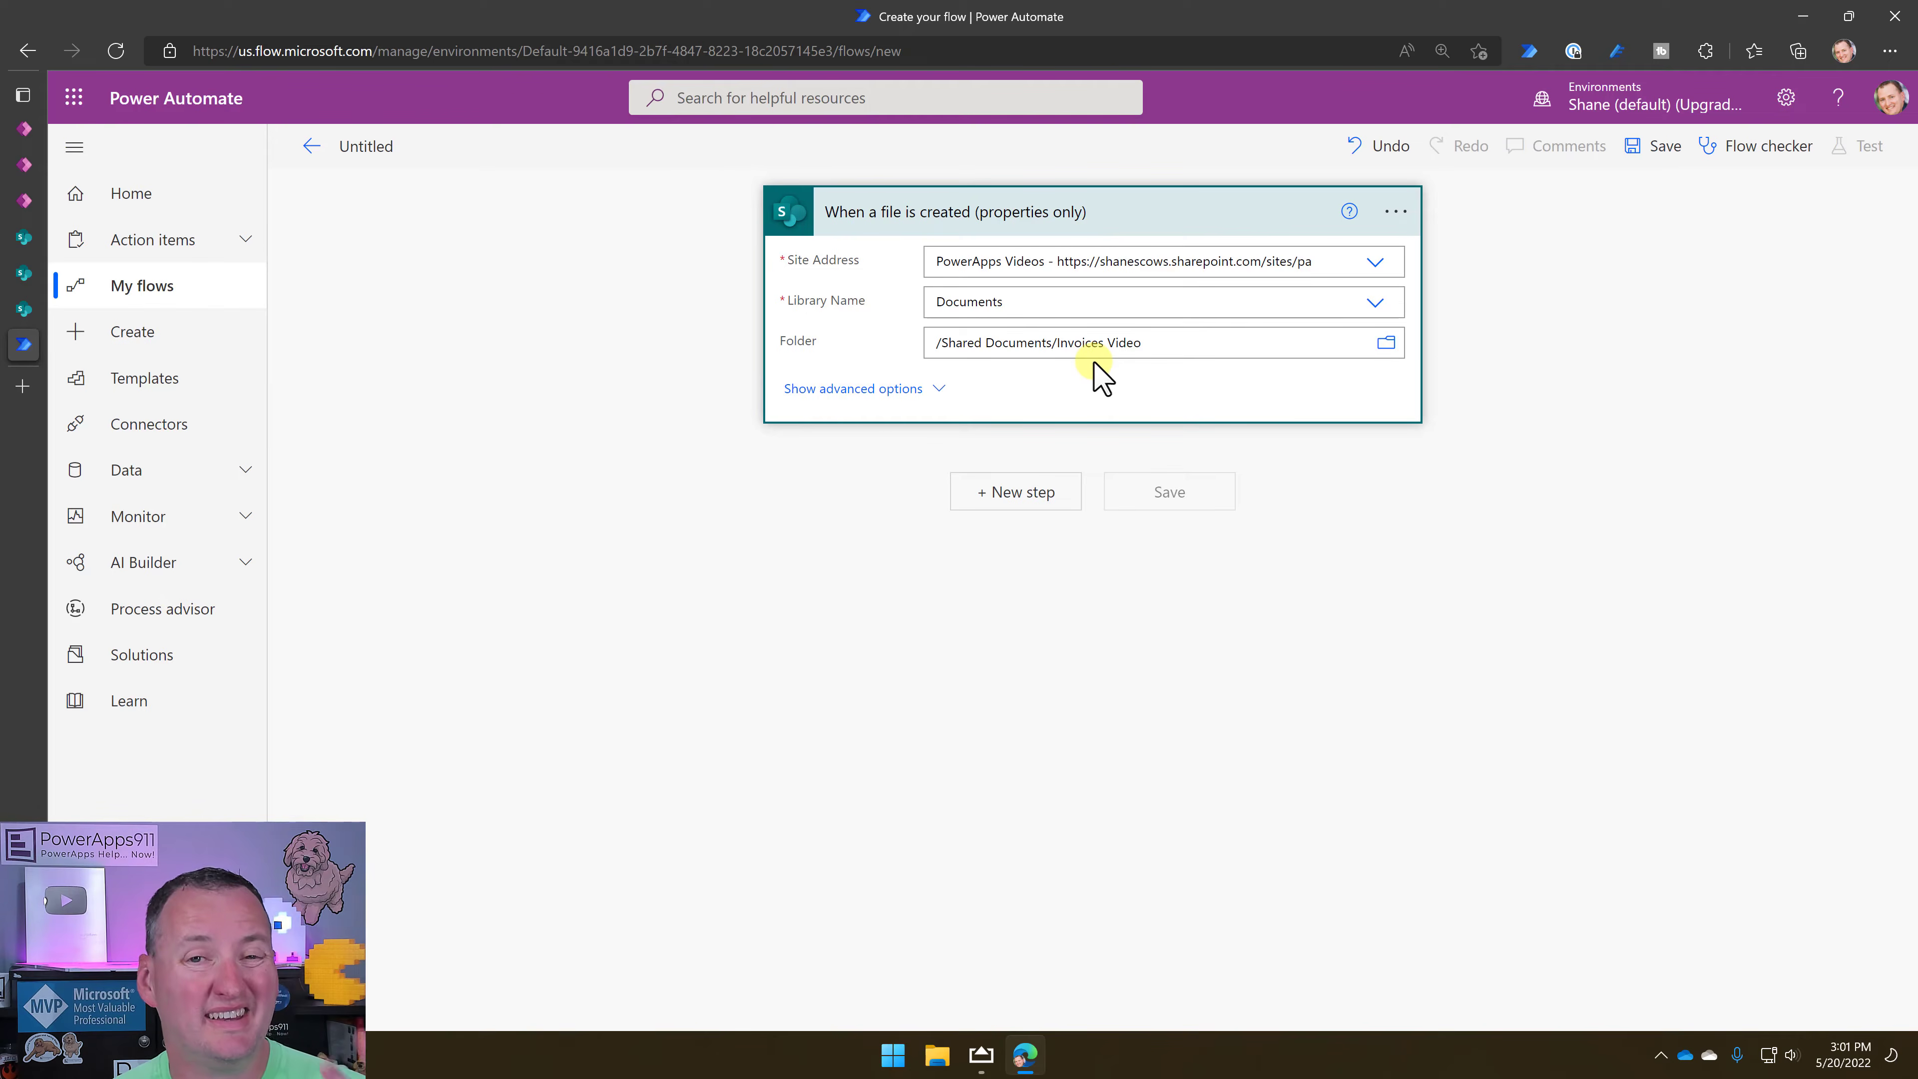
Add SharePoint's Get file content action after the trigger.
left_click(1015, 495)
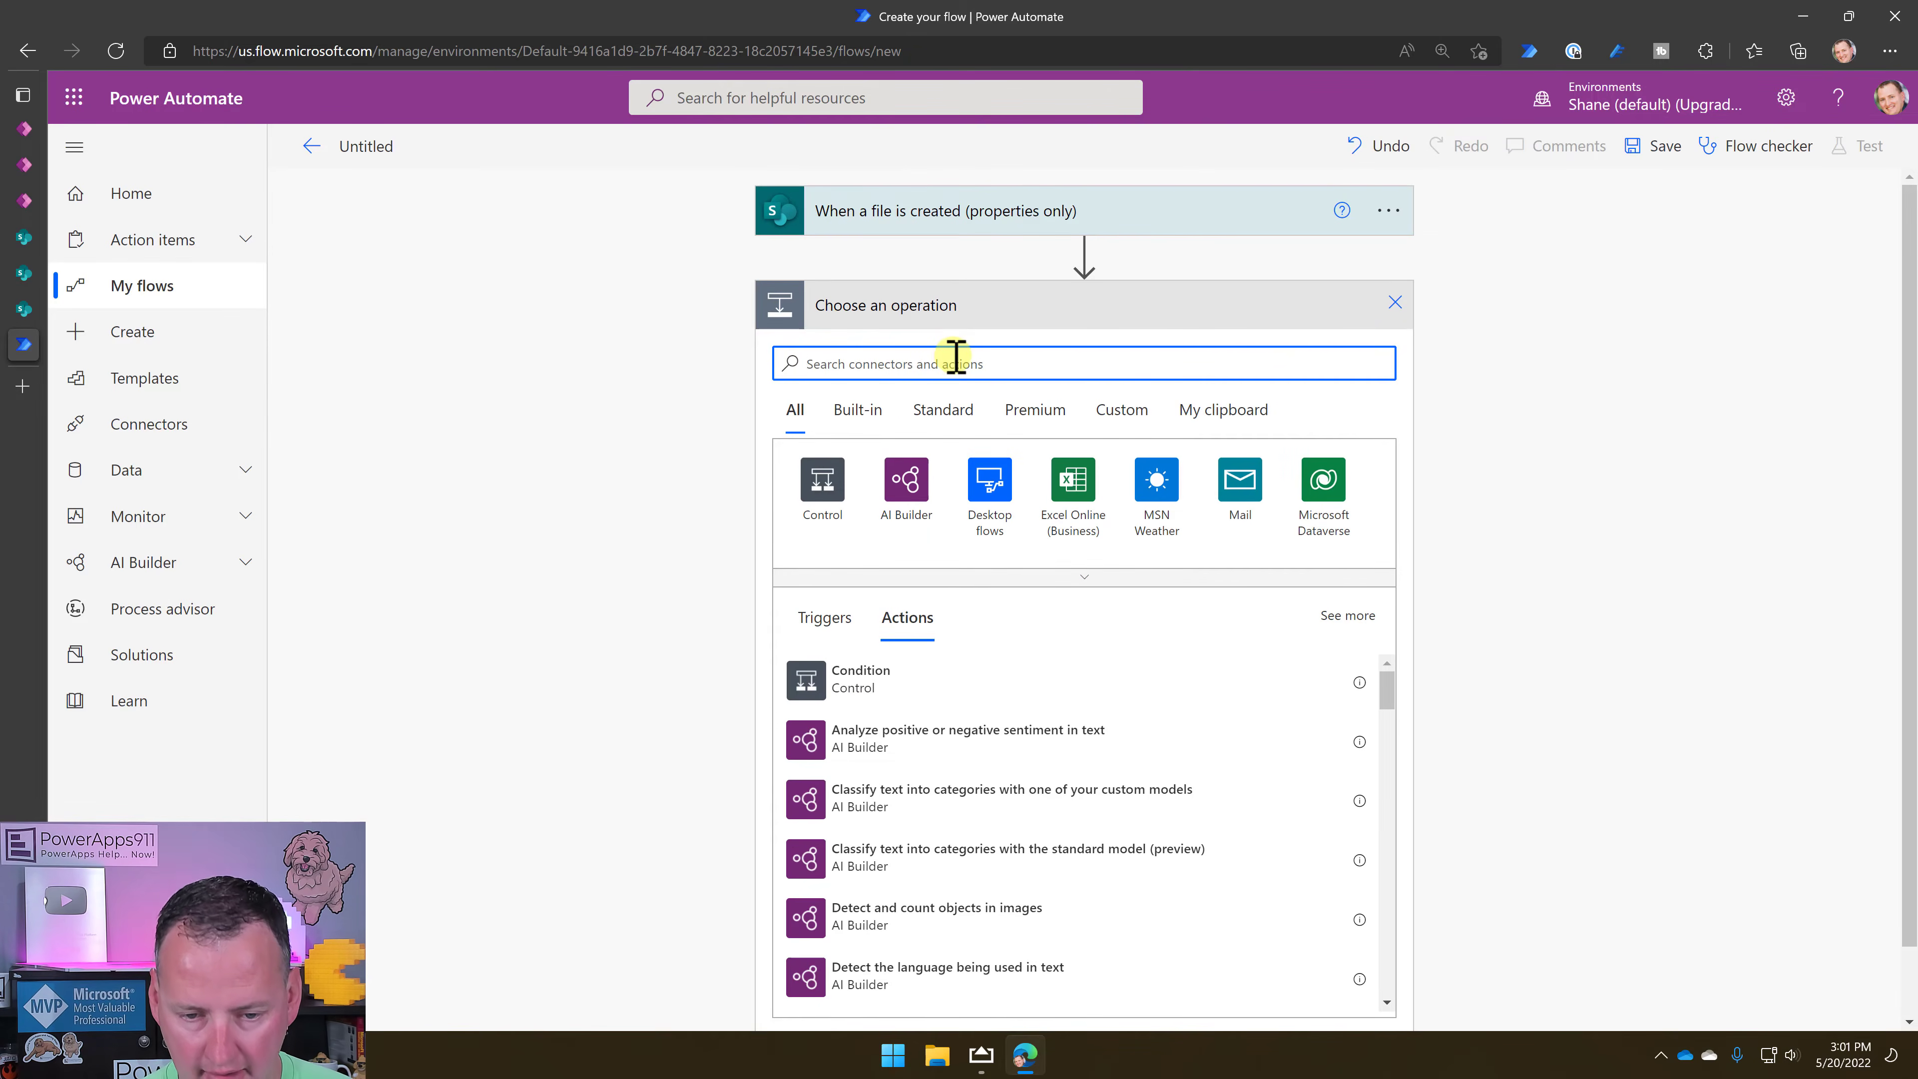
type("sharepoint")
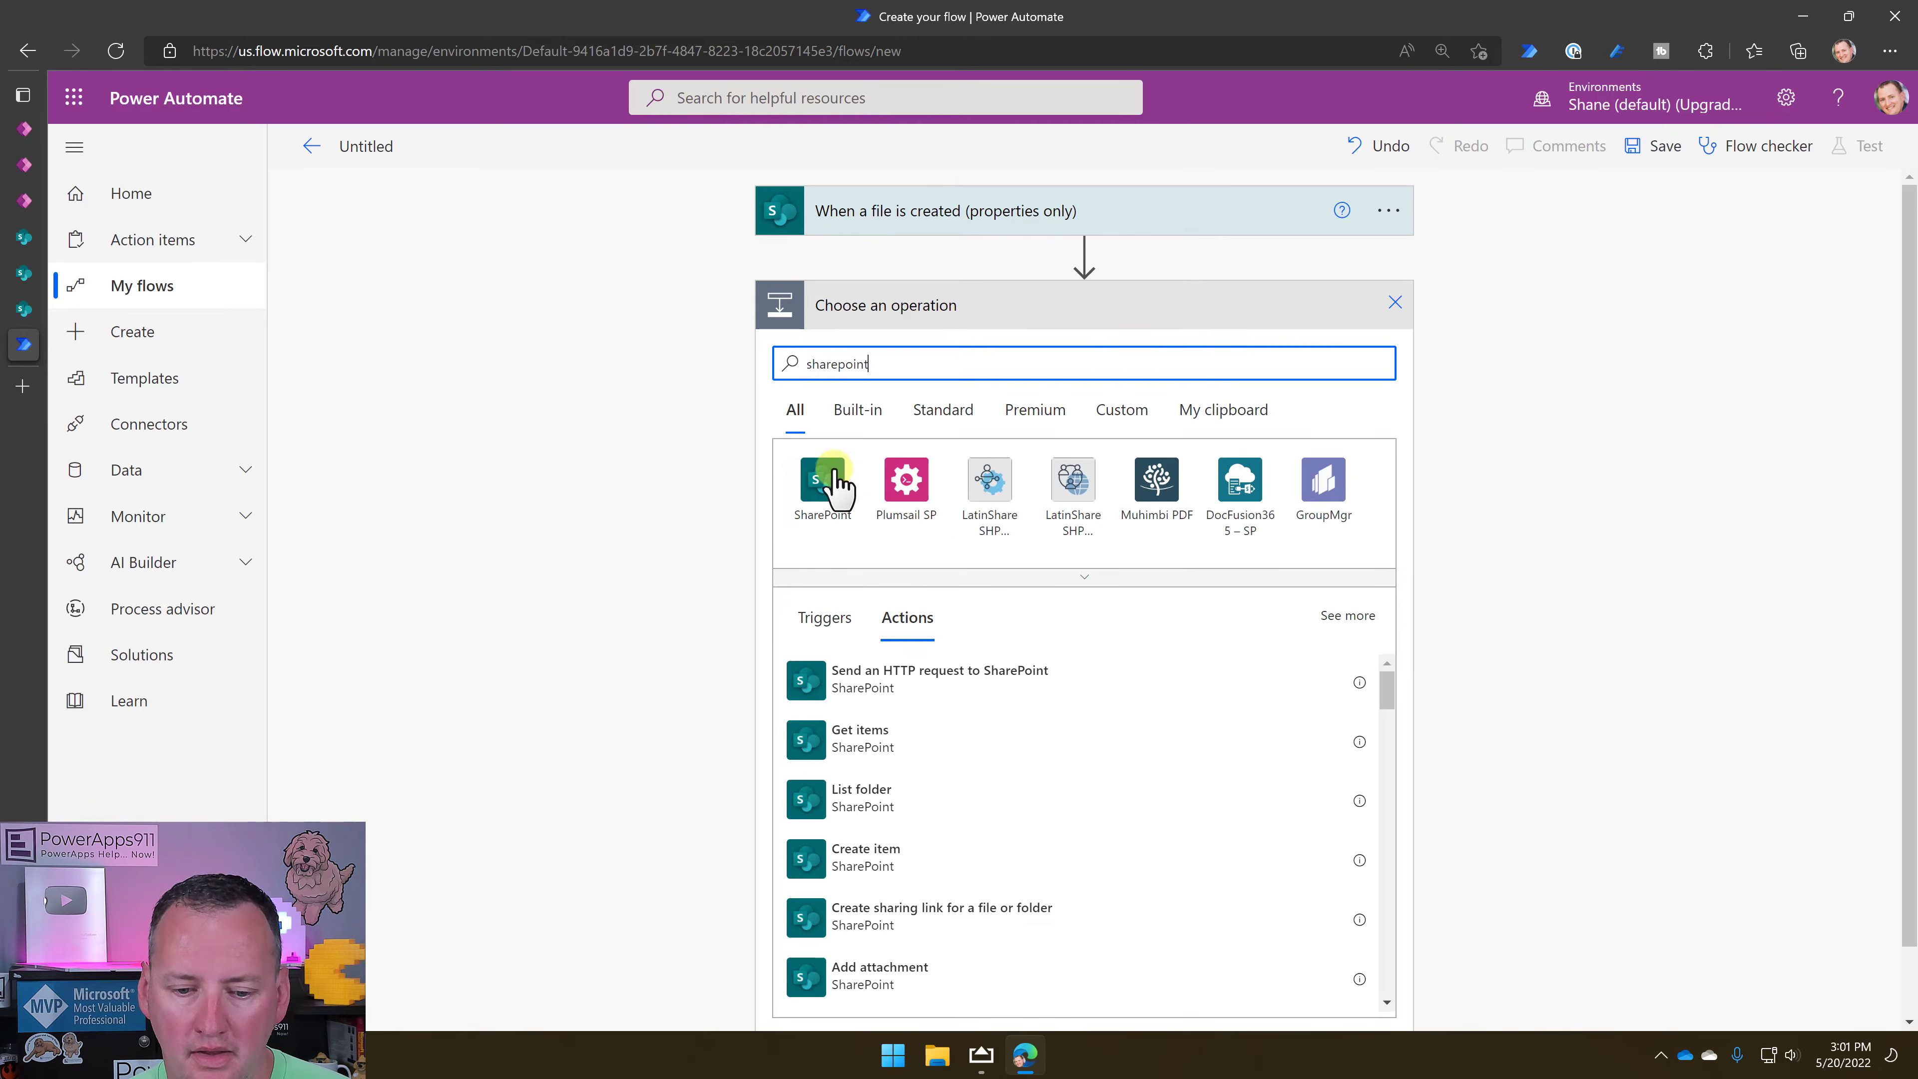
left_click(837, 483)
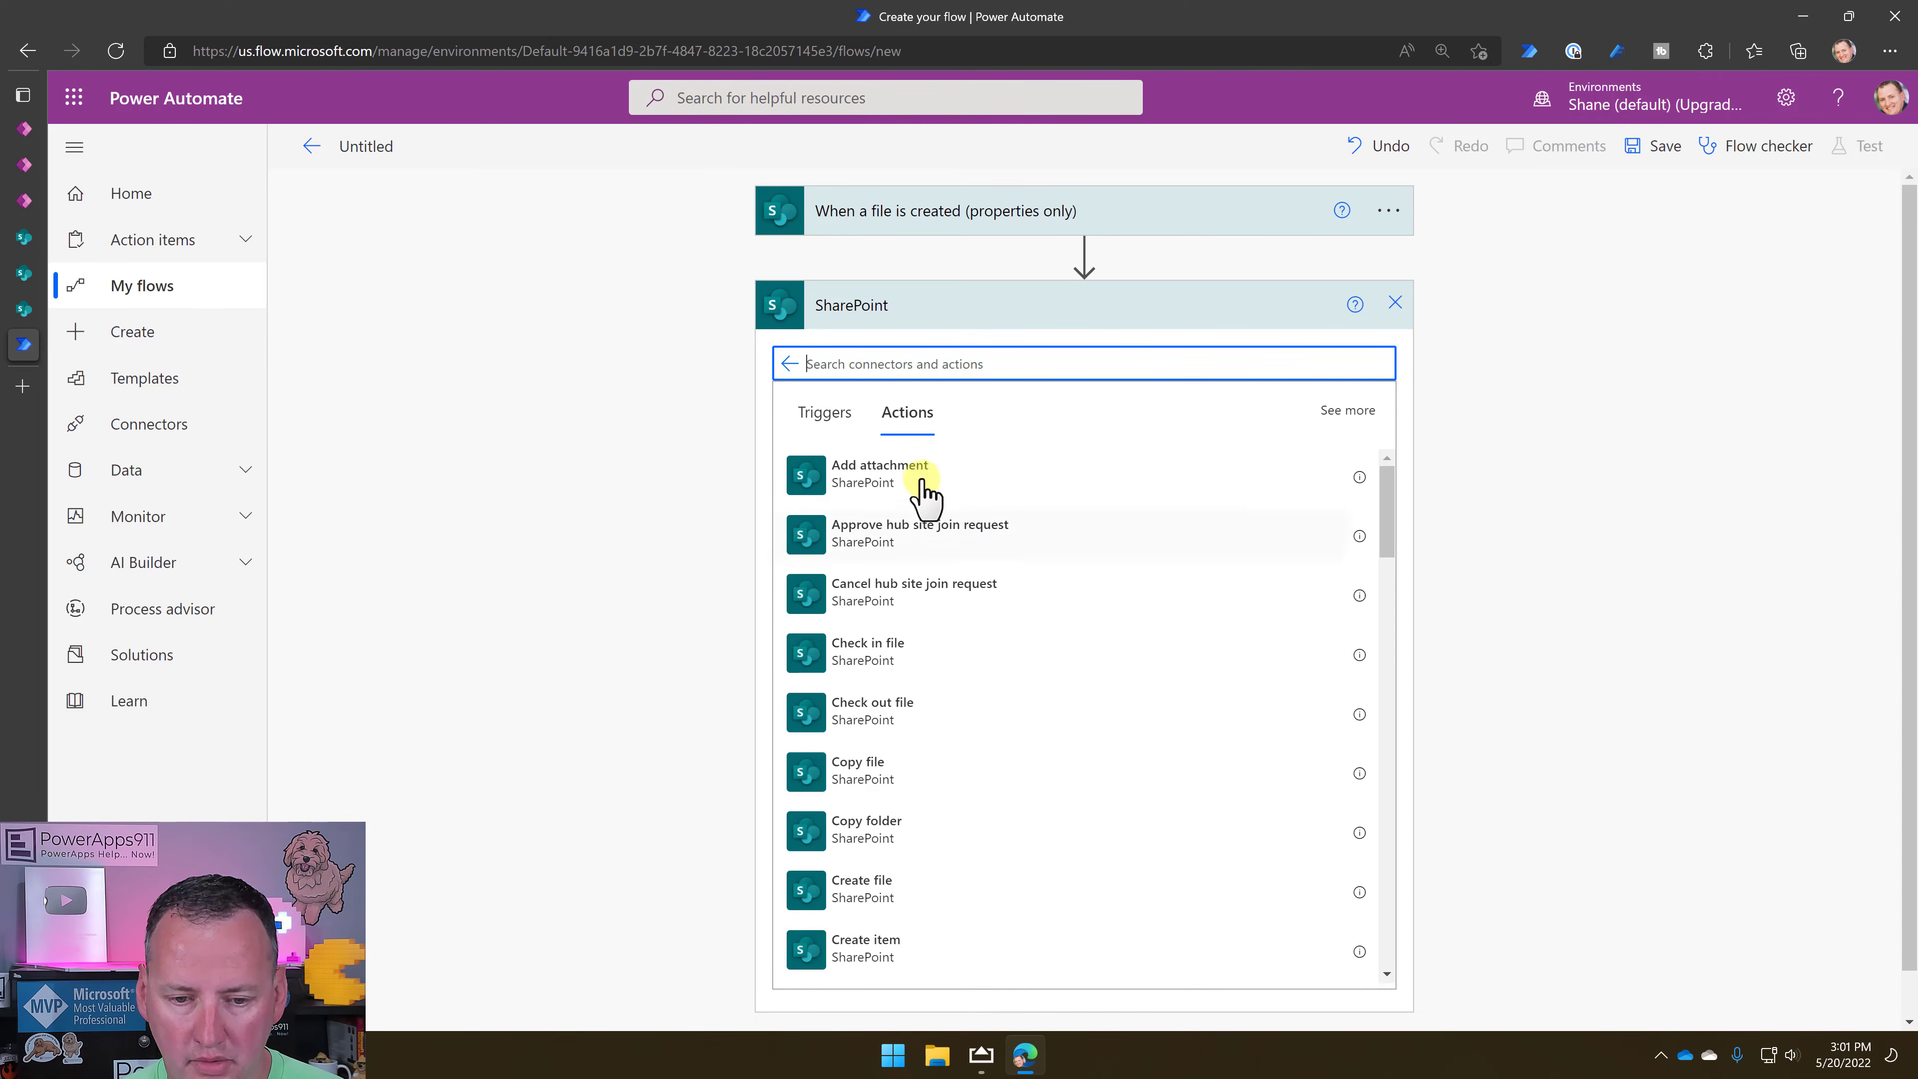
type("content")
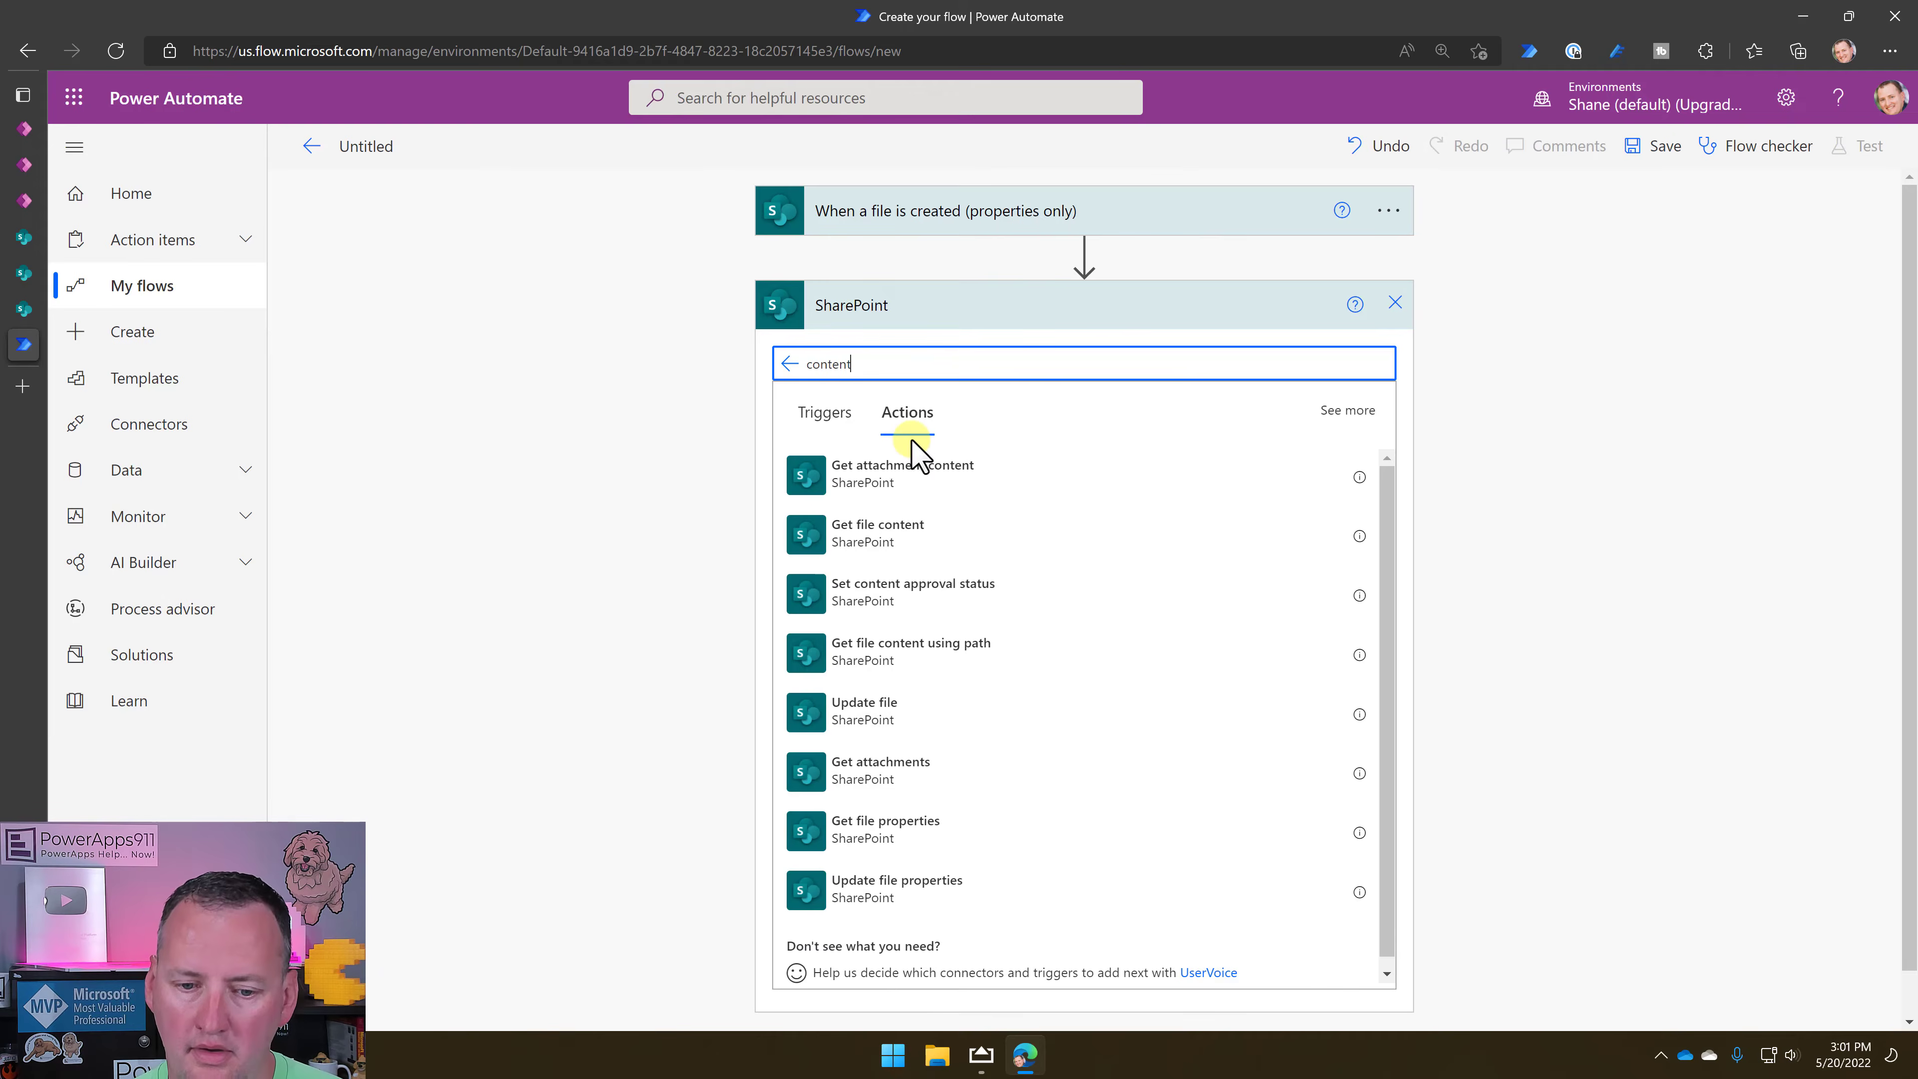
left_click(903, 534)
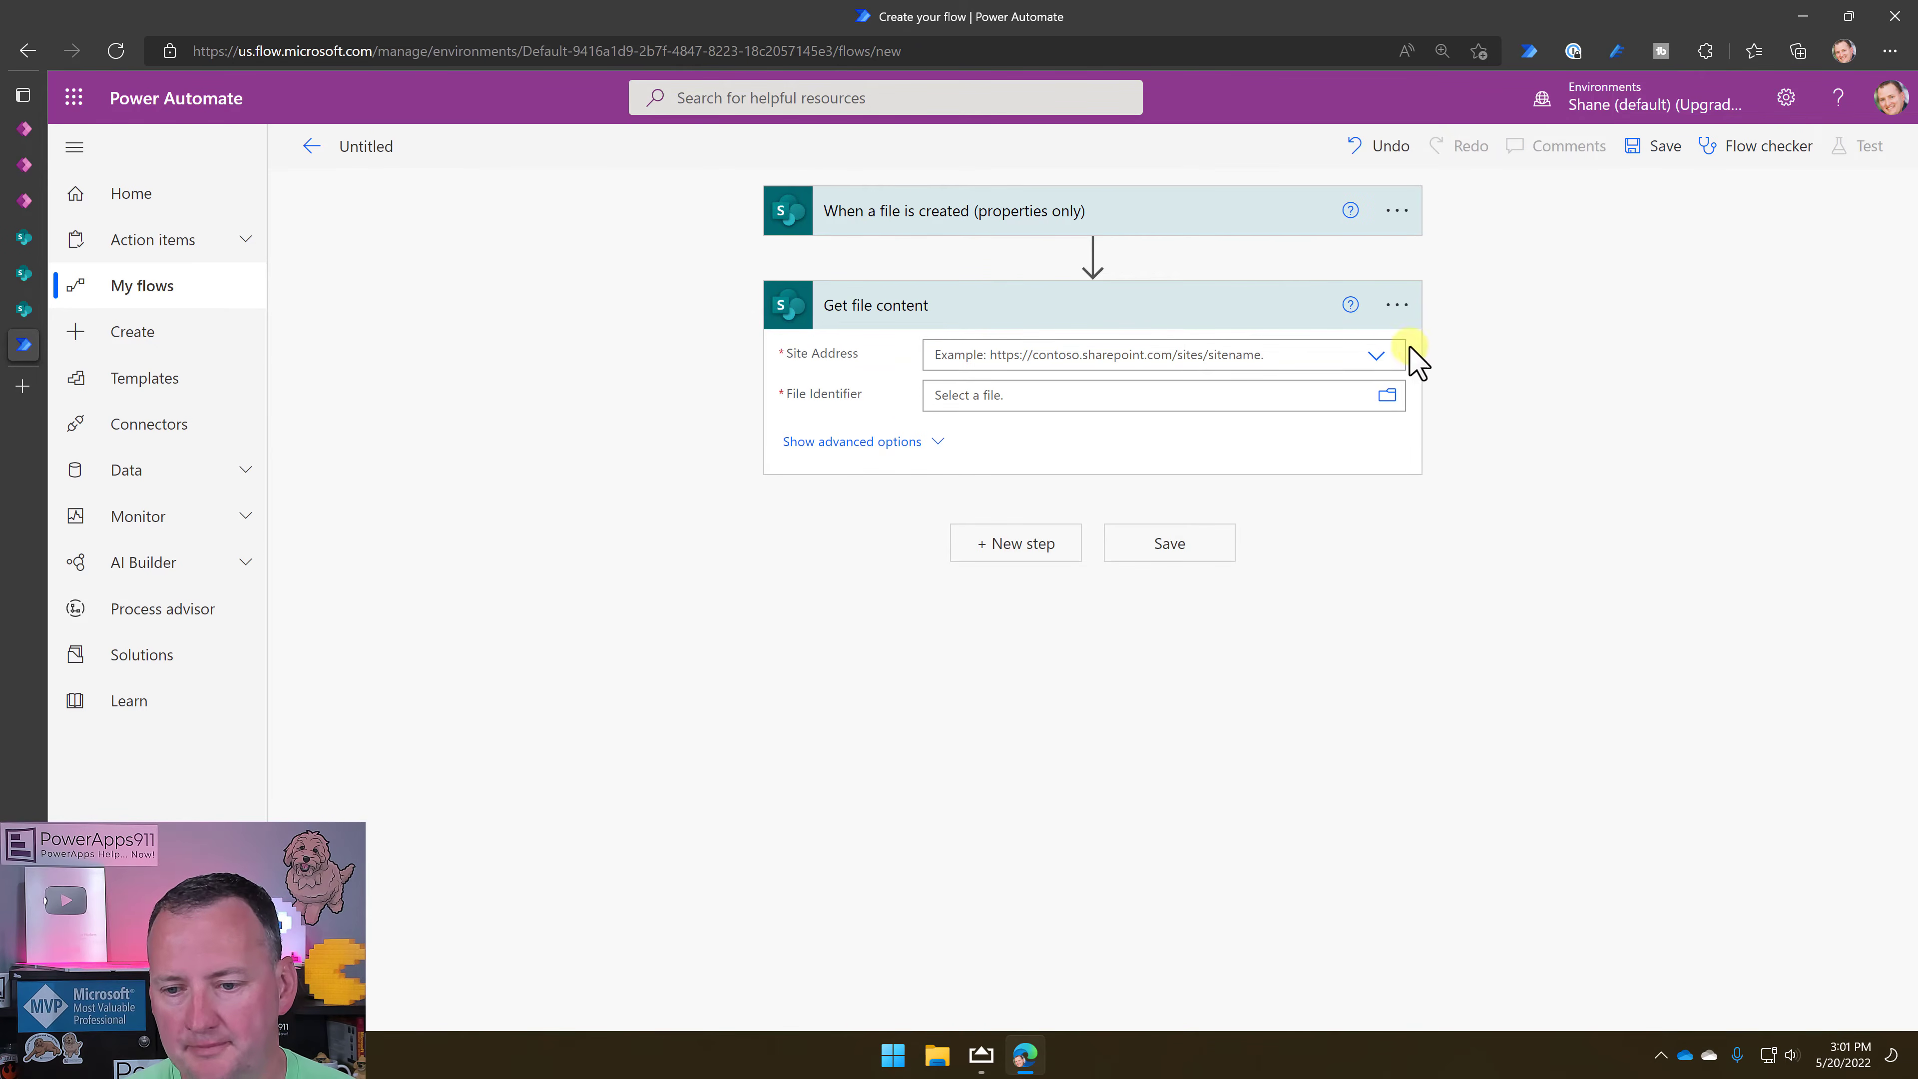
Point Get file content to the PowerApps Videos site and use the trigger's Identifier dynamic value as its file identifier.
left_click(1377, 357)
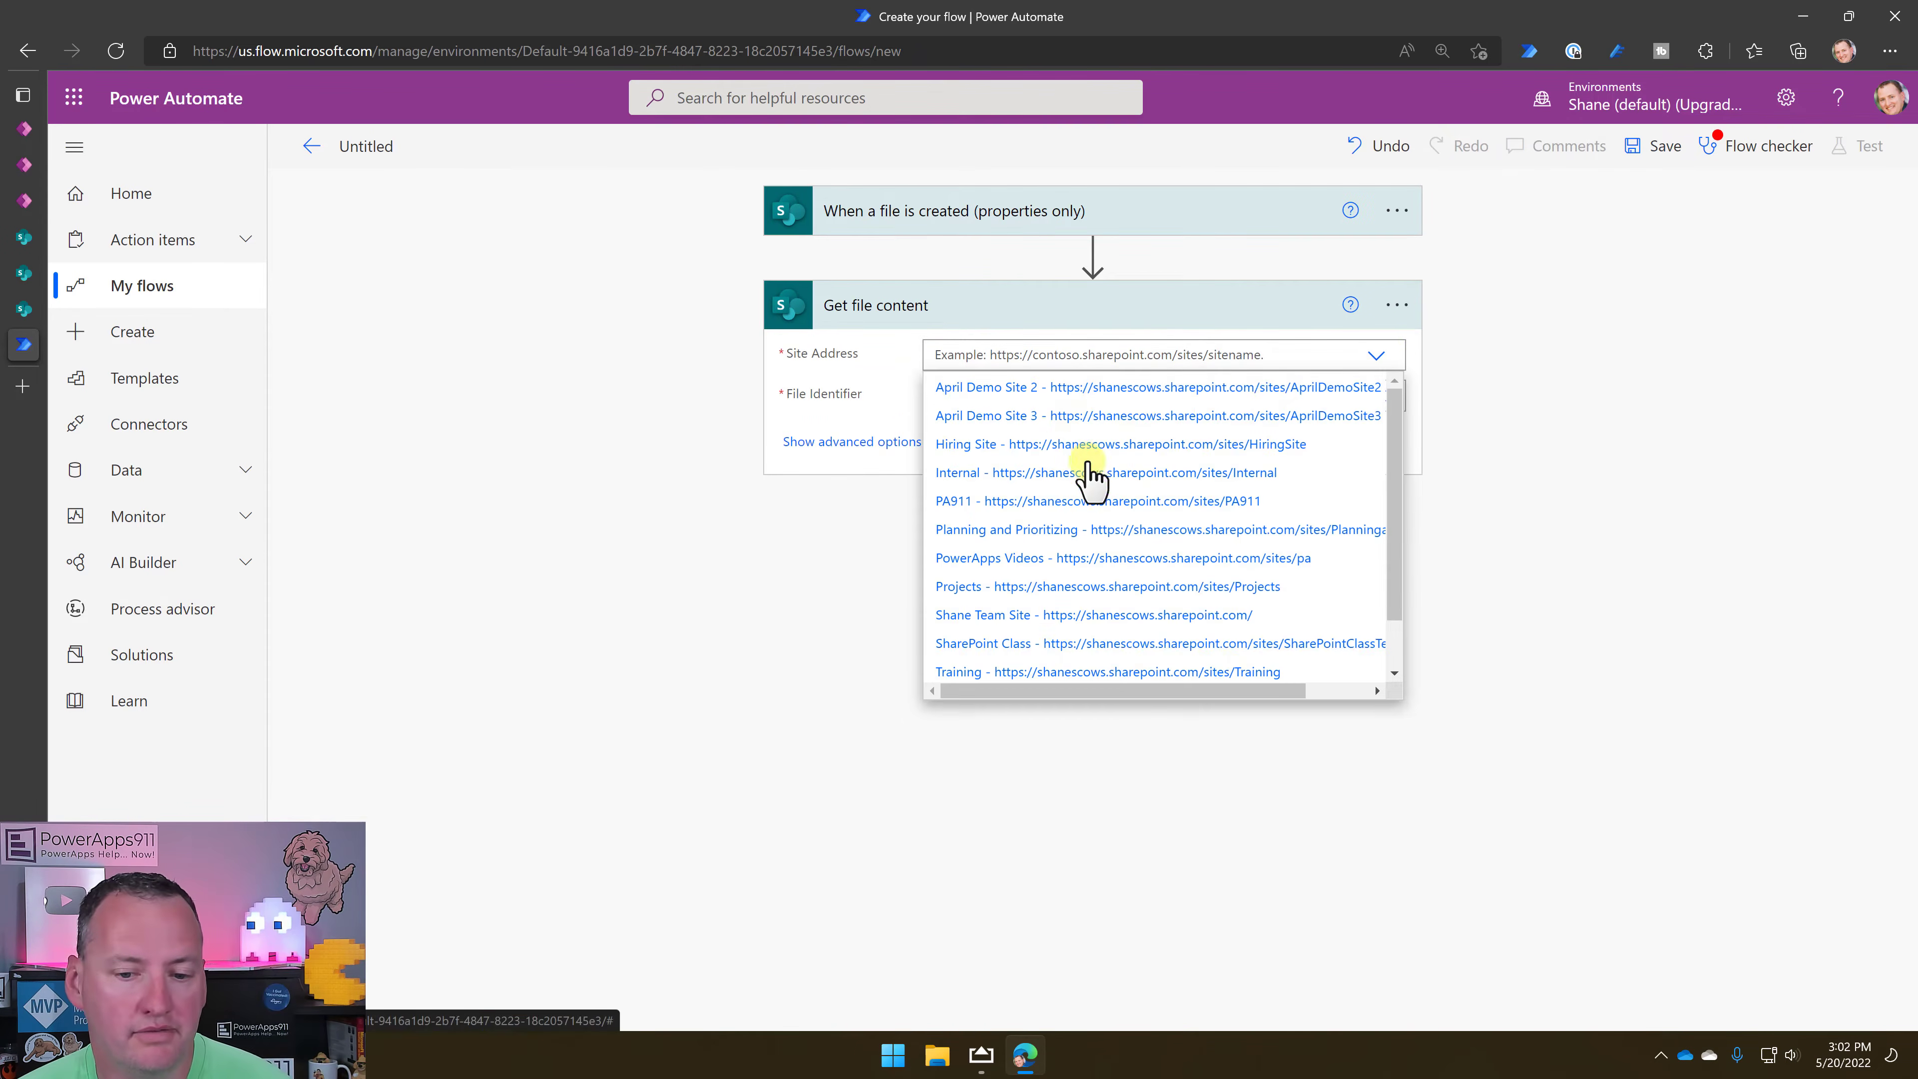
left_click(1057, 558)
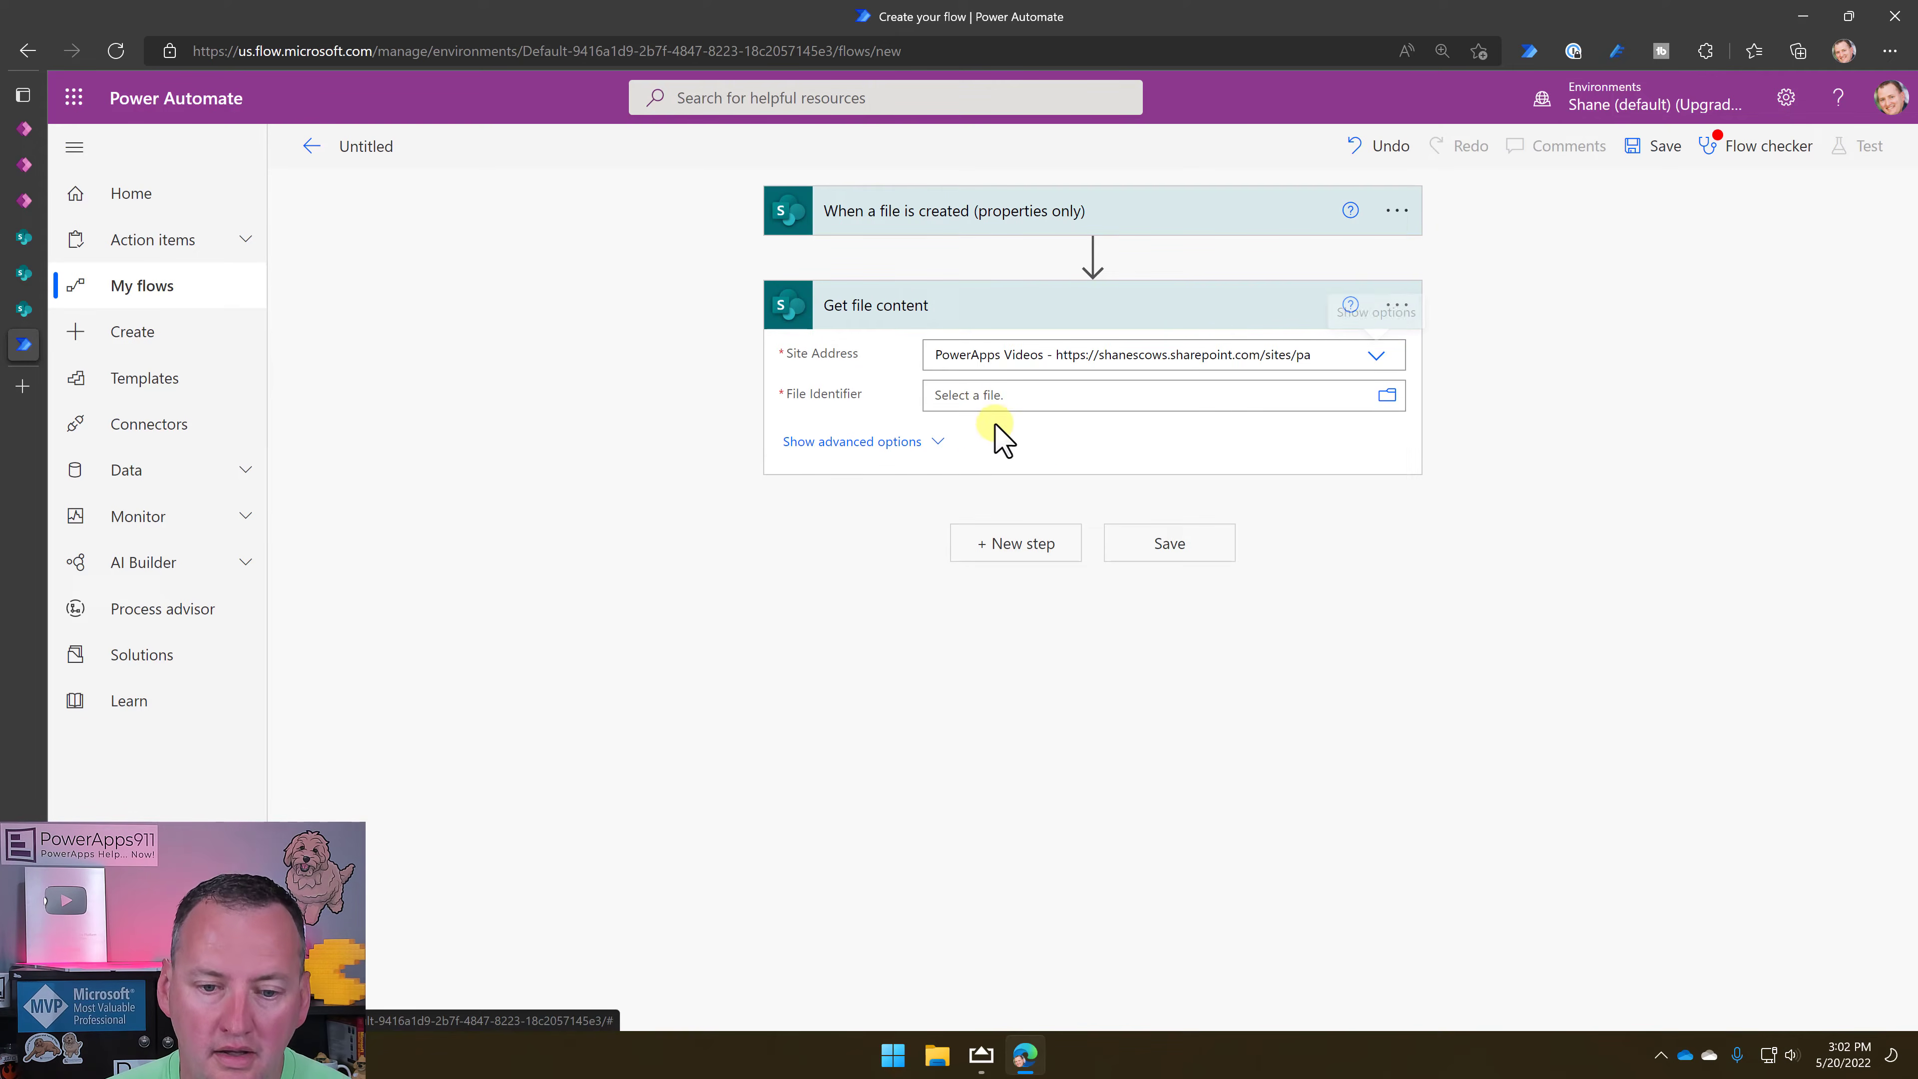
left_click(998, 395)
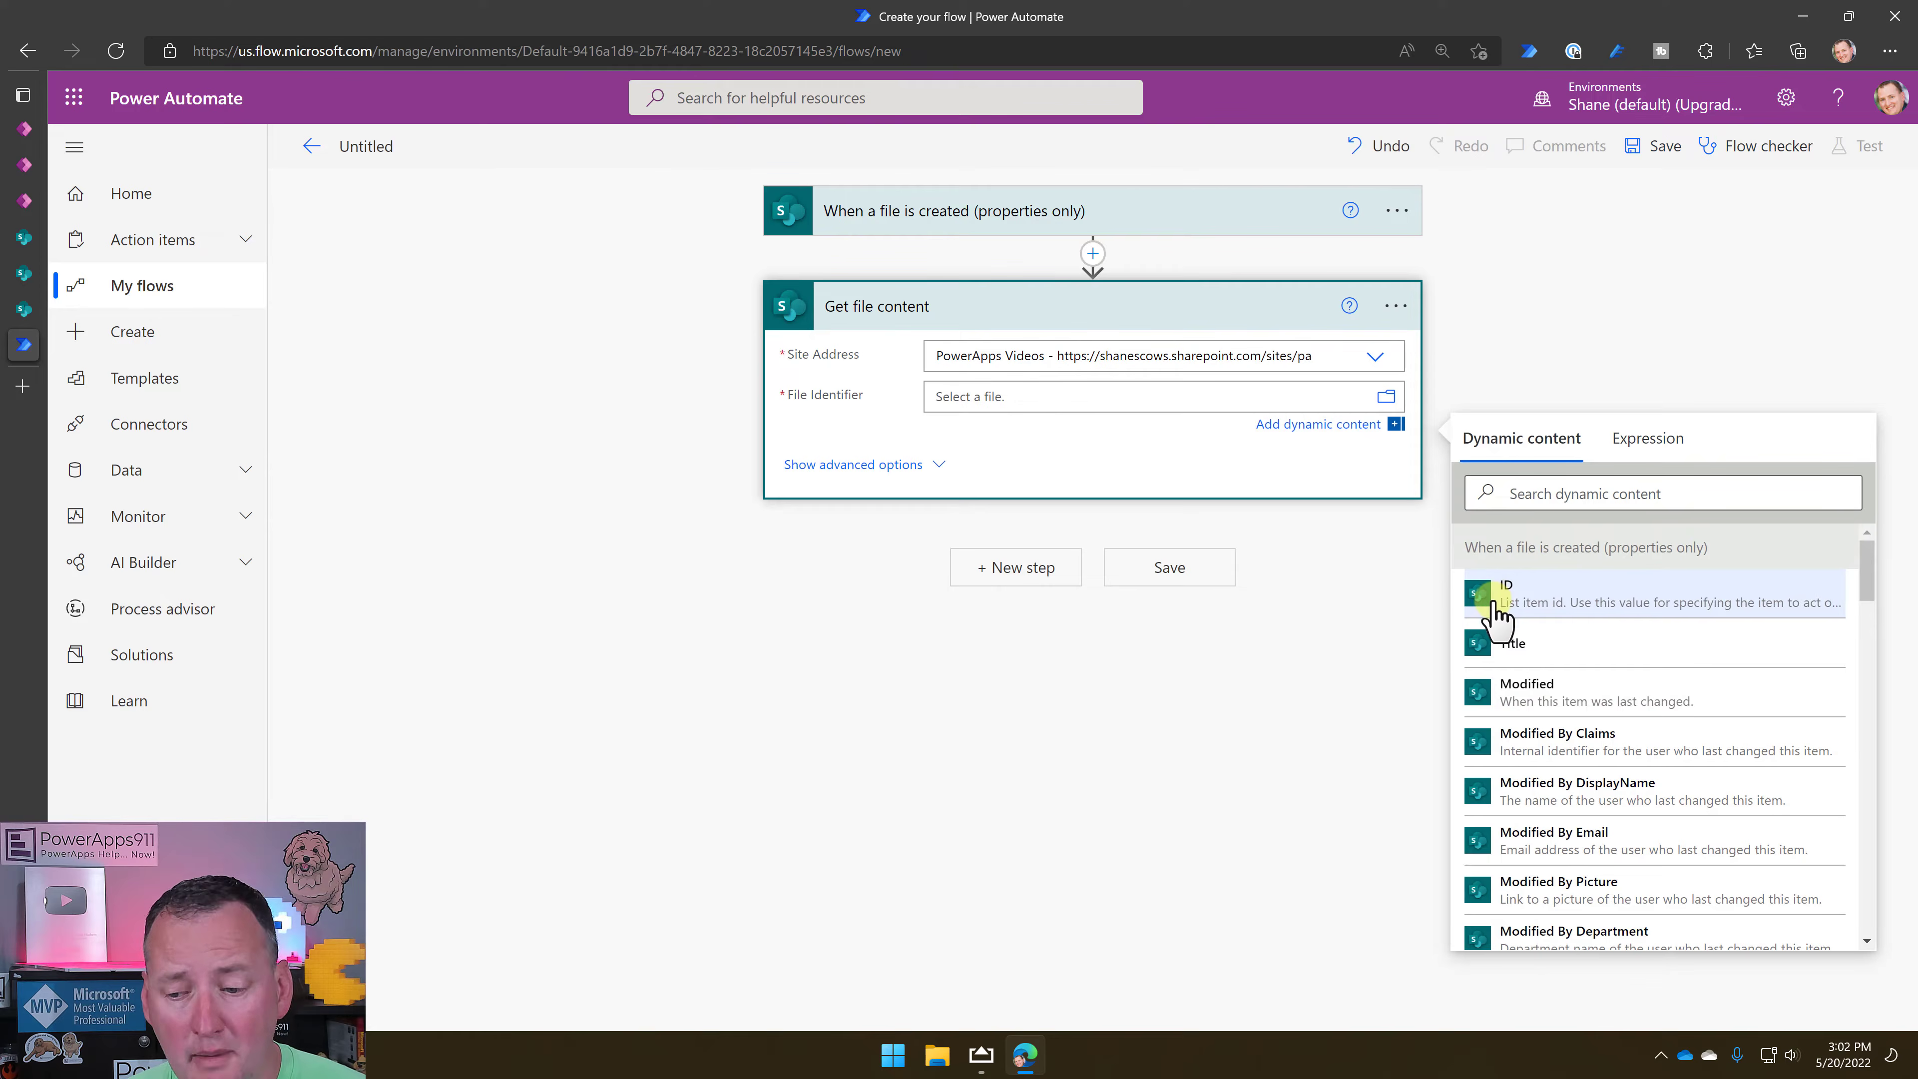
scroll(1520, 630, "down", 10)
scroll(1578, 593, "down", 10)
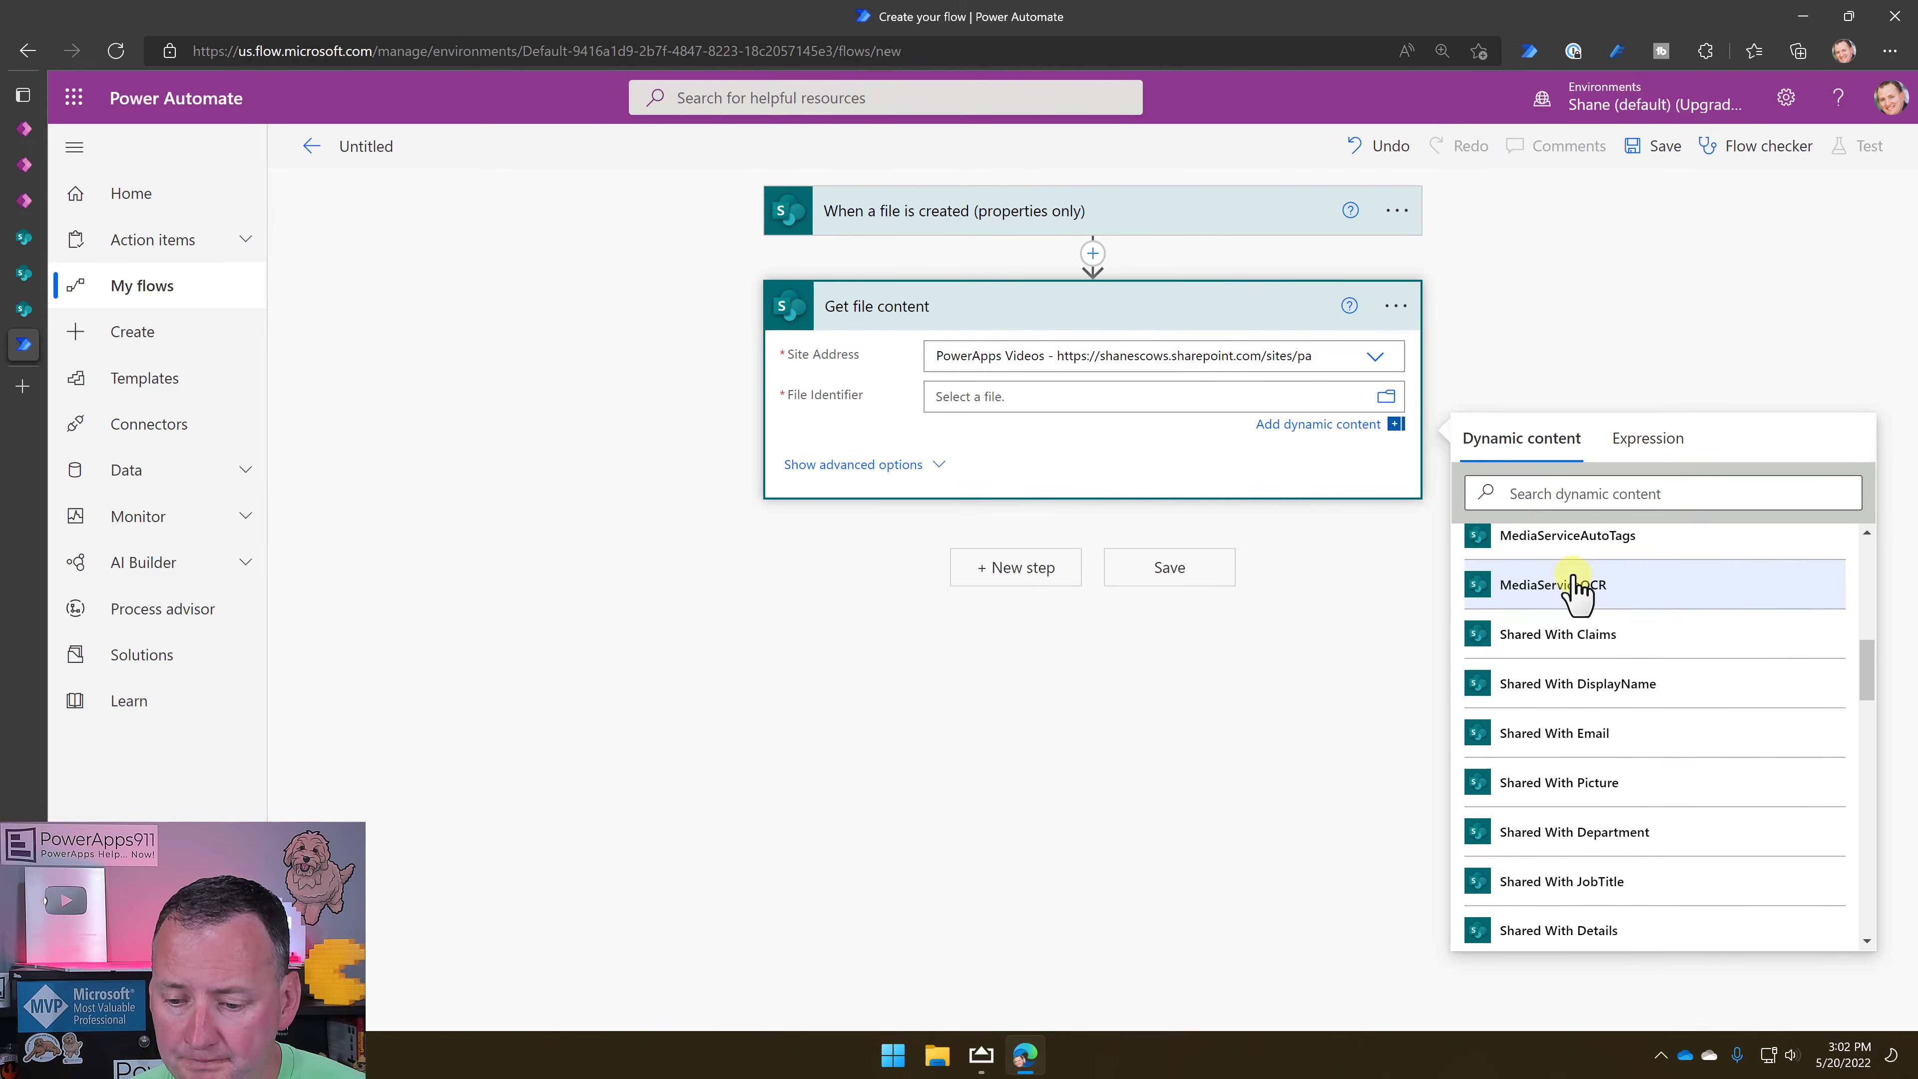
scroll(1578, 593, "down", 8)
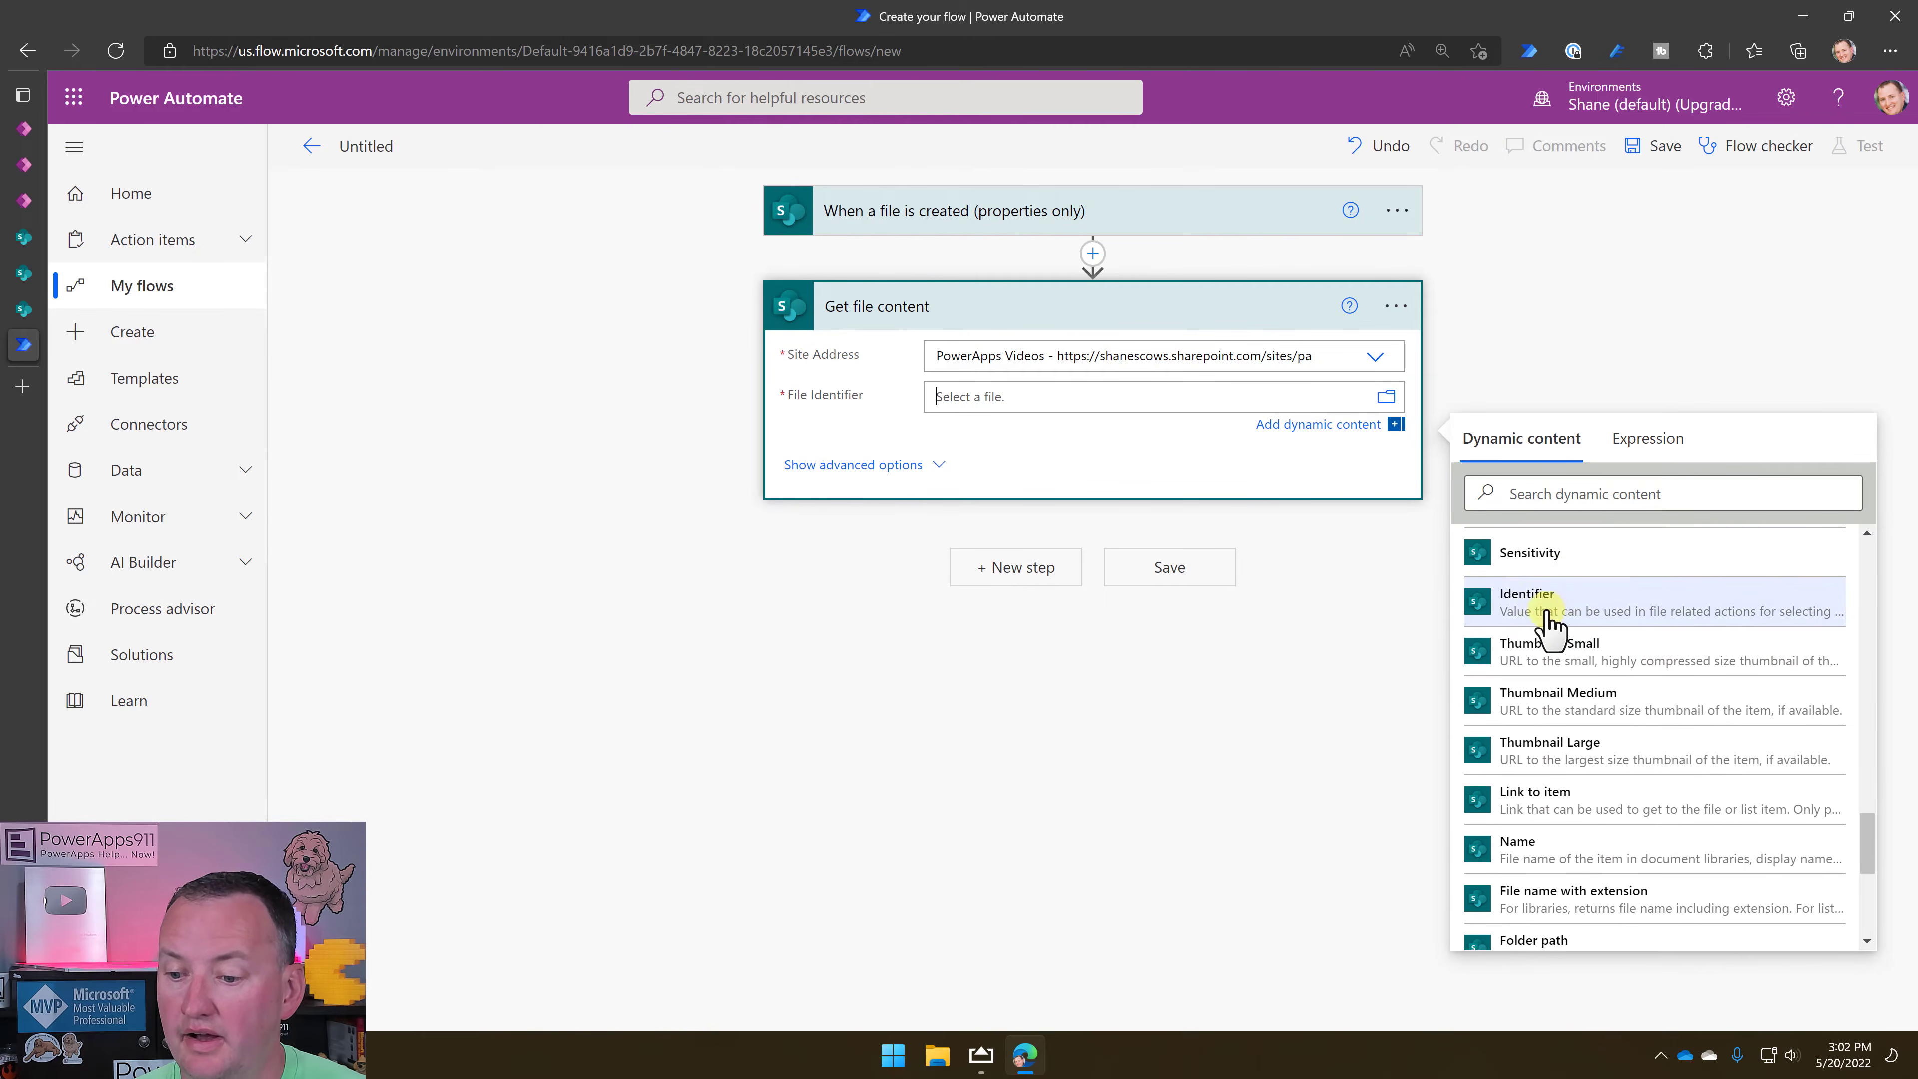
left_click(1567, 605)
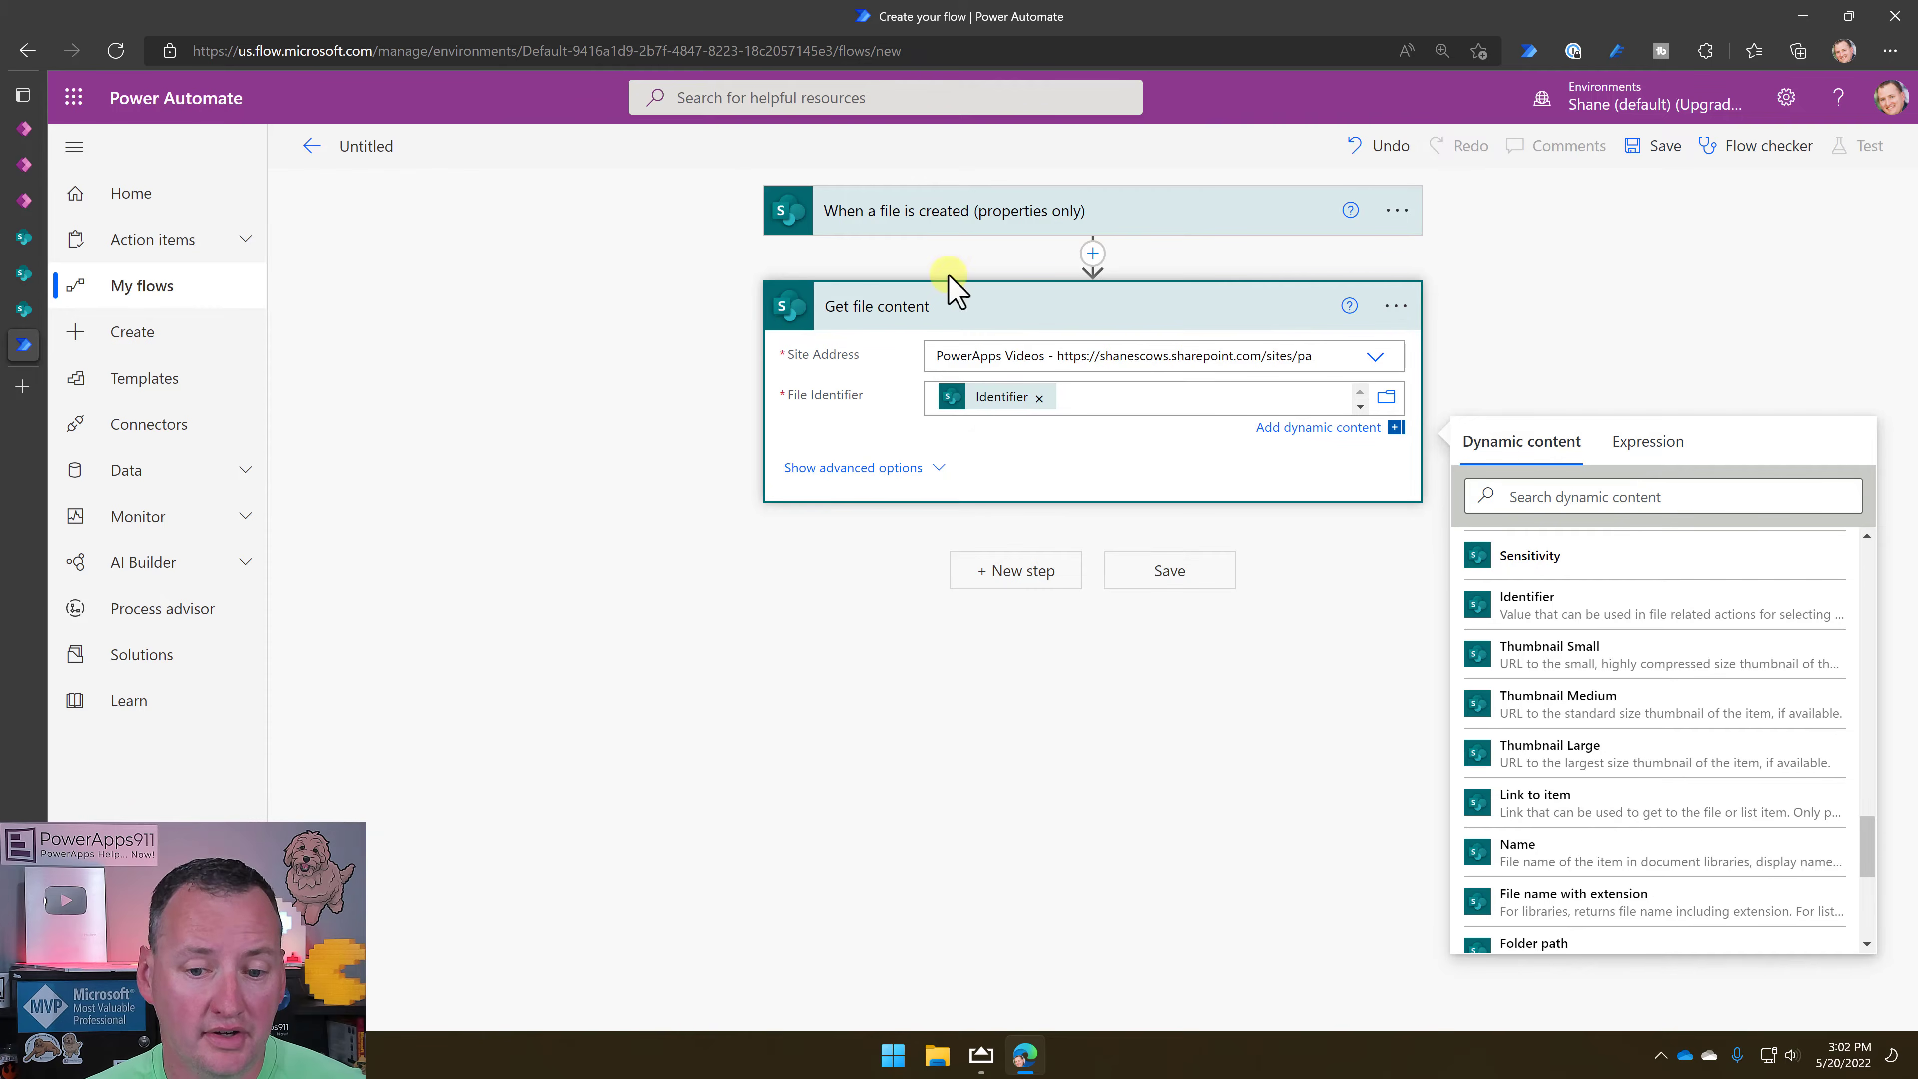
Add AI Builder's Extract information from invoices action after Get file content, using the File Content dynamic value as its invoice file.
left_click(1031, 568)
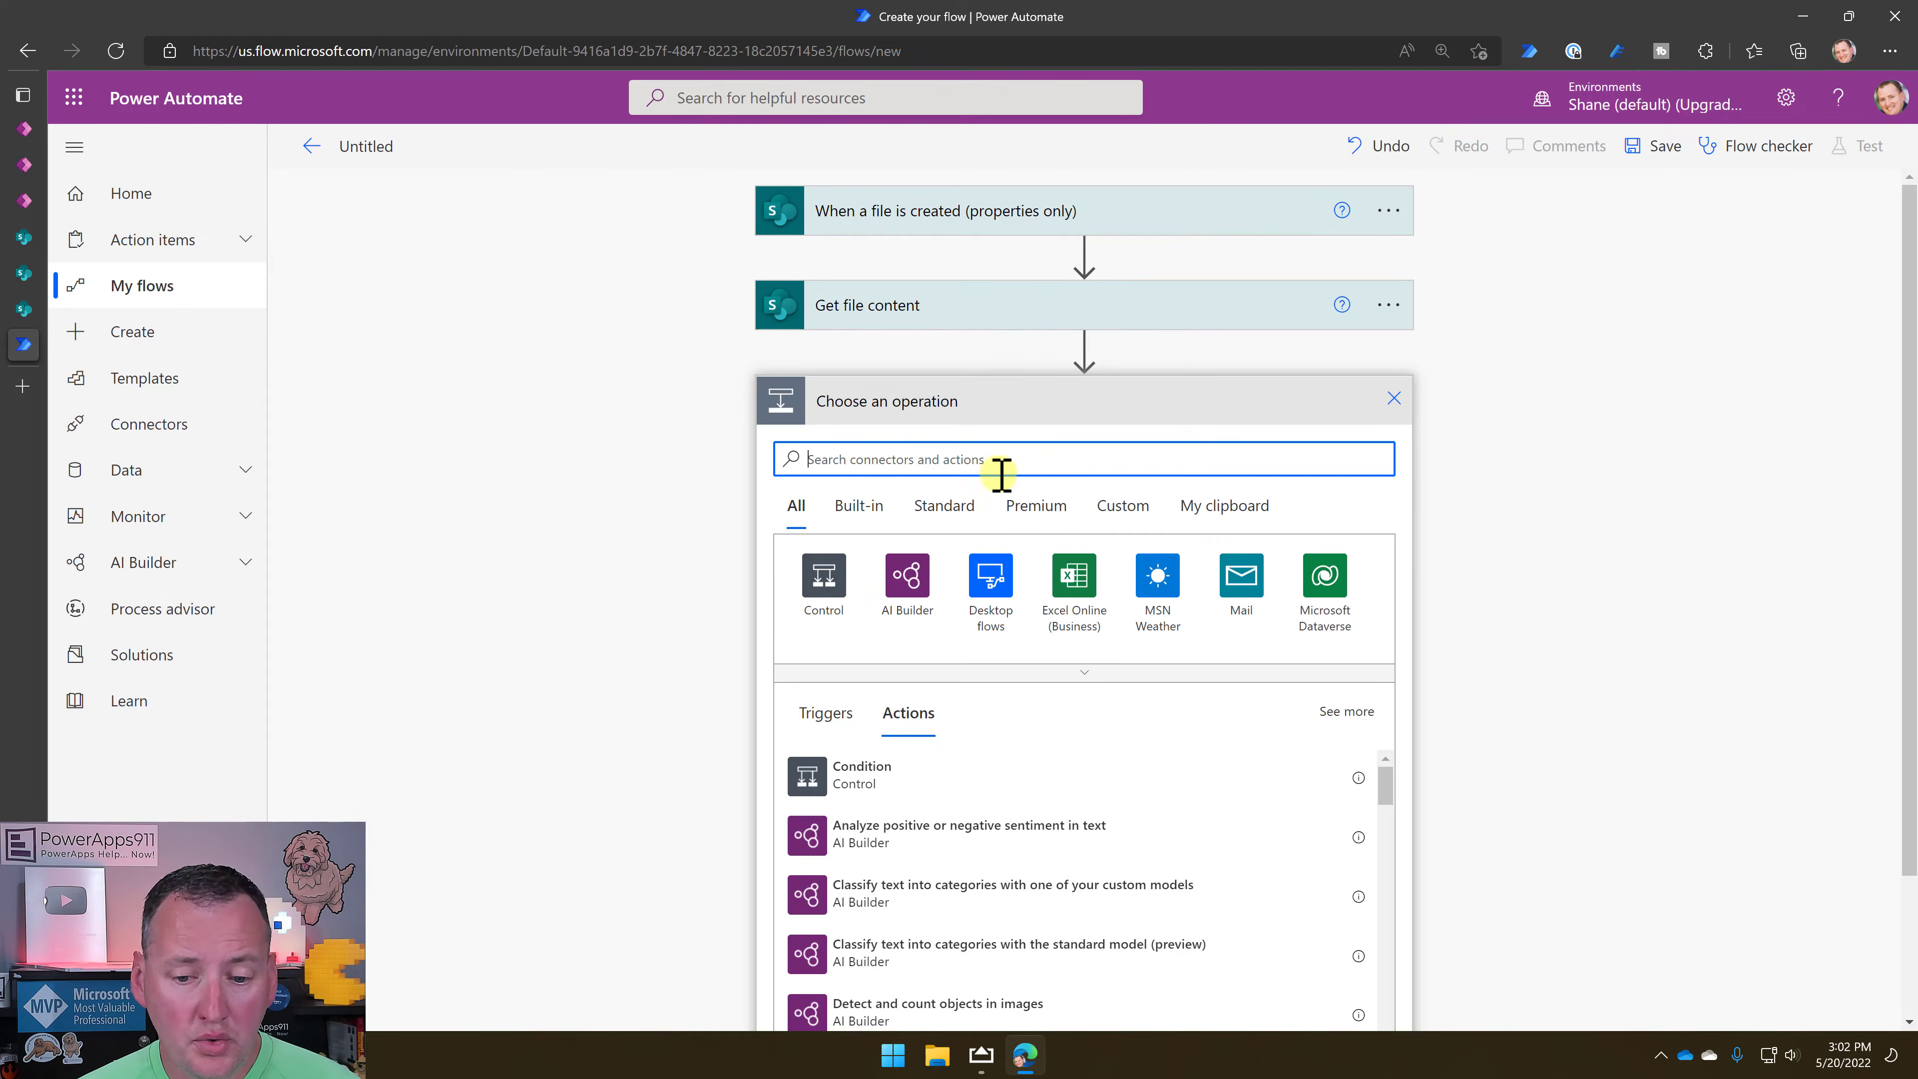
left_click(908, 582)
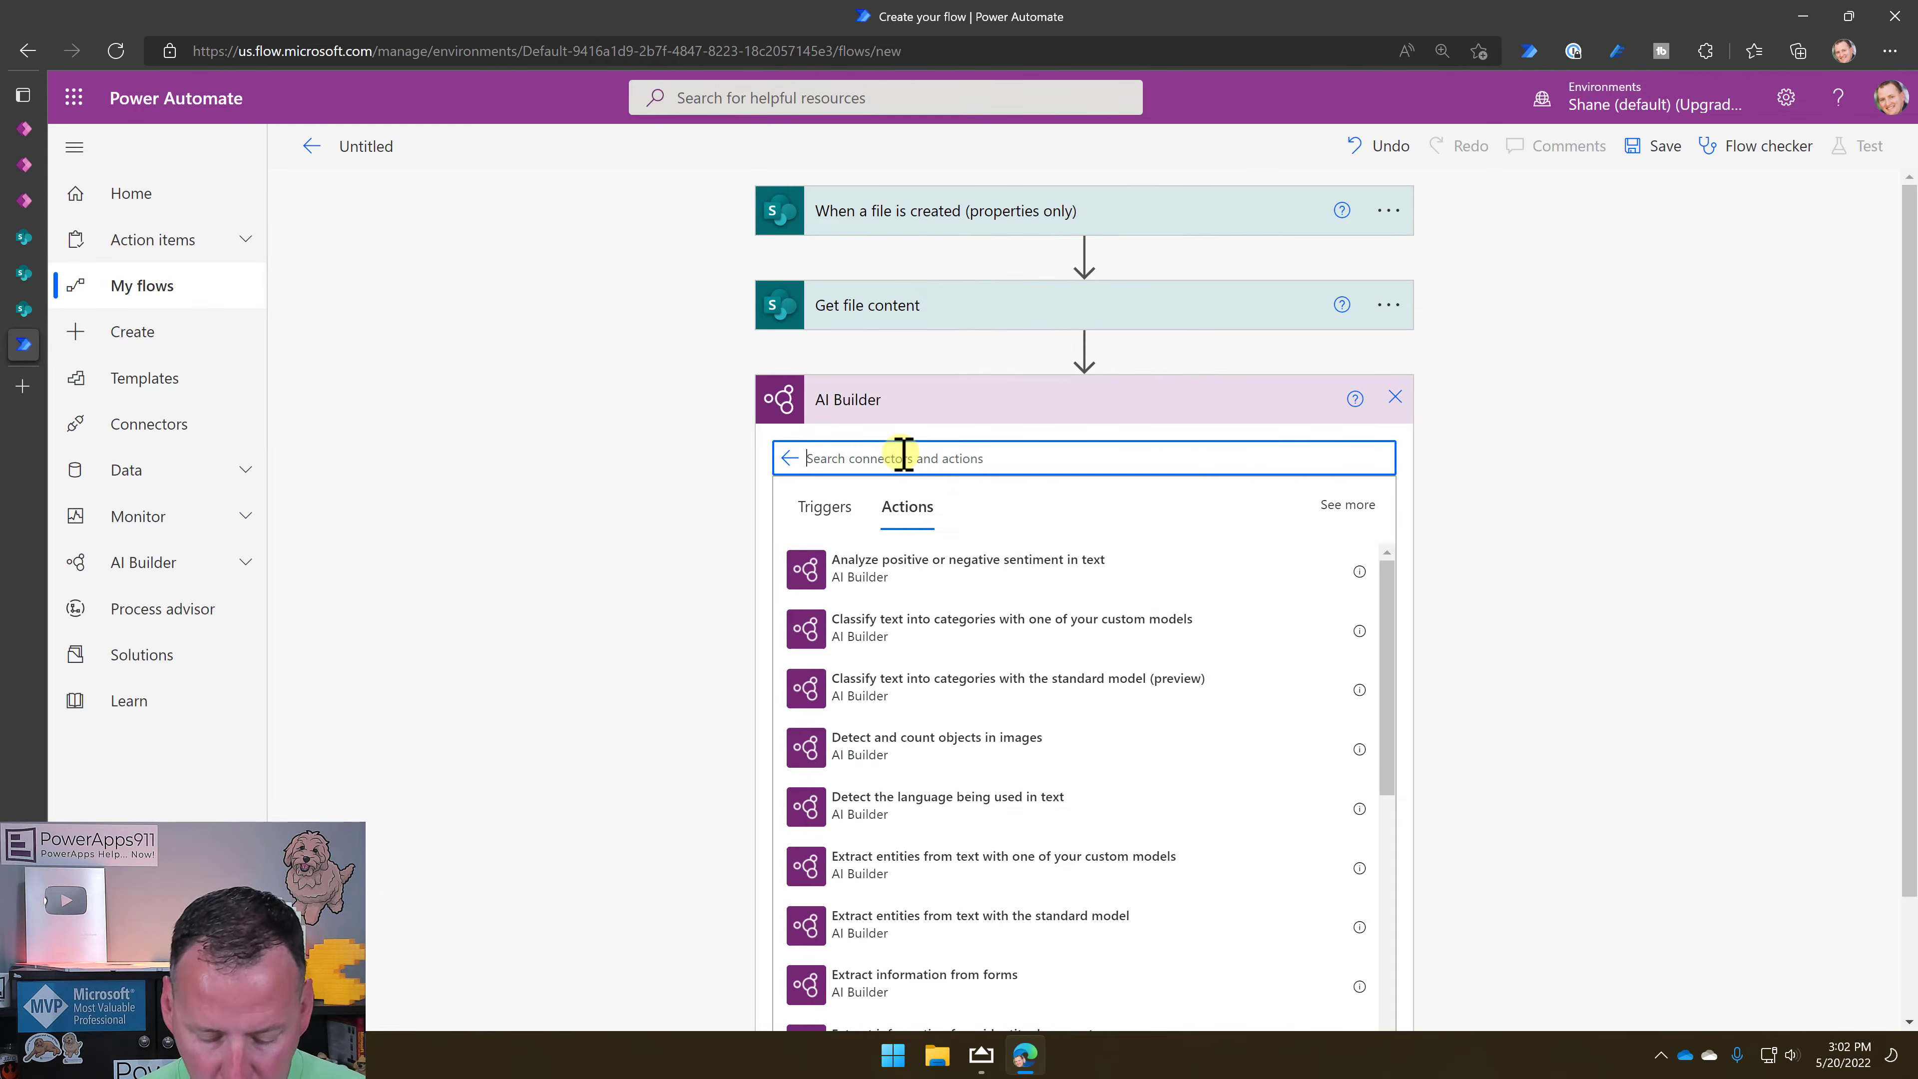
type("d")
key("BackSpace")
type("invoice")
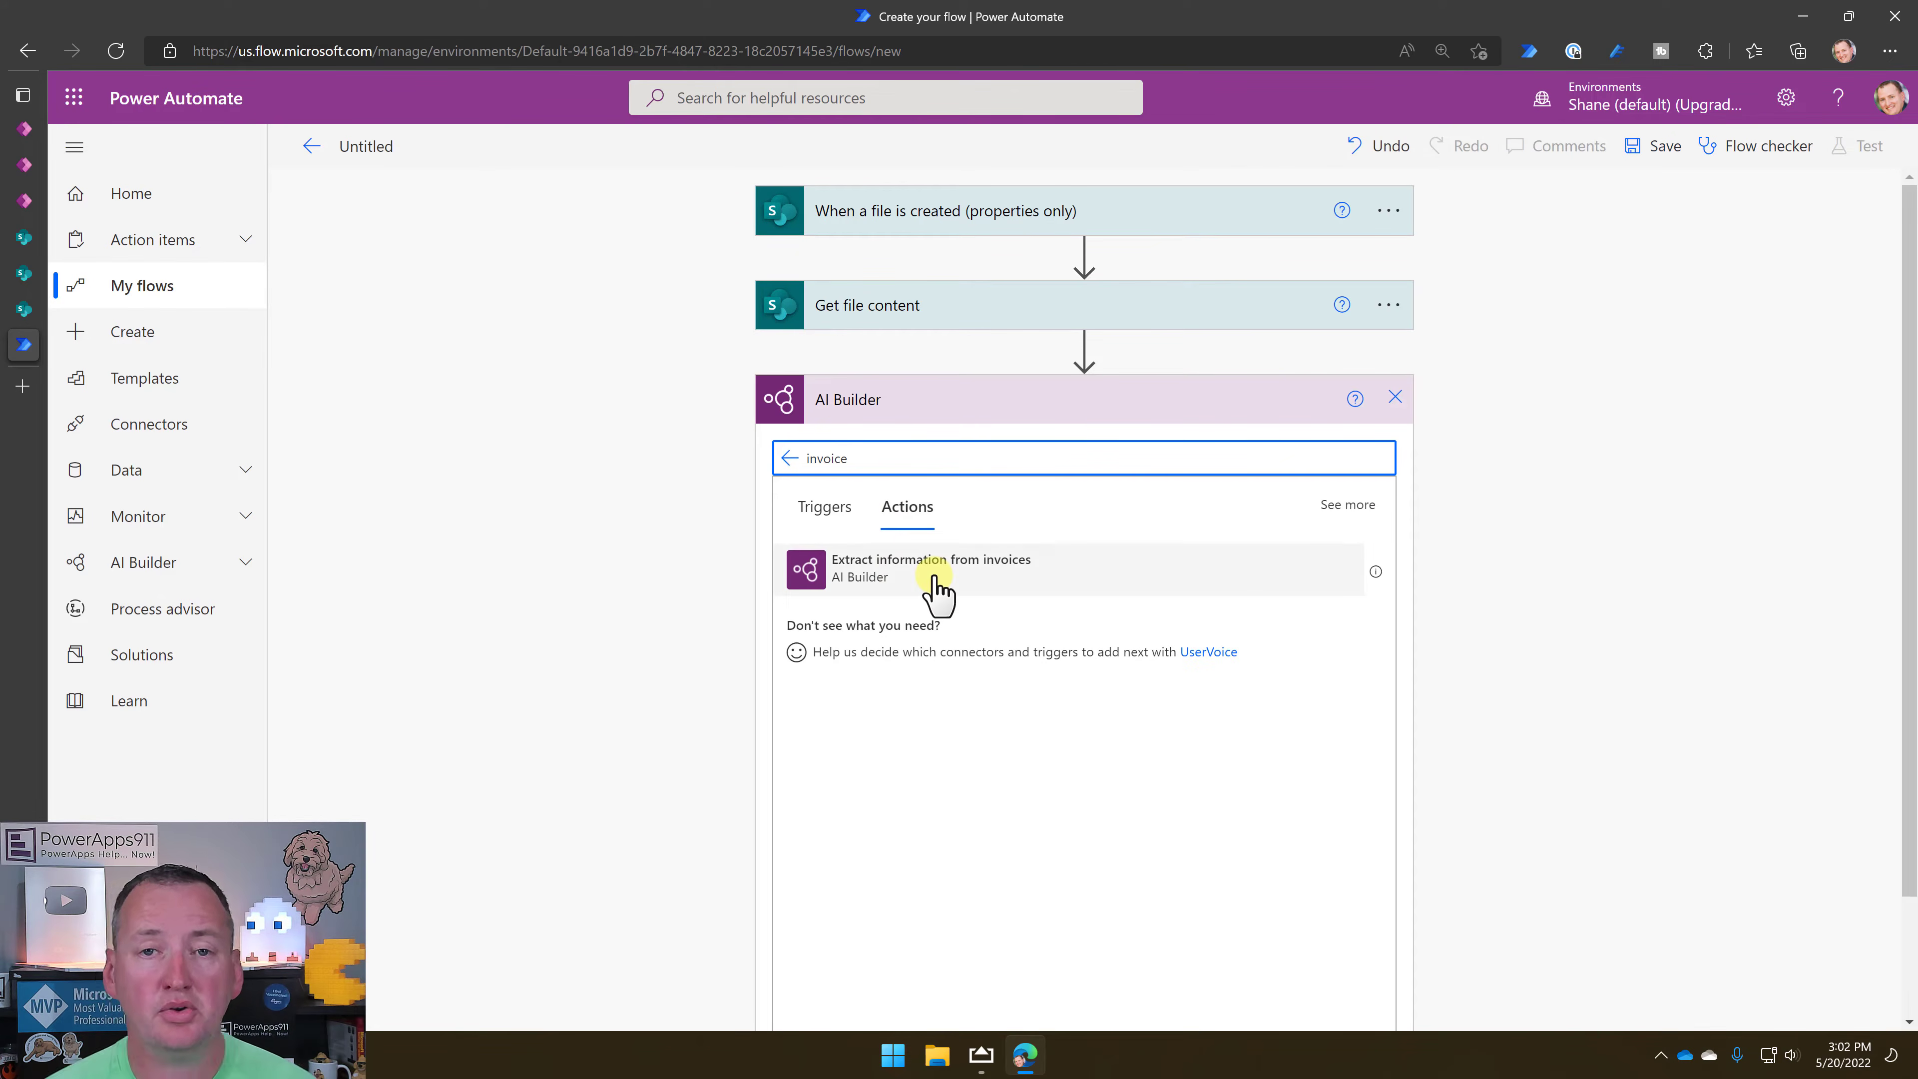
left_click(936, 584)
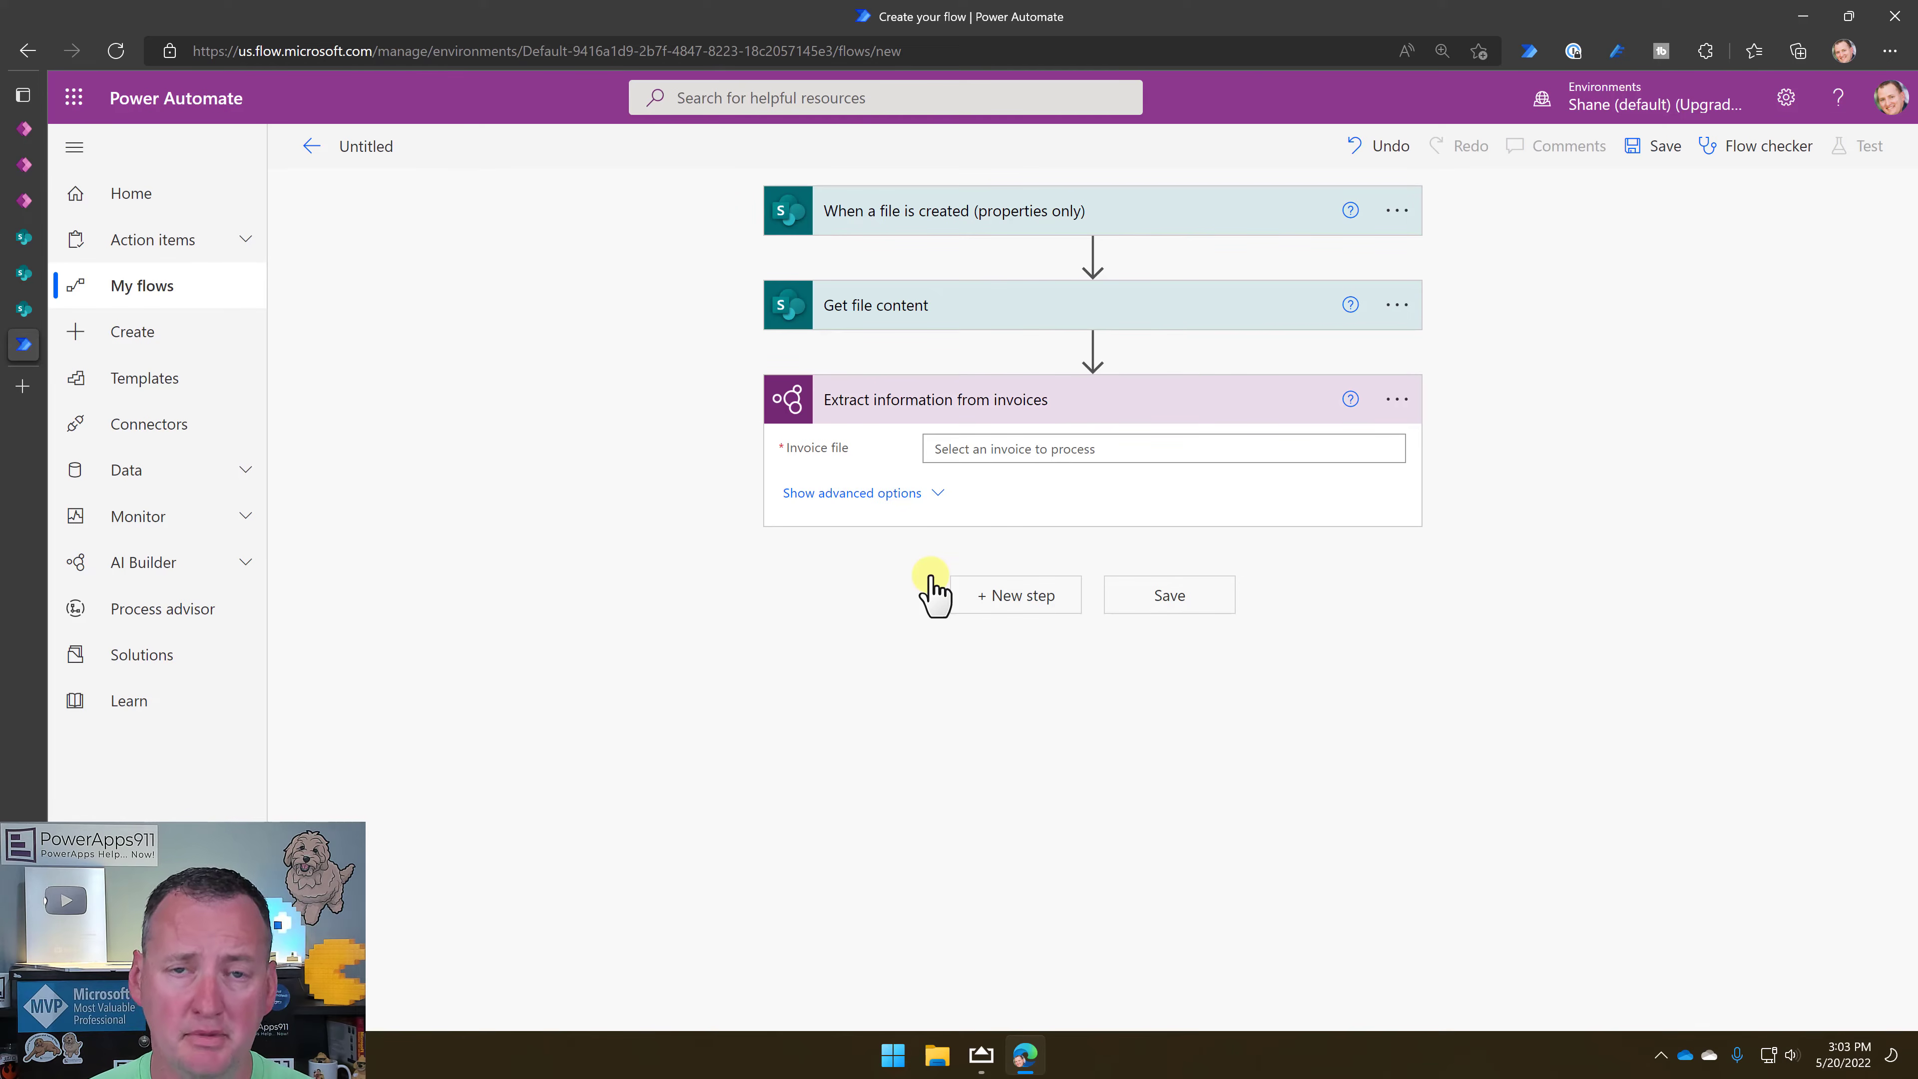
left_click(987, 451)
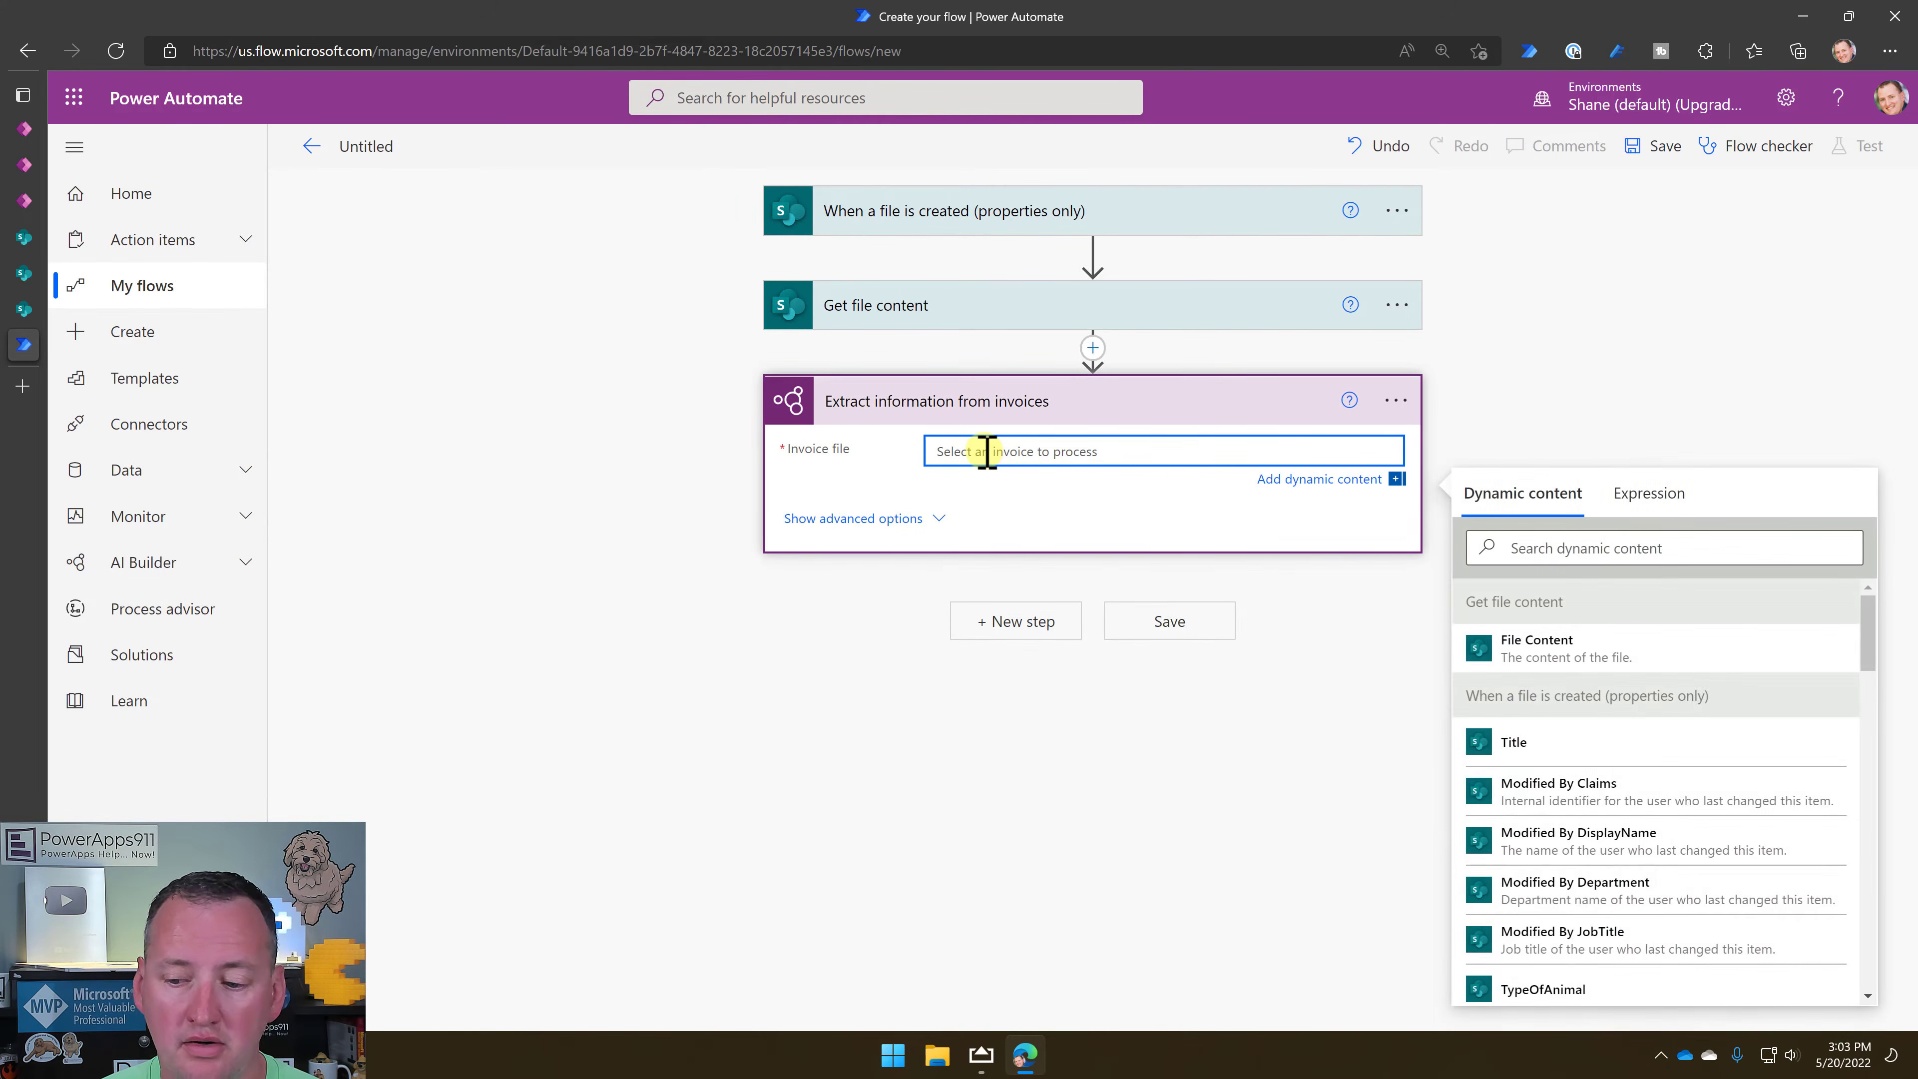
left_click(1533, 652)
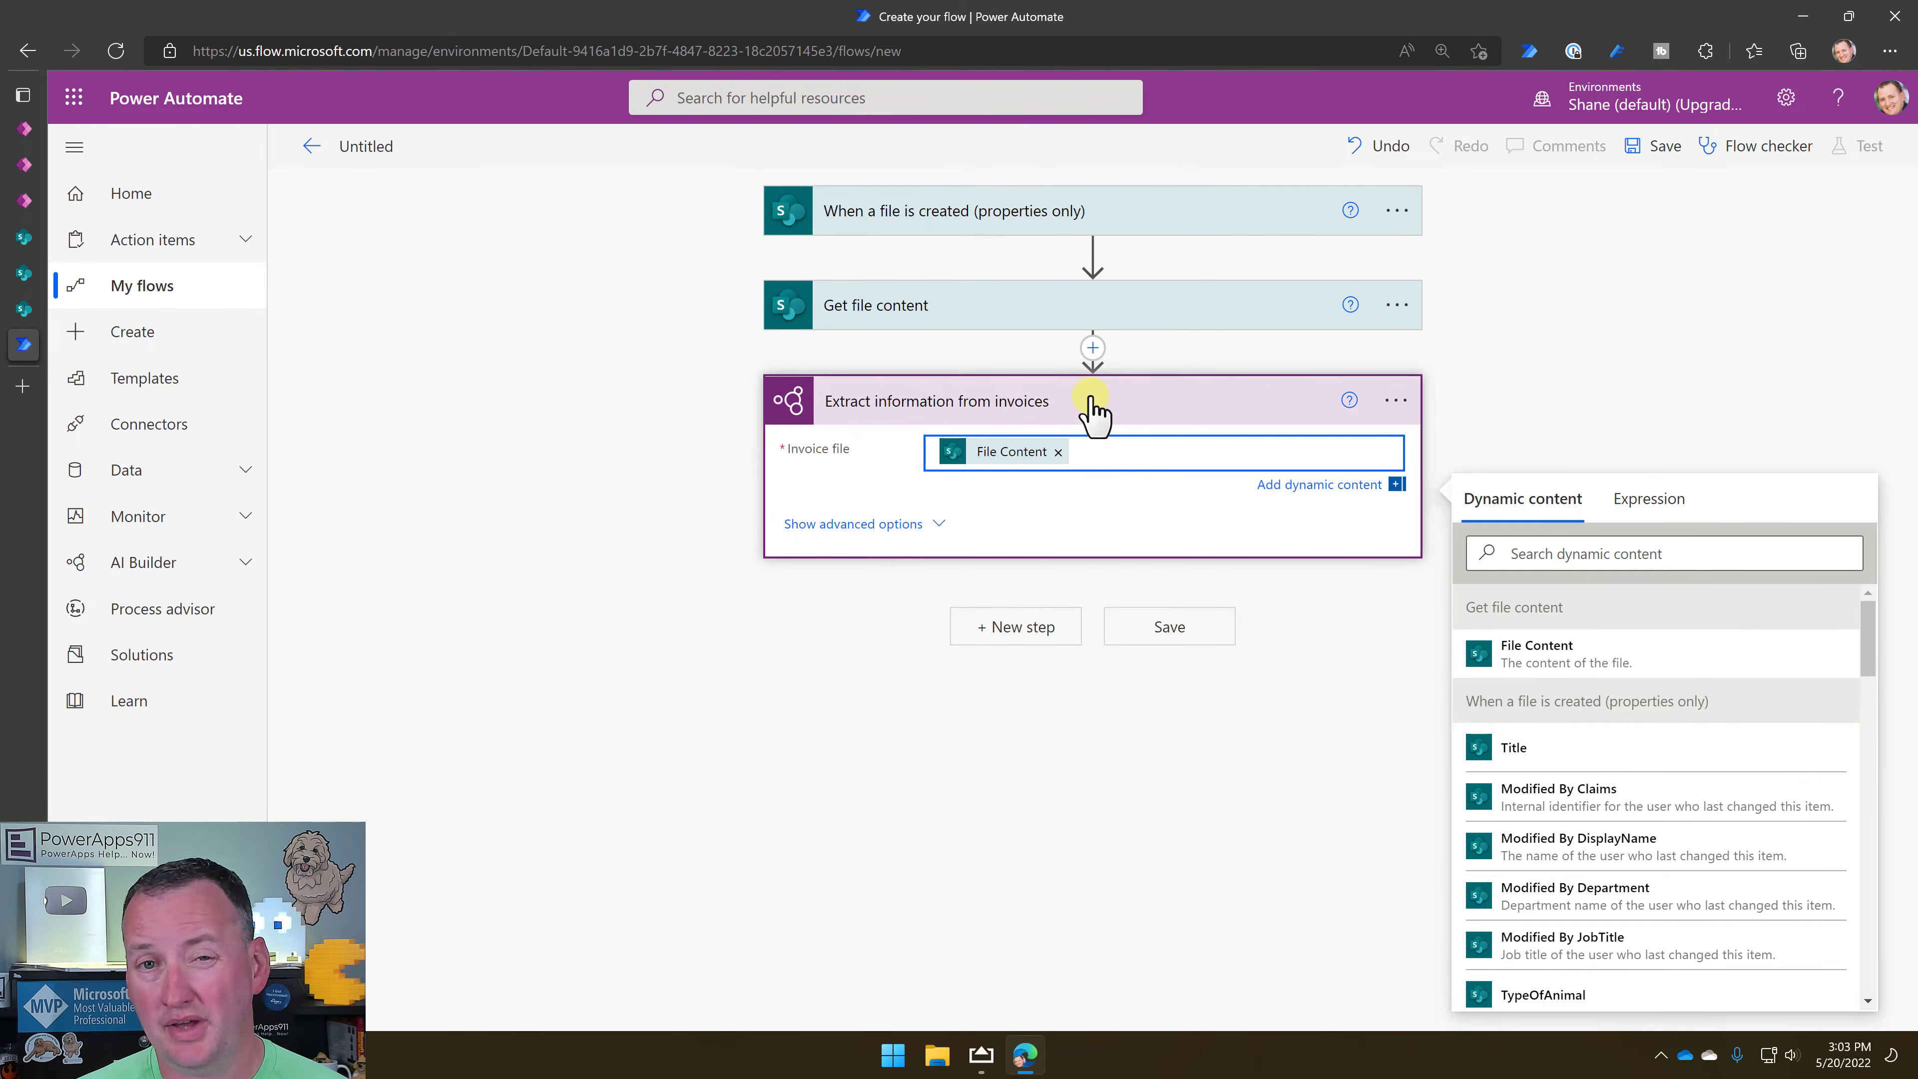
Switch to Power Apps to look over the AI Builder models on the Explore page, and return to the Power Automate flow.
left_click(24, 201)
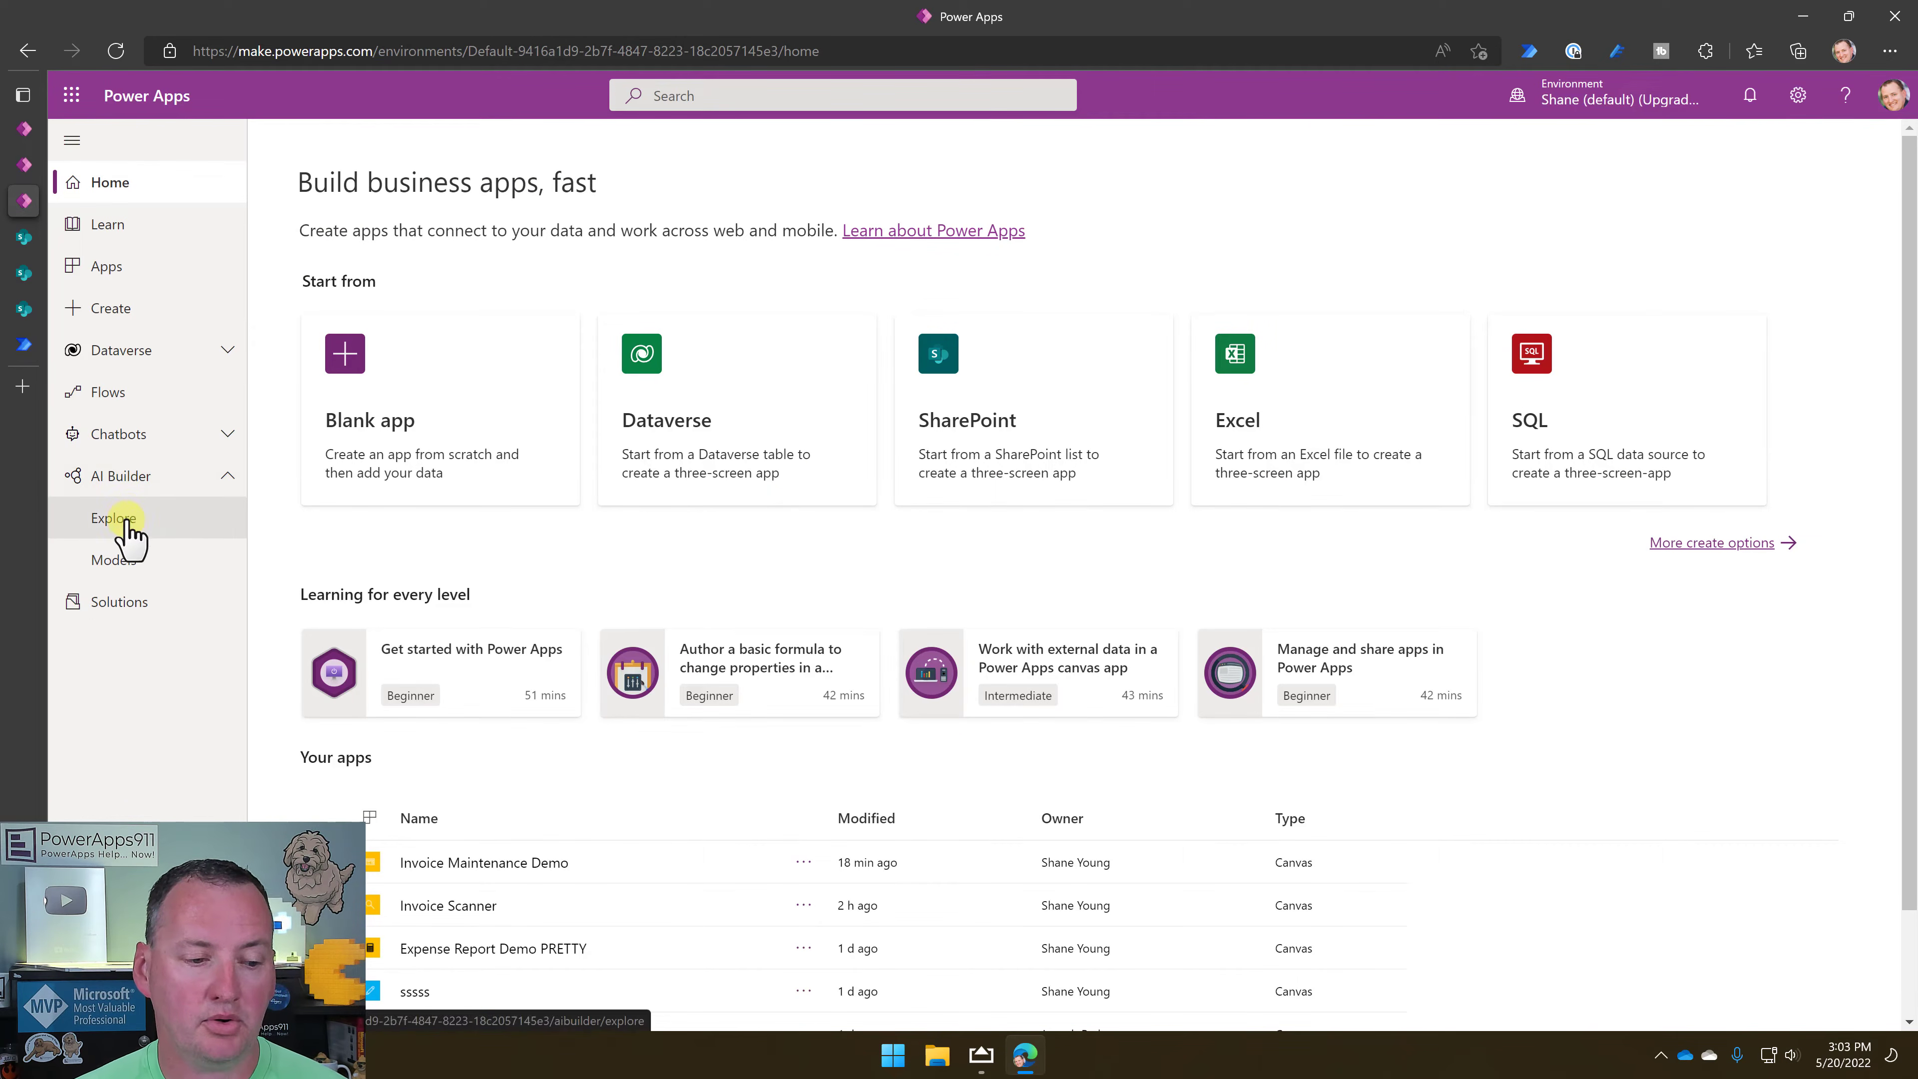
left_click(125, 523)
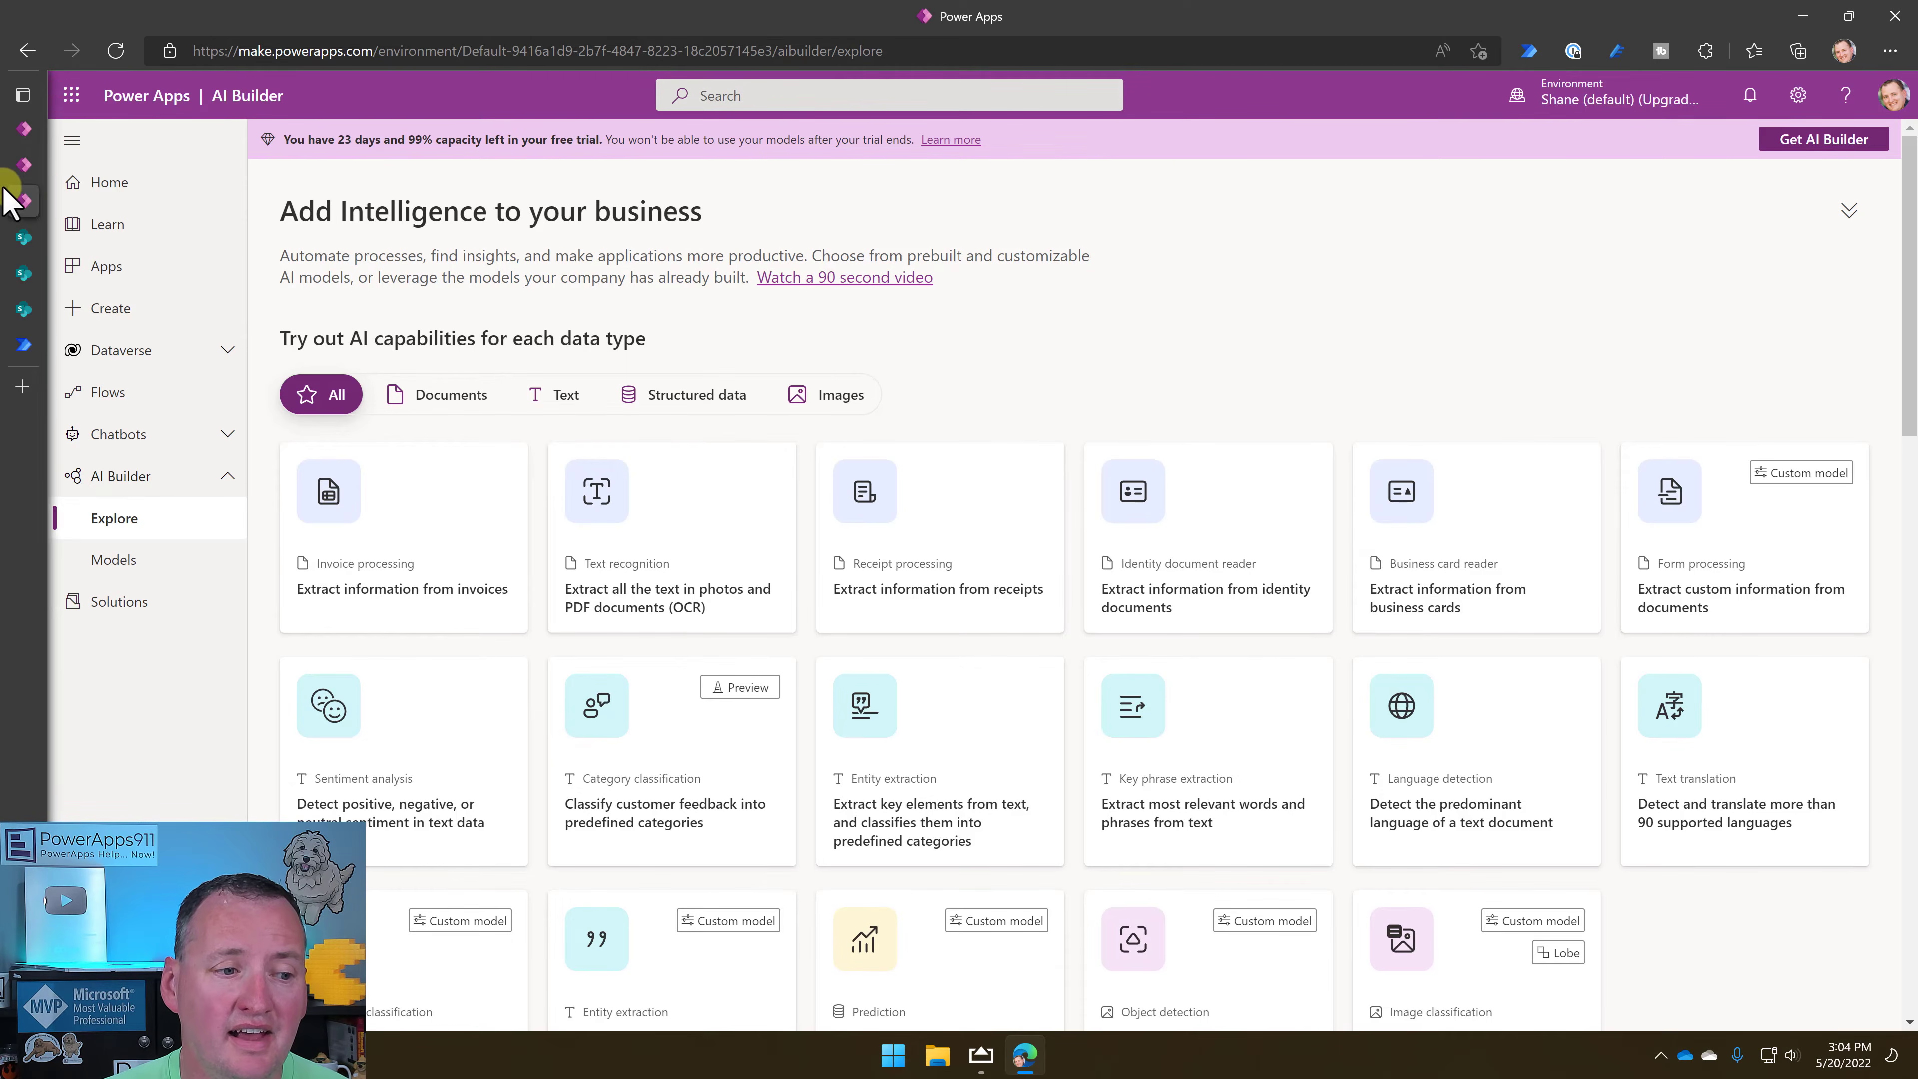
left_click(30, 344)
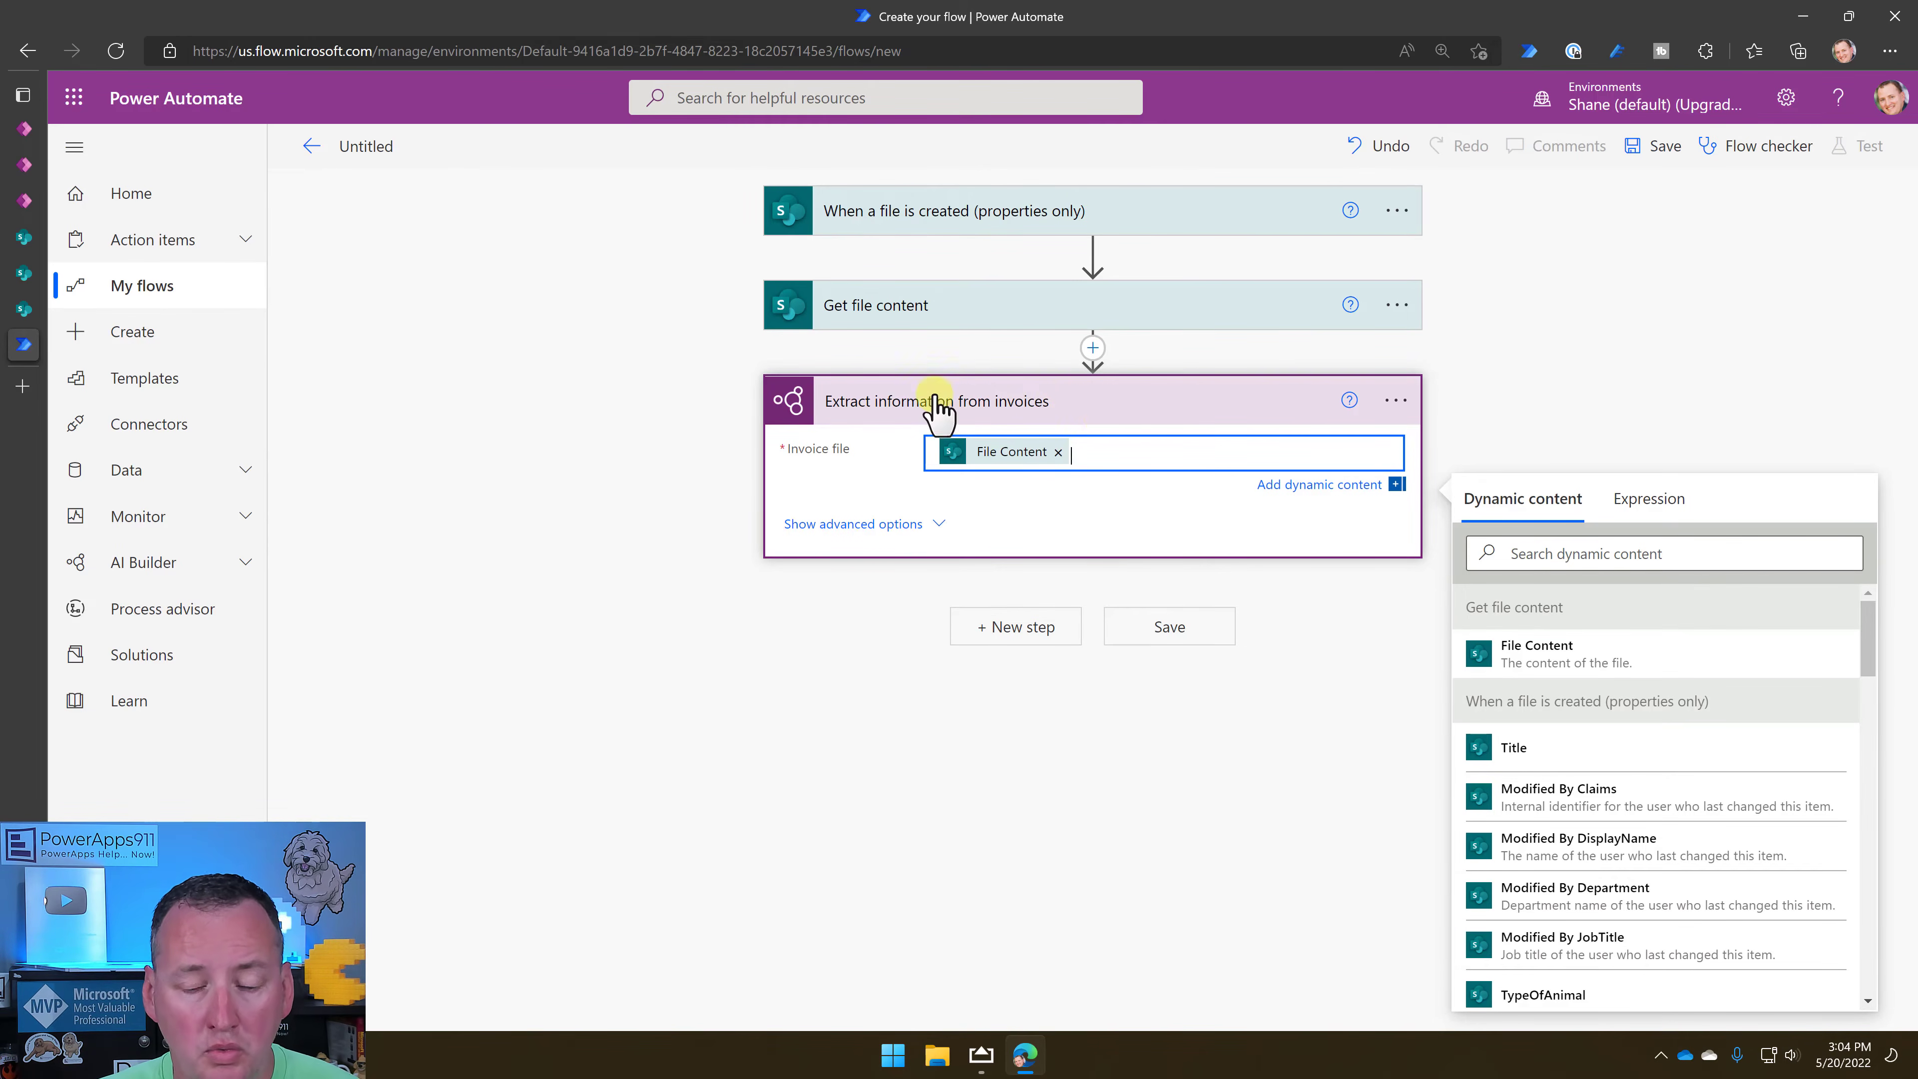
Name the flow Invoice Video and save it.
left_click(381, 147)
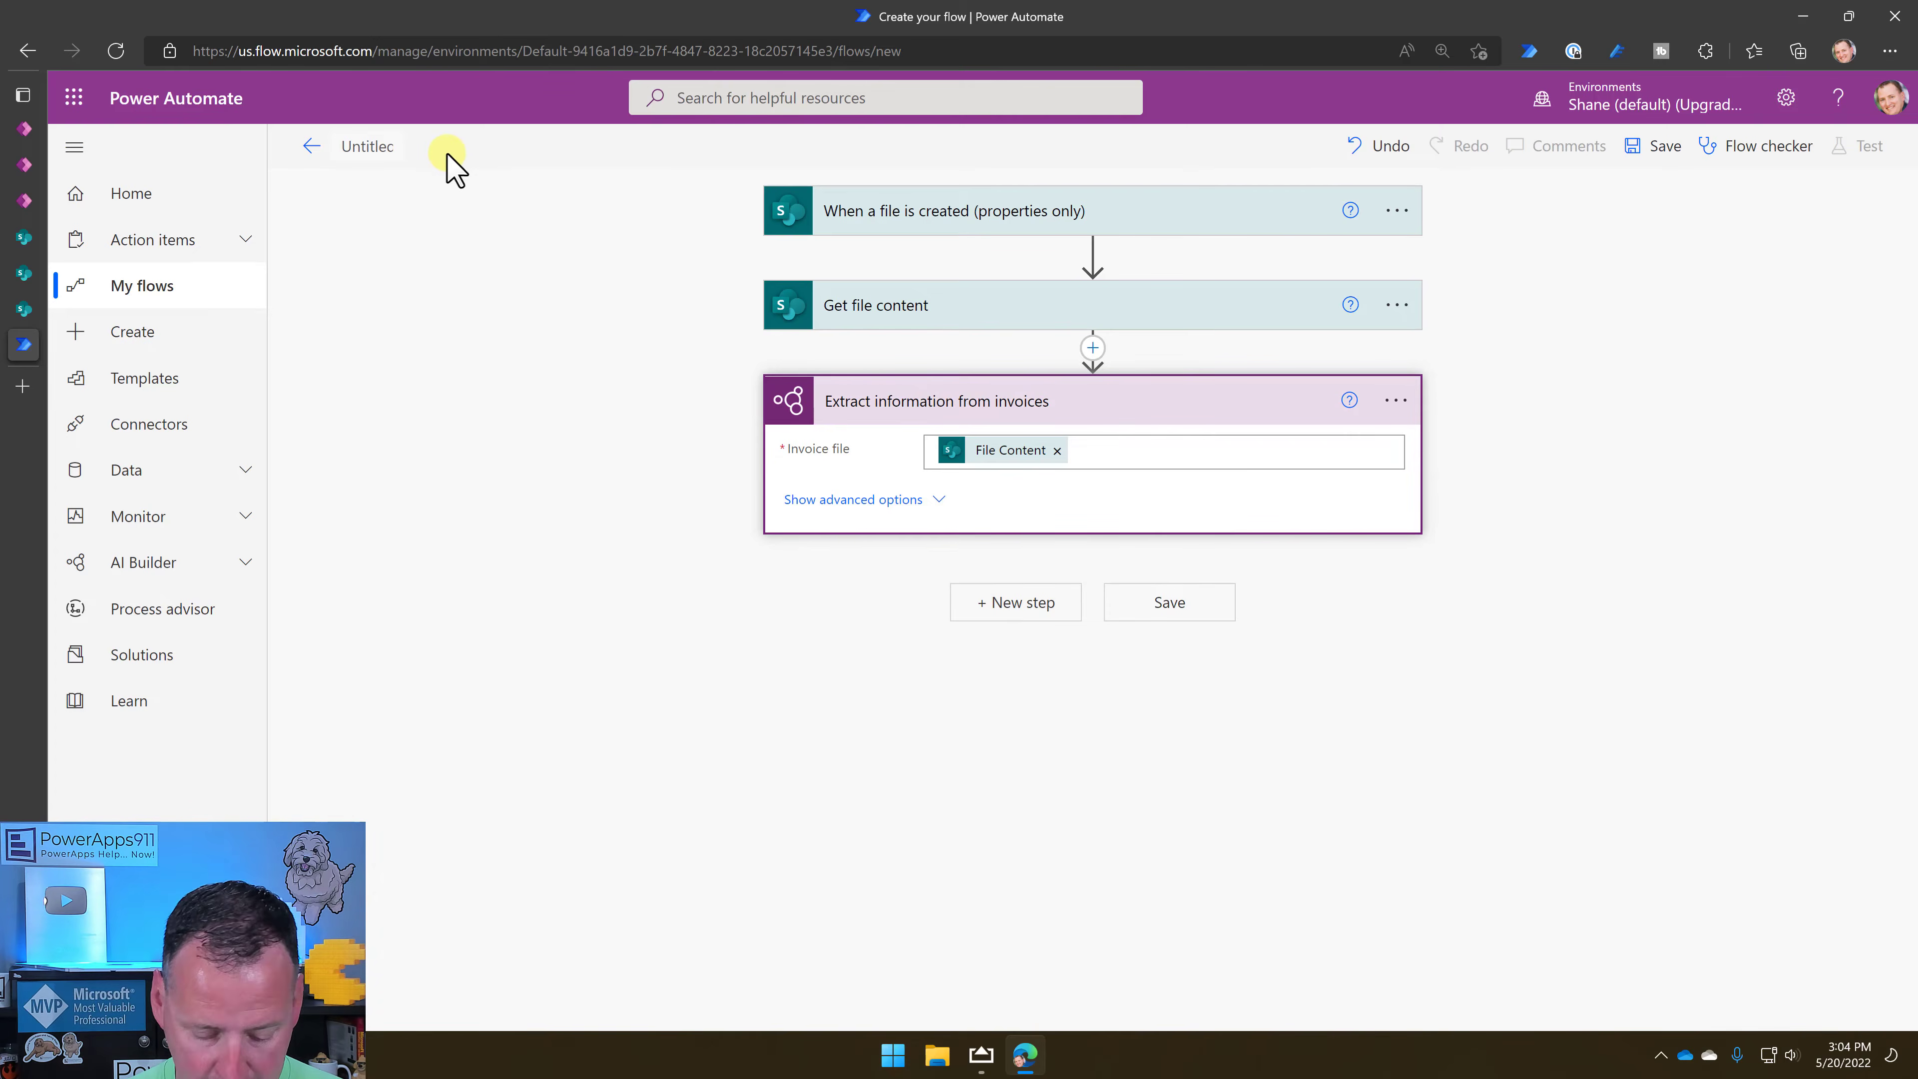
key("ctrl+a")
key("BackSpace")
type("Invoice Video")
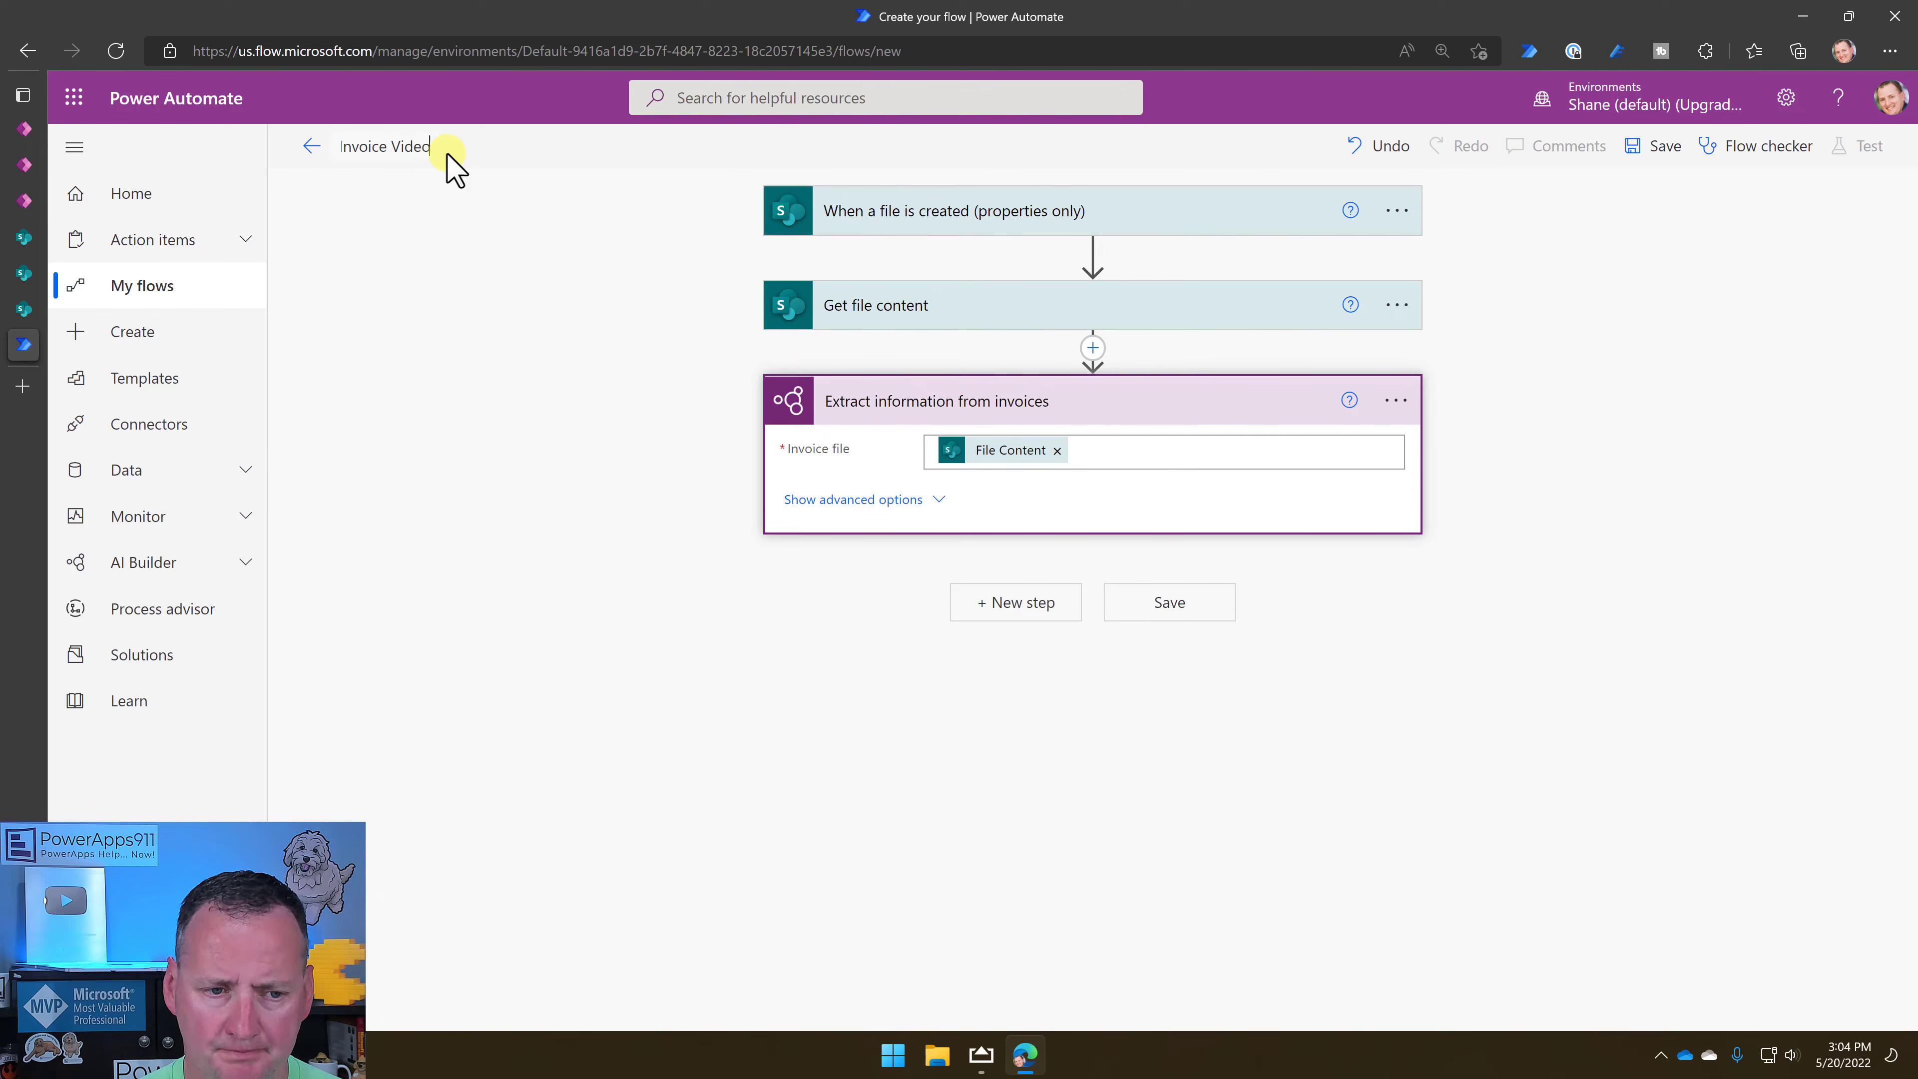
left_click(1664, 151)
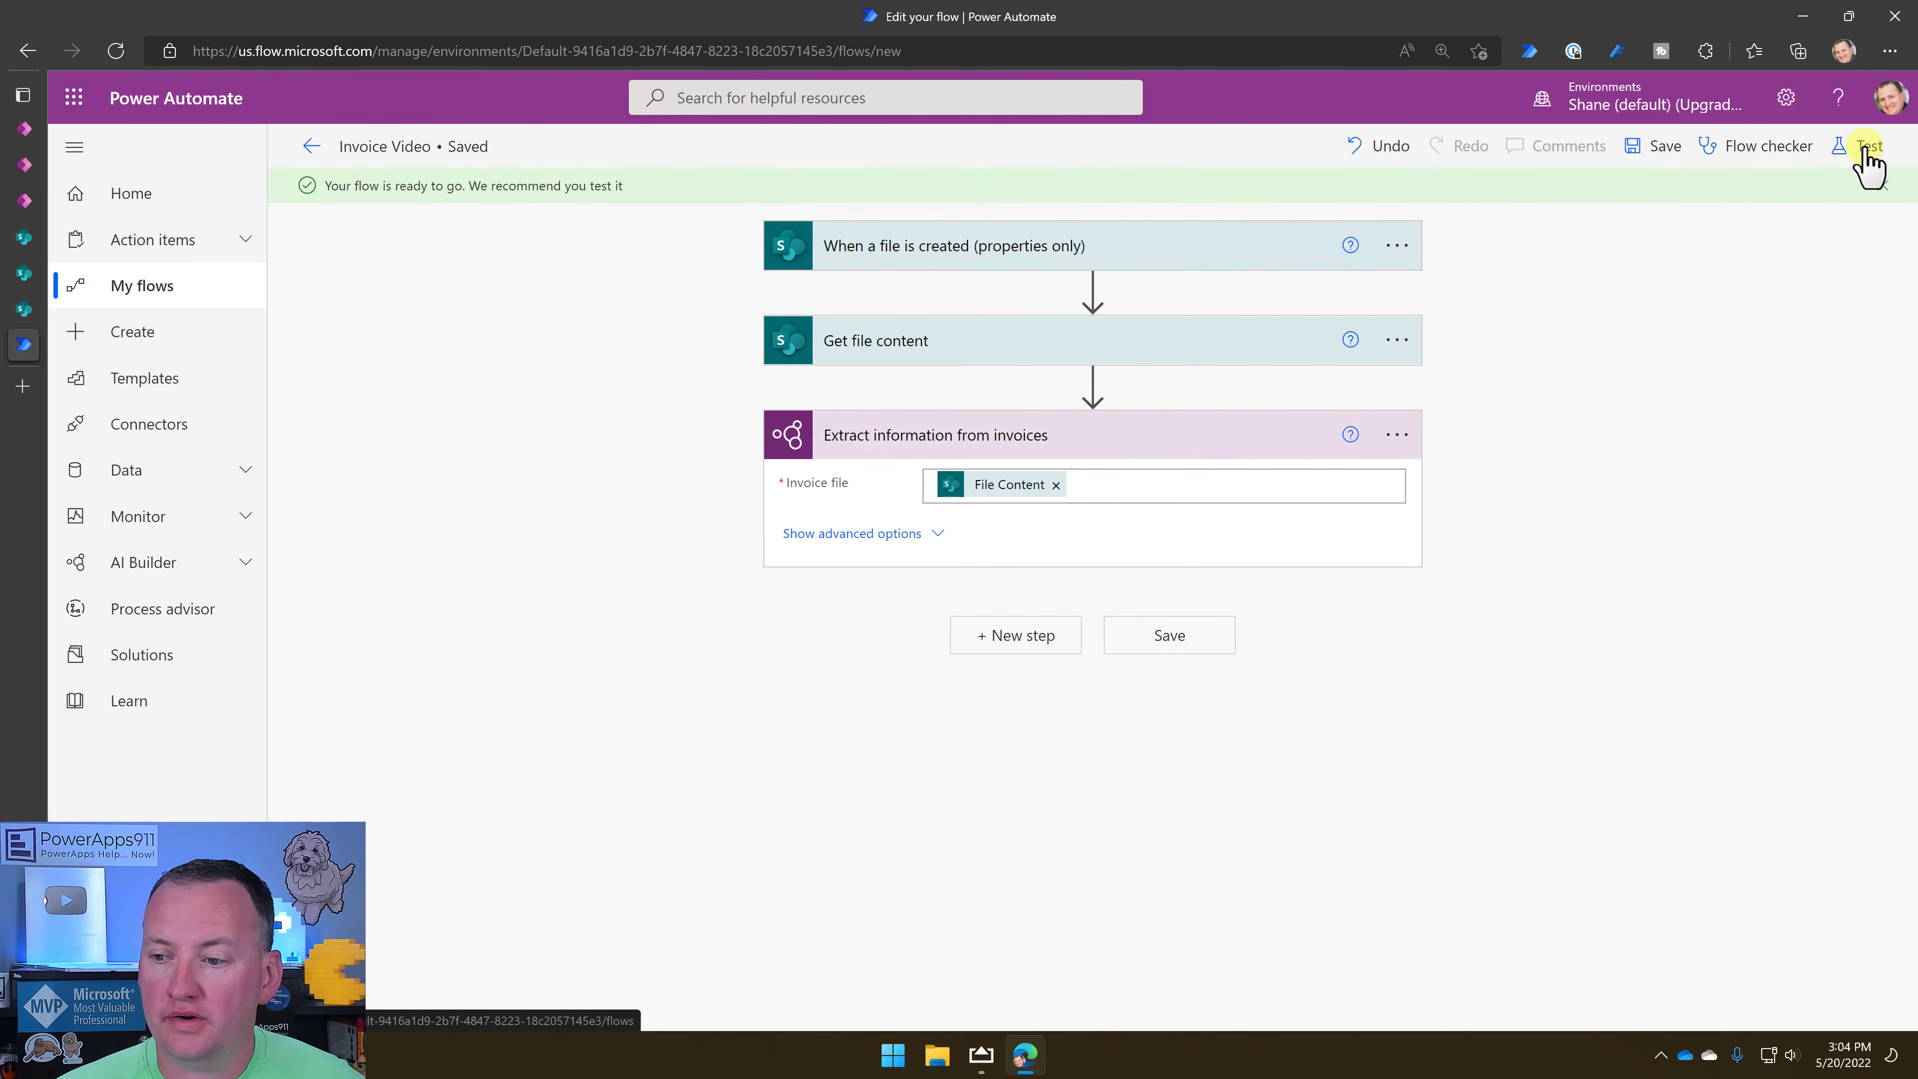
Start a manual test of the Invoice Video flow.
left_click(1860, 149)
left_click(1635, 202)
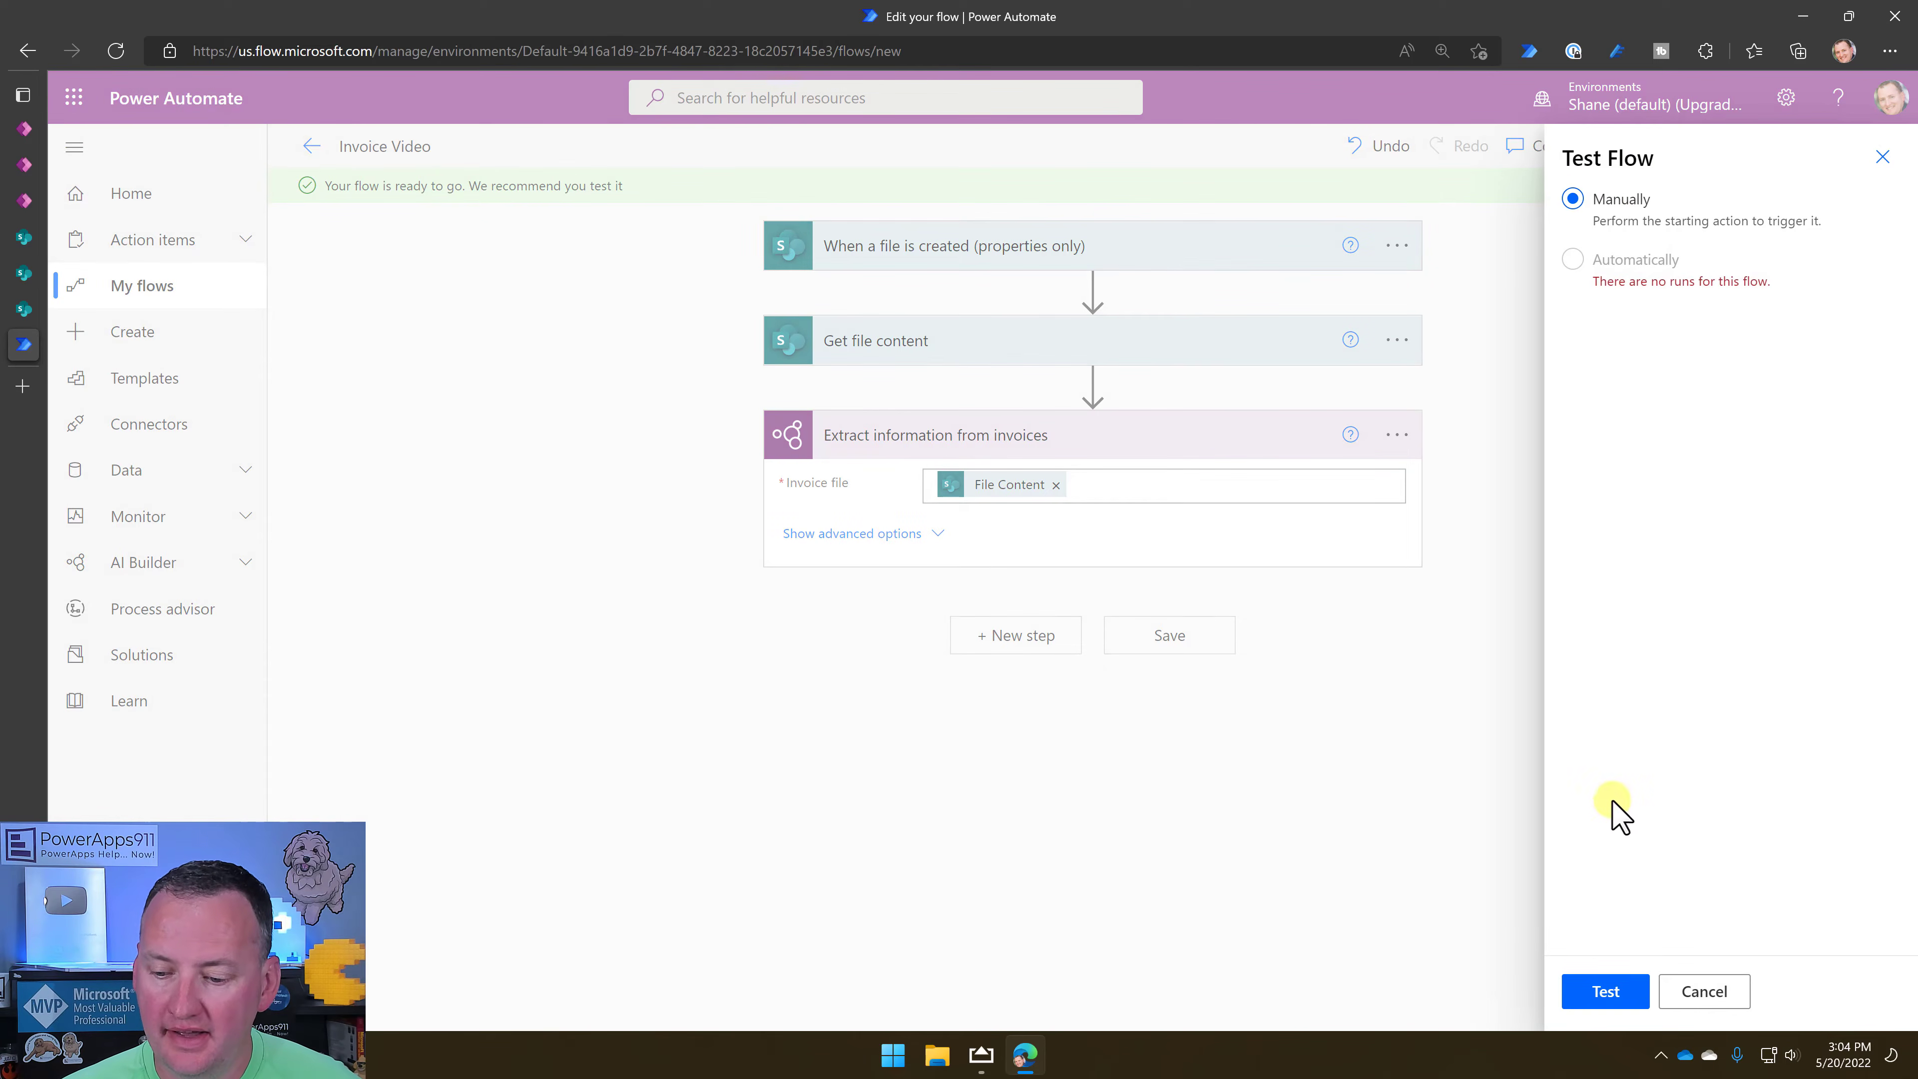
left_click(1605, 990)
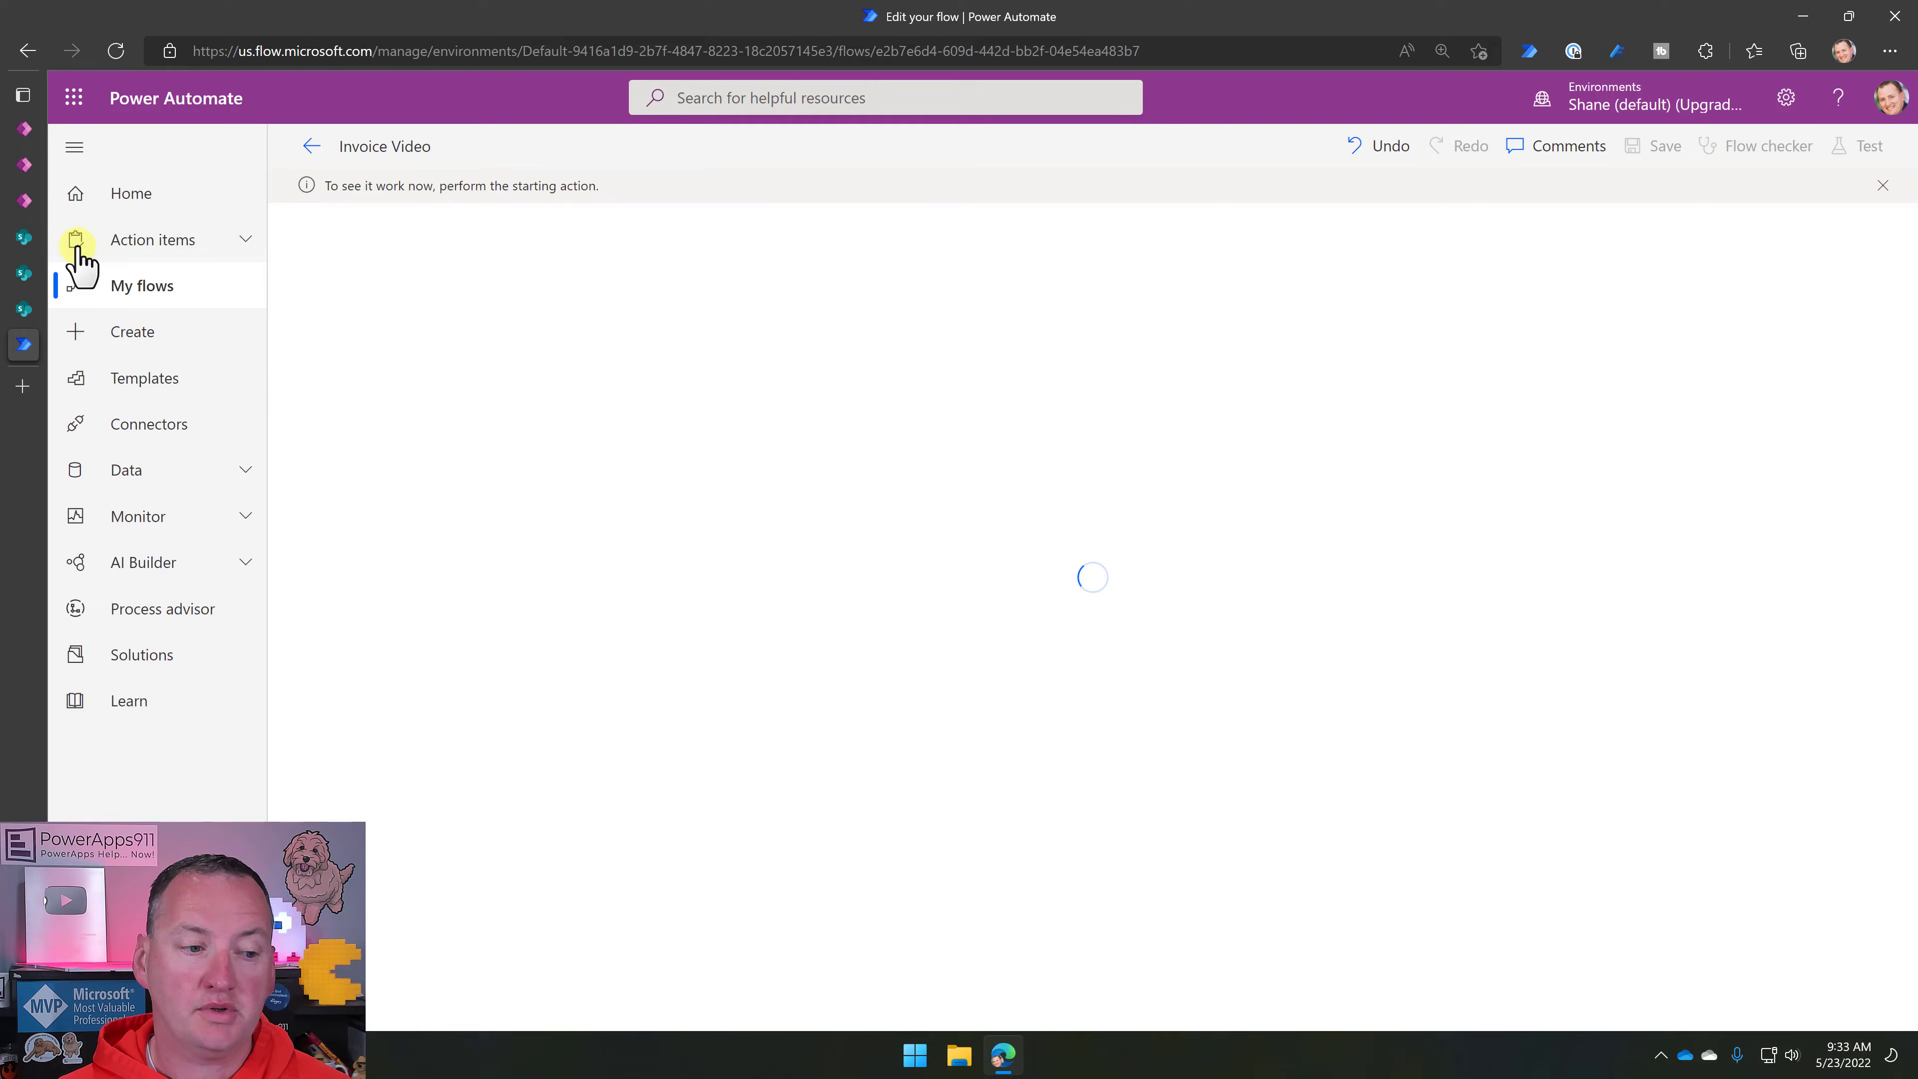
Switch to the SharePoint Invoices Video folder and upload the Greg Inv 3 image from the Desktop to trigger the flow.
left_click(22, 236)
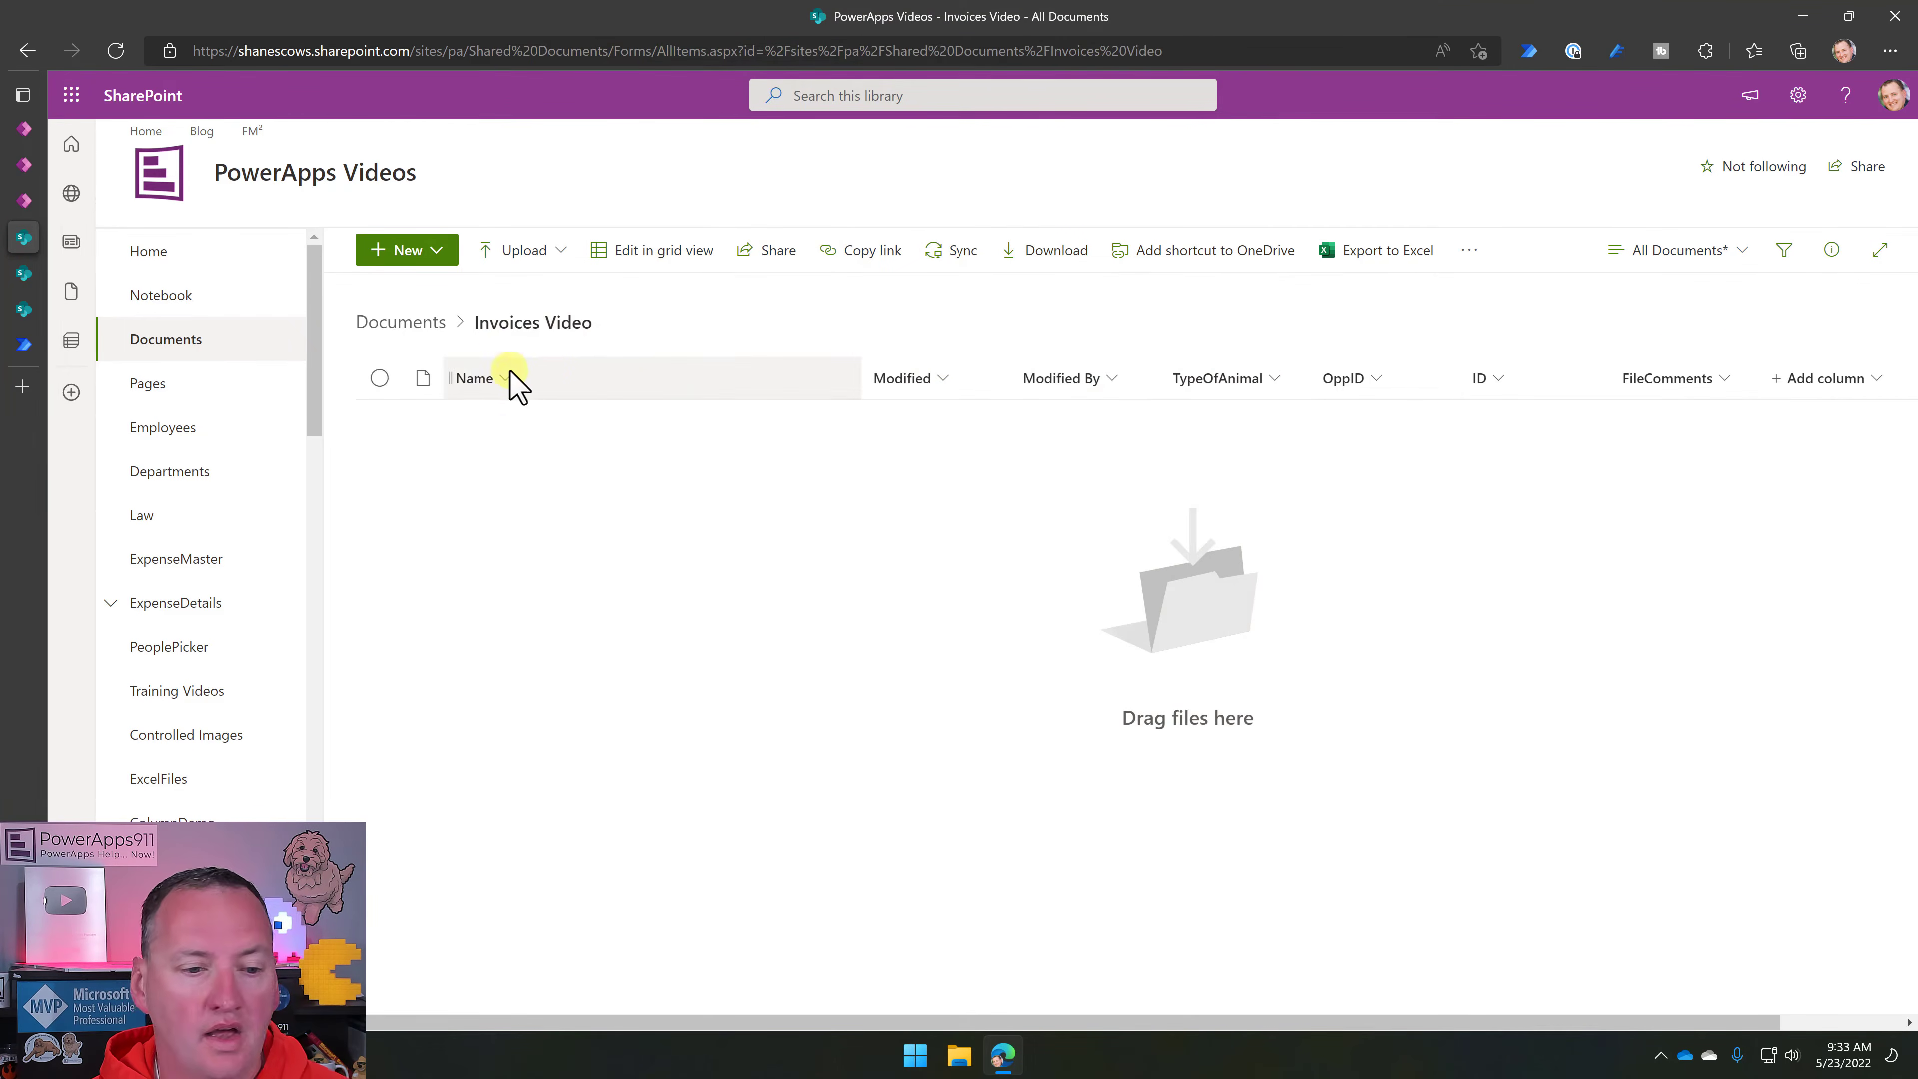
left_click(524, 252)
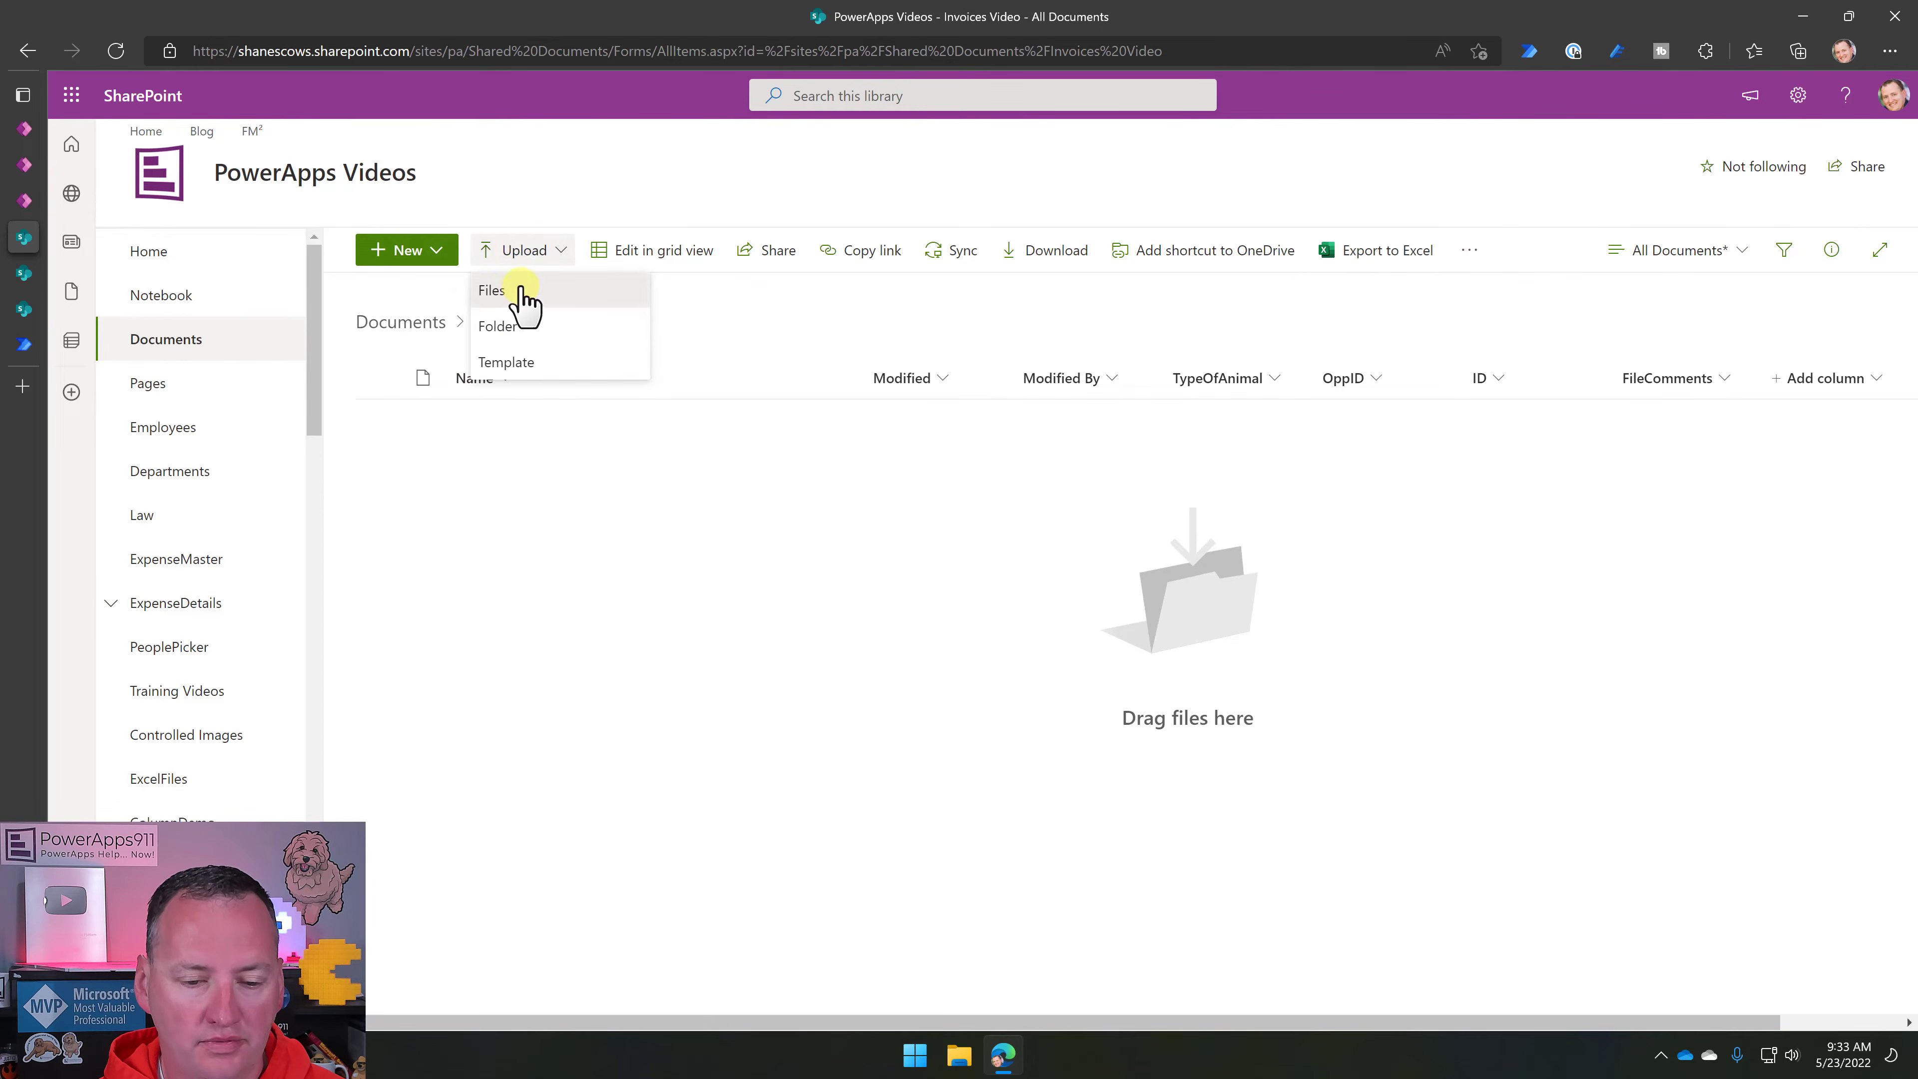
left_click(515, 296)
scroll(677, 526, "down", 15)
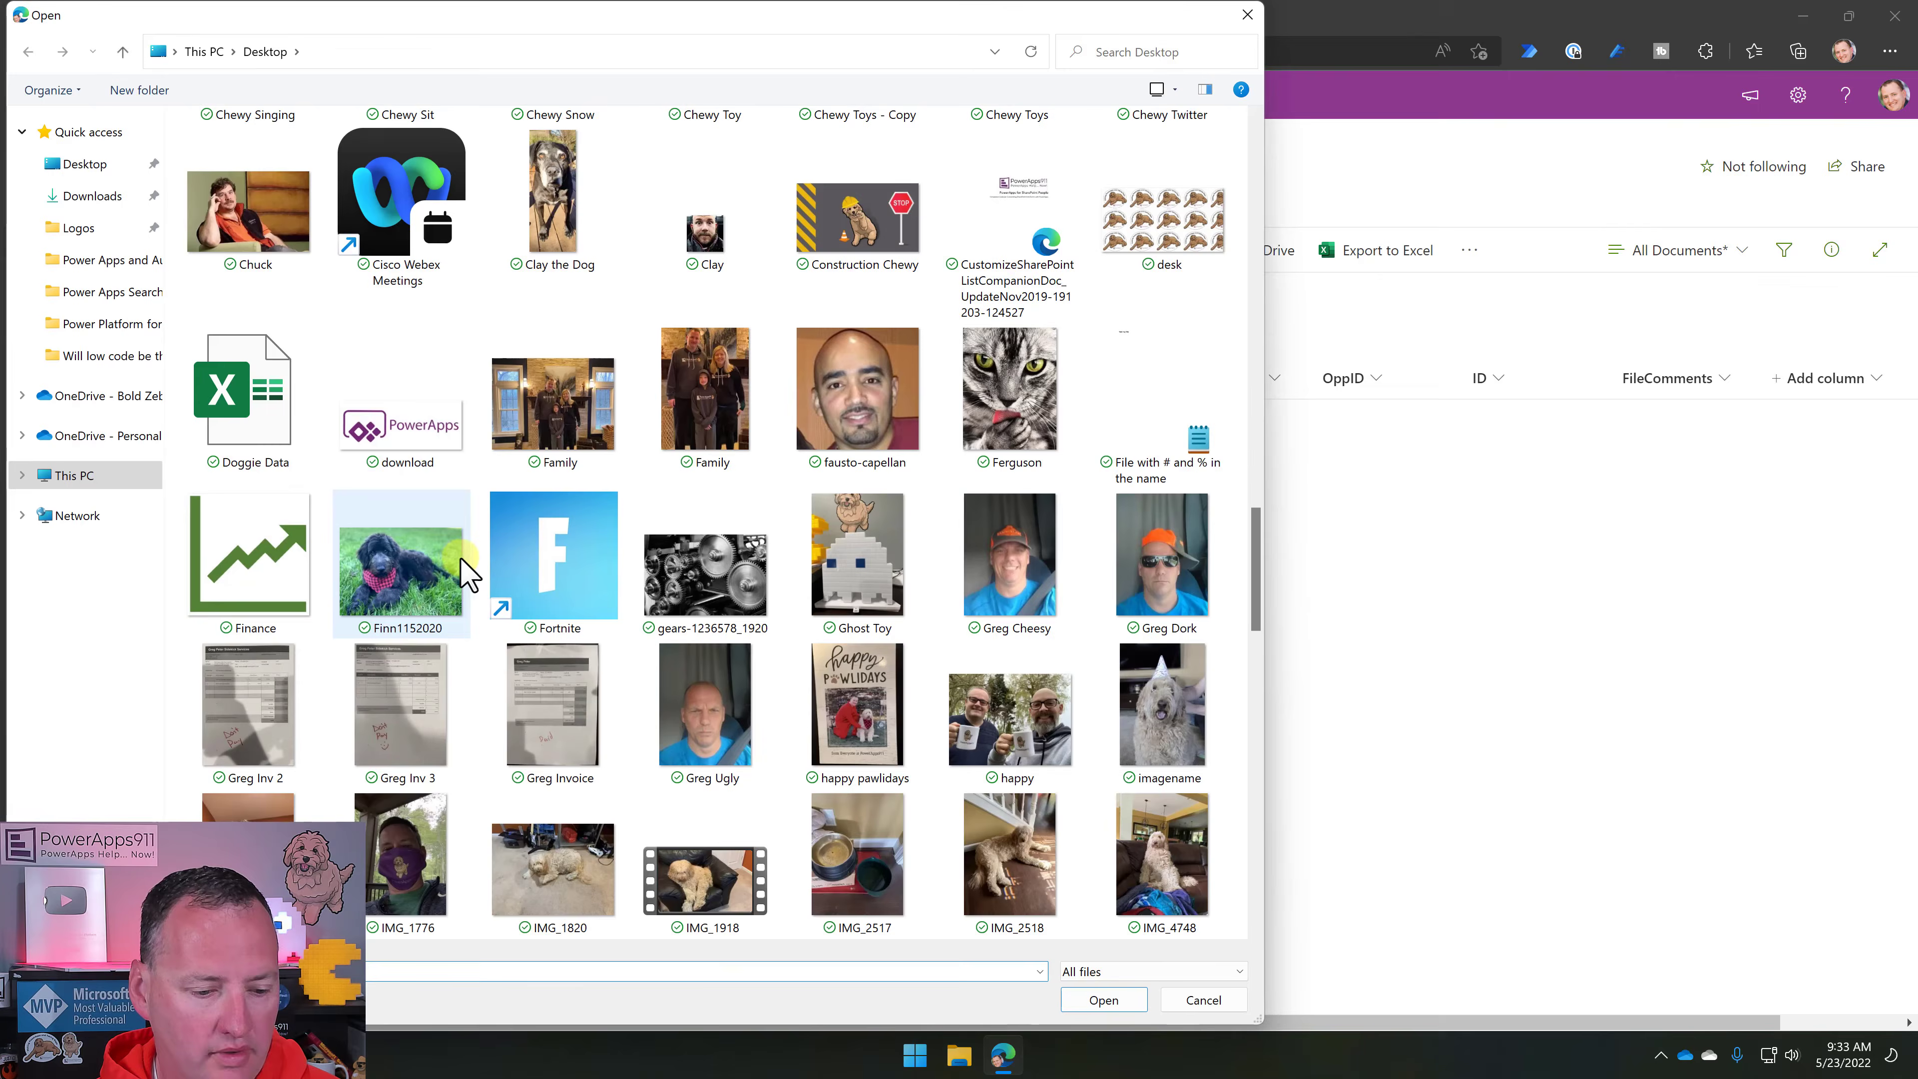
left_click(412, 253)
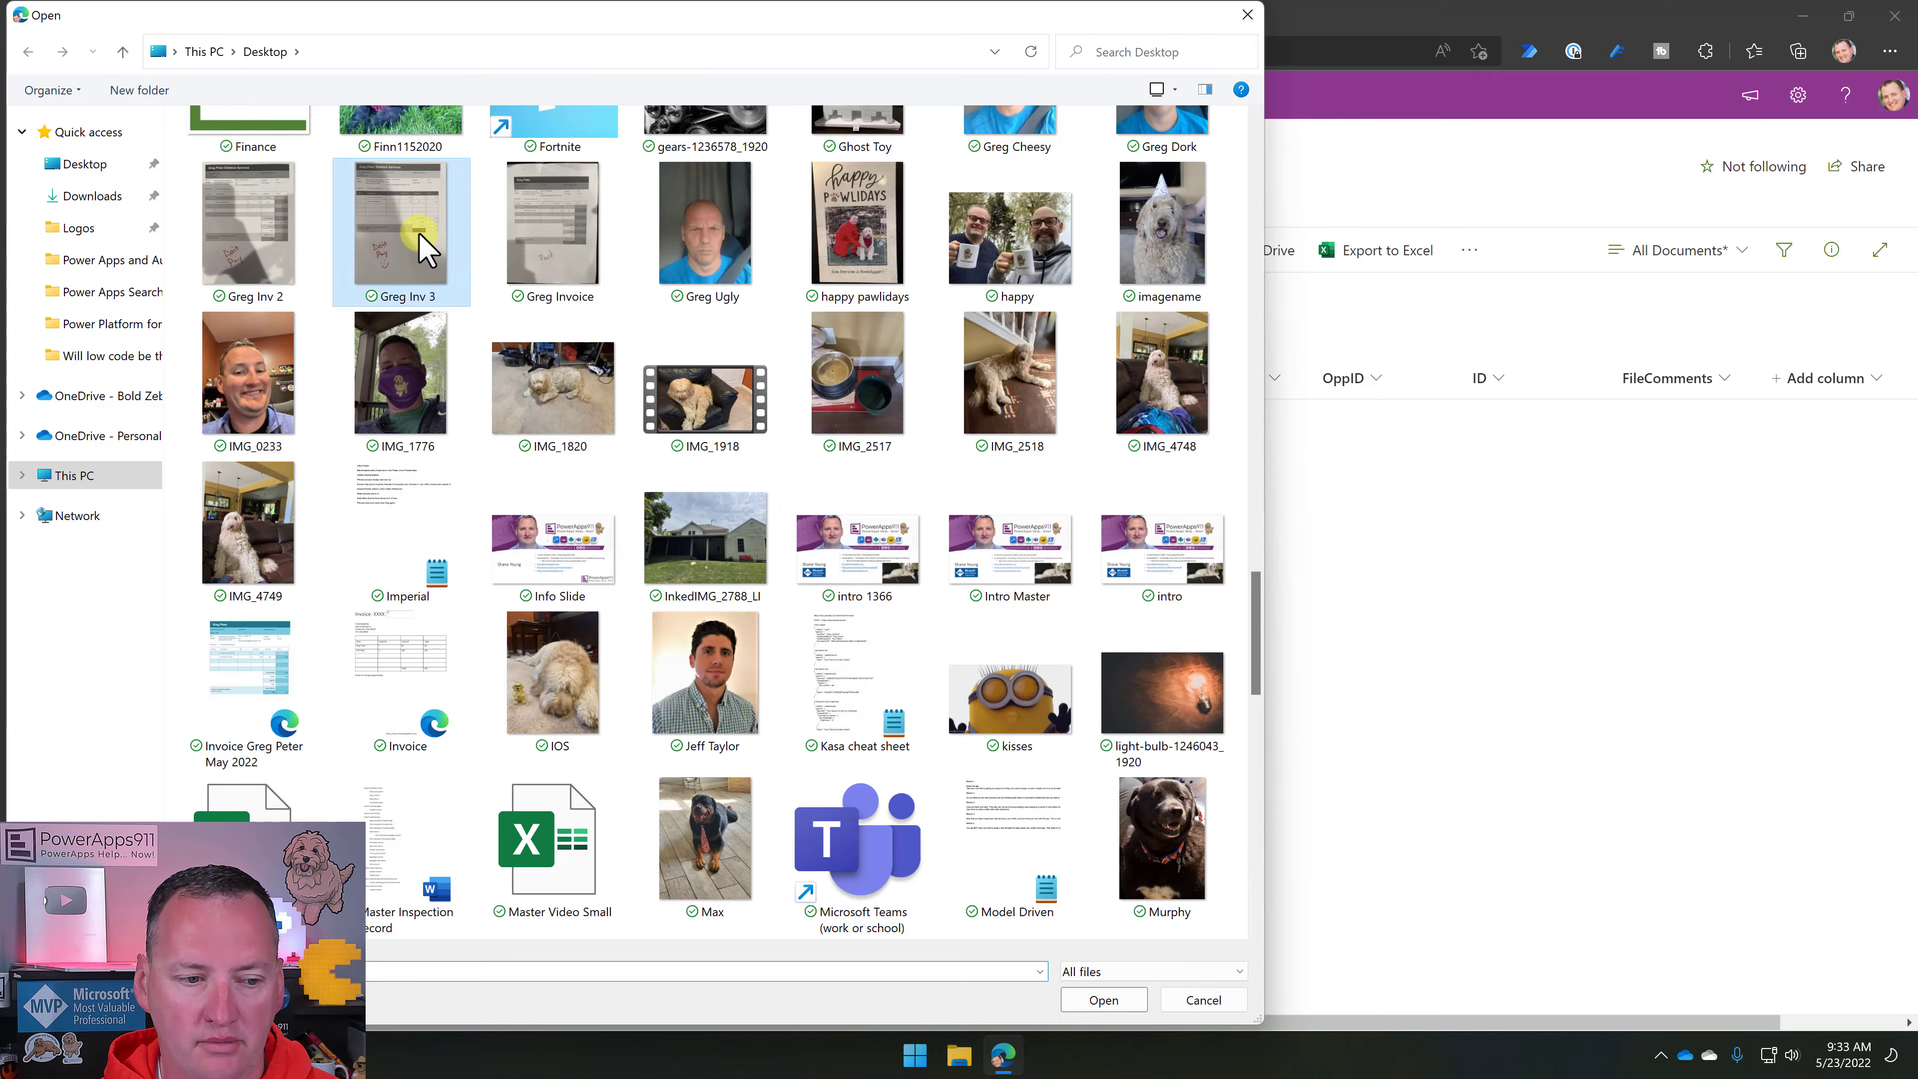
left_click(1115, 1005)
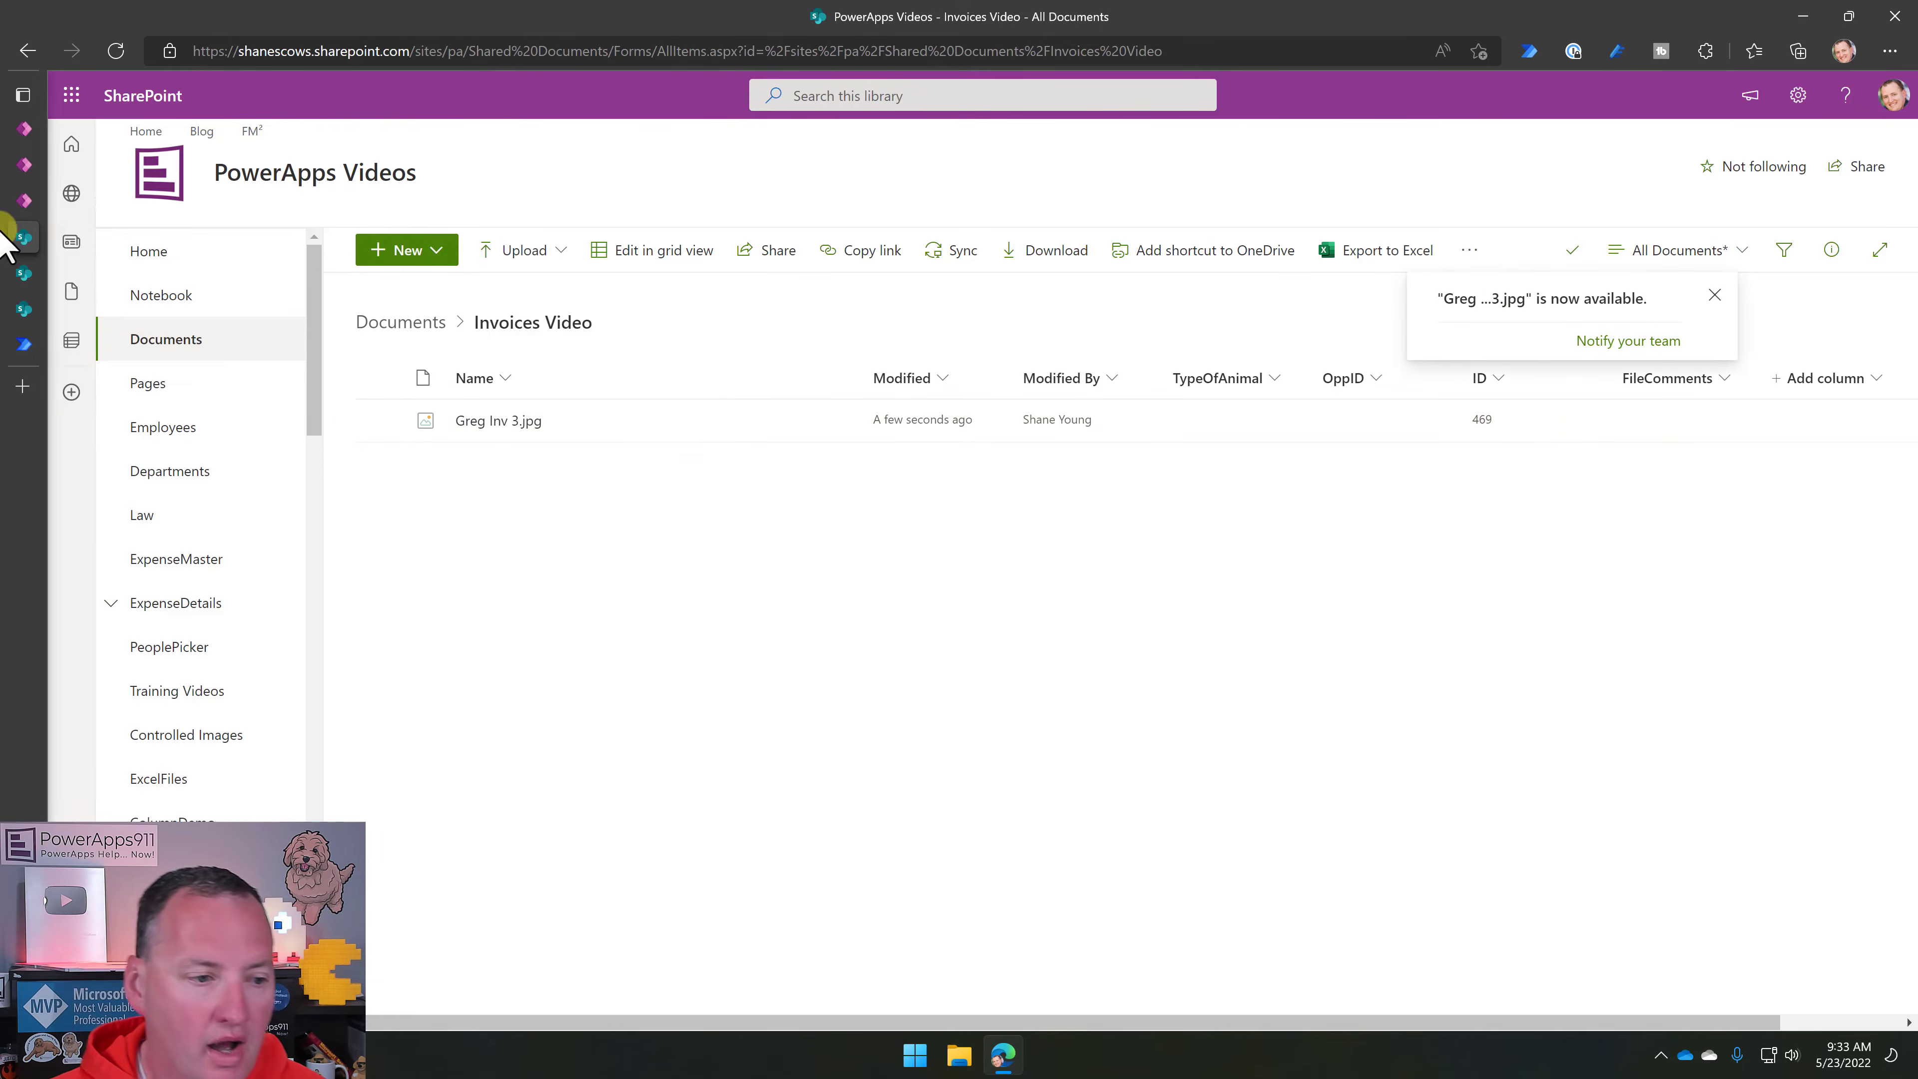
Return to the Power Automate test run and examine the Extract information from invoices outputs, including confidence values, line items and detected text lines.
left_click(30, 344)
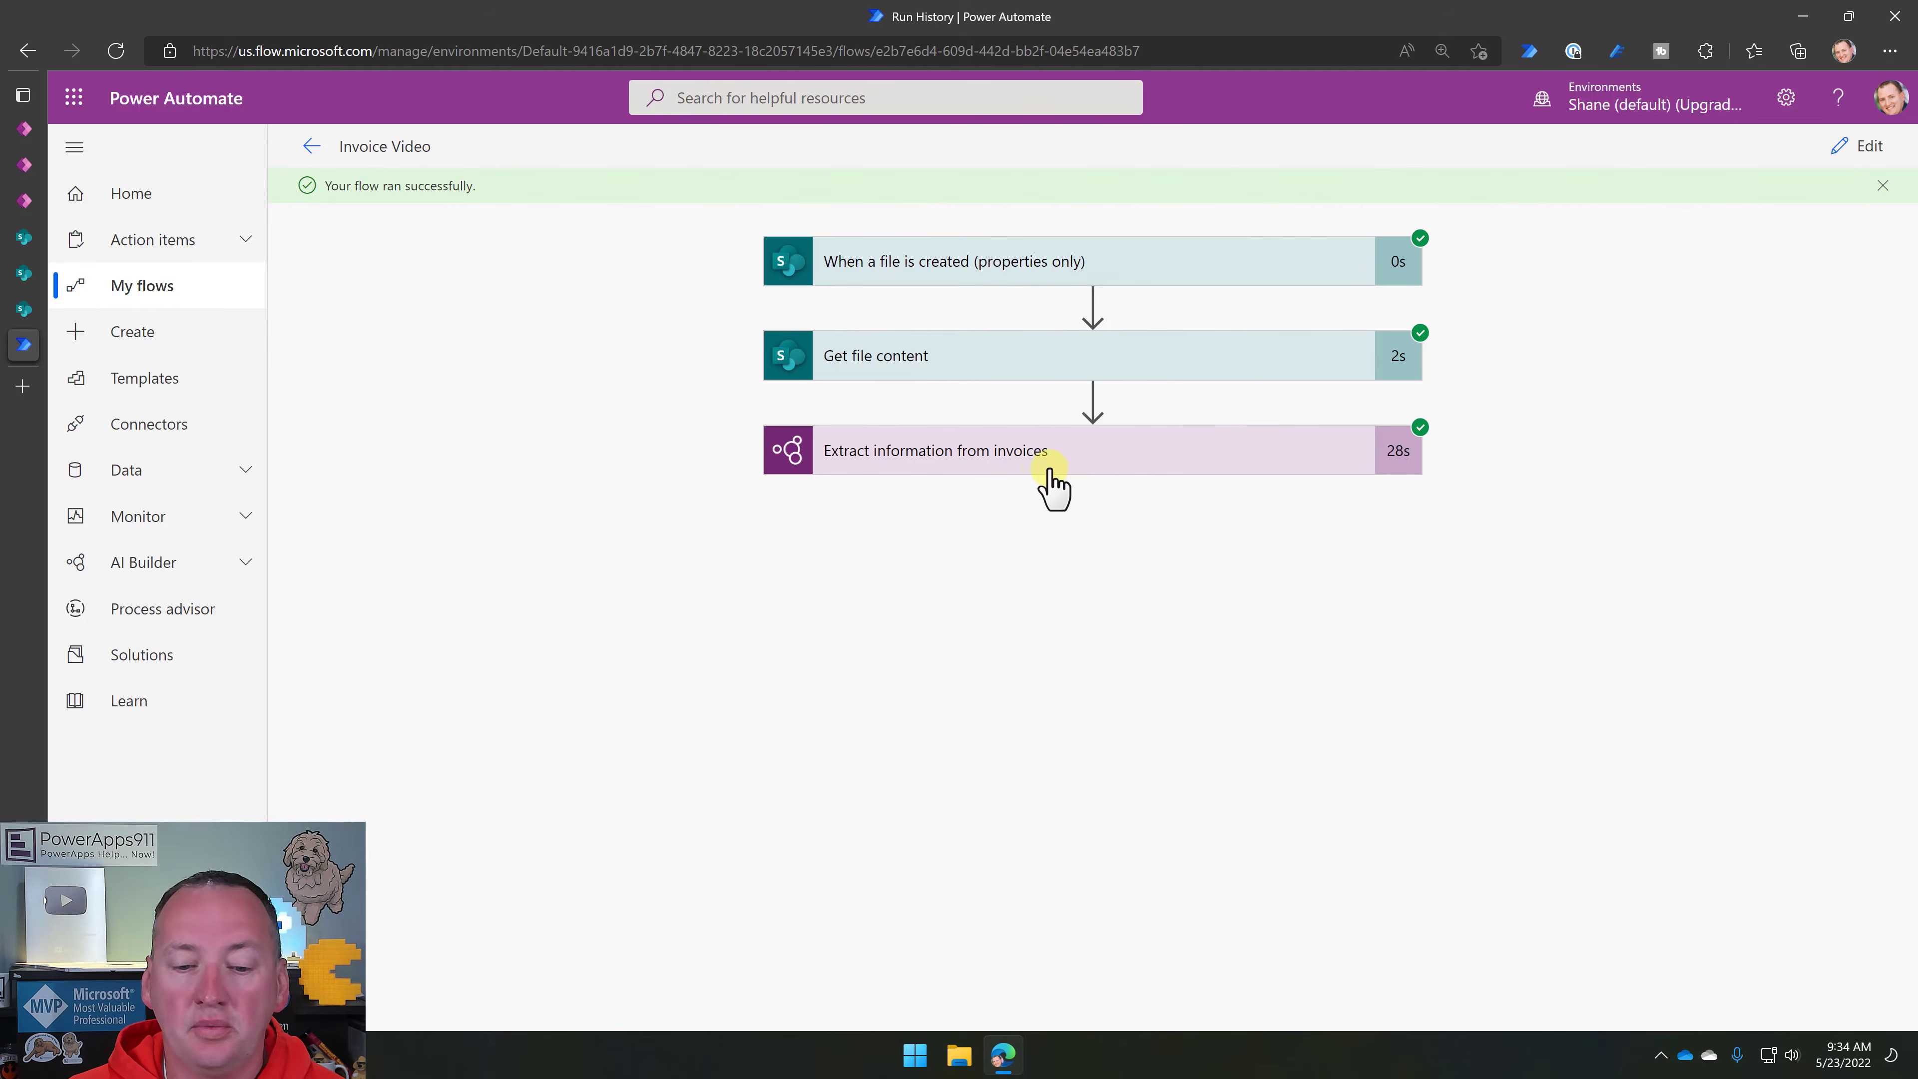
left_click(1096, 459)
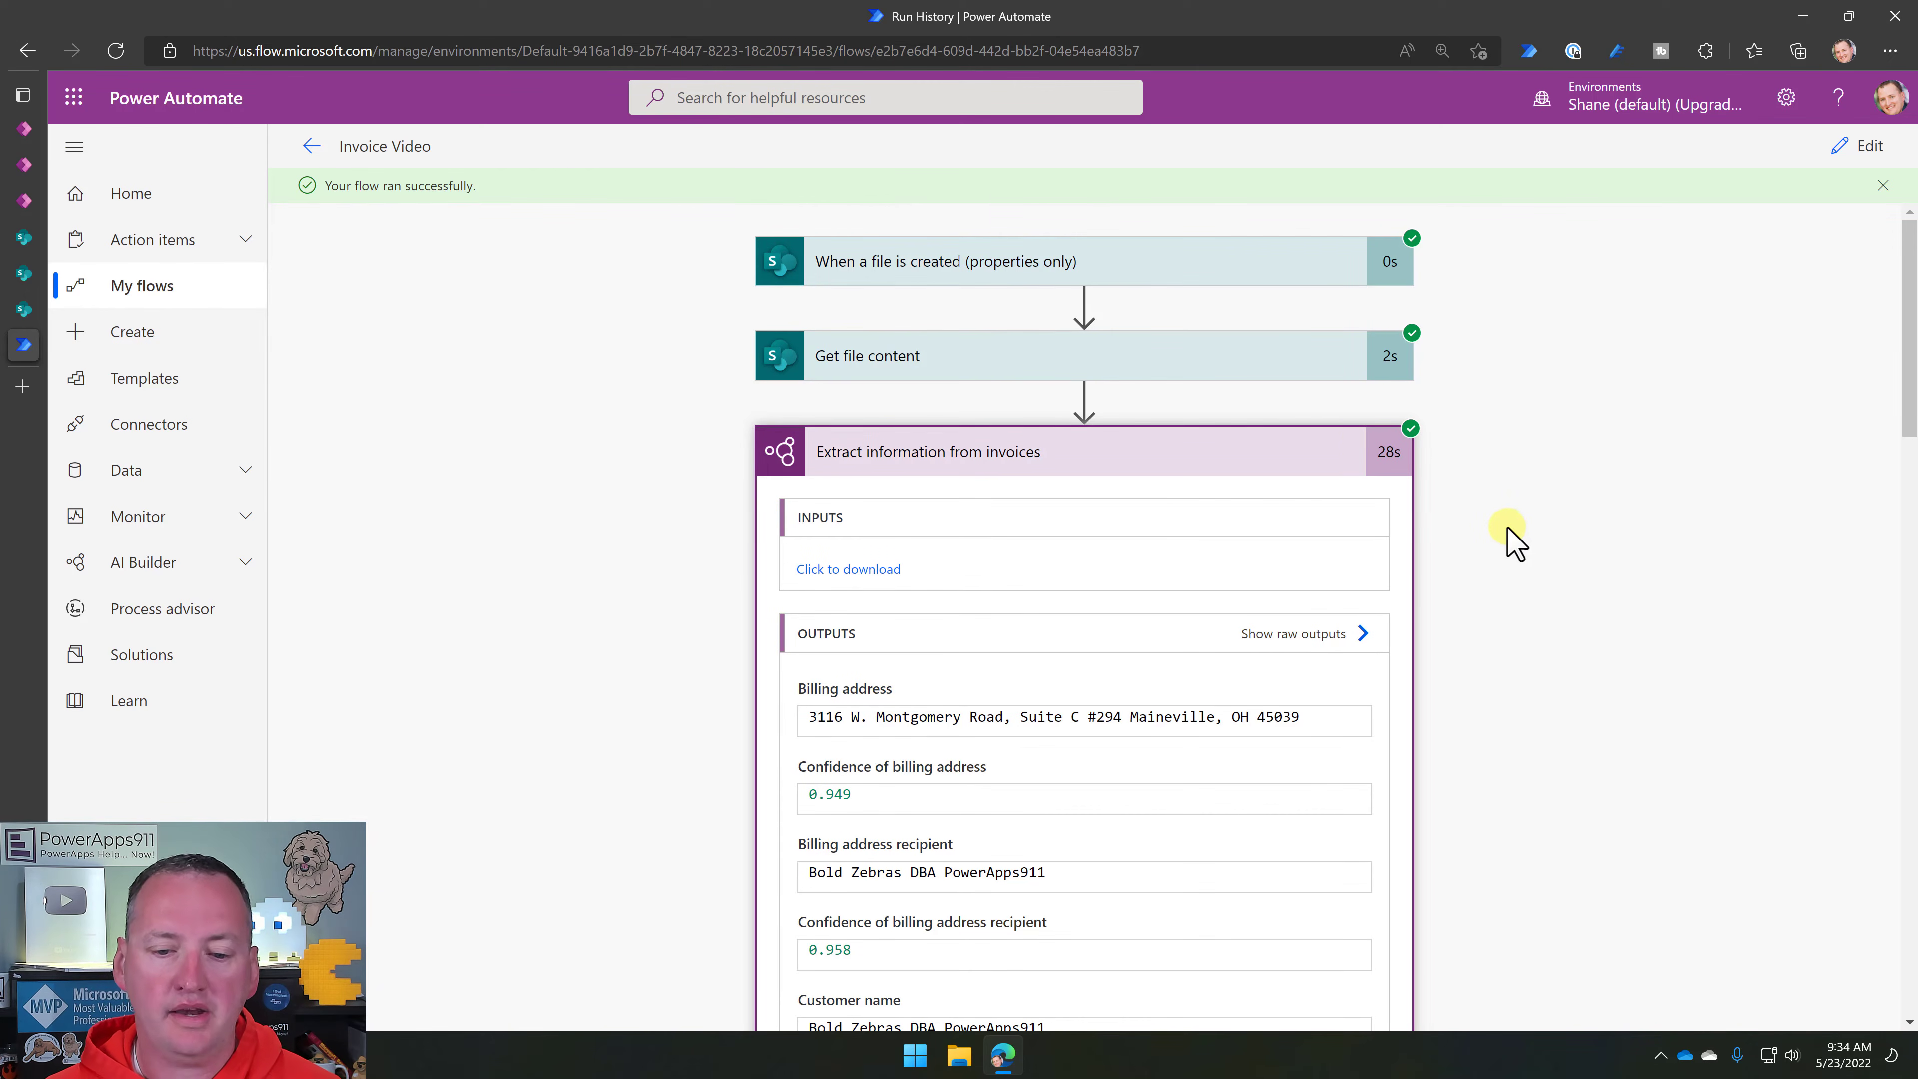
scroll(1284, 445, "down", 2)
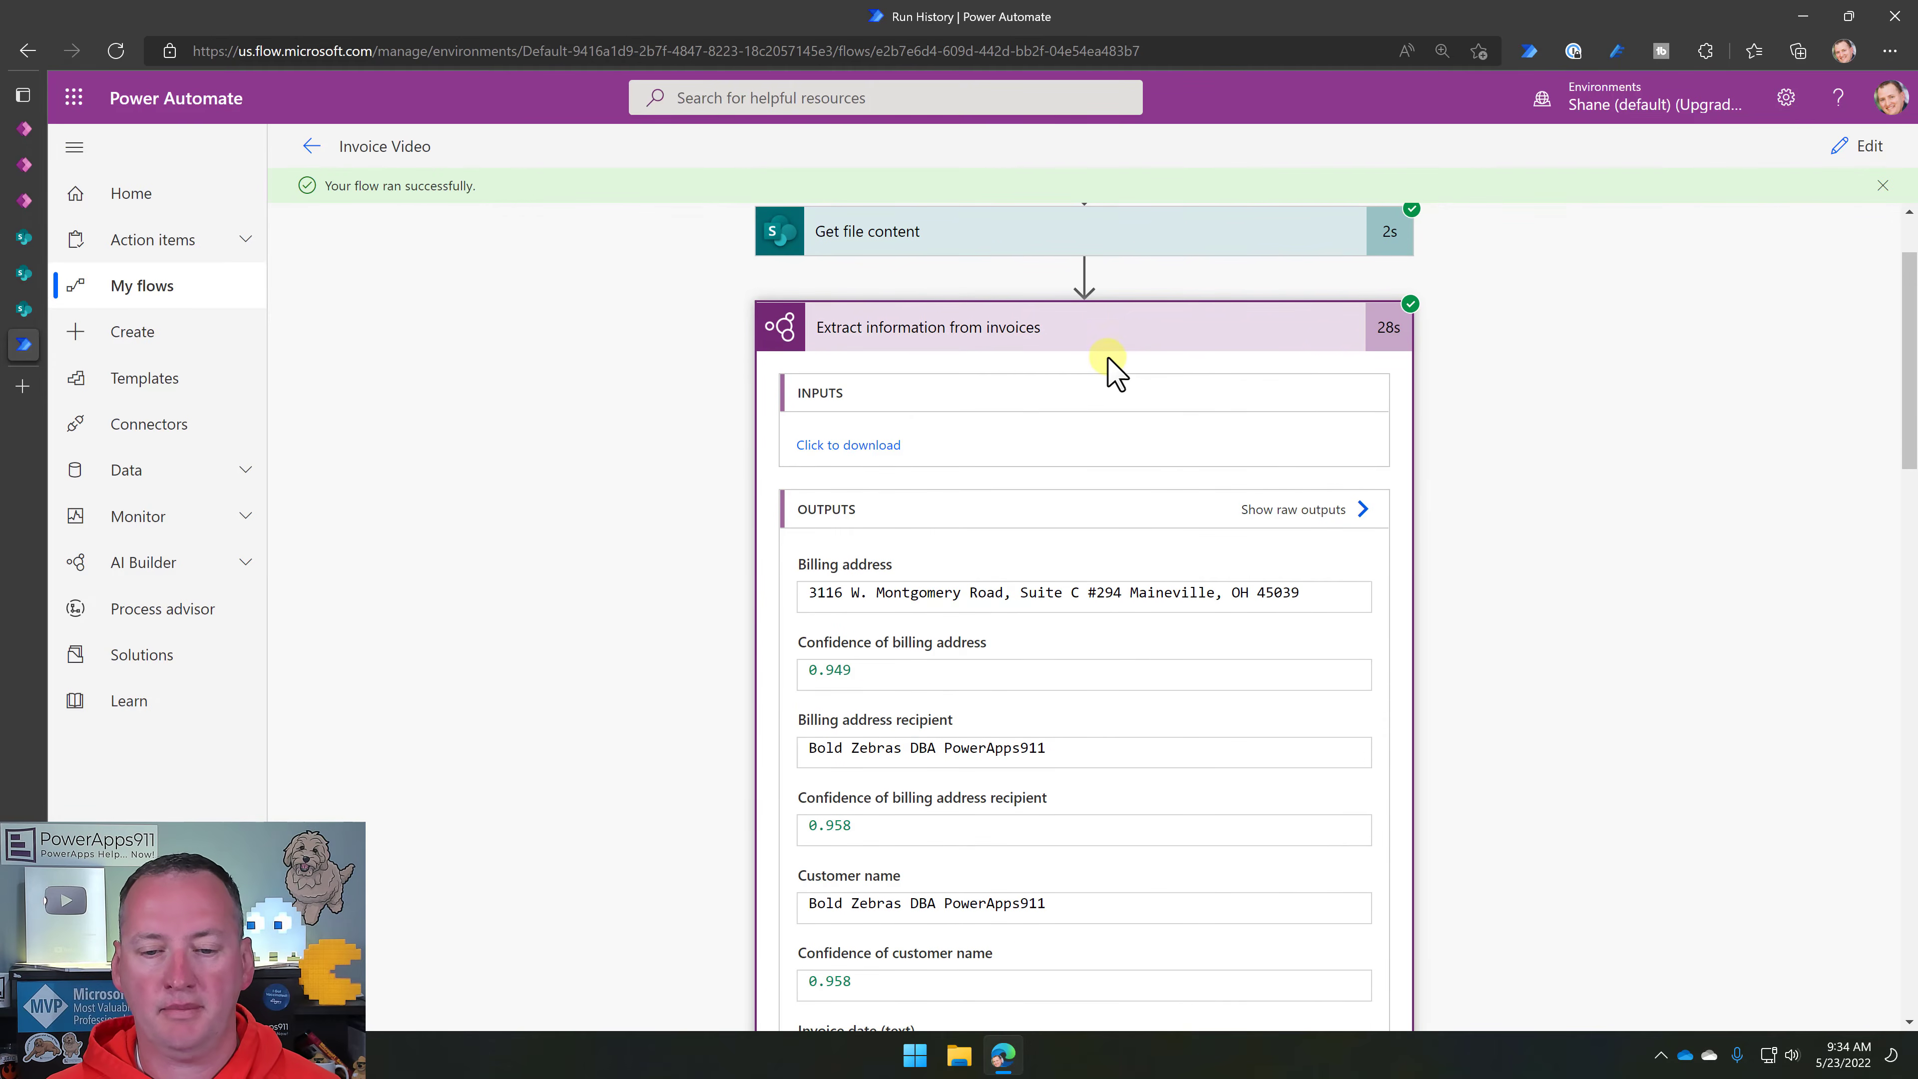
scroll(1104, 366, "down", 2)
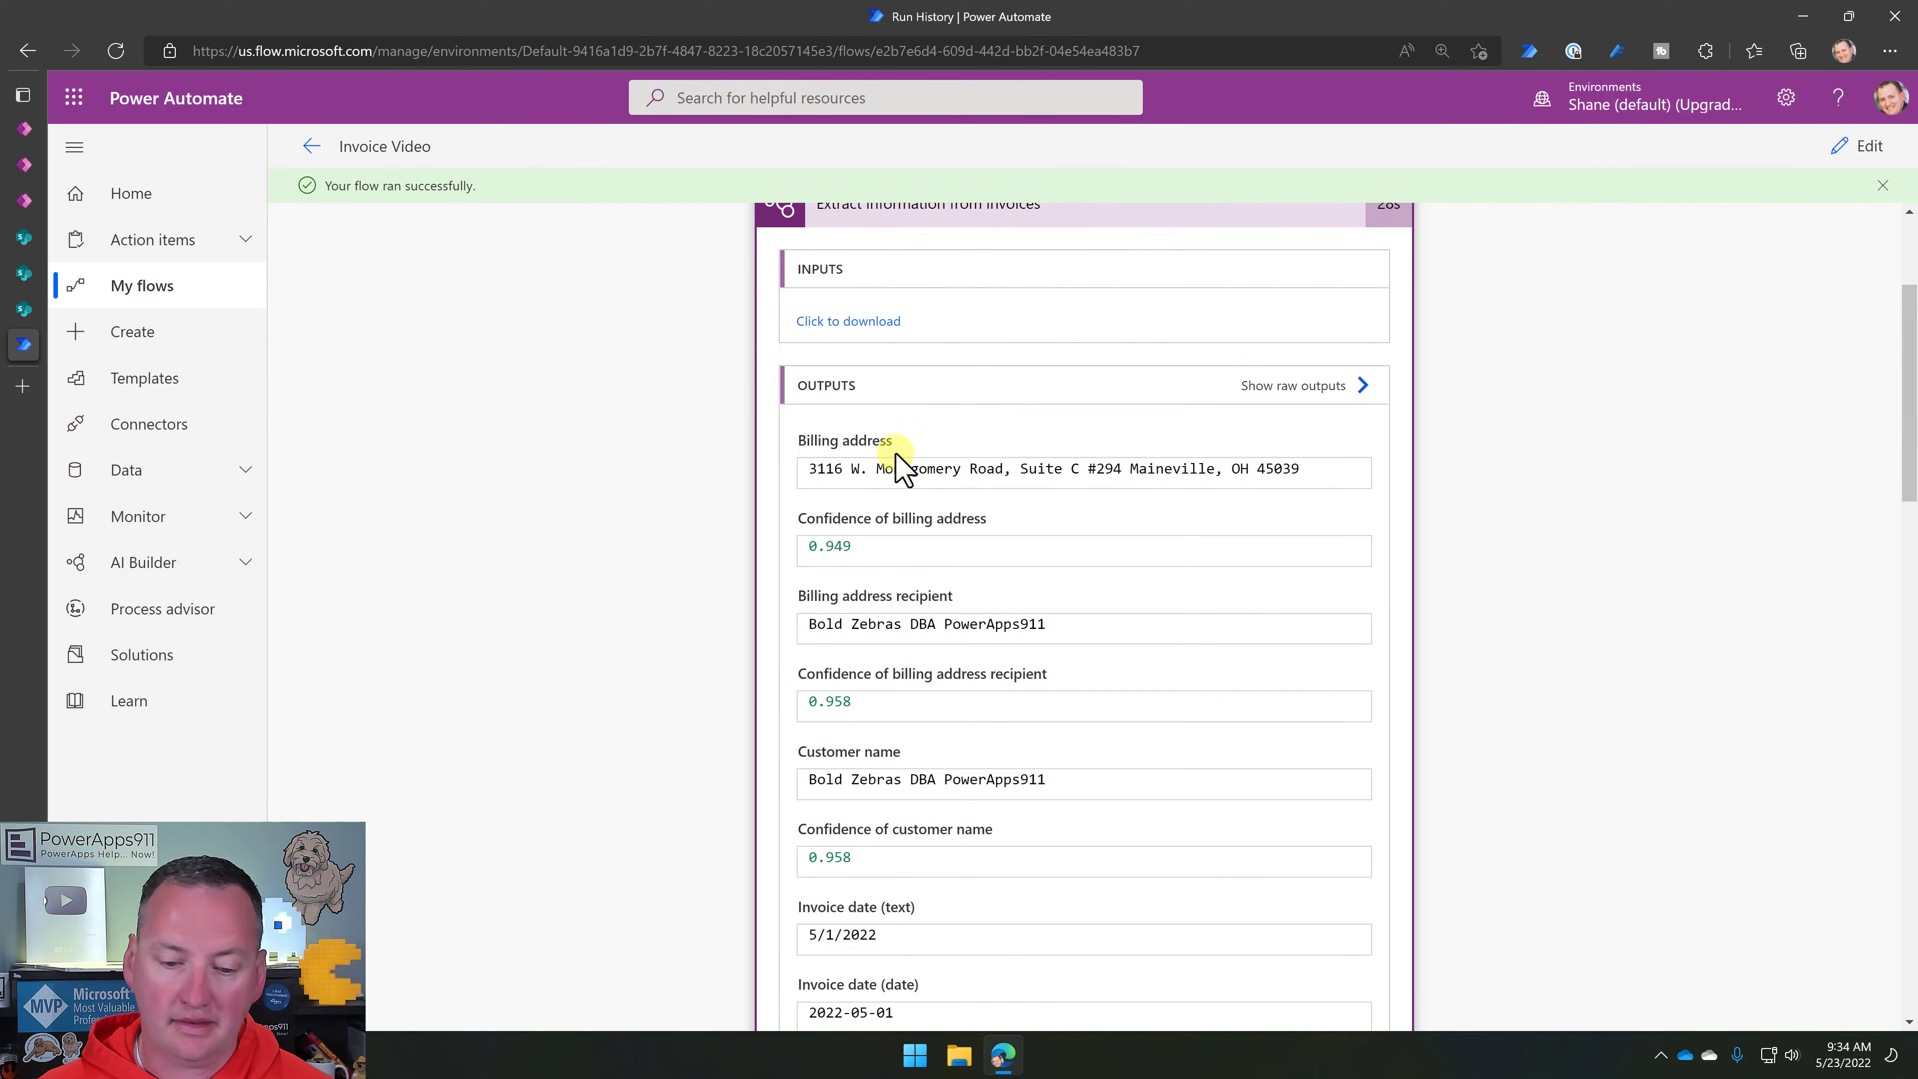
scroll(922, 454, "down", 2)
scroll(922, 499, "down", 6)
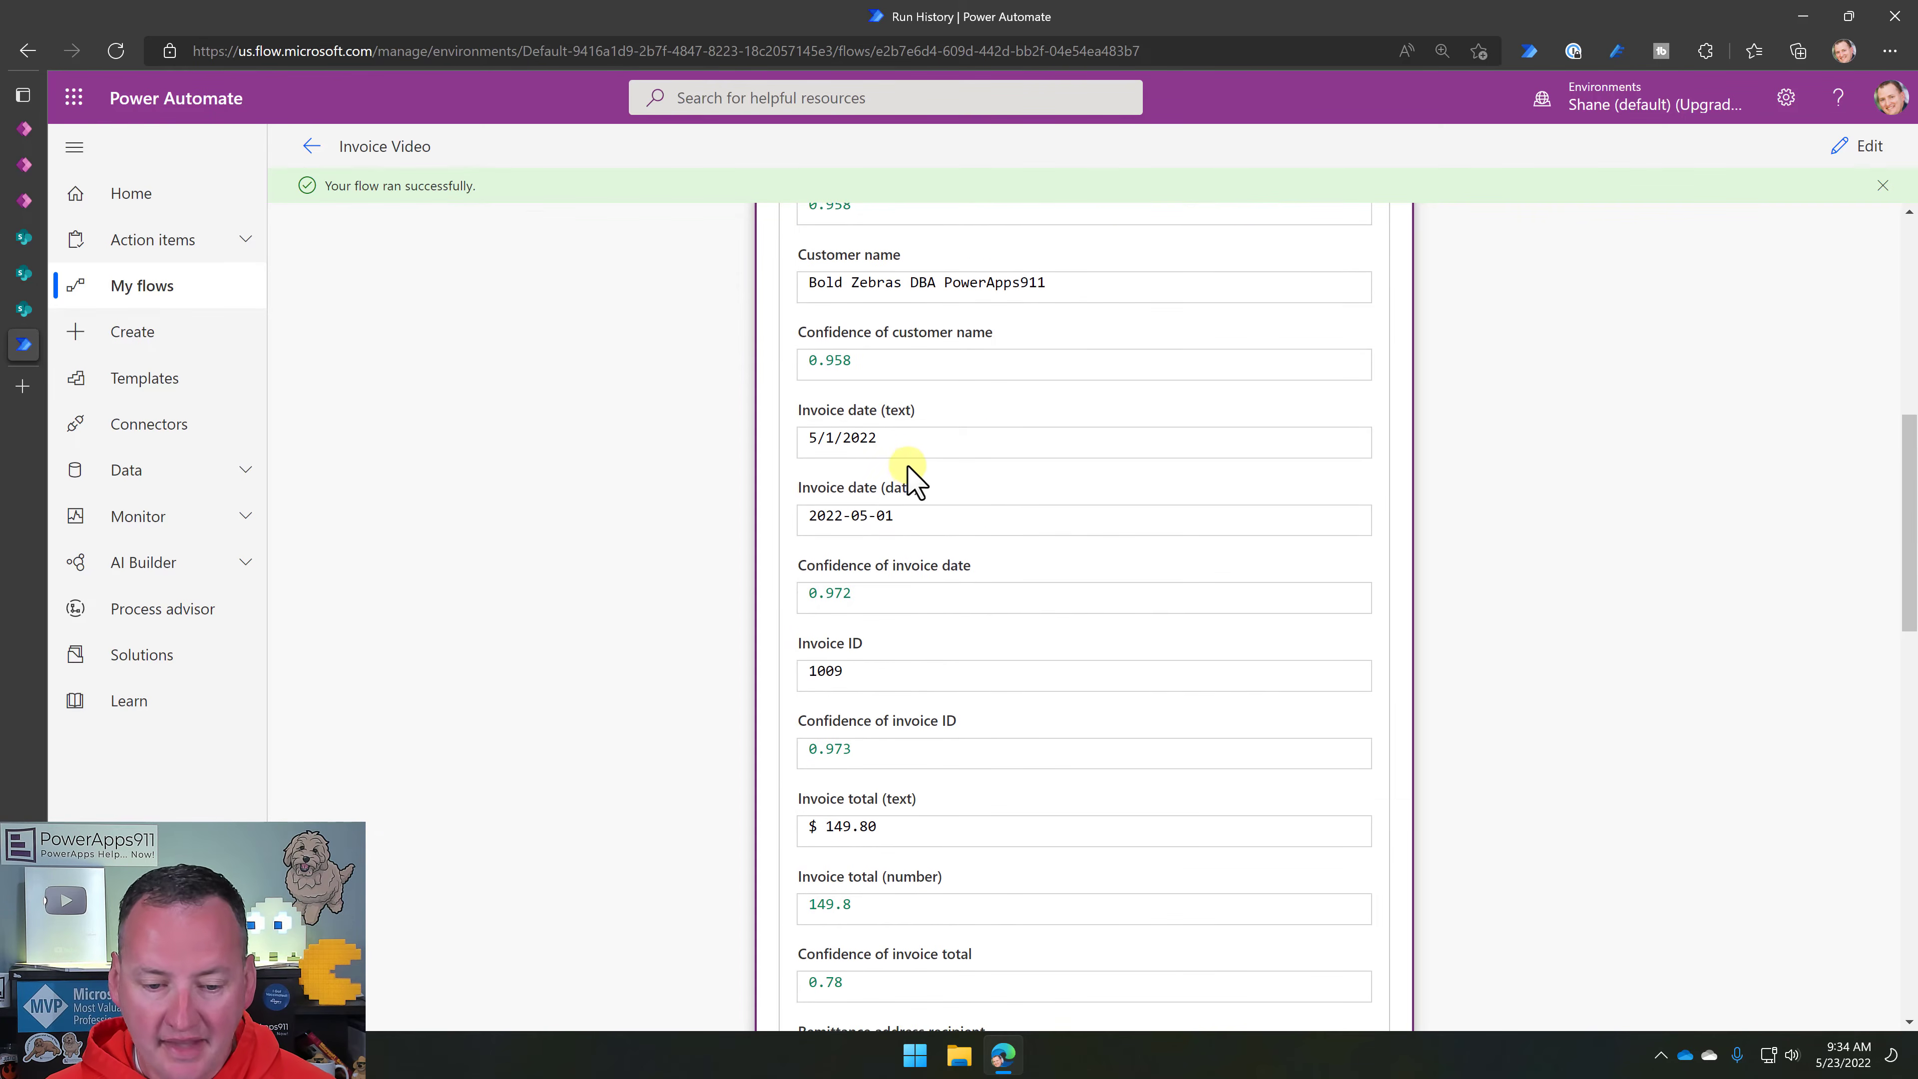
scroll(908, 476, "down", 2)
scroll(906, 499, "down", 2)
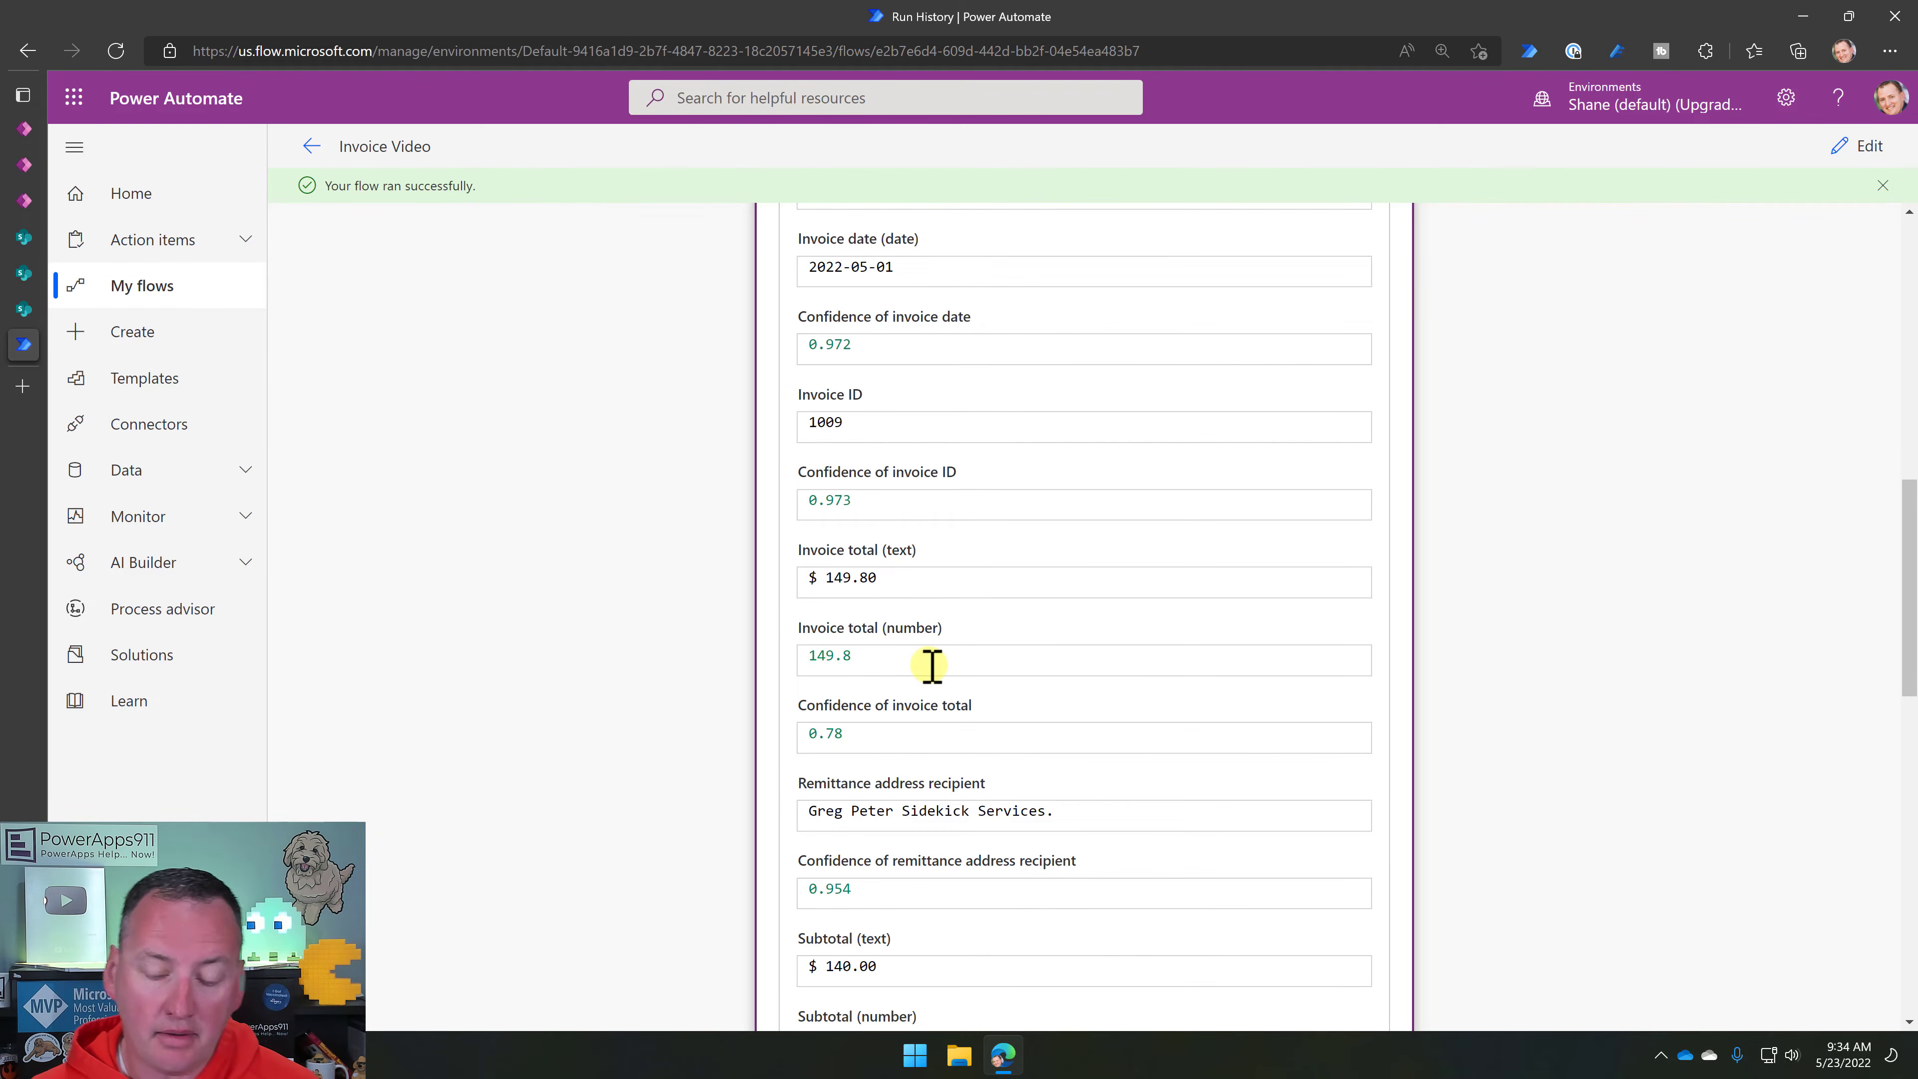
scroll(968, 612, "down", 2)
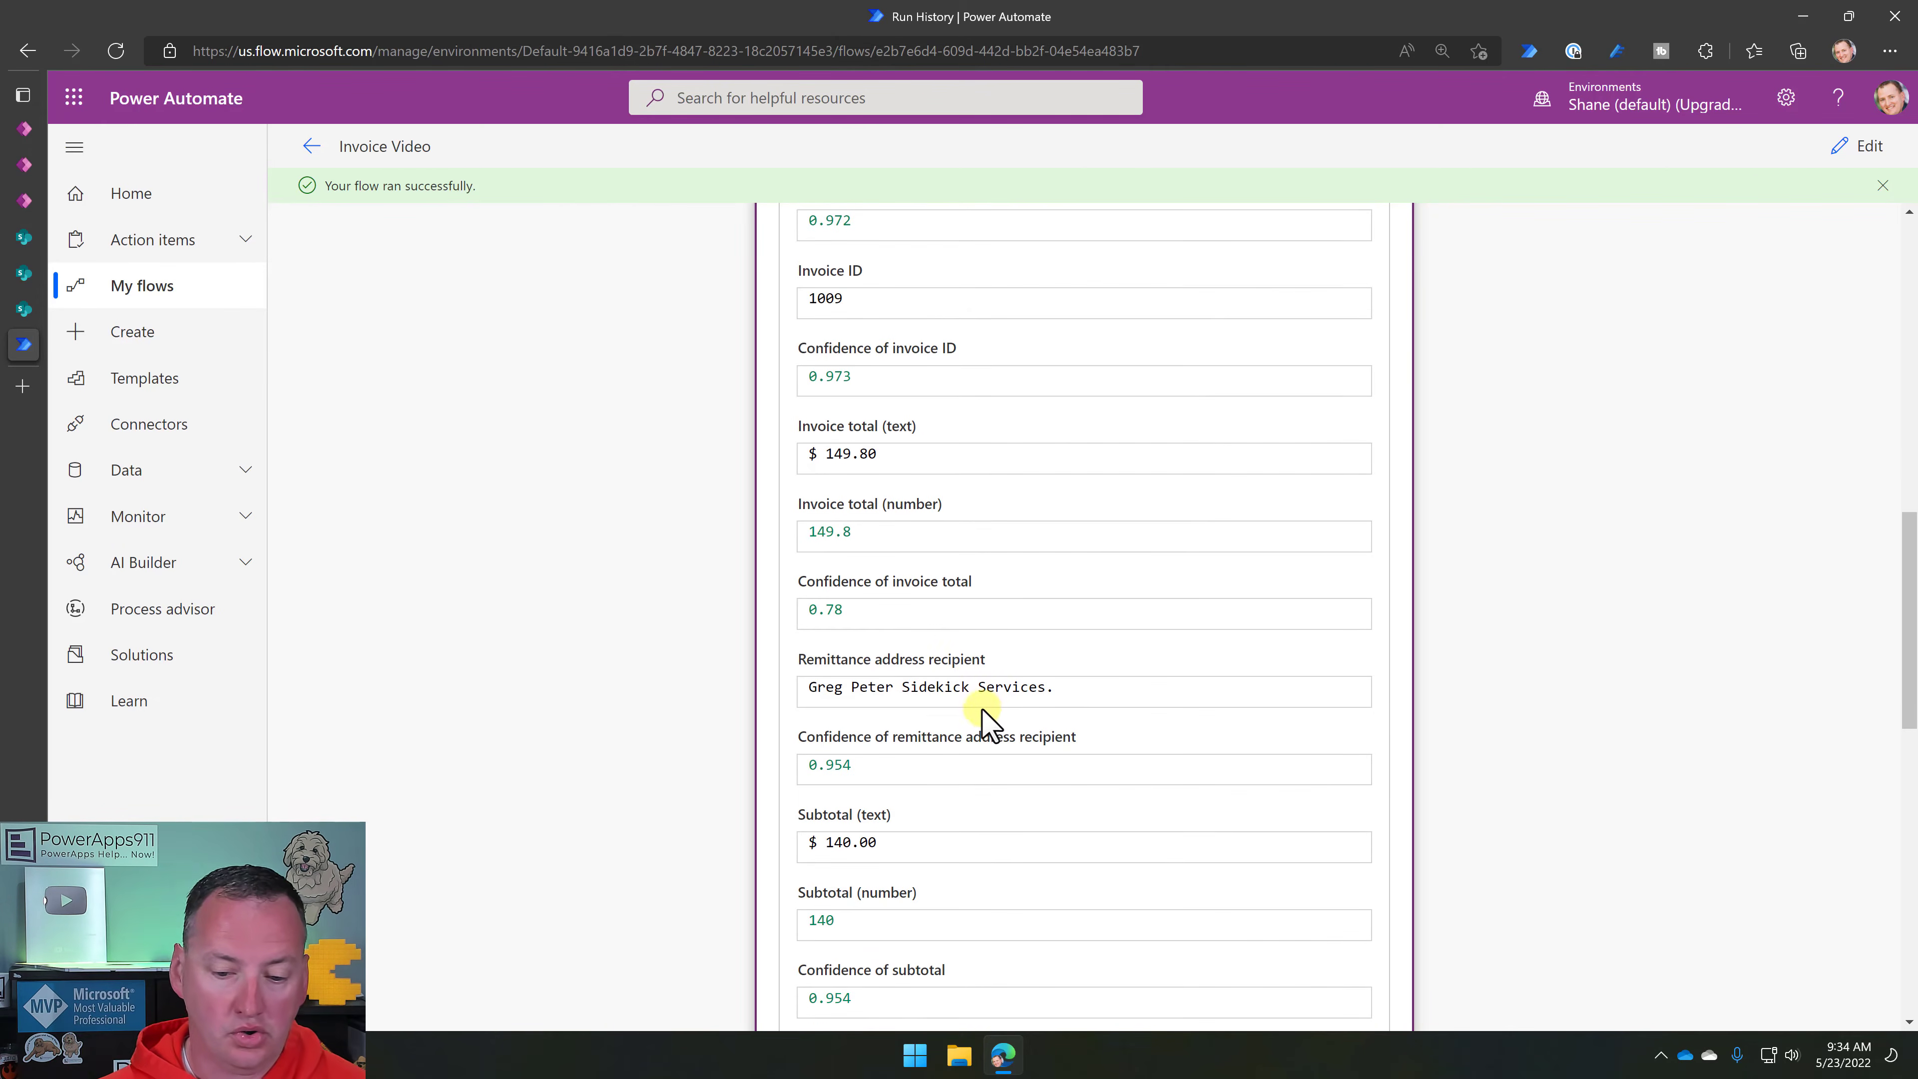
scroll(937, 687, "down", 1)
scroll(876, 710, "down", 4)
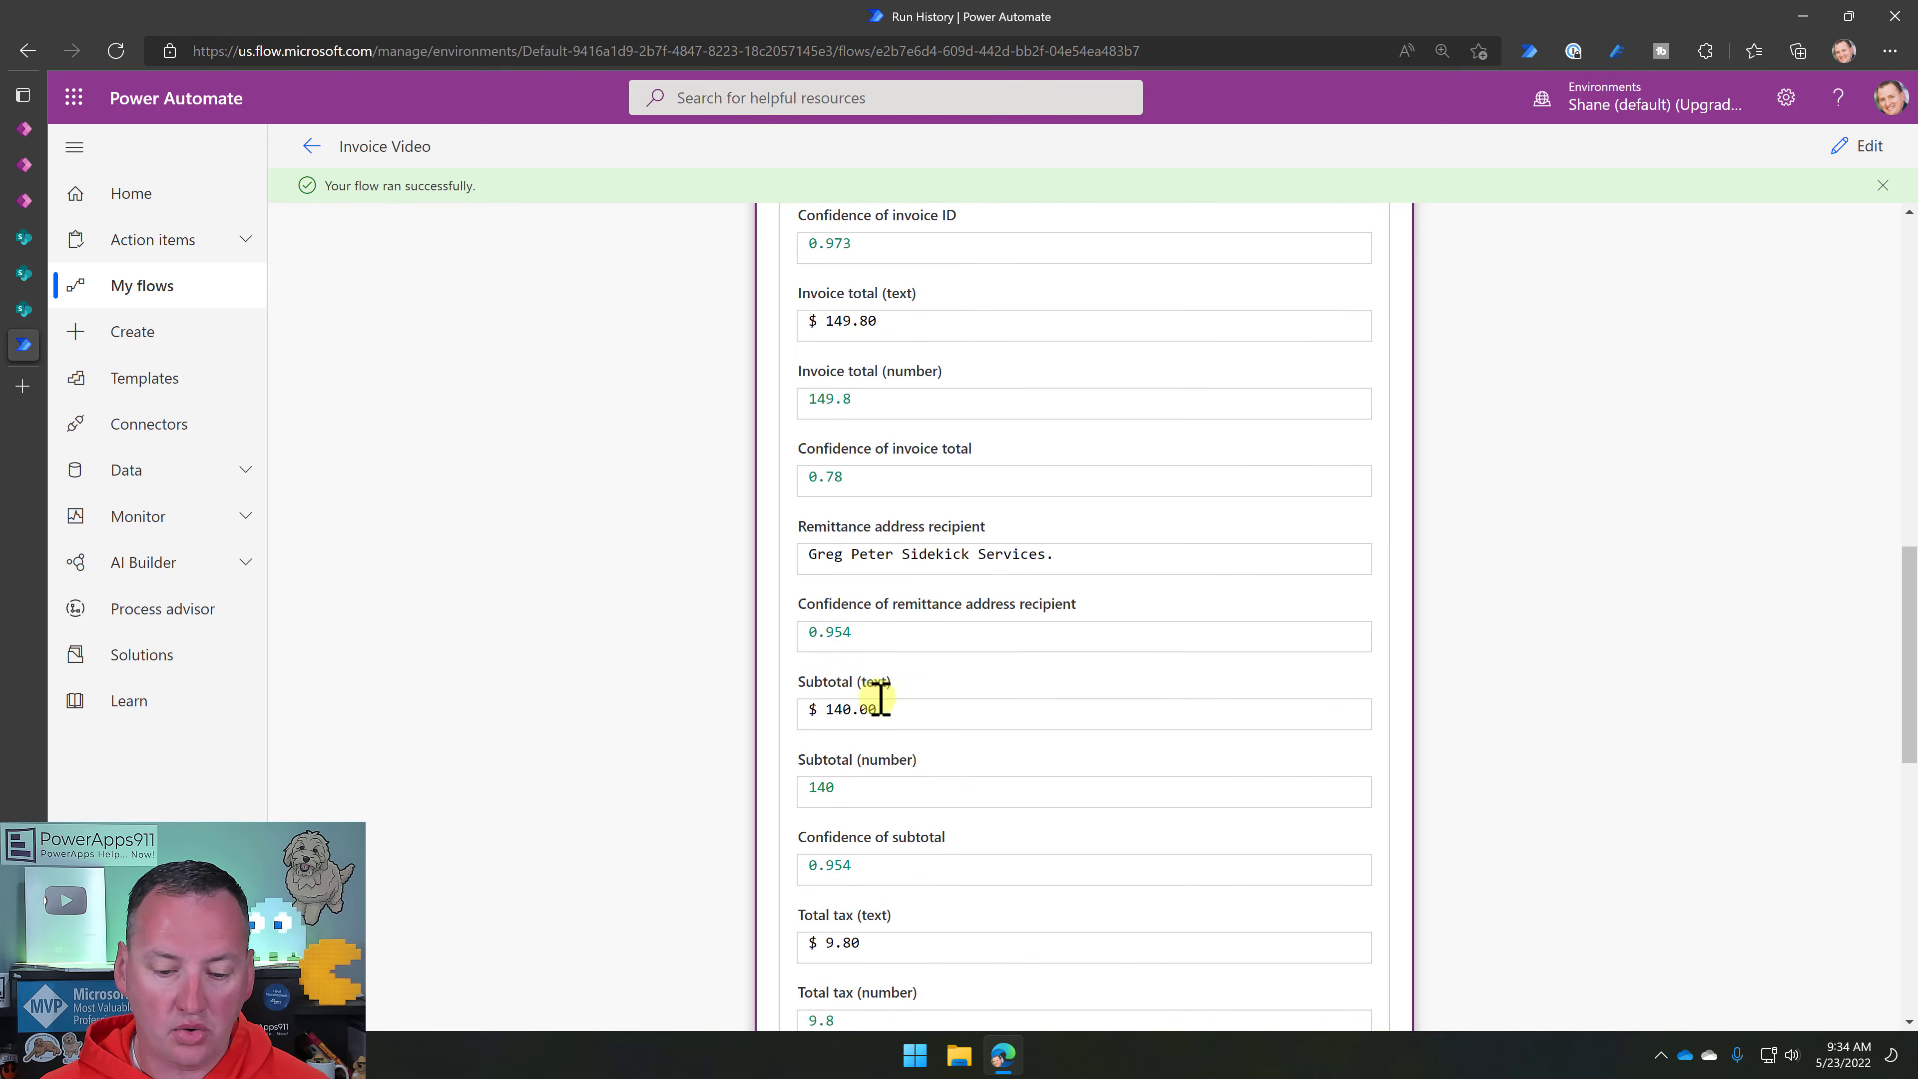
scroll(915, 718, "down", 2)
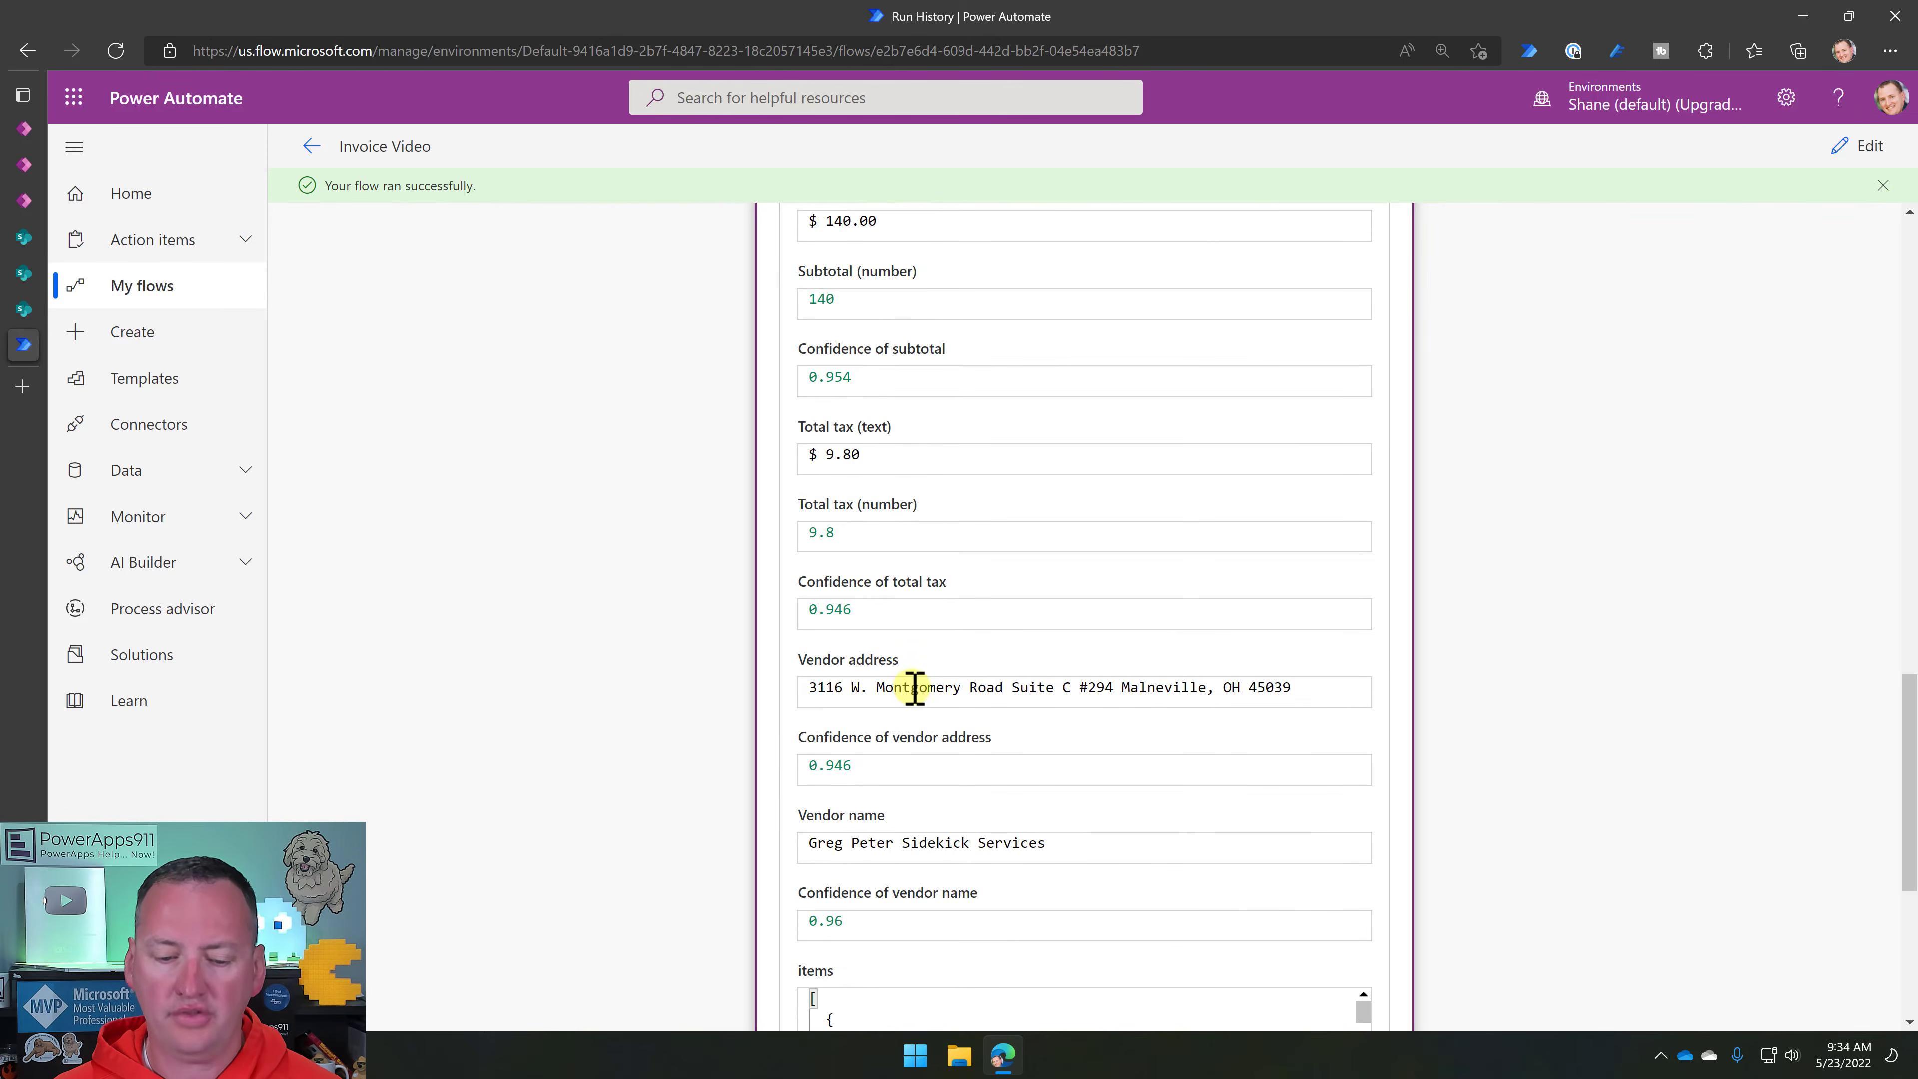
scroll(830, 604, "up", 2)
scroll(740, 519, "up", 6)
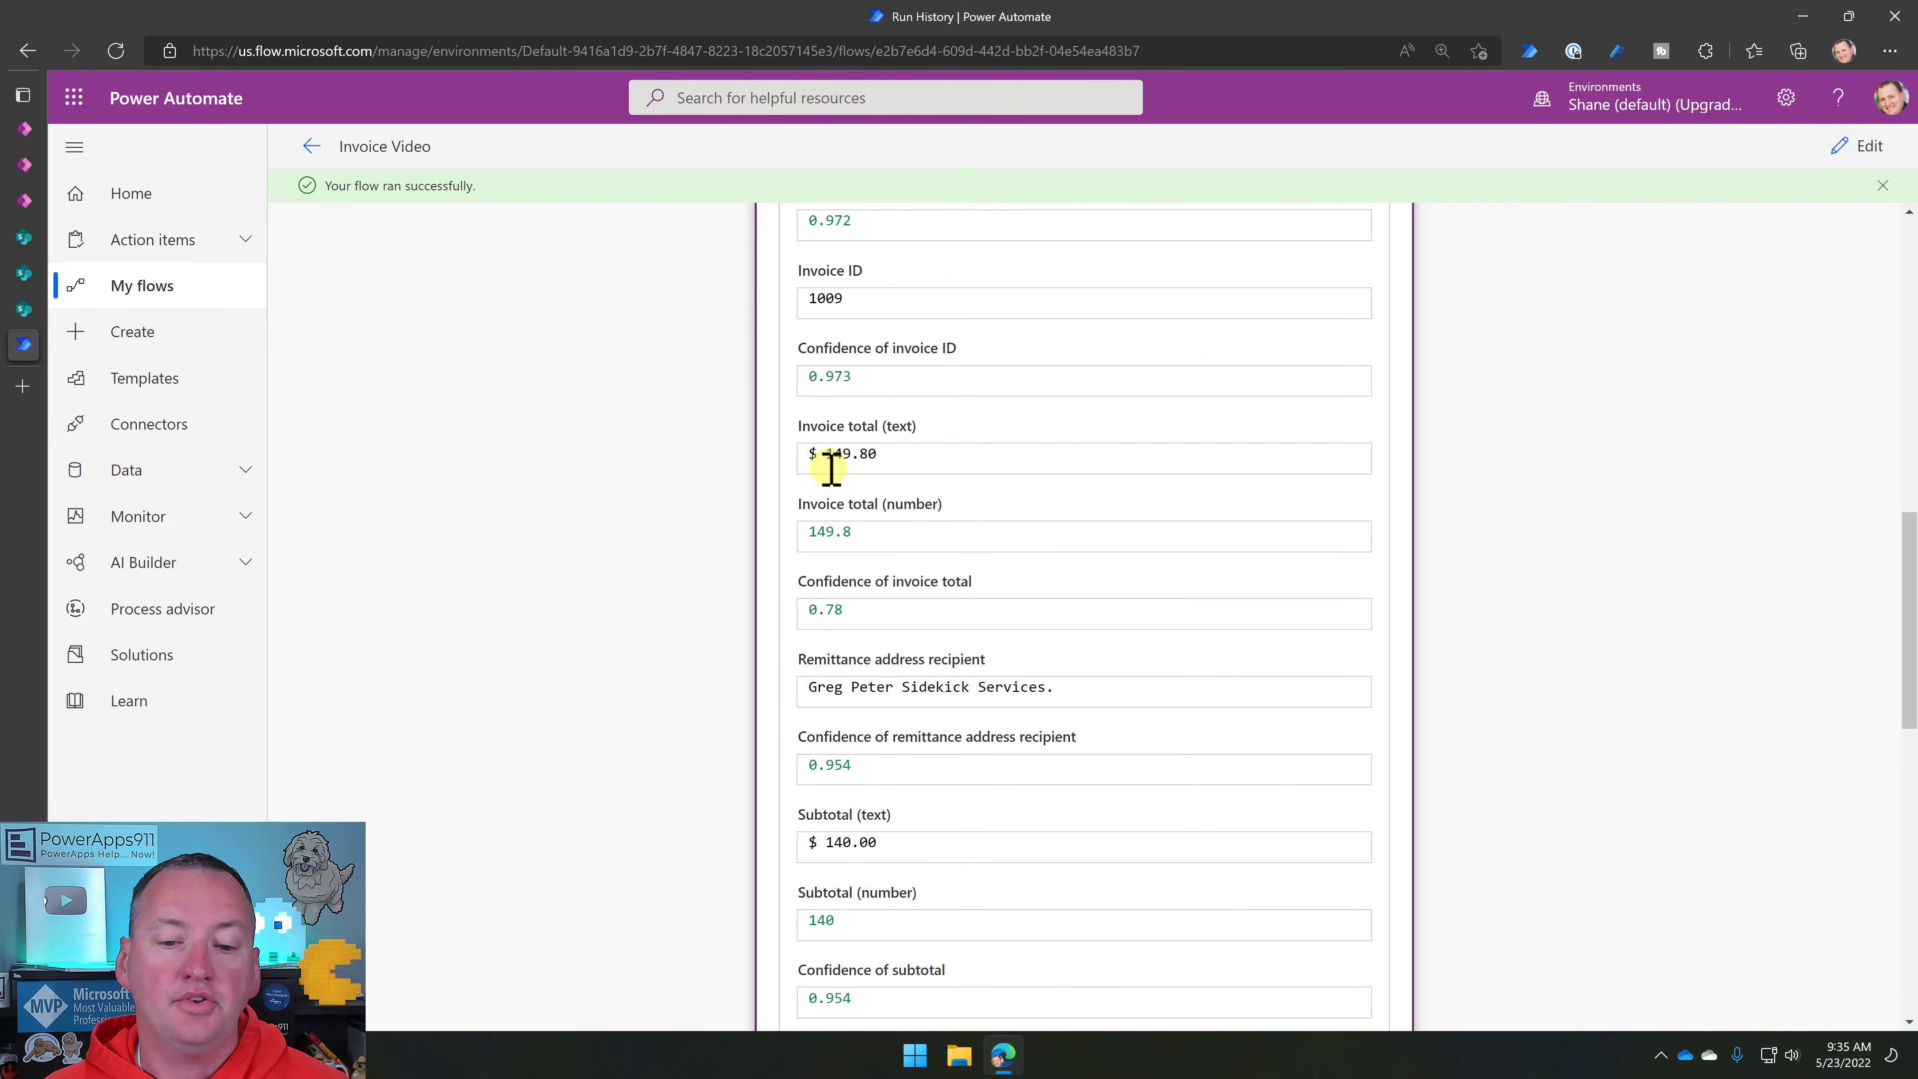
scroll(776, 462, "down", 8)
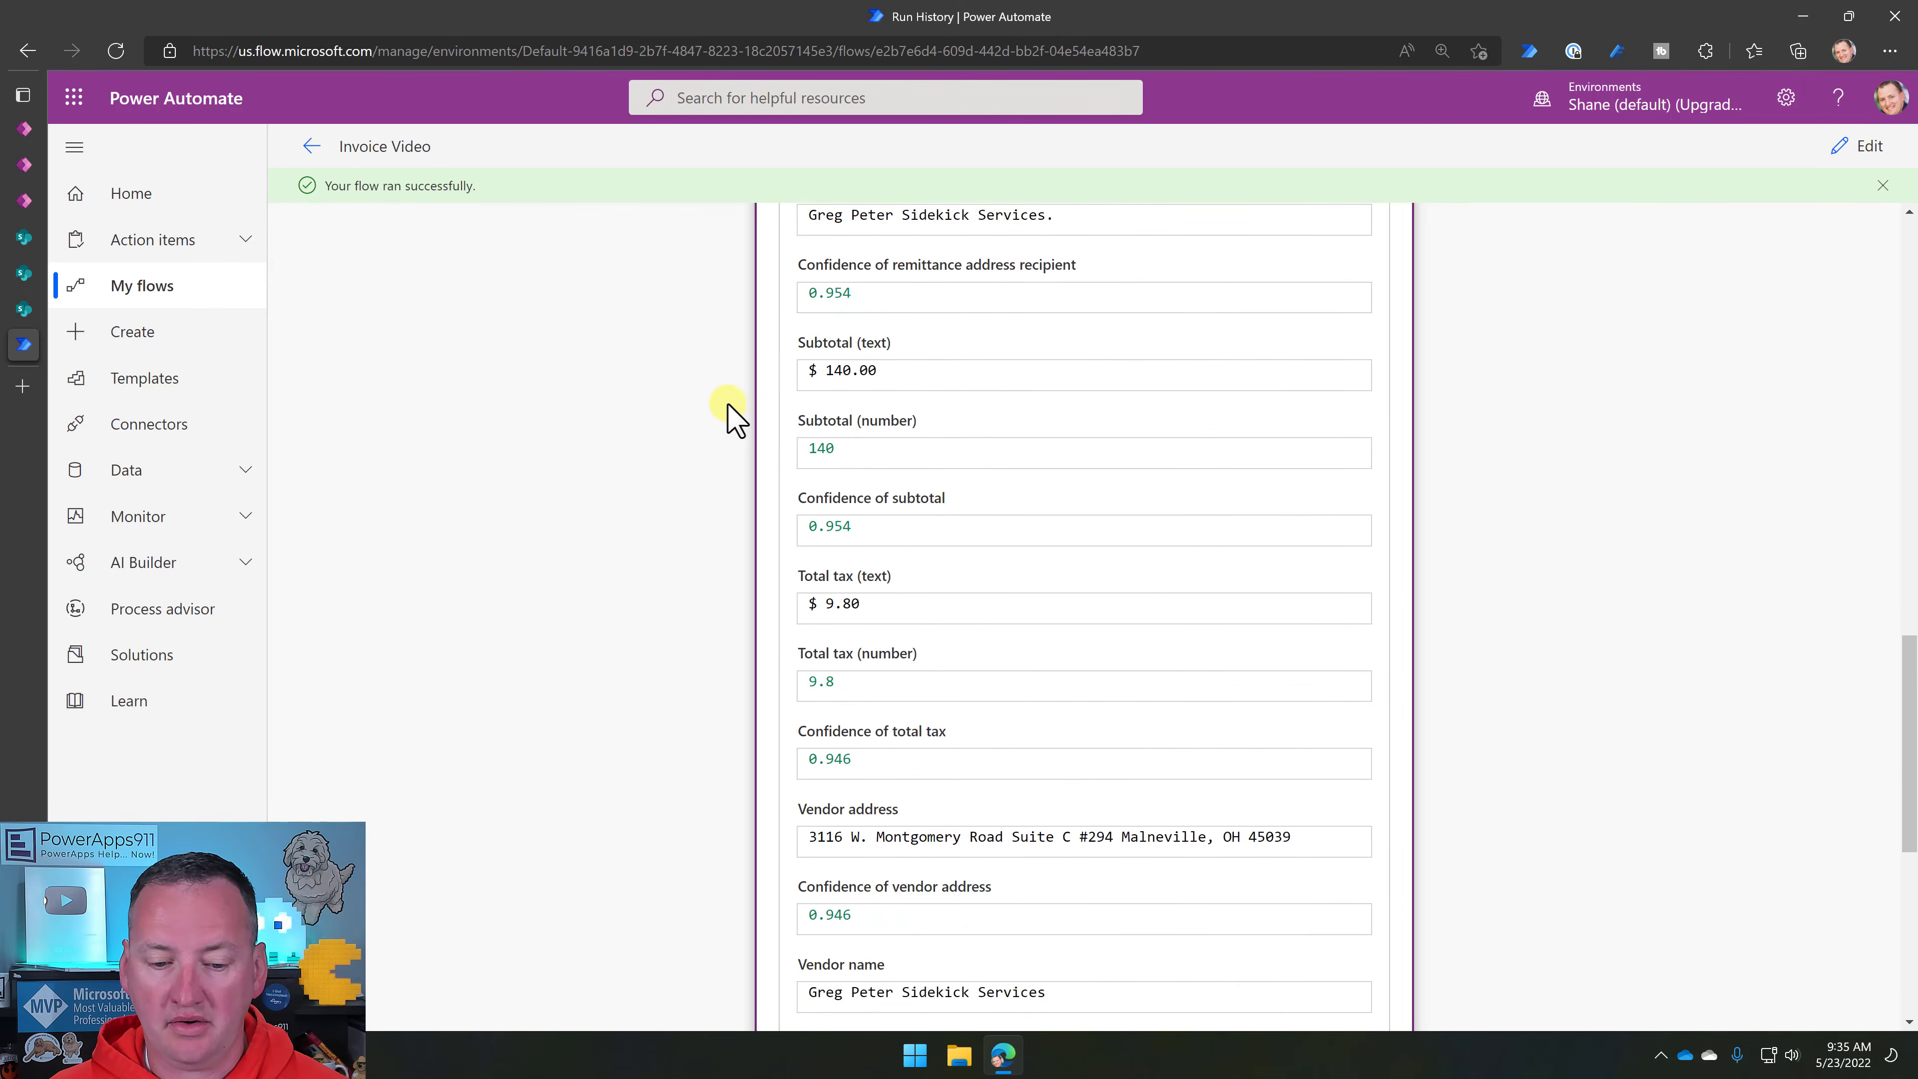
scroll(729, 417, "down", 5)
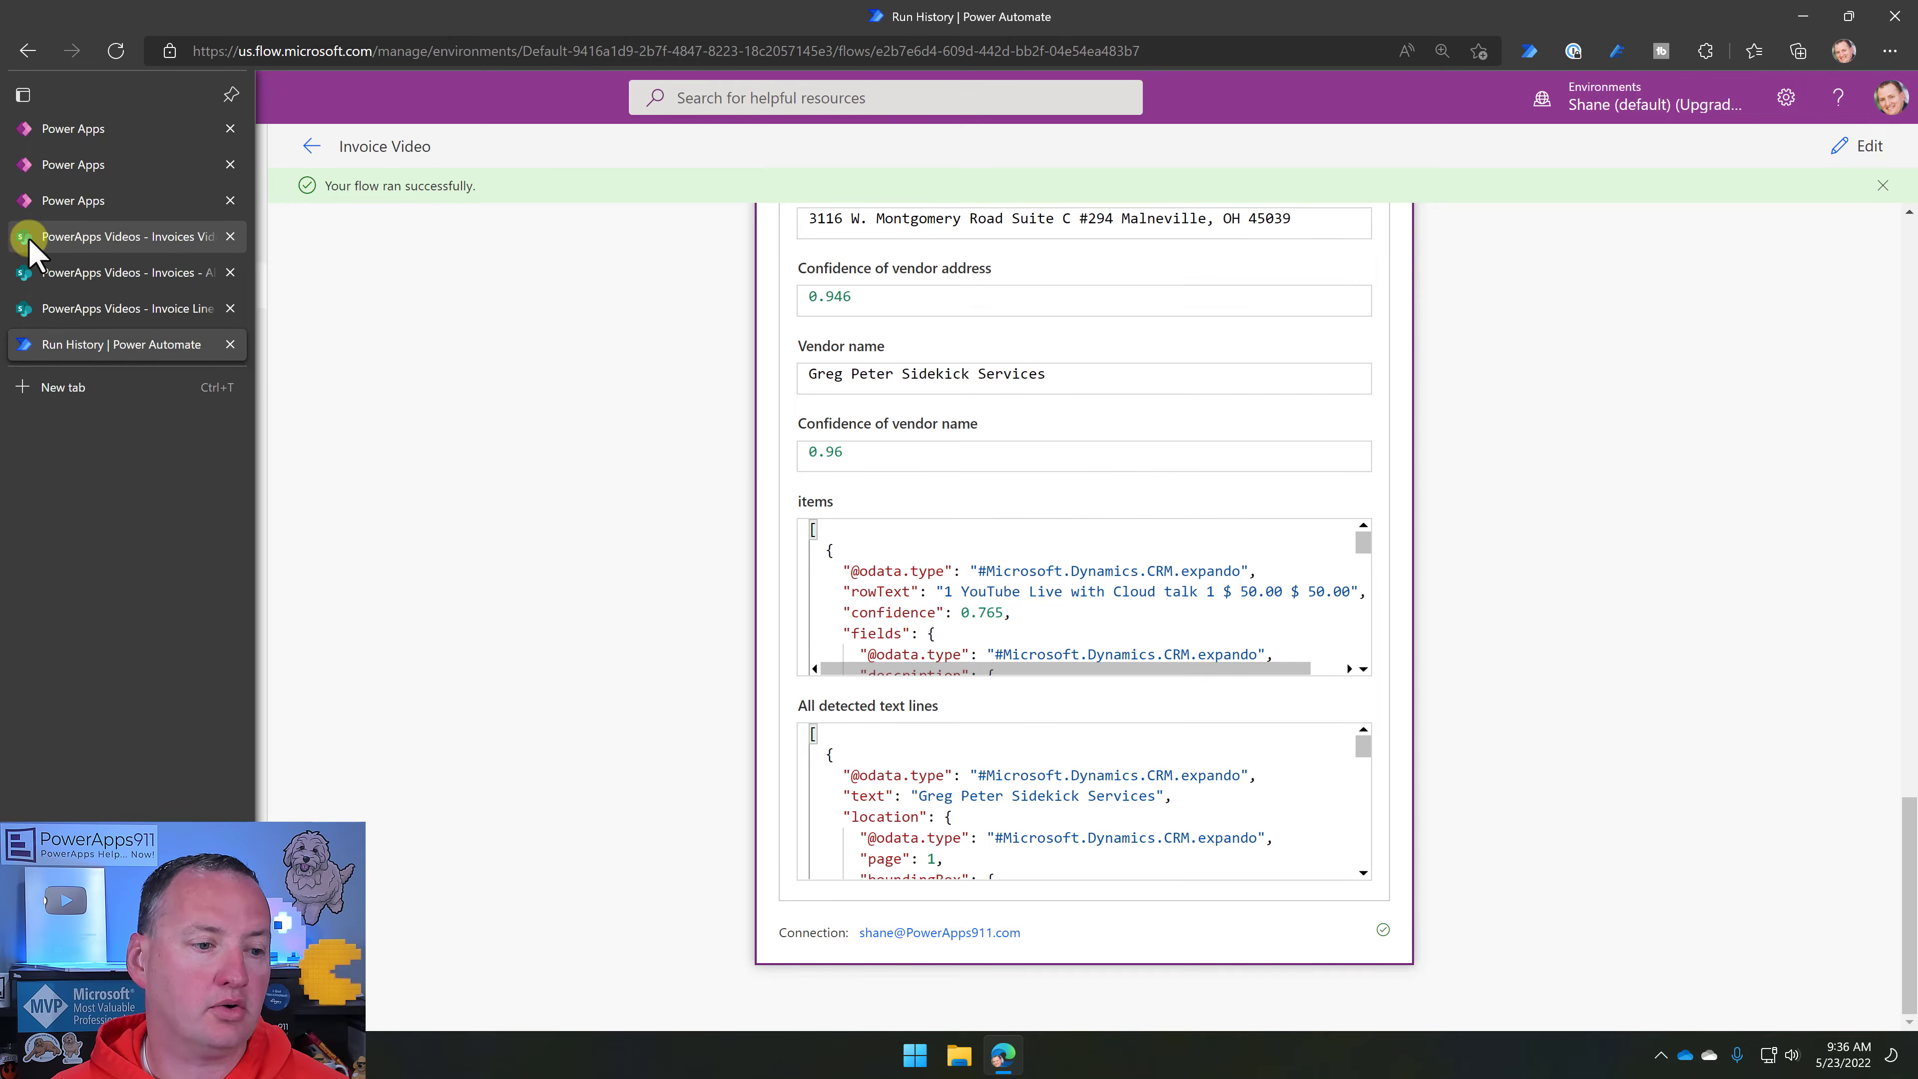
View the uploaded Greg Inv 3.jpg in SharePoint to compare its line items, and return to the Power Automate run results.
left_click(83, 240)
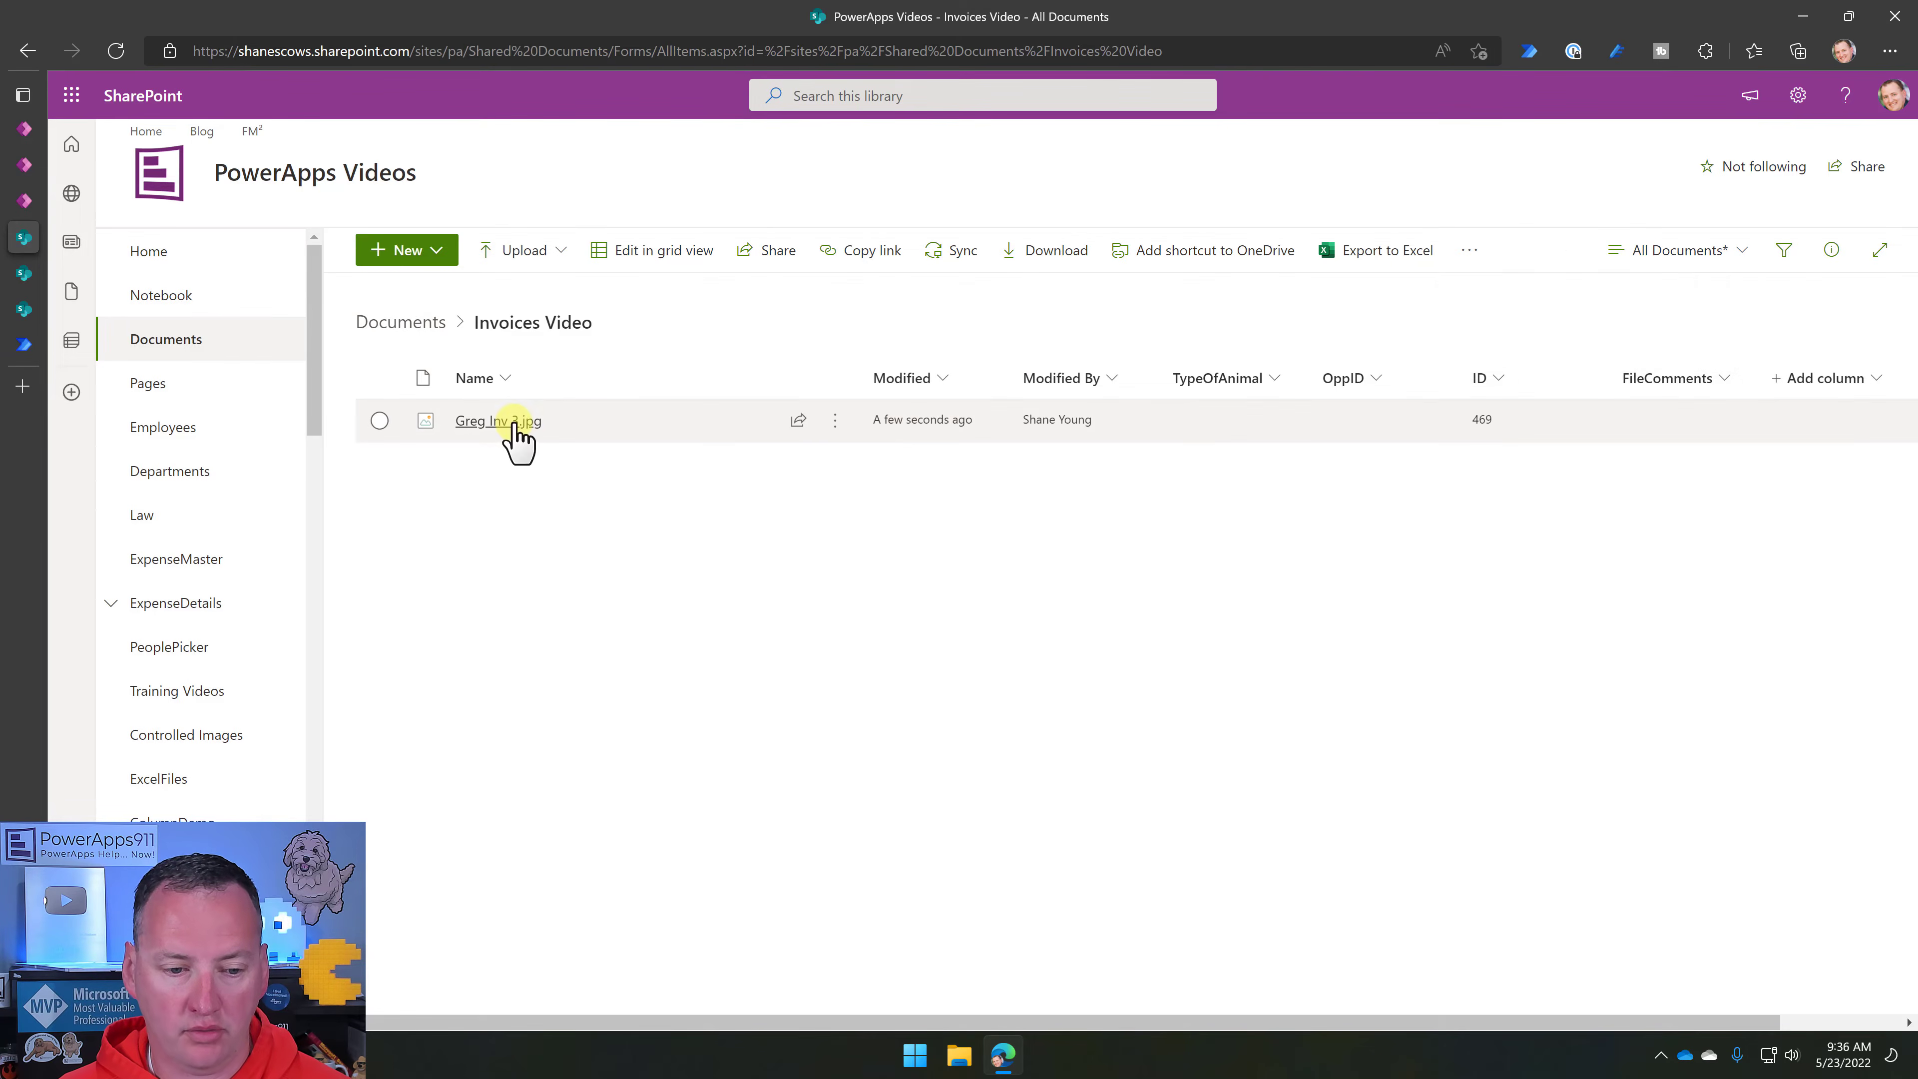
left_click(514, 425)
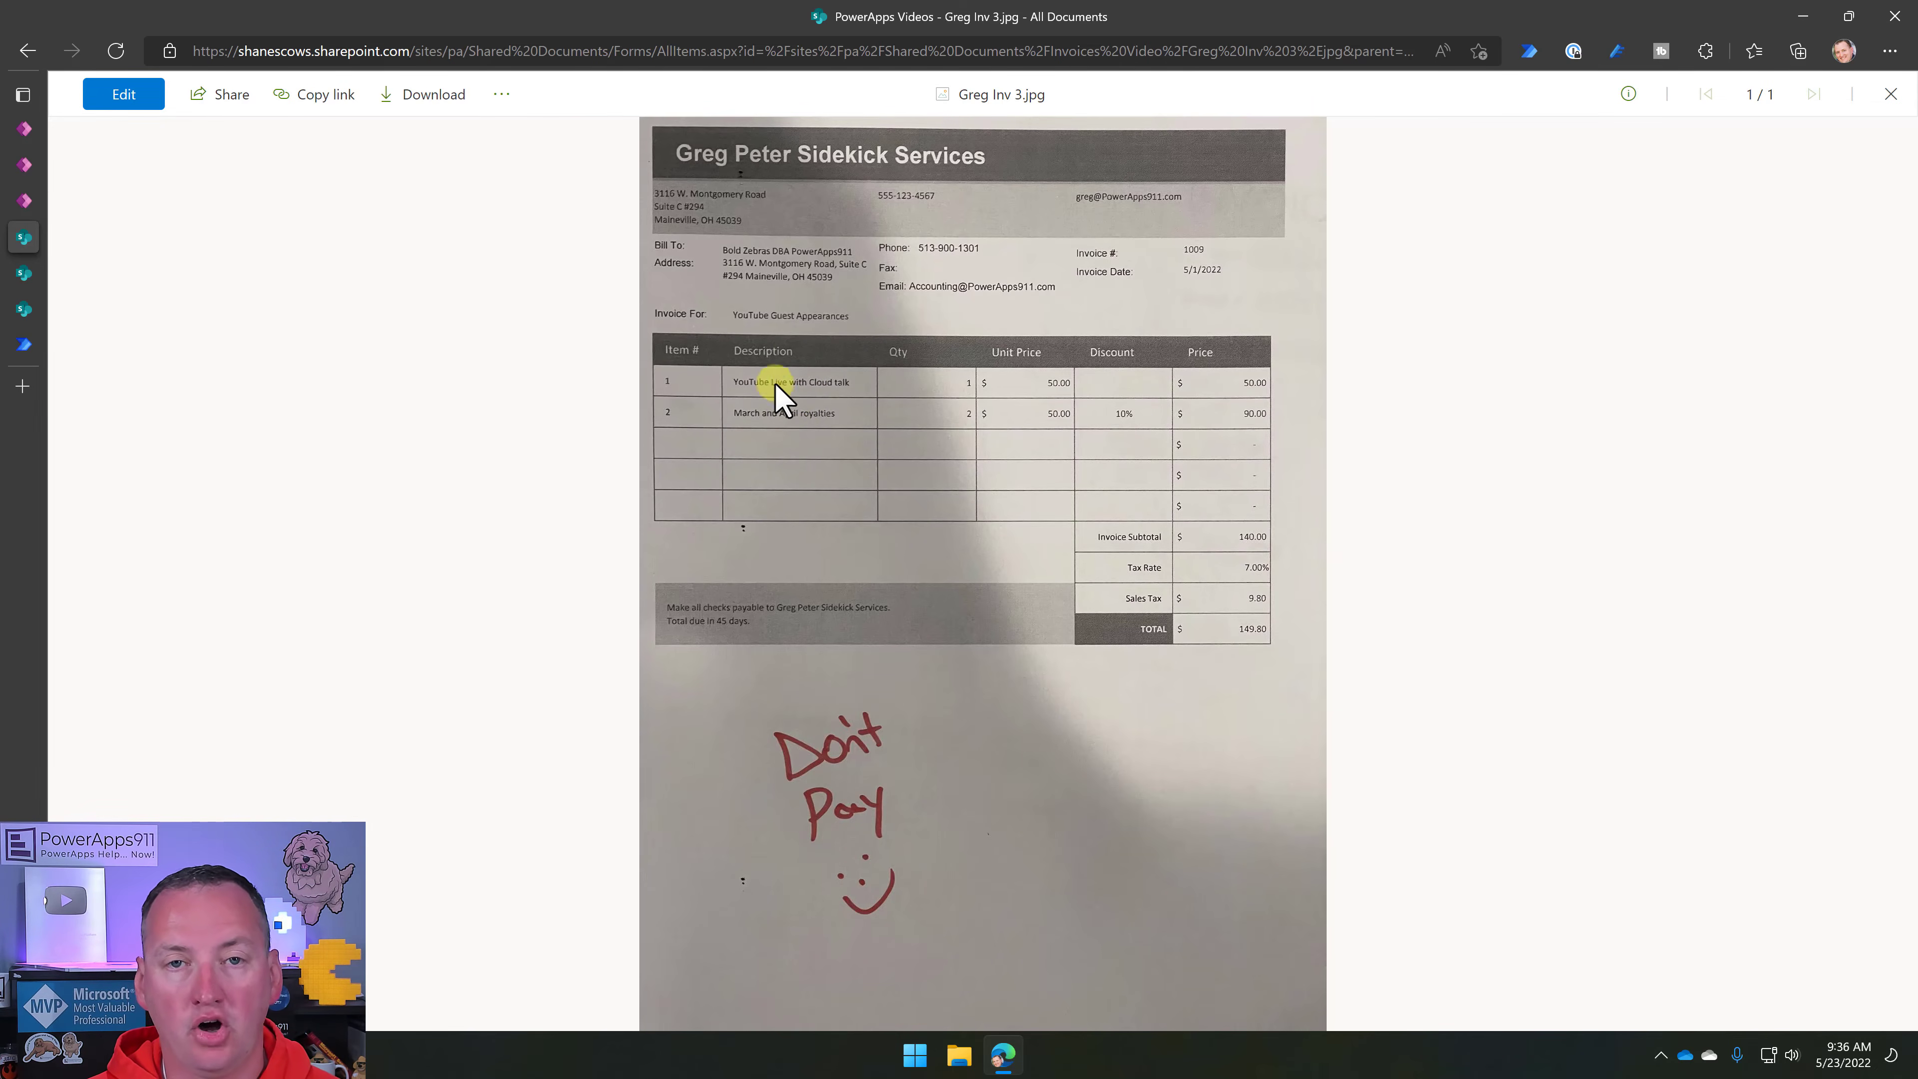
mouse_move(21, 245)
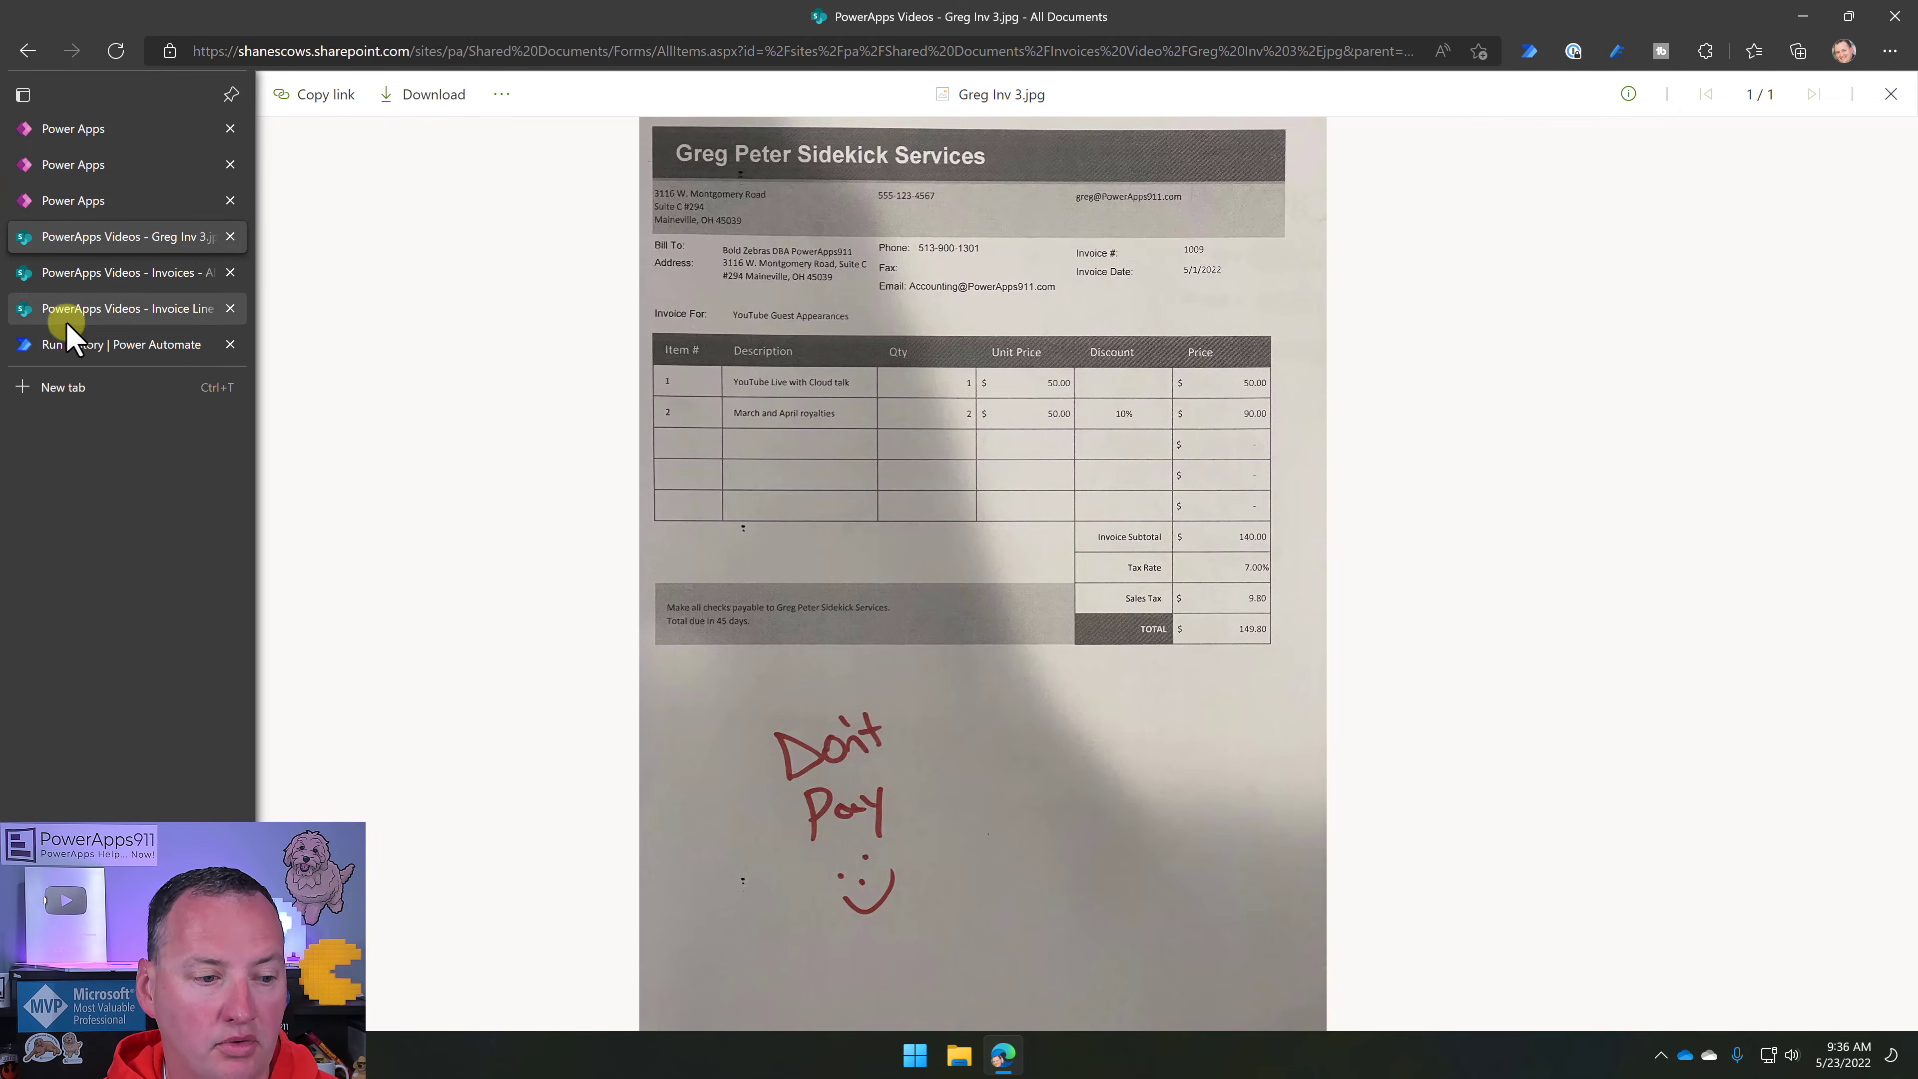
left_click(106, 344)
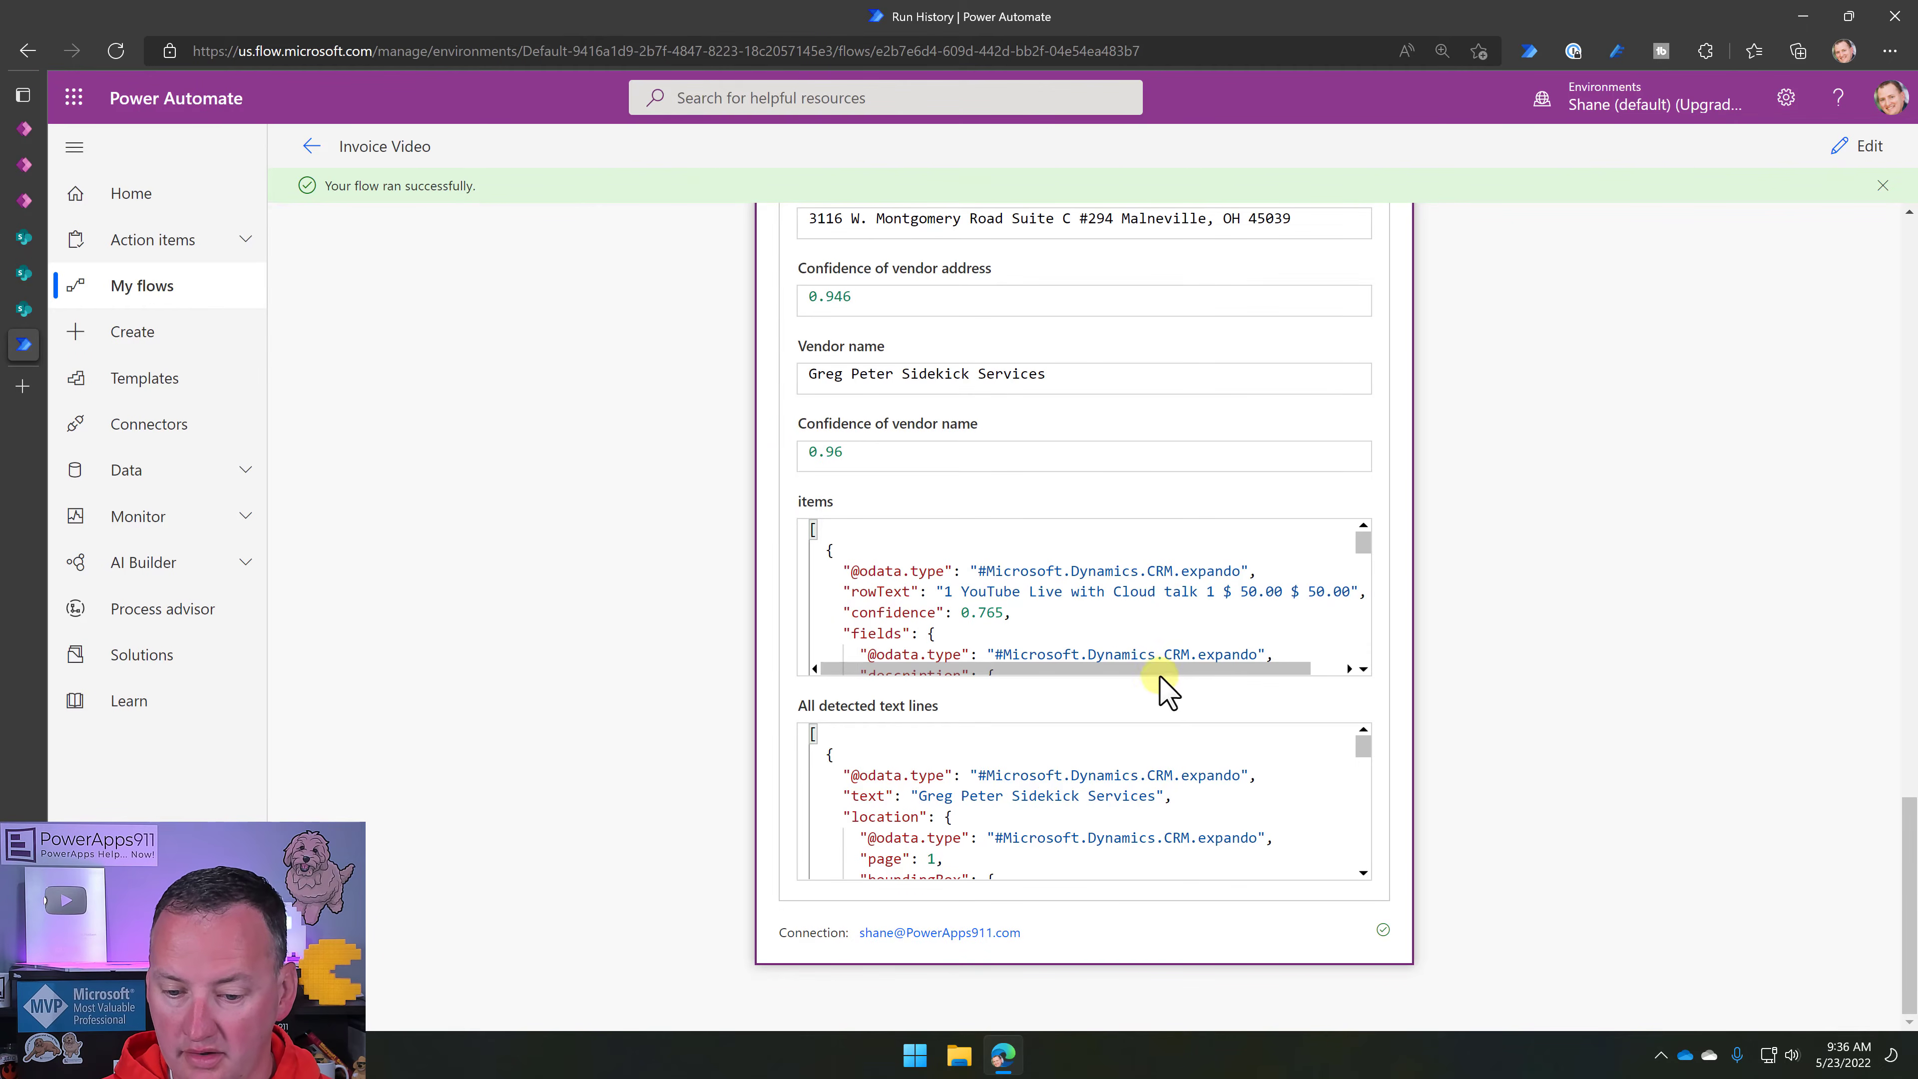
Examine the items output of the Extract information from invoices action, including the first line item's row text and description fields.
left_click_drag(1167, 669, 1204, 668)
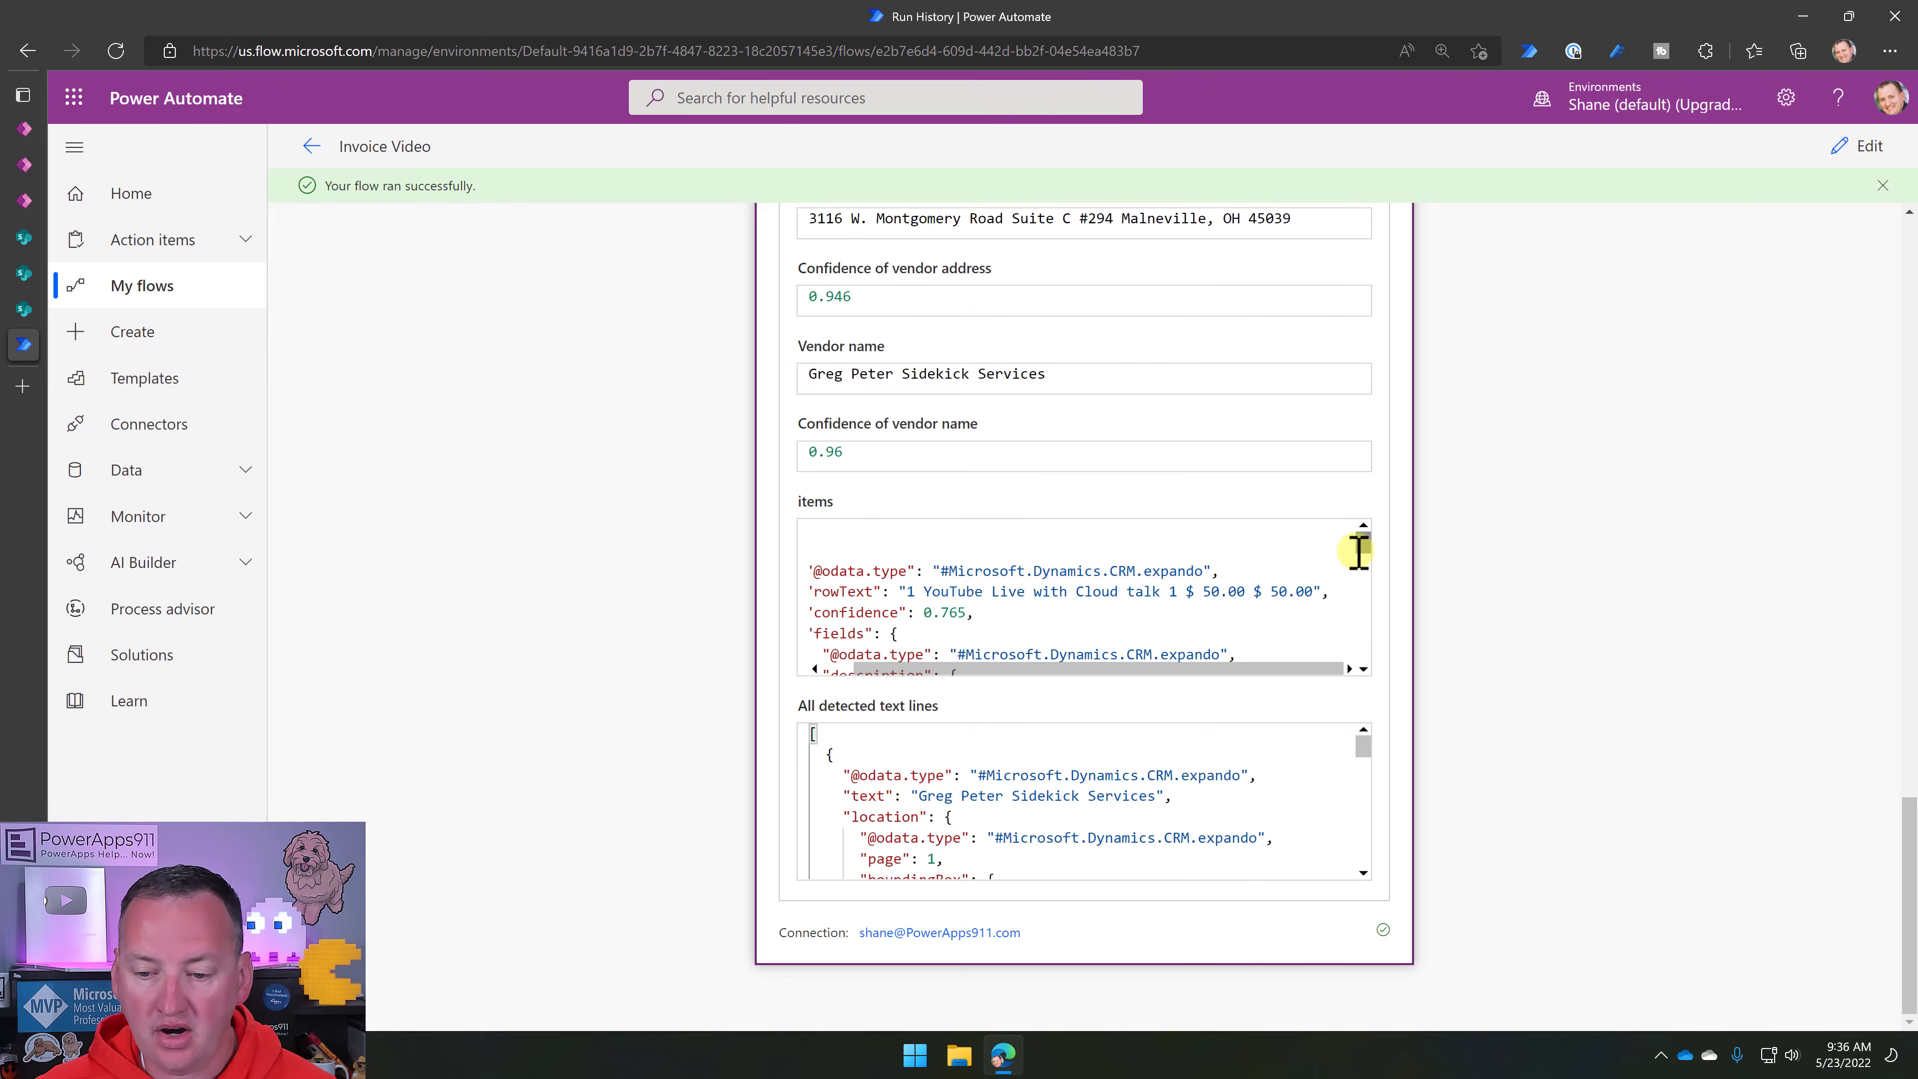
left_click_drag(1357, 550, 1357, 537)
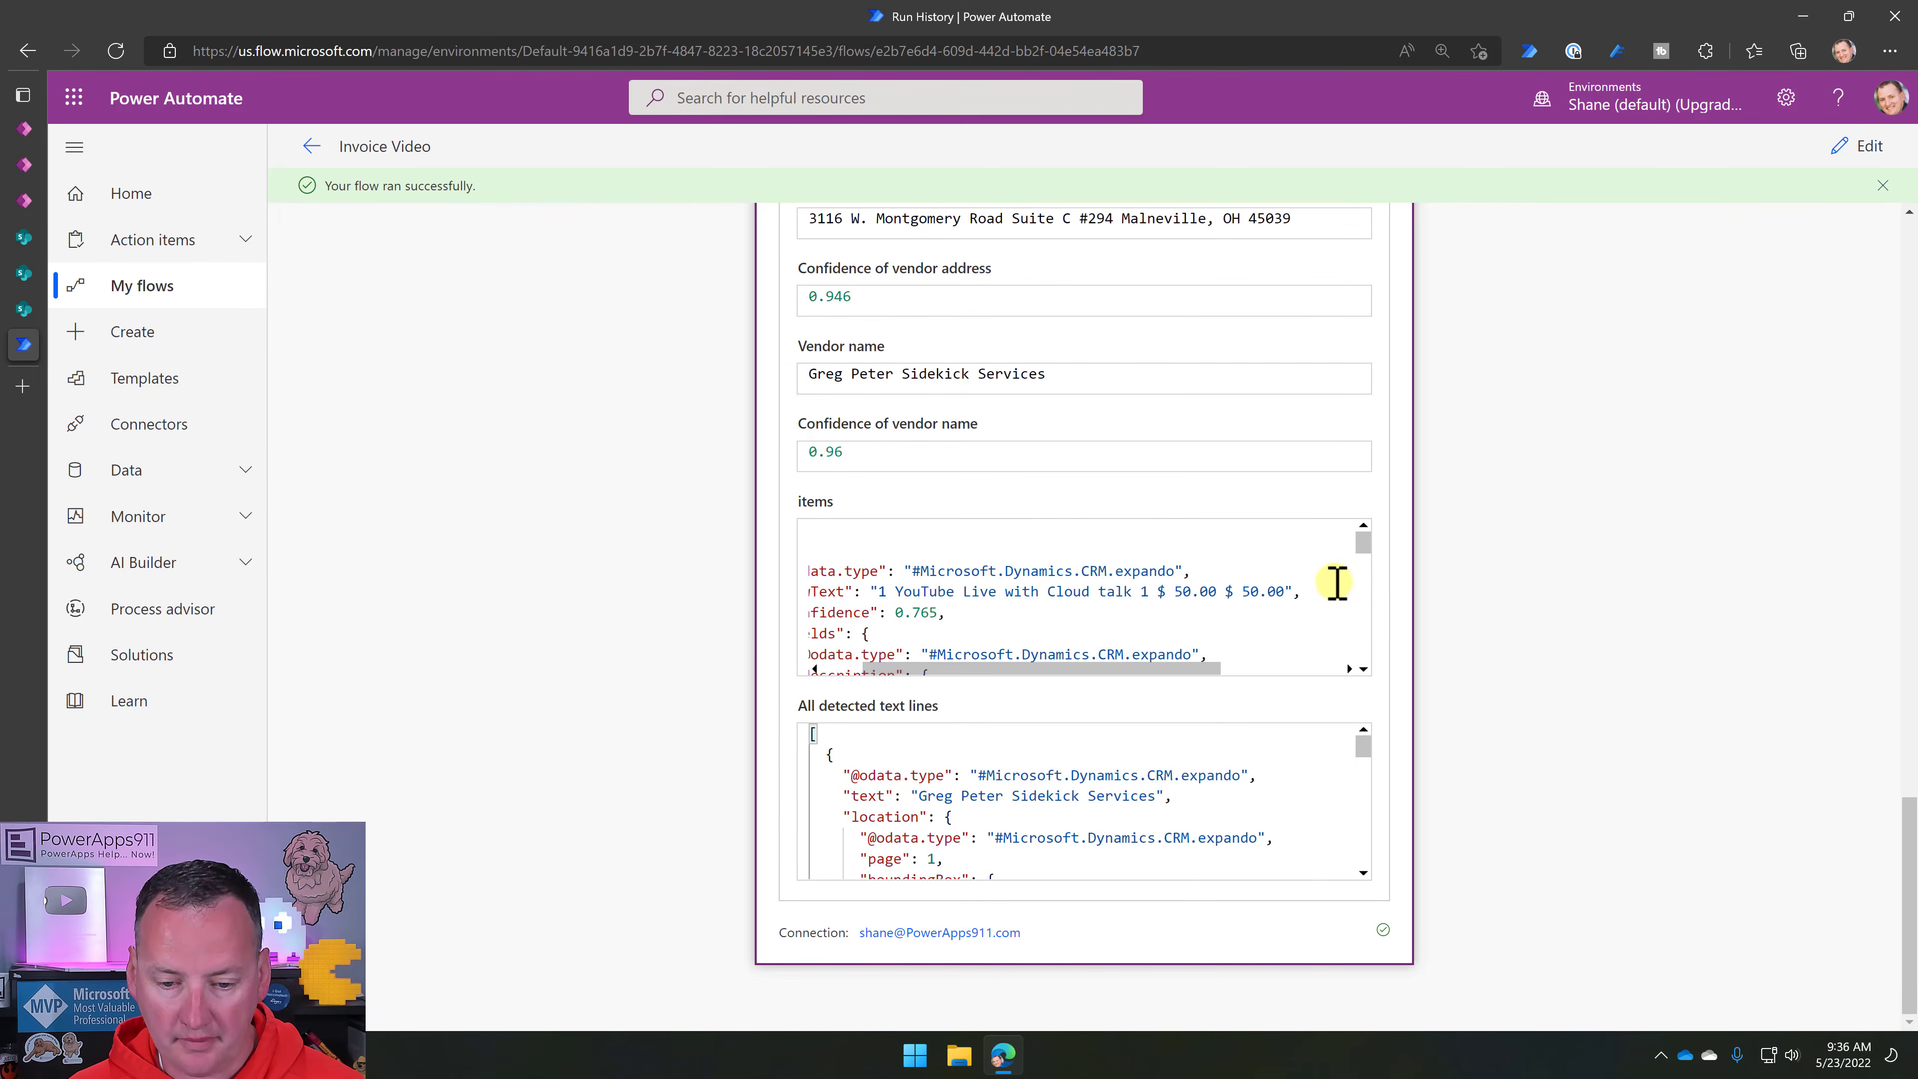
left_click(1363, 669)
left_click(1363, 668)
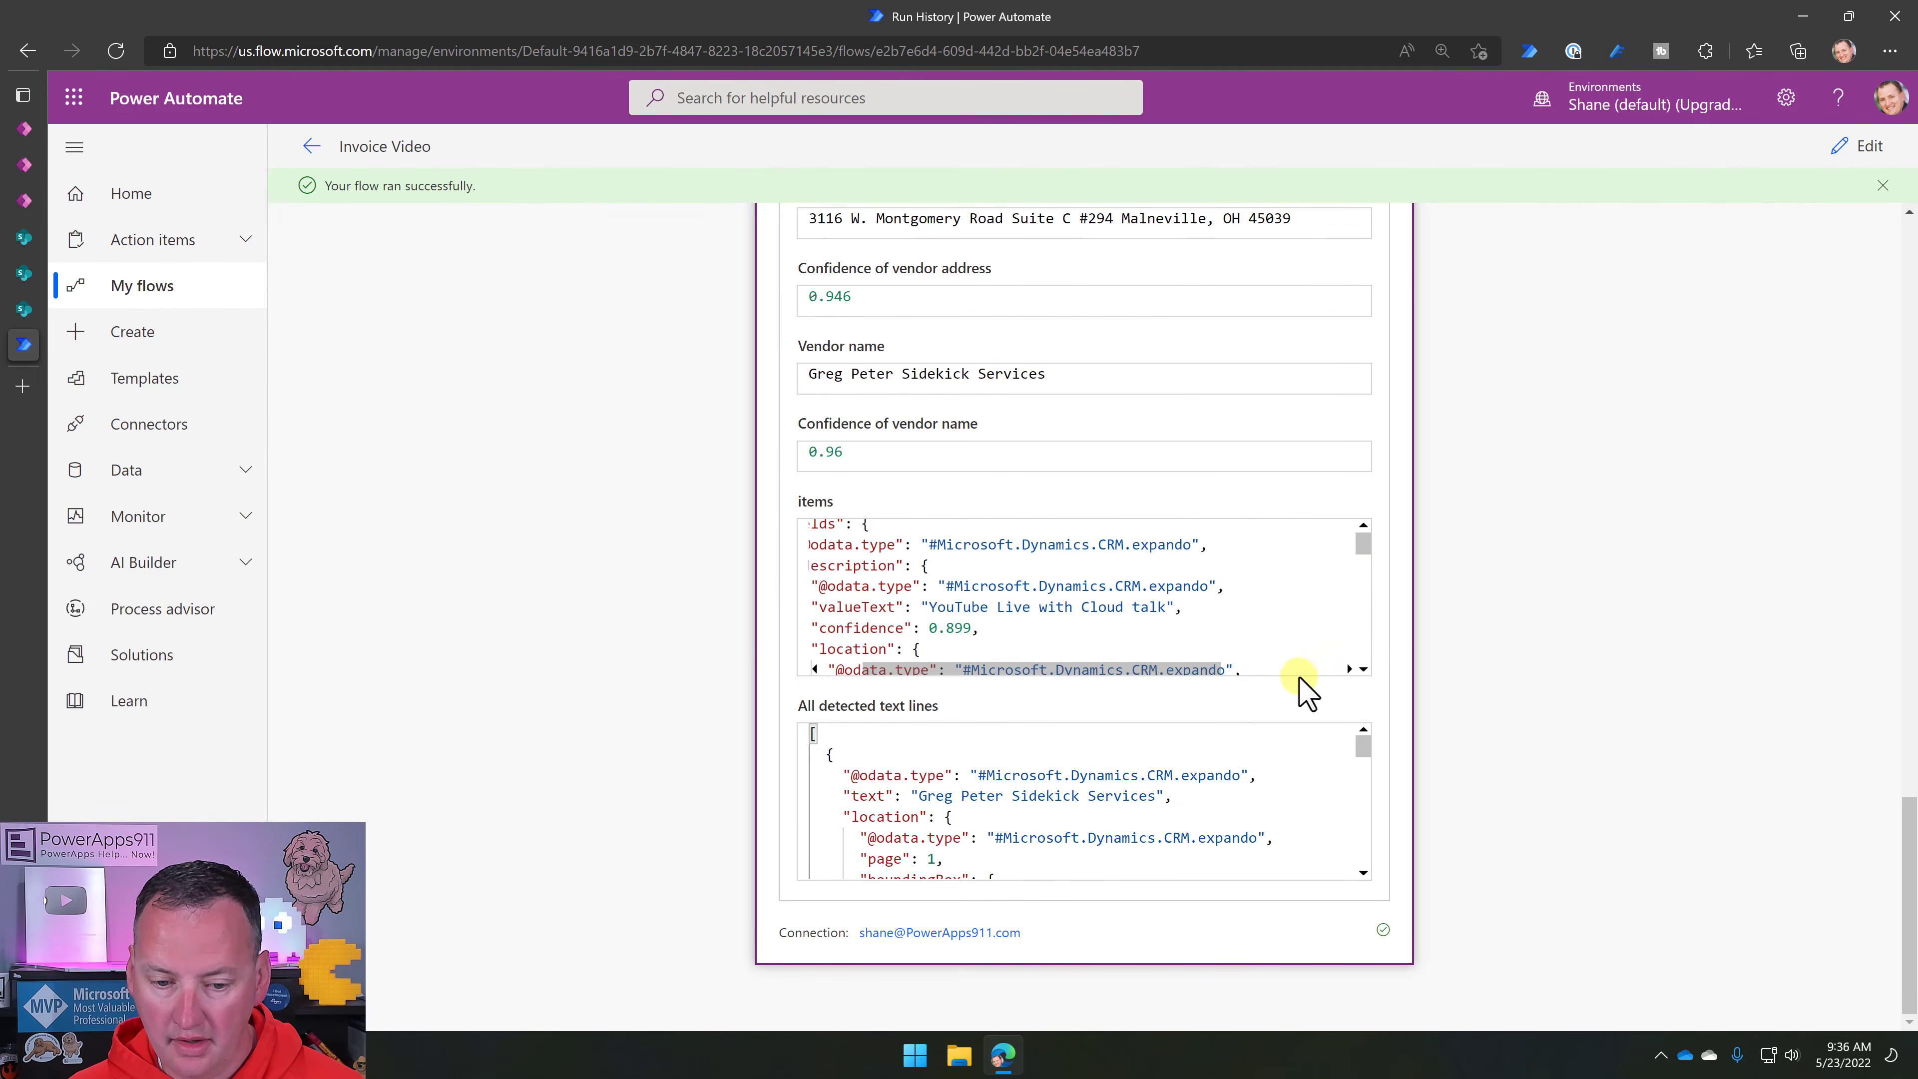
left_click_drag(1155, 670, 1113, 670)
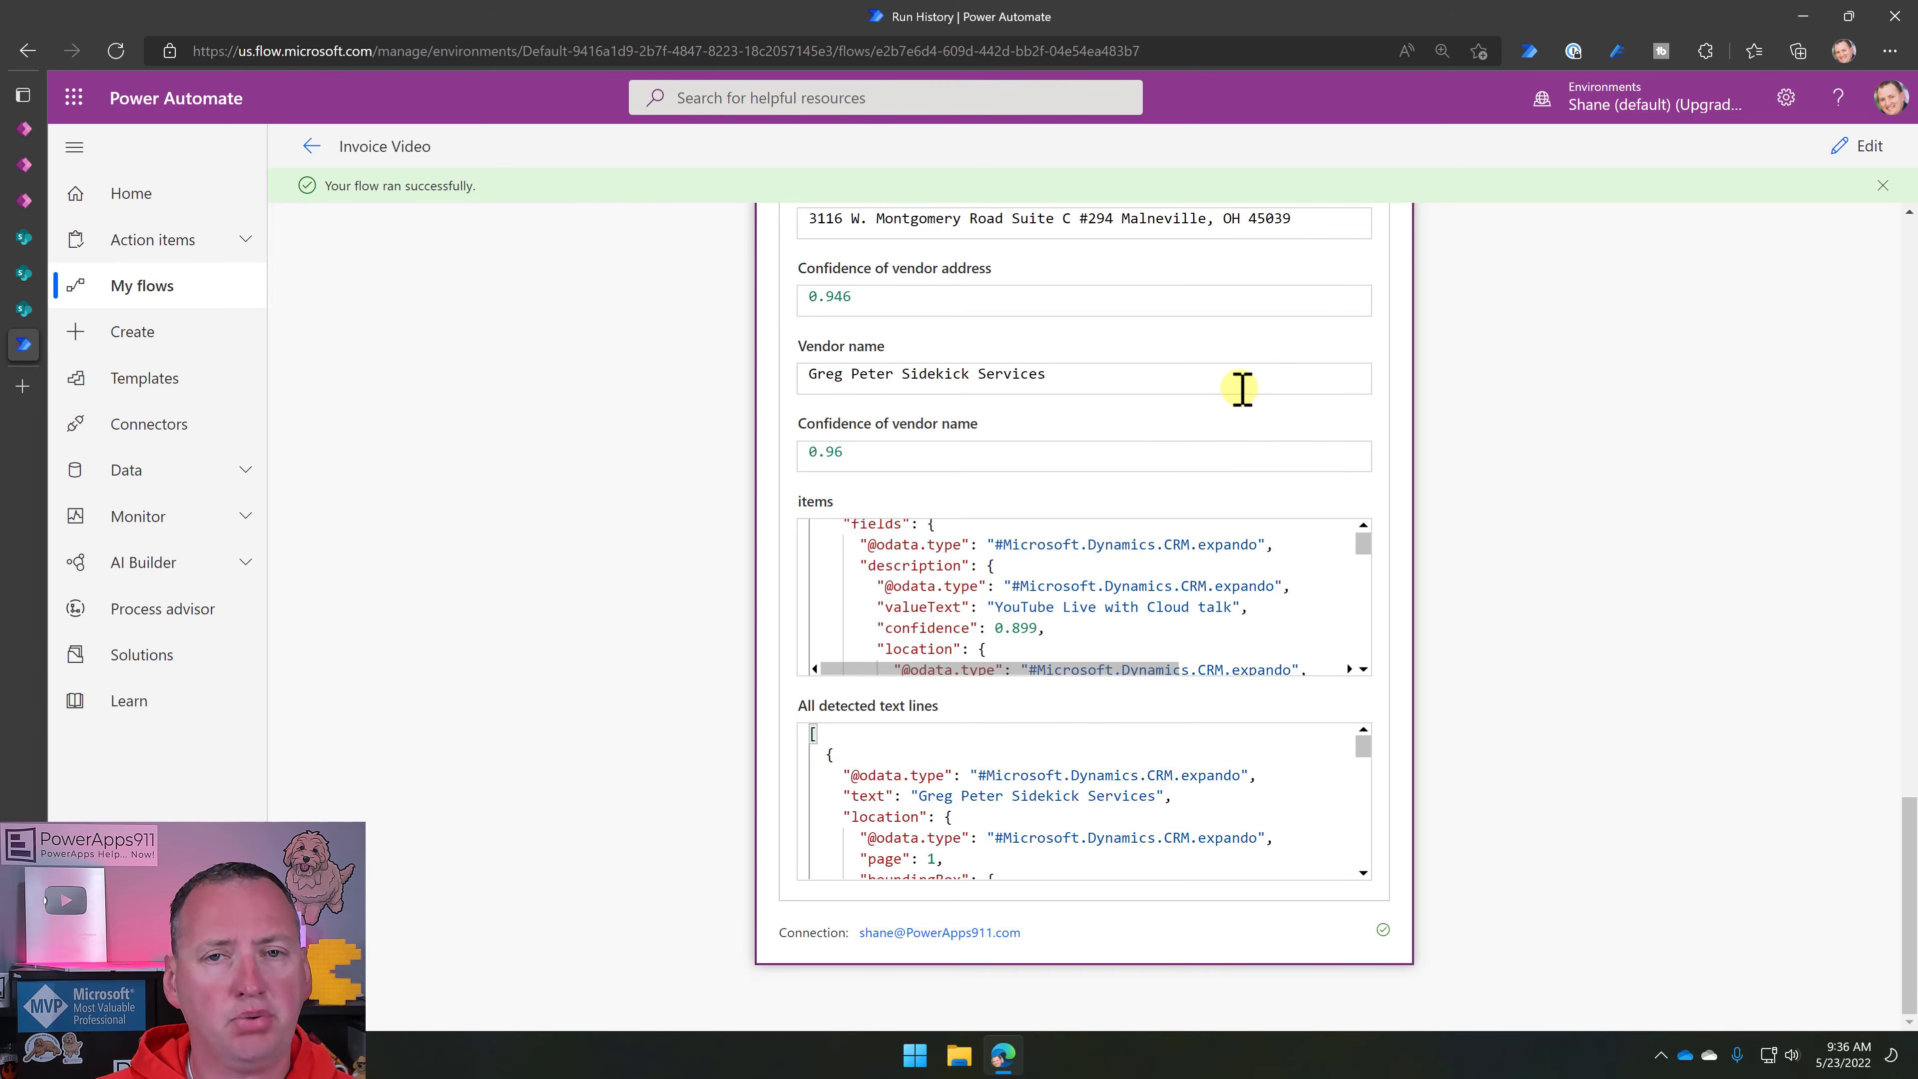
Reopen the Invoice Video flow for editing and add a Compose action after Extract information from invoices.
left_click(1866, 158)
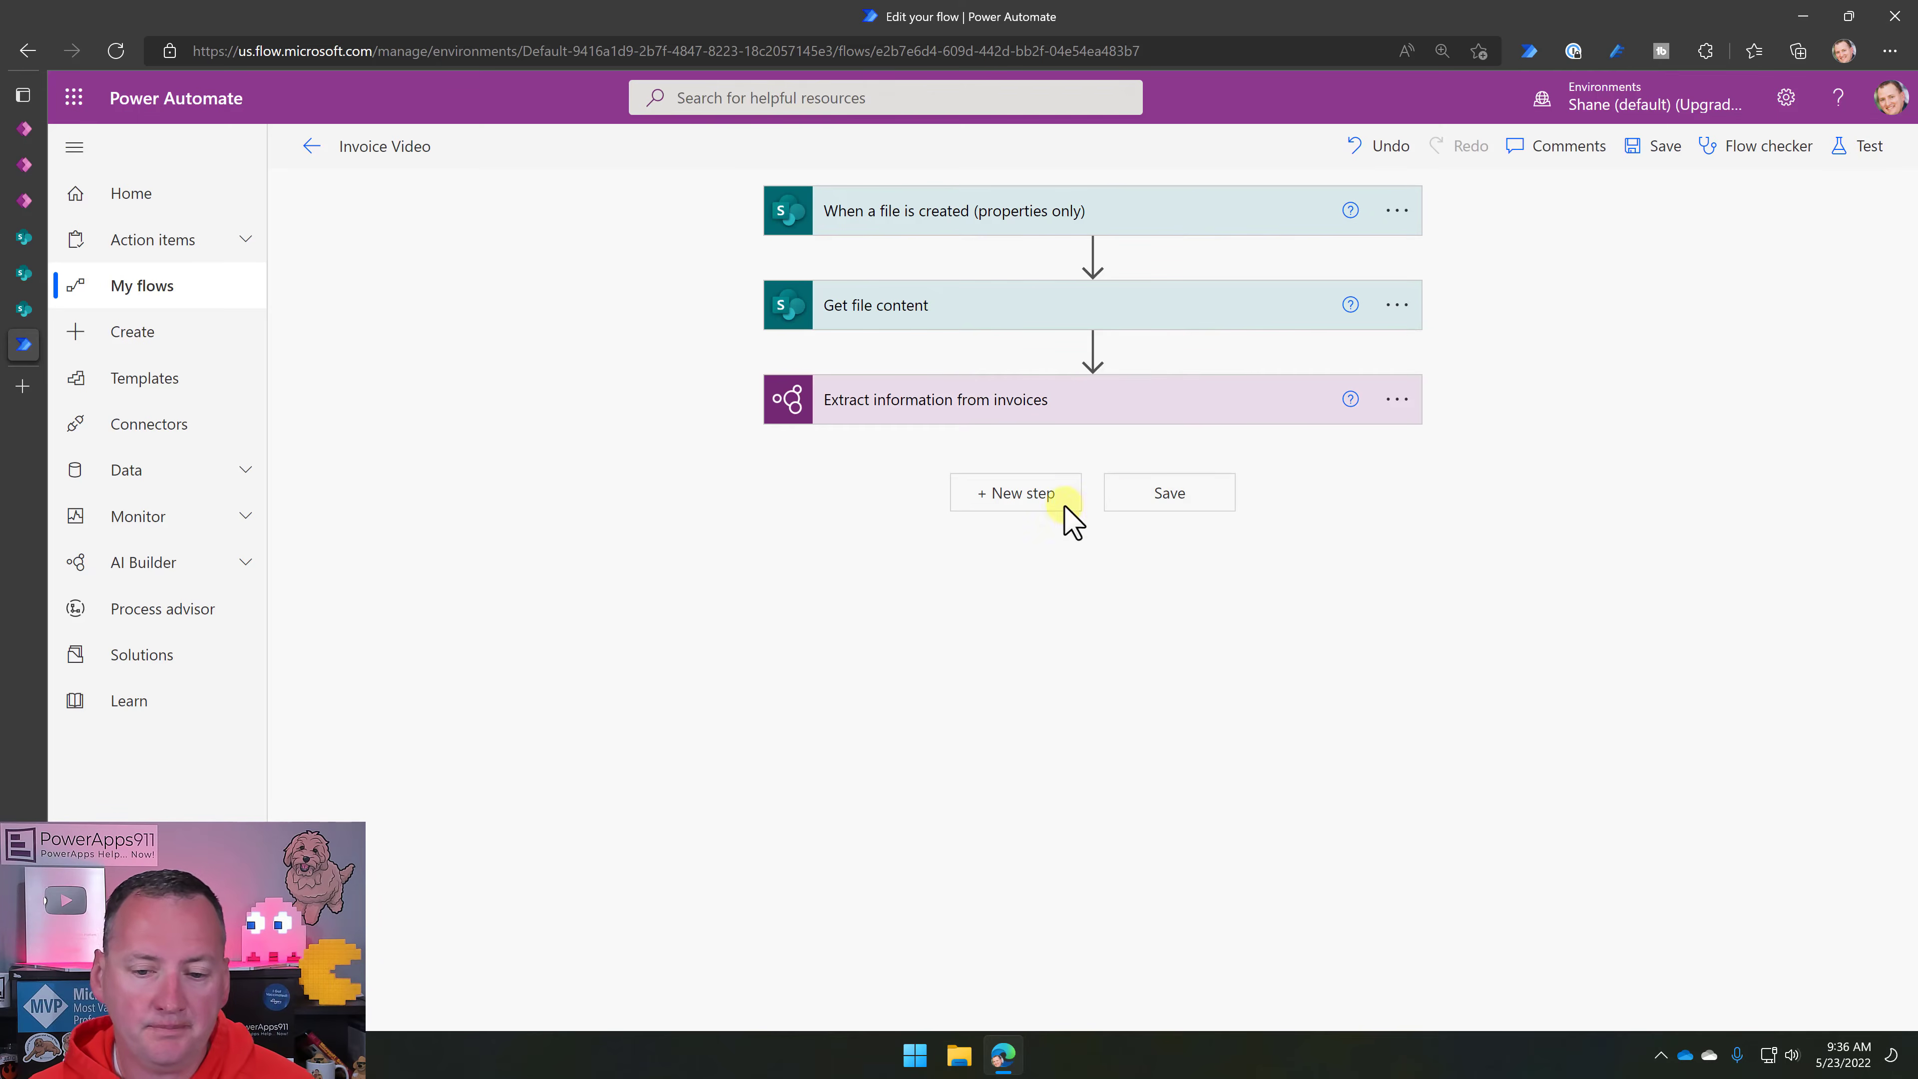
left_click(997, 498)
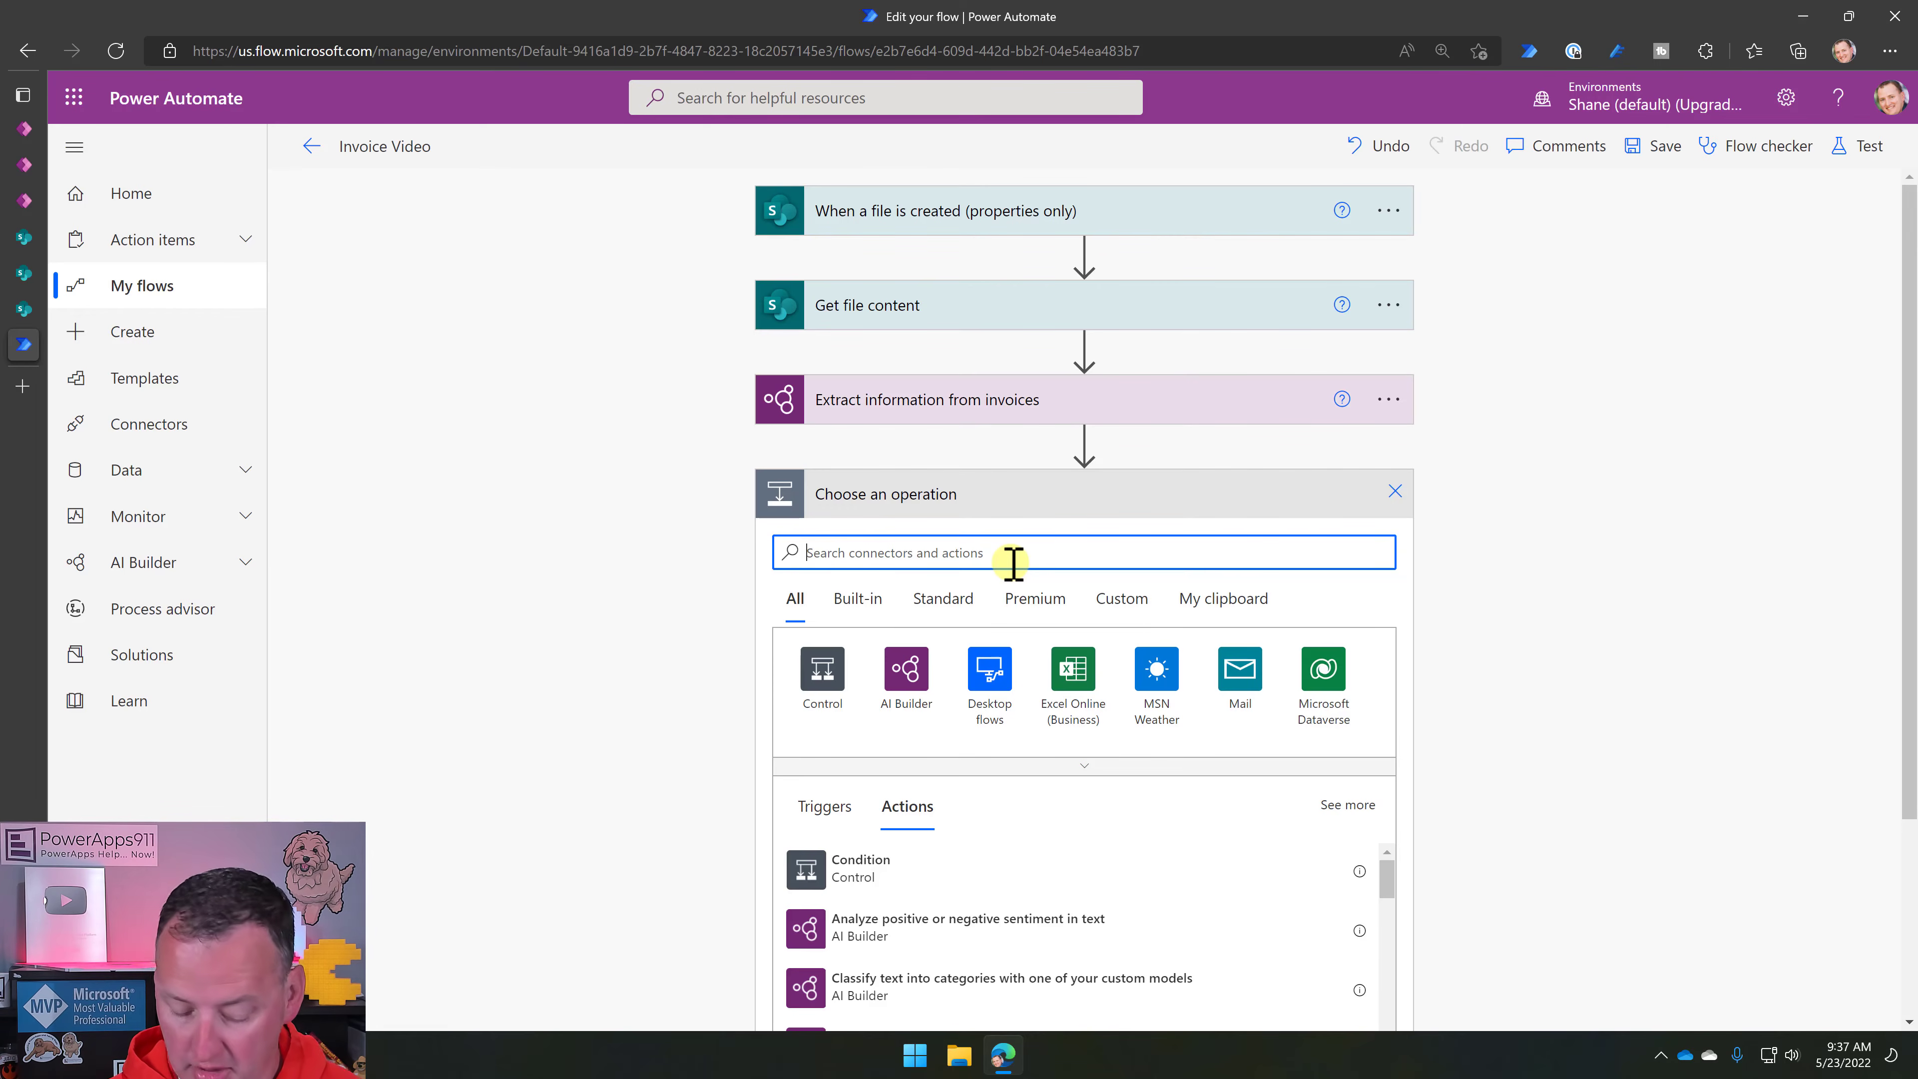
type("compose")
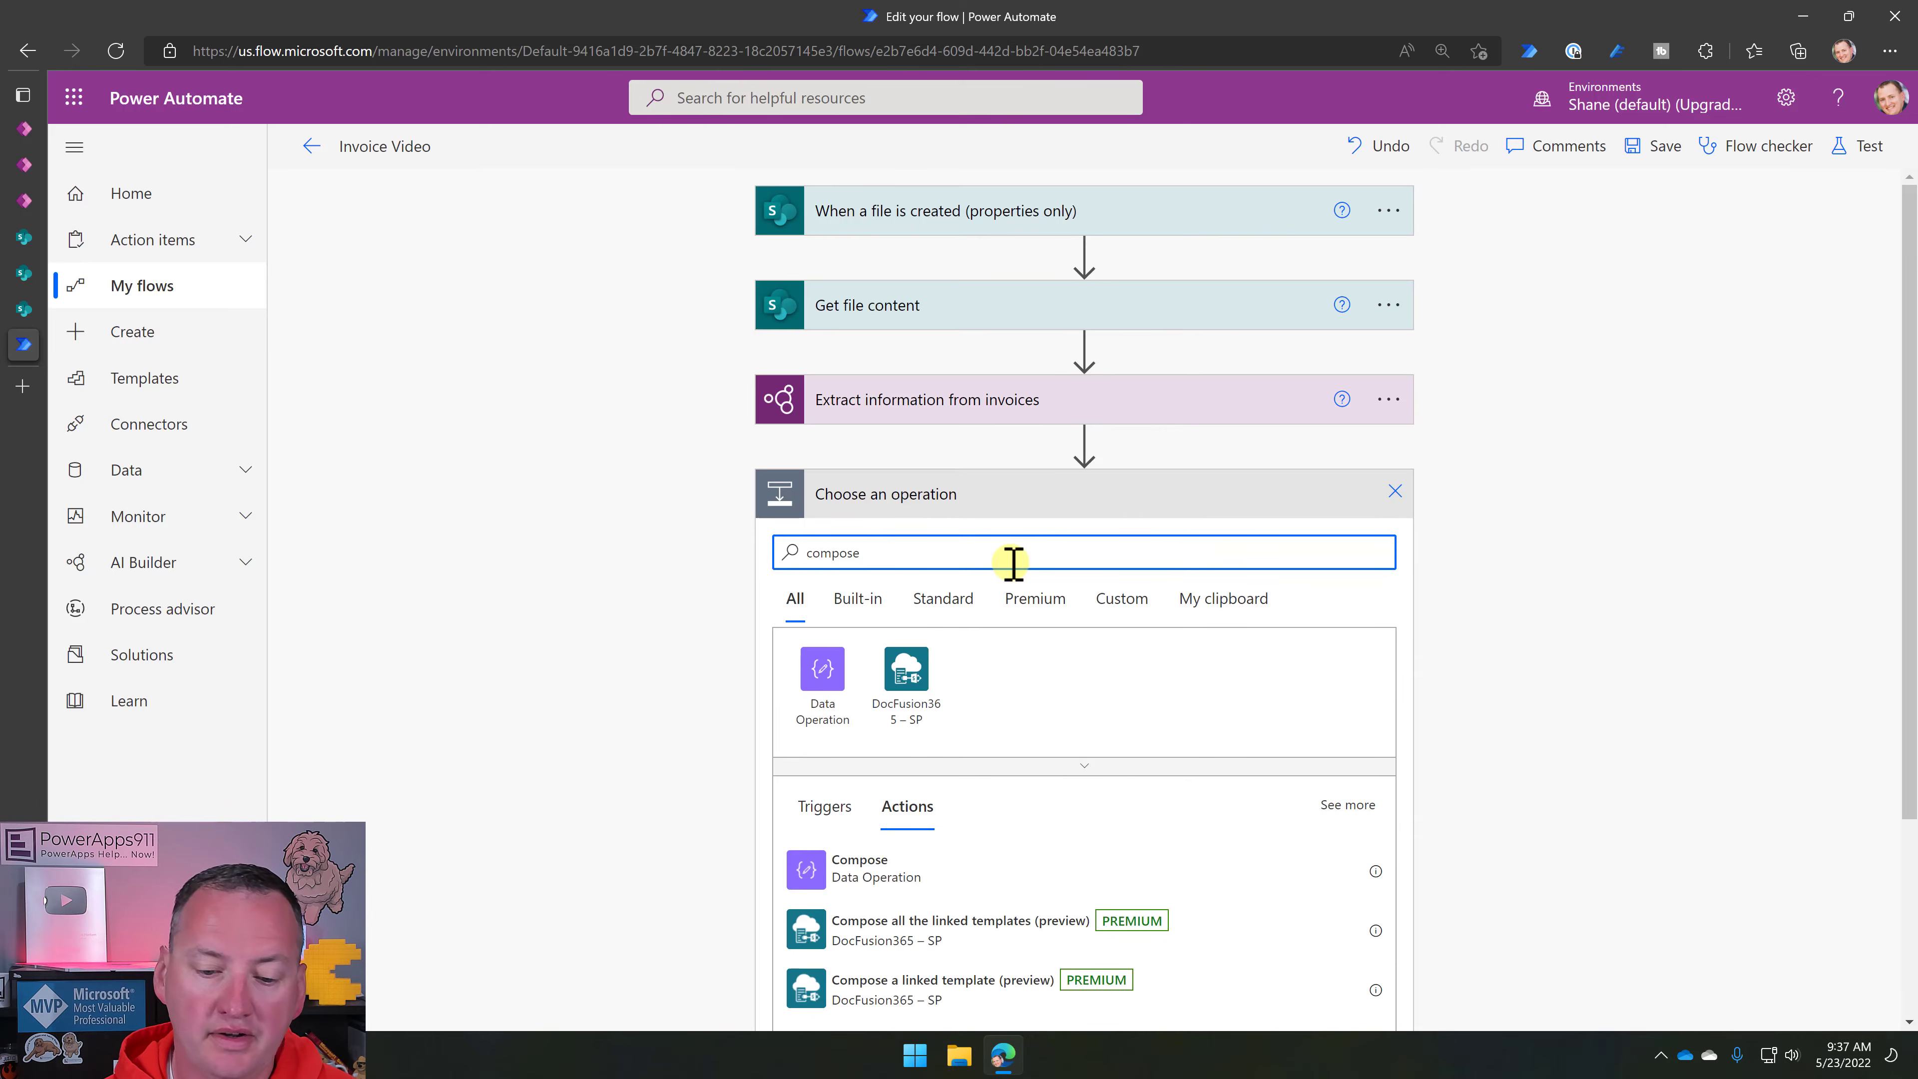
left_click(898, 865)
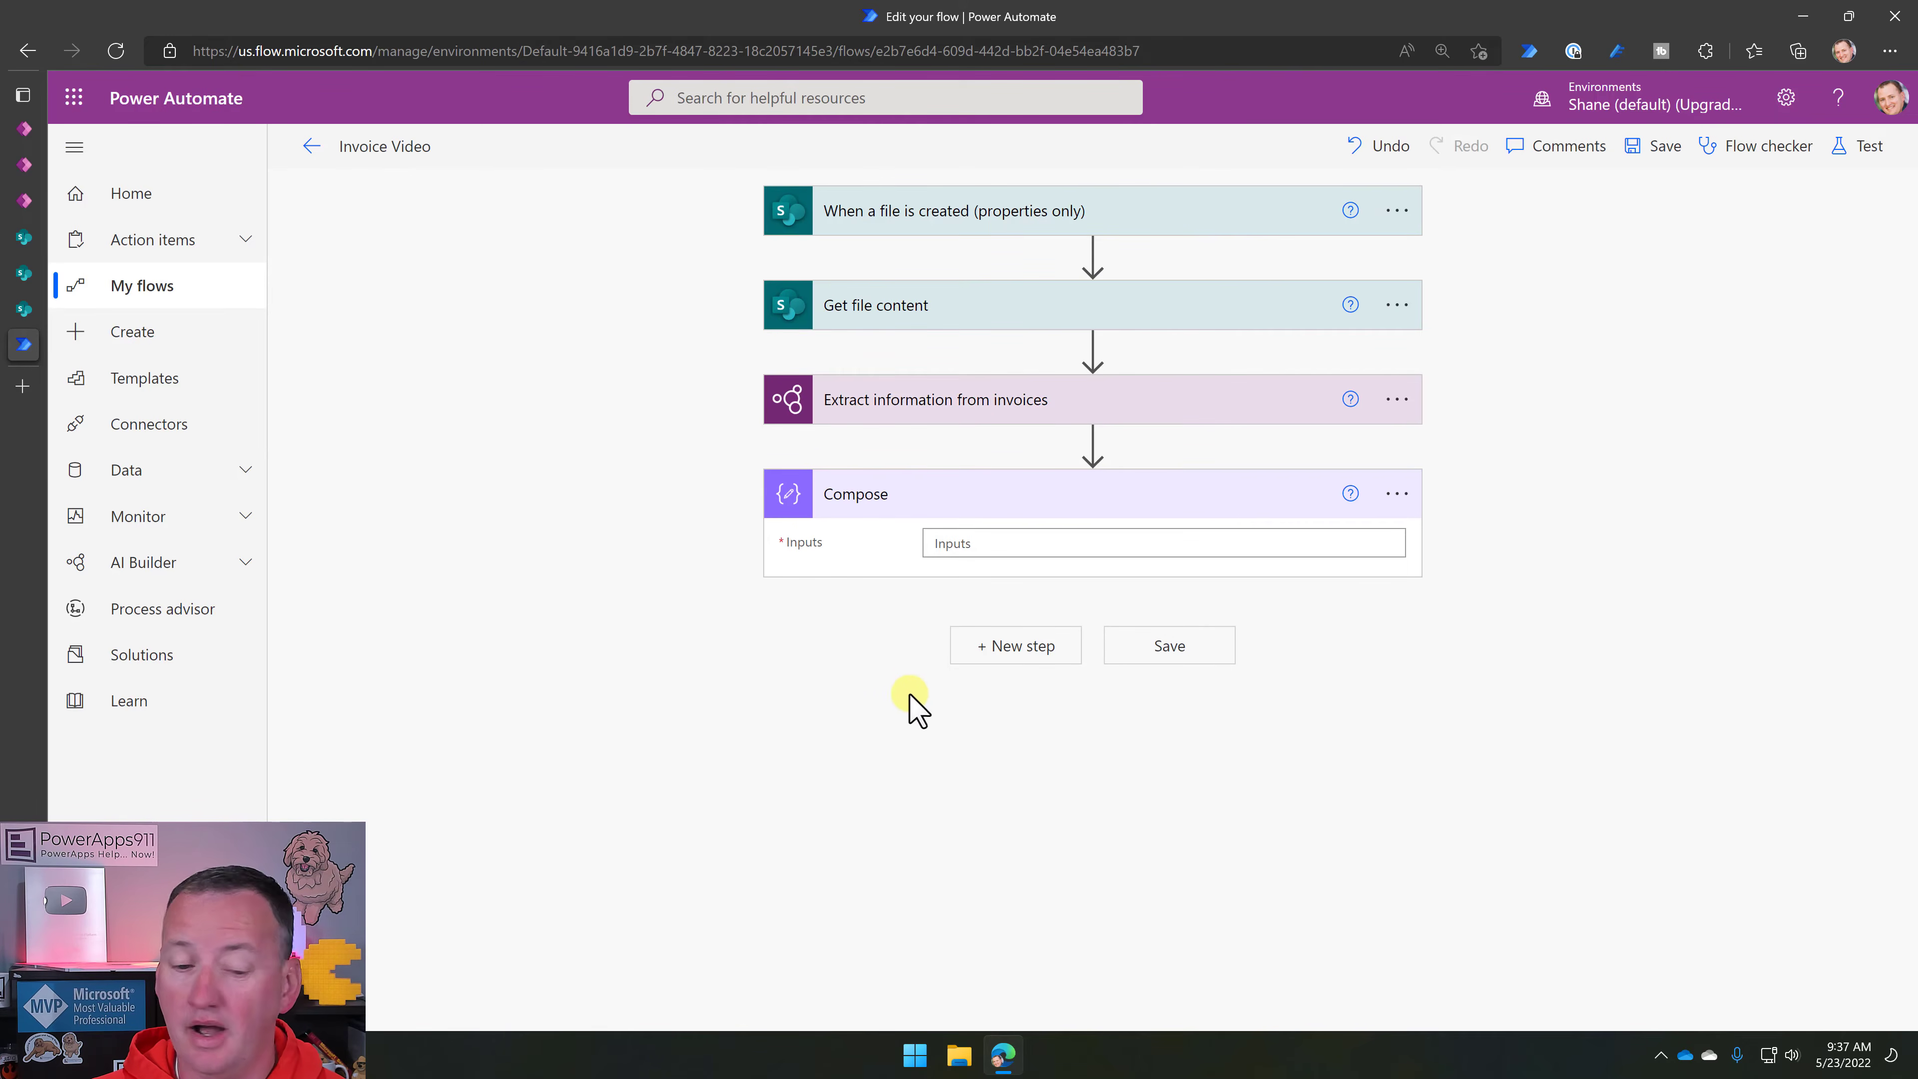
Find the total fields in the dynamic content and set the Compose input to Invoice total (number).
left_click(984, 544)
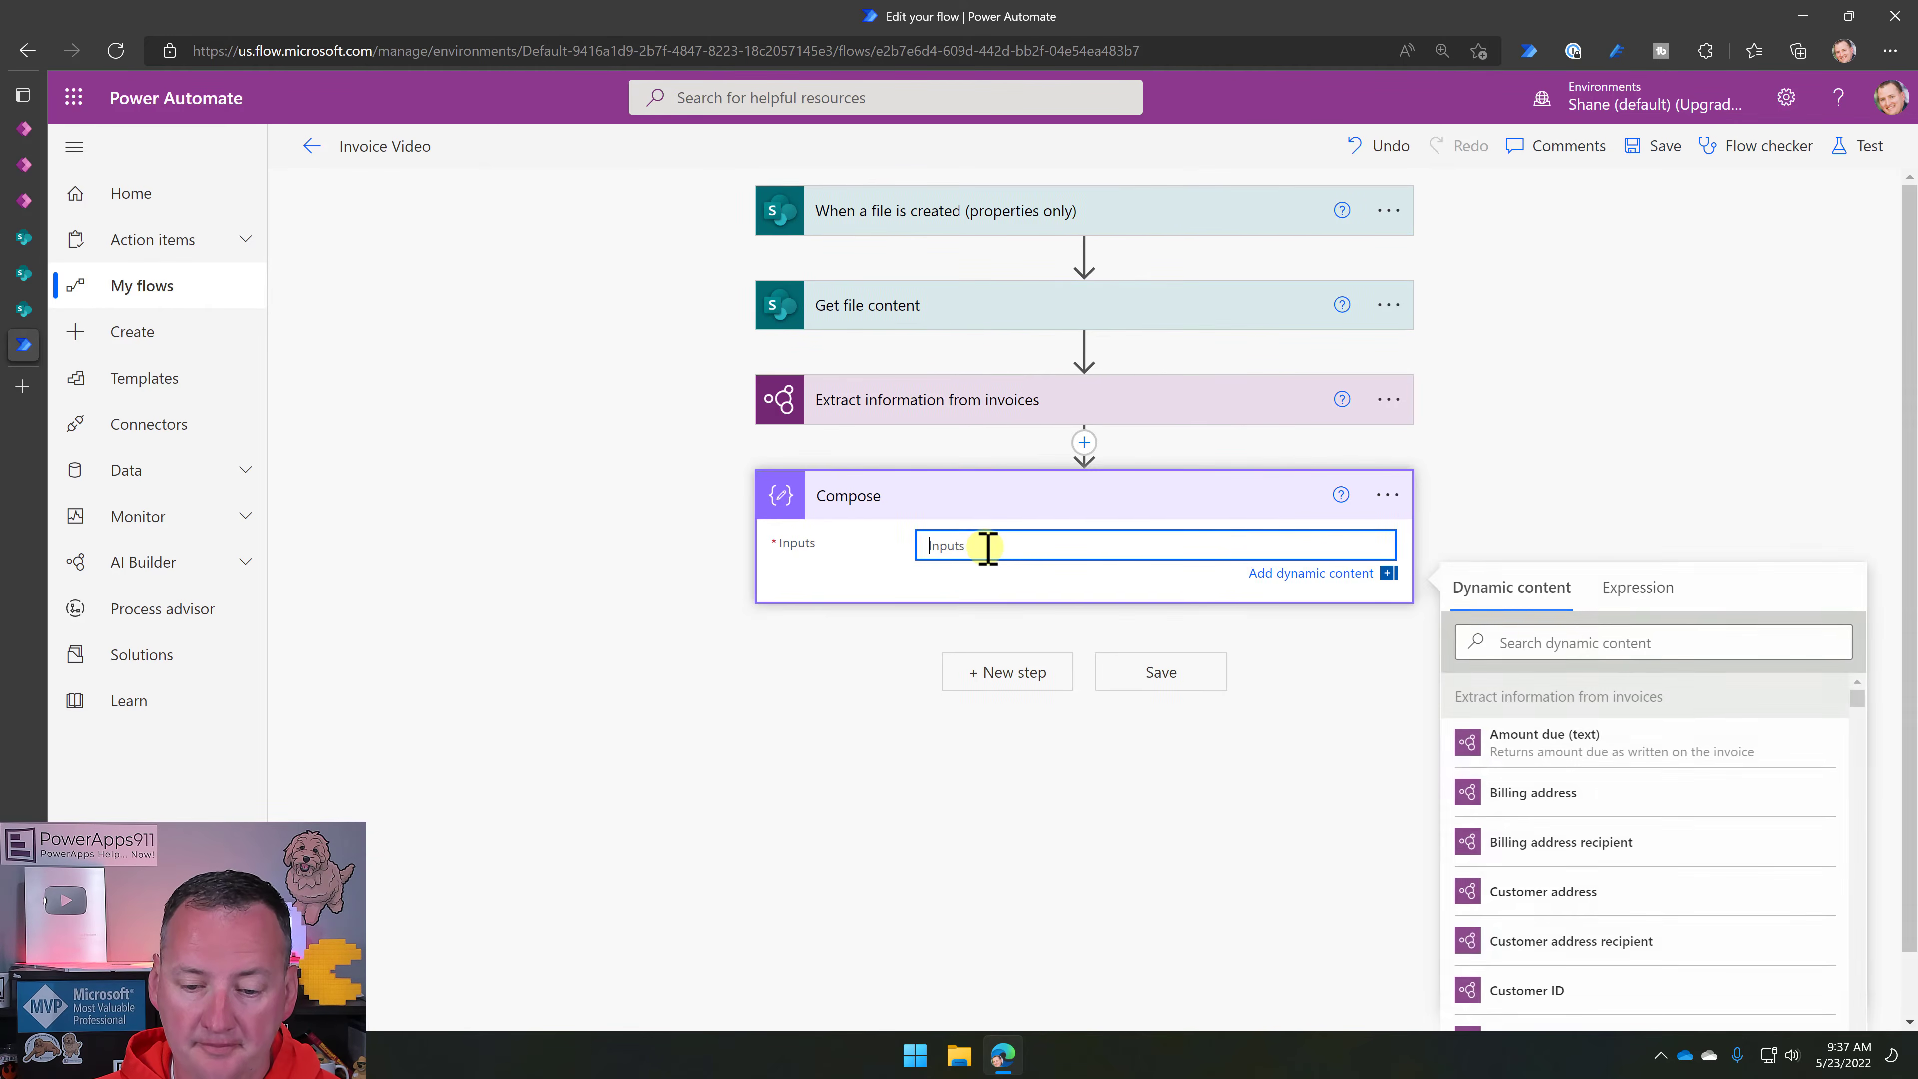
scroll(1708, 441, "down", 1)
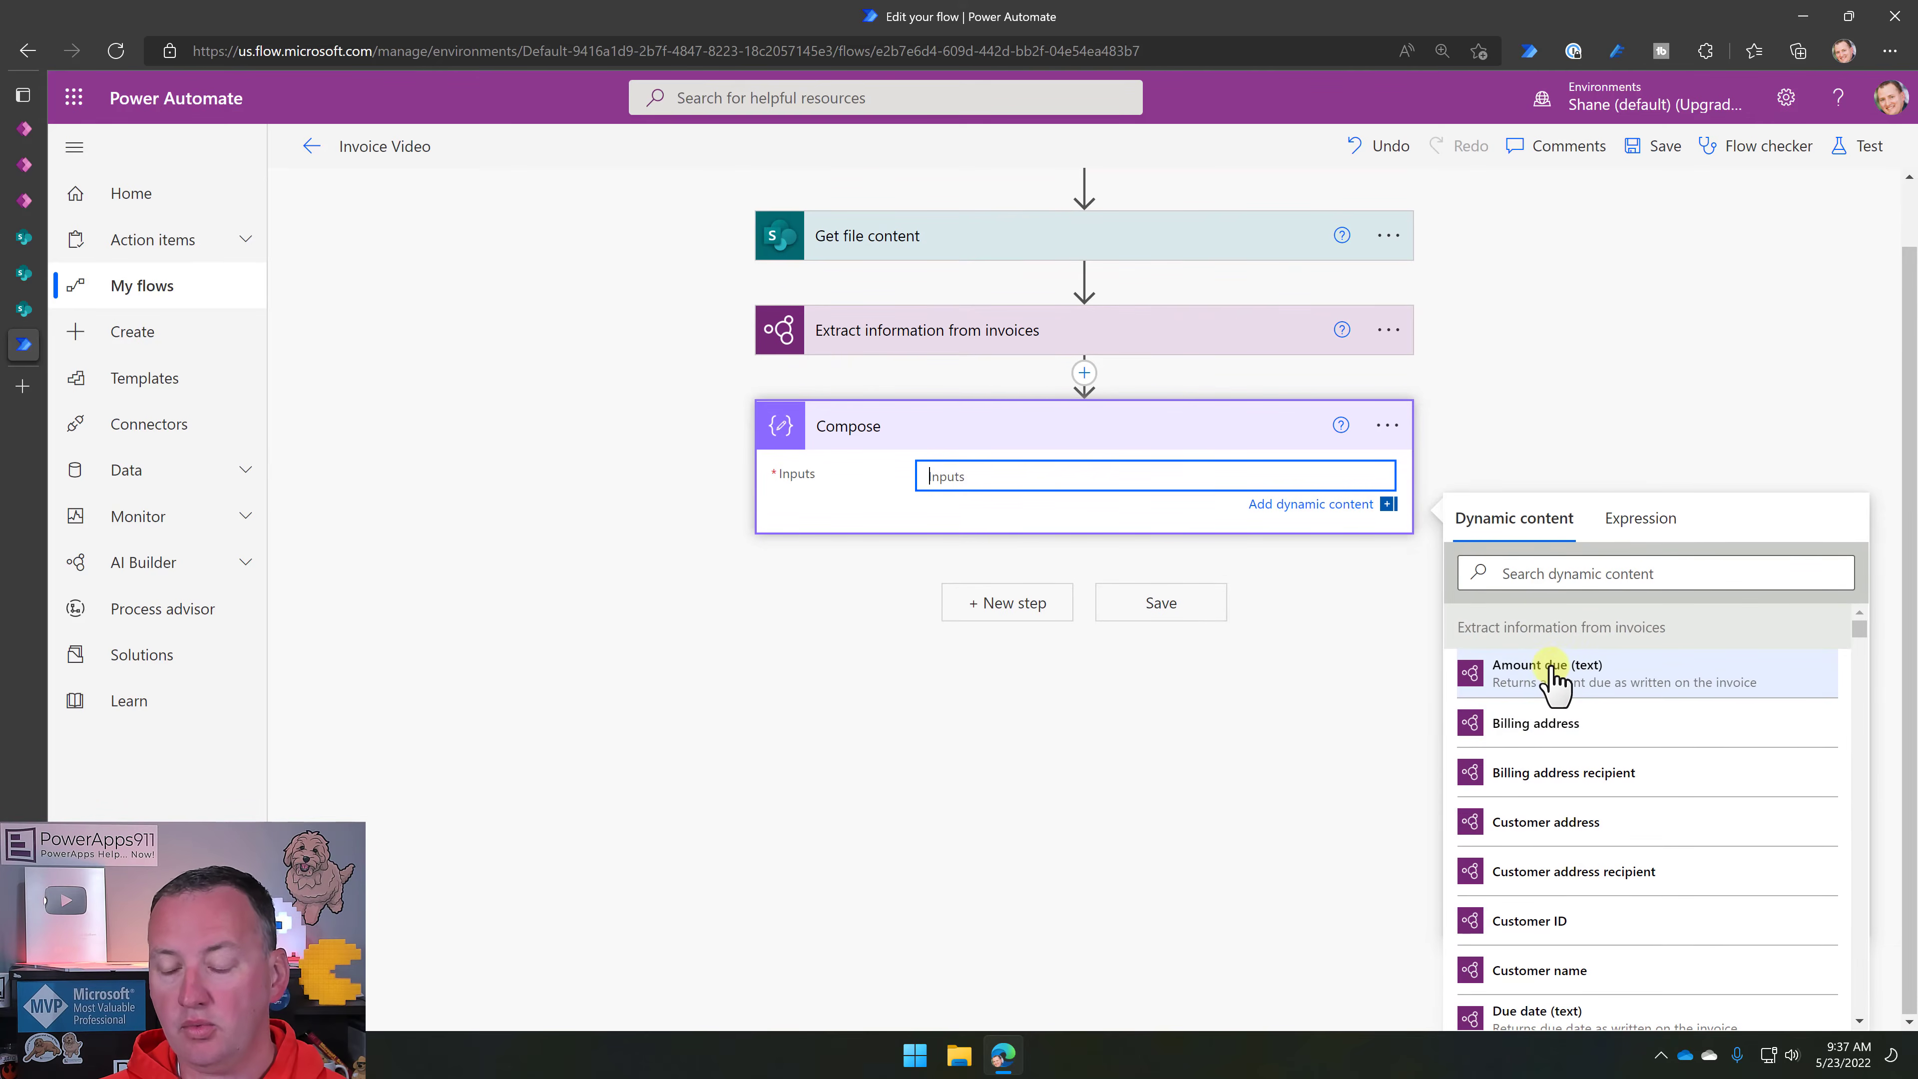
scroll(1552, 684, "down", 5)
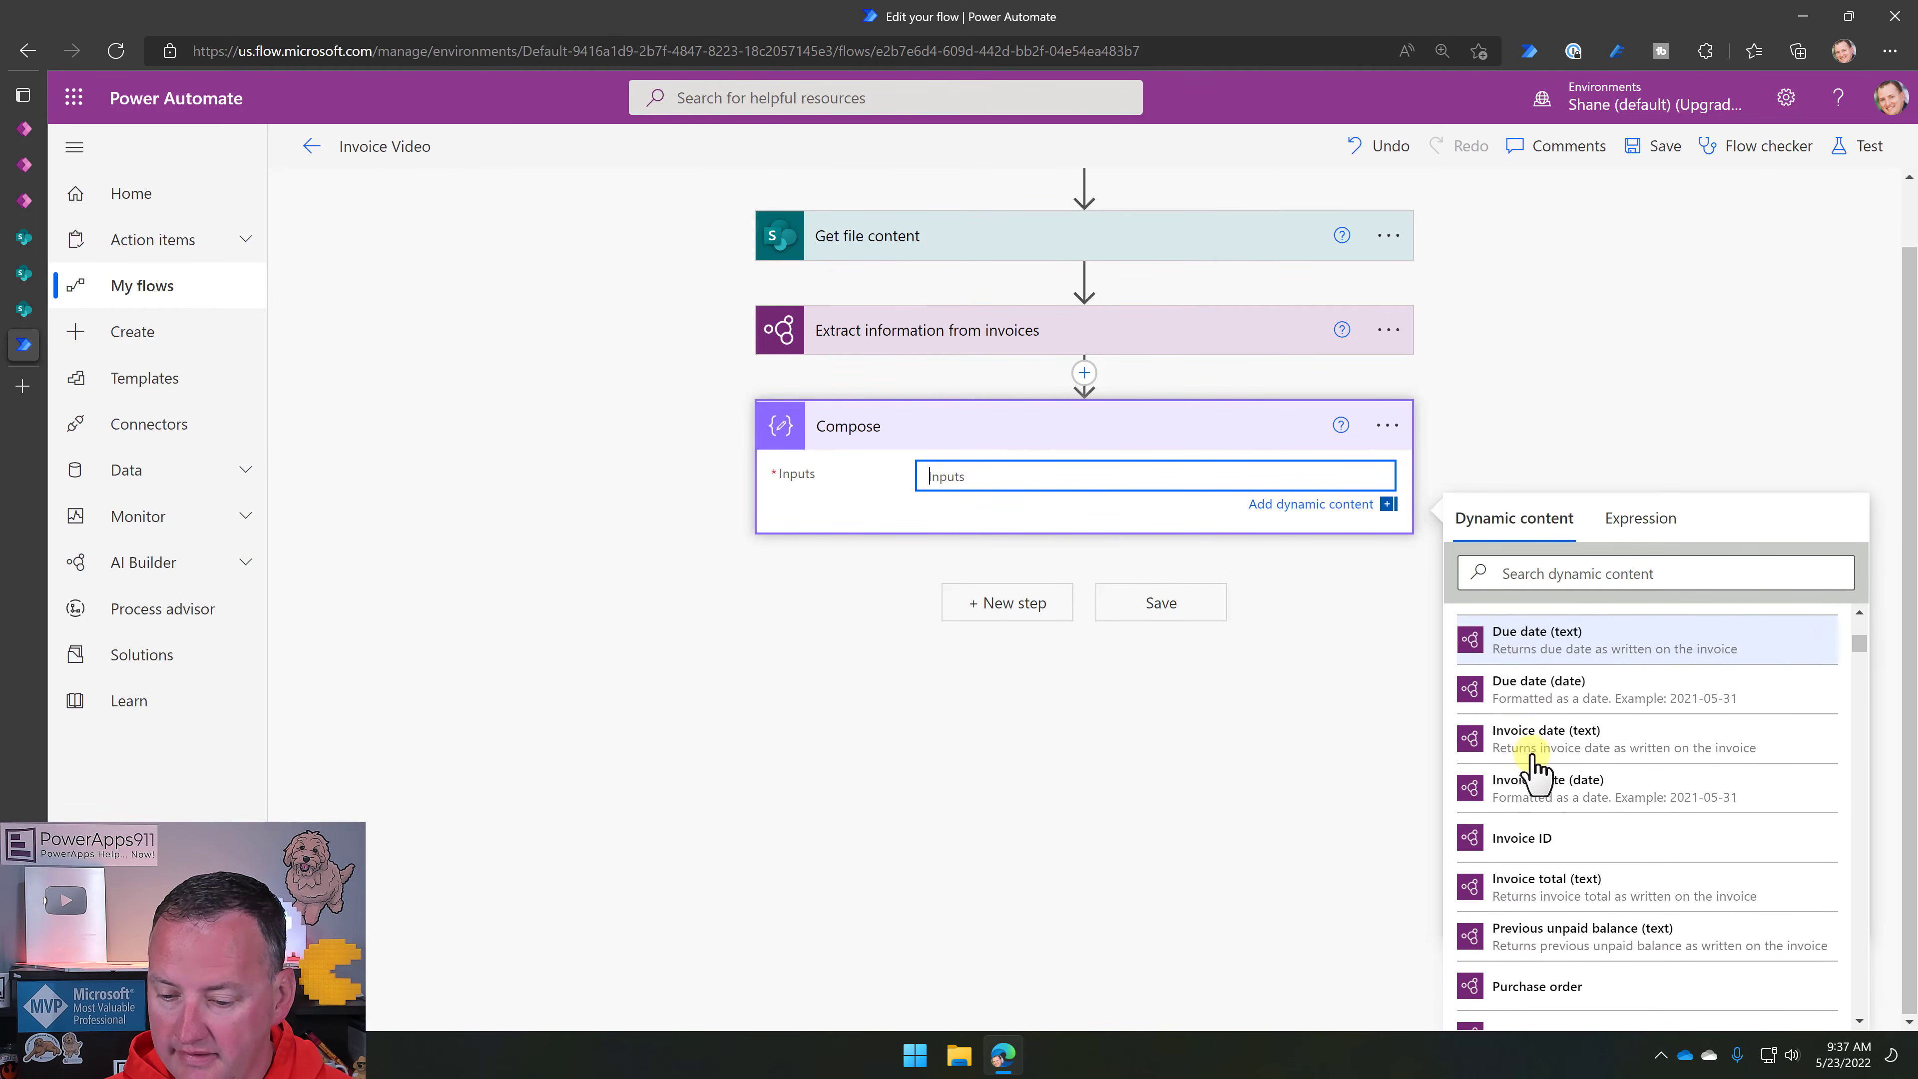
scroll(1533, 767, "down", 3)
left_click(1562, 573)
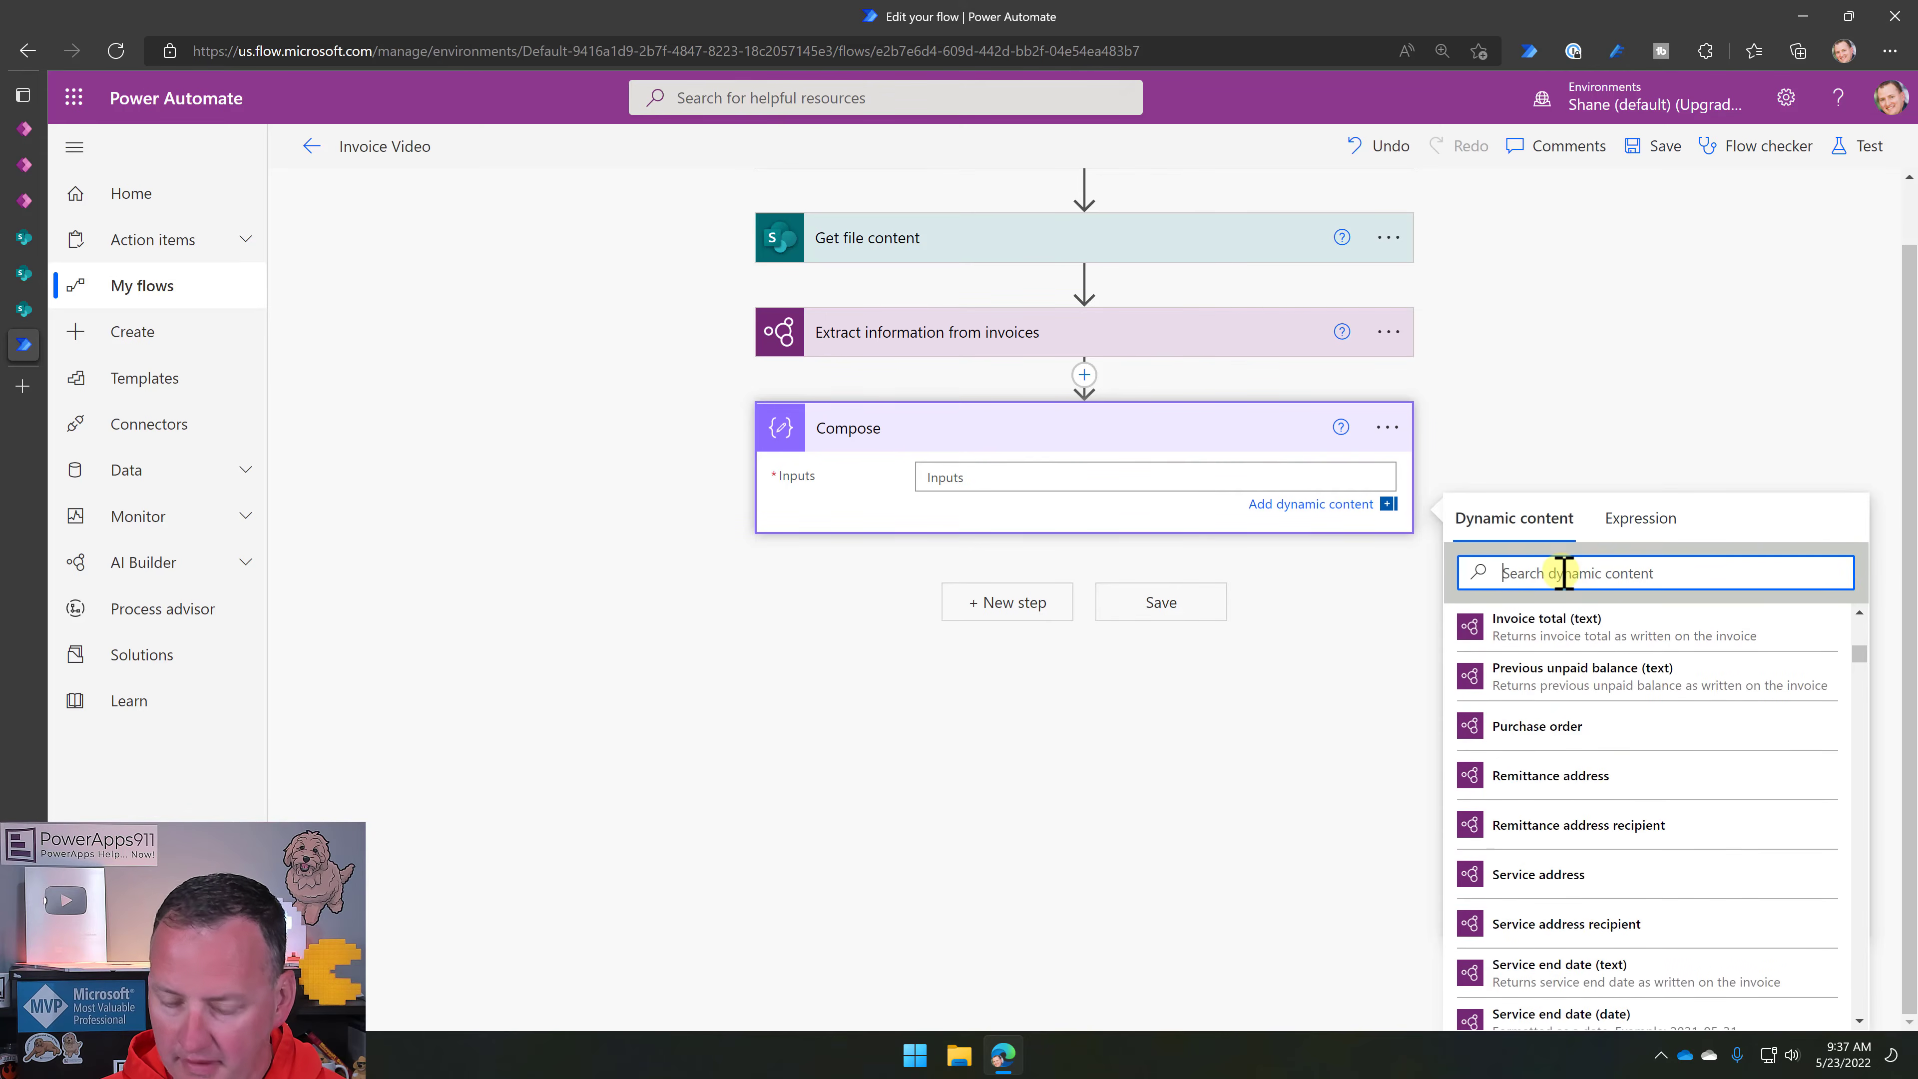
type("total")
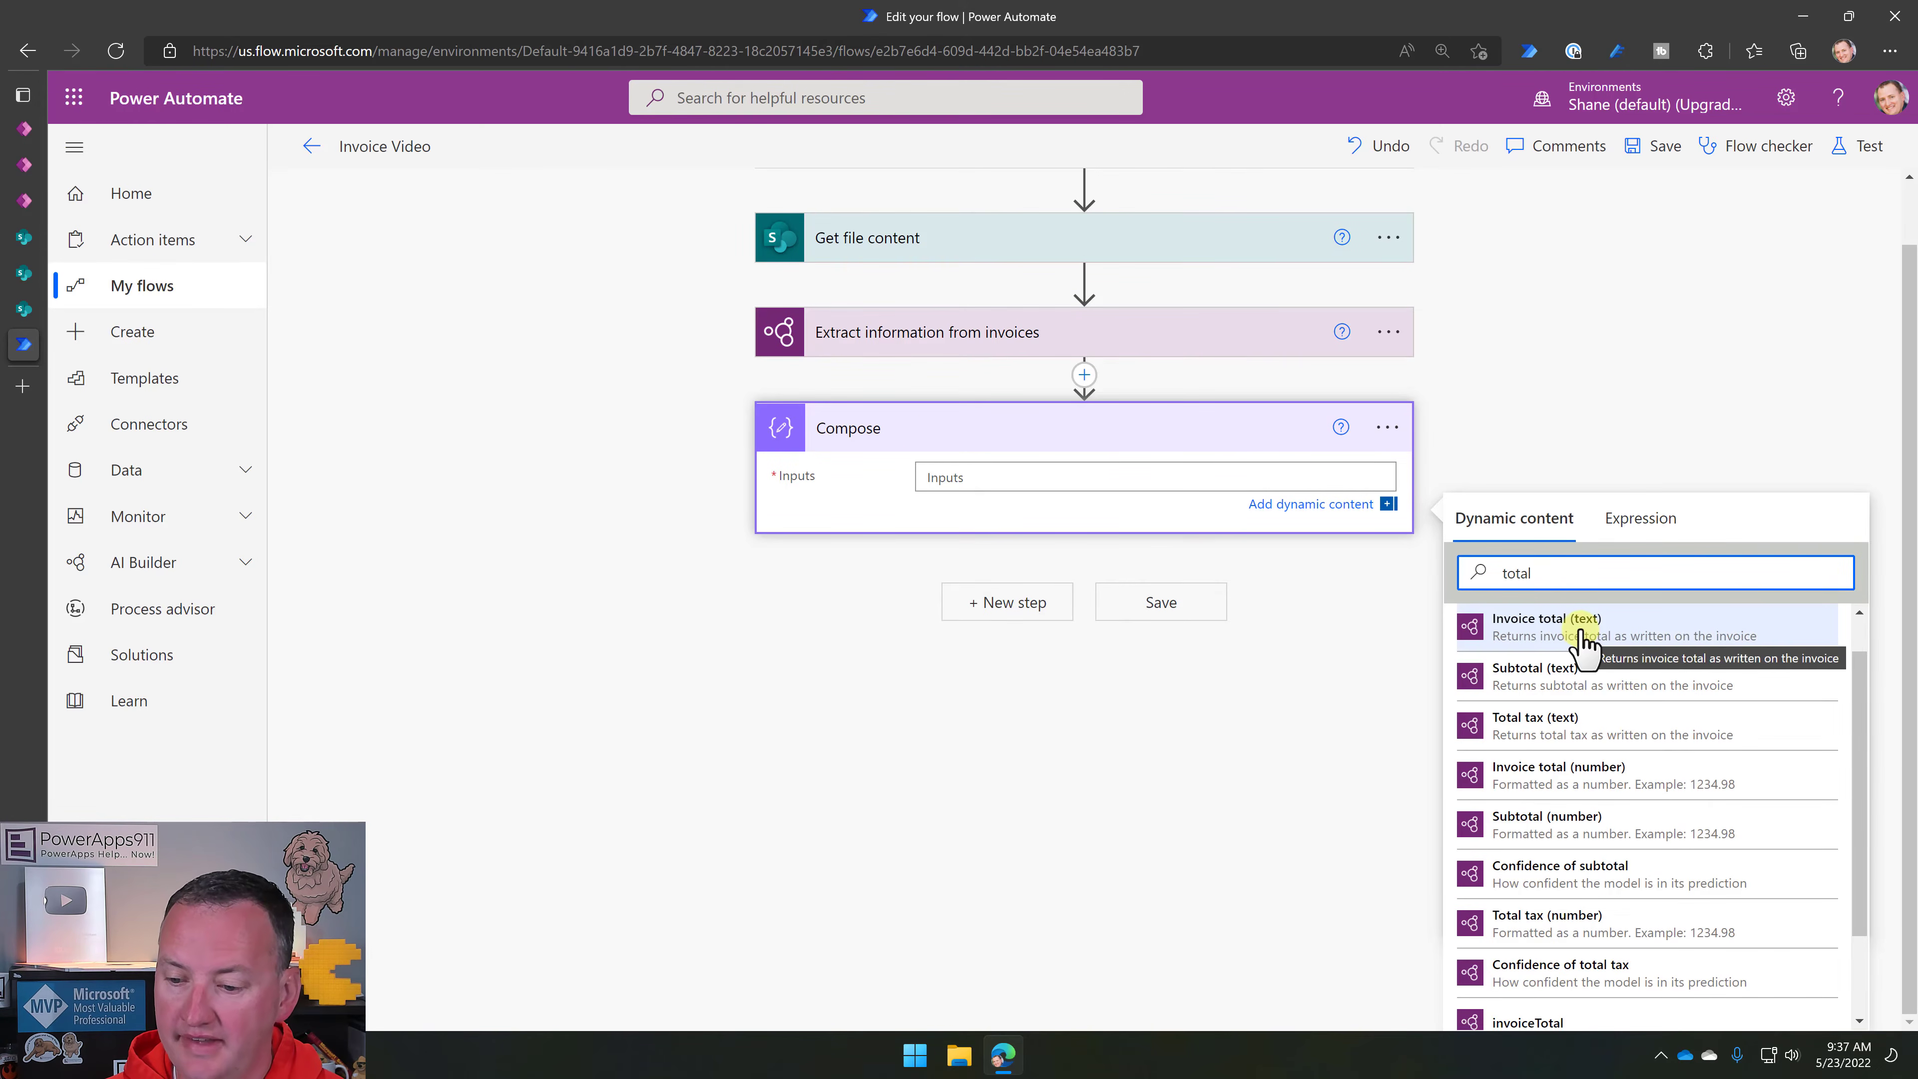
scroll(1572, 672, "down", 2)
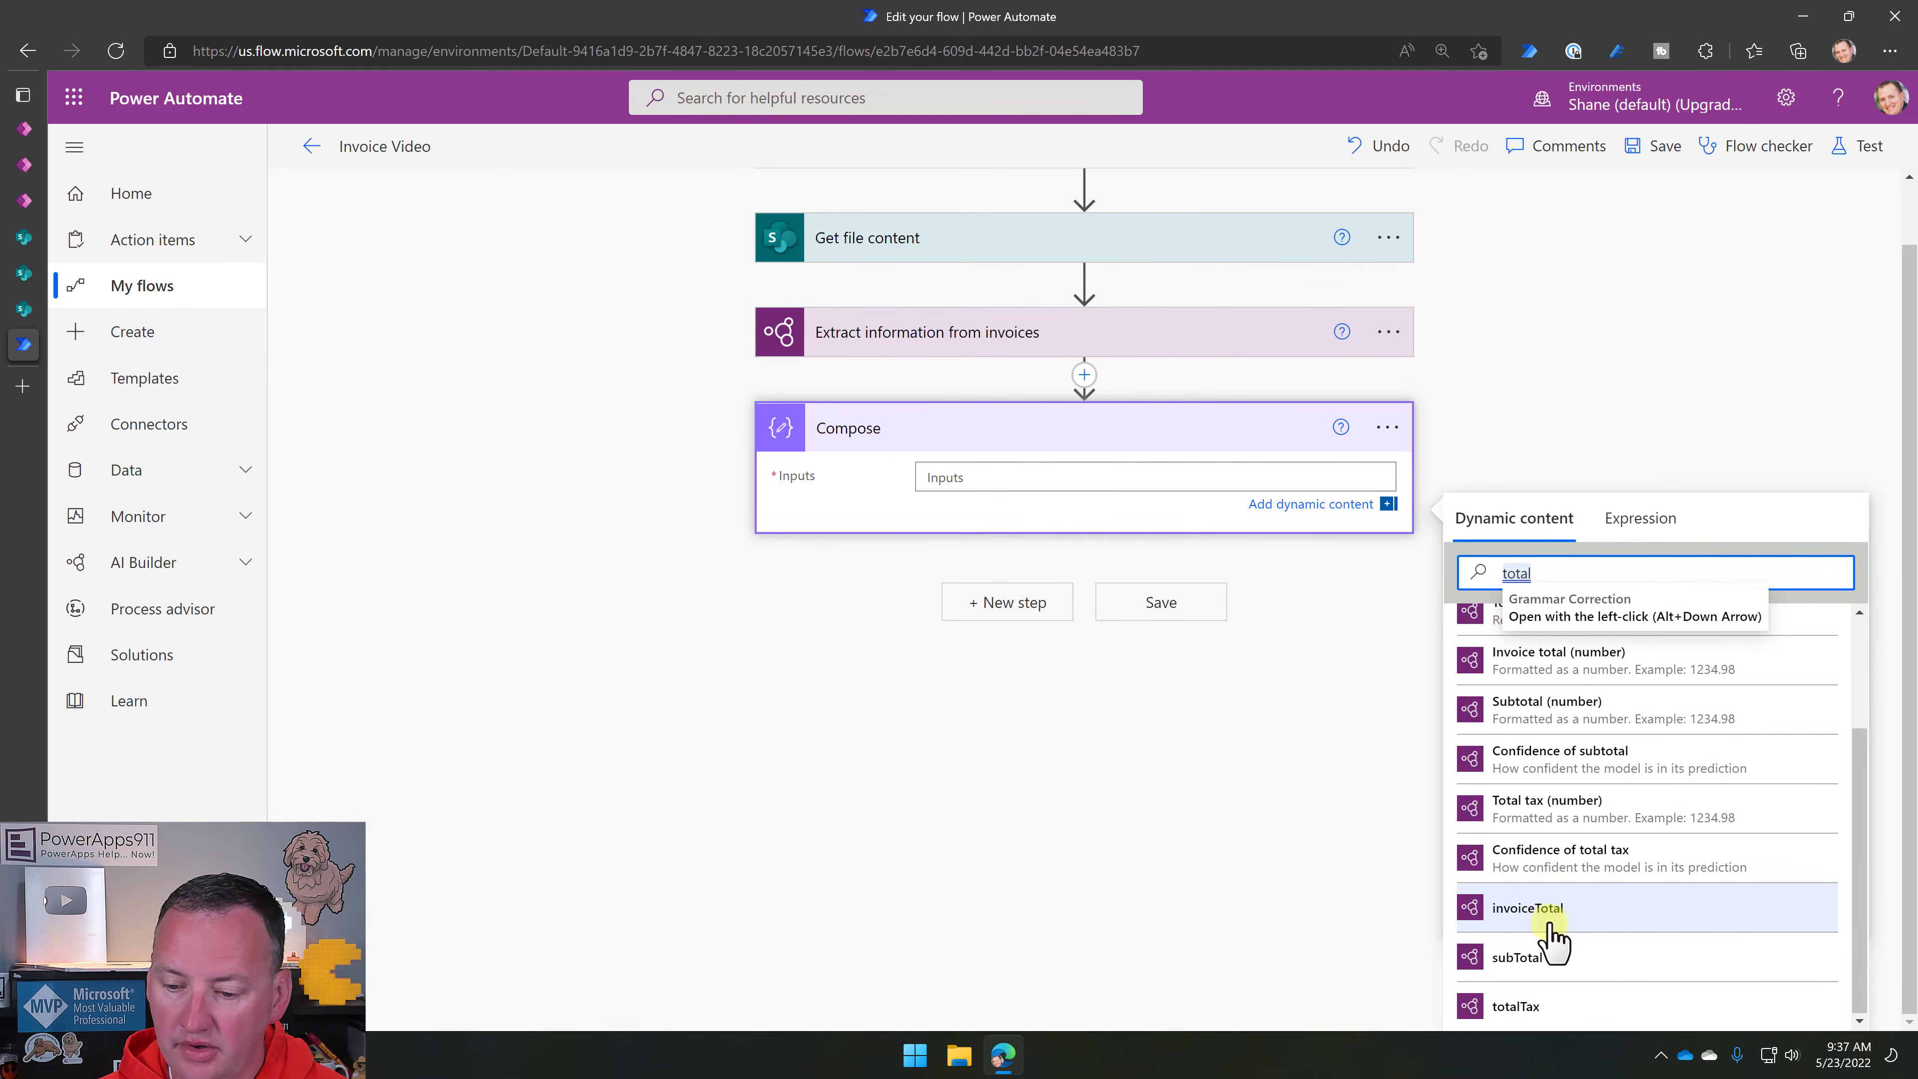
left_click(1602, 674)
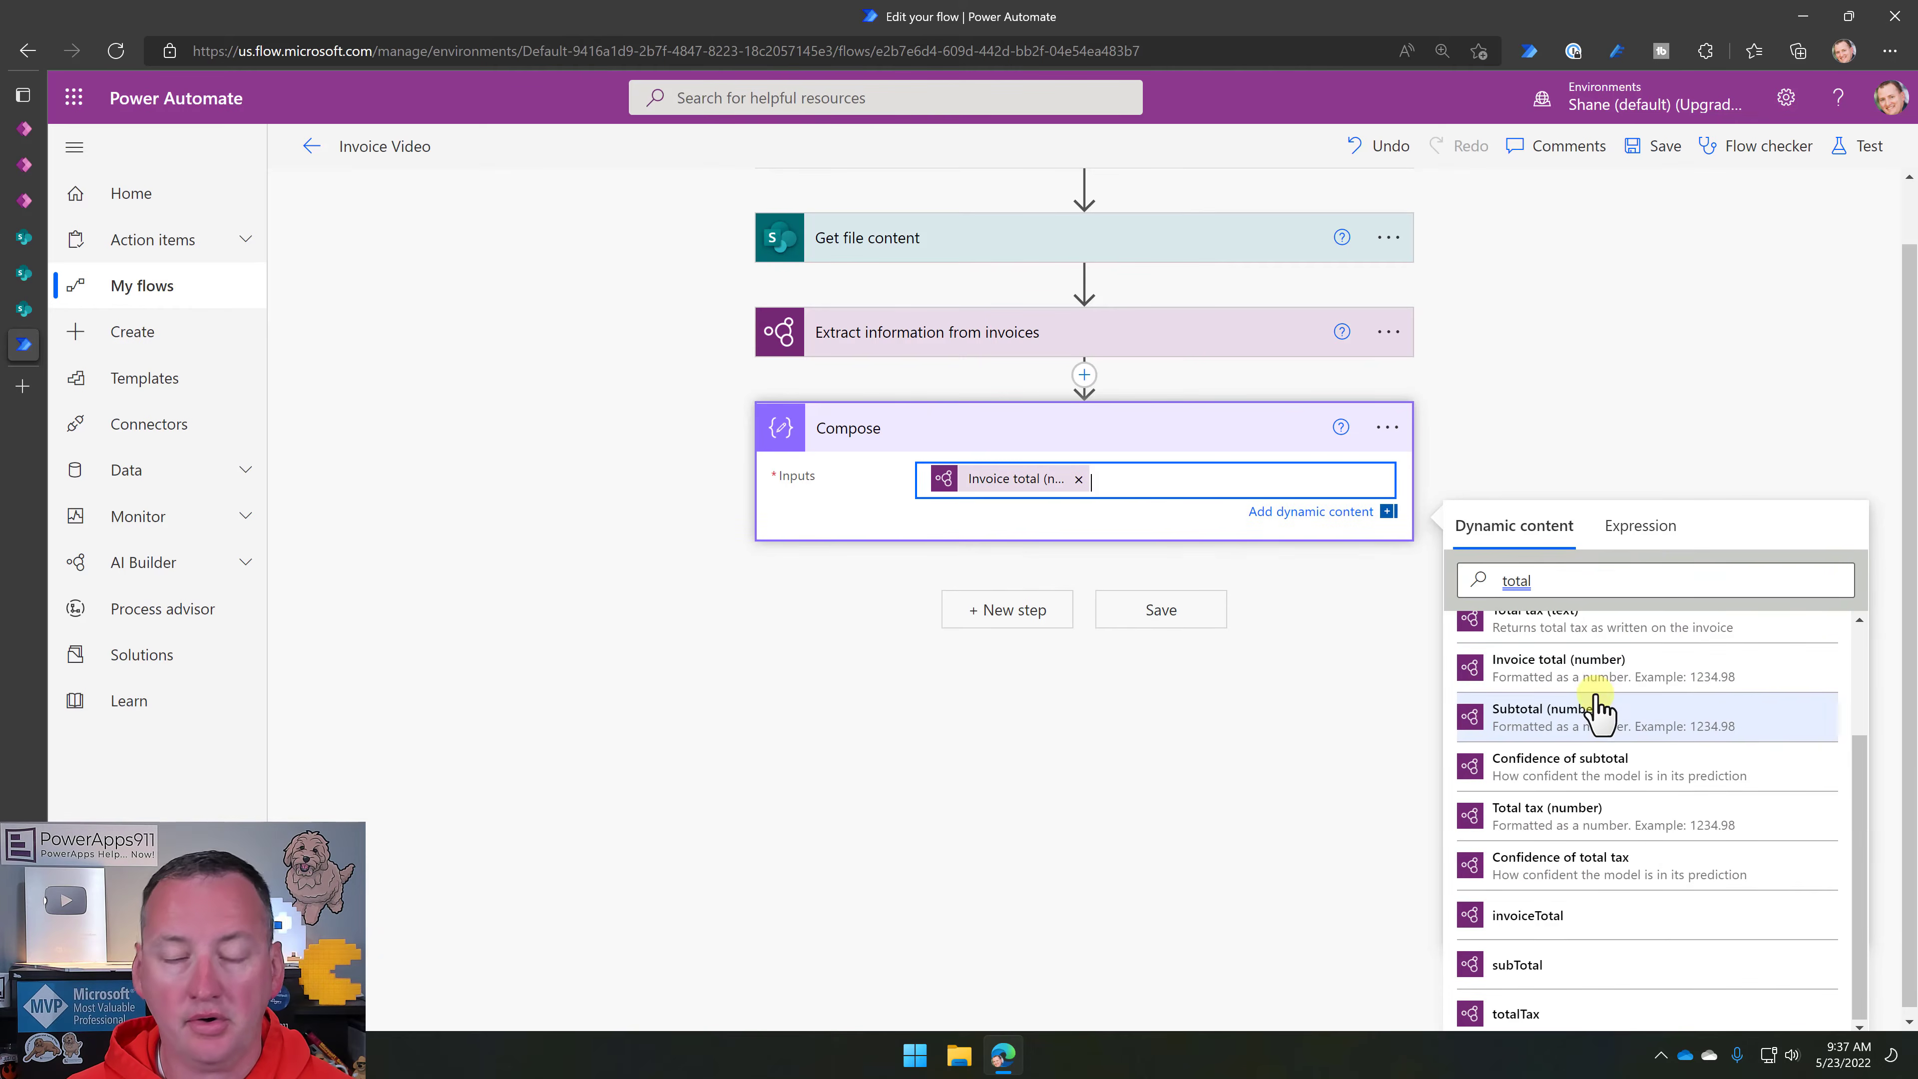
Add a second Compose action with Line item description as its input, and expand it inside its Apply to each loop.
left_click(1010, 611)
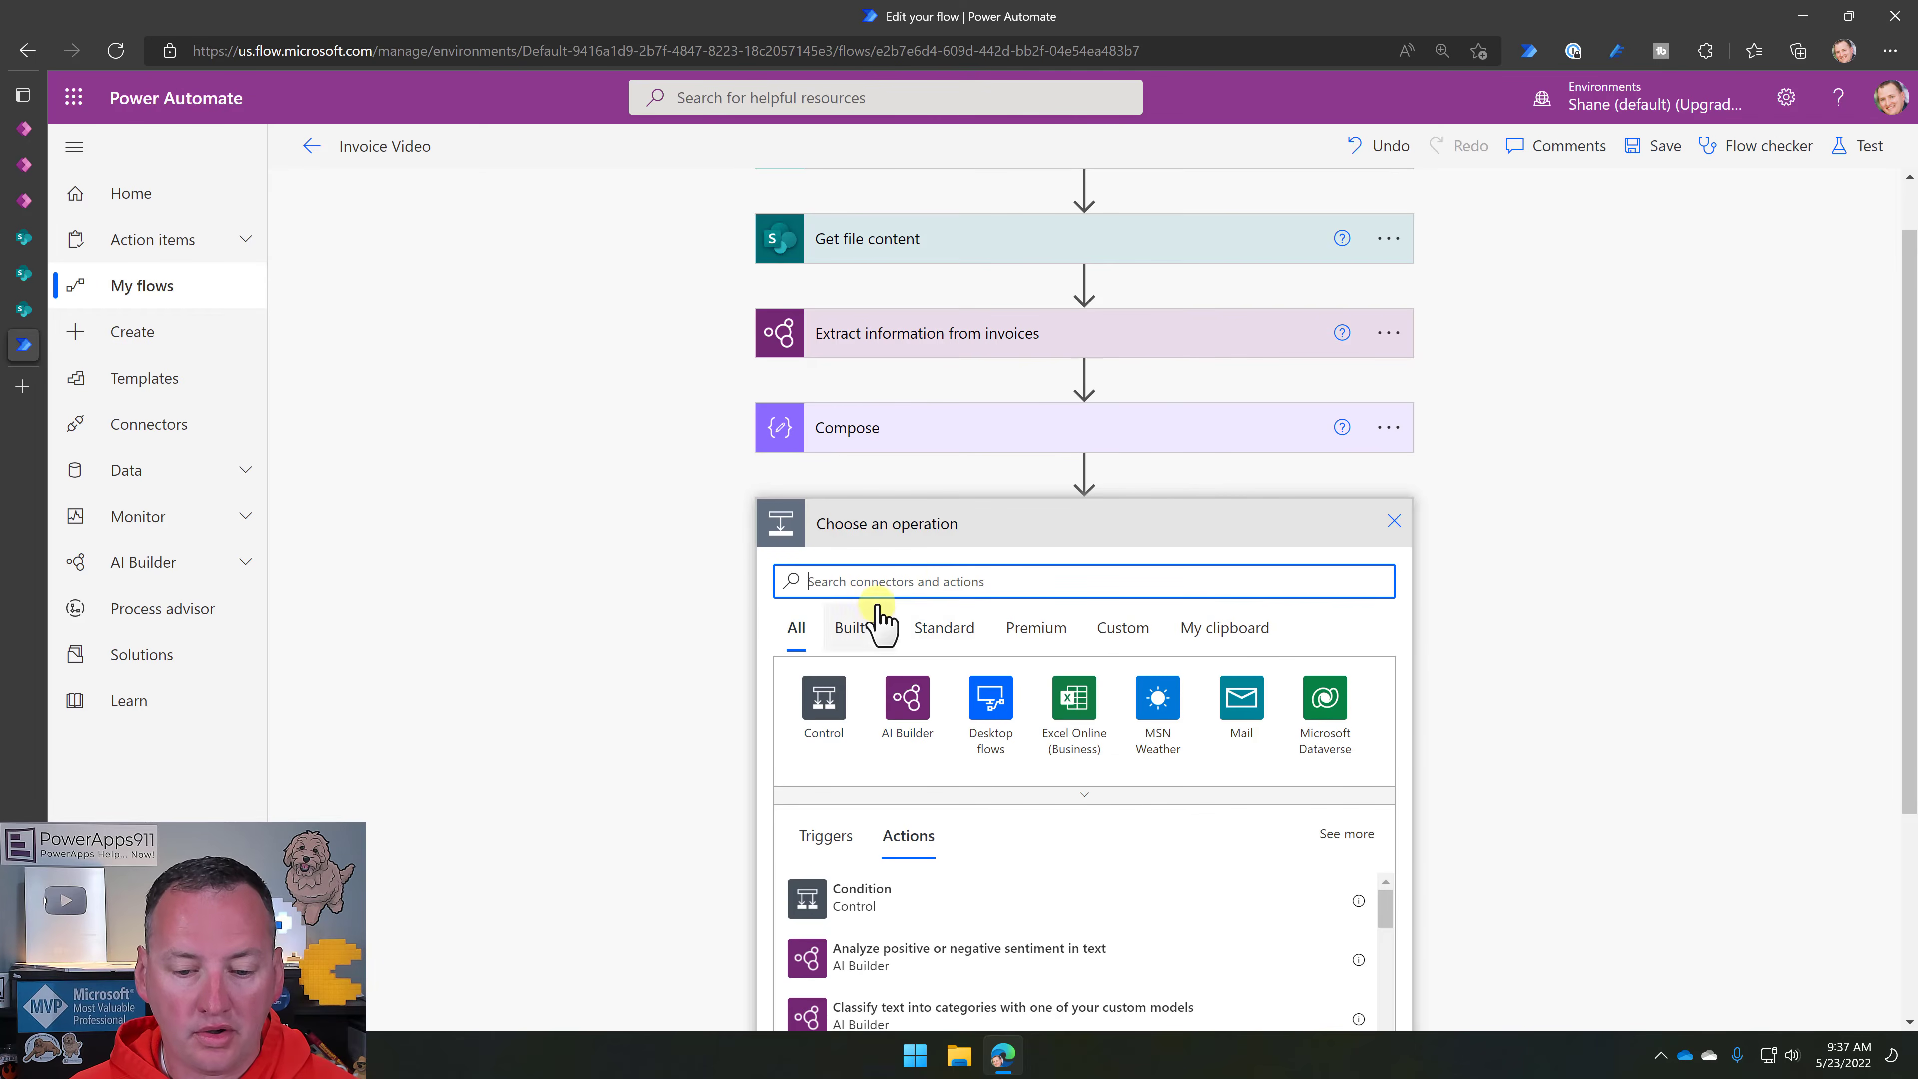
type("compose")
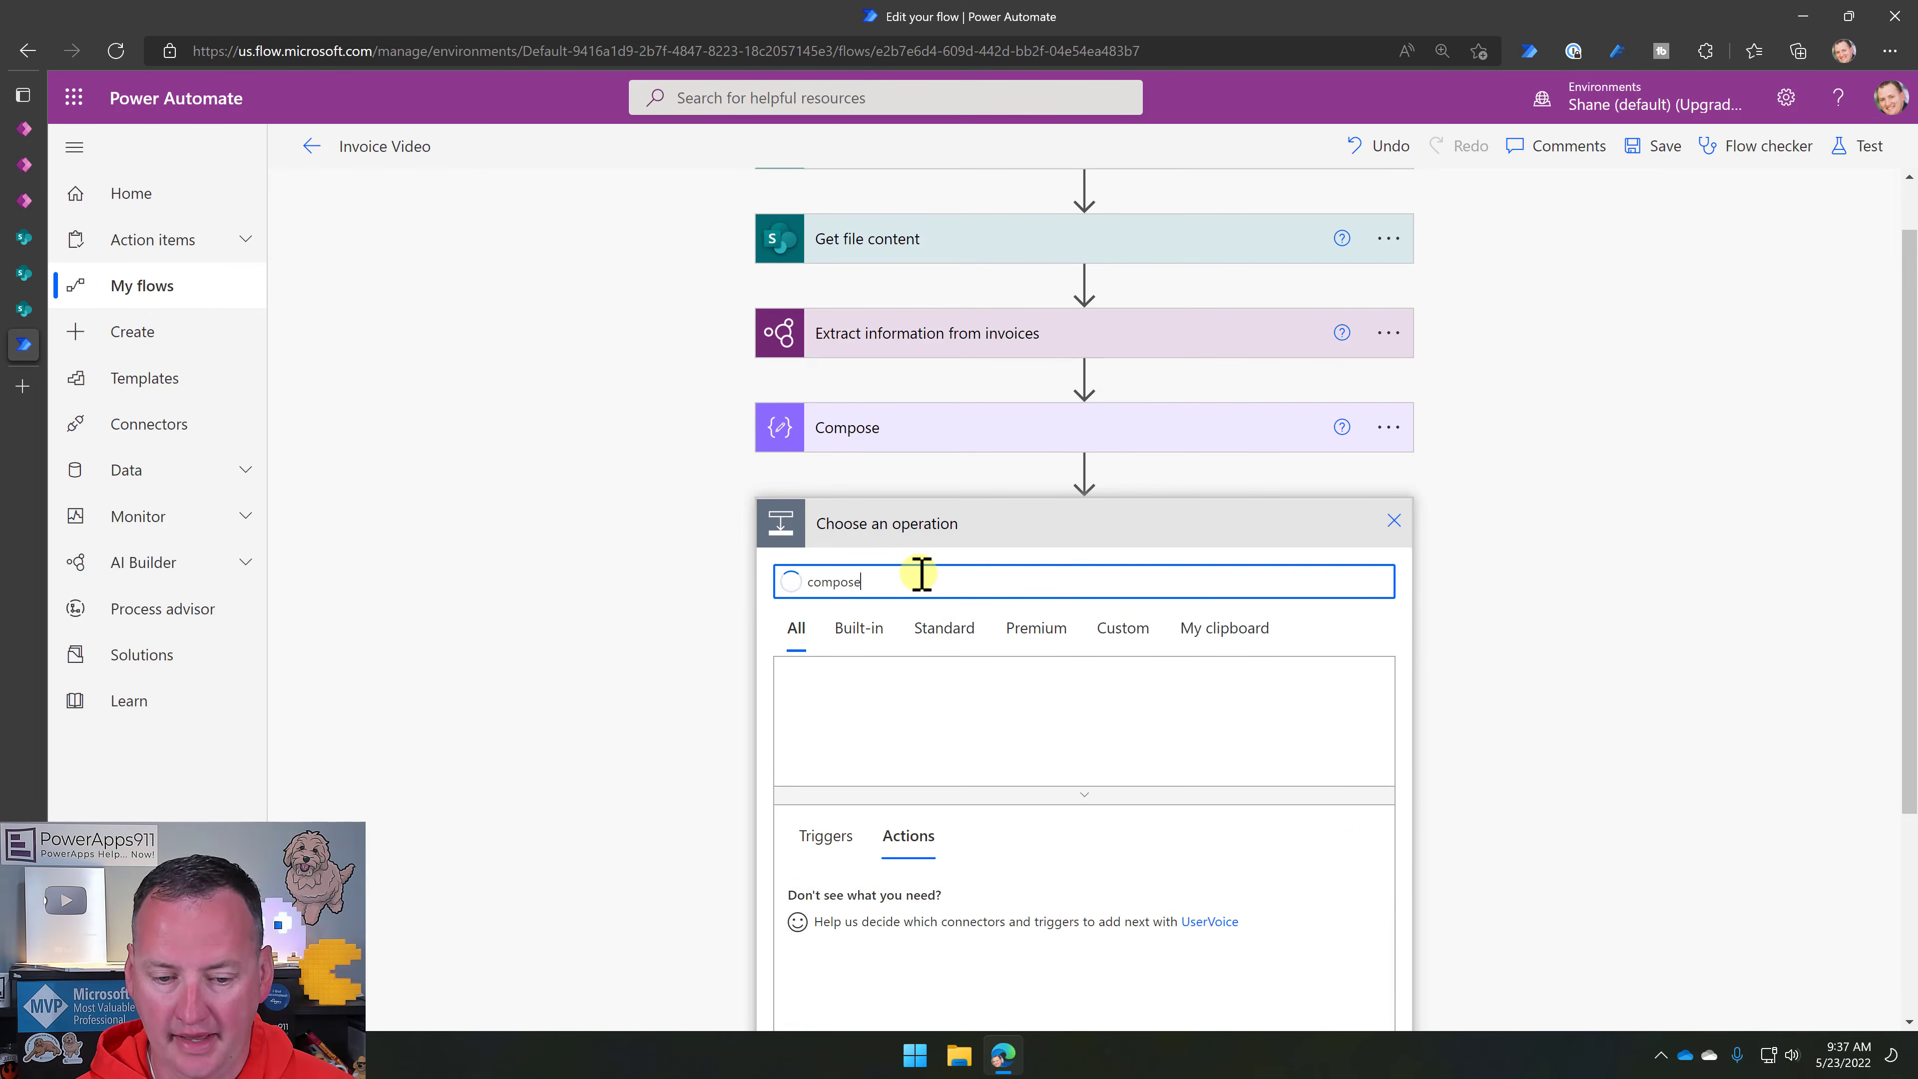
left_click(905, 903)
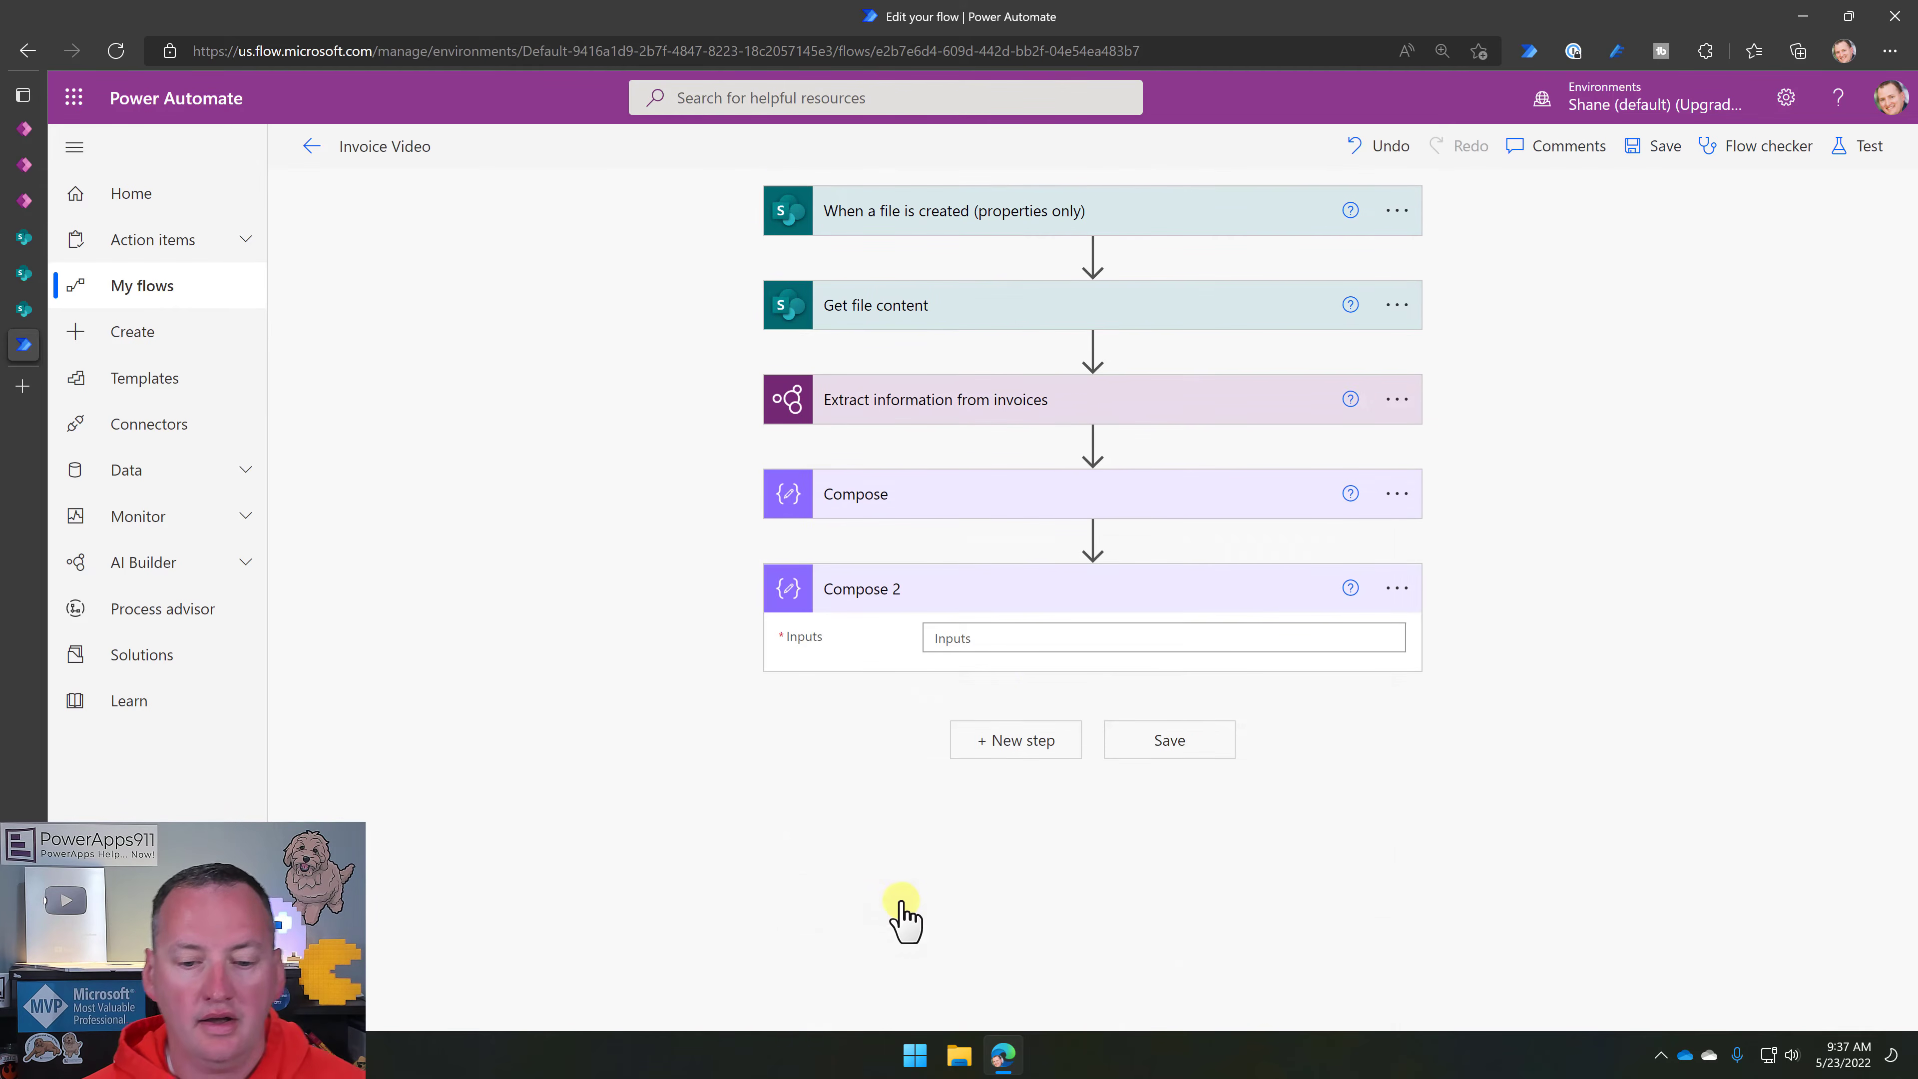
left_click(1027, 636)
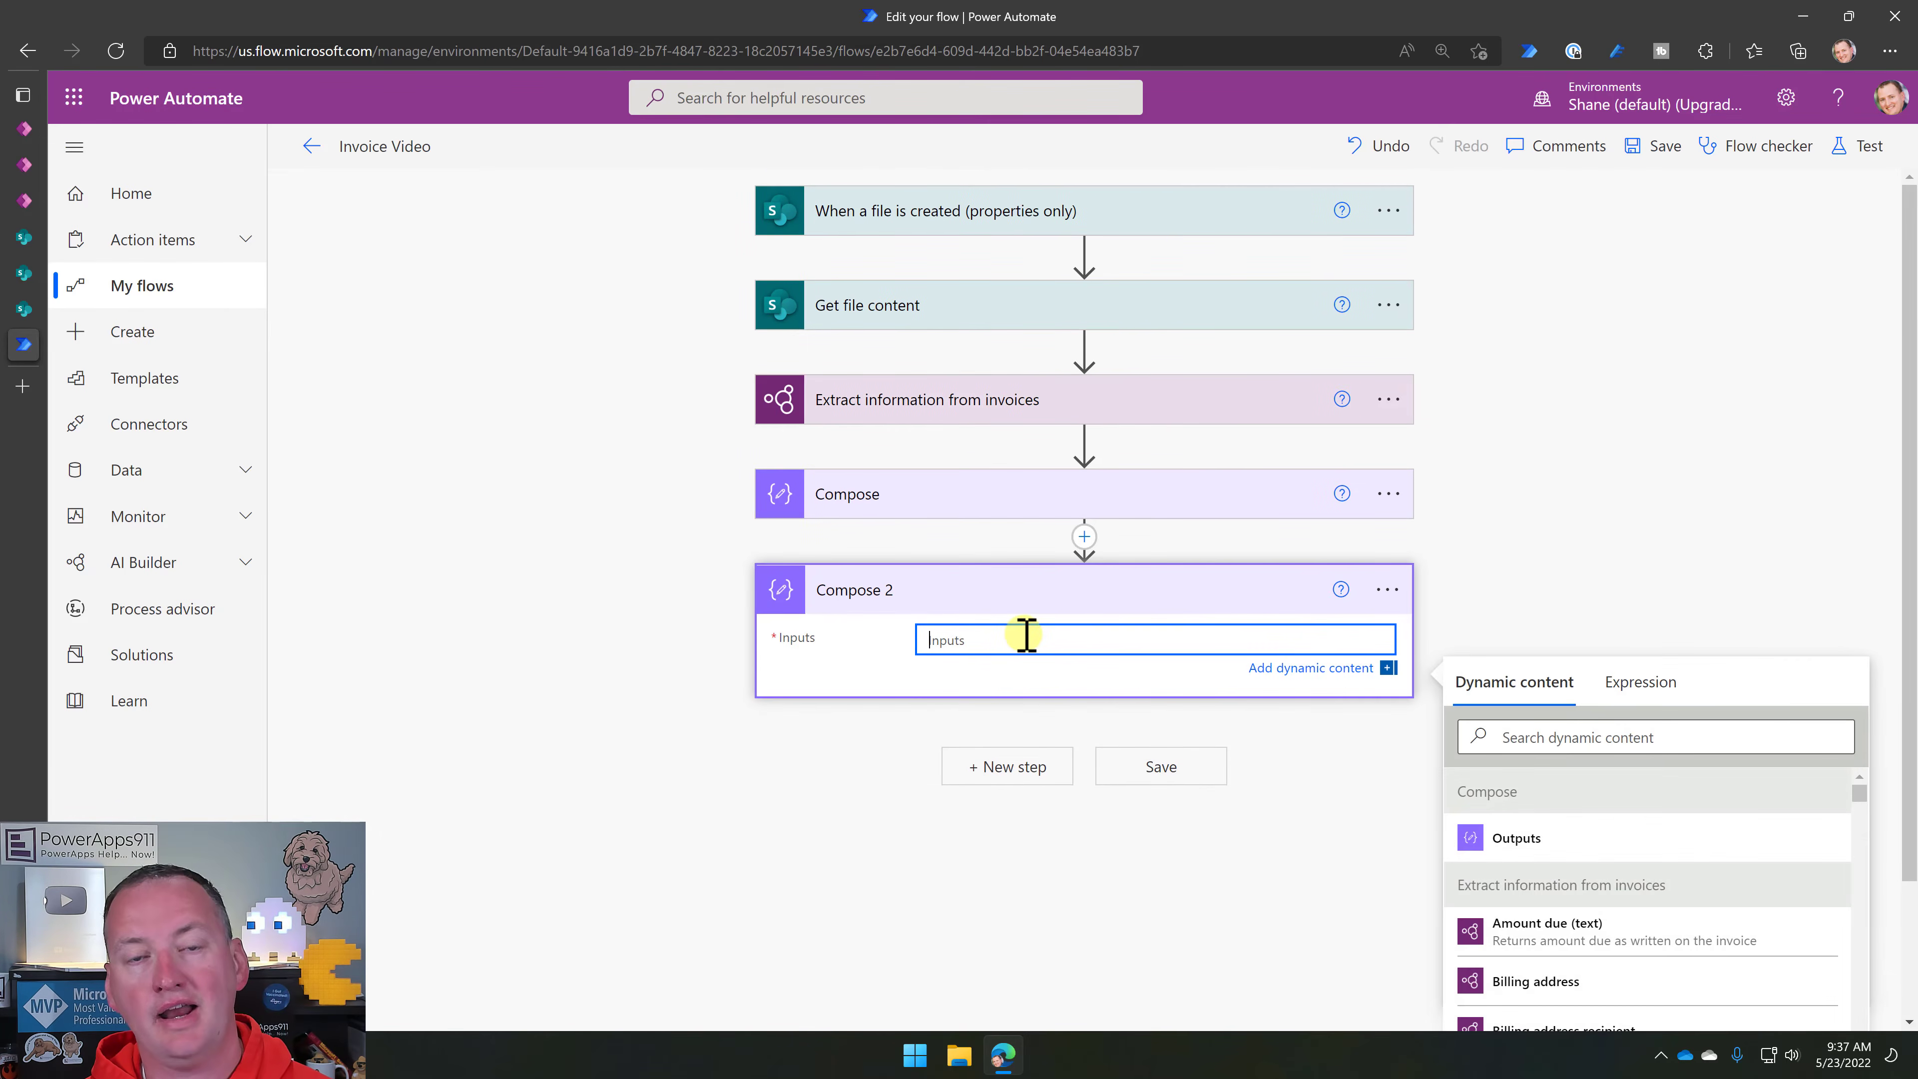
left_click(1568, 735)
type("d")
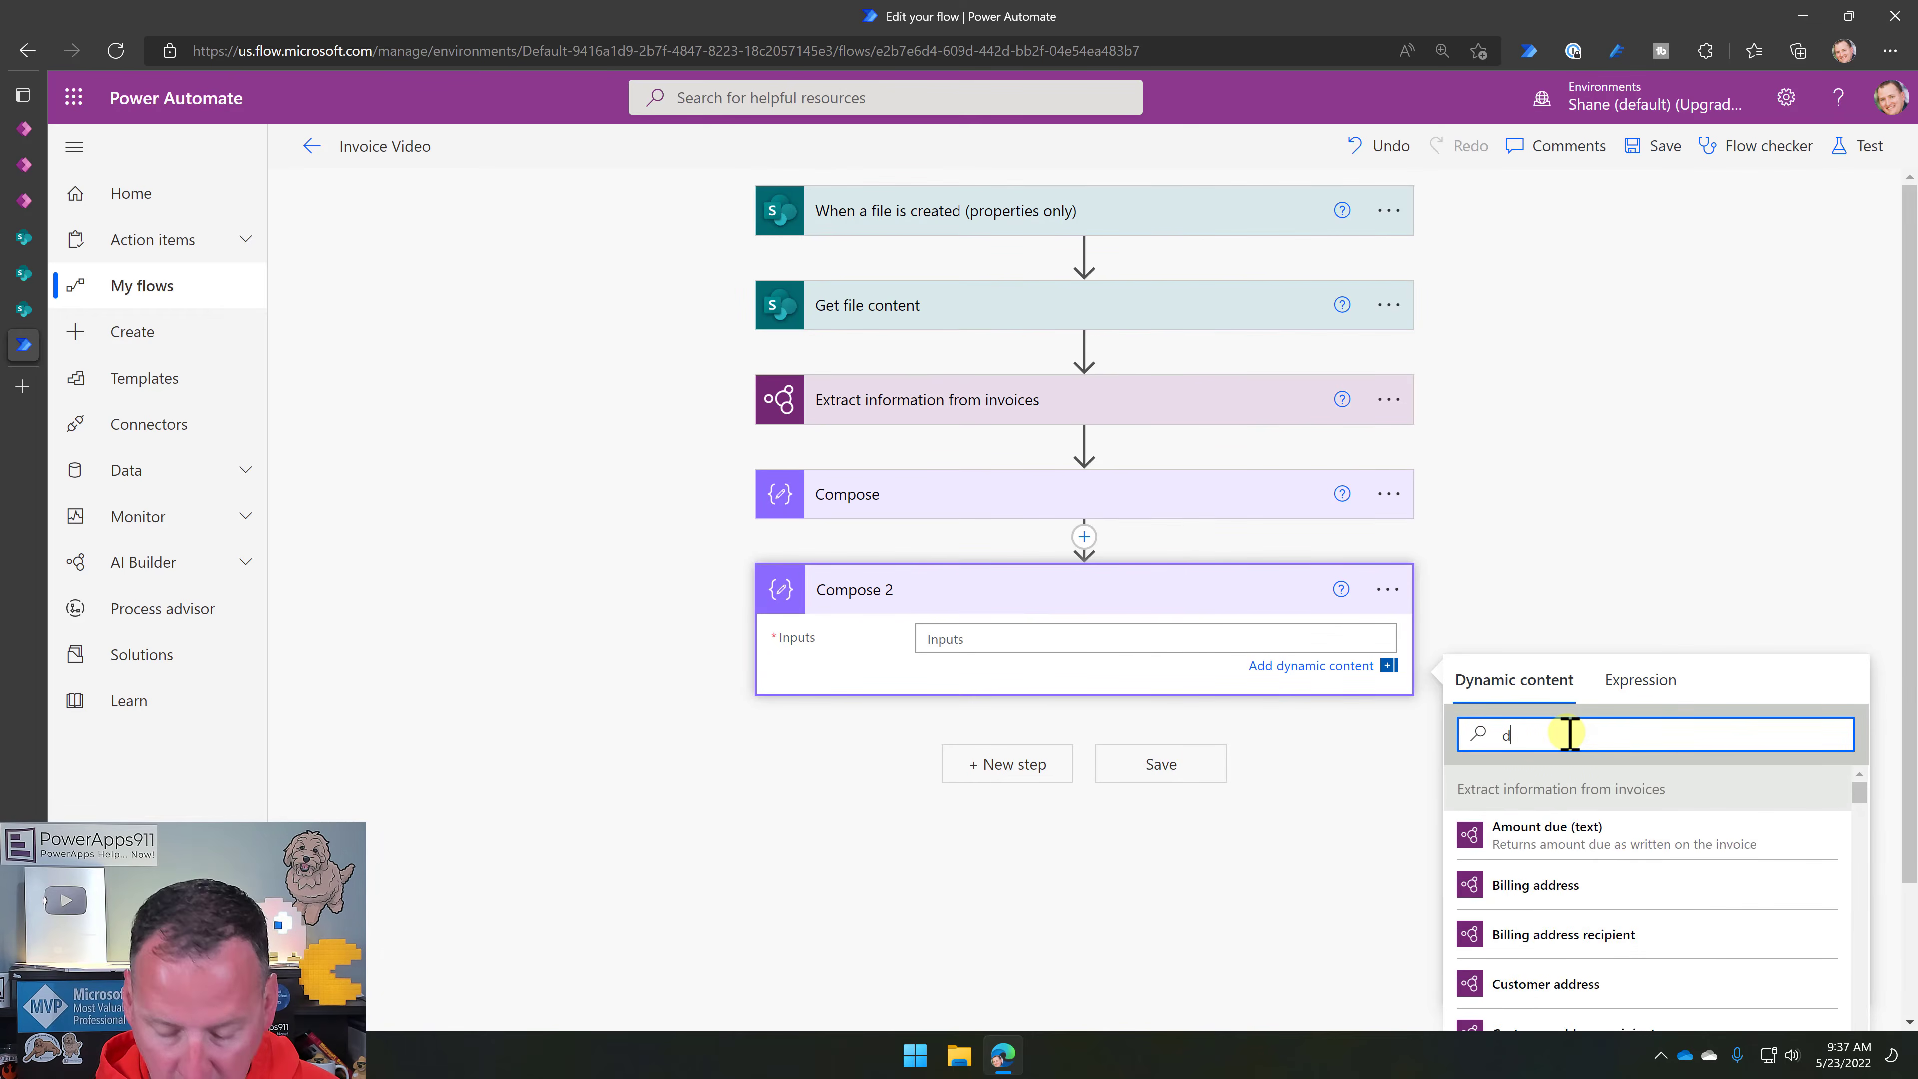
type("esc")
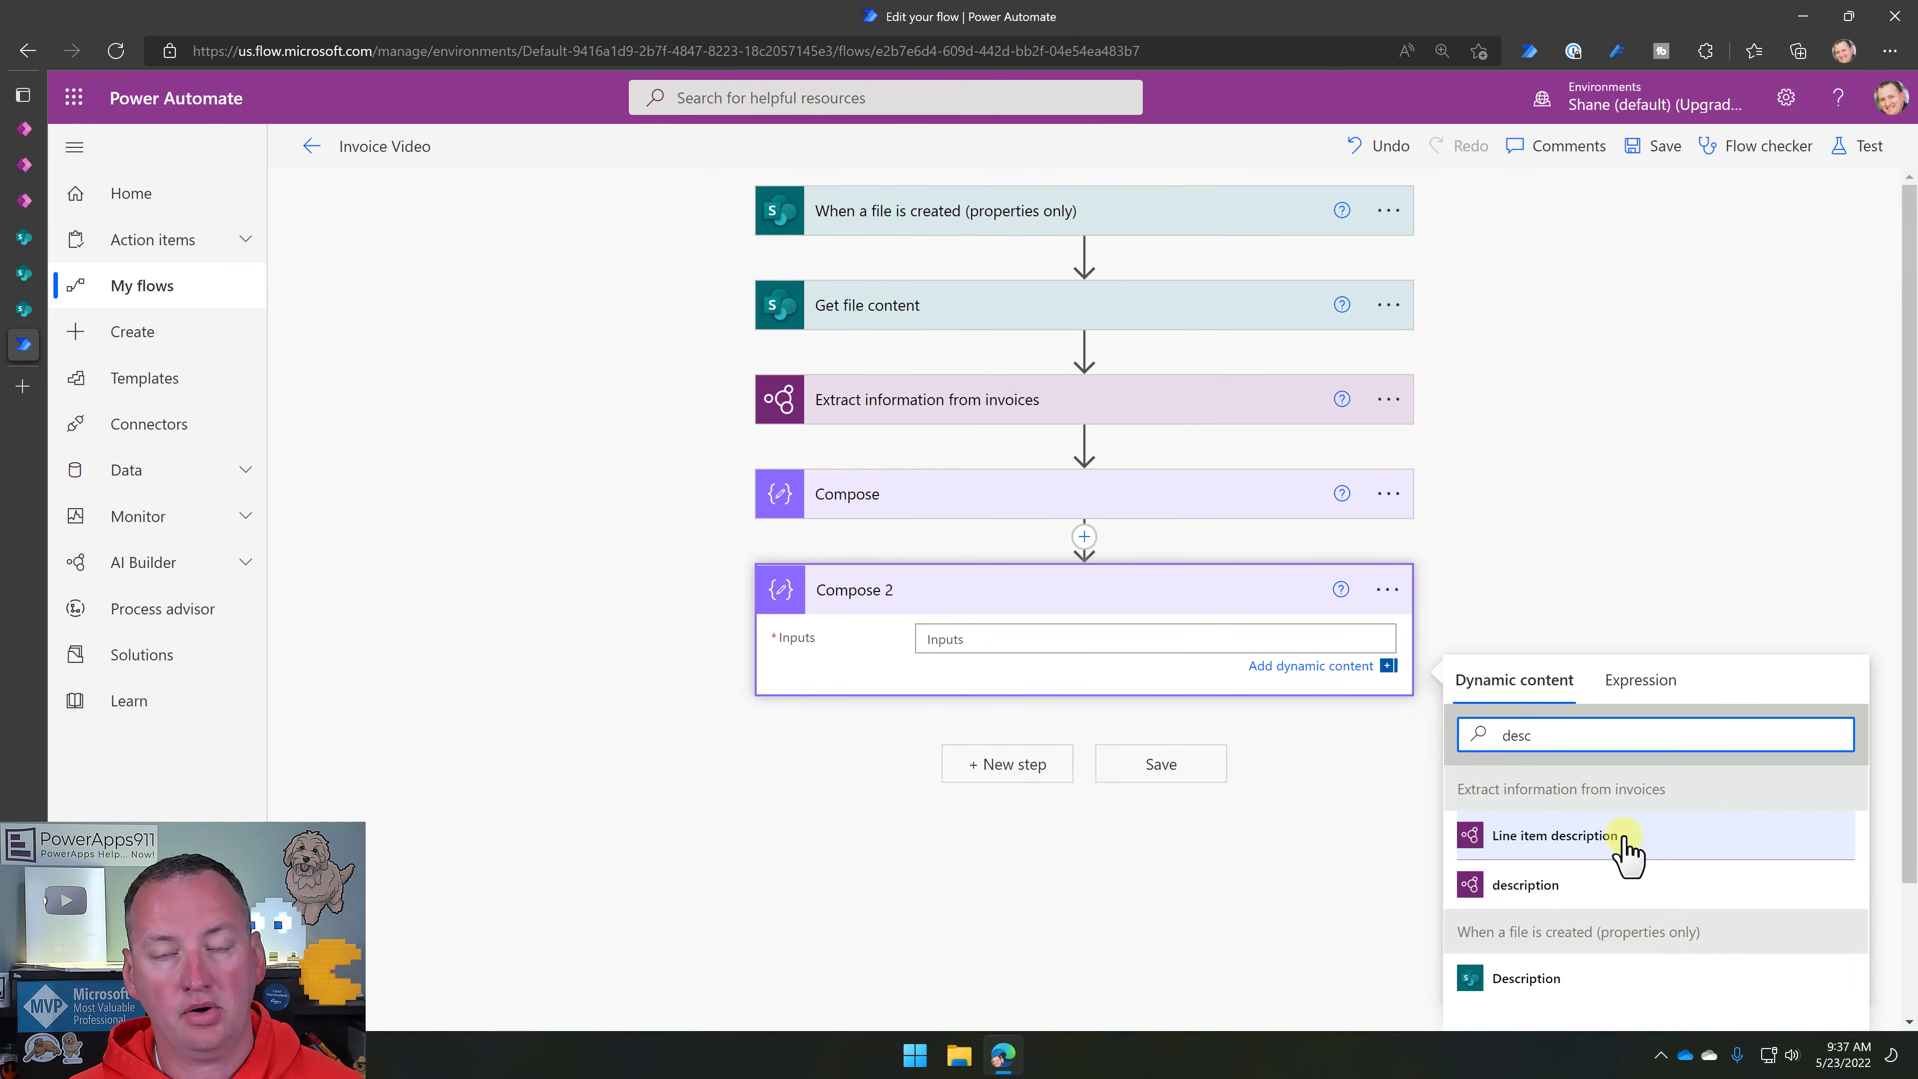
left_click(1590, 845)
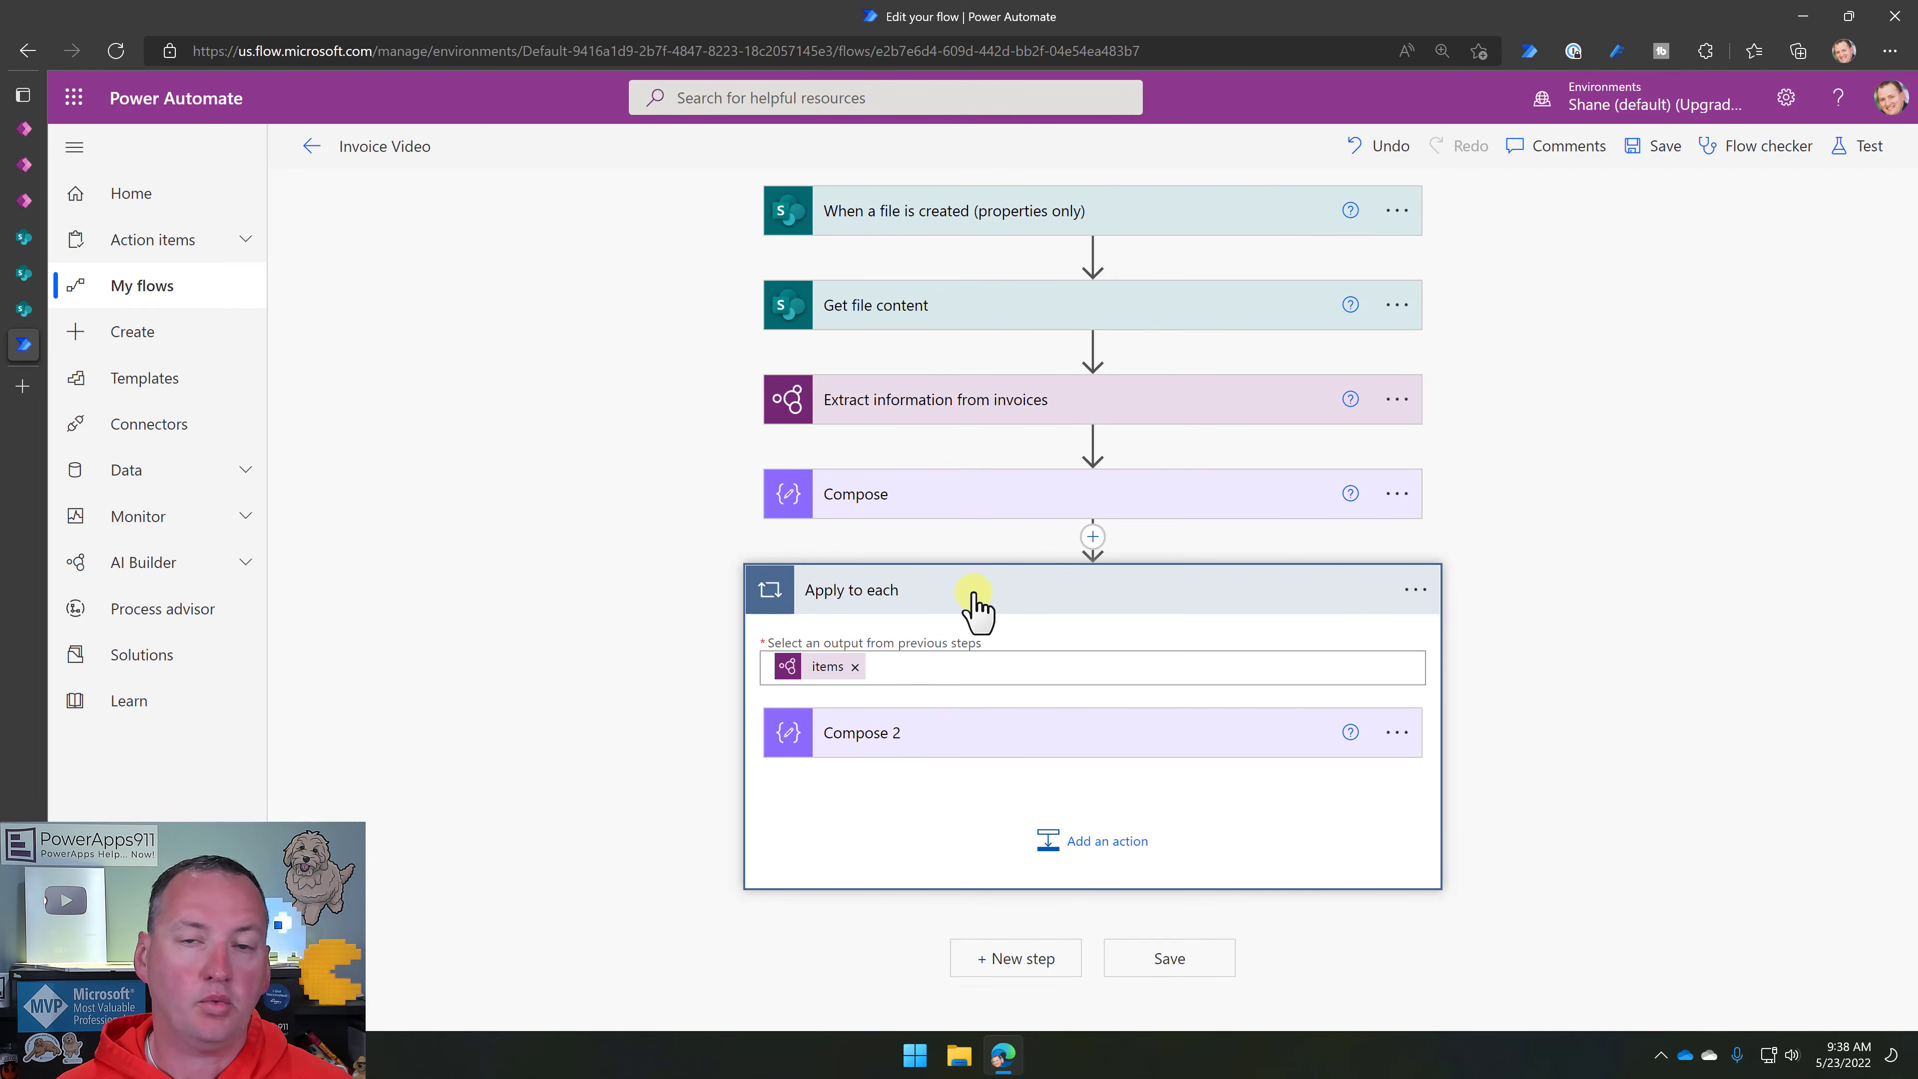
left_click(914, 734)
left_click(935, 784)
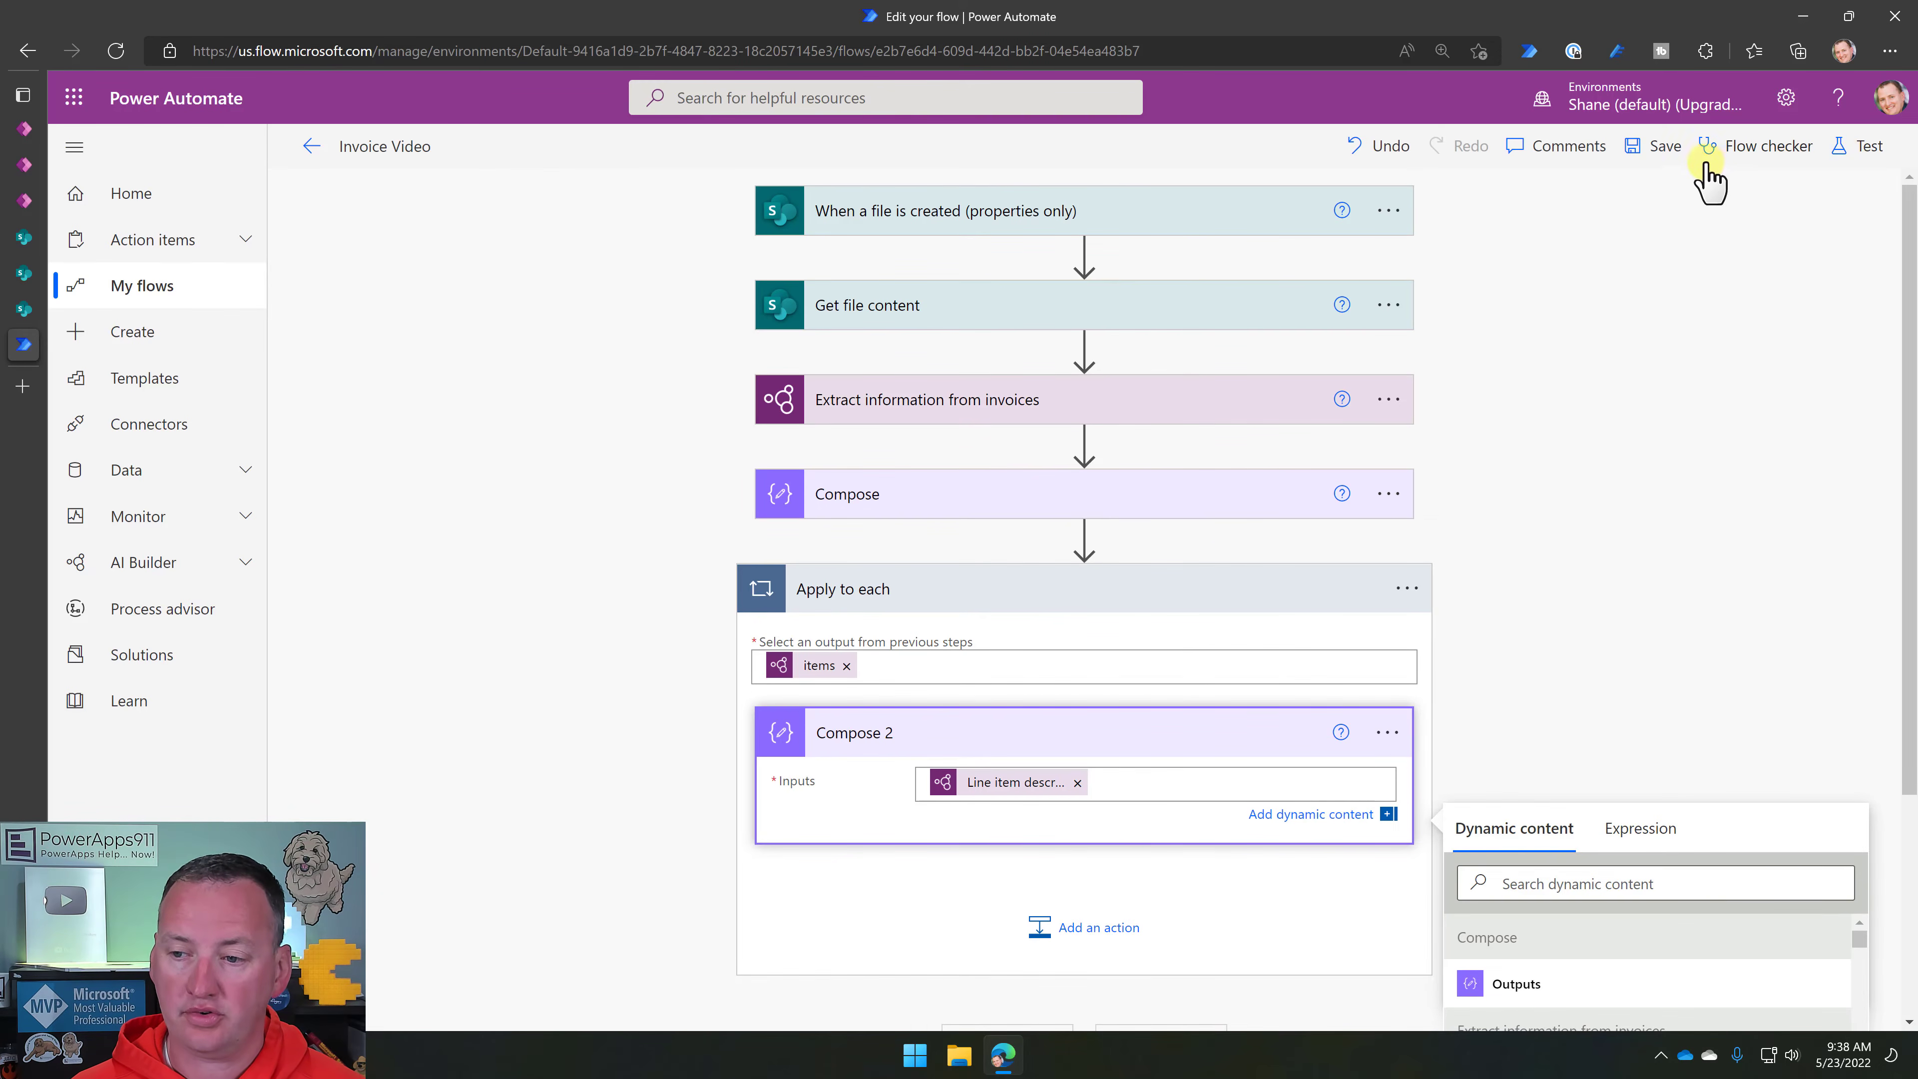
Save the flow and test it automatically with the most recent succeeded trigger run.
left_click(1846, 151)
left_click(1646, 261)
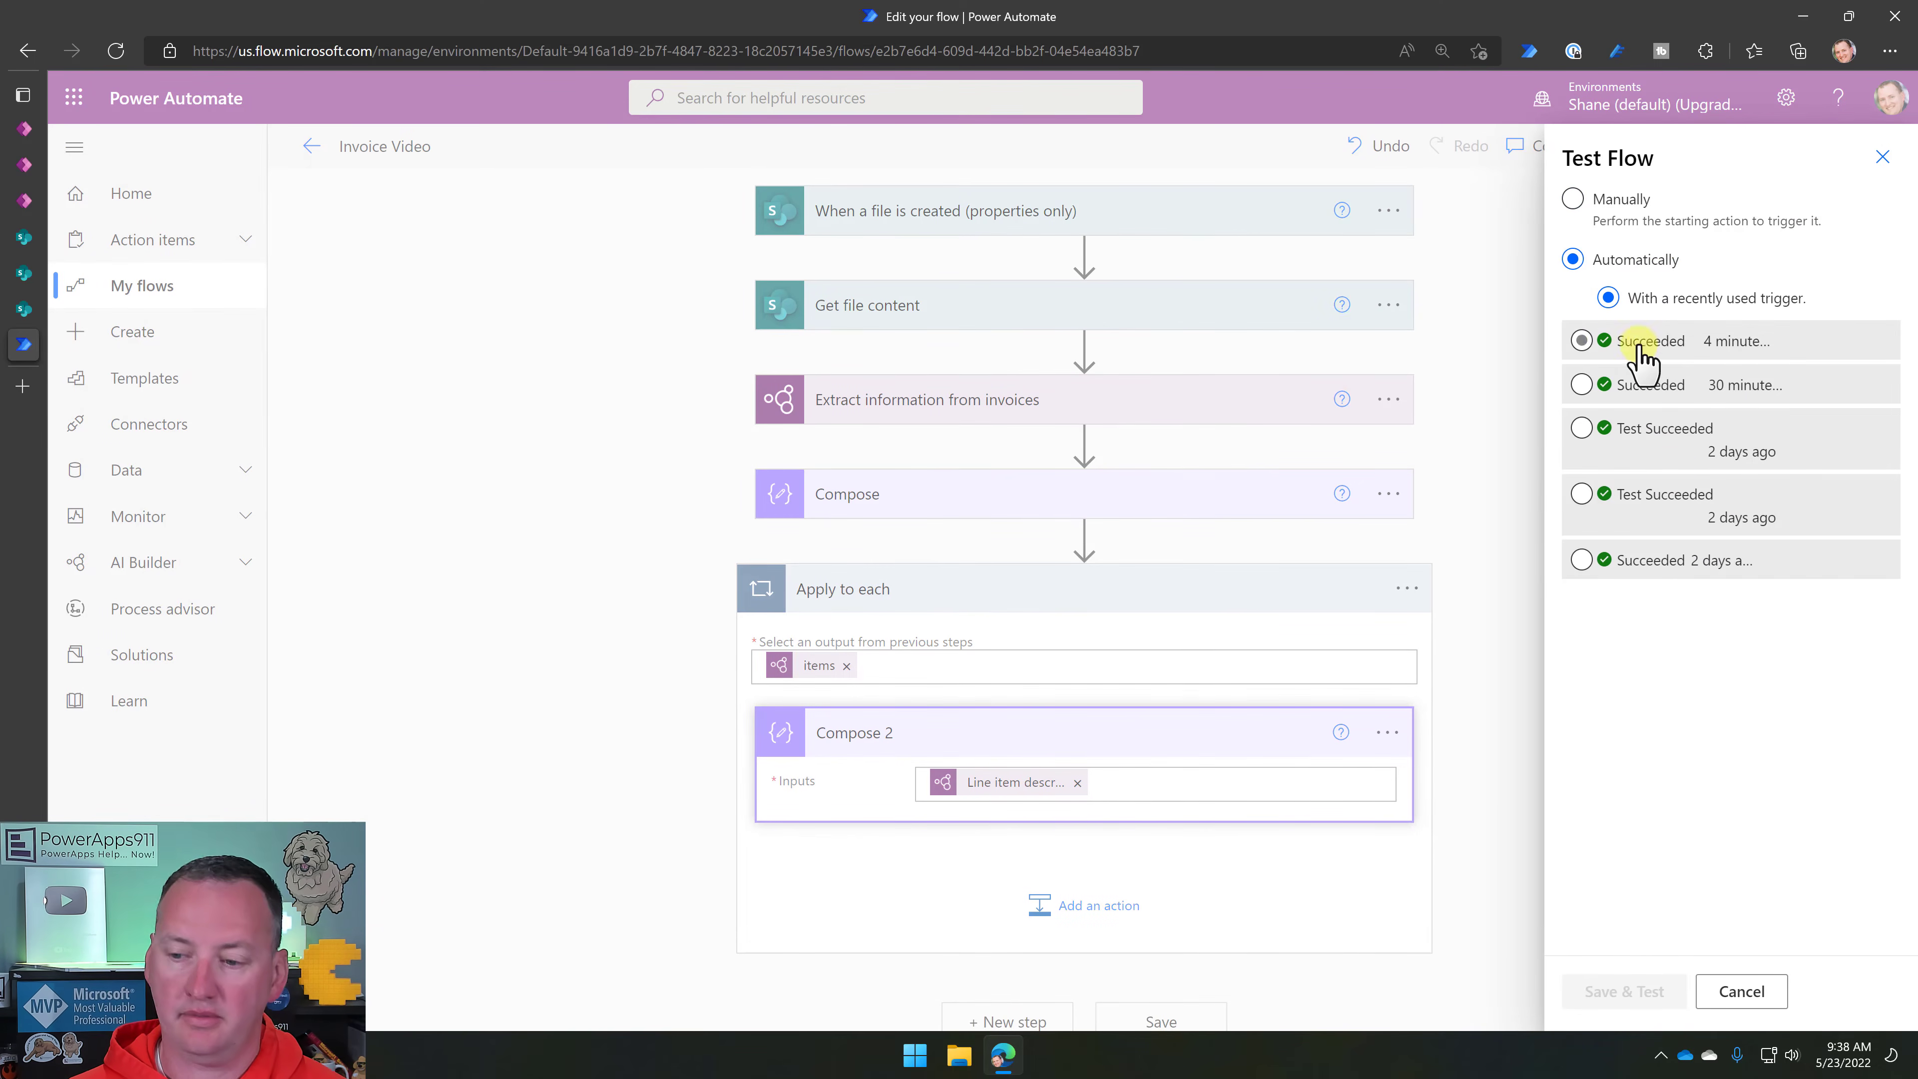
left_click(1595, 340)
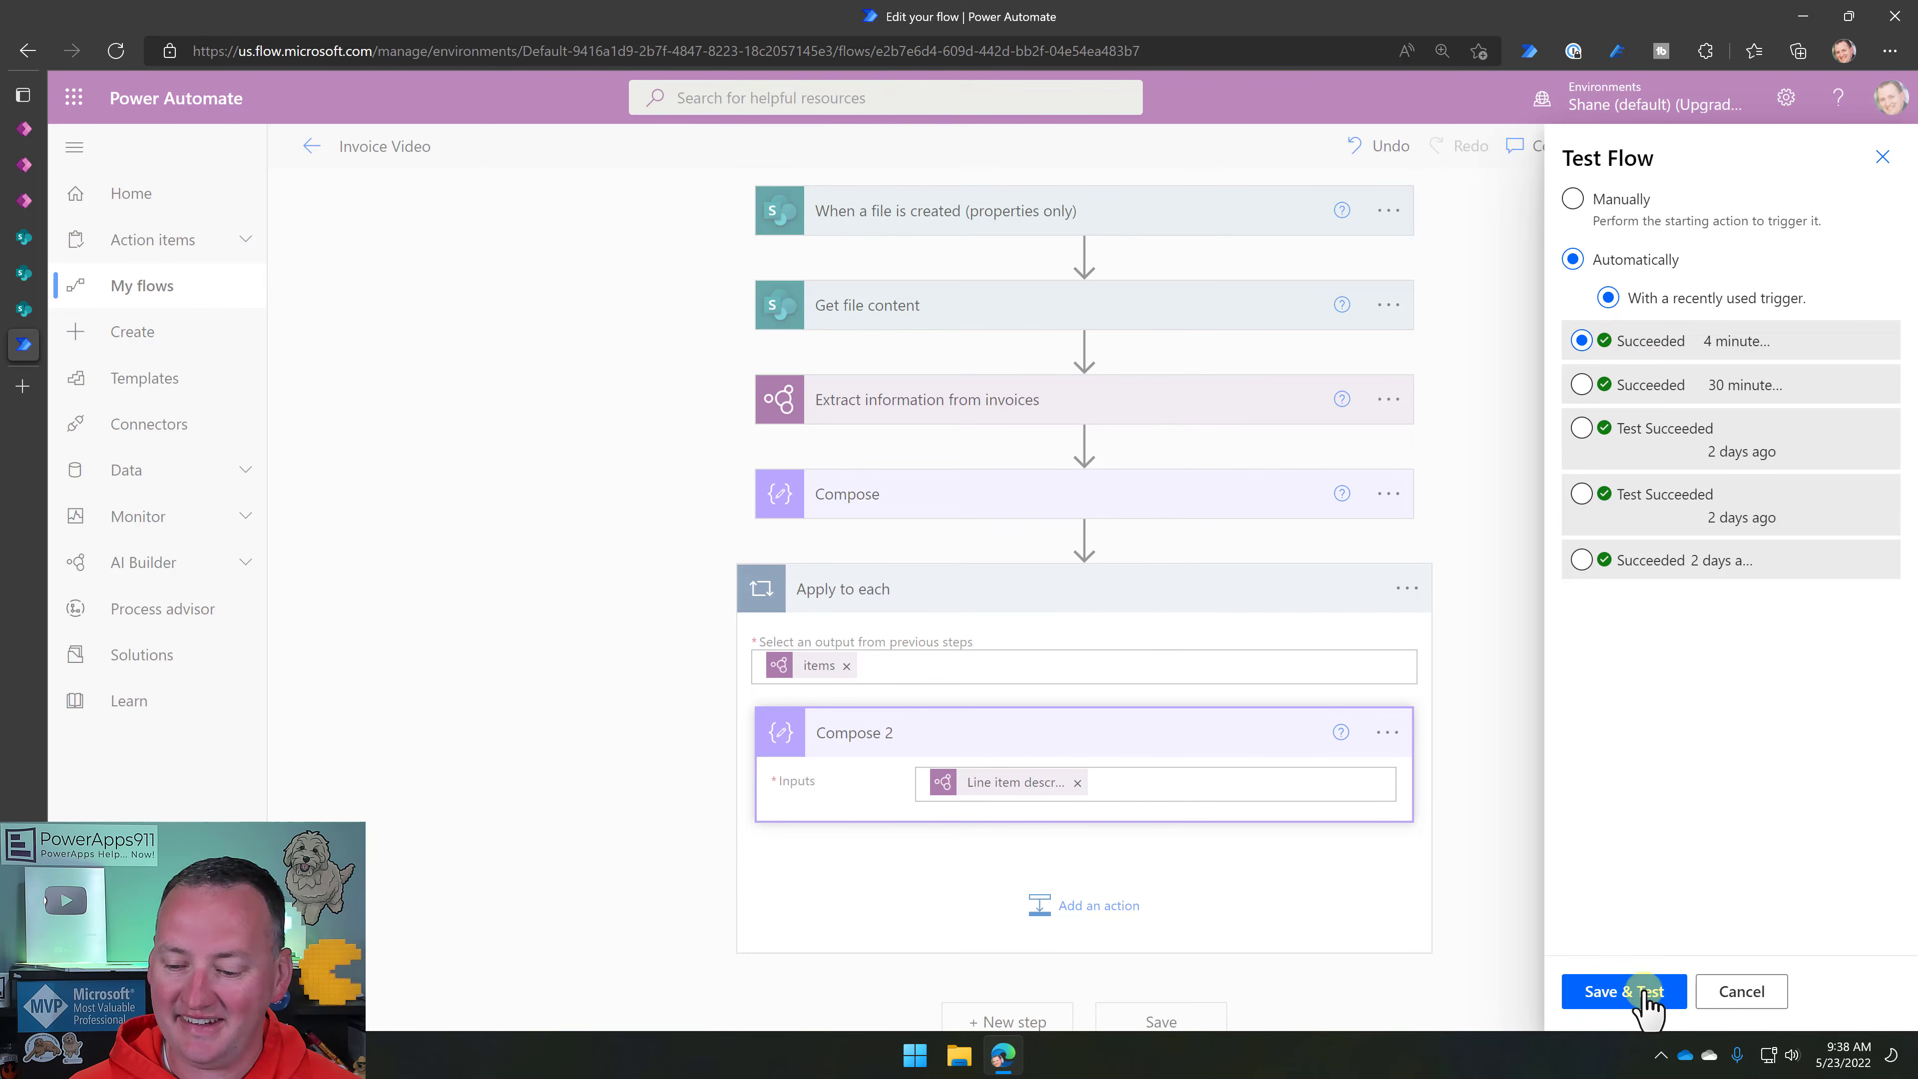
left_click(1646, 1001)
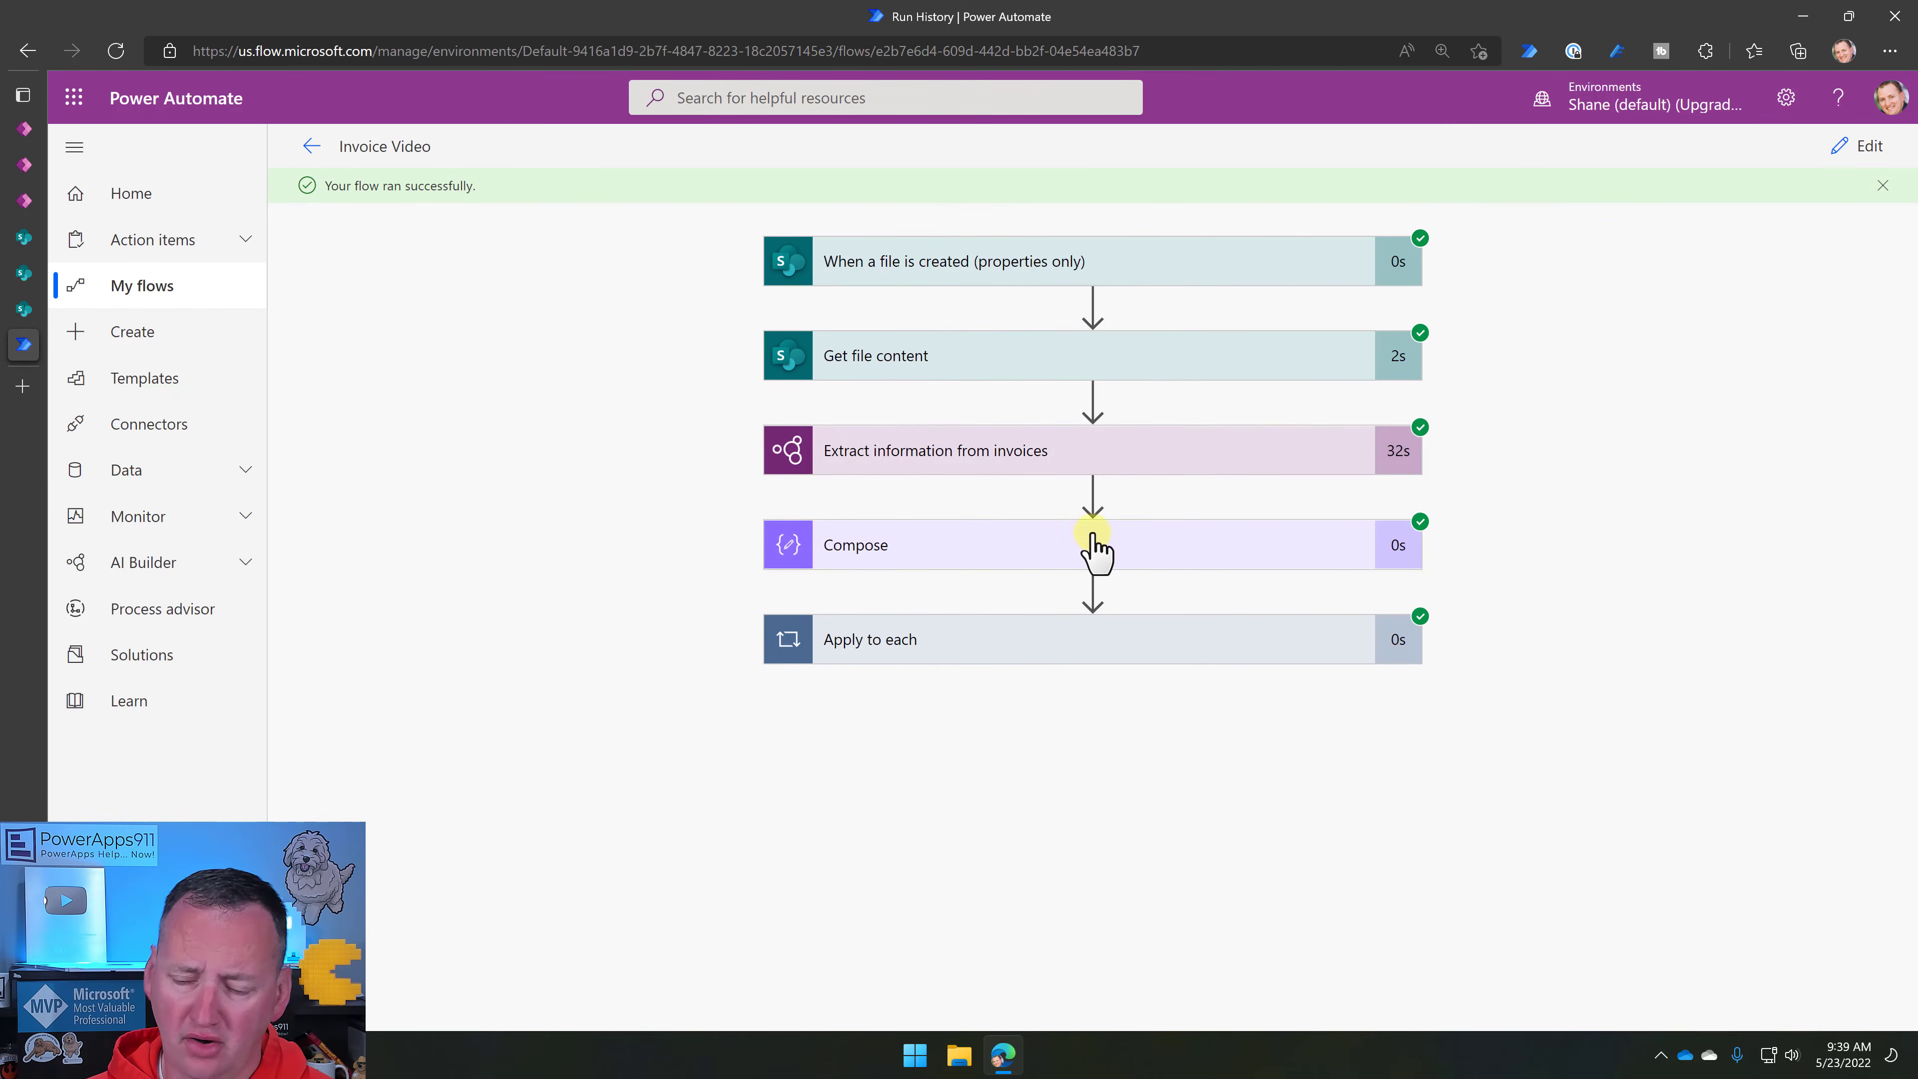
Examine the test run's Compose output and the Compose 2 output for both iterations of the Apply to each loop.
left_click(1117, 540)
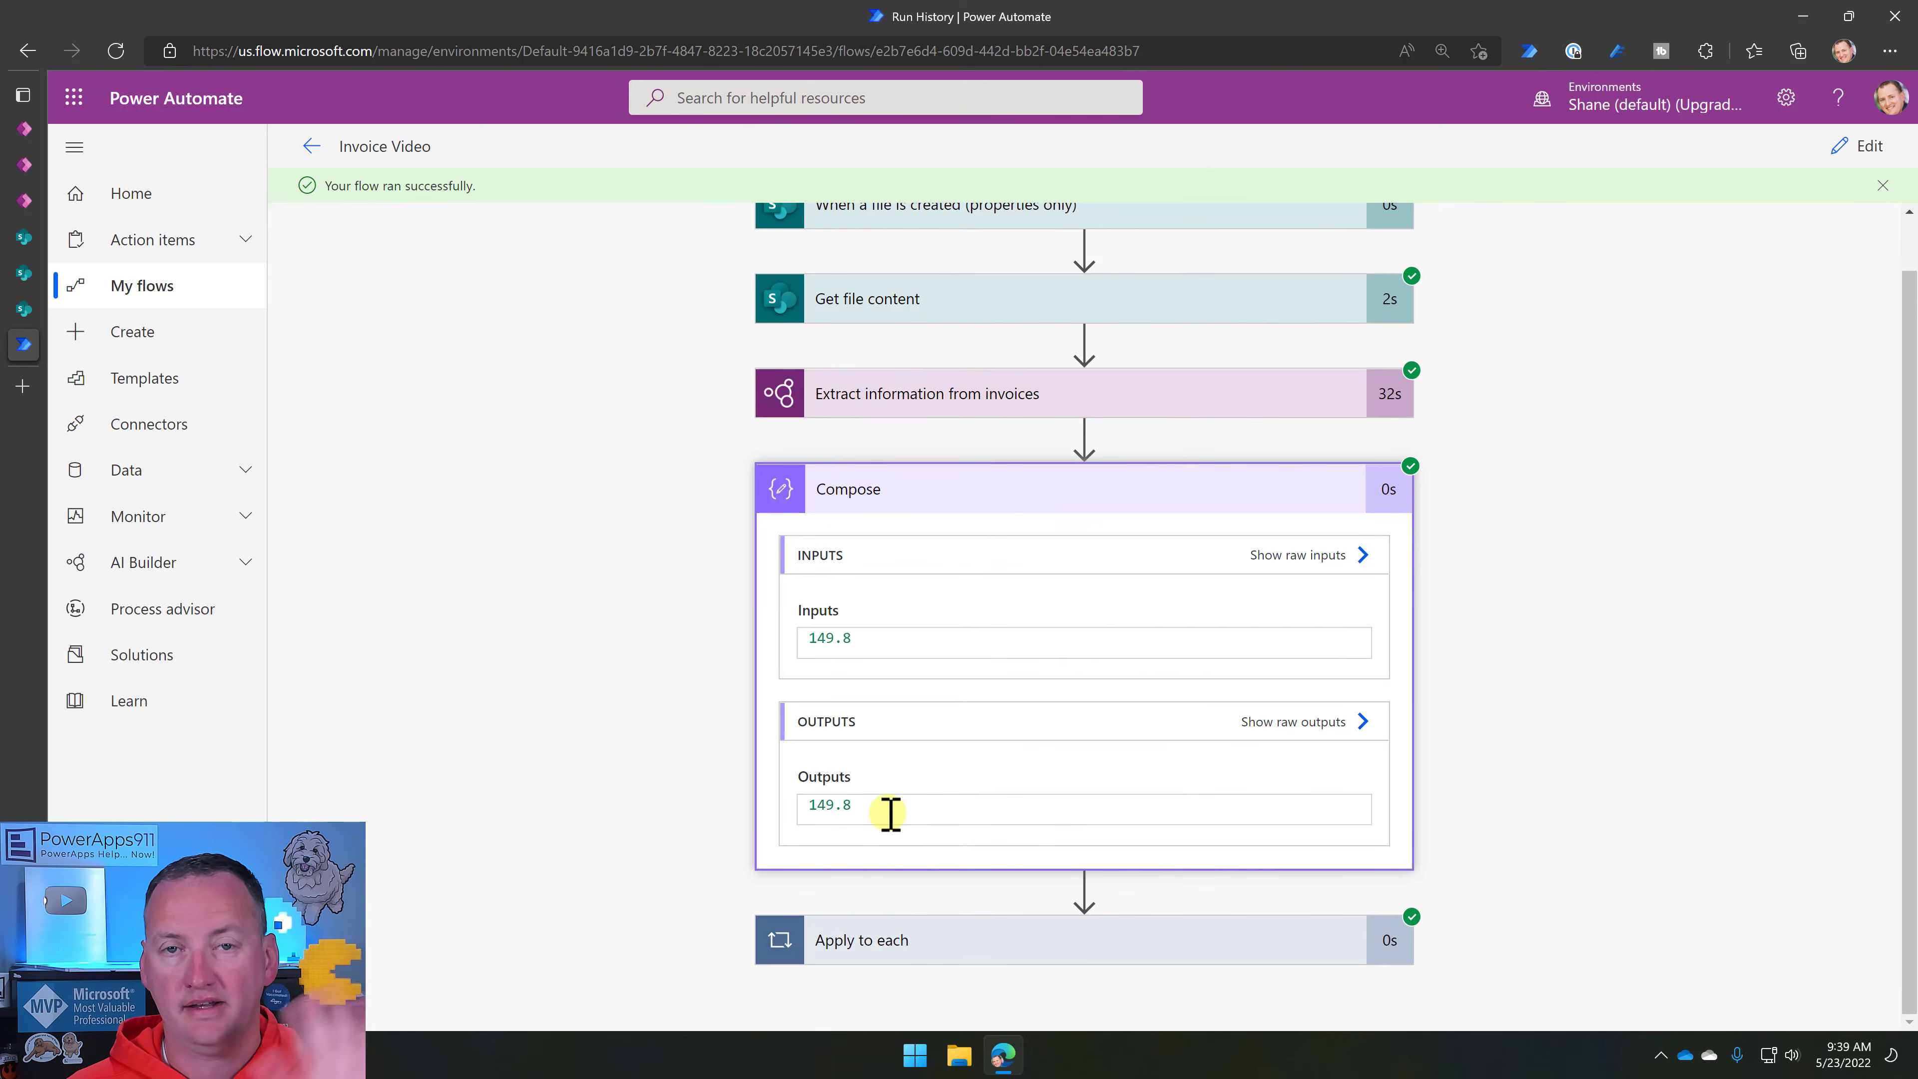
left_click(1025, 481)
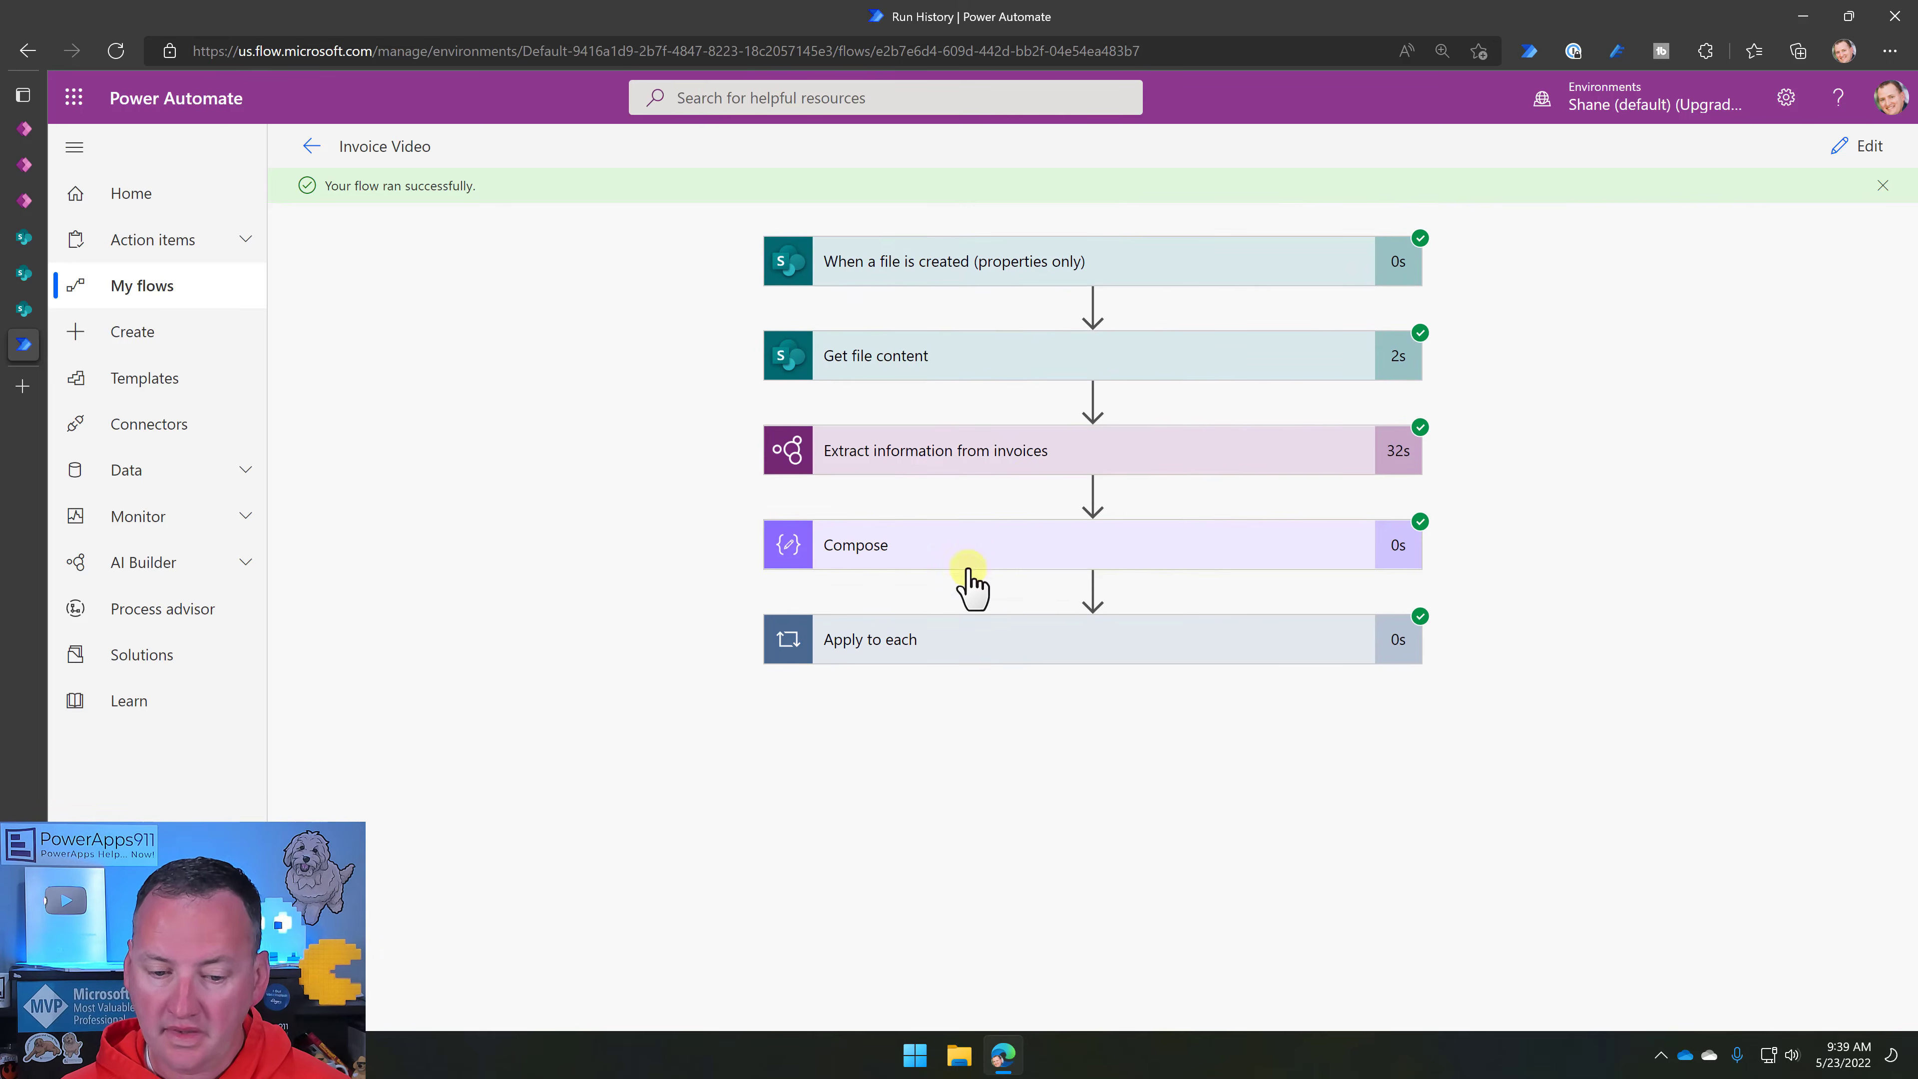
left_click(1116, 640)
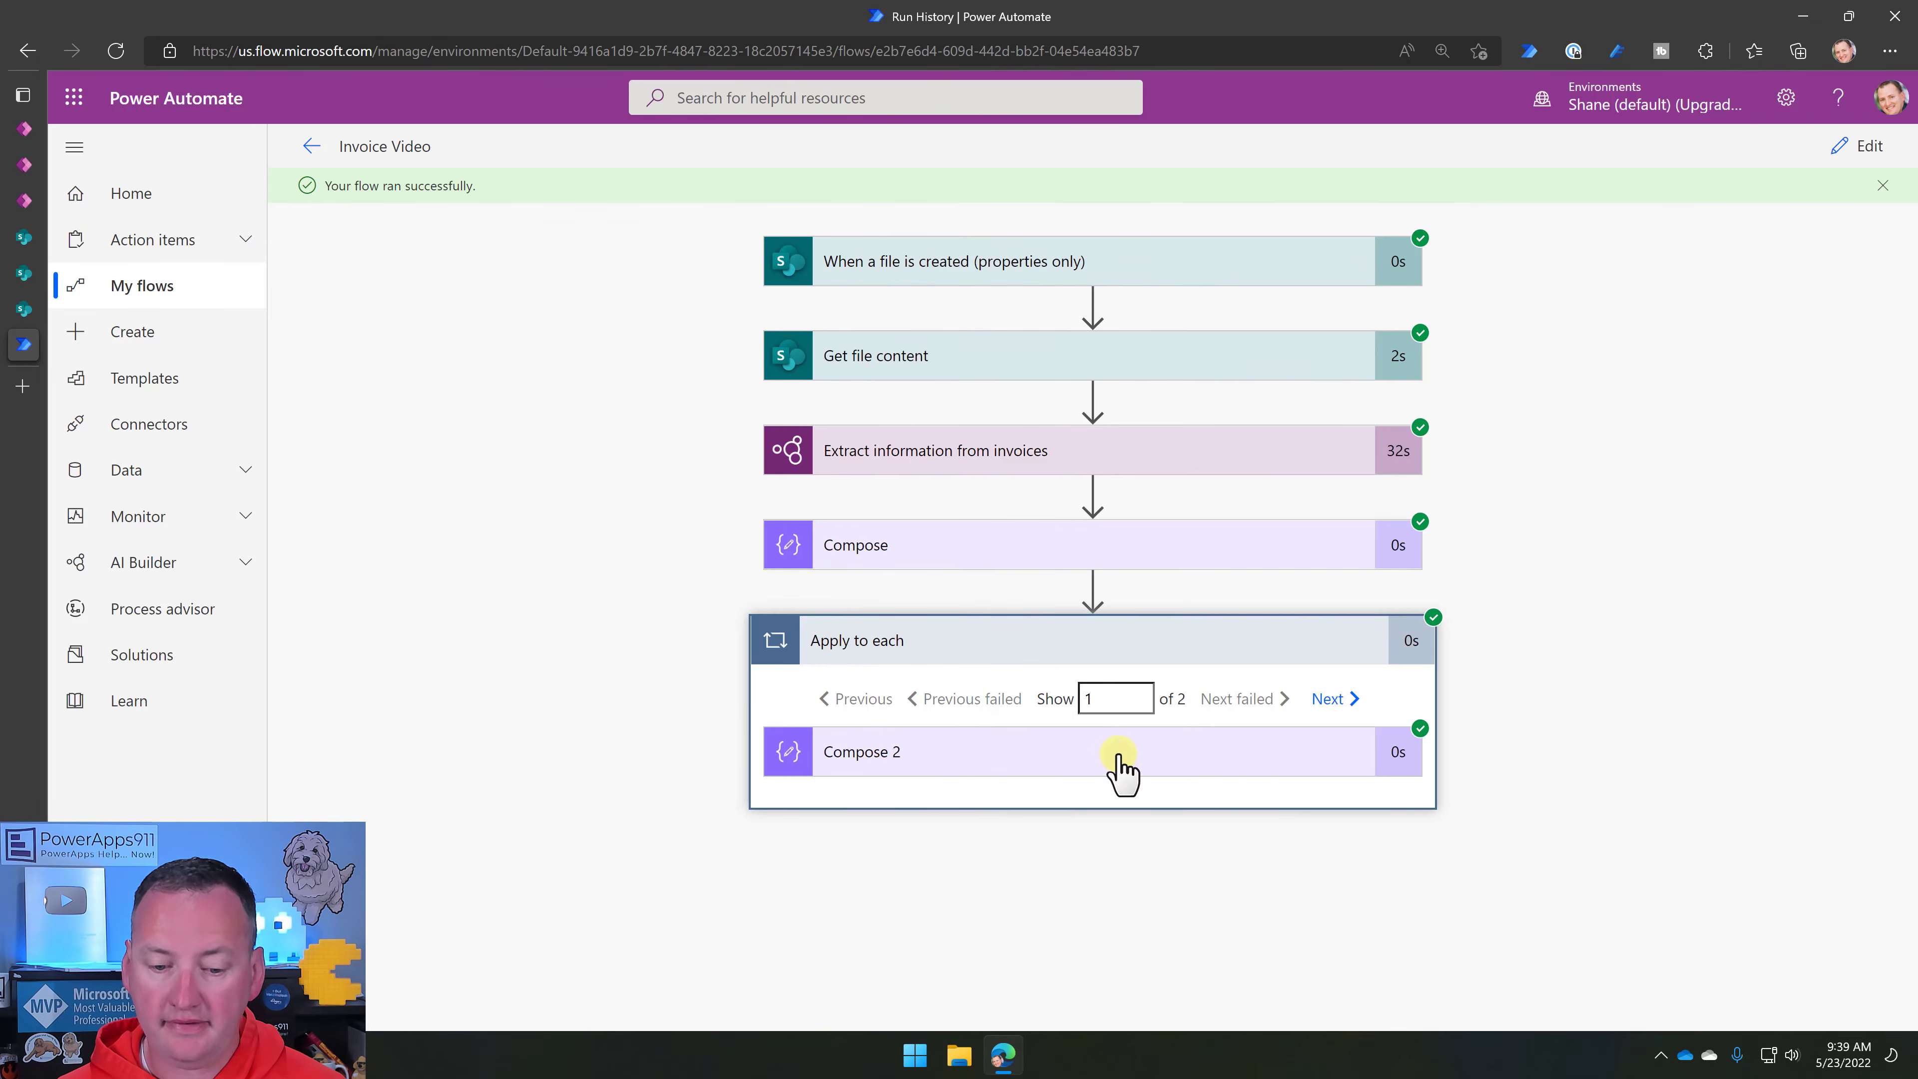
left_click(1146, 754)
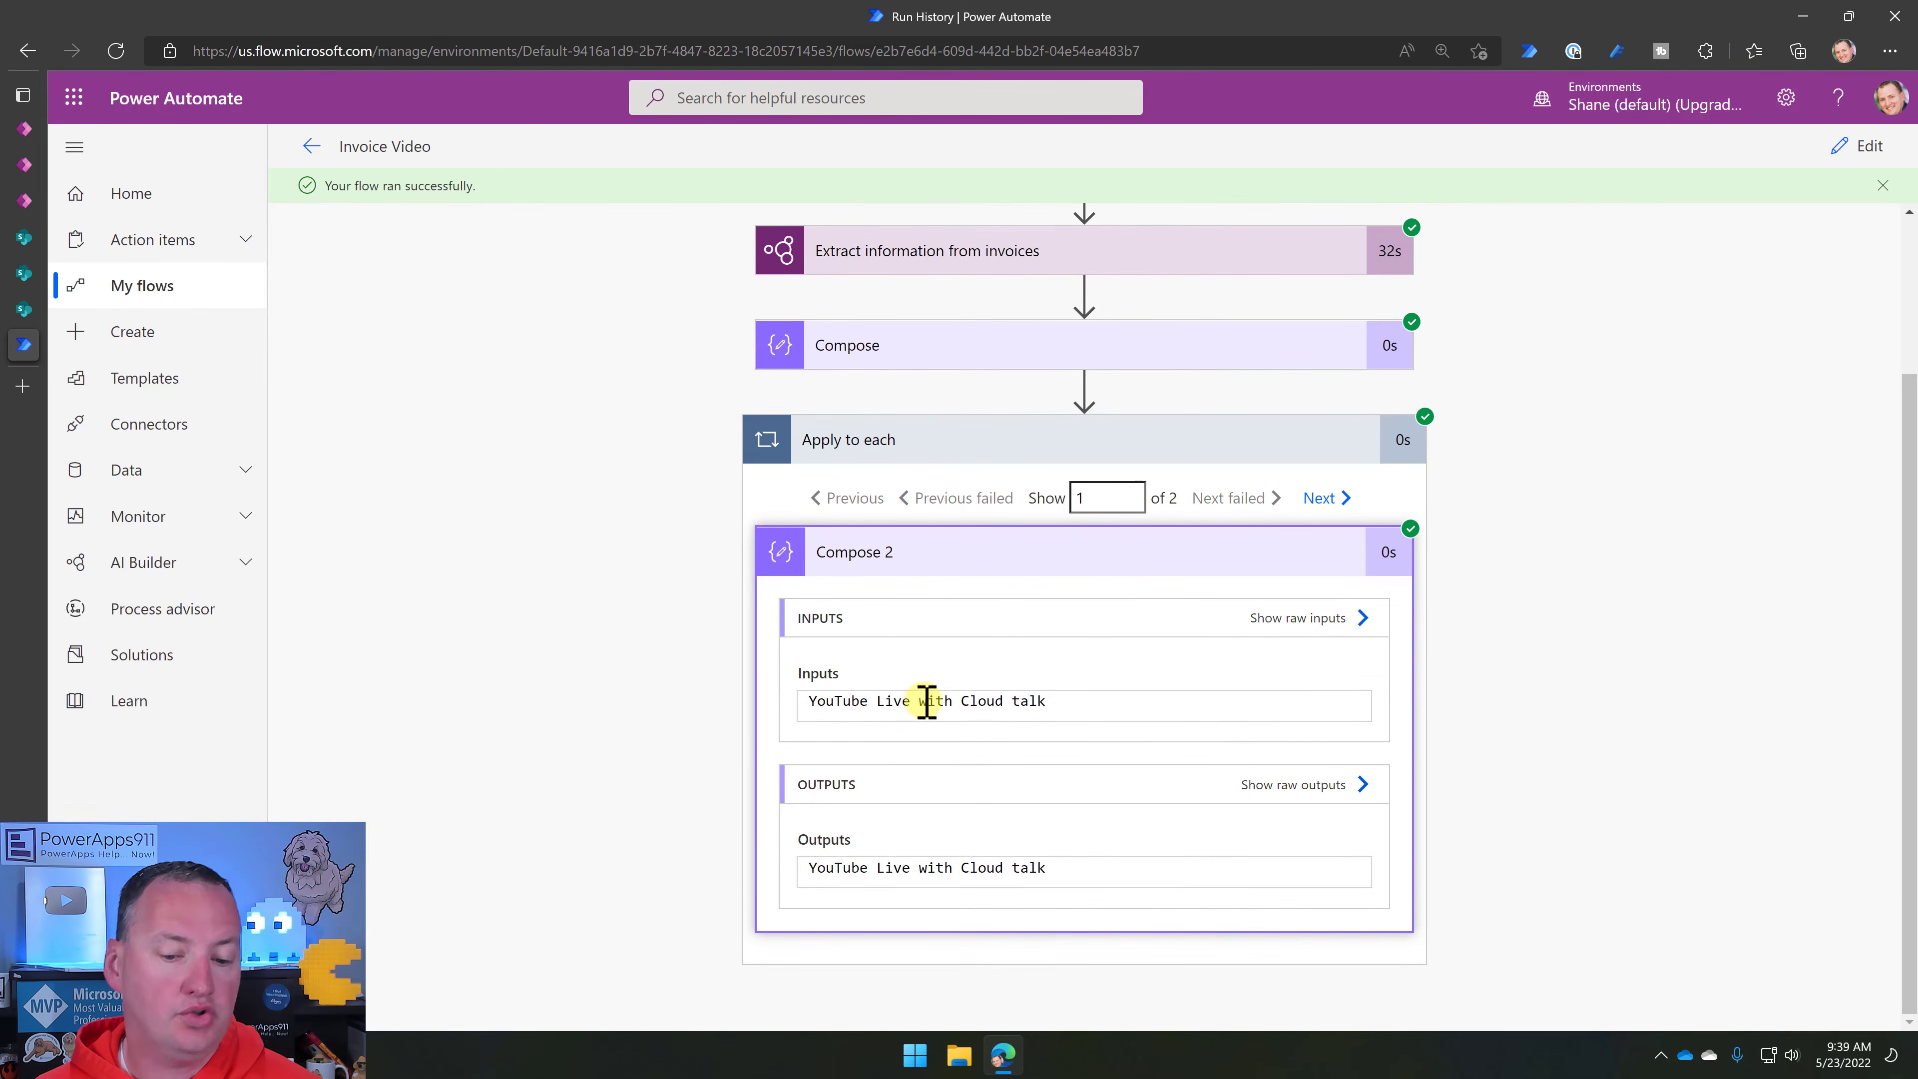
left_click(1343, 498)
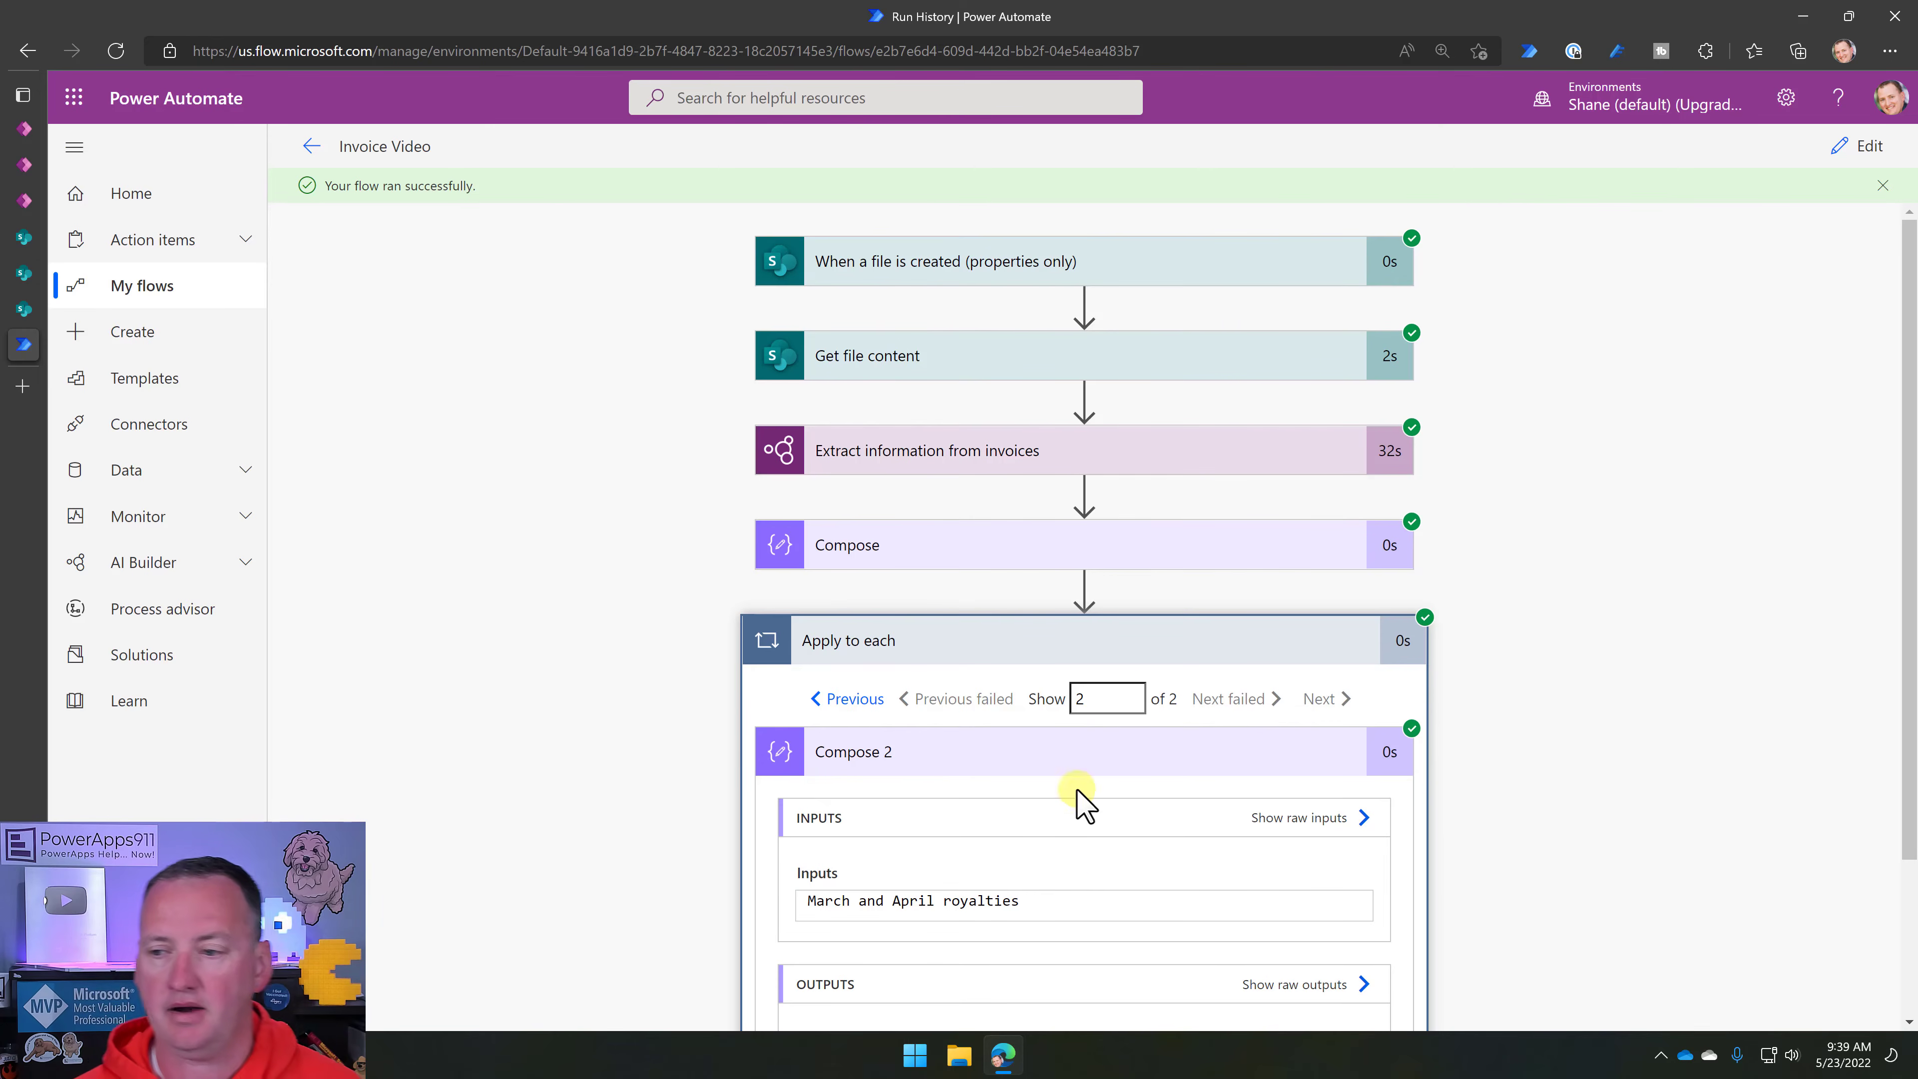
Return to editing the flow and delete the Apply to each loop together with its Compose 2 action.
left_click(1866, 148)
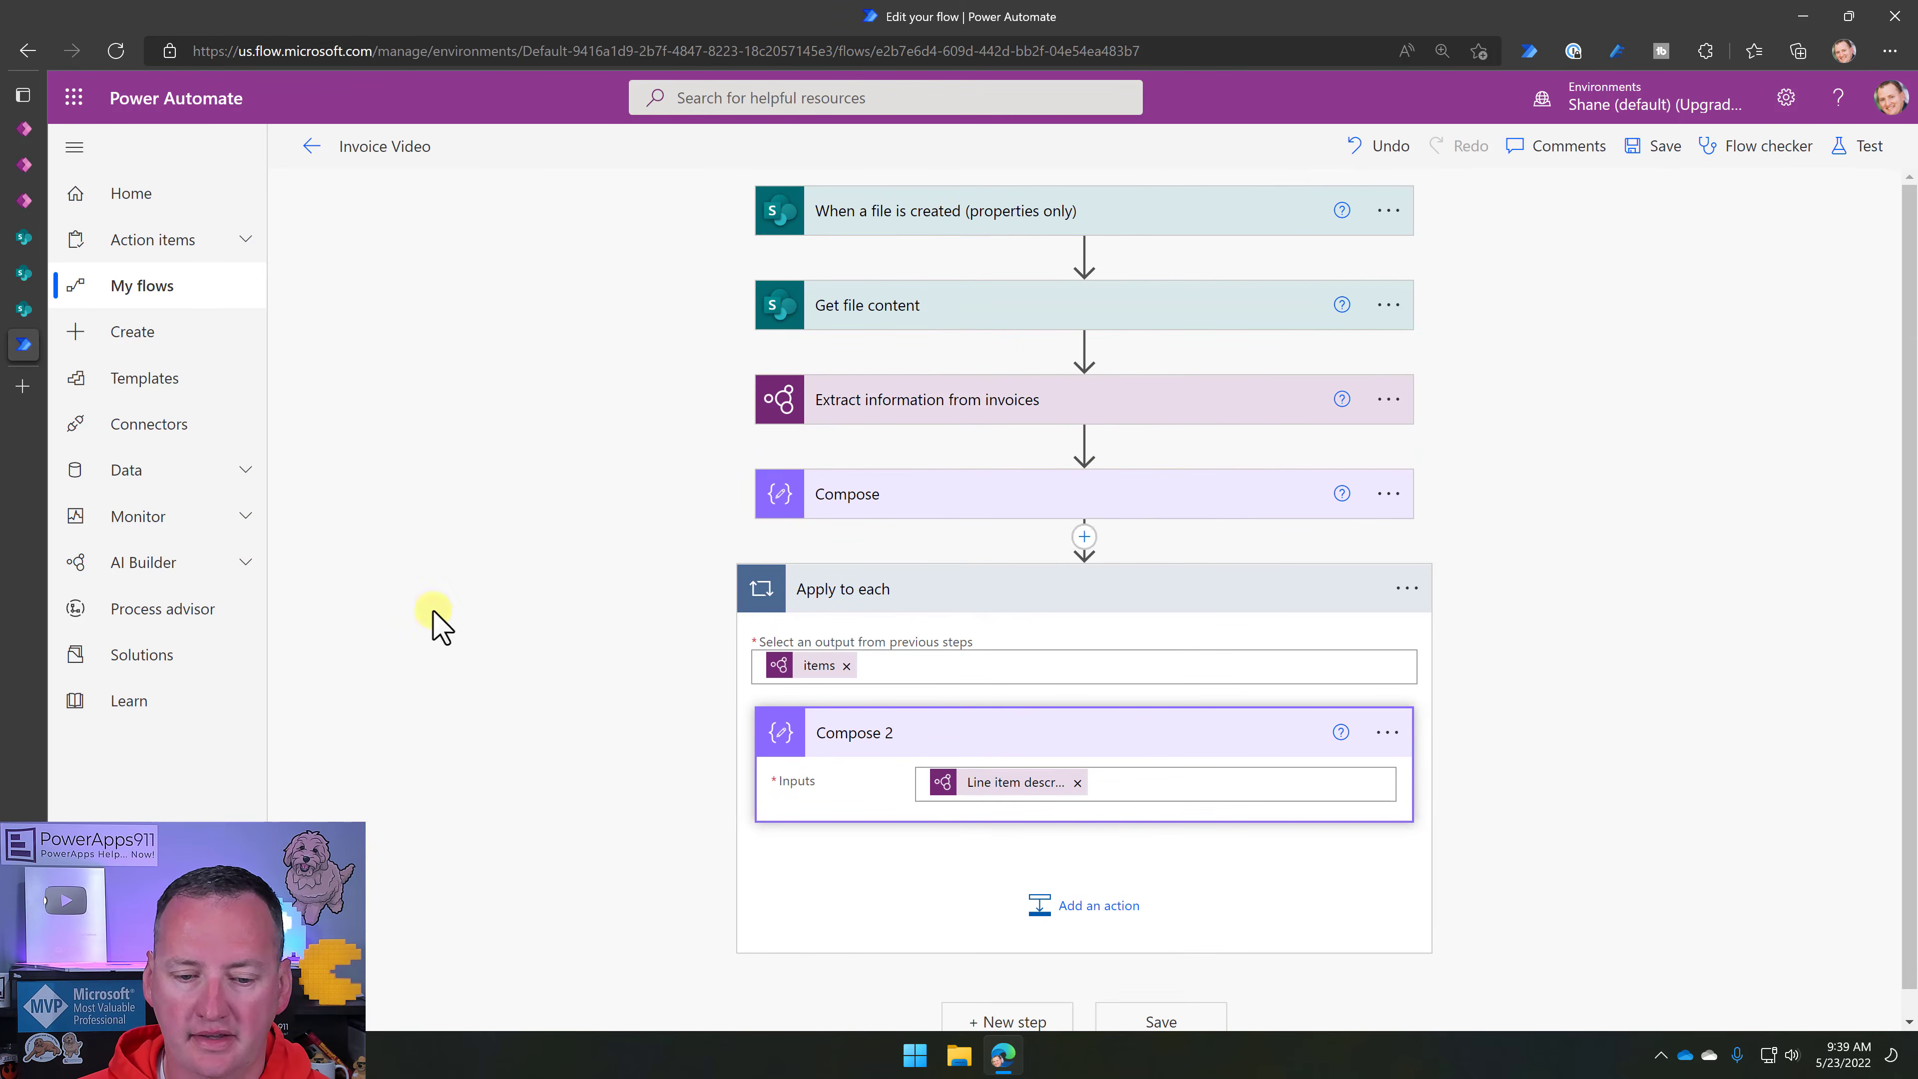
left_click(1394, 612)
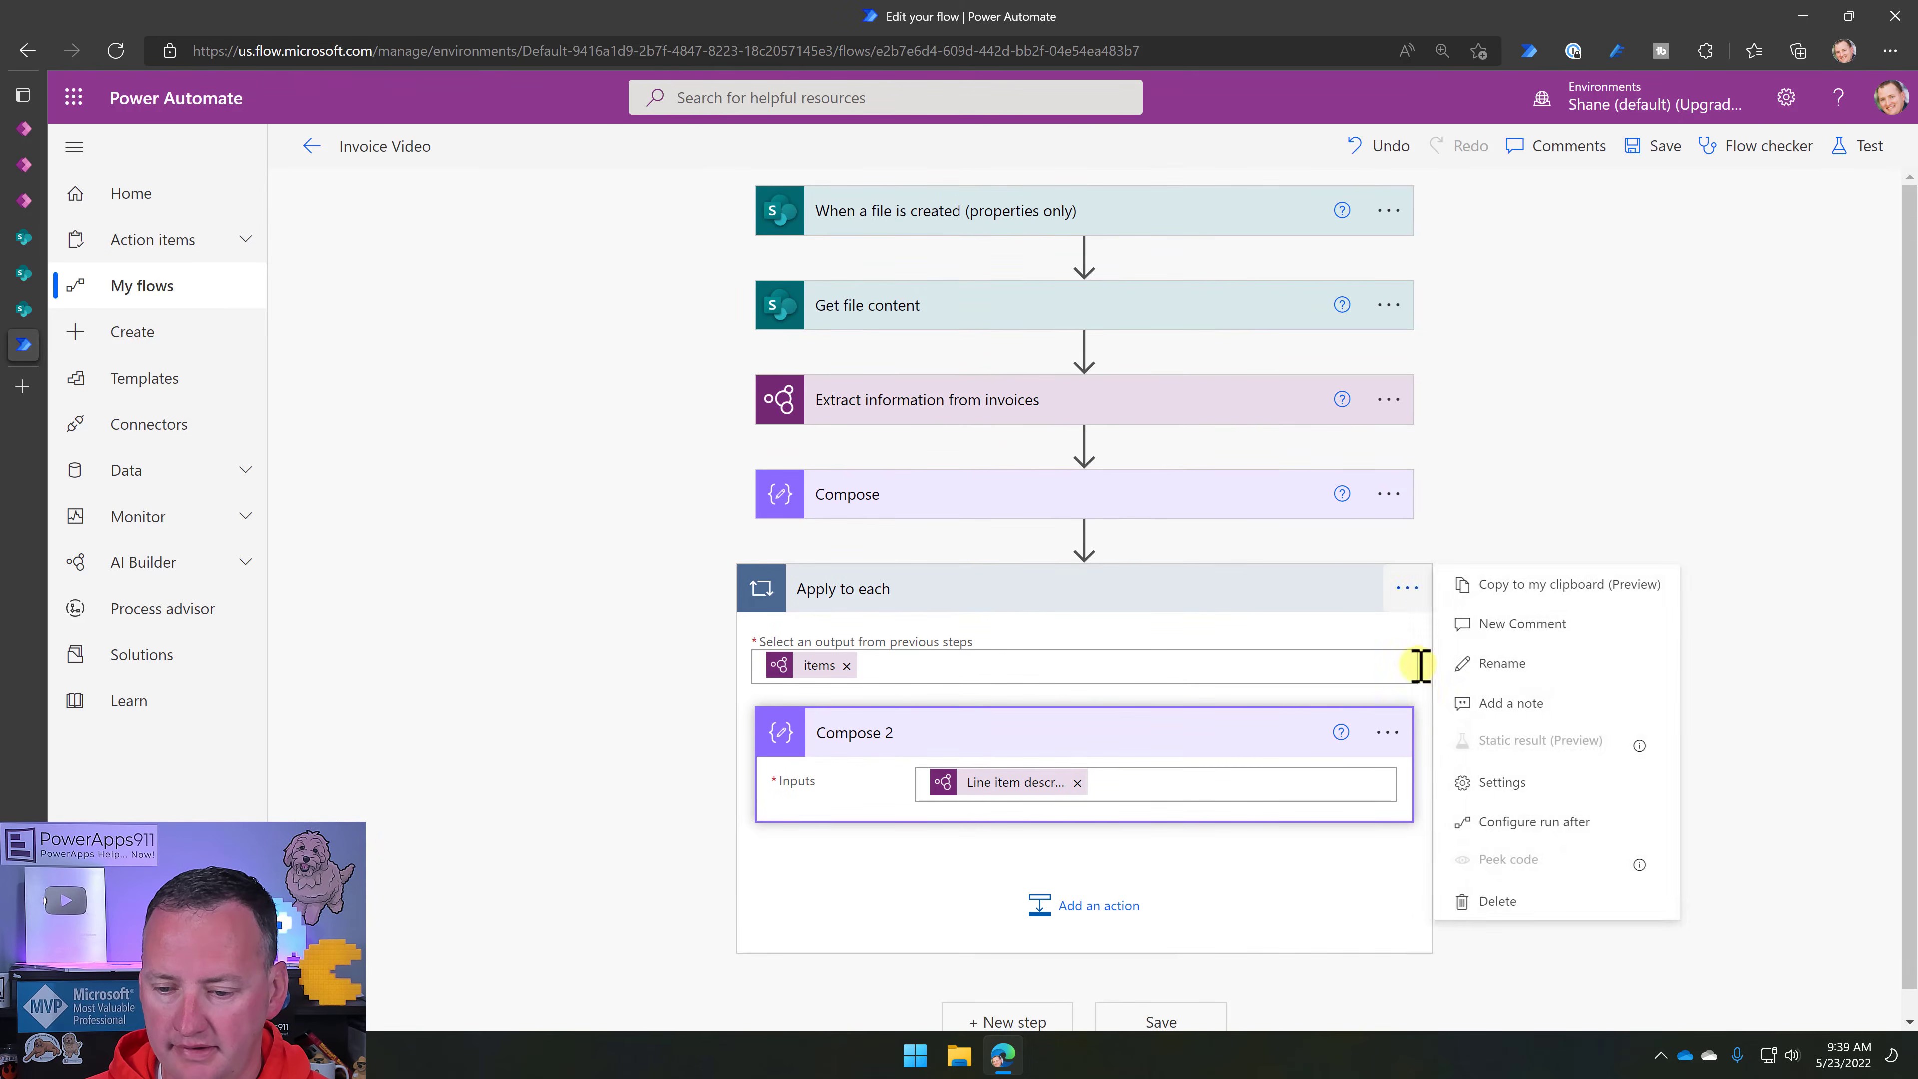
left_click(1503, 901)
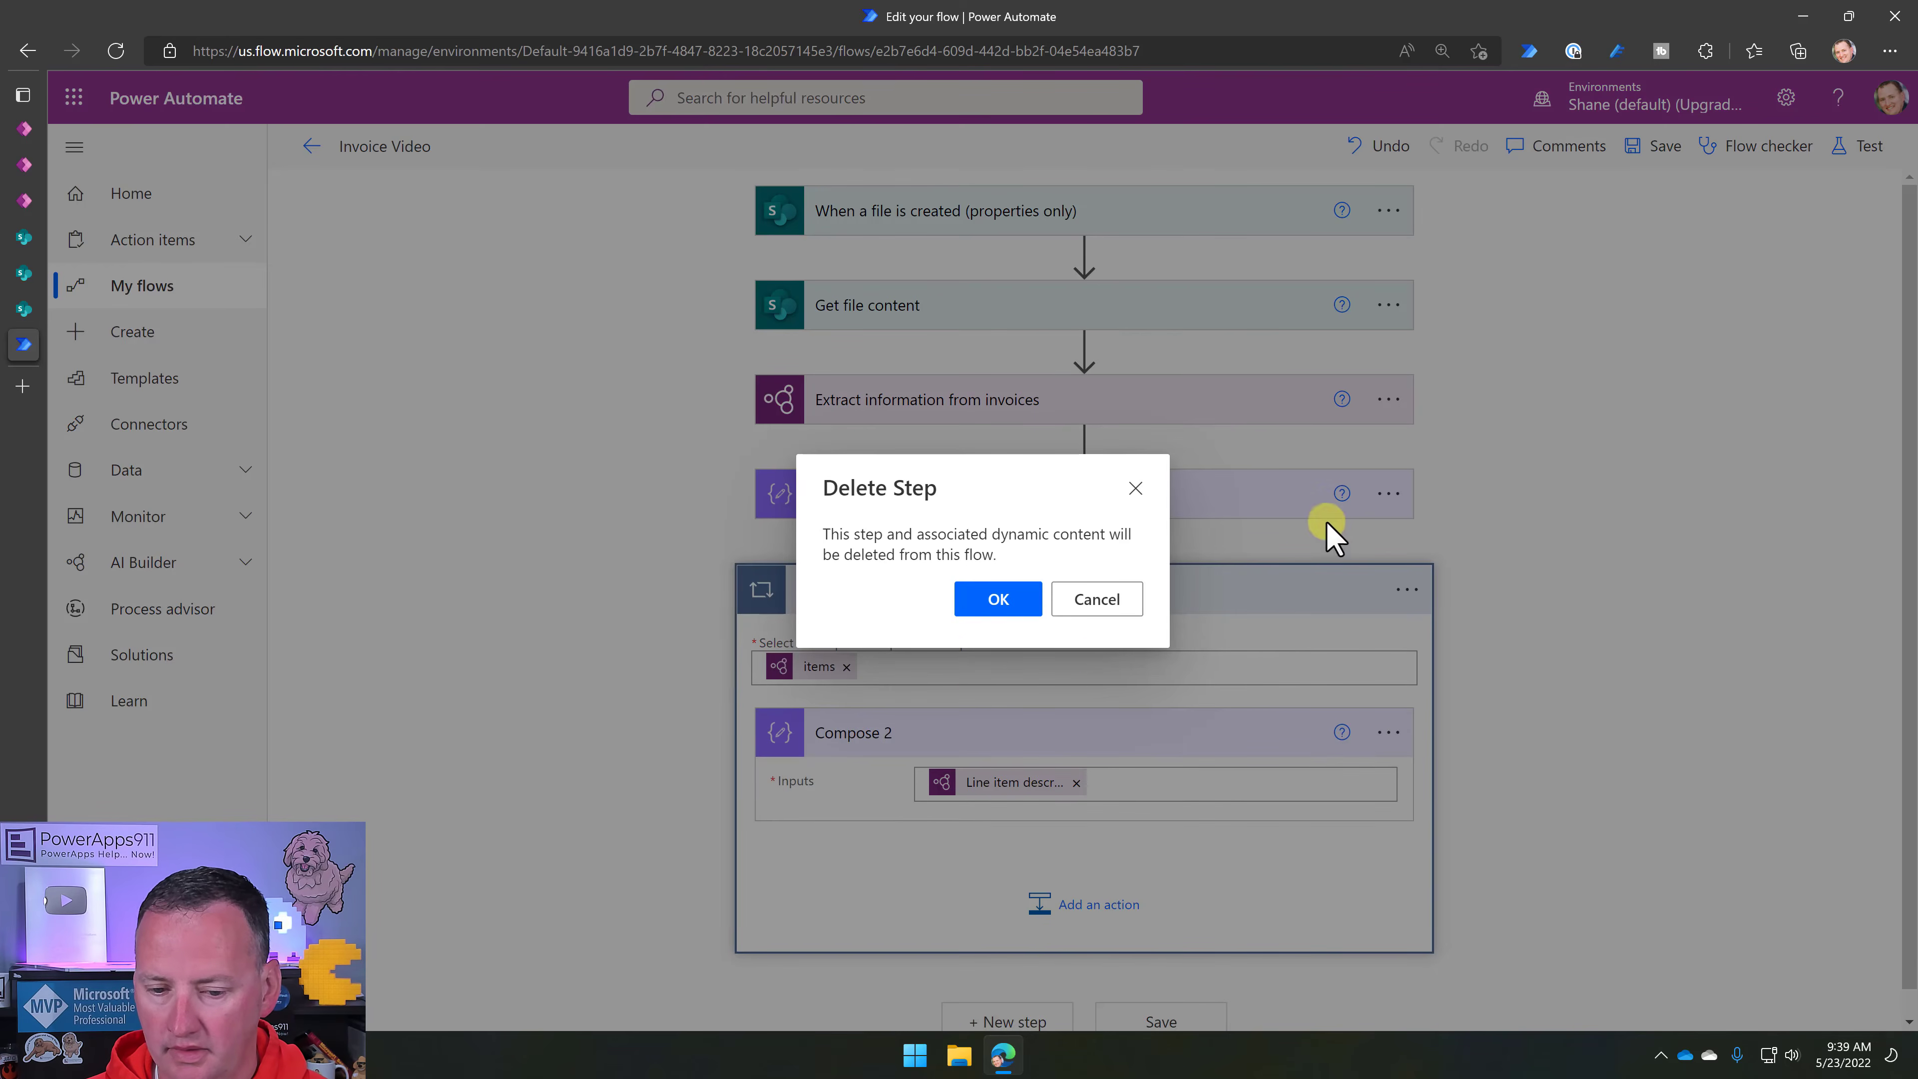
left_click(997, 605)
Delete the remaining Compose action below Extract information from invoices.
left_click(1396, 496)
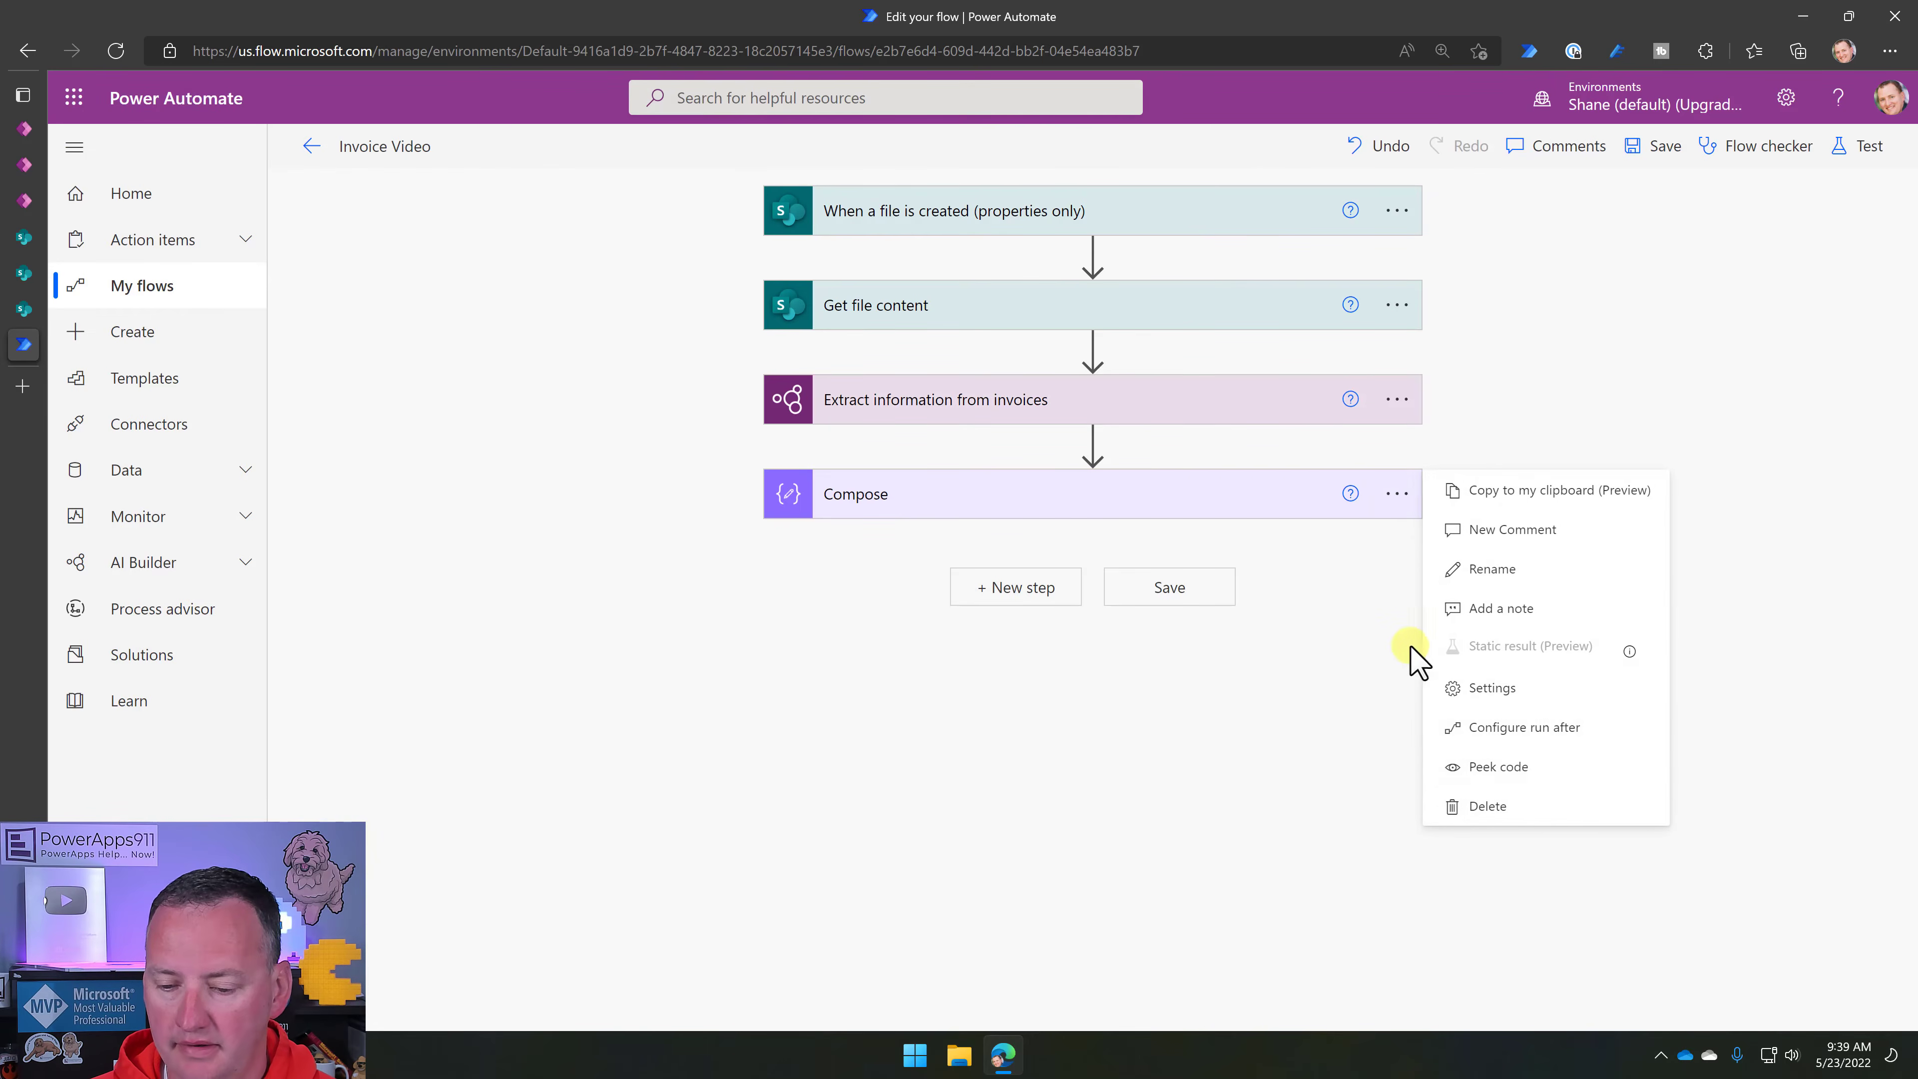
left_click(1488, 808)
left_click(998, 600)
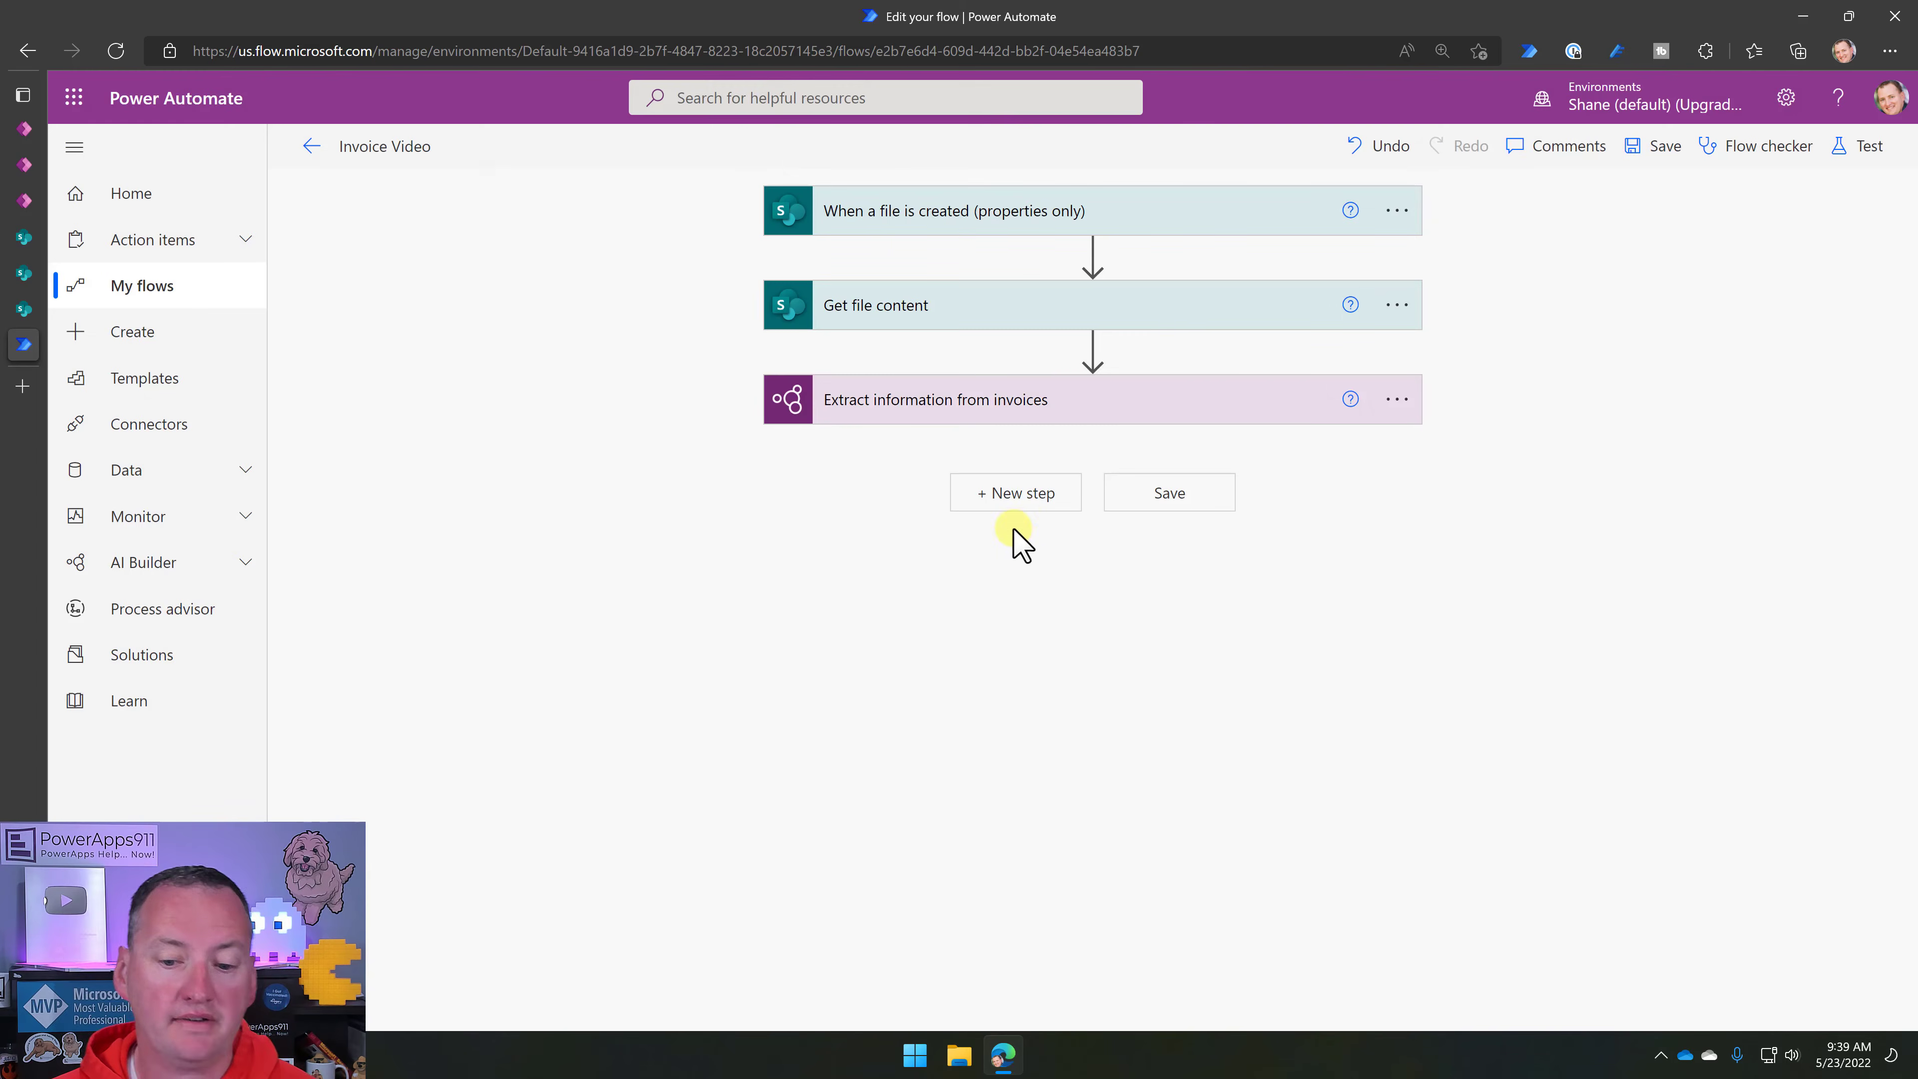
Add a SharePoint Create item action after Extract information from invoices.
left_click(1021, 495)
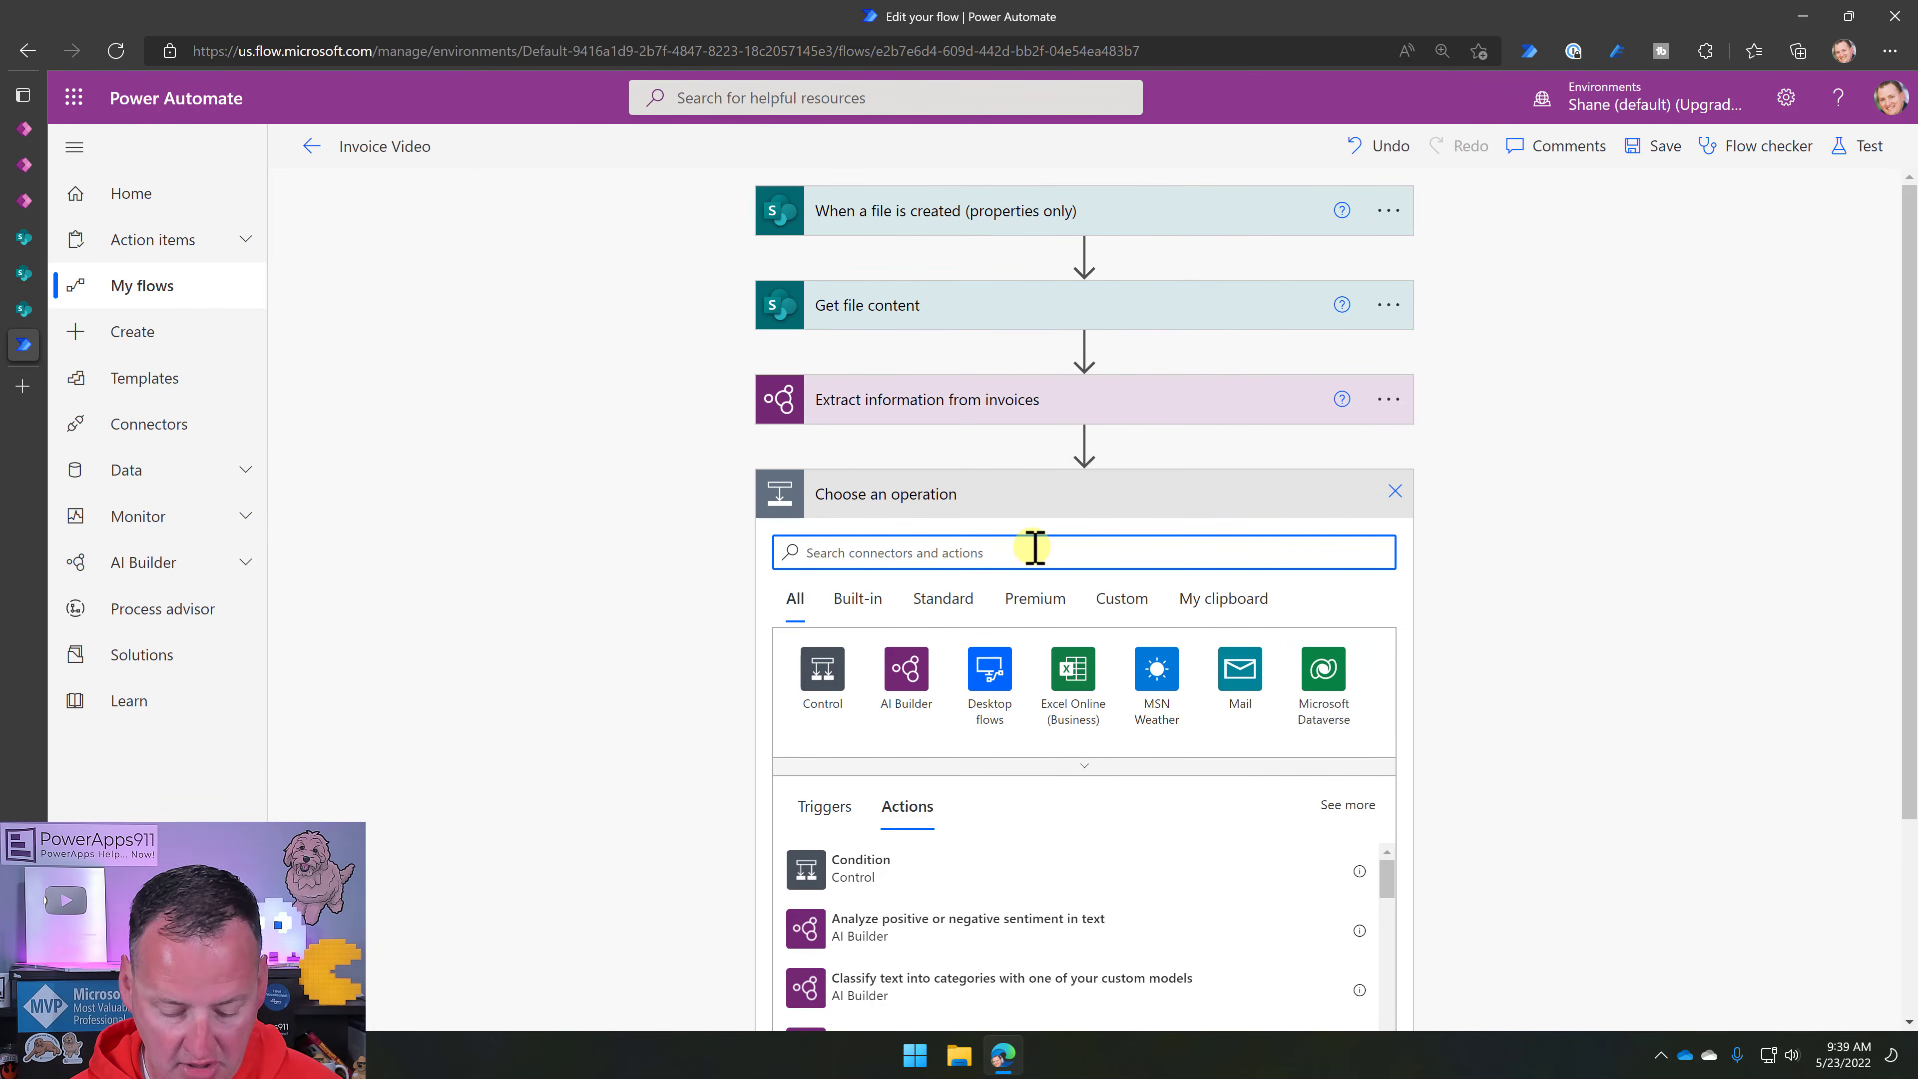
type("create item sharepoint")
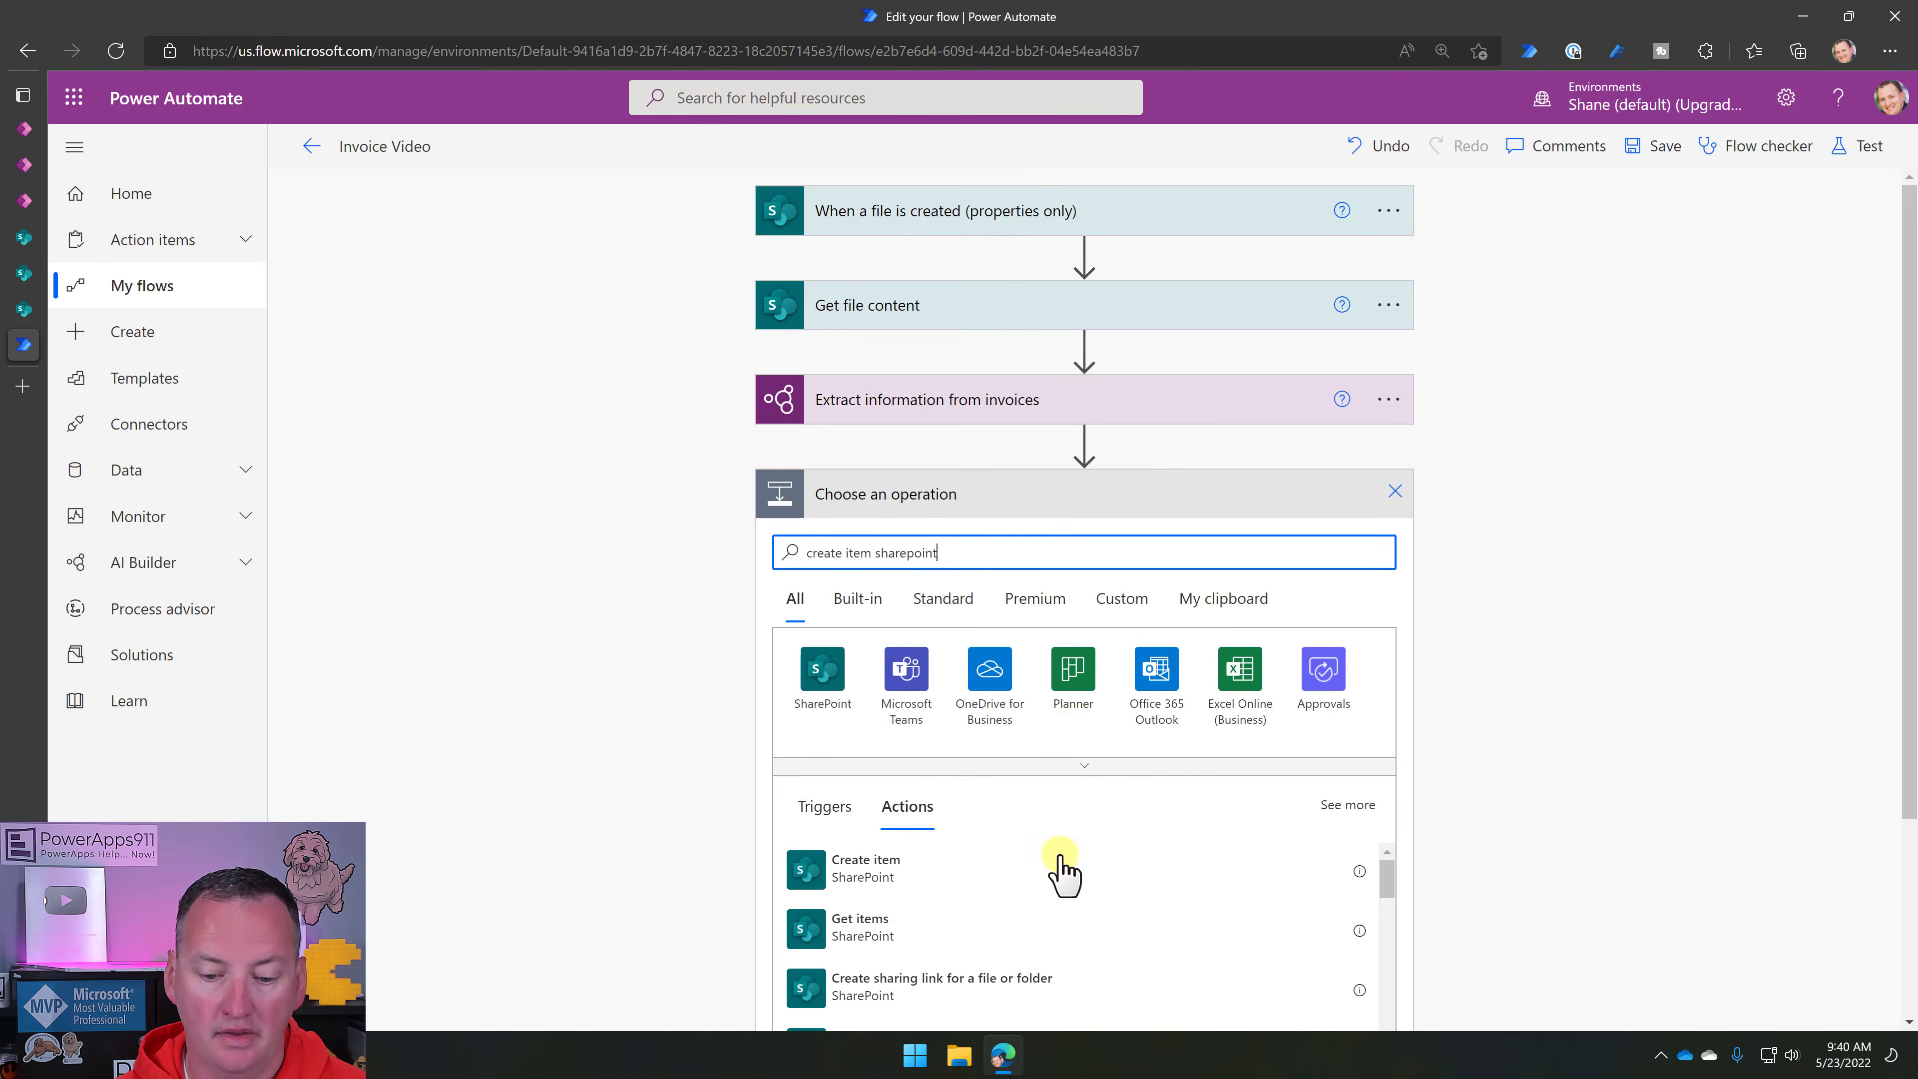
left_click(845, 862)
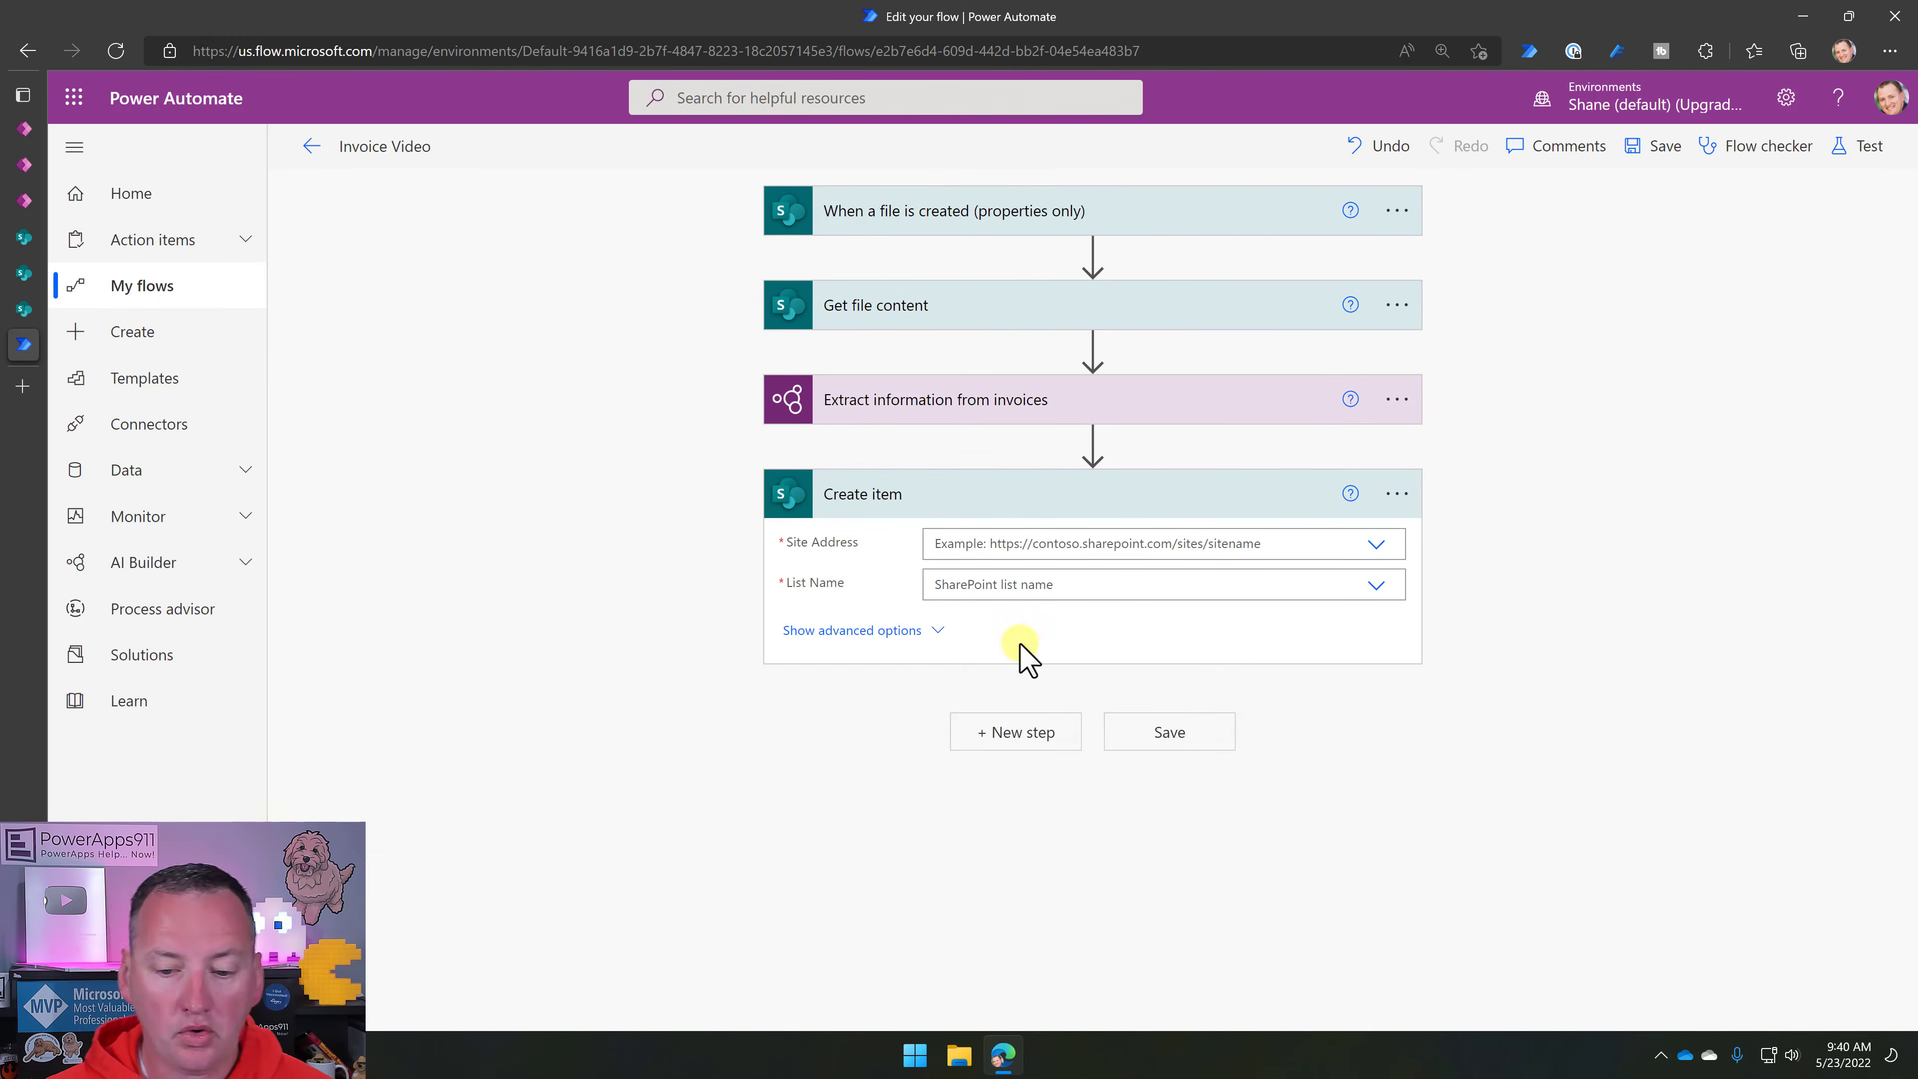
Point the Create item action at the PowerApps Videos site and its Invoices list.
left_click(1379, 547)
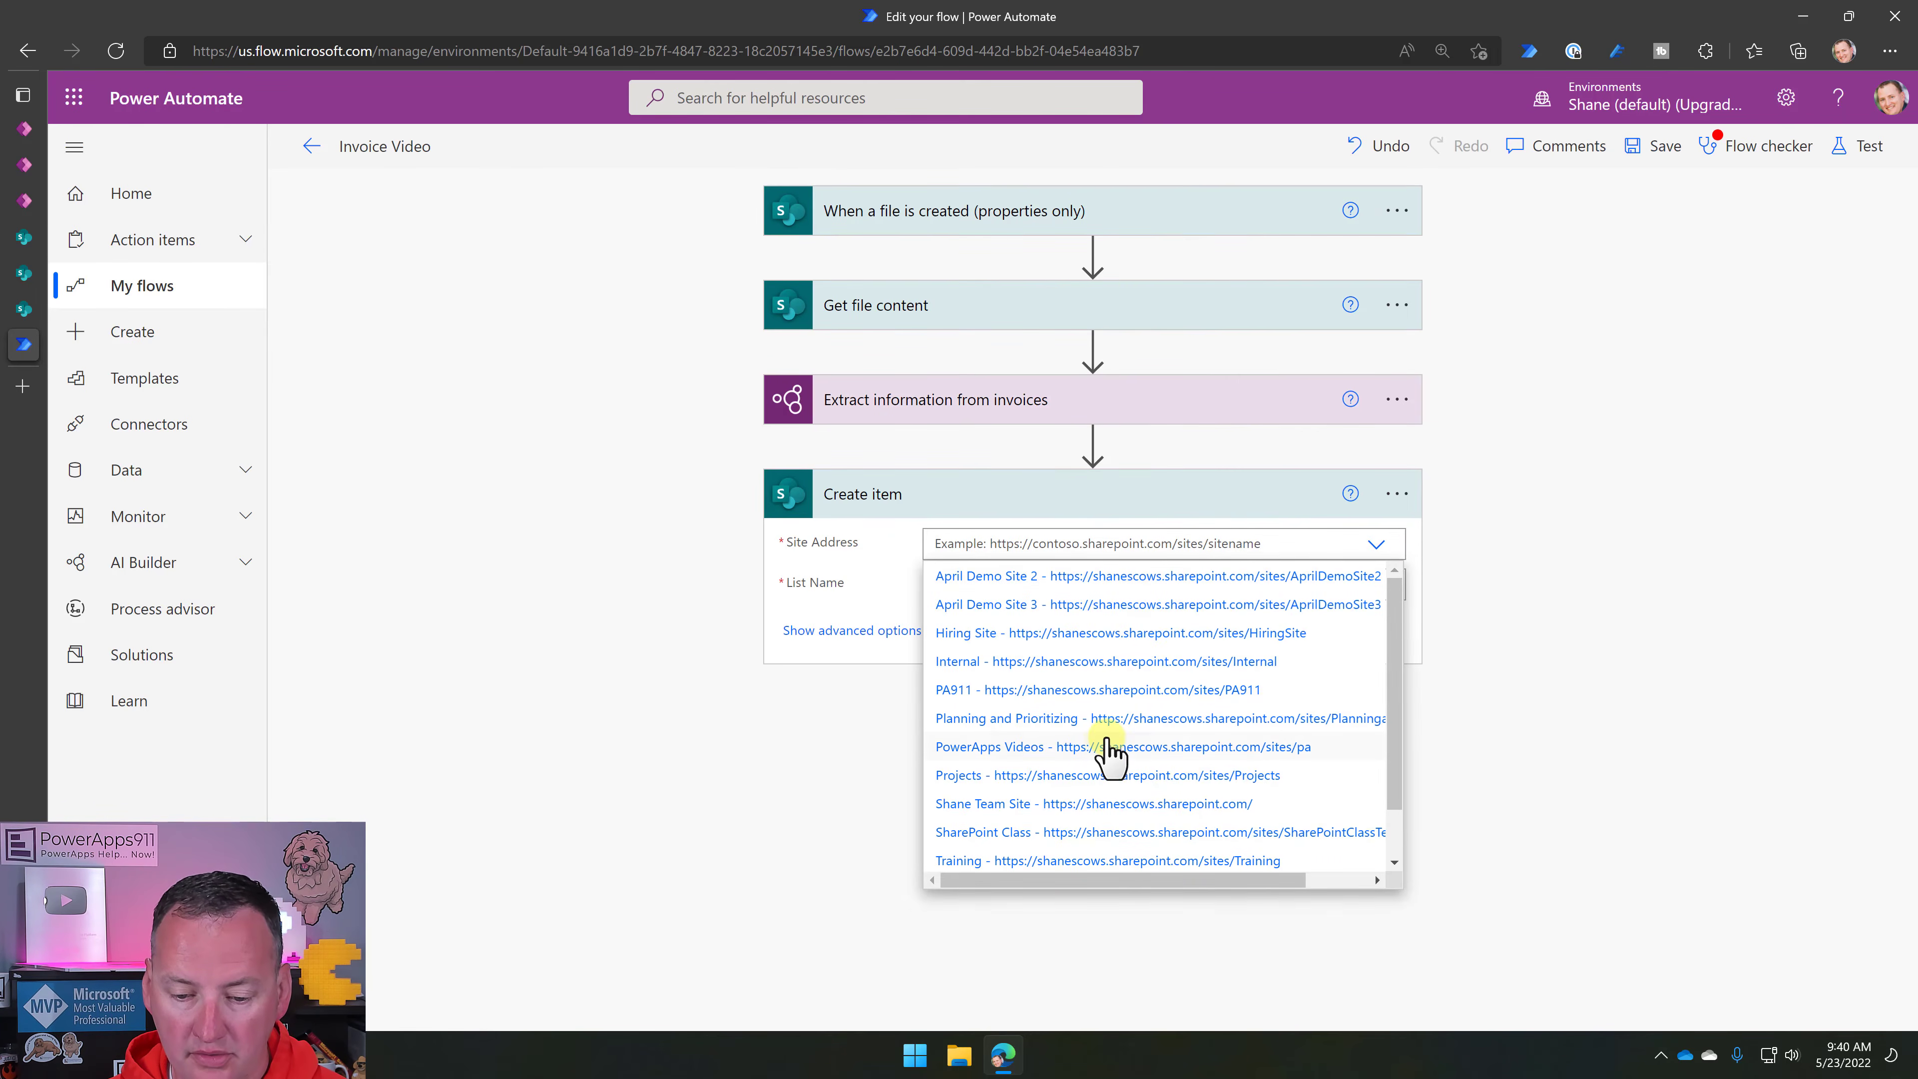
left_click(1104, 746)
left_click(1376, 586)
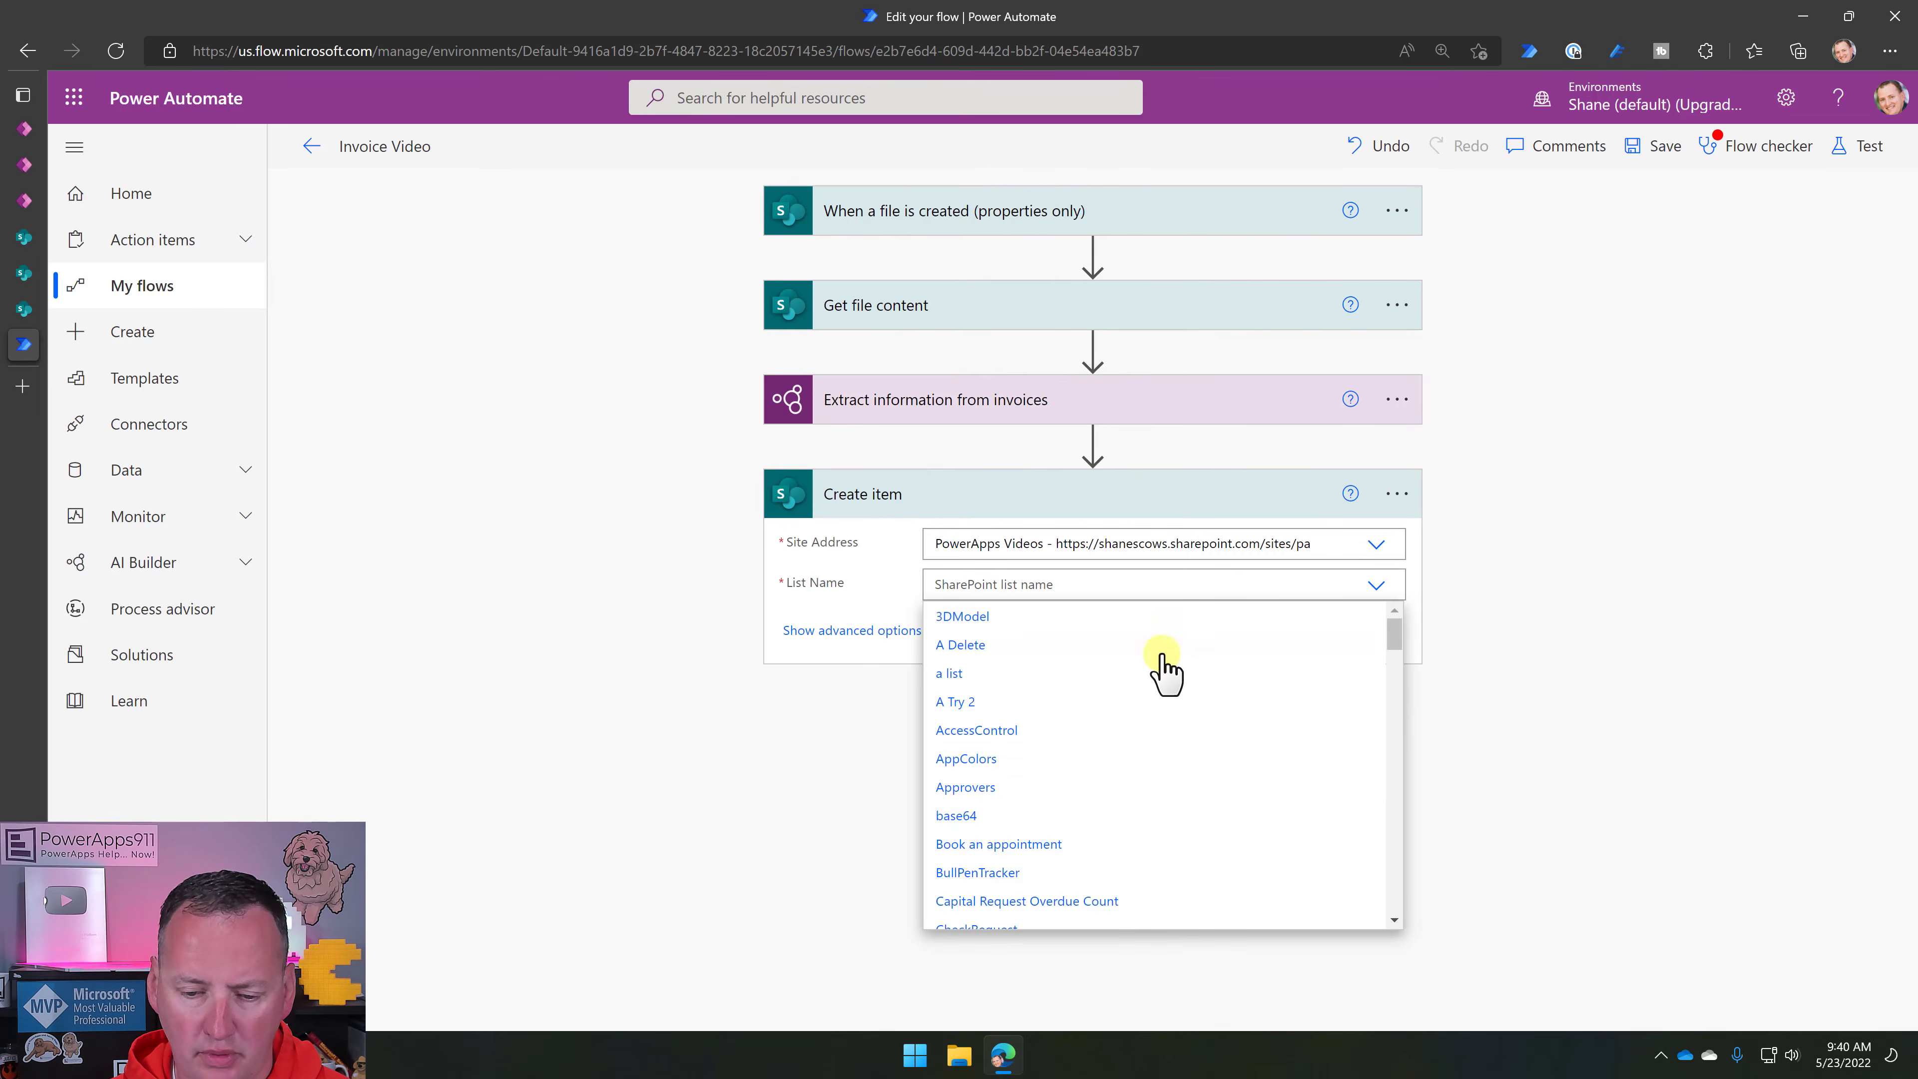
scroll(1112, 770, "down", 5)
scroll(1113, 772, "down", 15)
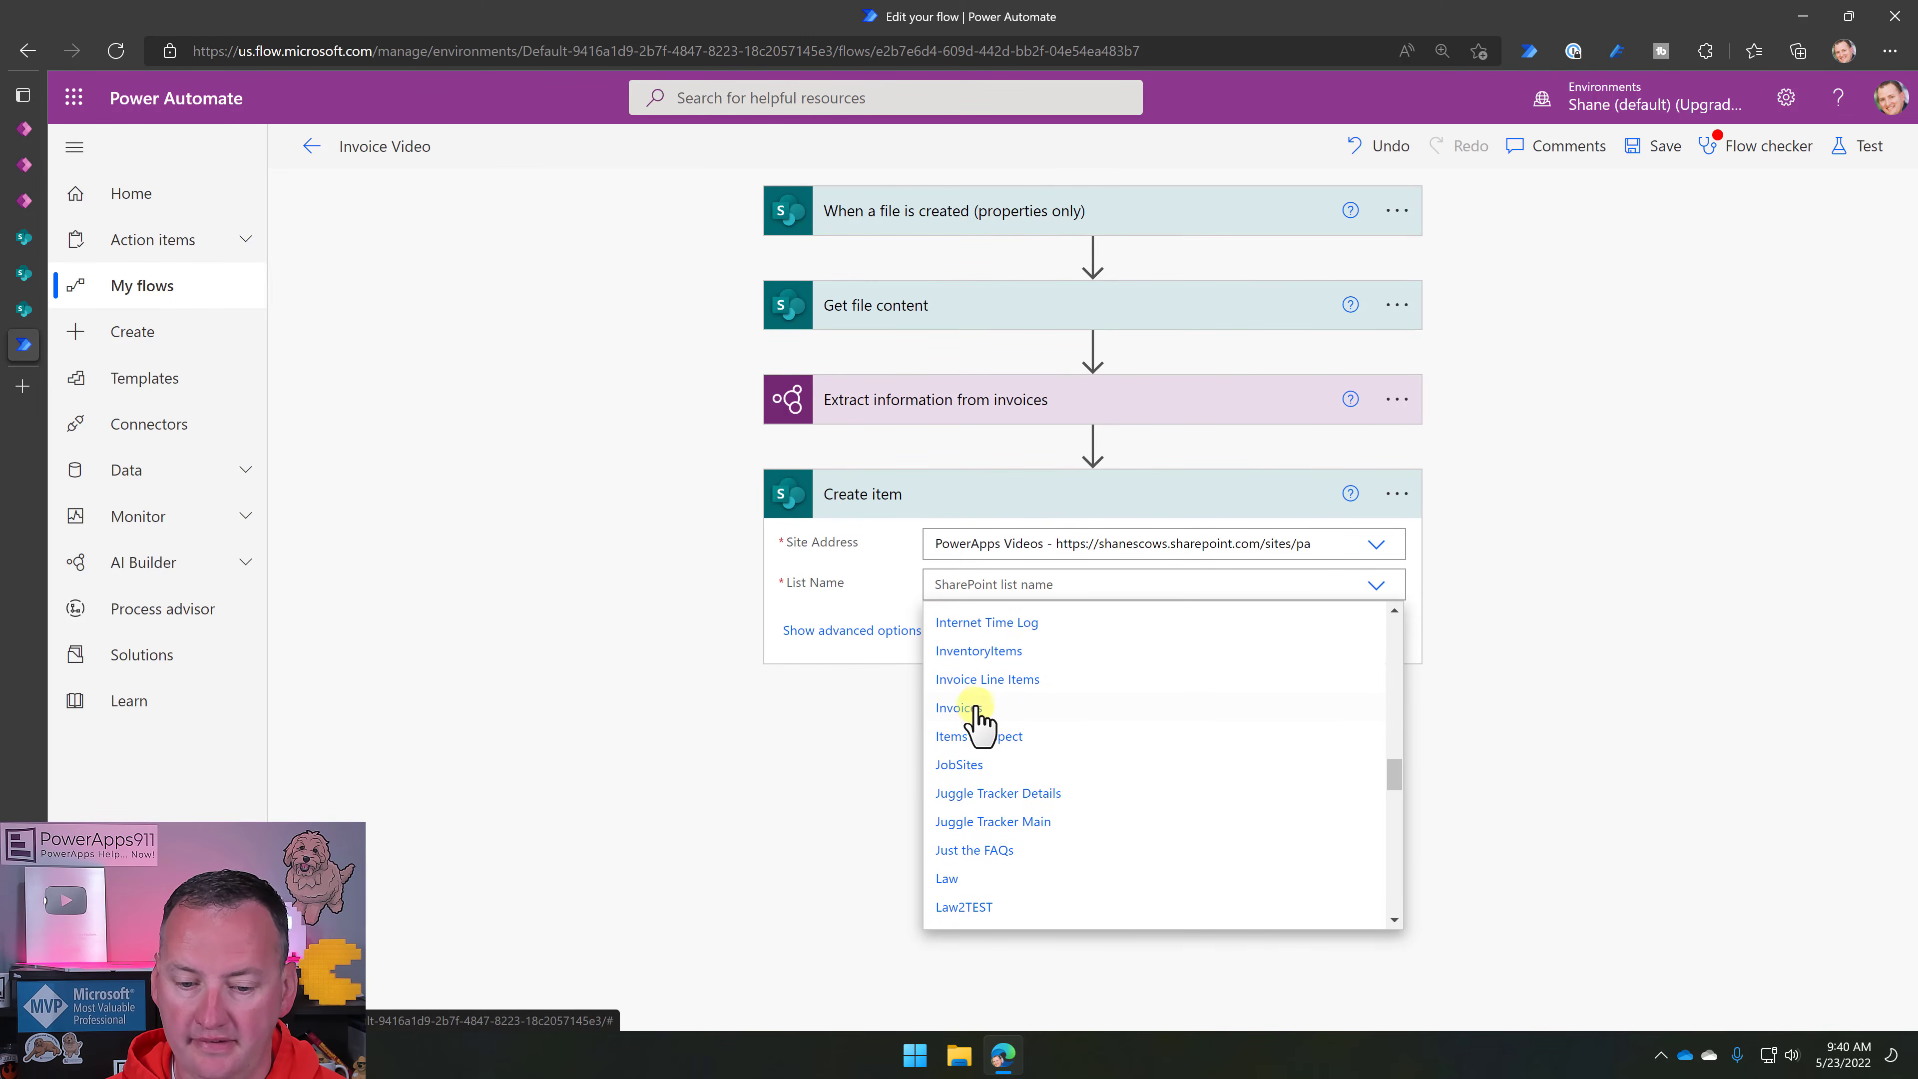
left_click(979, 708)
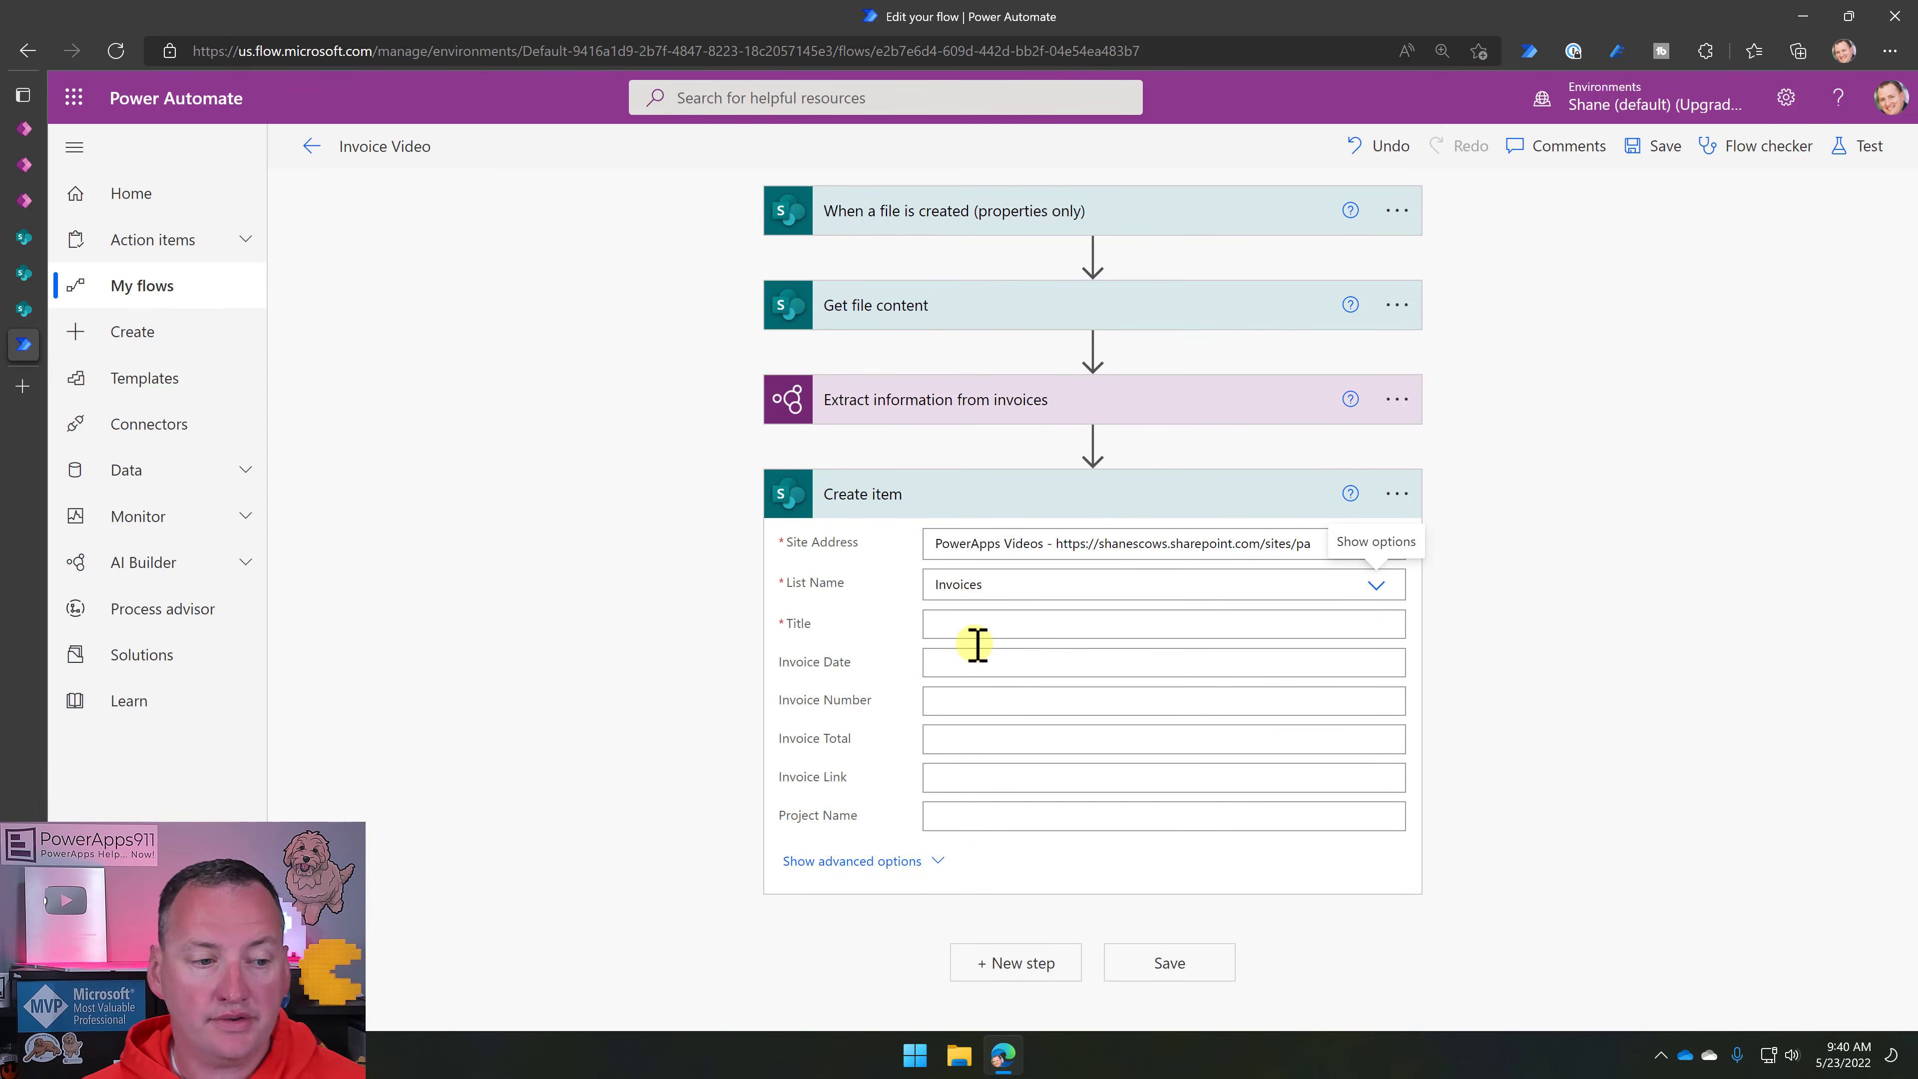
Review the column types in the SharePoint Invoices list settings, and return to the flow in Power Automate.
left_click(24, 274)
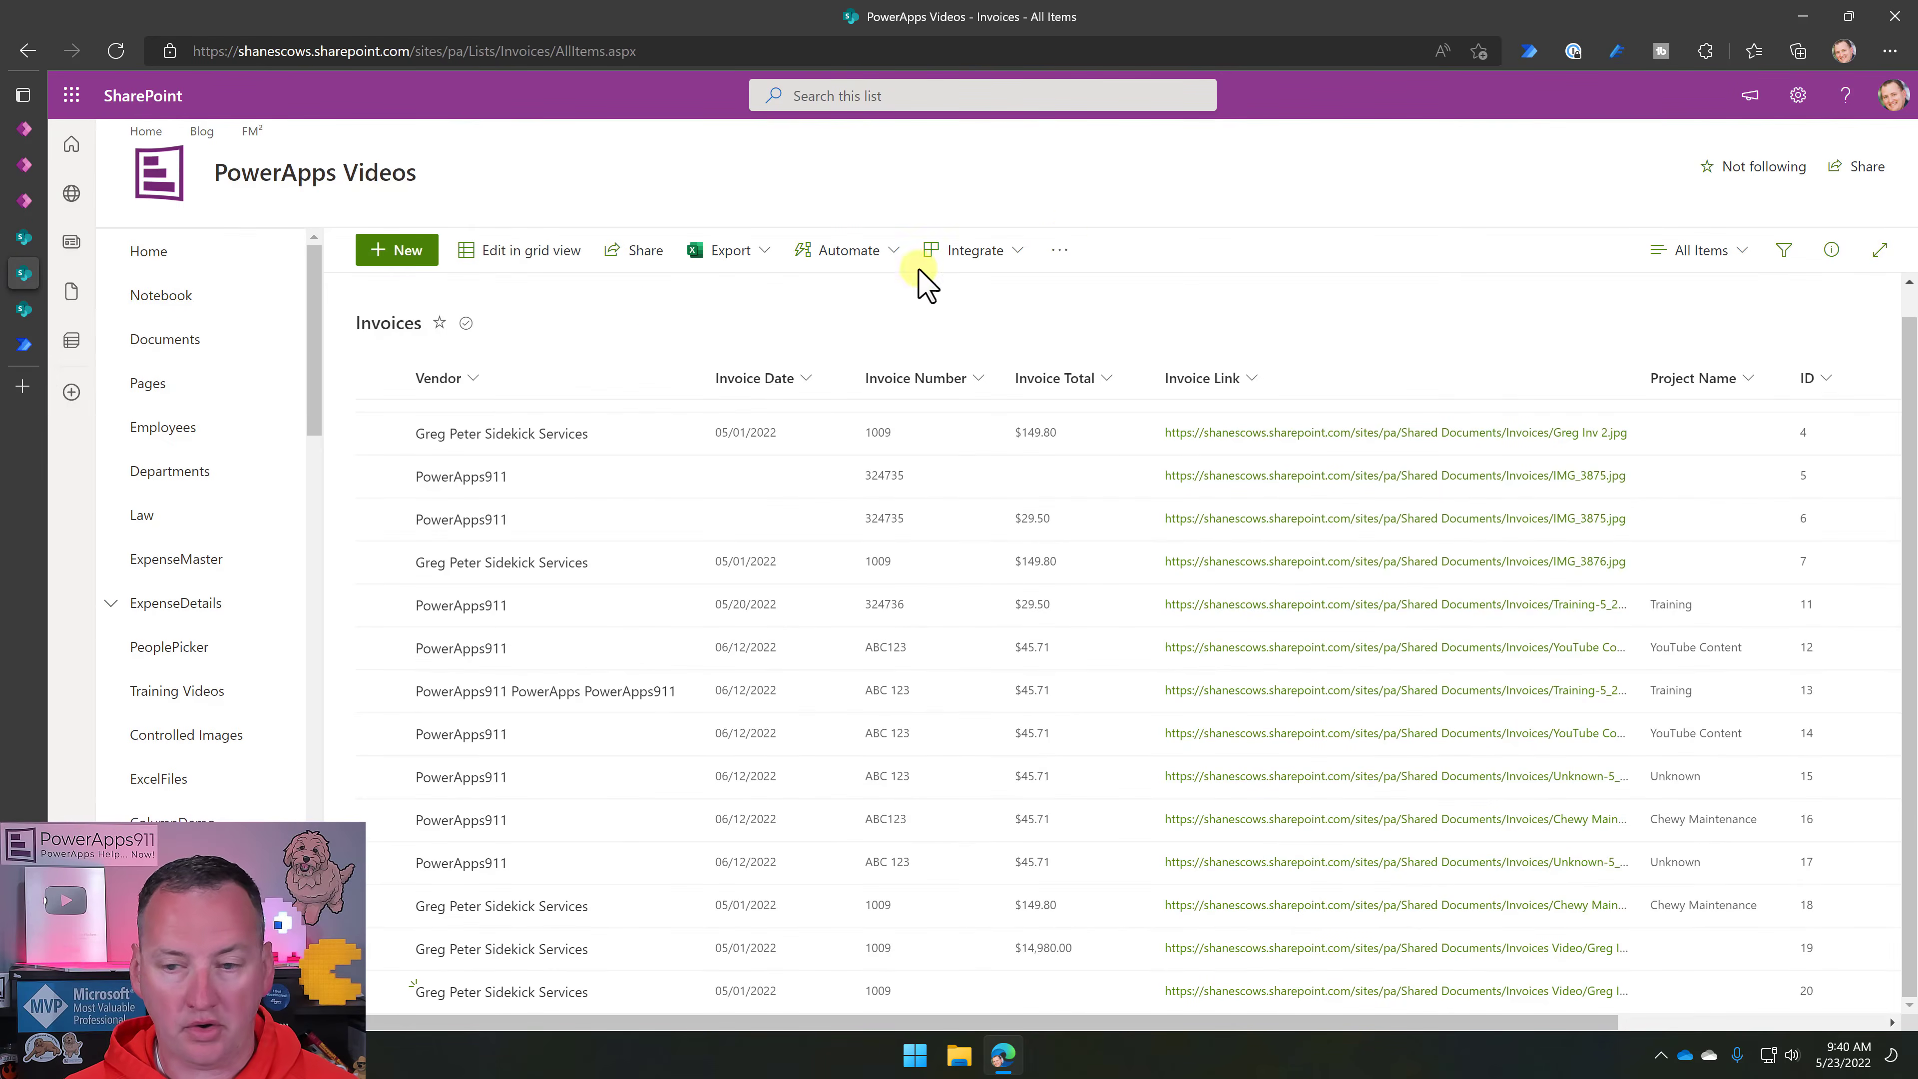
left_click(1798, 96)
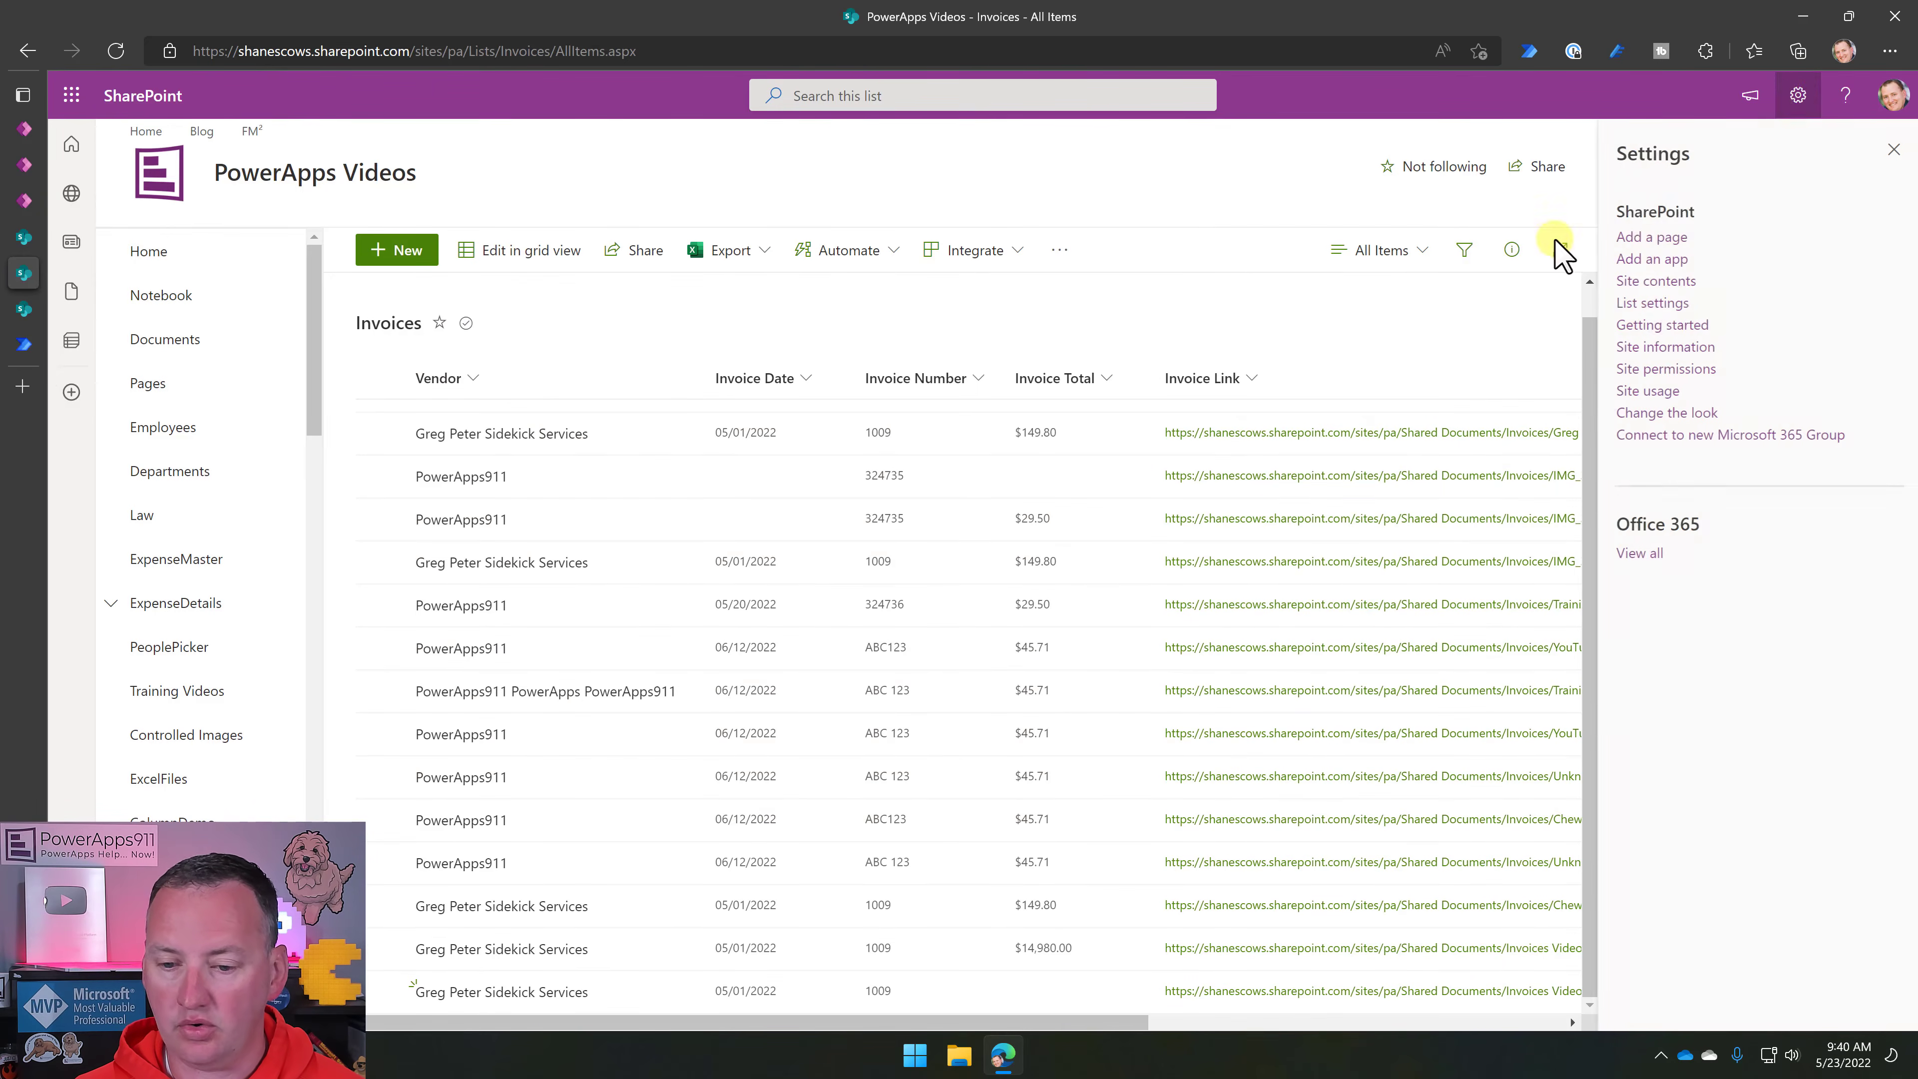
left_click(1655, 309)
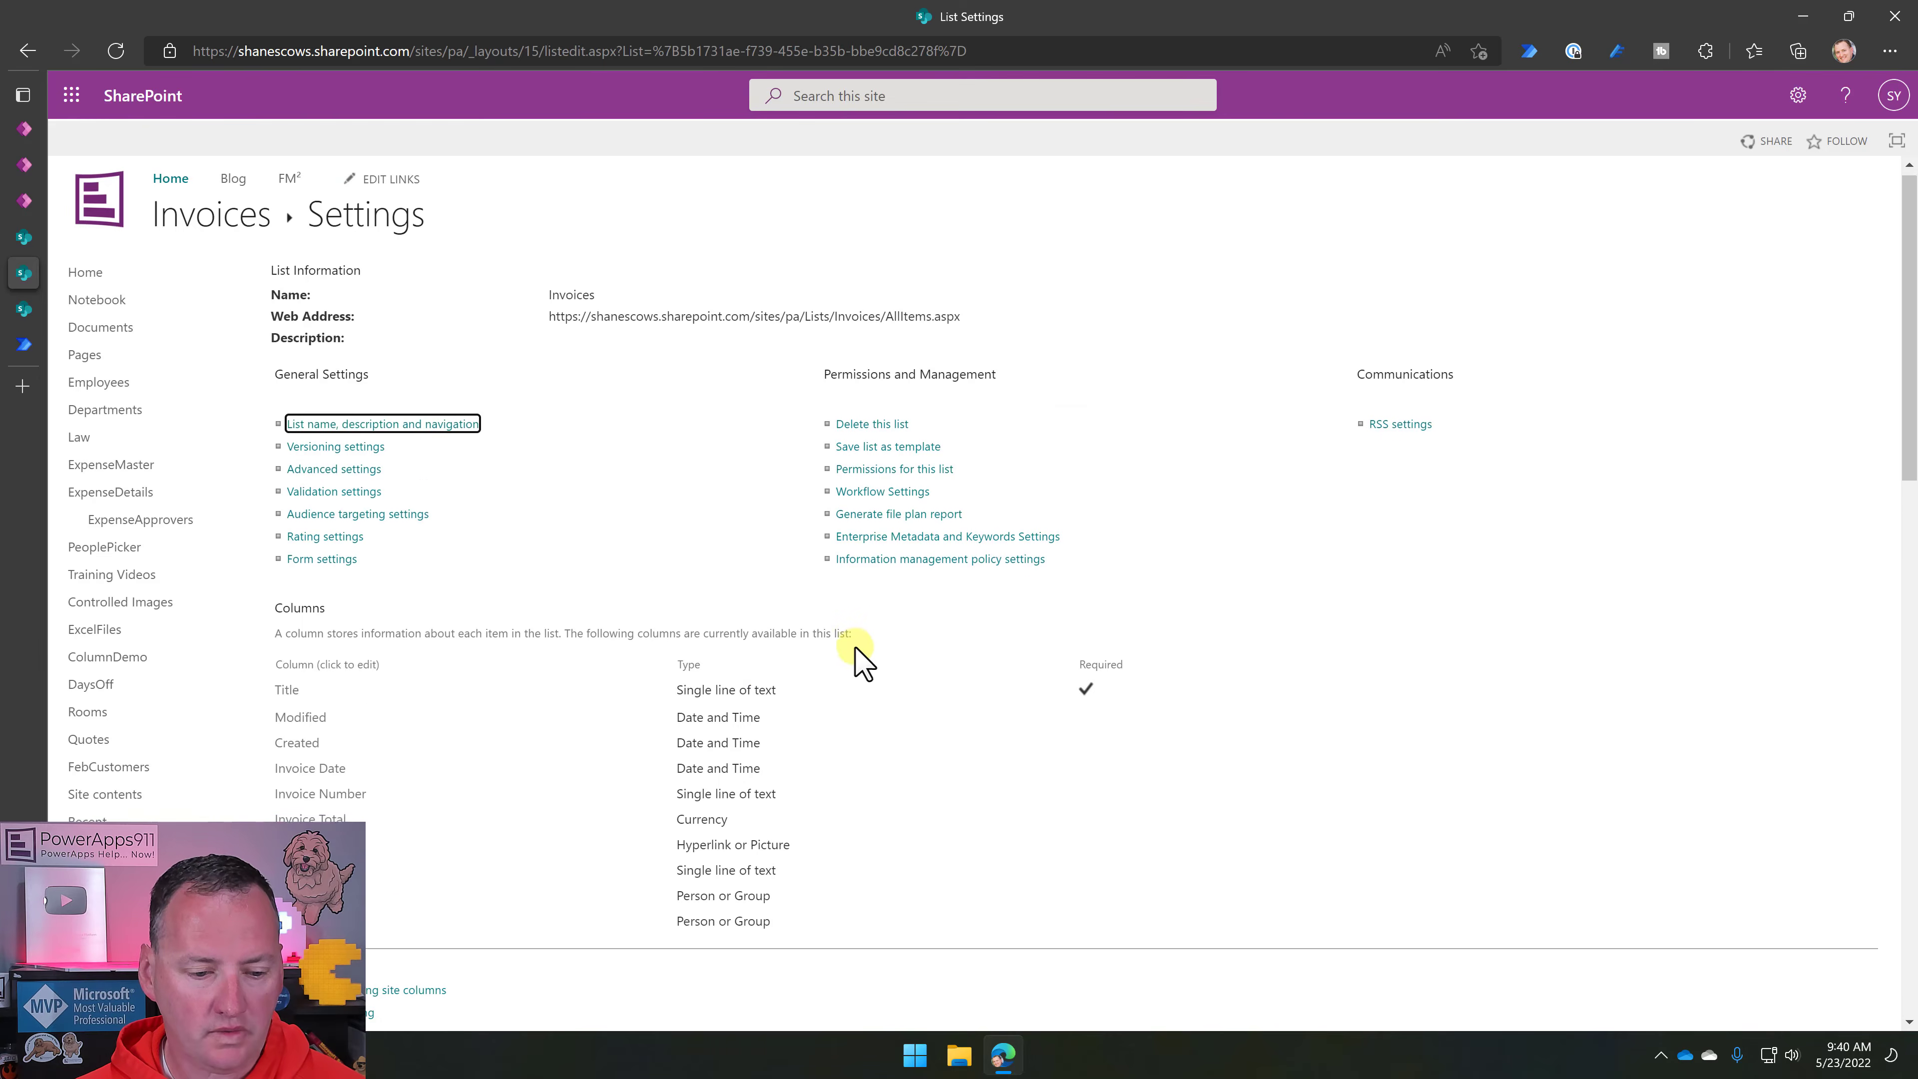
scroll(861, 661, "down", 3)
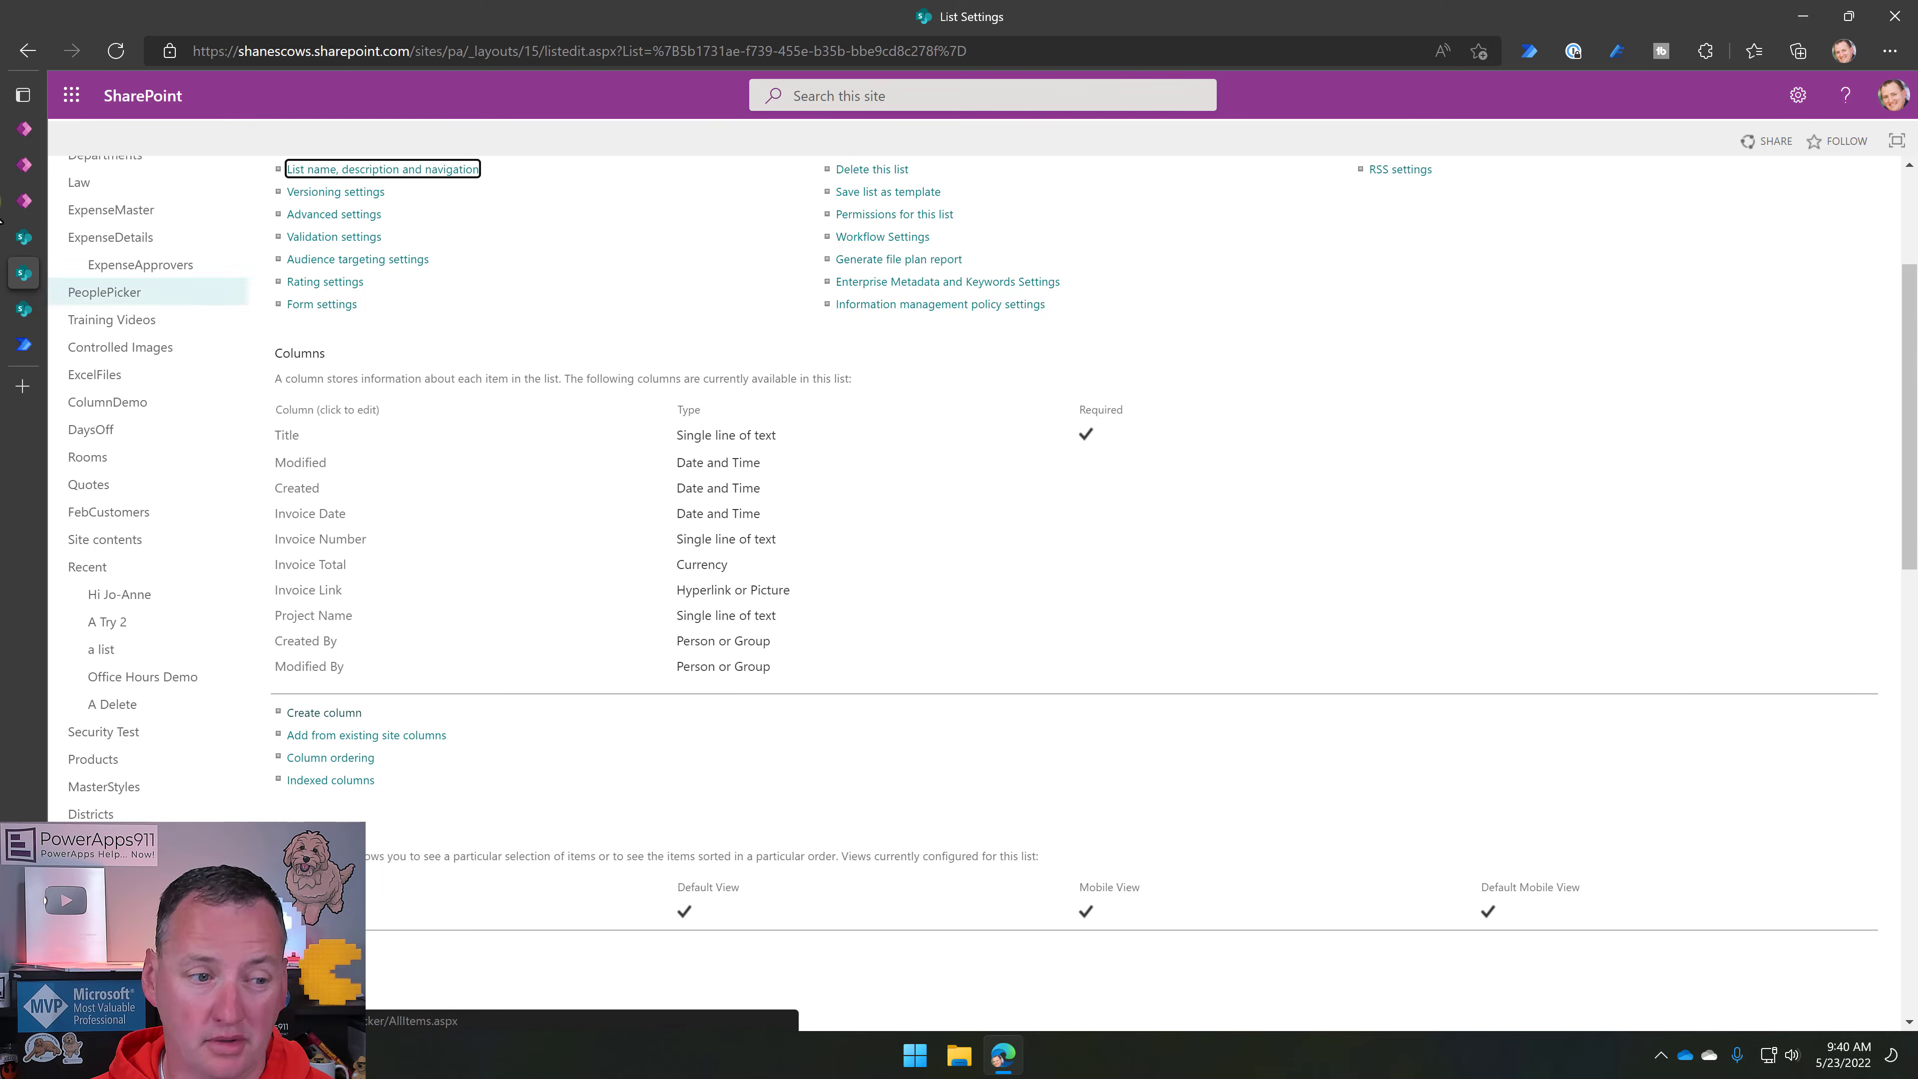
left_click(50, 354)
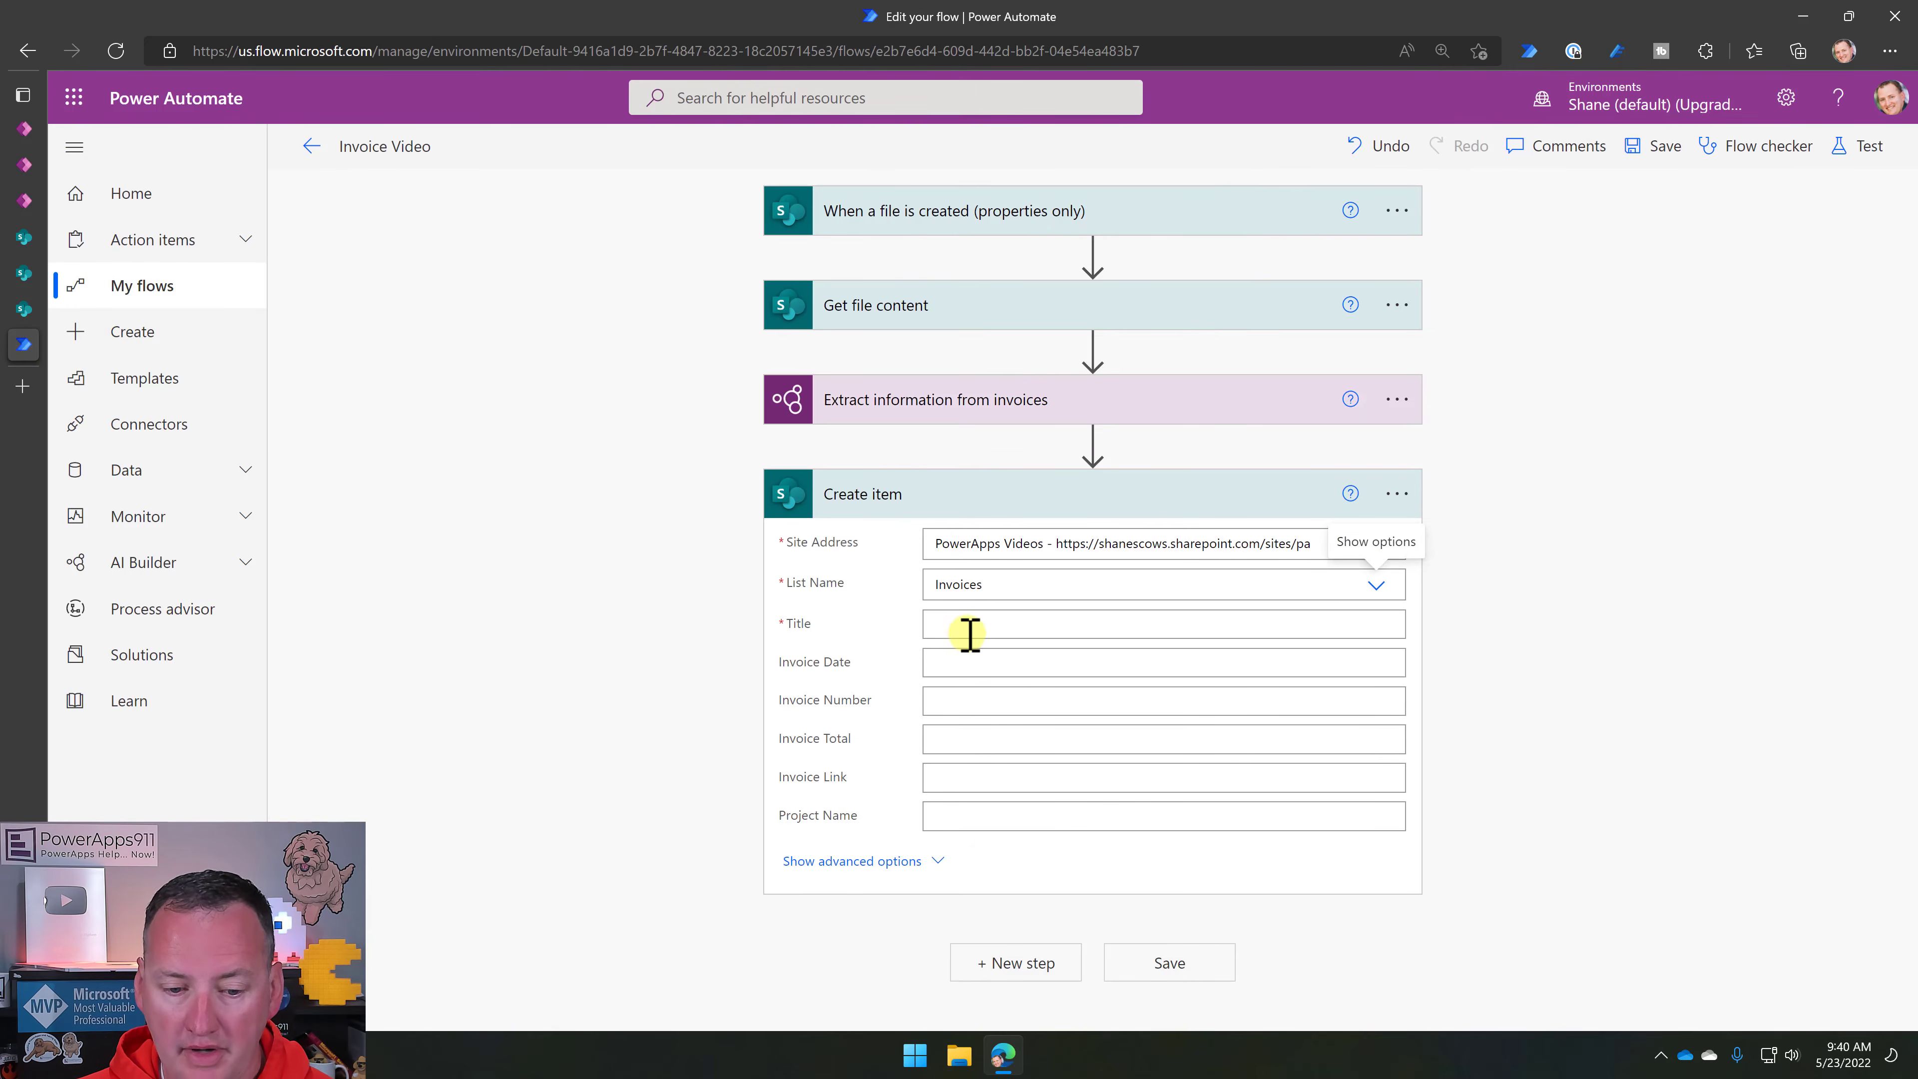
Fill the Create item action's Title with the Vendor name from the invoice extraction.
left_click(984, 625)
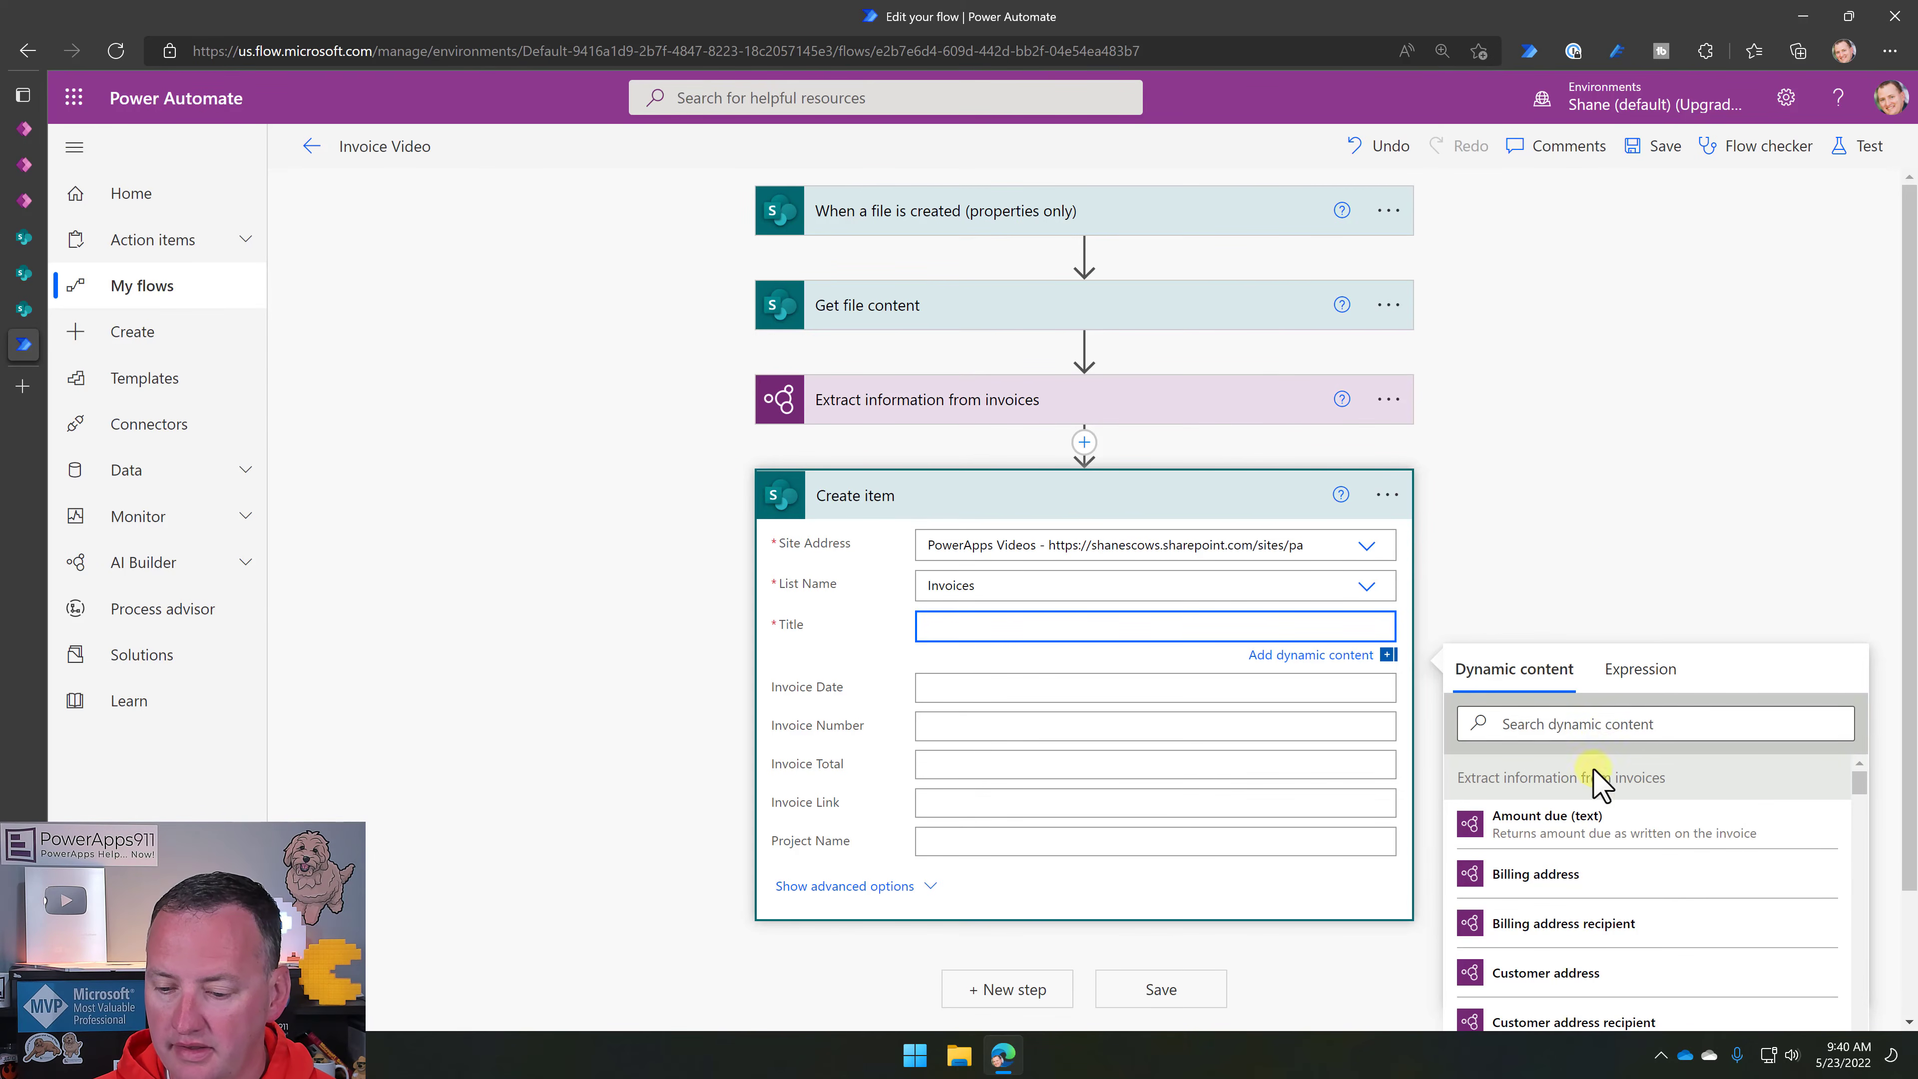
scroll(1699, 800, "down", 6)
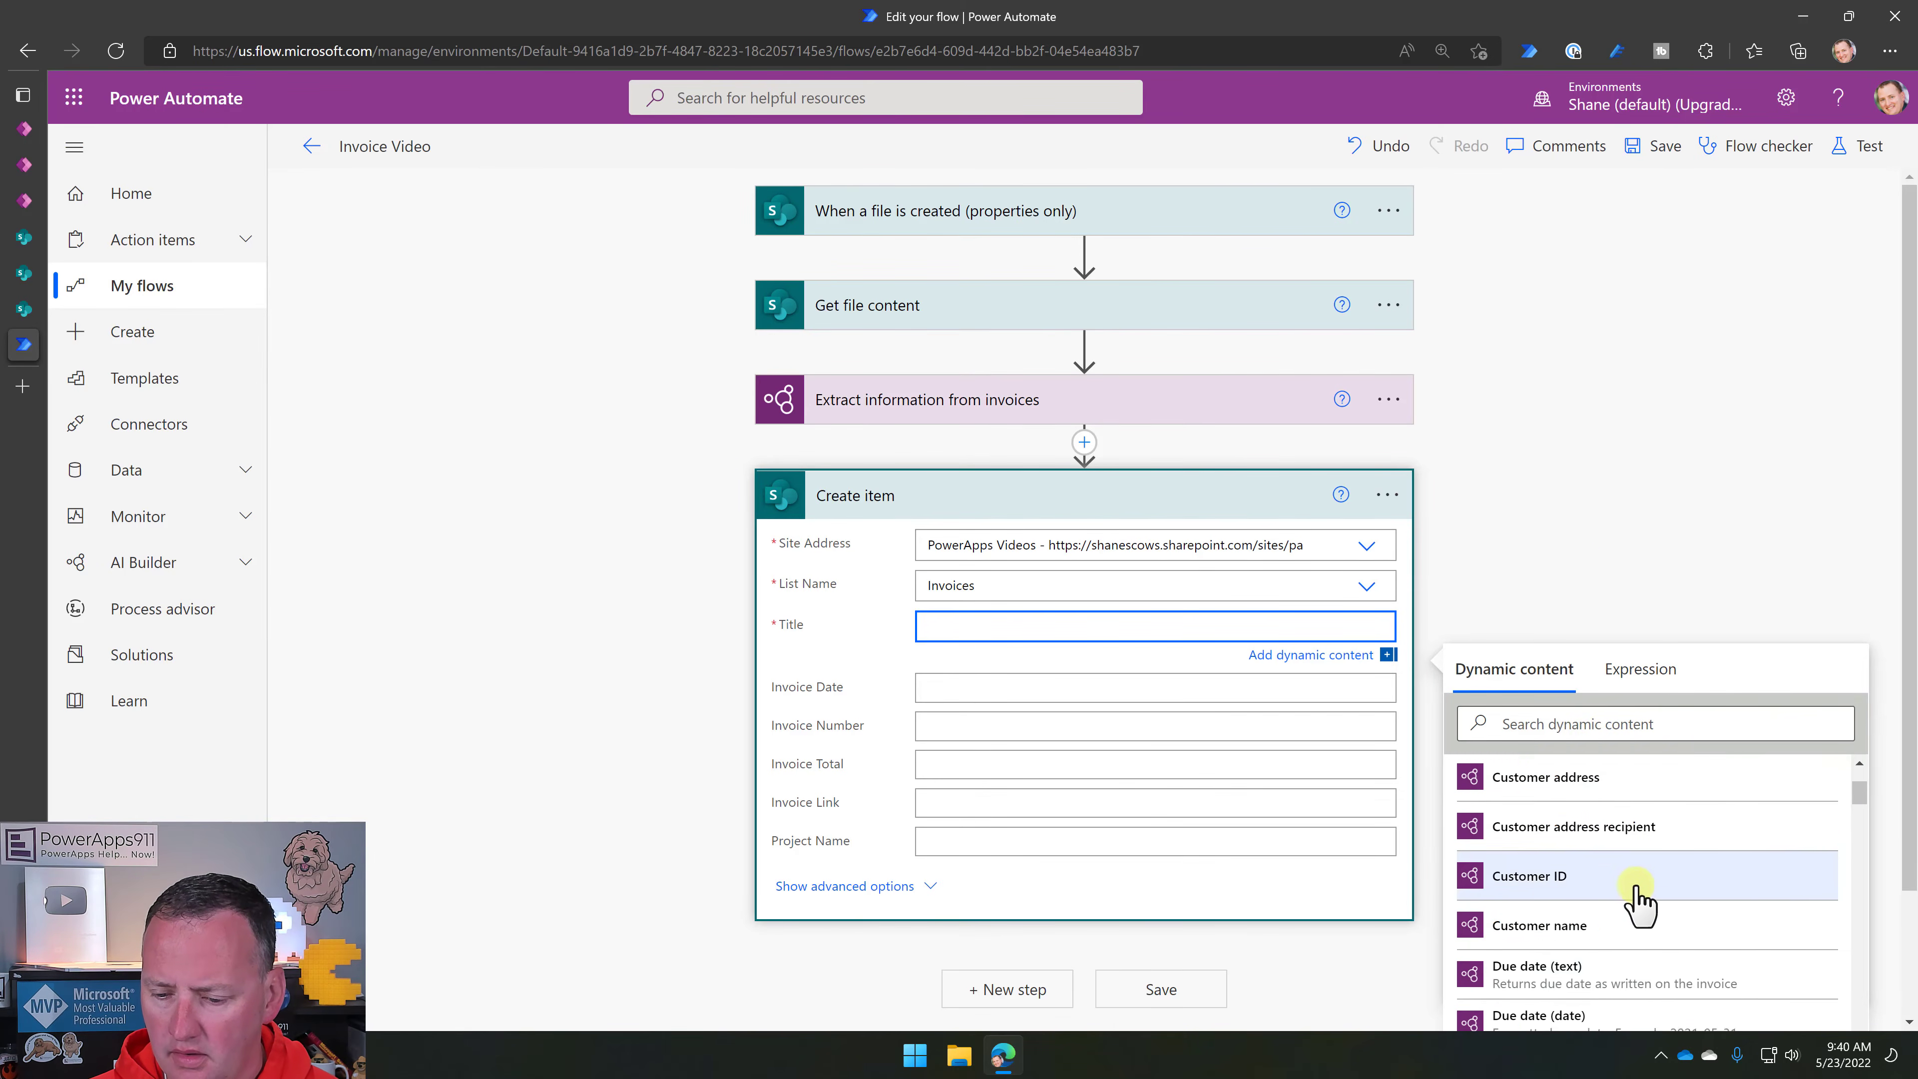
scroll(1595, 838, "down", 3)
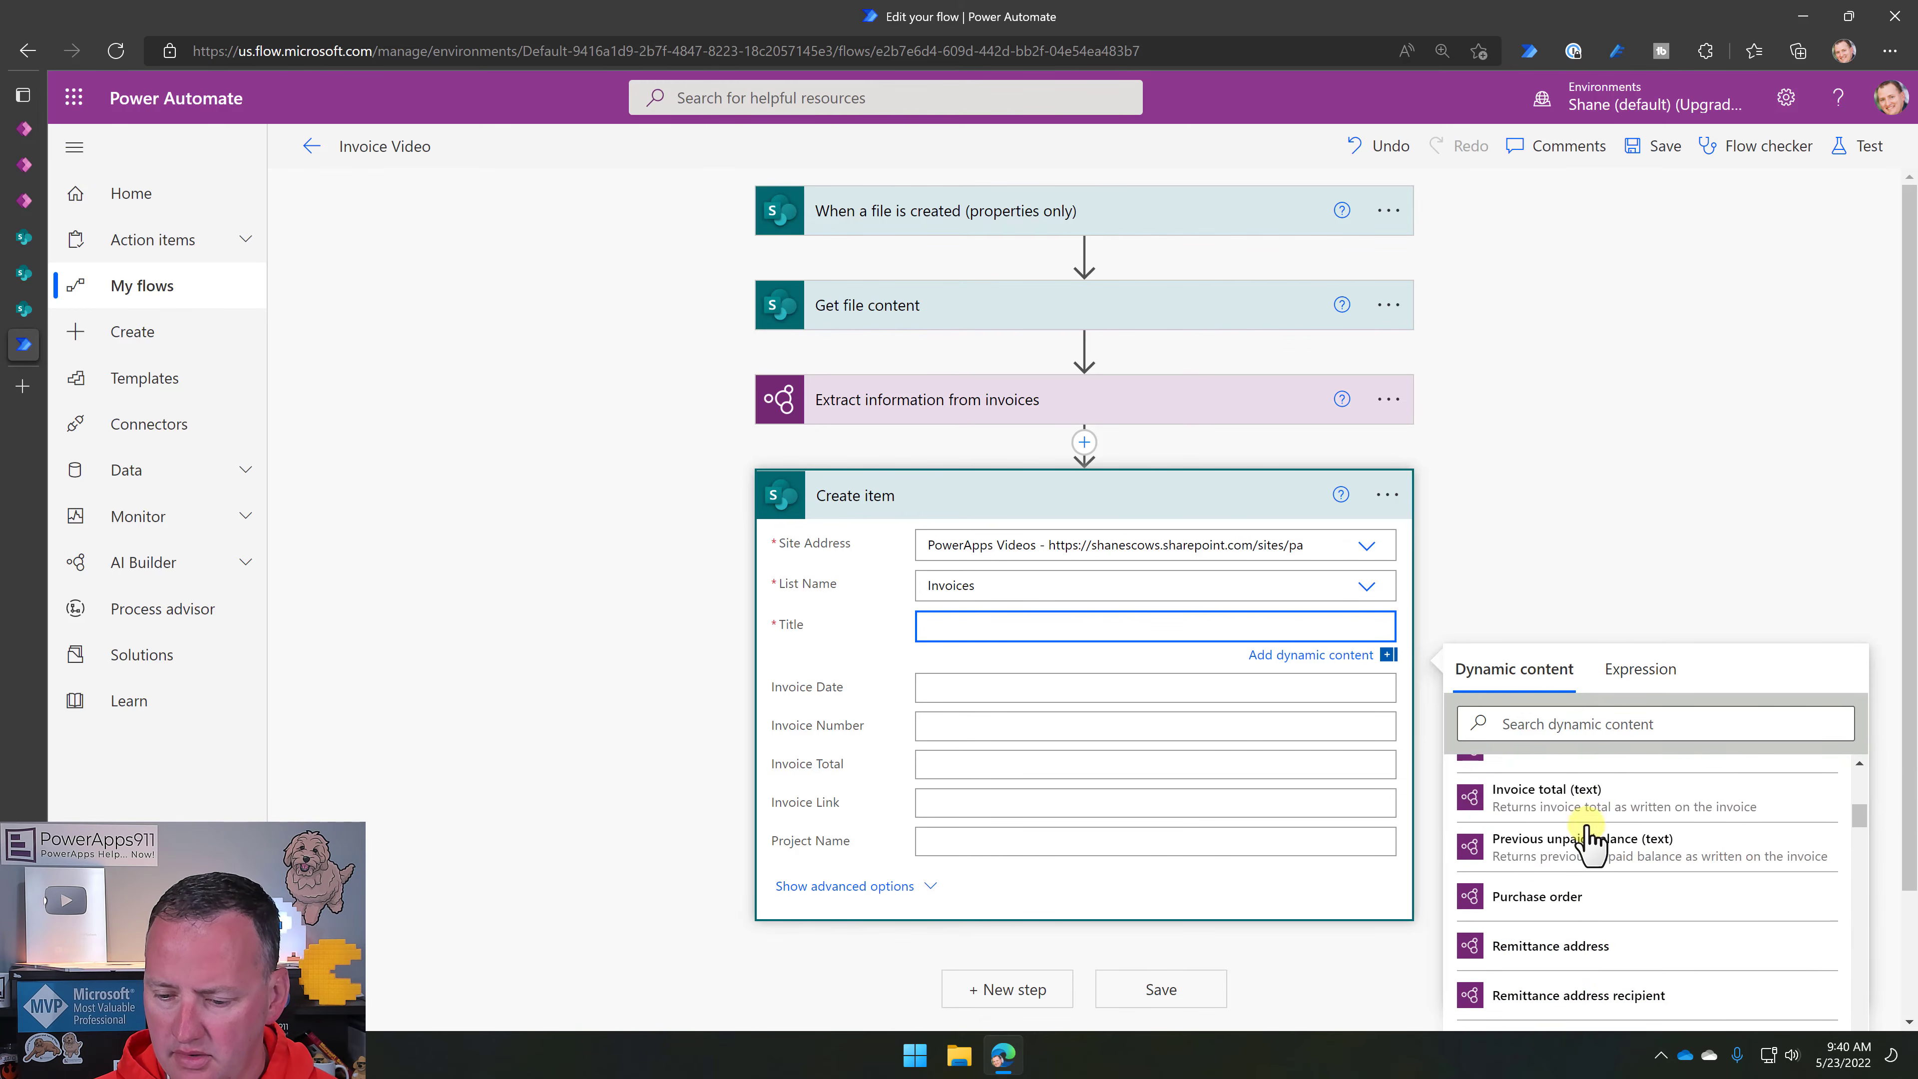
left_click(1564, 718)
type("vend")
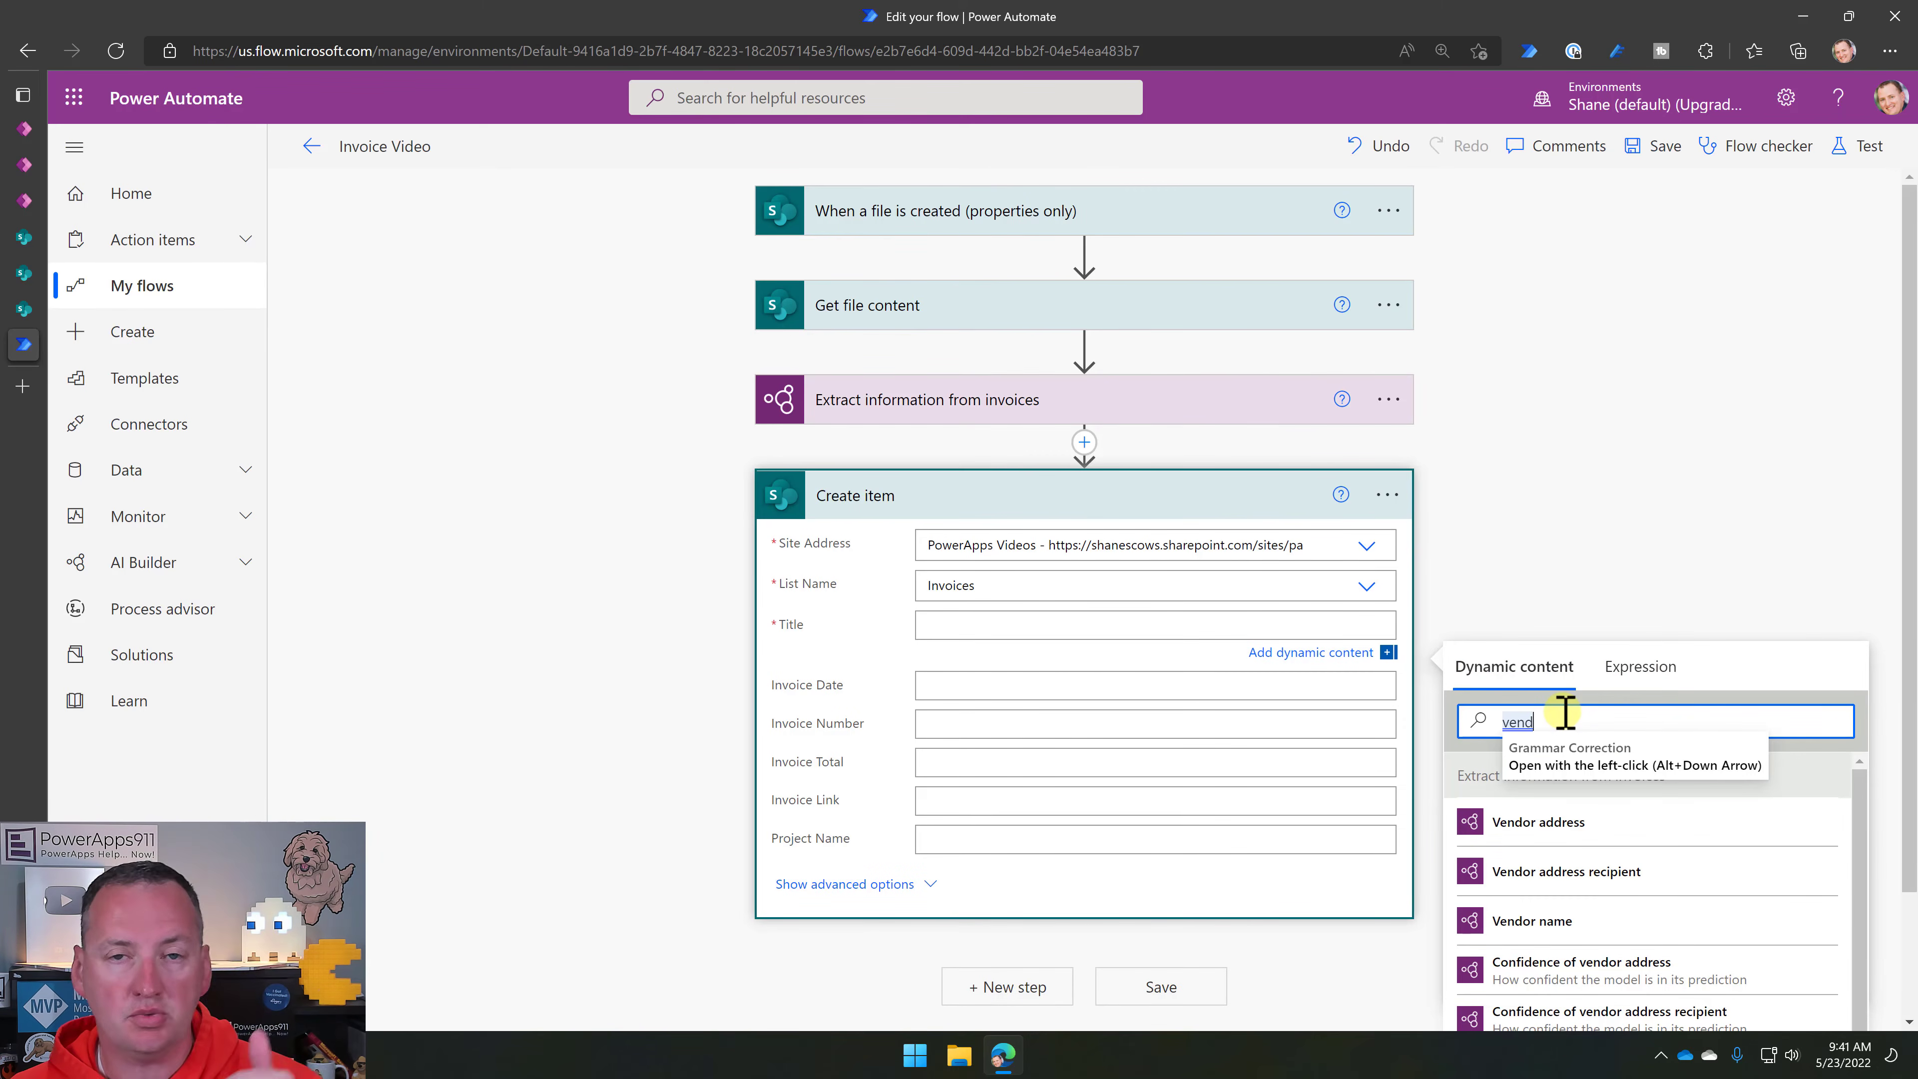
left_click(1567, 920)
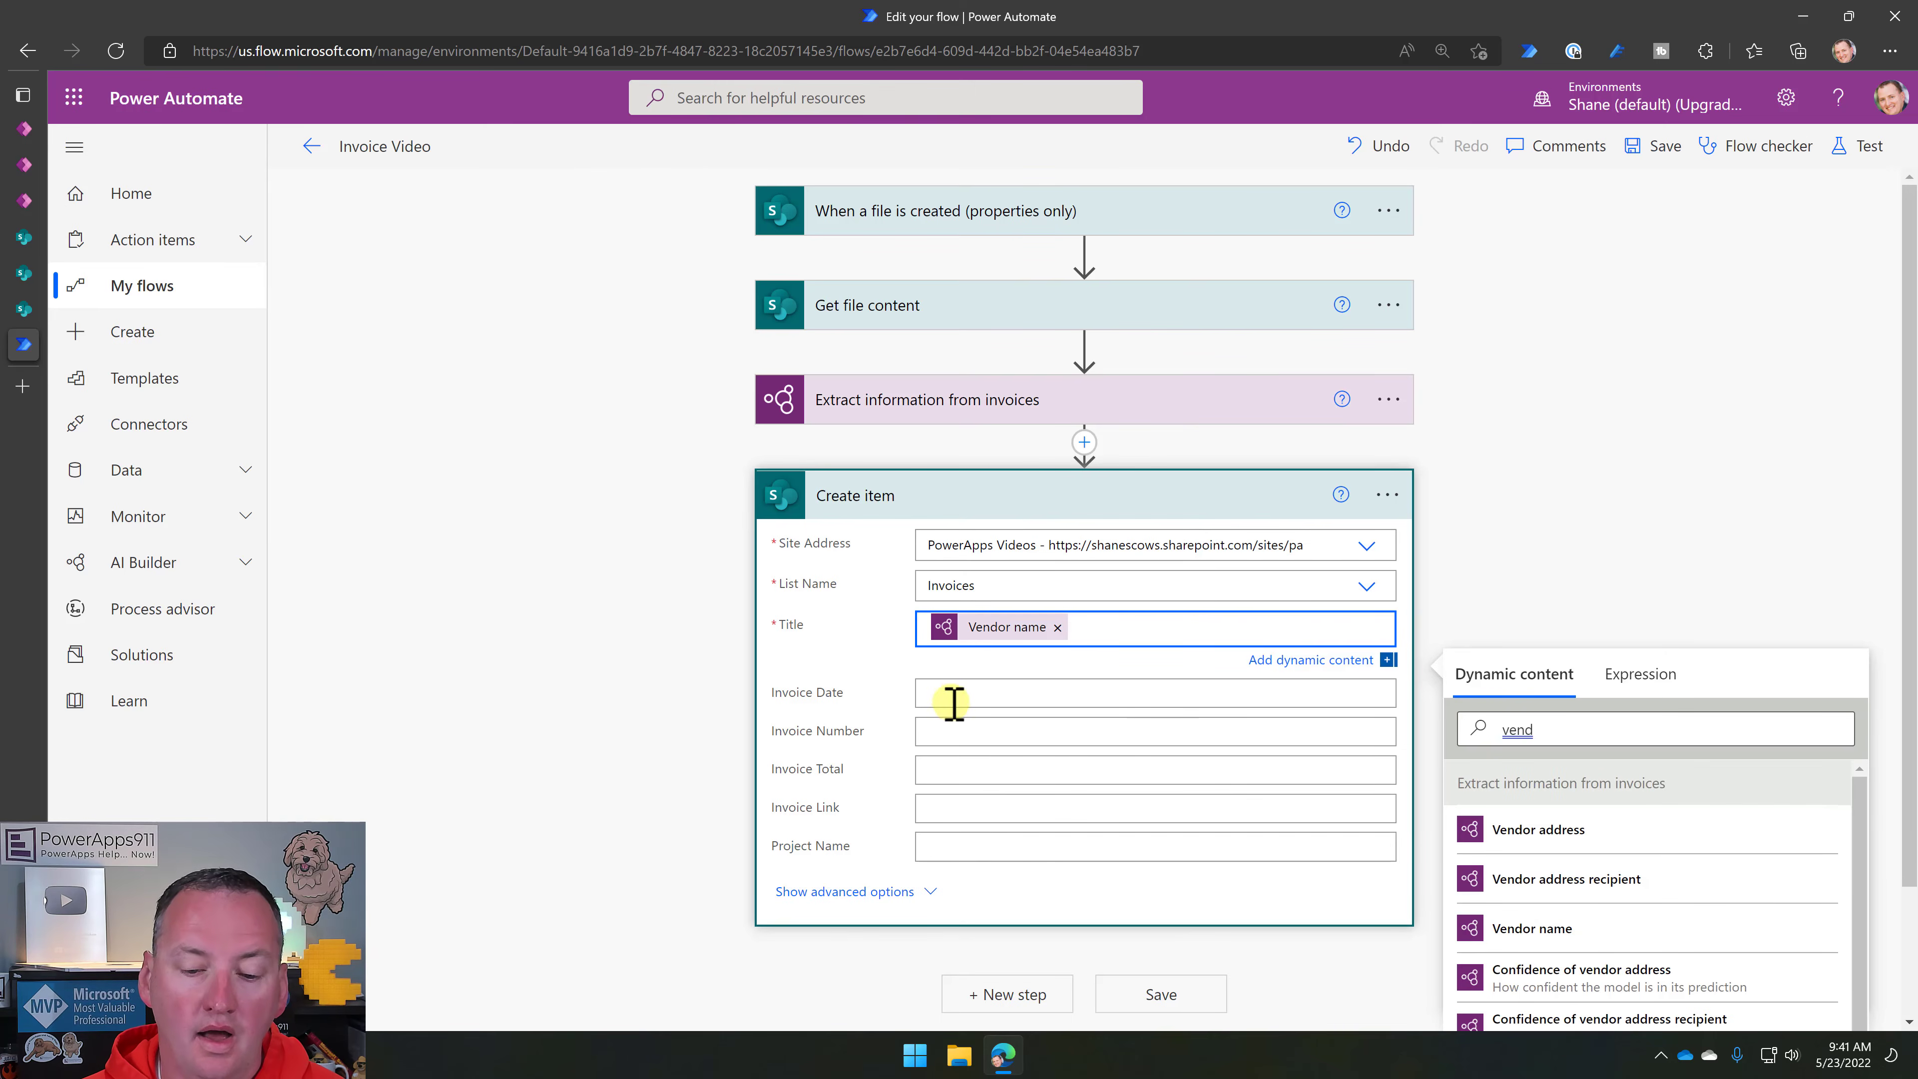
Fill Invoice Date with the extracted Invoice date (date) value.
left_click(968, 693)
scroll(1742, 663, "down", 3)
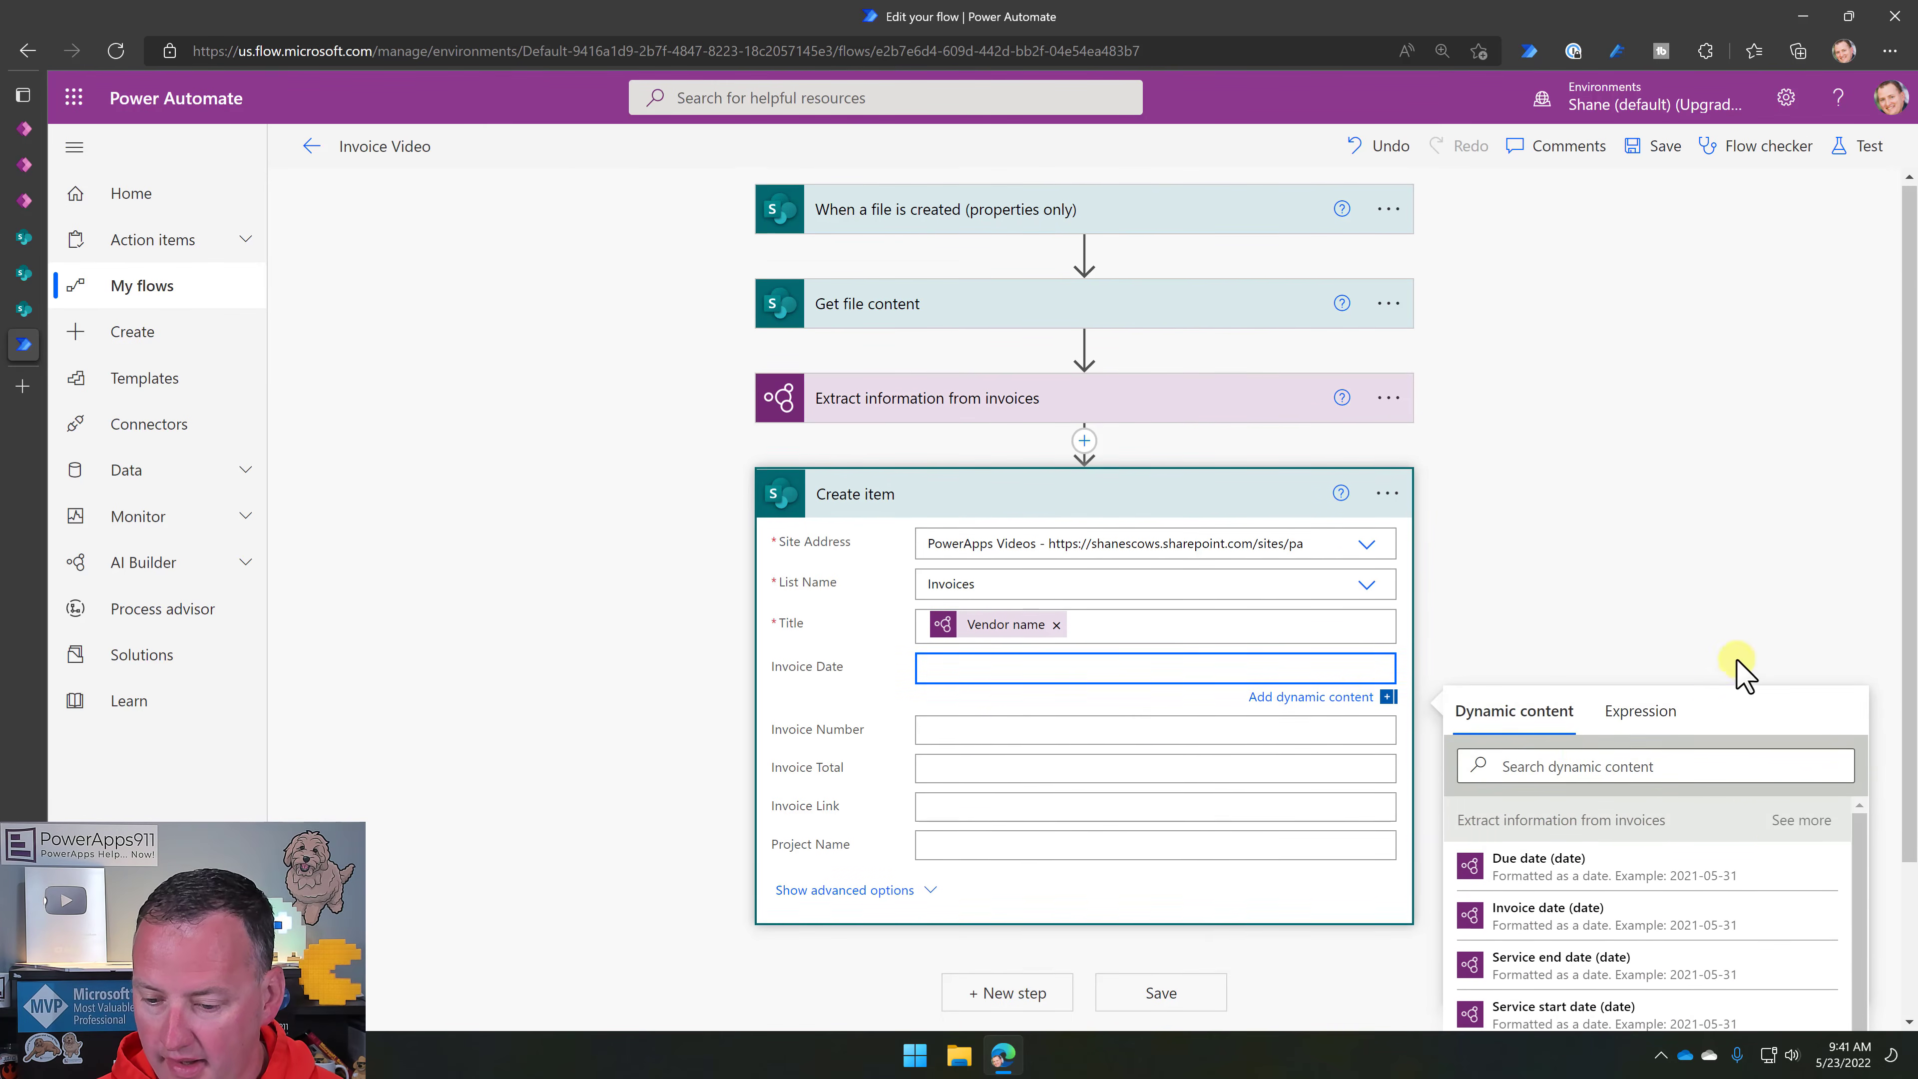
left_click(1620, 727)
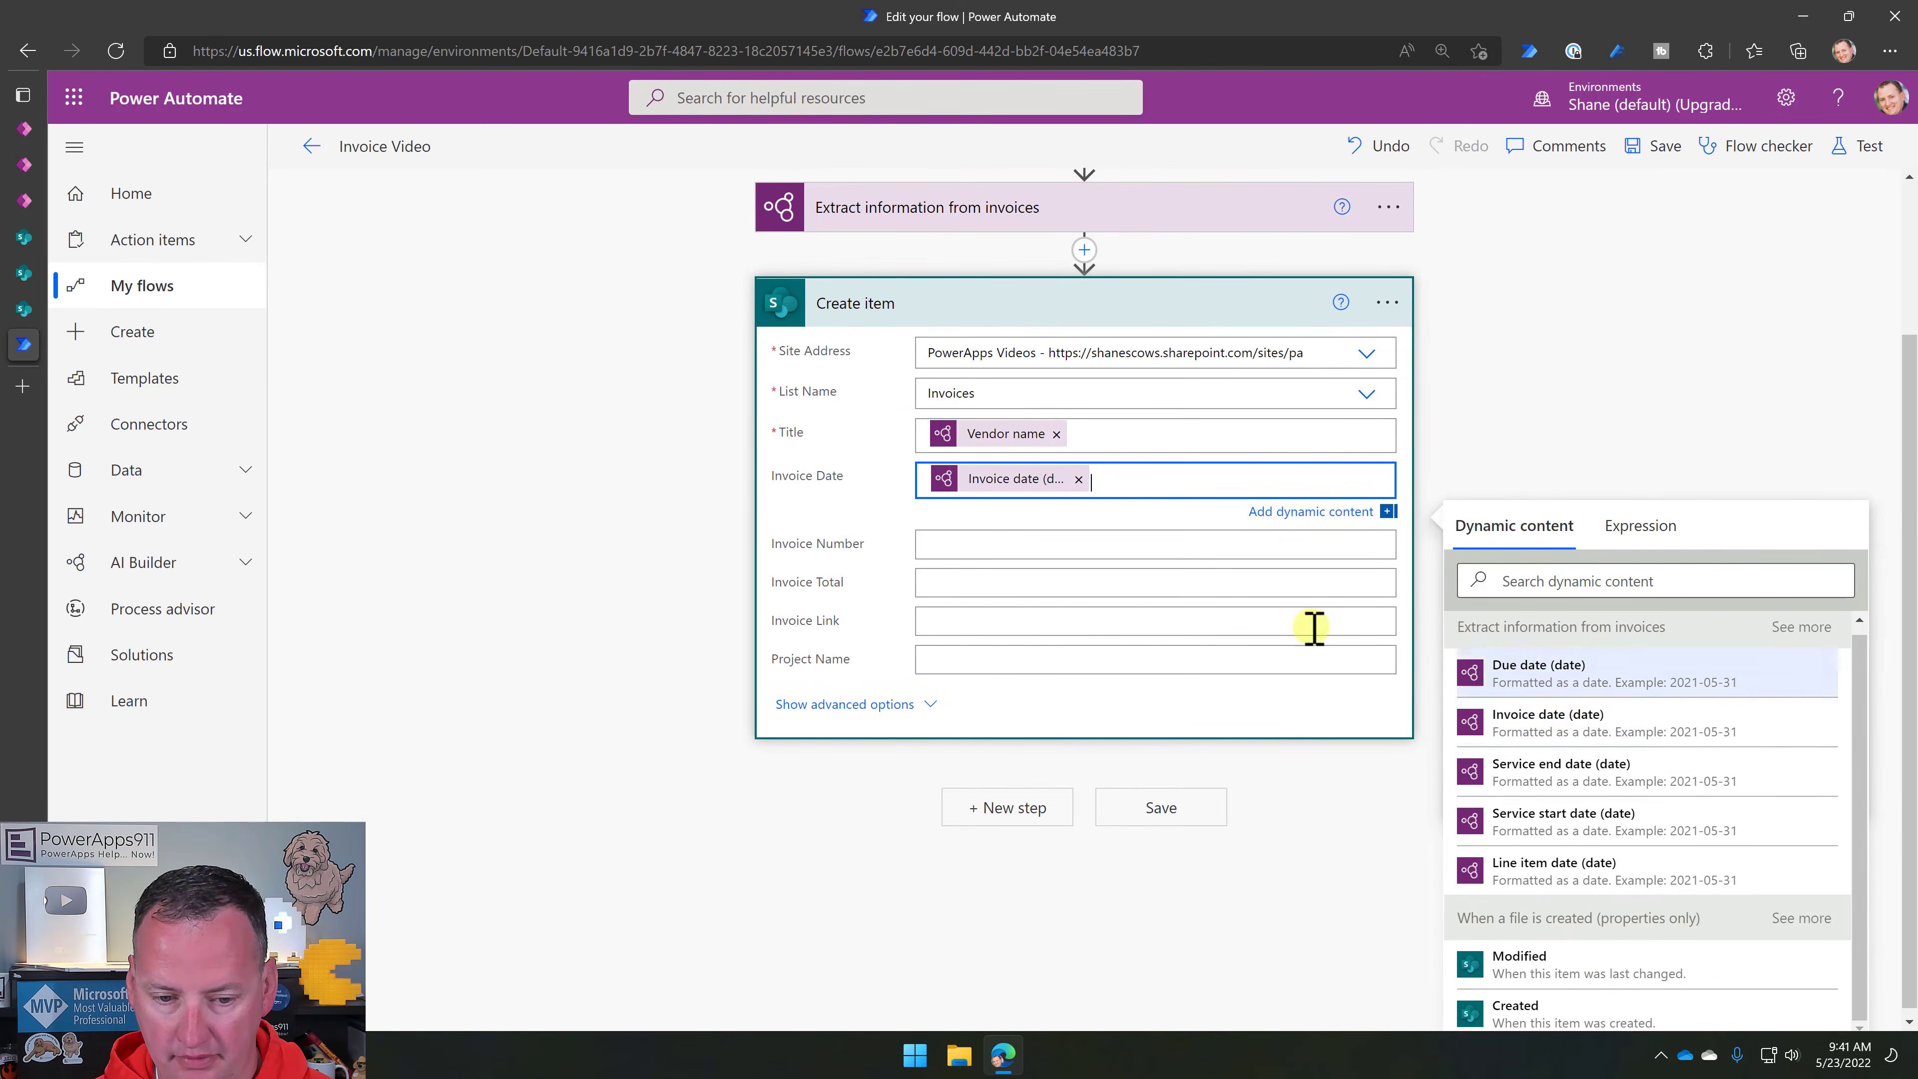
Find the extracted Invoice ID among the dynamic content and use it for Invoice Number.
left_click(1149, 537)
scroll(1608, 759, "down", 1)
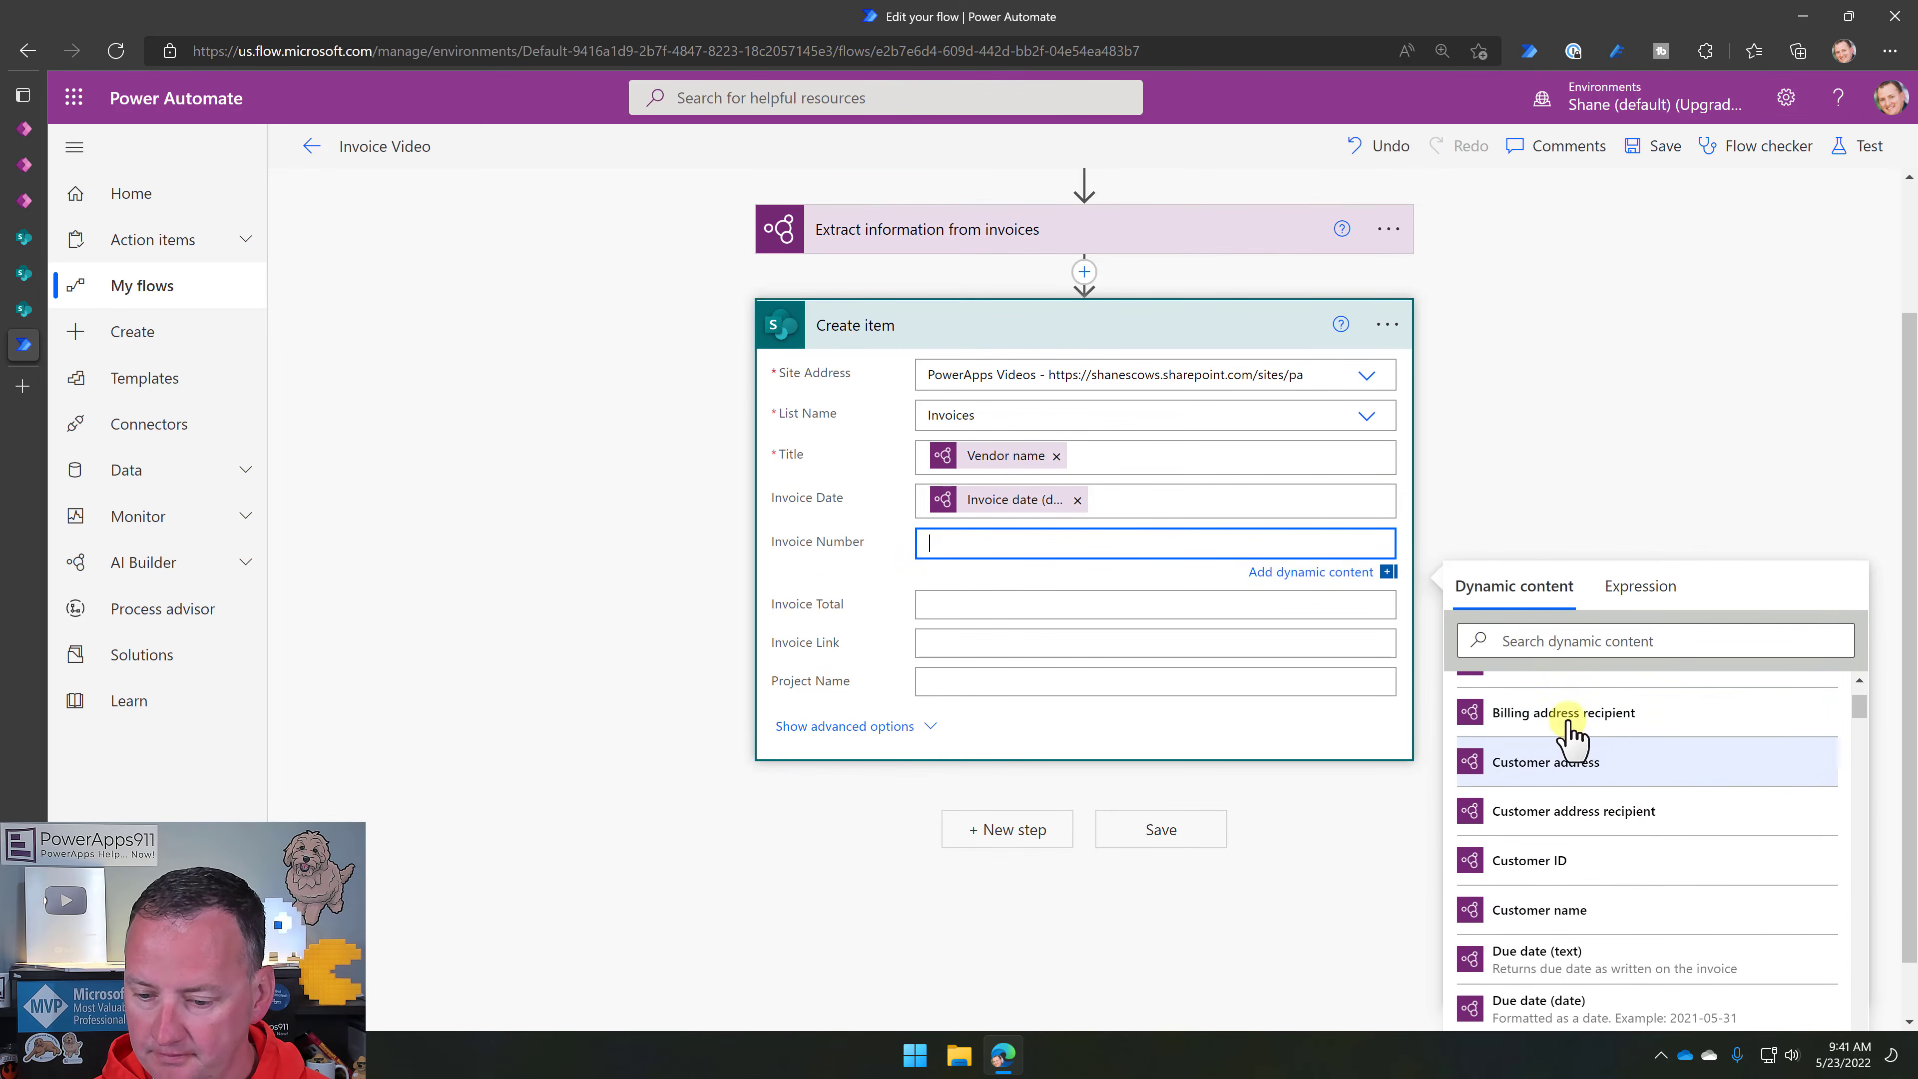
left_click(1563, 635)
type("number")
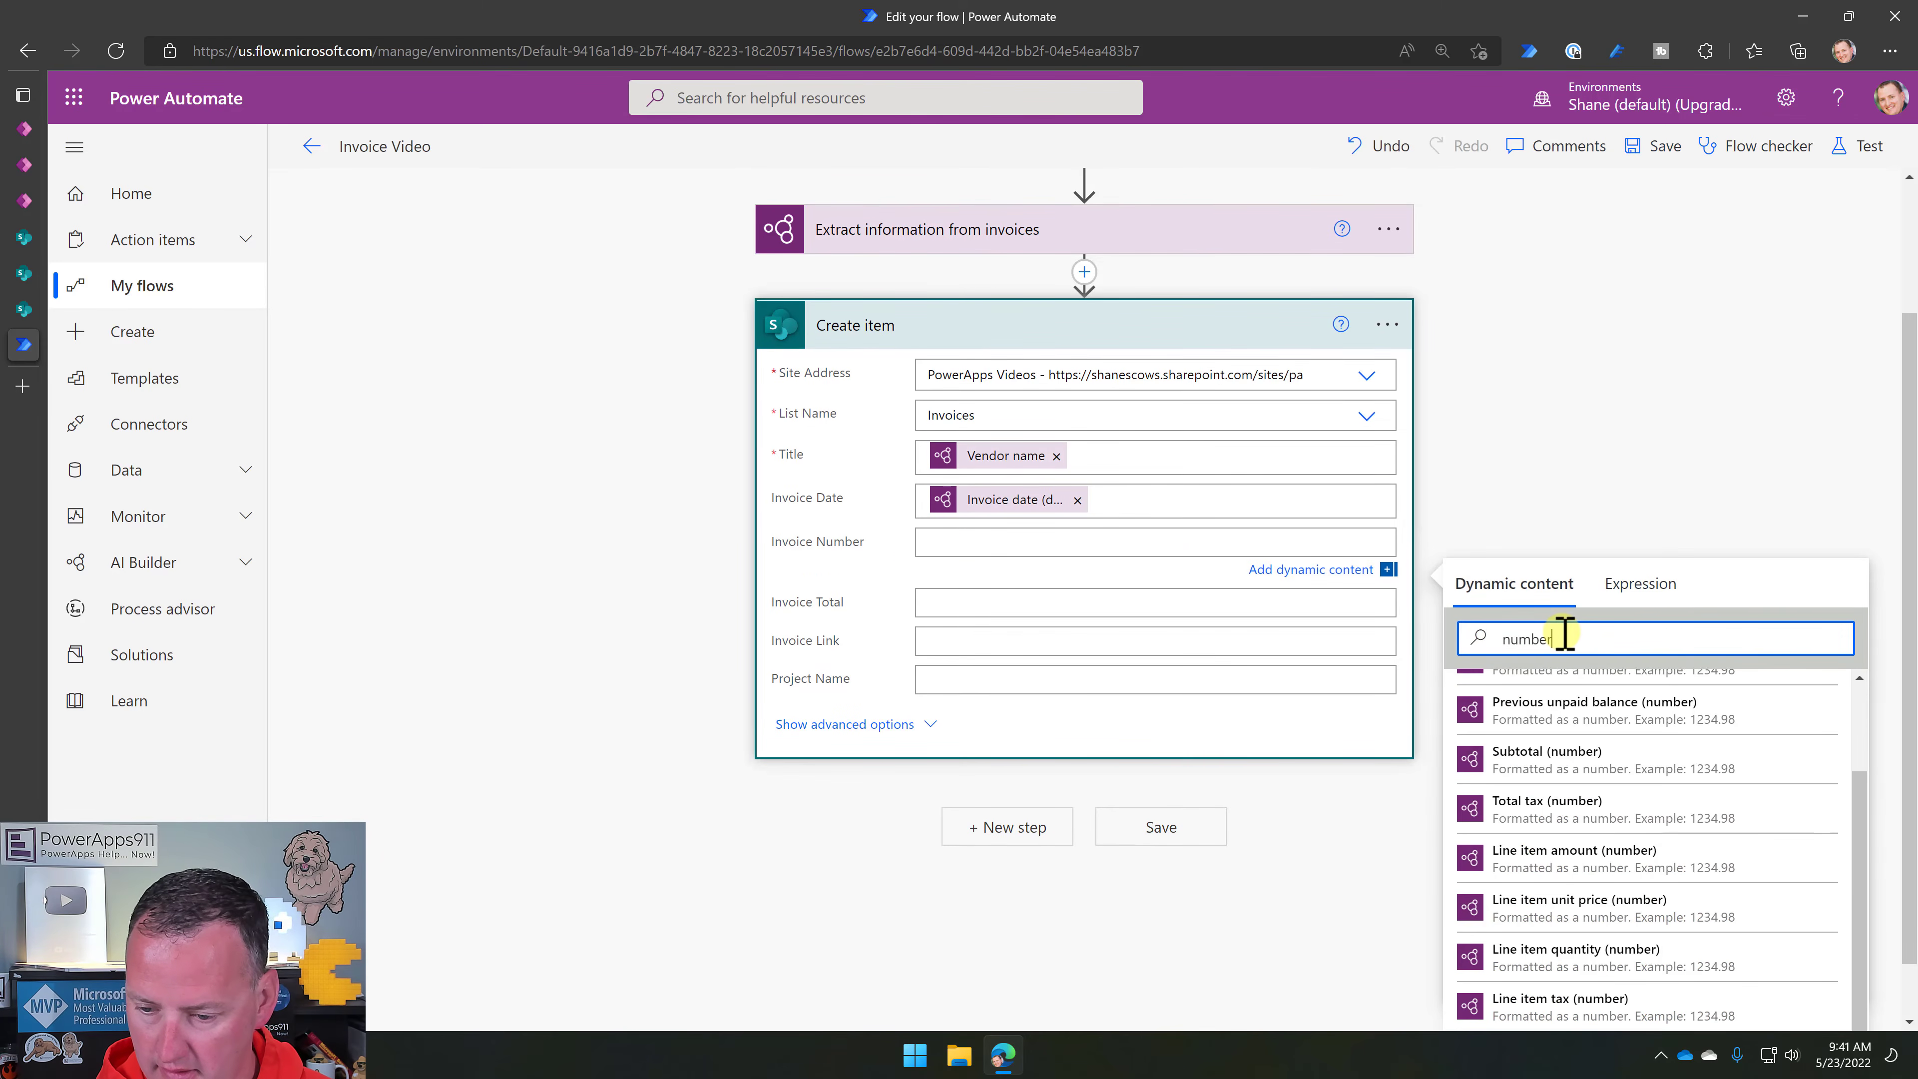
scroll(1695, 827, "up", 1)
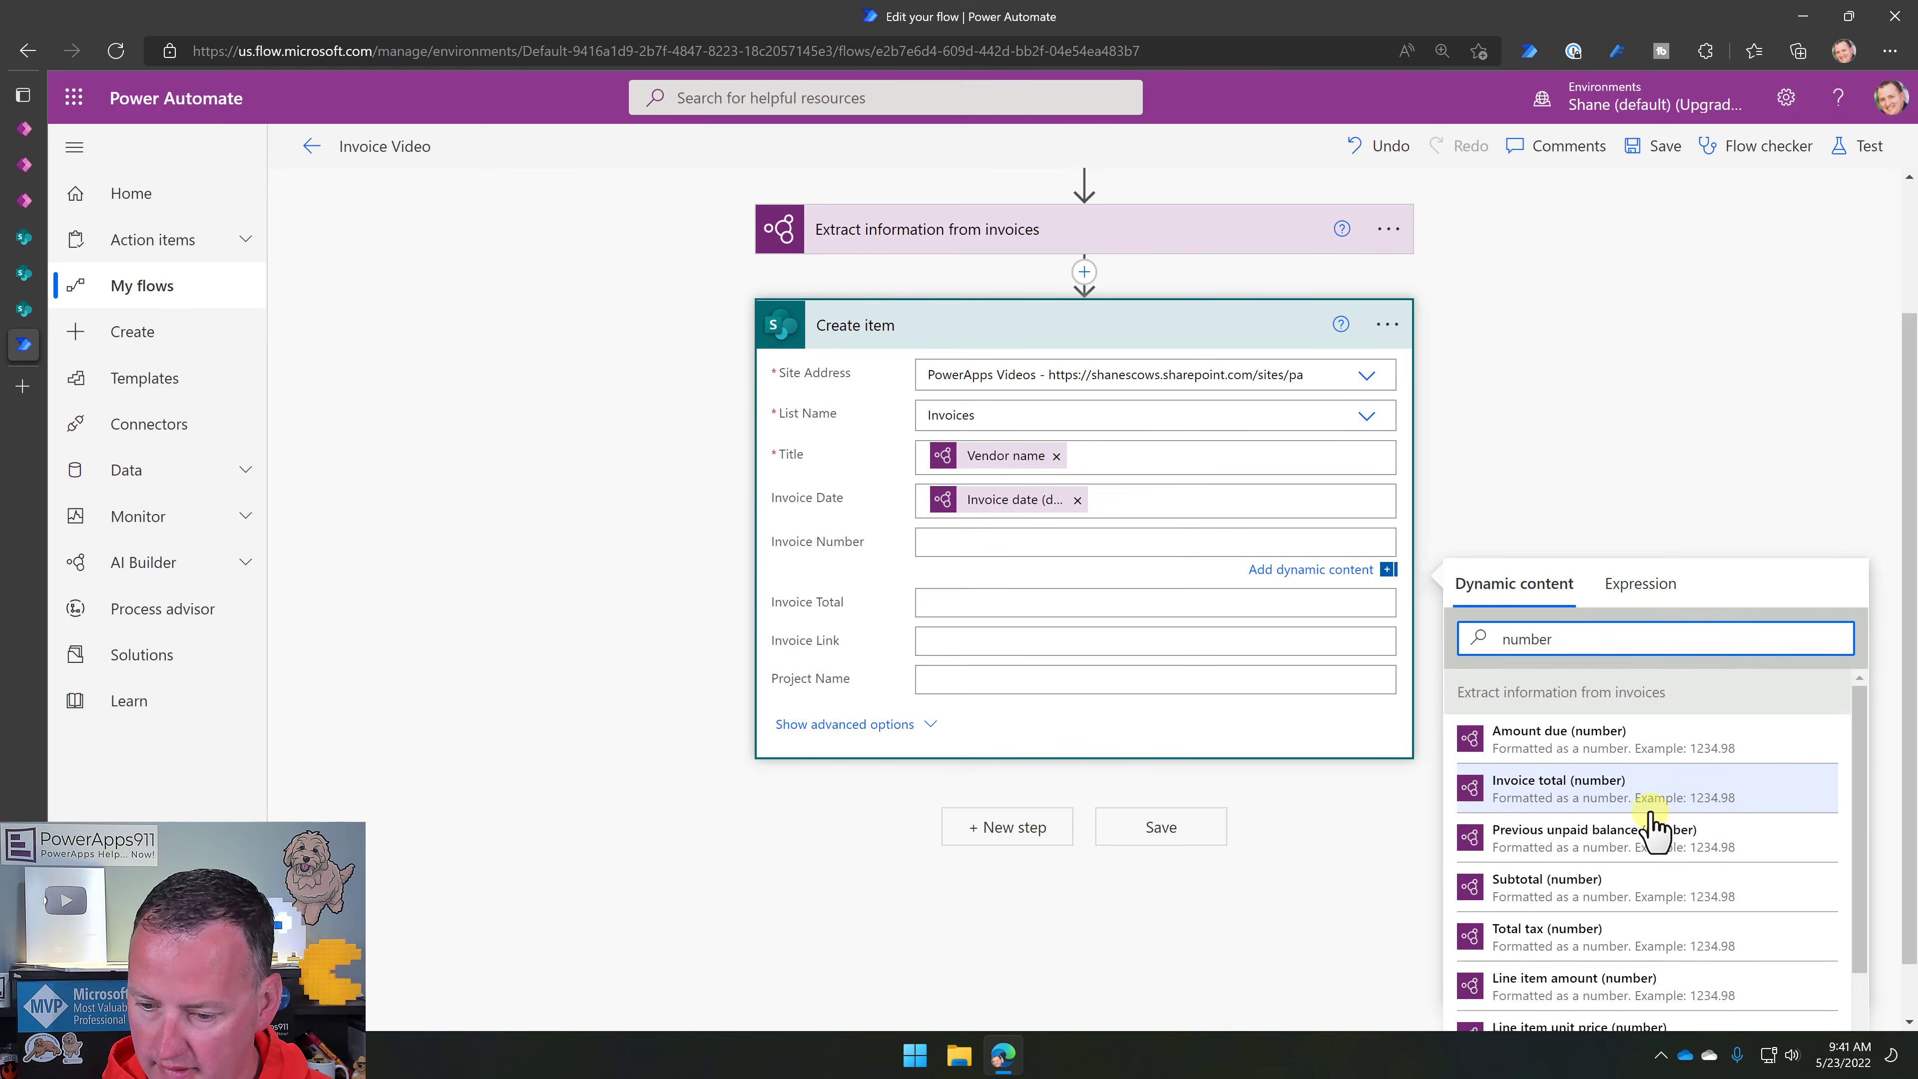
scroll(1579, 808, "down", 1)
scroll(1541, 826, "up", 2)
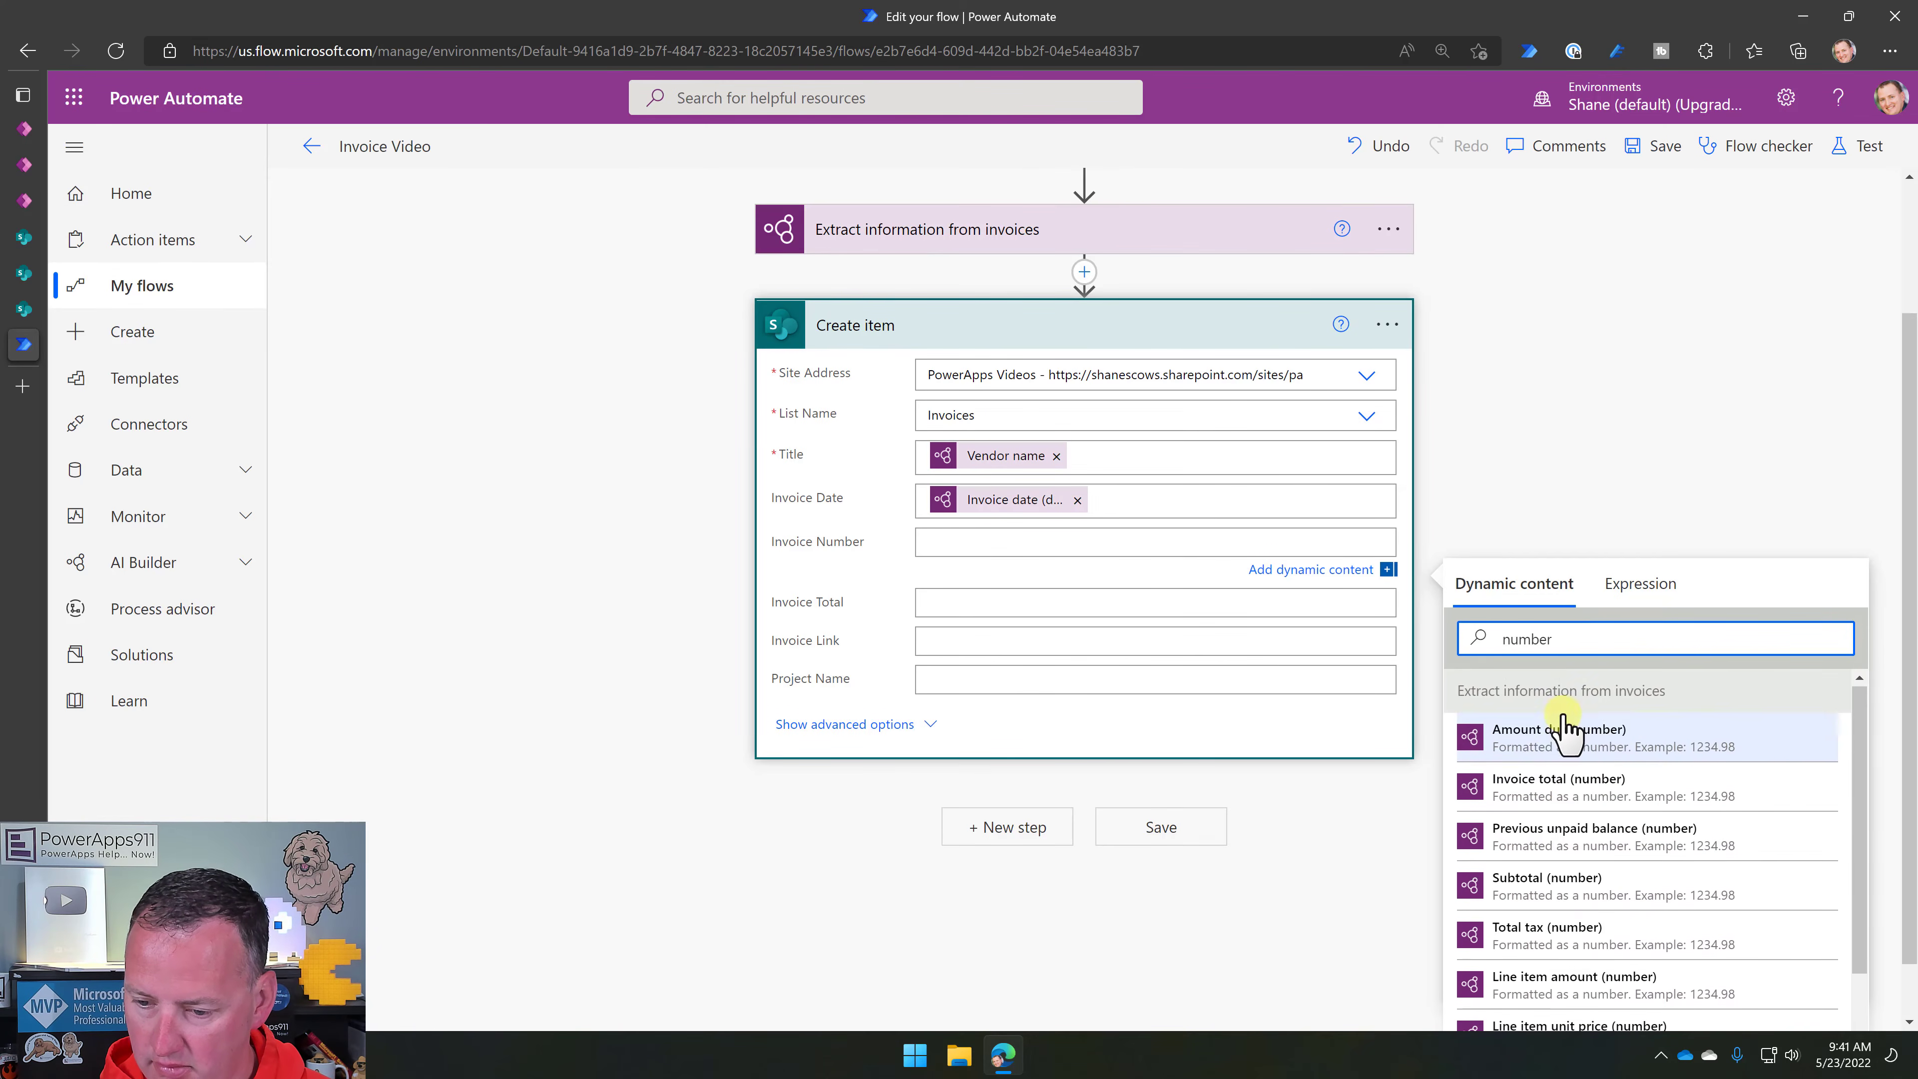
double_click(1579, 636)
type("invoice")
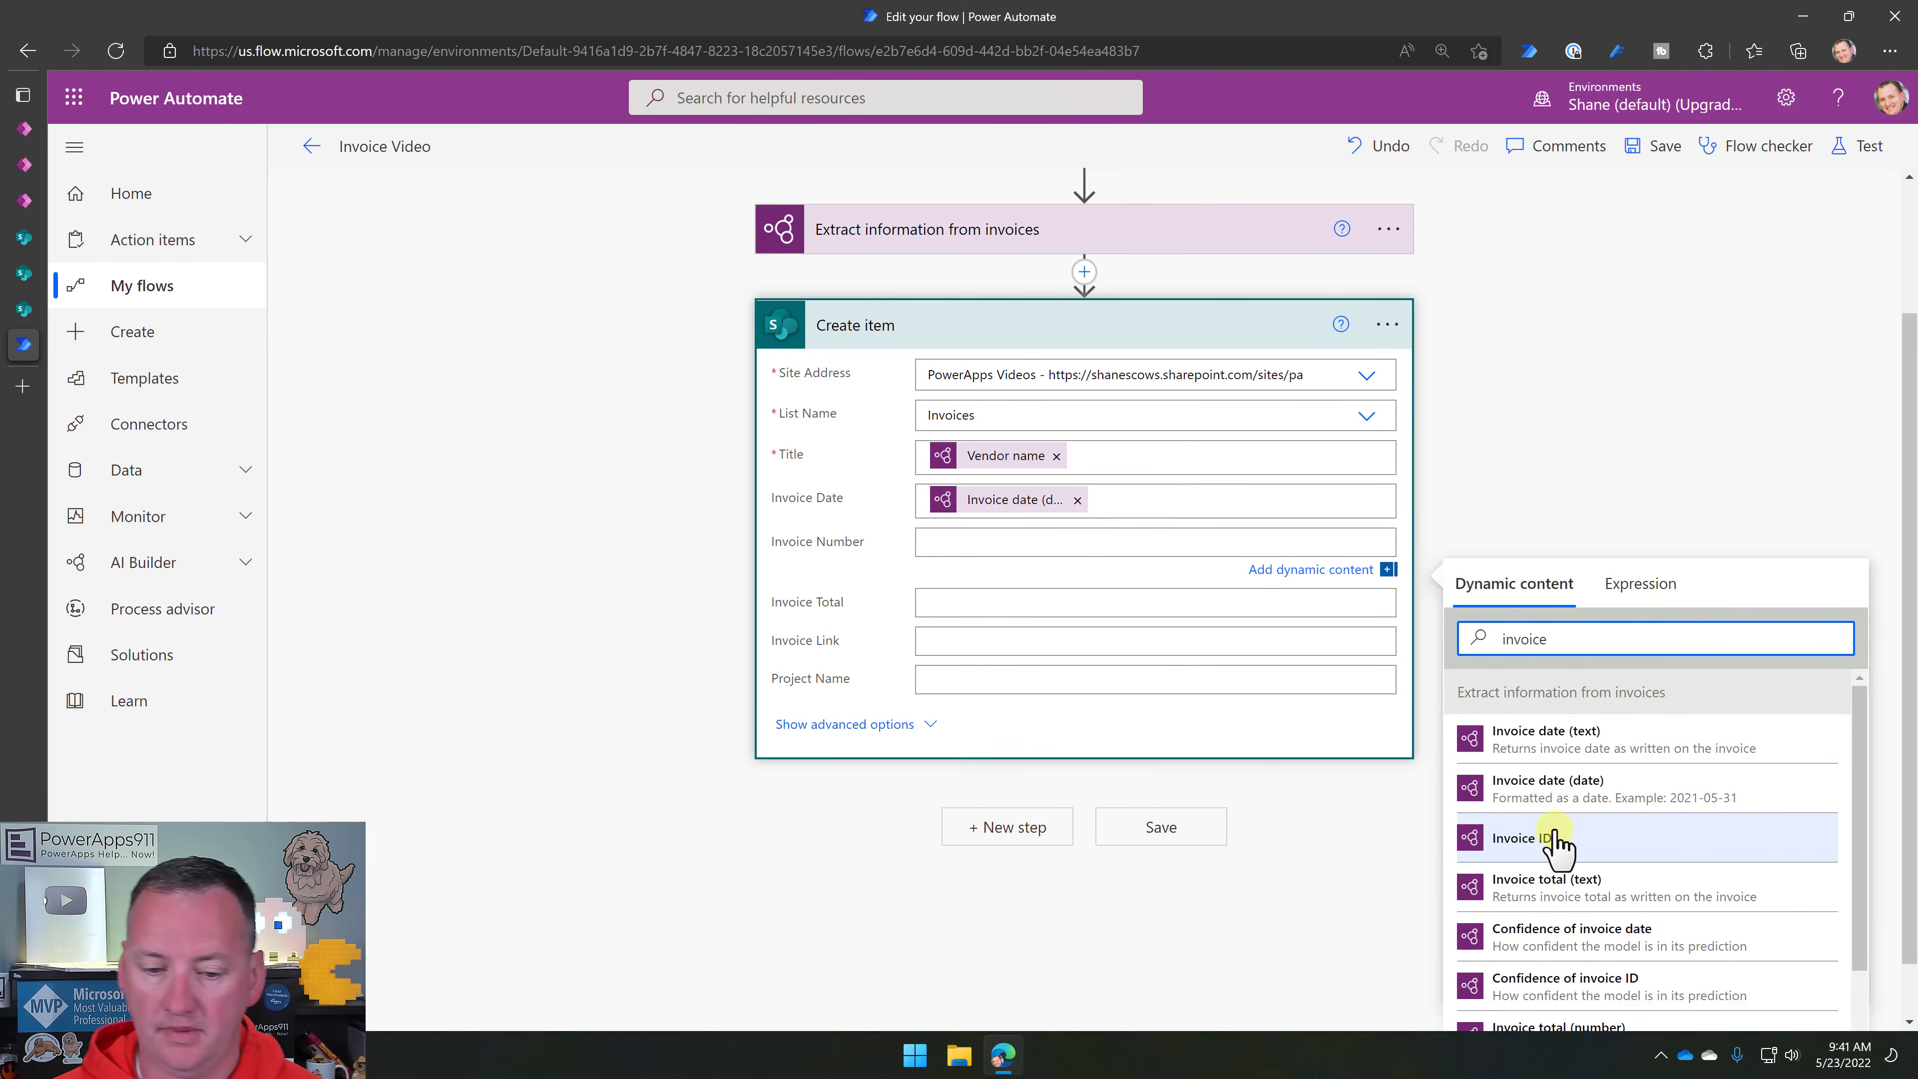
left_click(1555, 842)
Fill Invoice Total with the extracted Invoice total (number) value.
left_click(1250, 610)
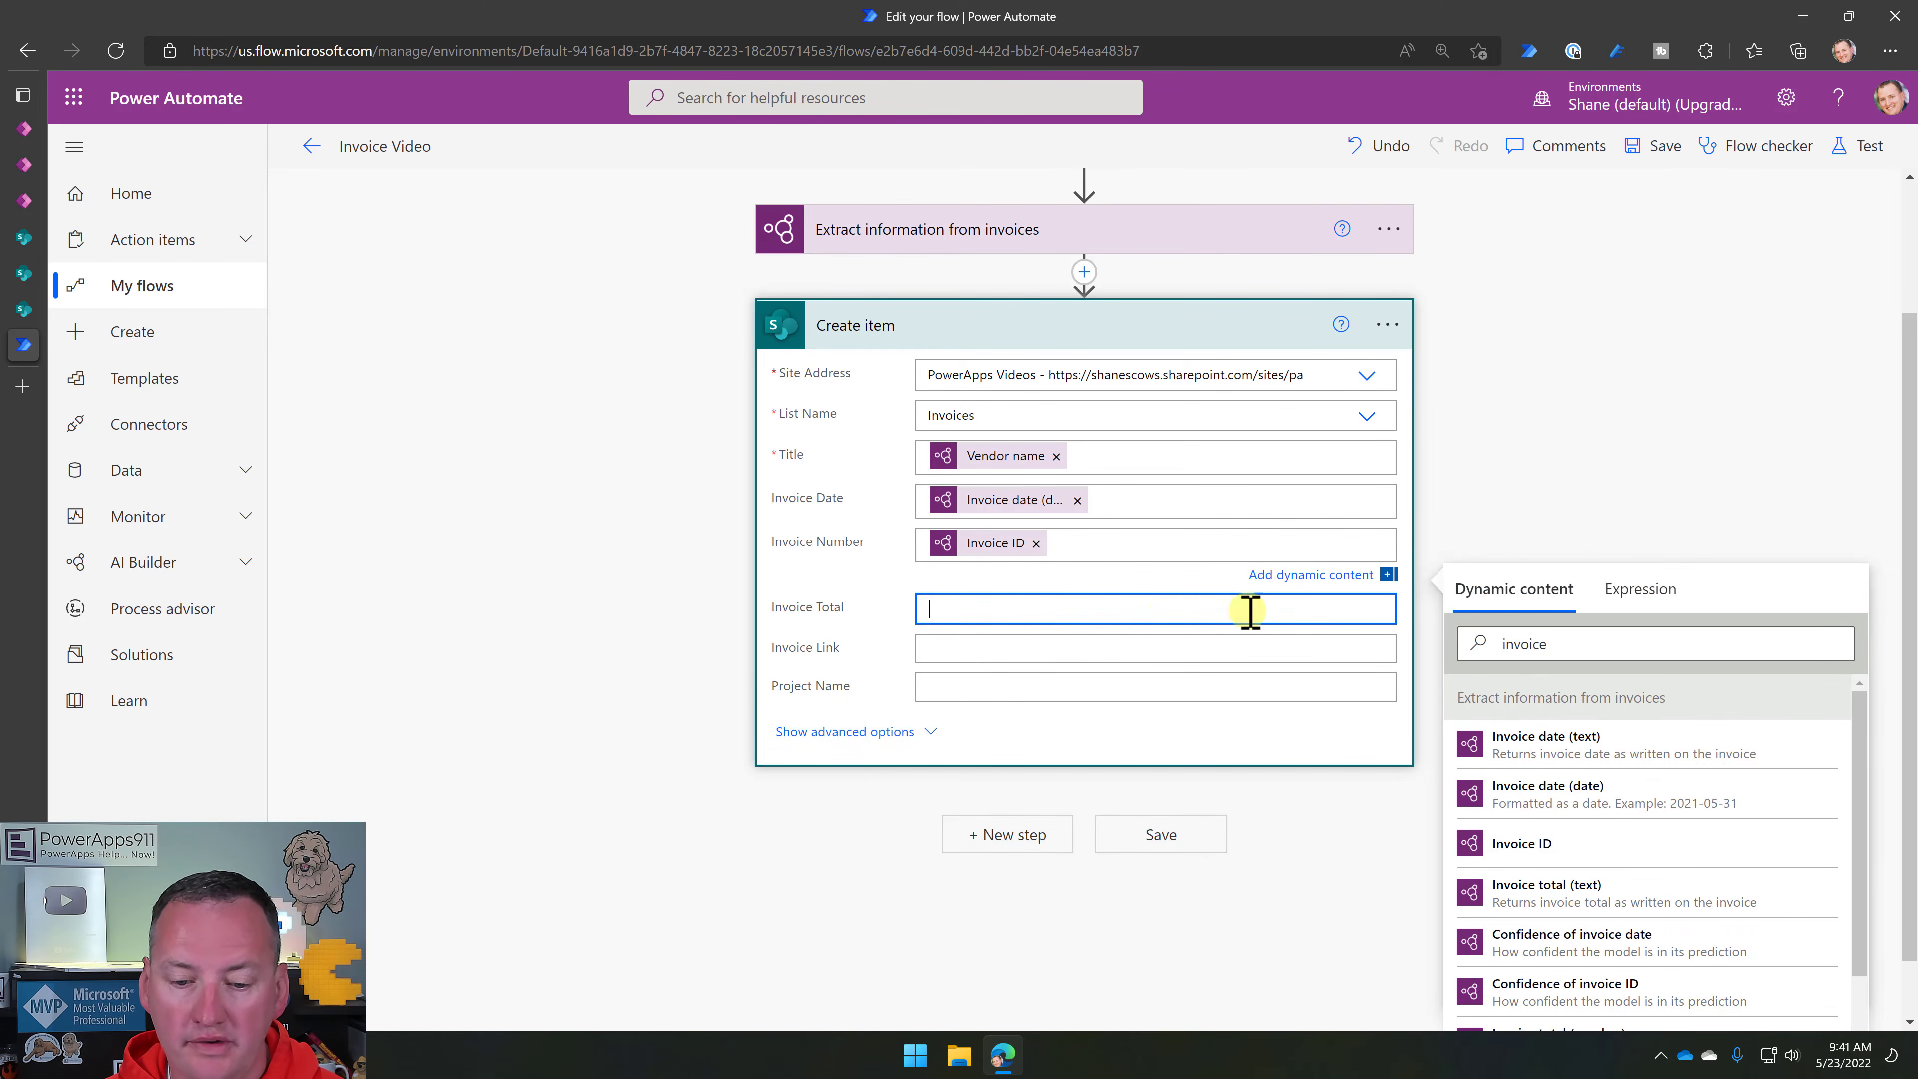
left_click(1540, 707)
type("total")
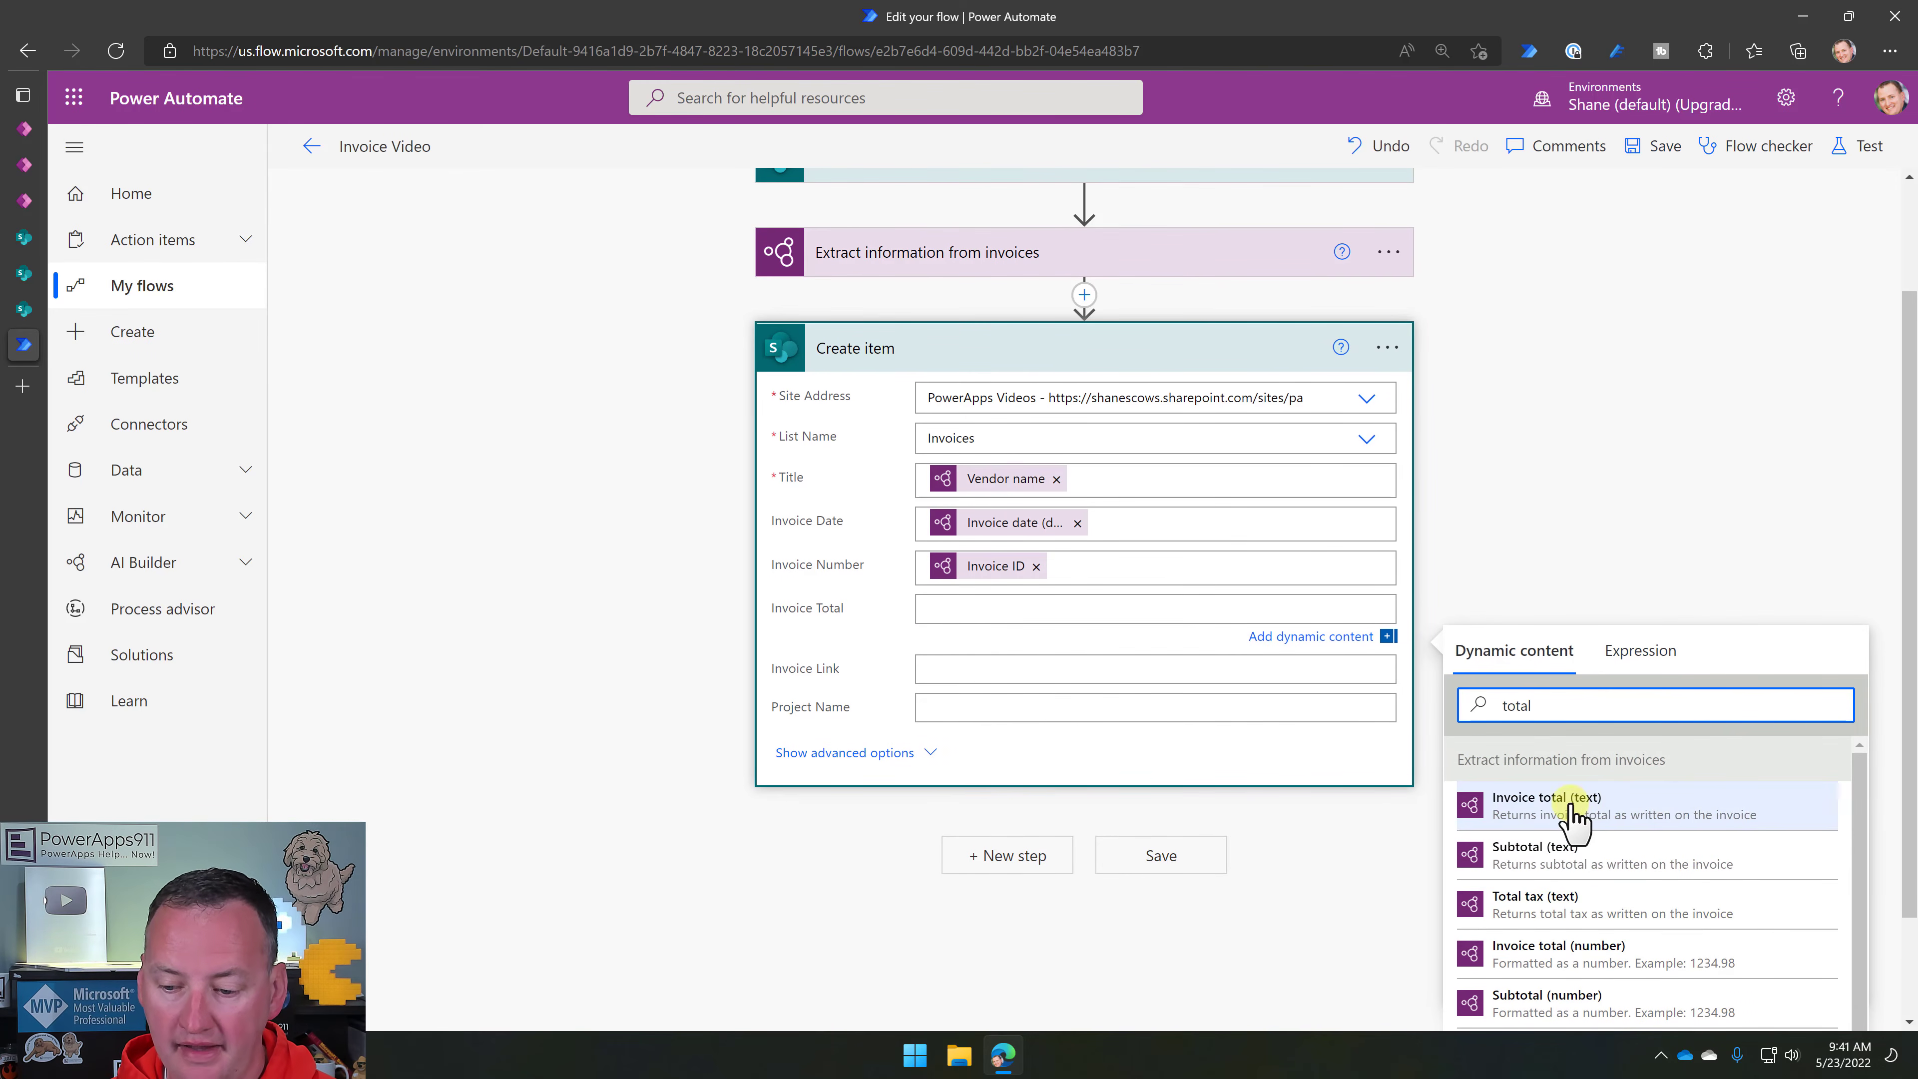
left_click(1579, 954)
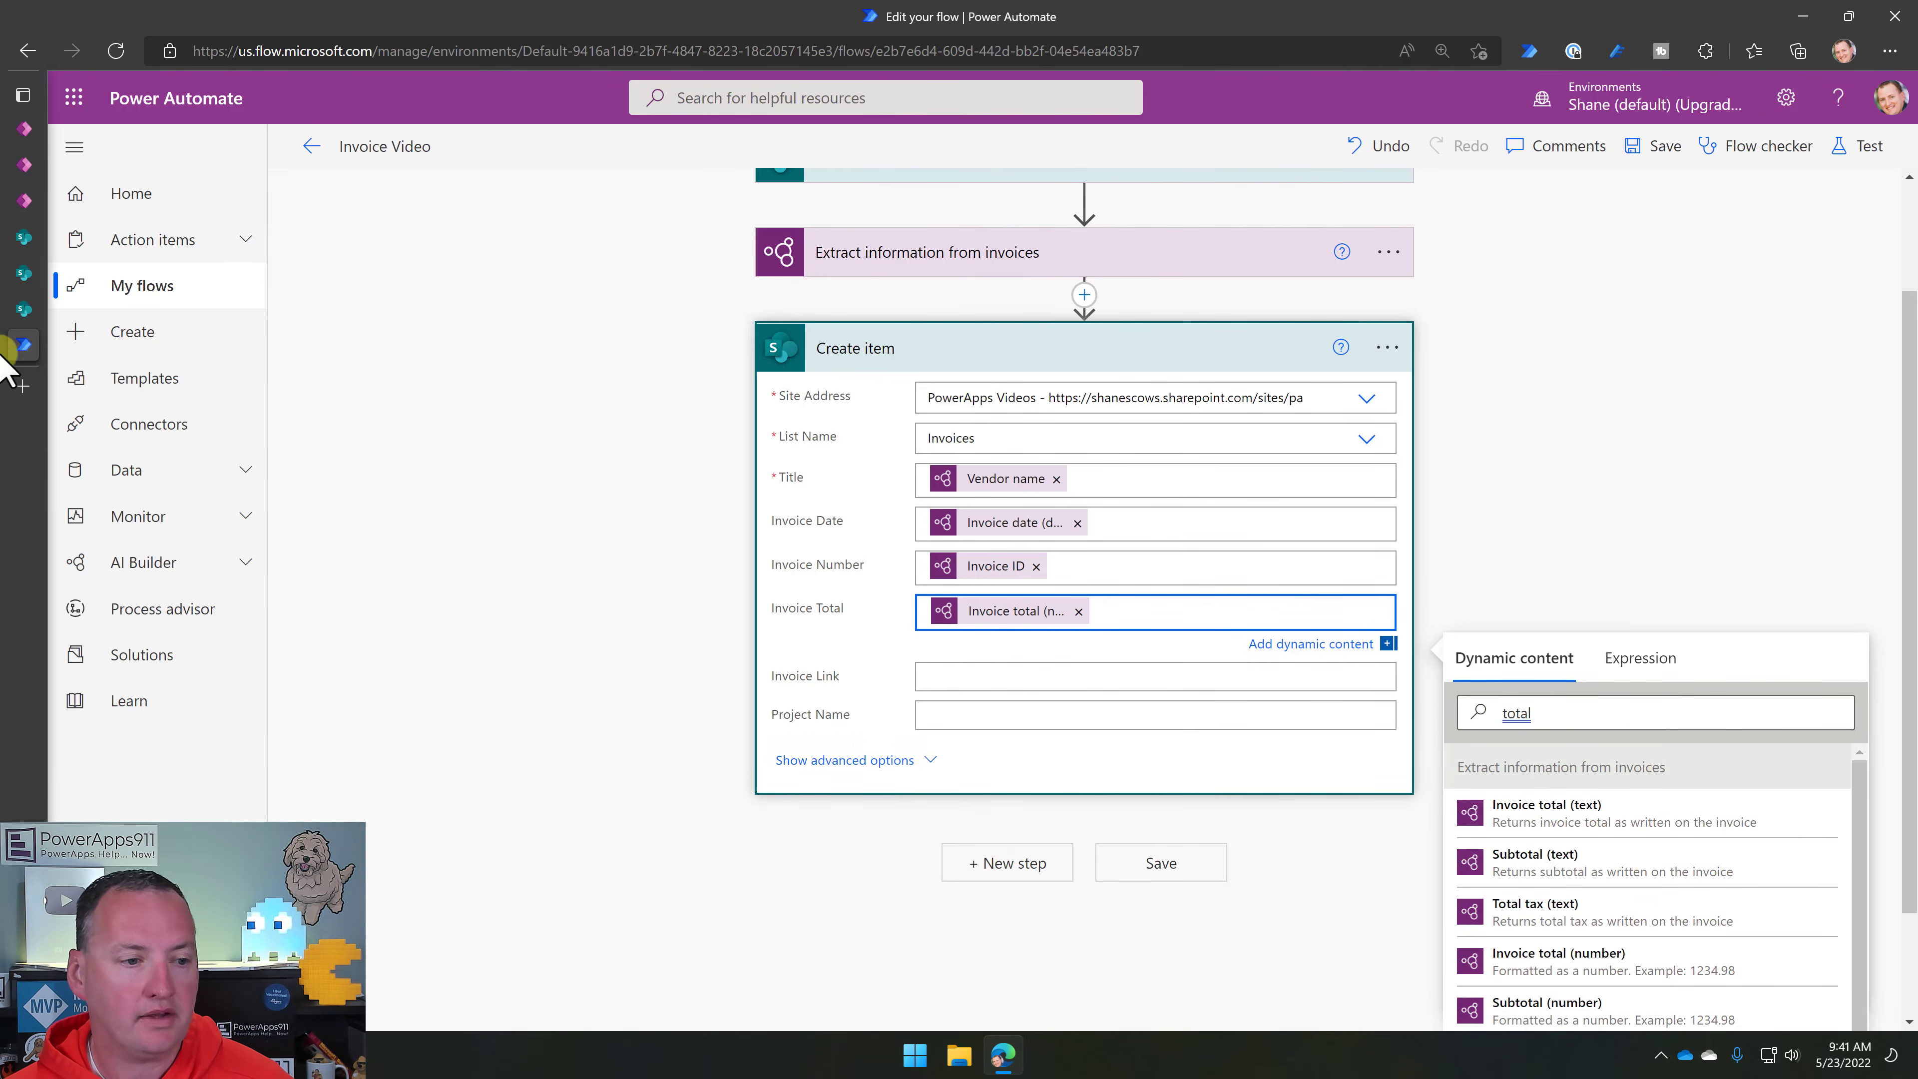
Switch to SharePoint and reopen the Invoices list to check the URLs in its Invoice Link column.
mouse_move(19, 295)
left_click(72, 239)
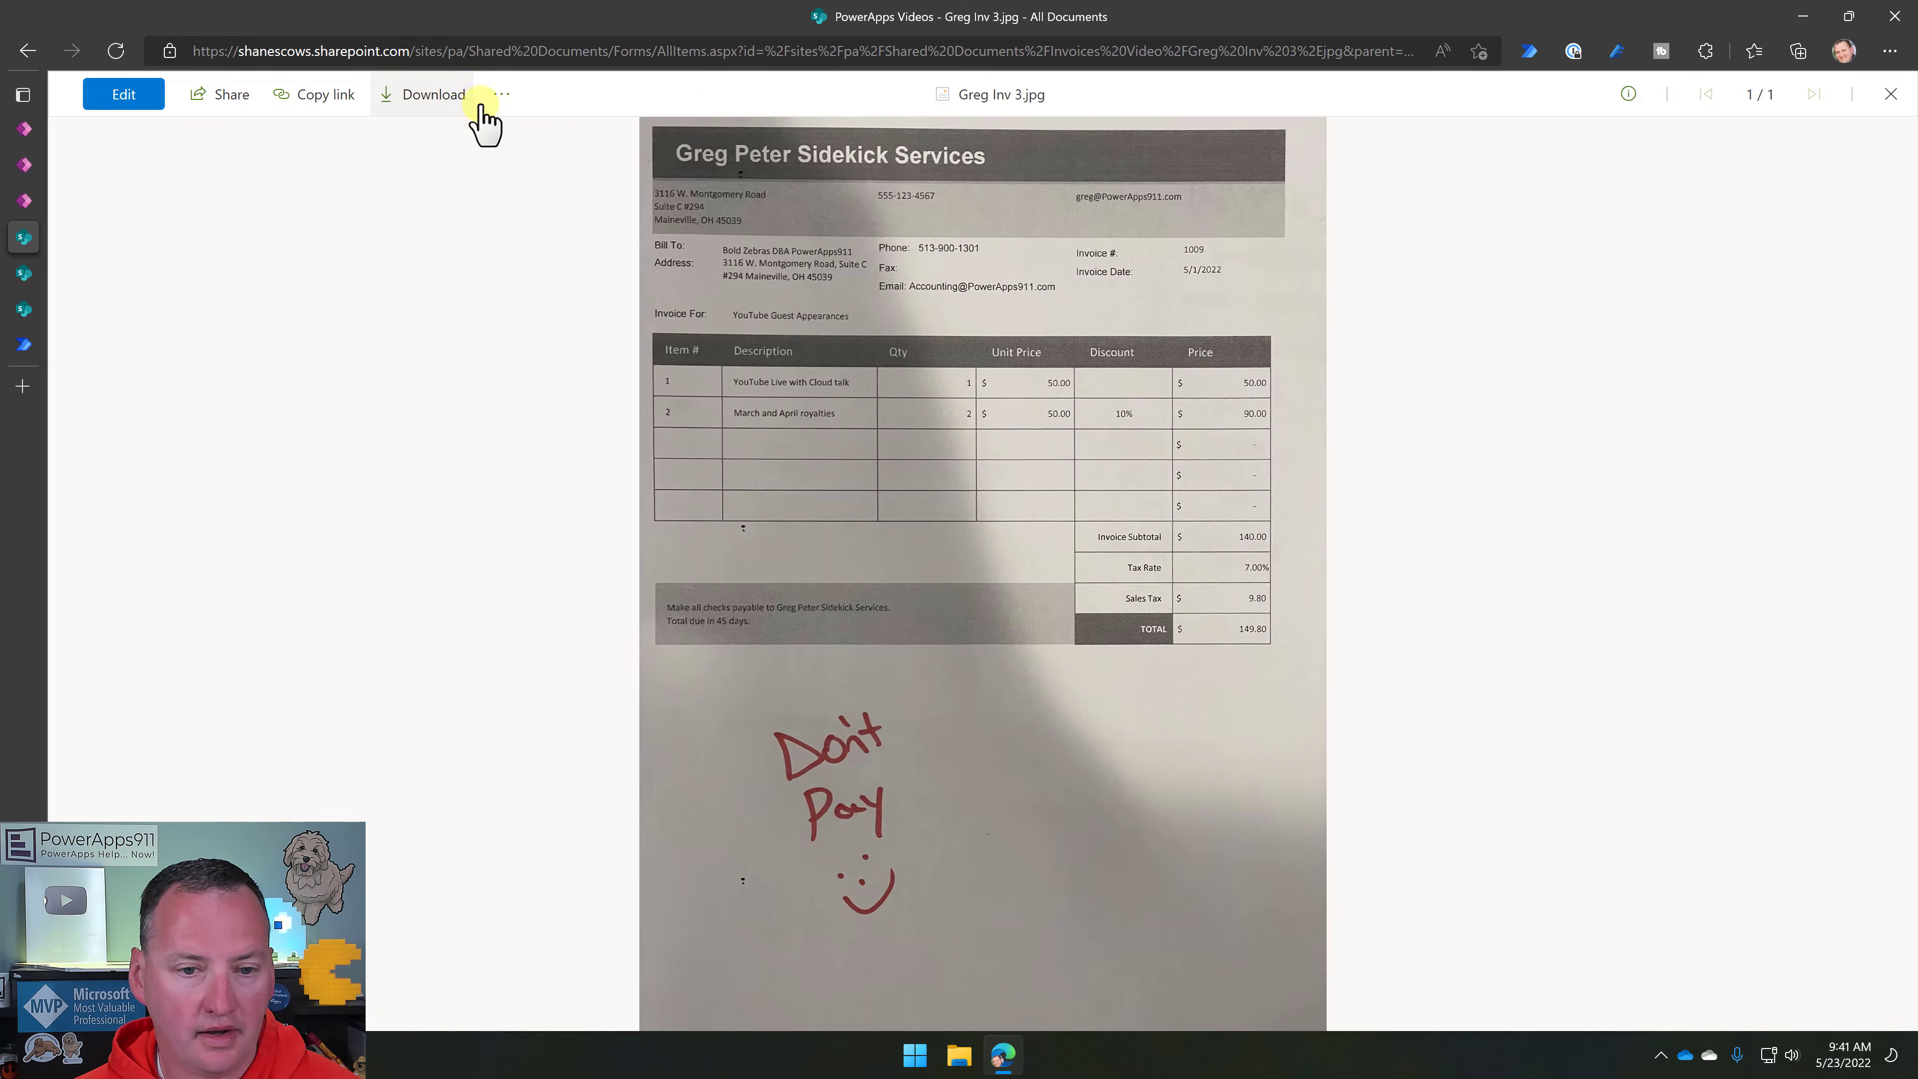
left_click(46, 272)
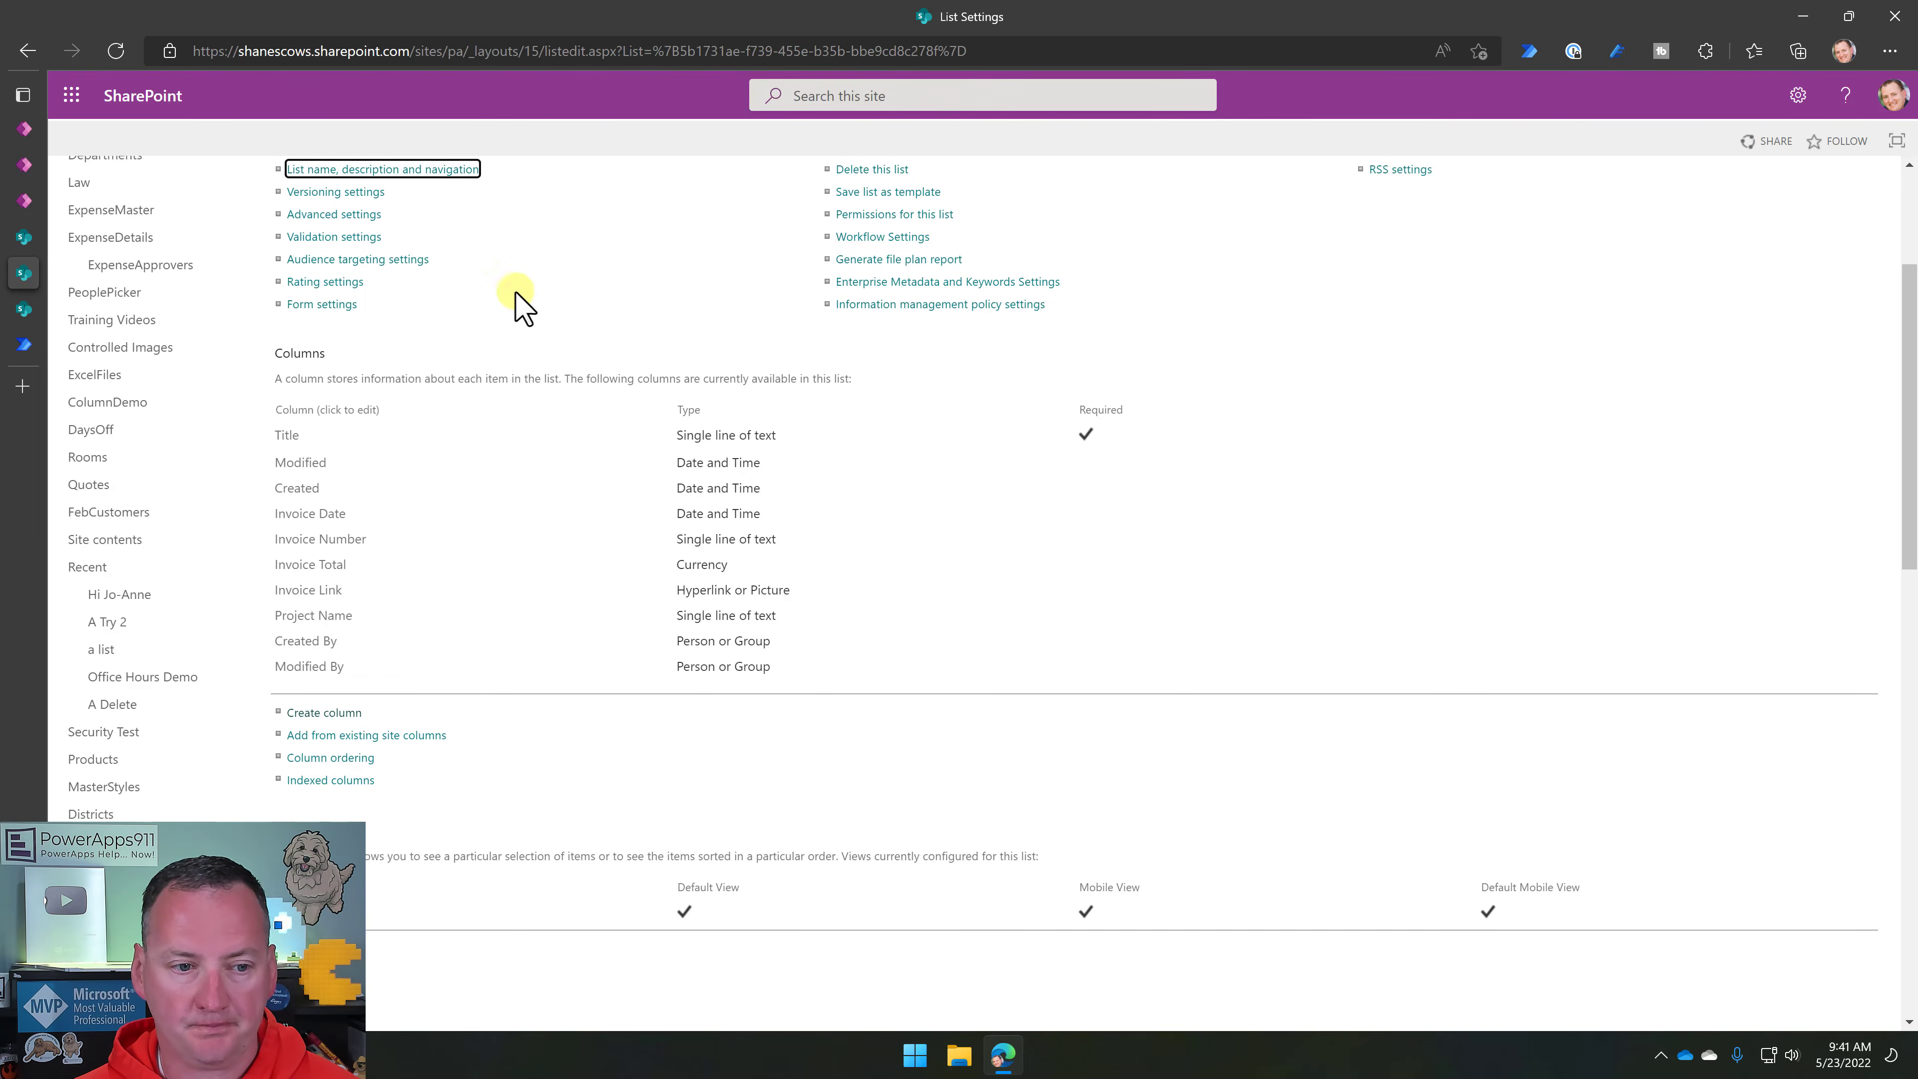
scroll(453, 264, "up", 3)
left_click(209, 226)
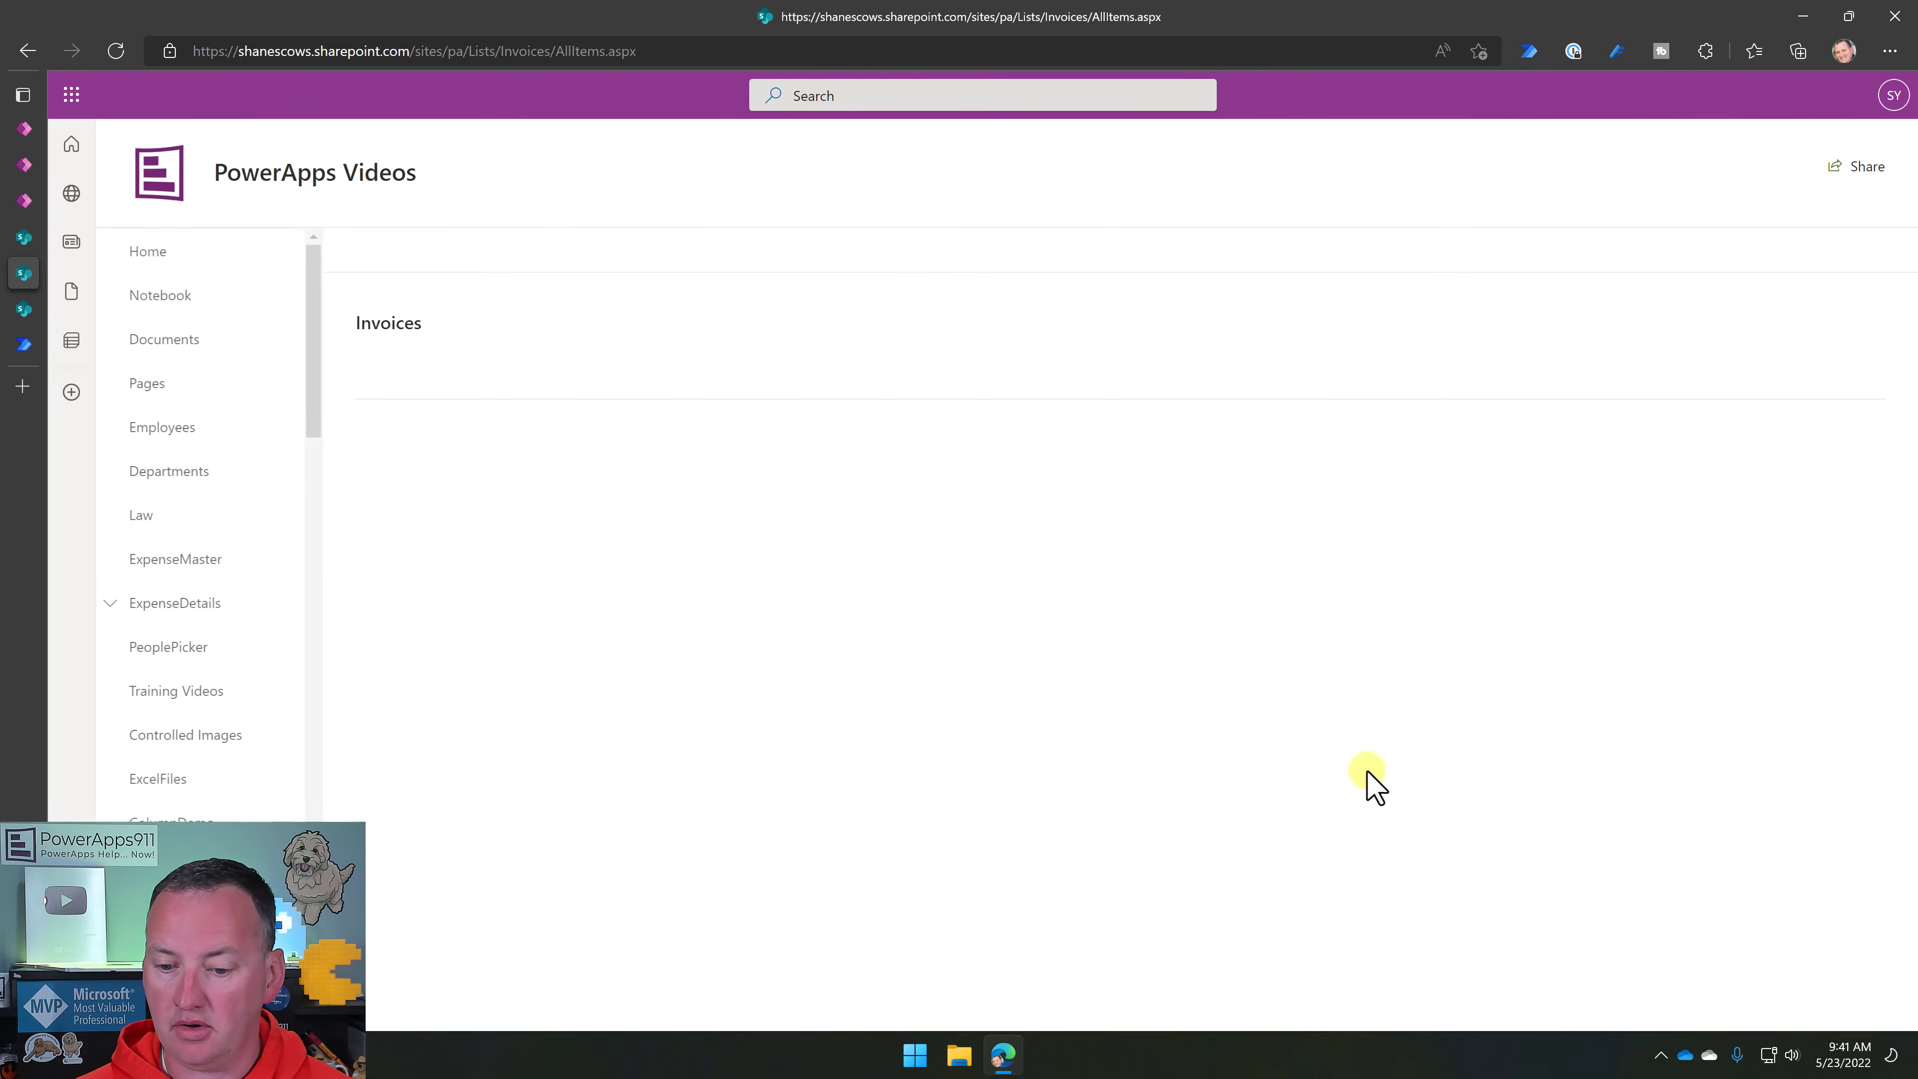
left_click(1419, 599)
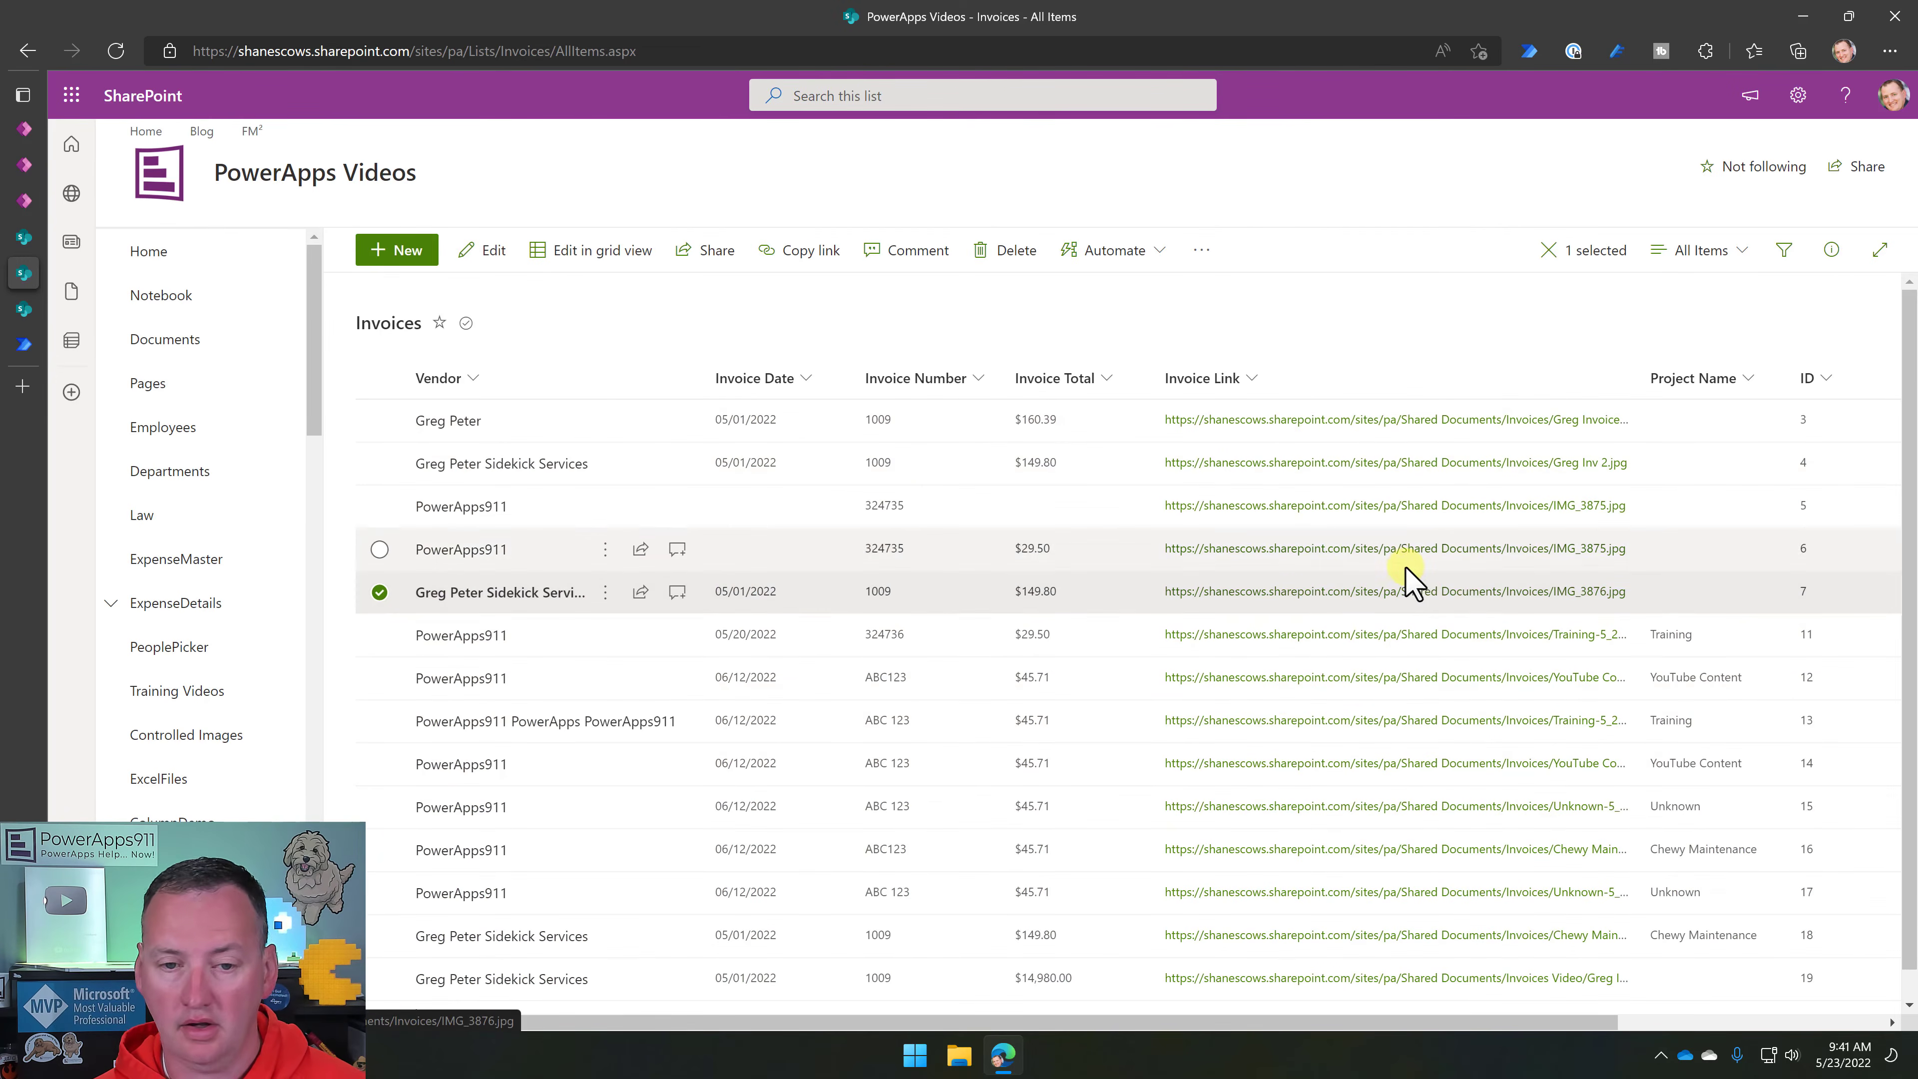
left_click(1440, 351)
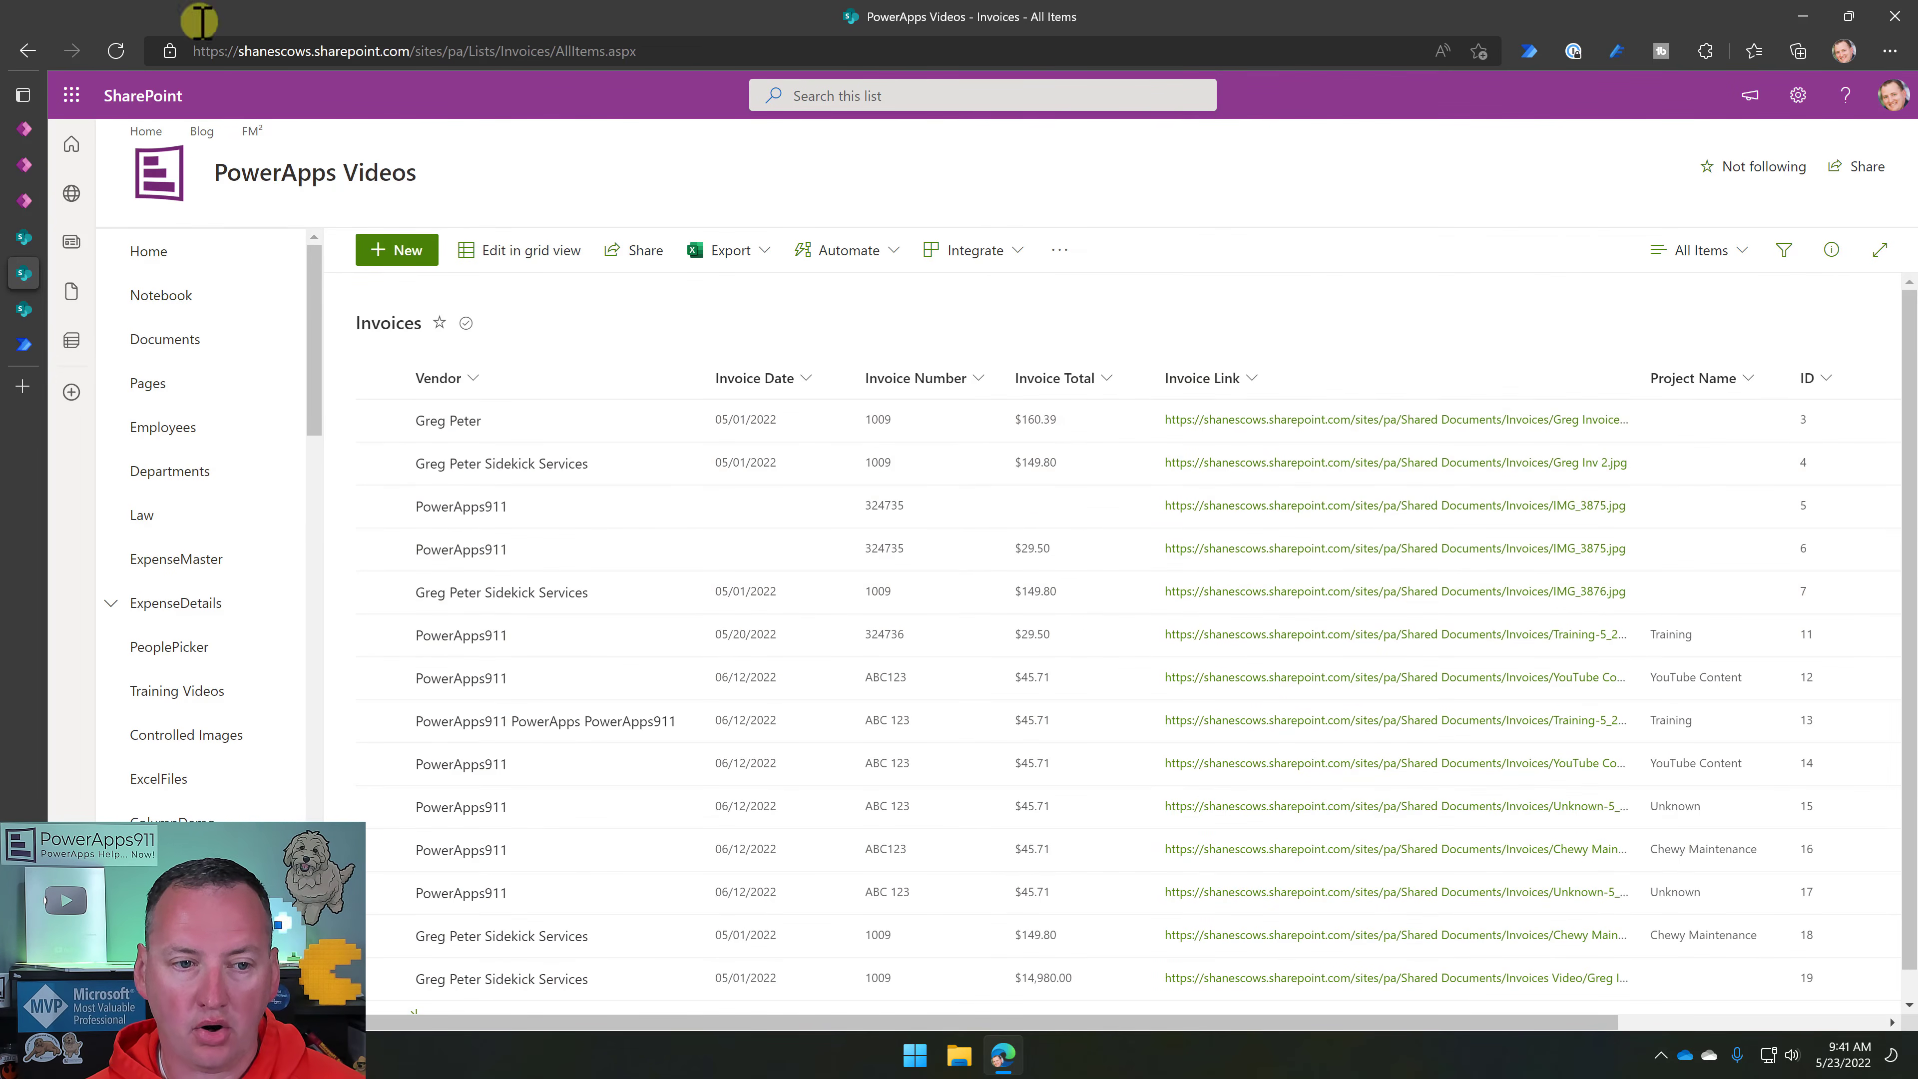
Copy the part of the Invoices list's web address that ends with /sites/pa.
left_click(469, 51)
left_click_drag(463, 51, 123, 51)
key("ctrl+c")
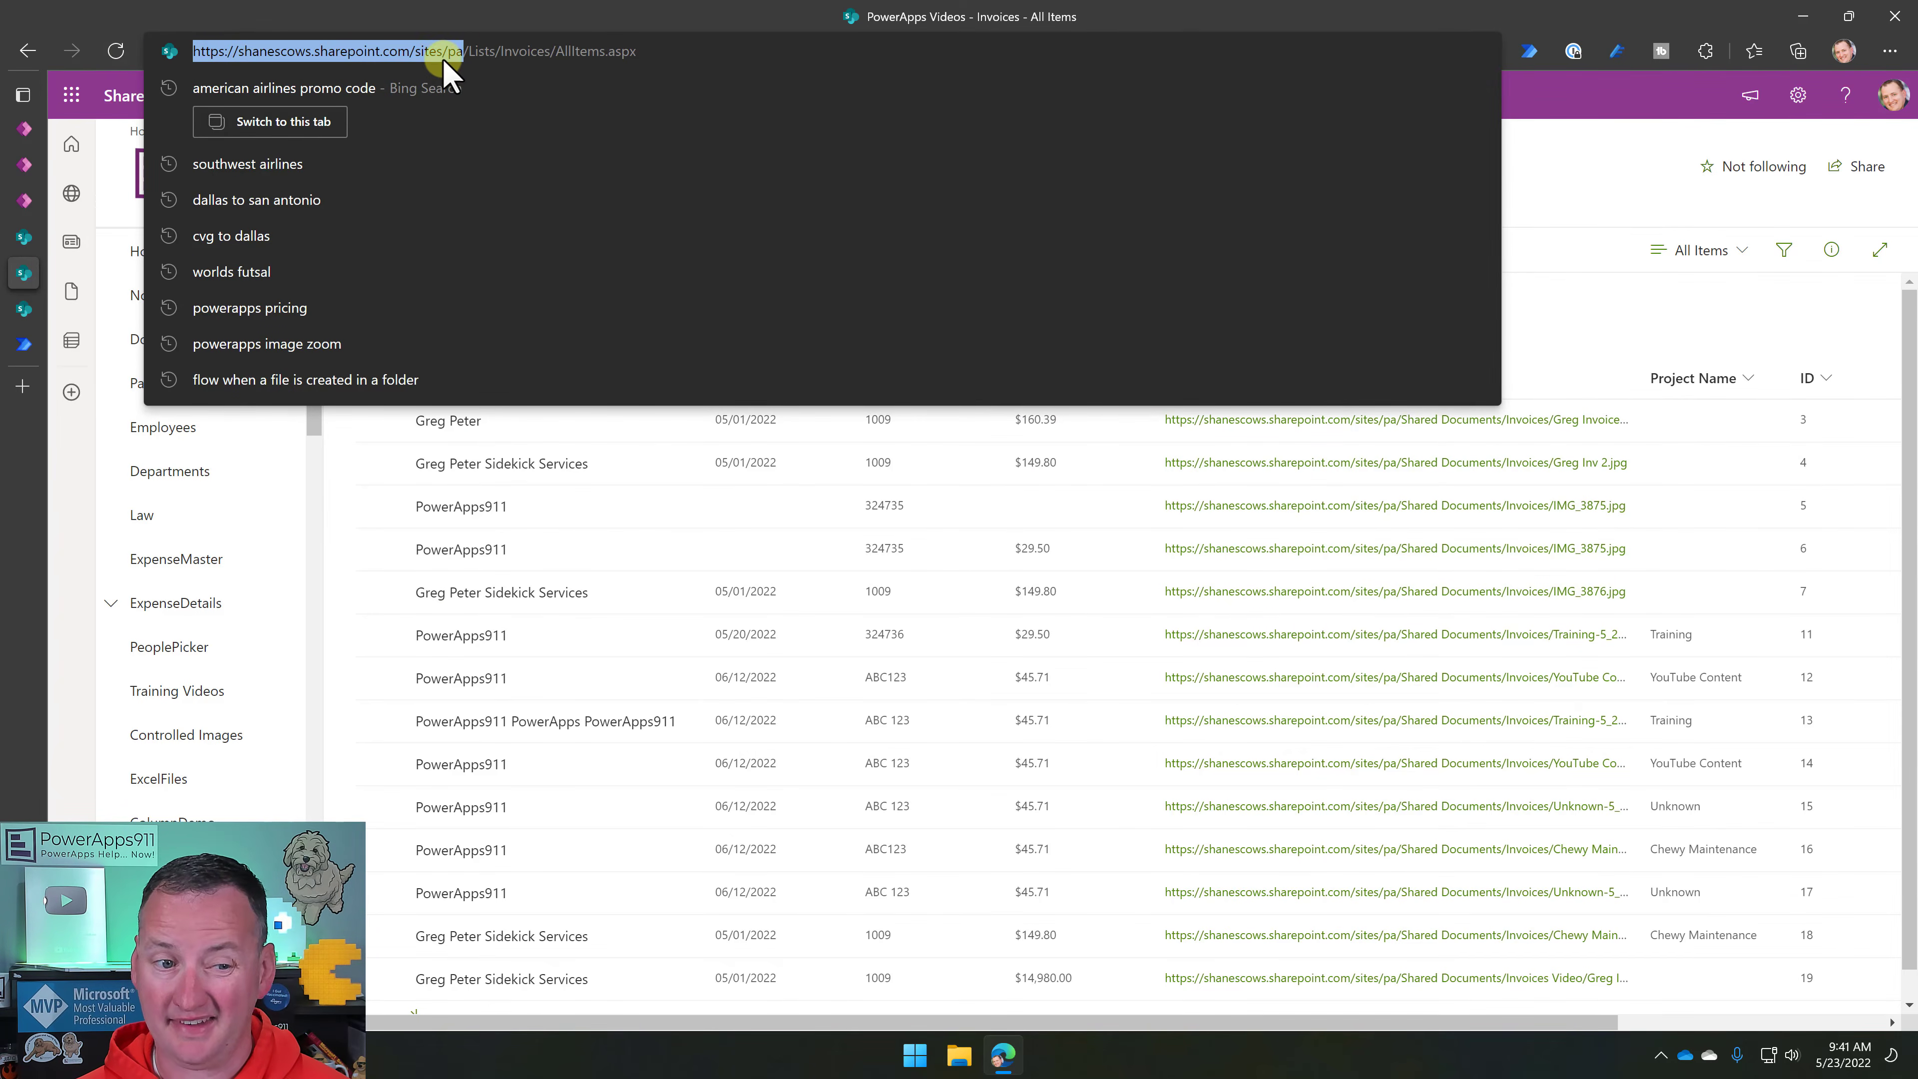
left_click(23, 344)
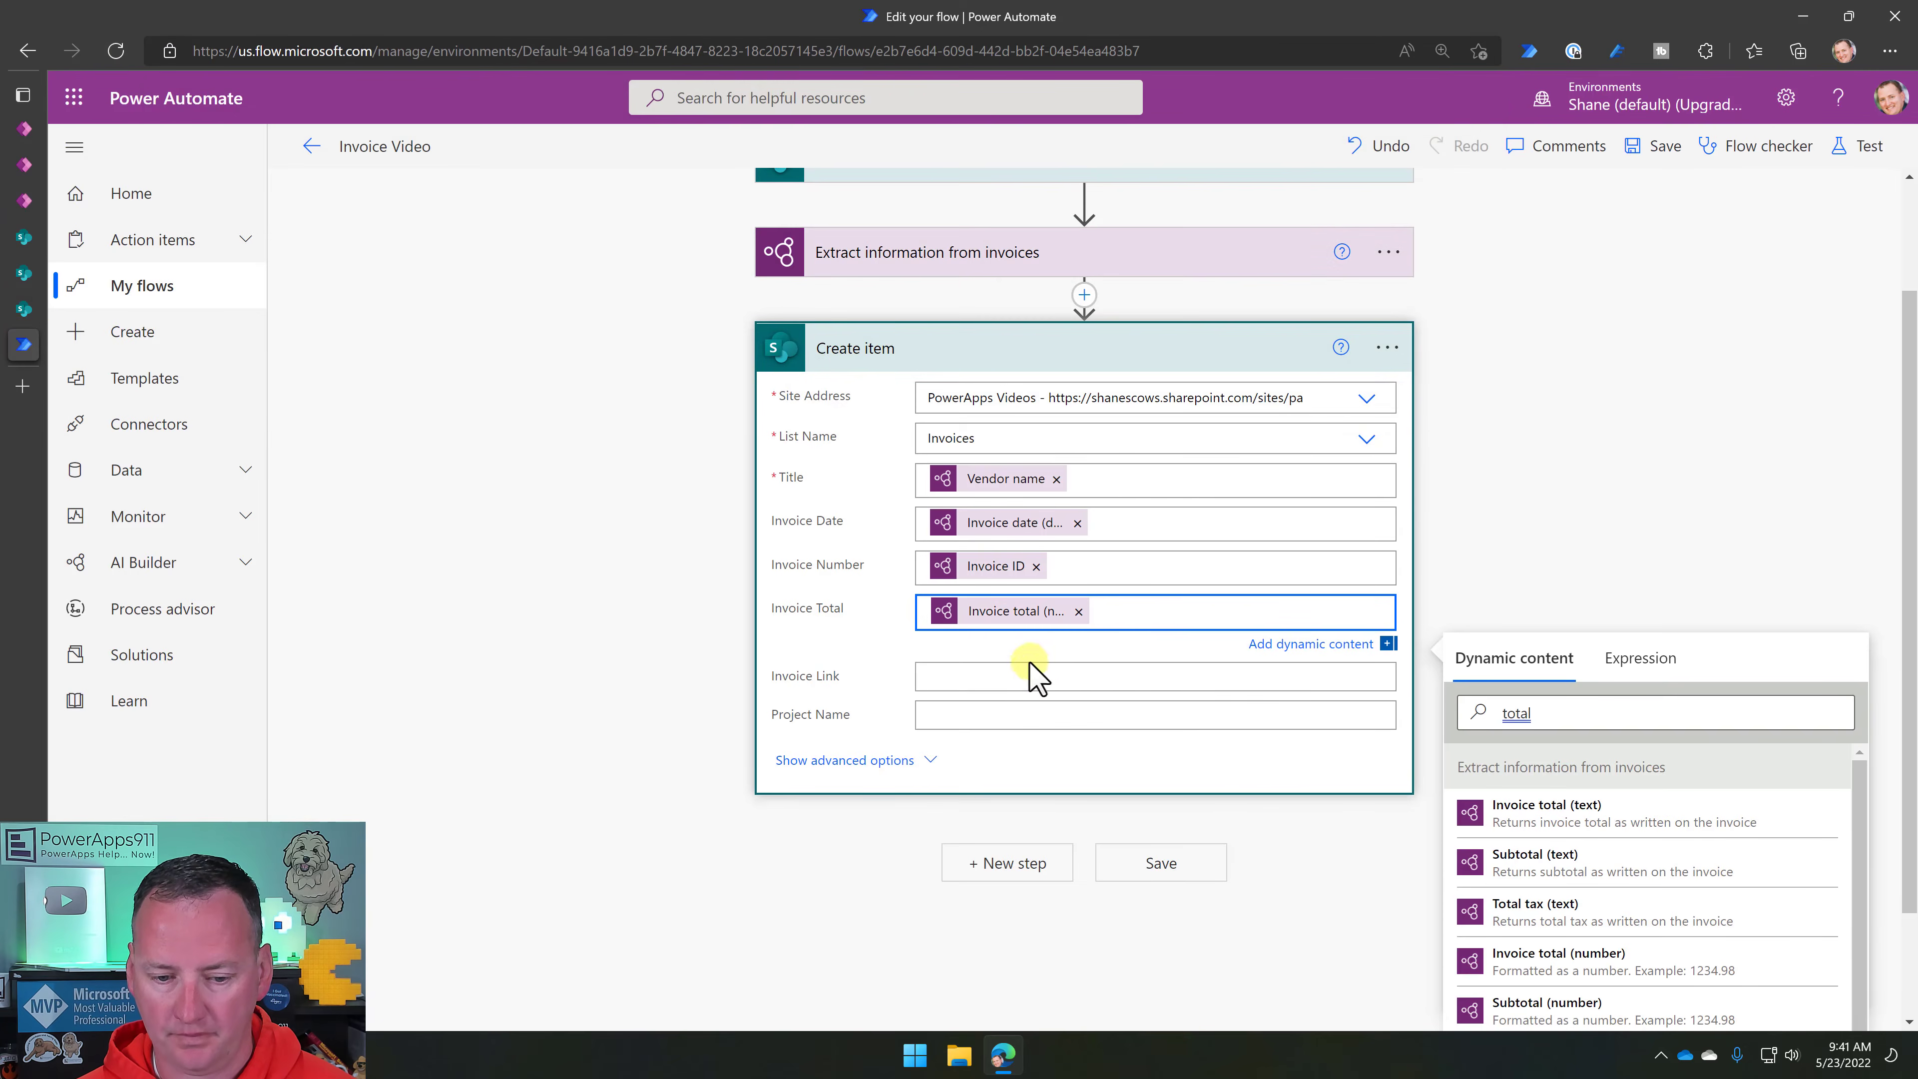
left_click(991, 685)
key("ctrl+v")
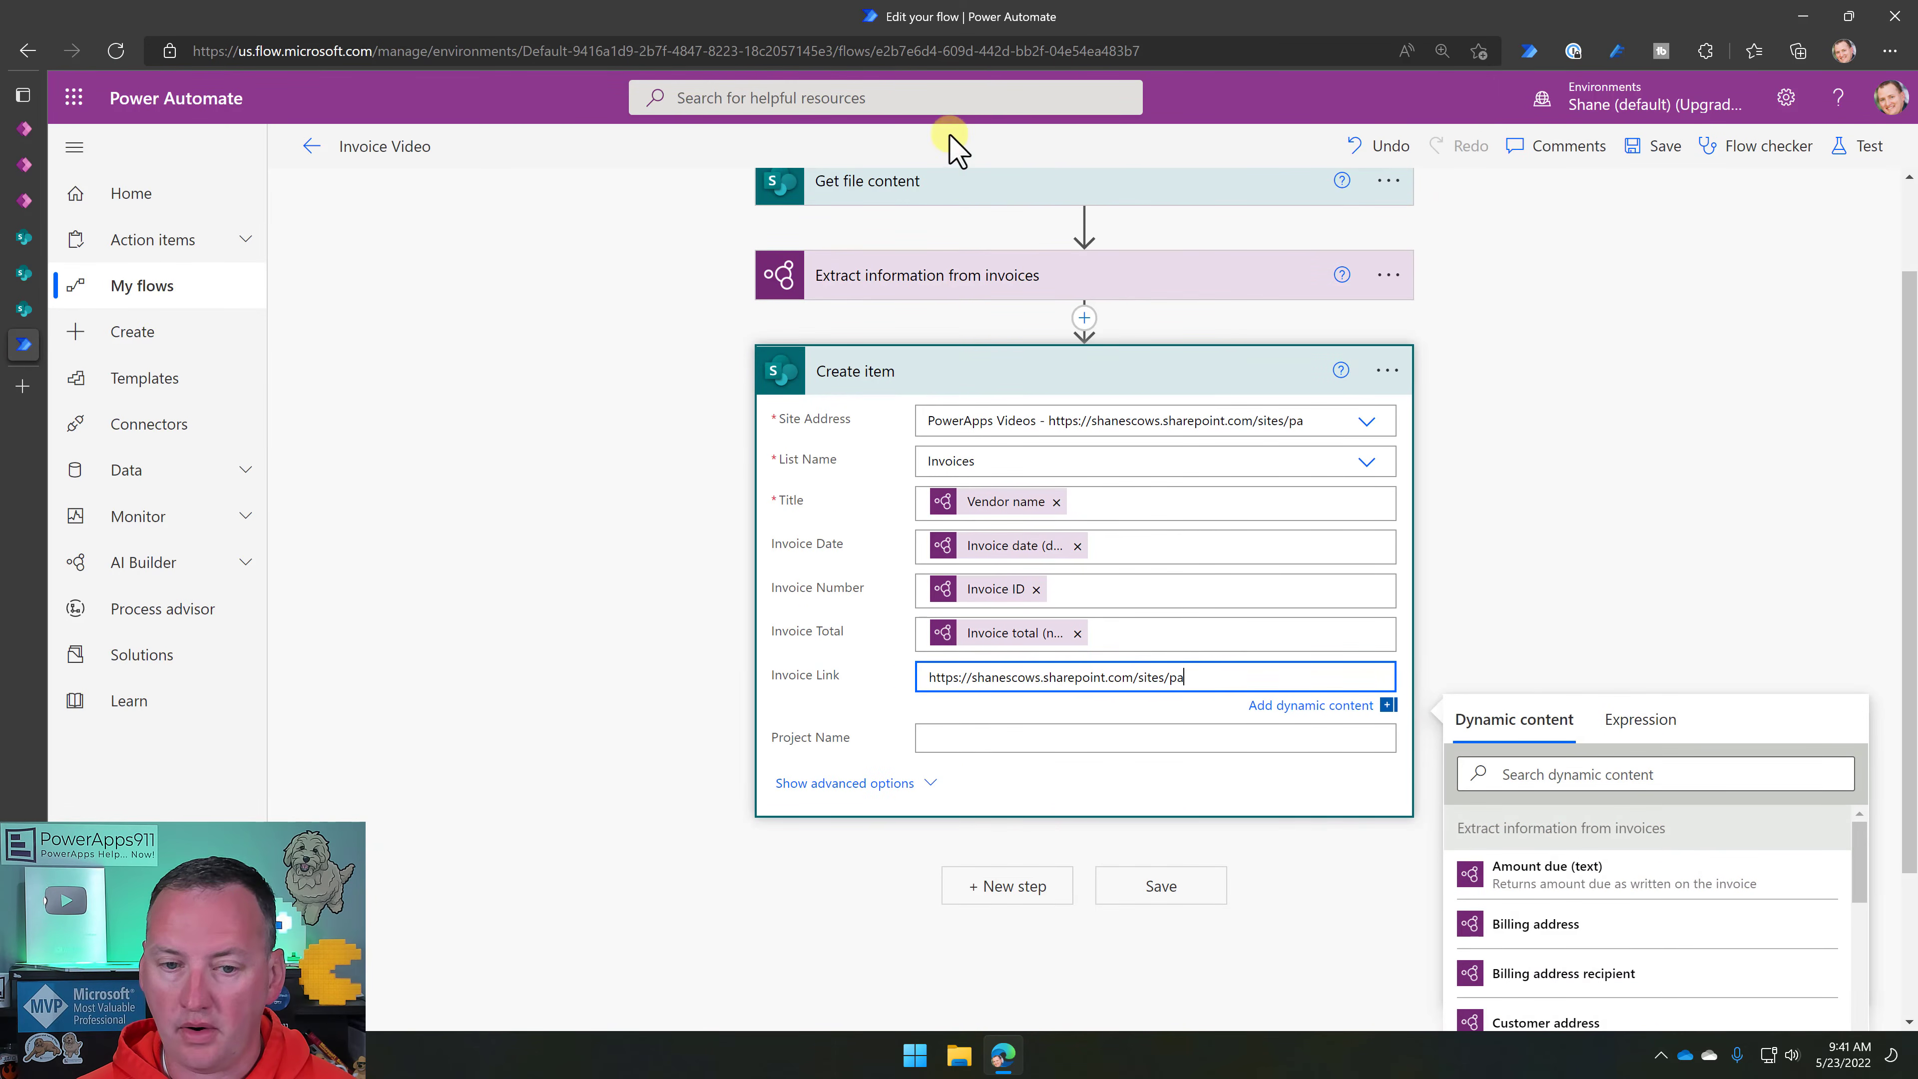
Append the created file's Full Path value to the site URL in Invoice Link, leaving Project Name blank.
scroll(947, 242, "up", 2)
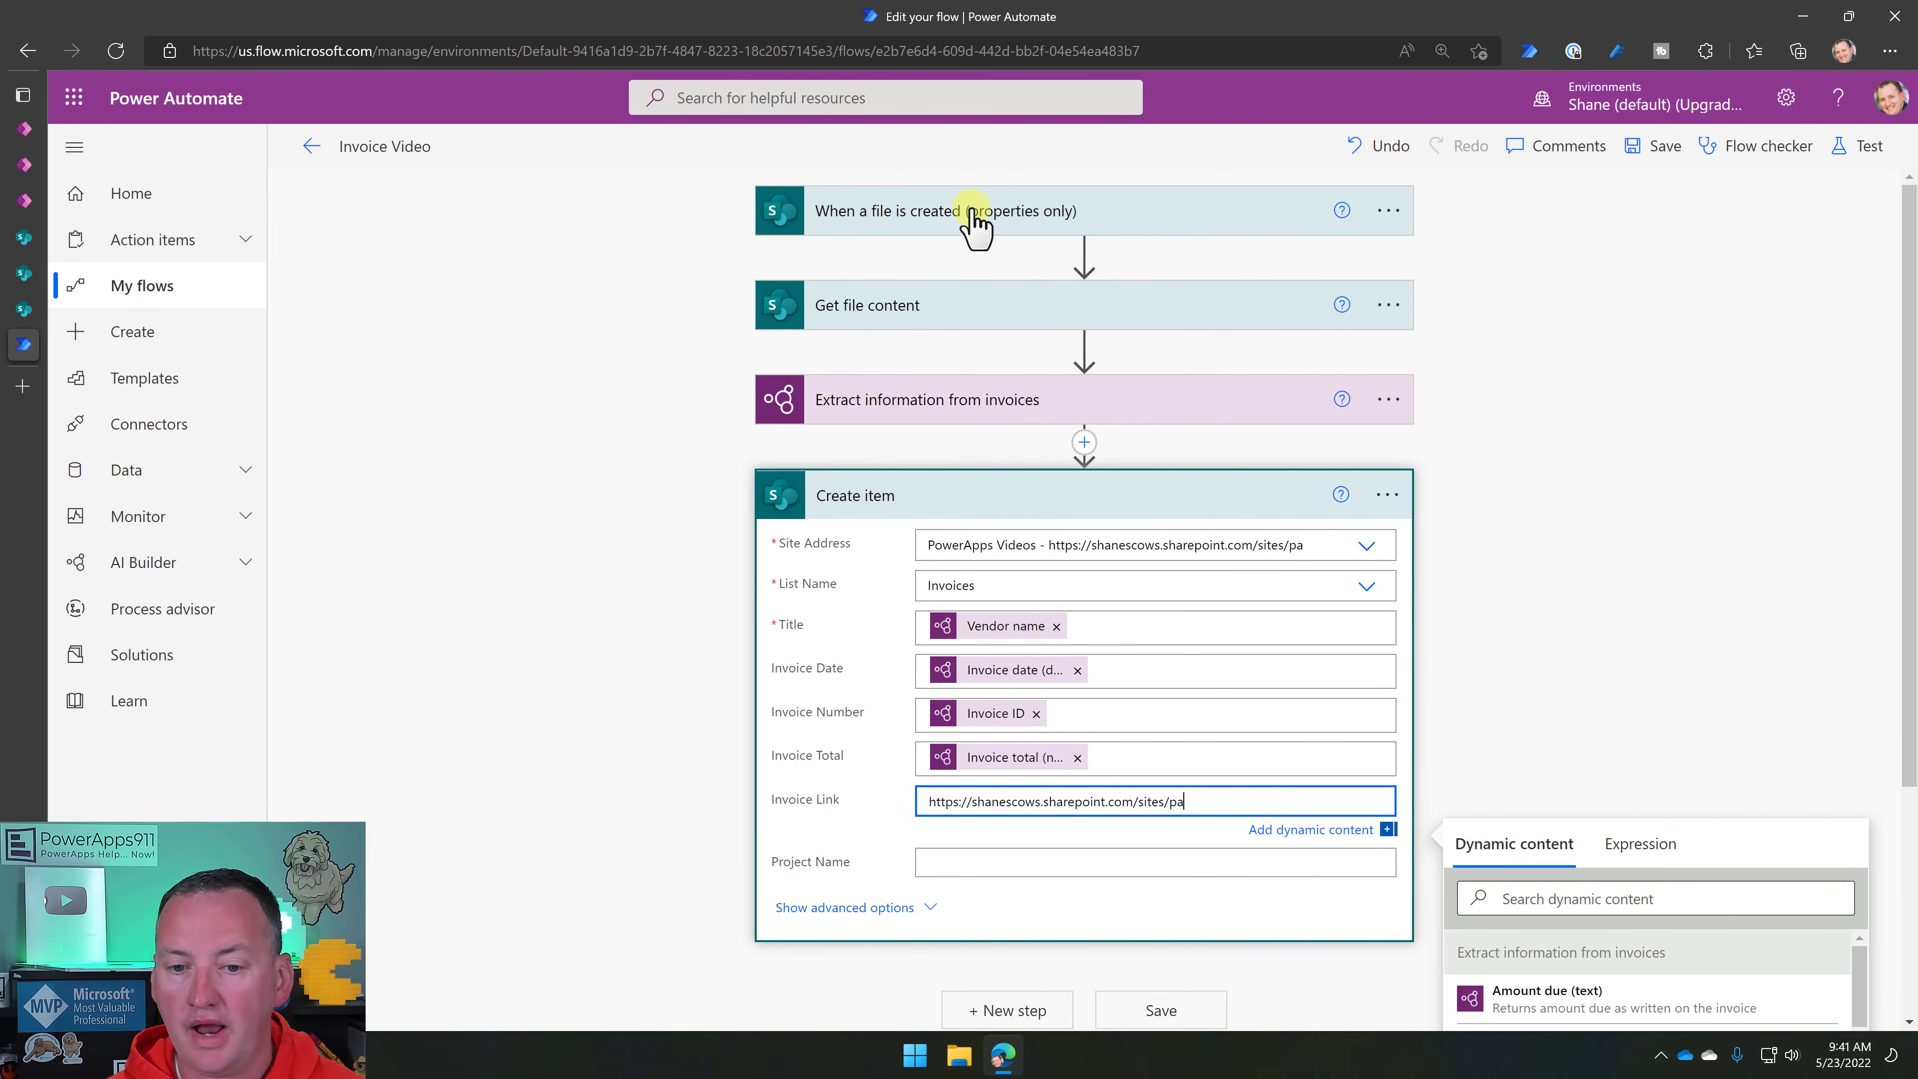
scroll(1623, 669, "down", 4)
left_click(1576, 637)
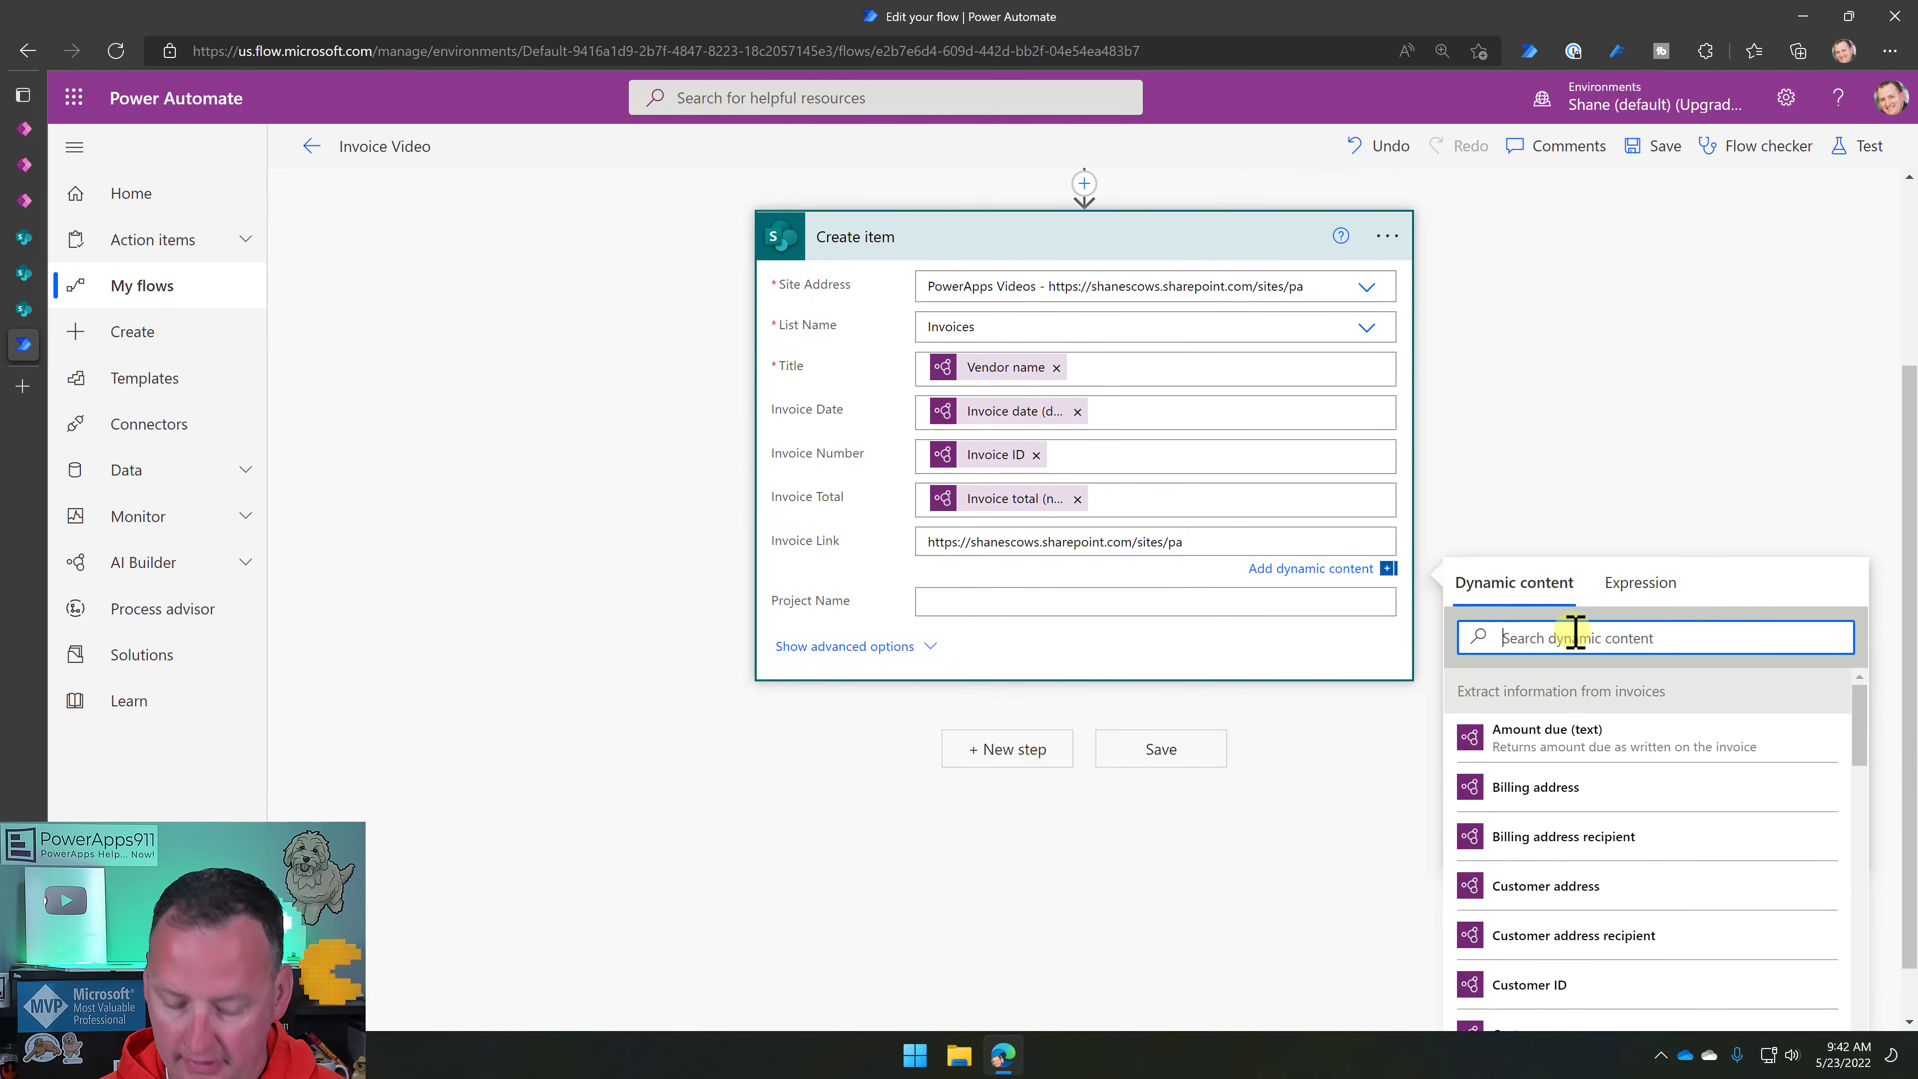
type("path")
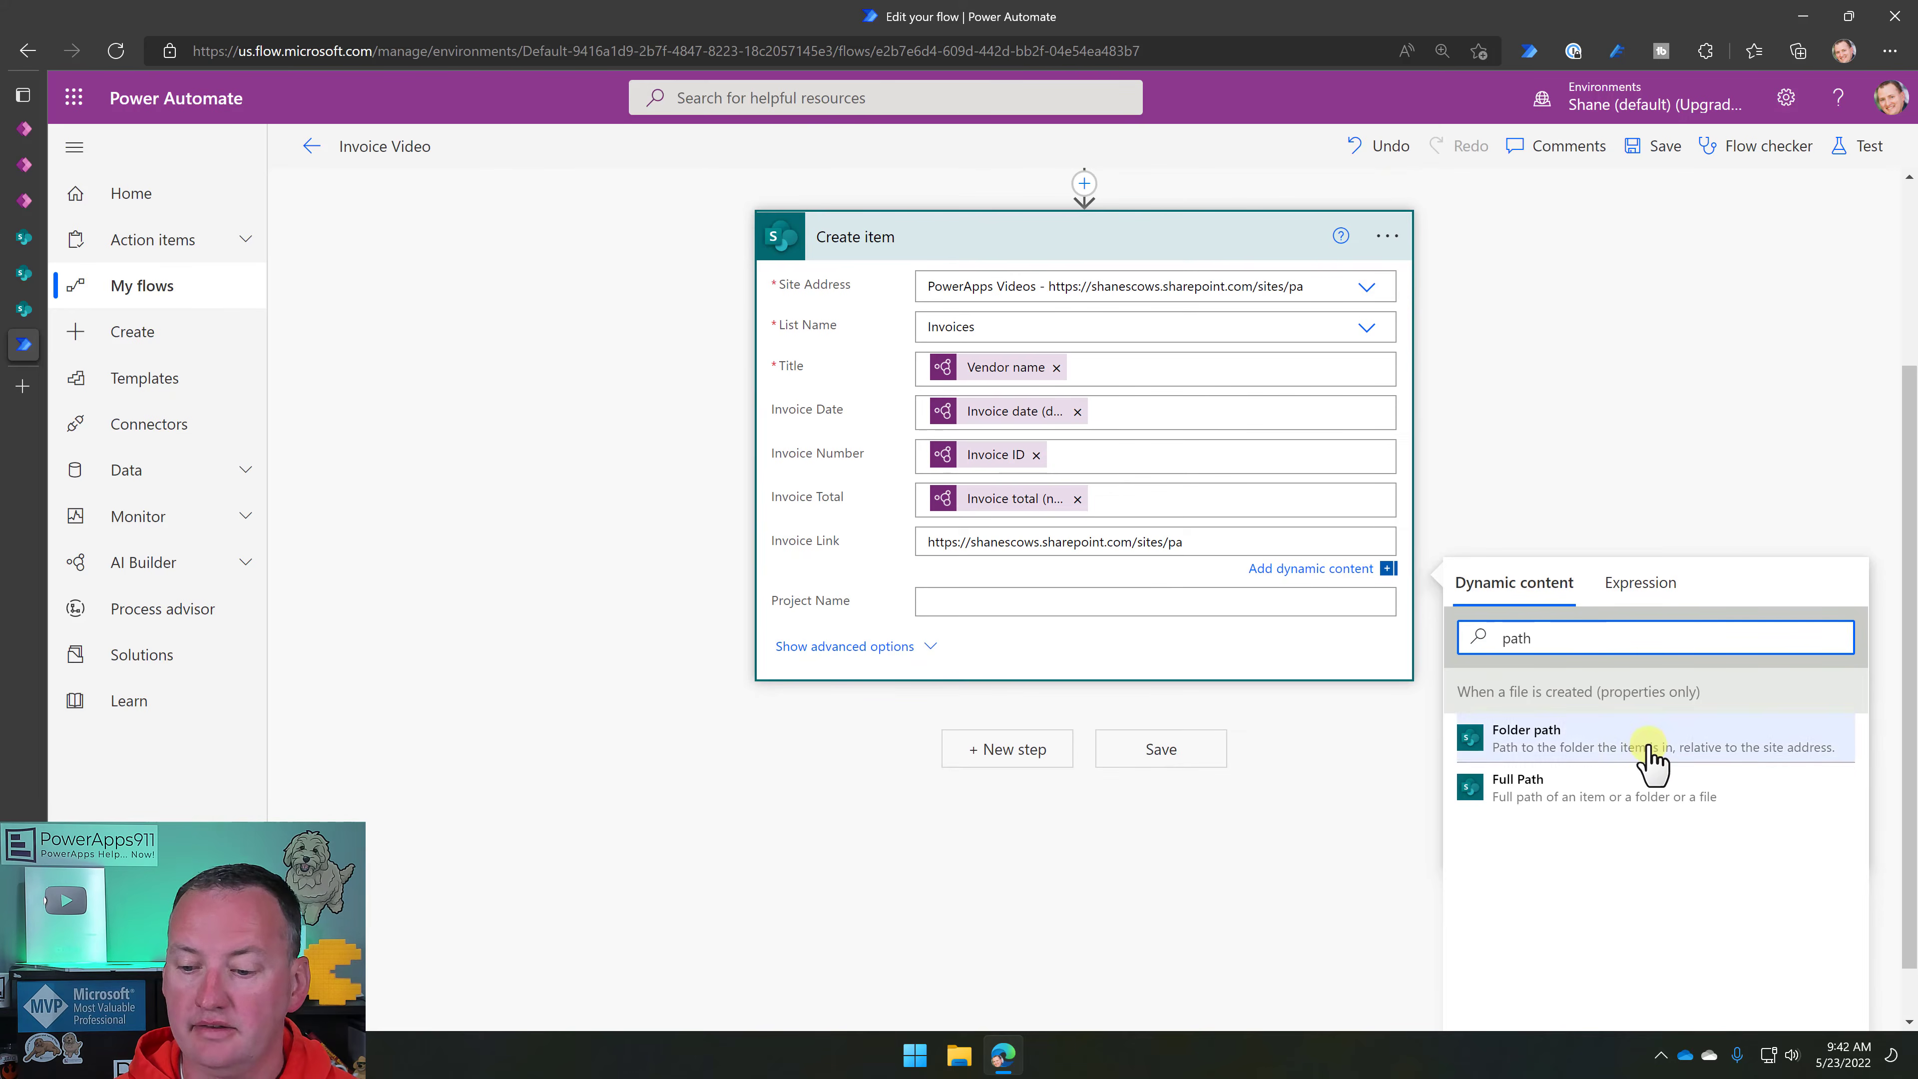
left_click(1608, 797)
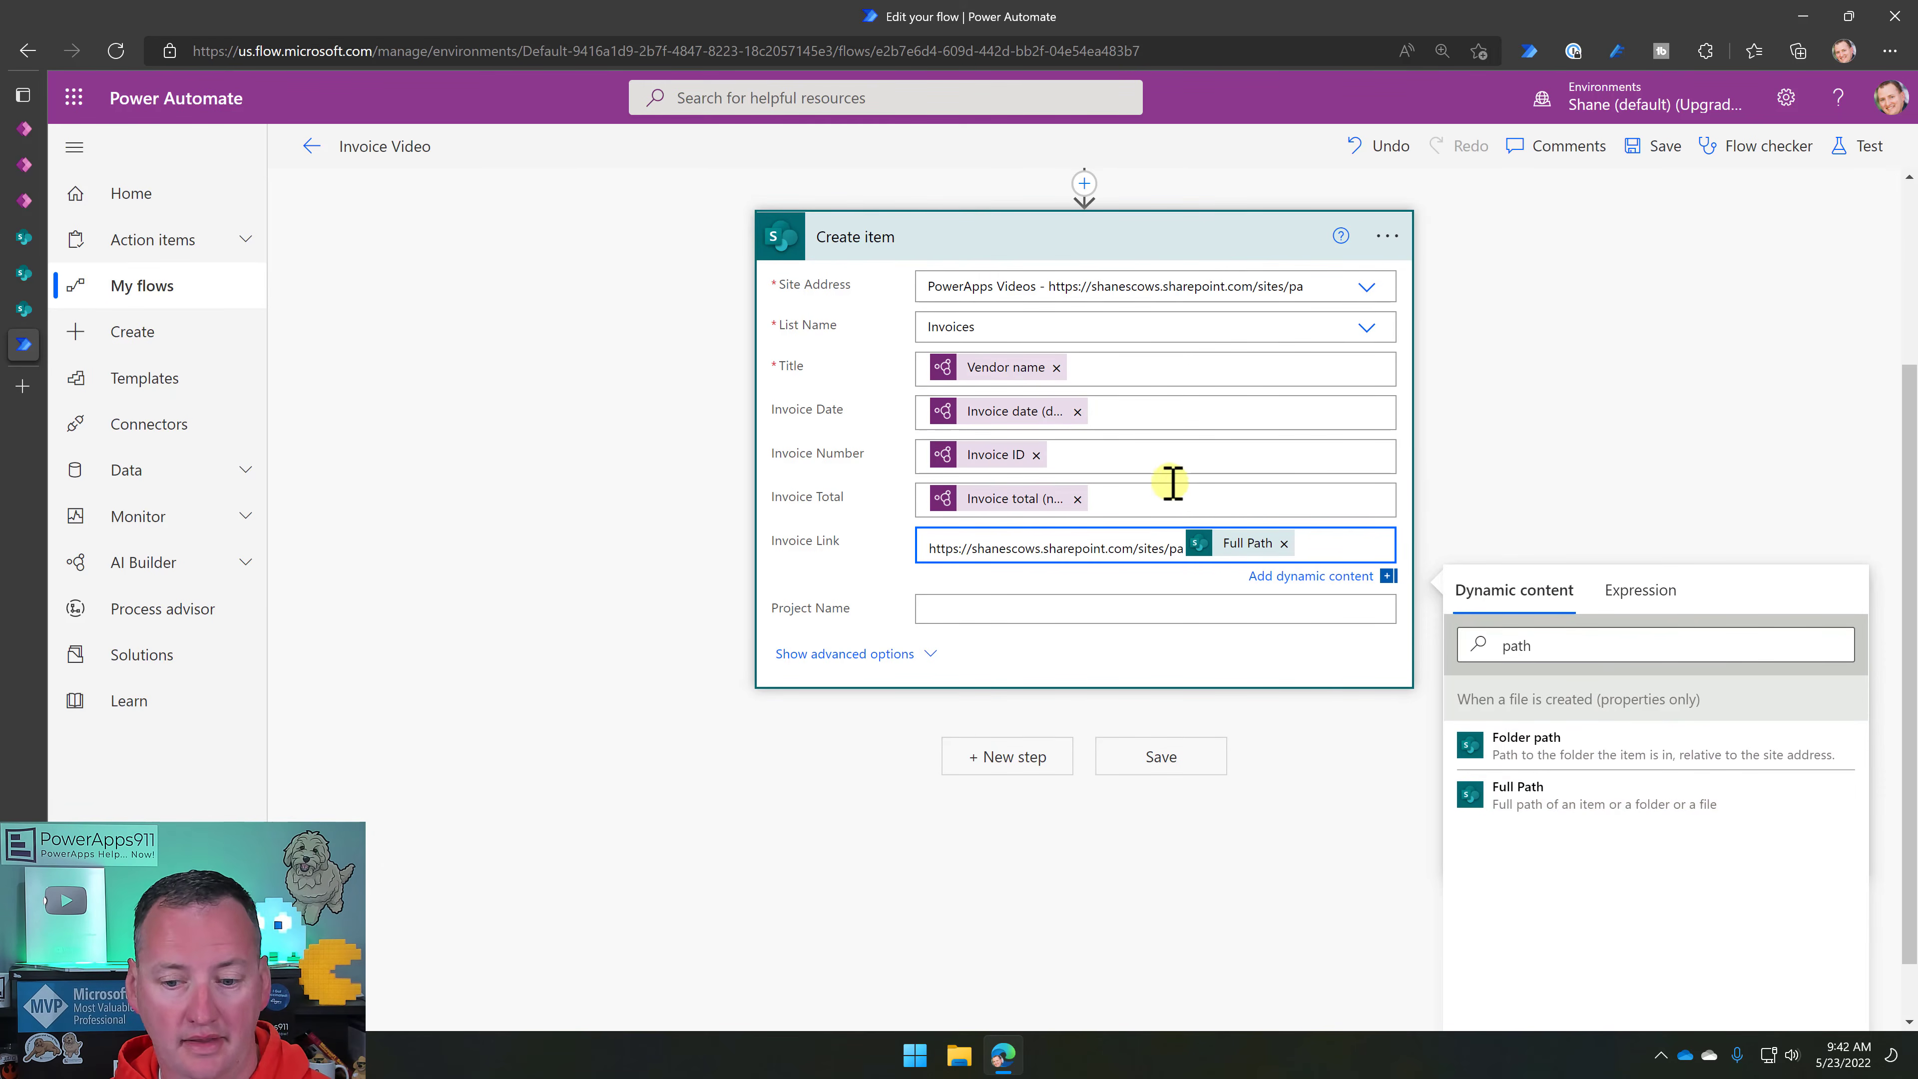
left_click(1084, 600)
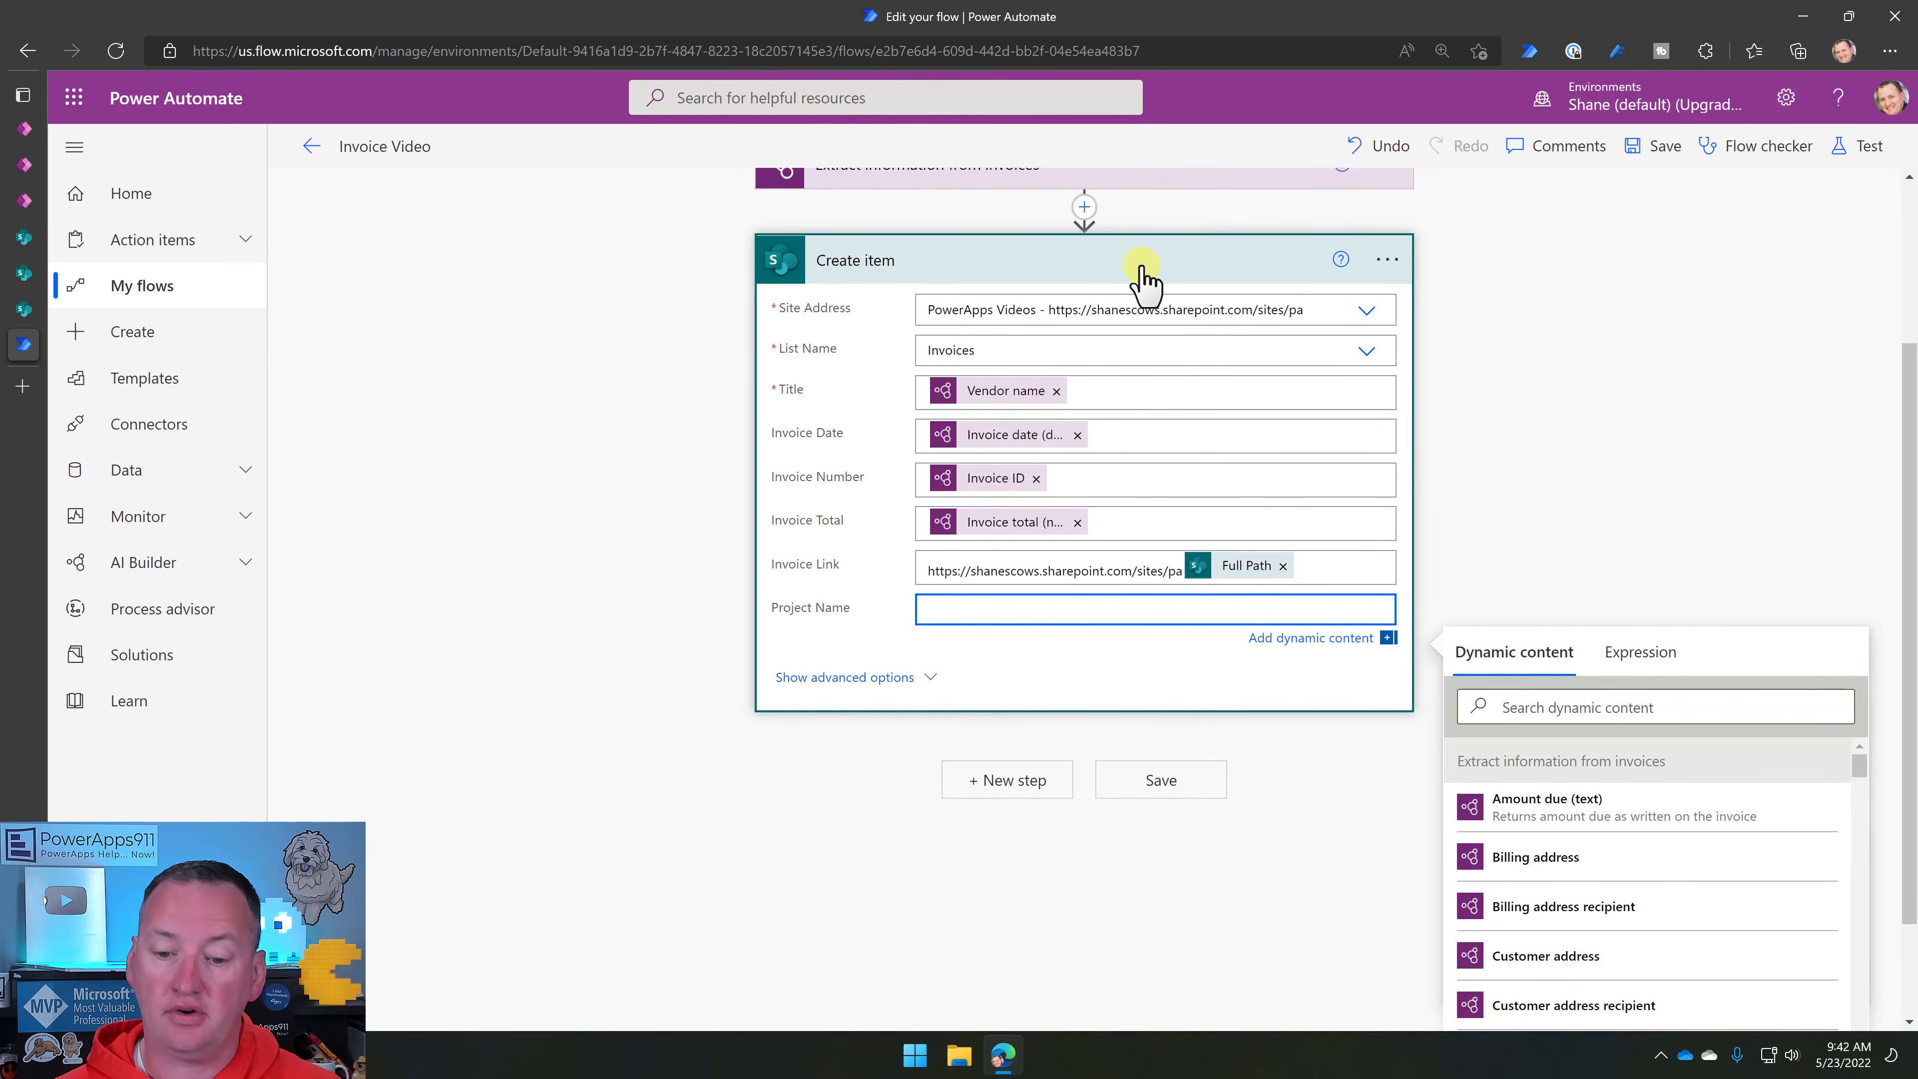
Add another SharePoint Create item action at the end of the flow.
scroll(1083, 472, "down", 2)
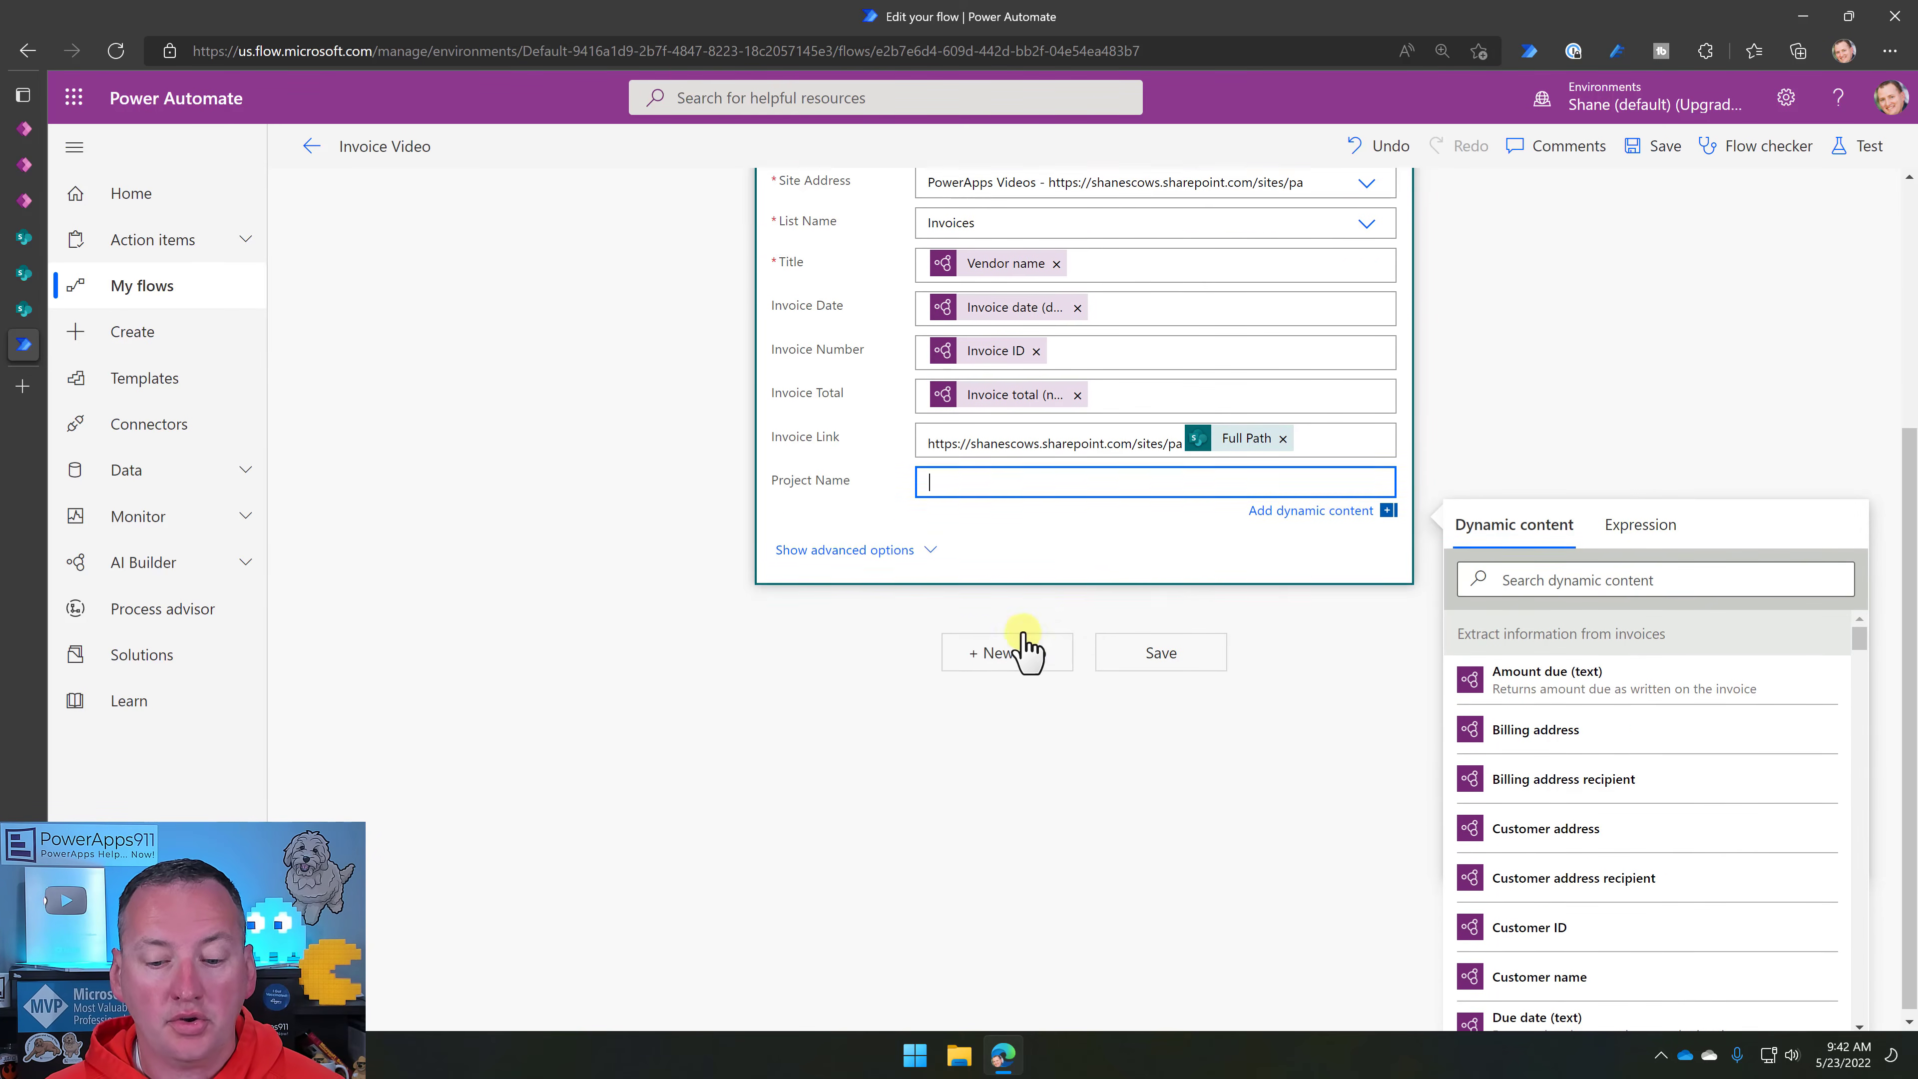
left_click(1056, 647)
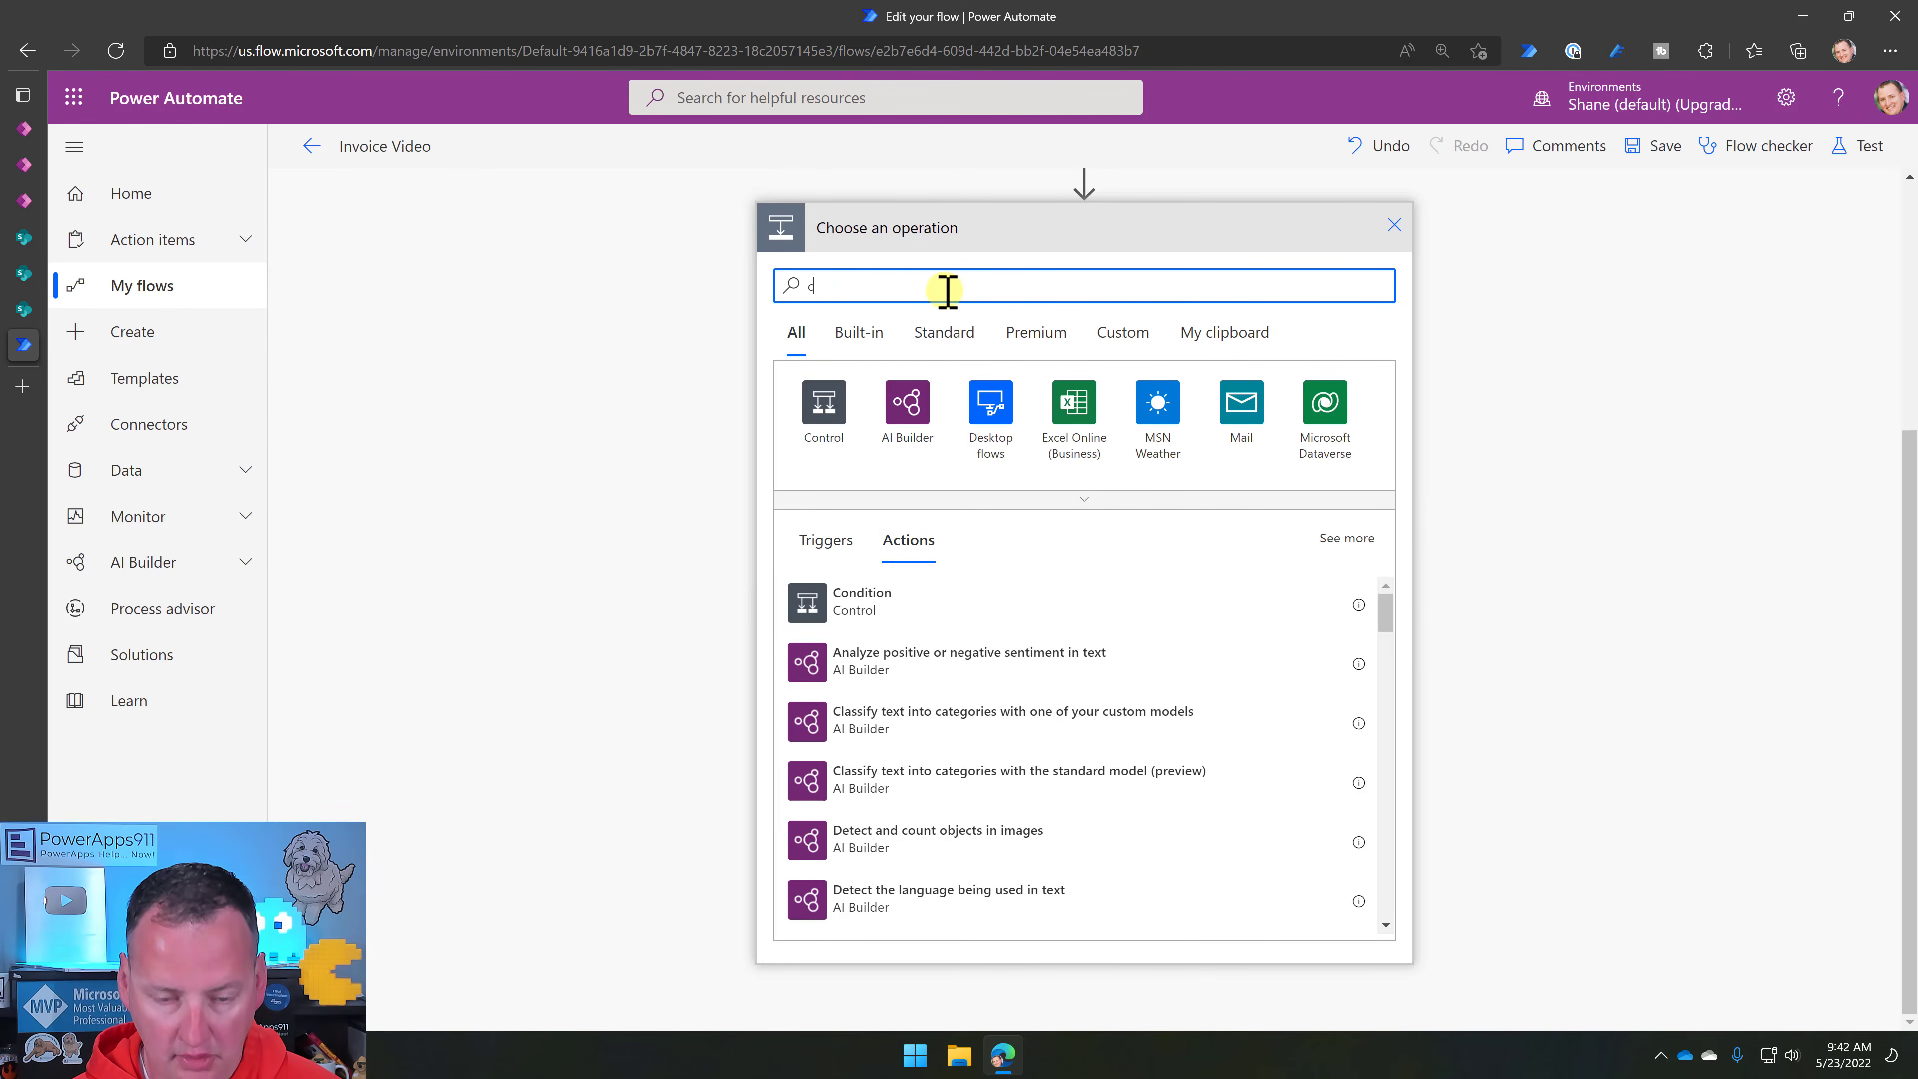
type("create item")
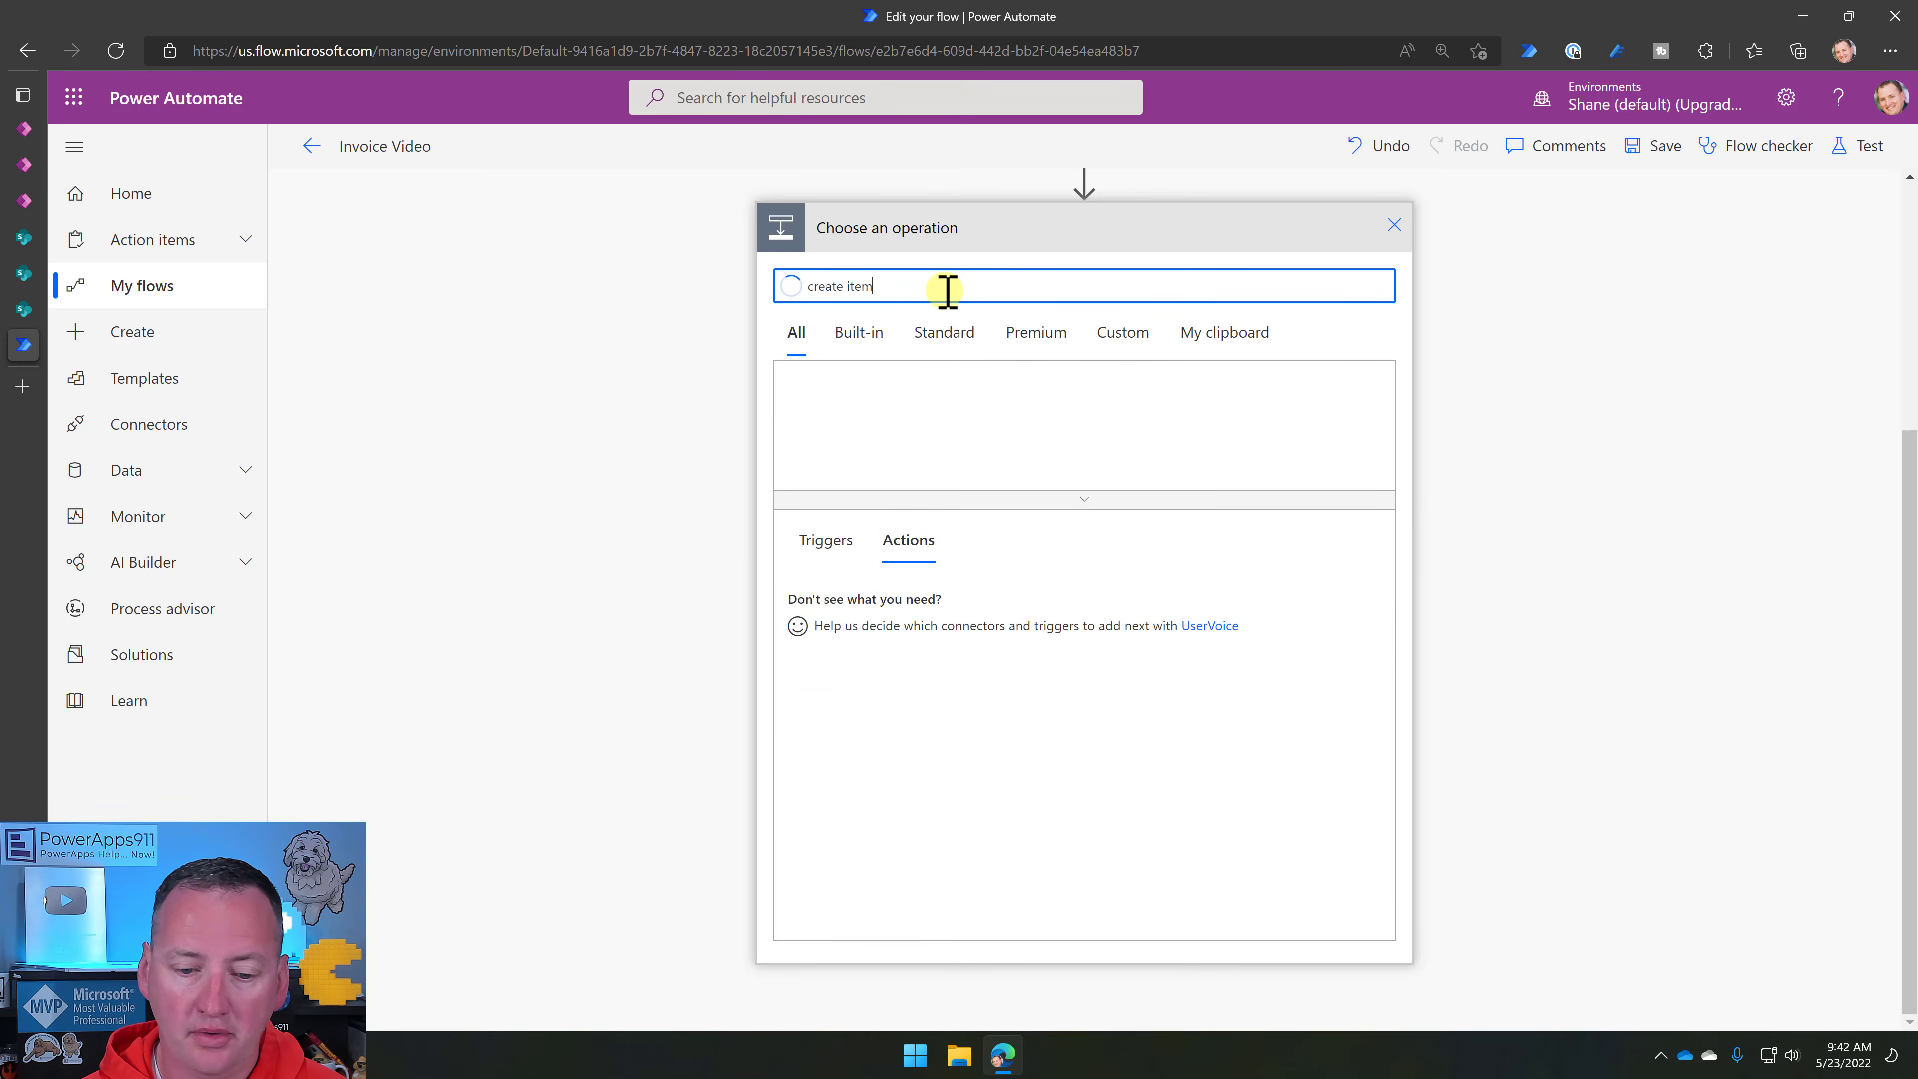
left_click(889, 614)
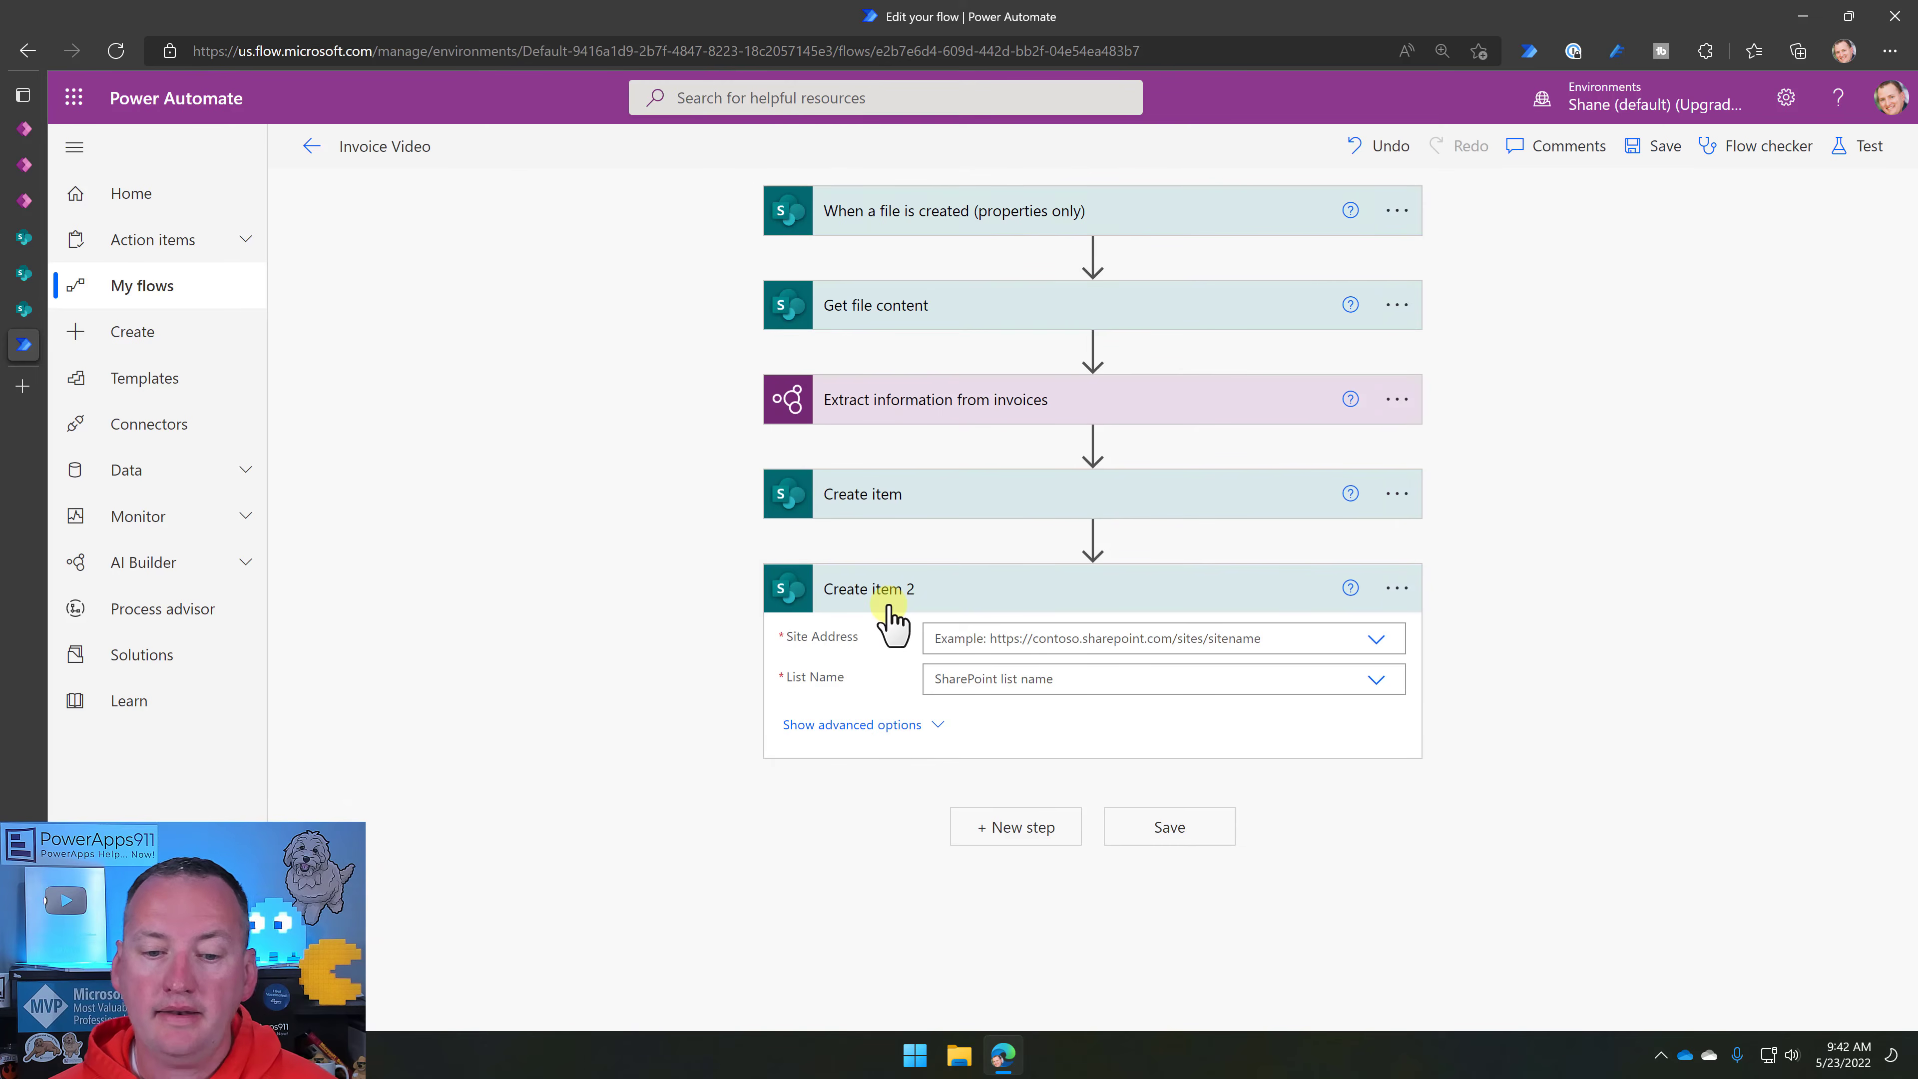
Point the new Create item action at the PowerApps Videos site and its Invoice Line Items list.
left_click(1374, 641)
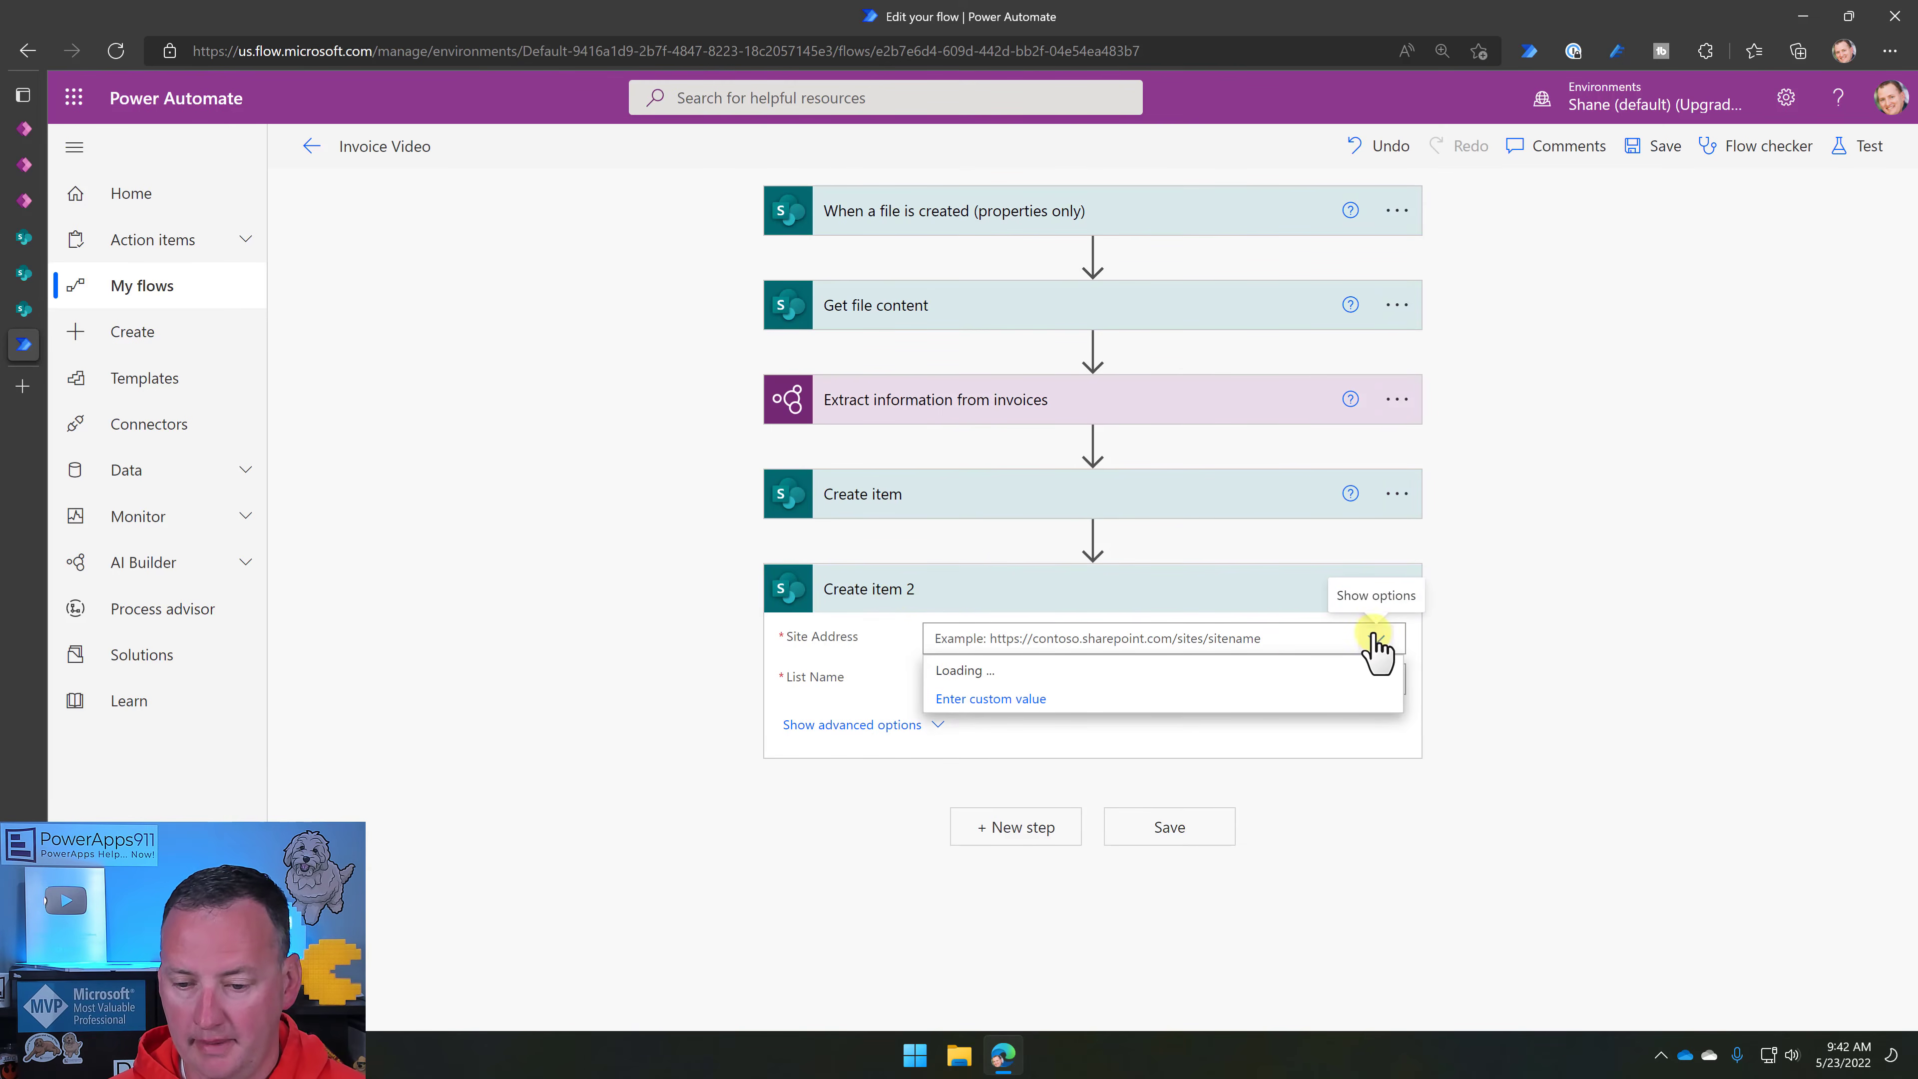
scroll(1100, 784, "down", 1)
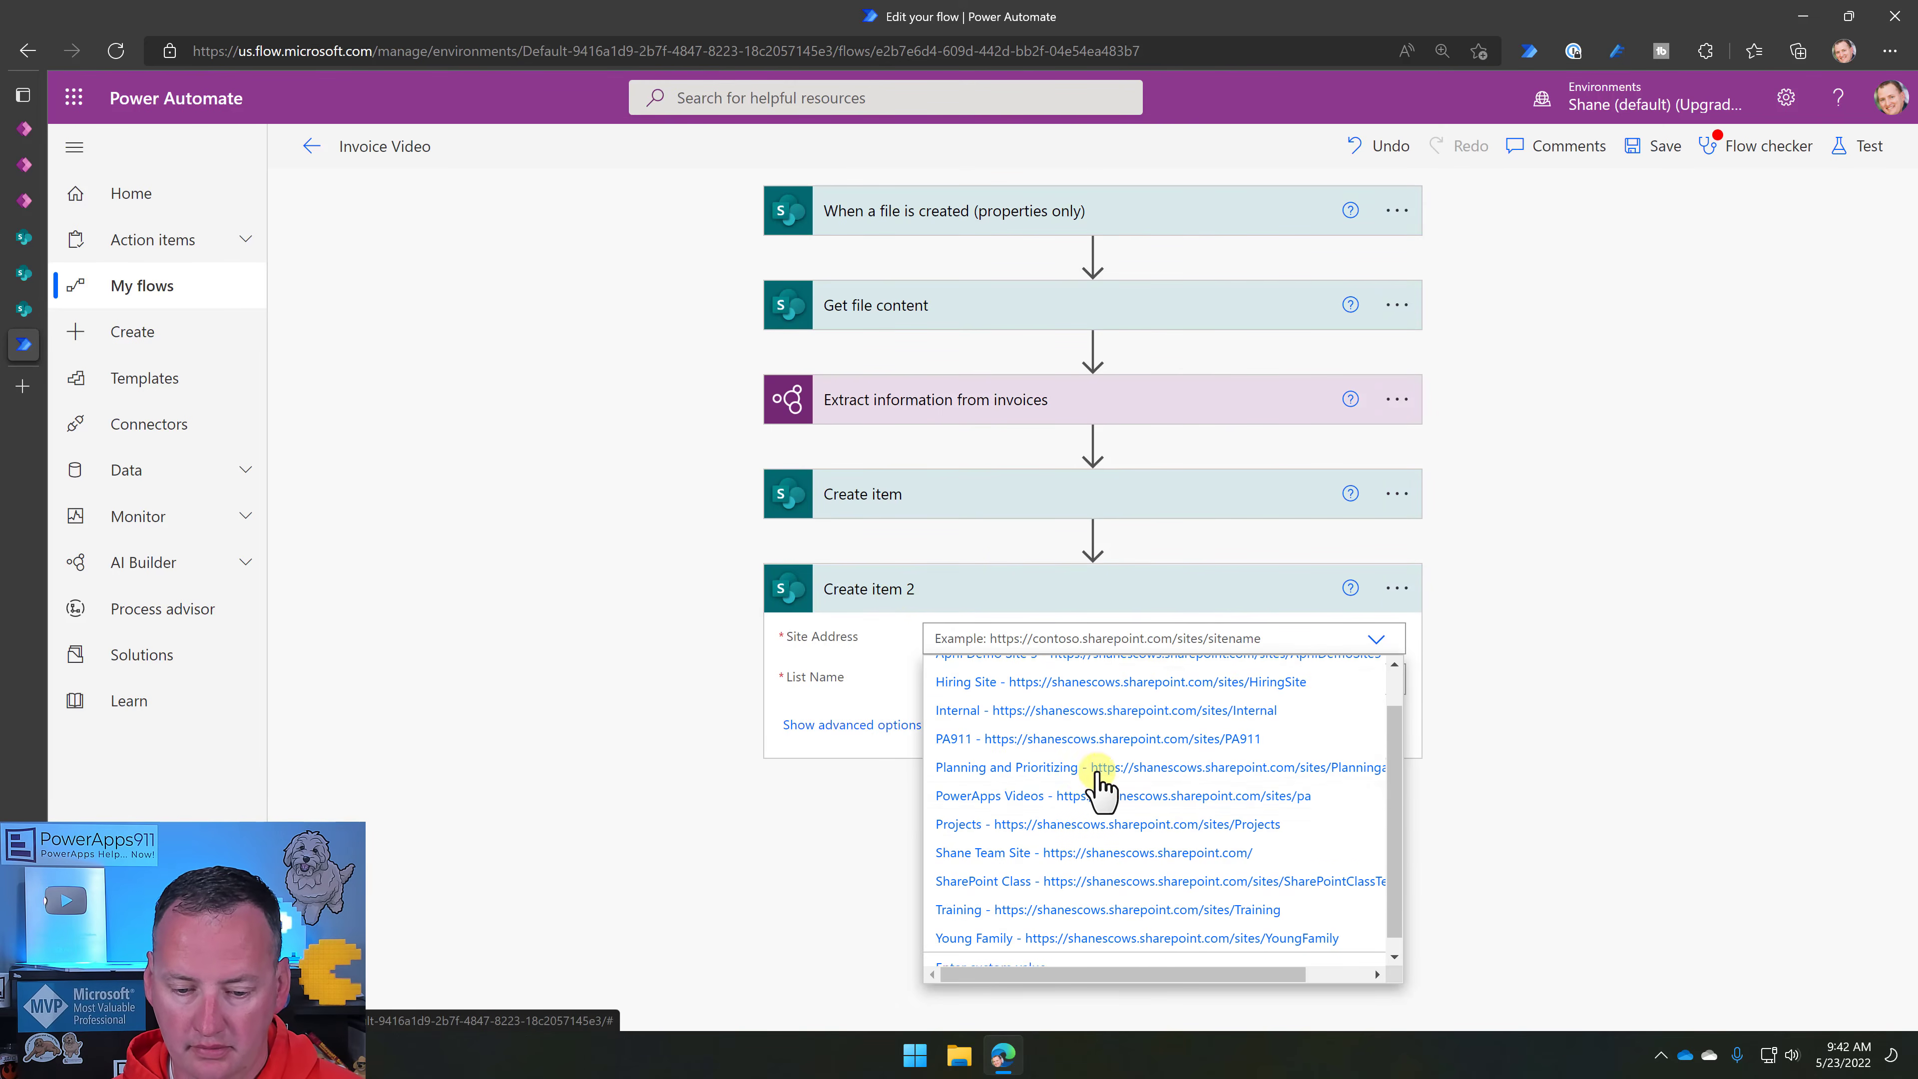
left_click(1079, 805)
left_click(1376, 680)
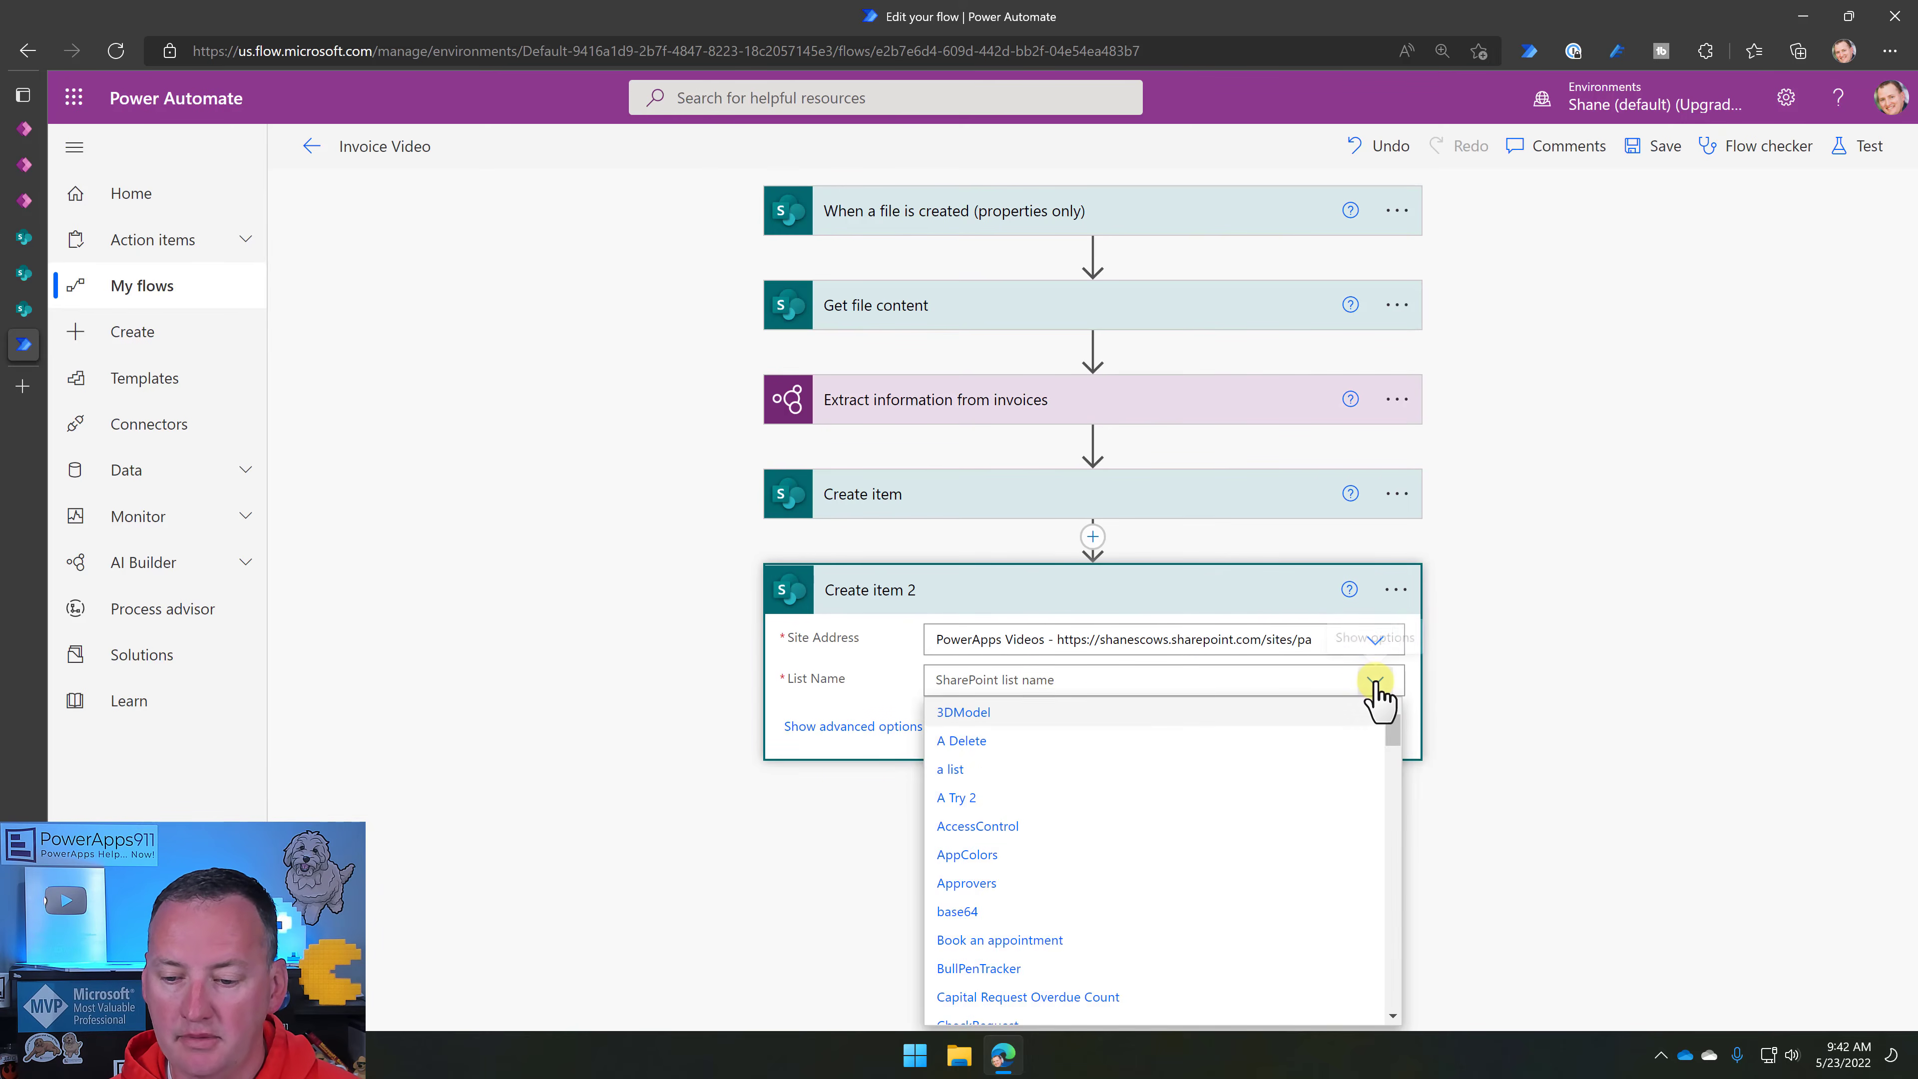
left_click(1376, 681)
left_click(1376, 681)
scroll(1276, 785, "down", 5)
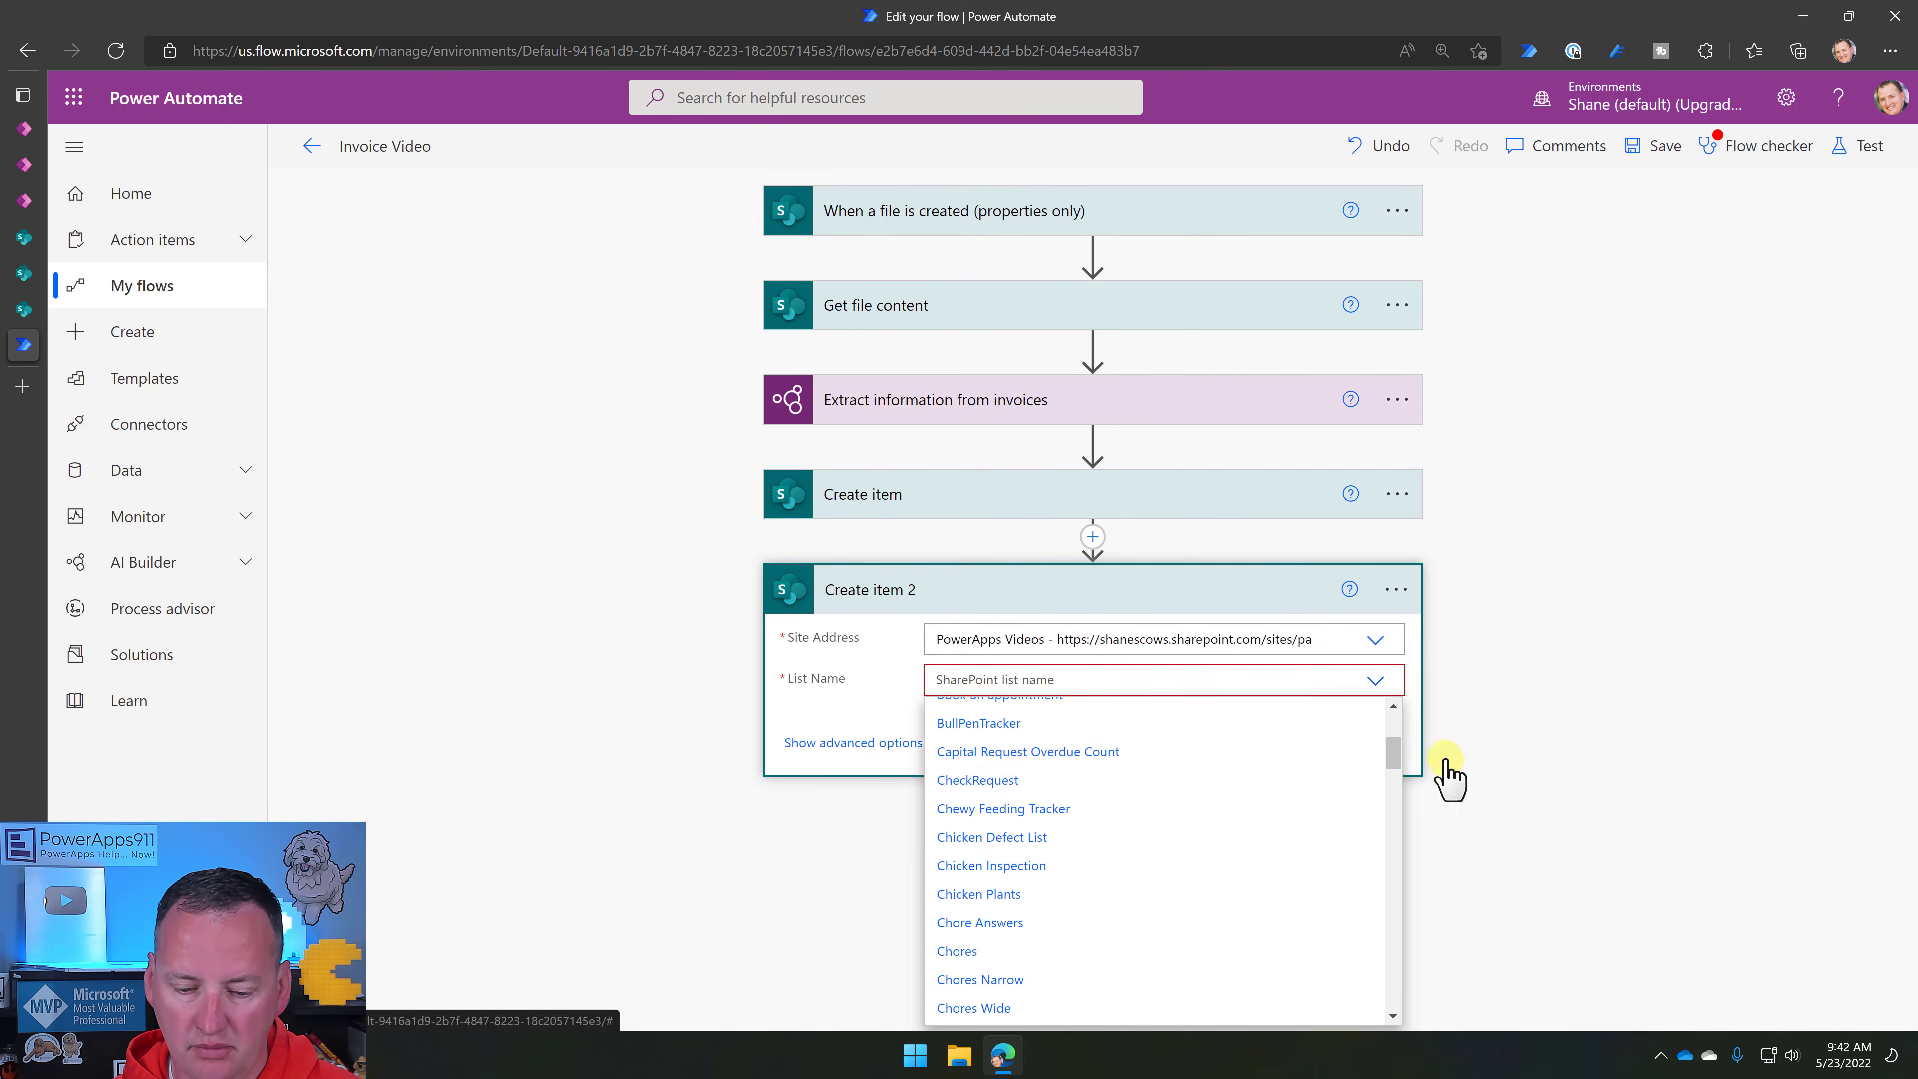
scroll(1245, 921, "down", 1)
scroll(1118, 832, "down", 10)
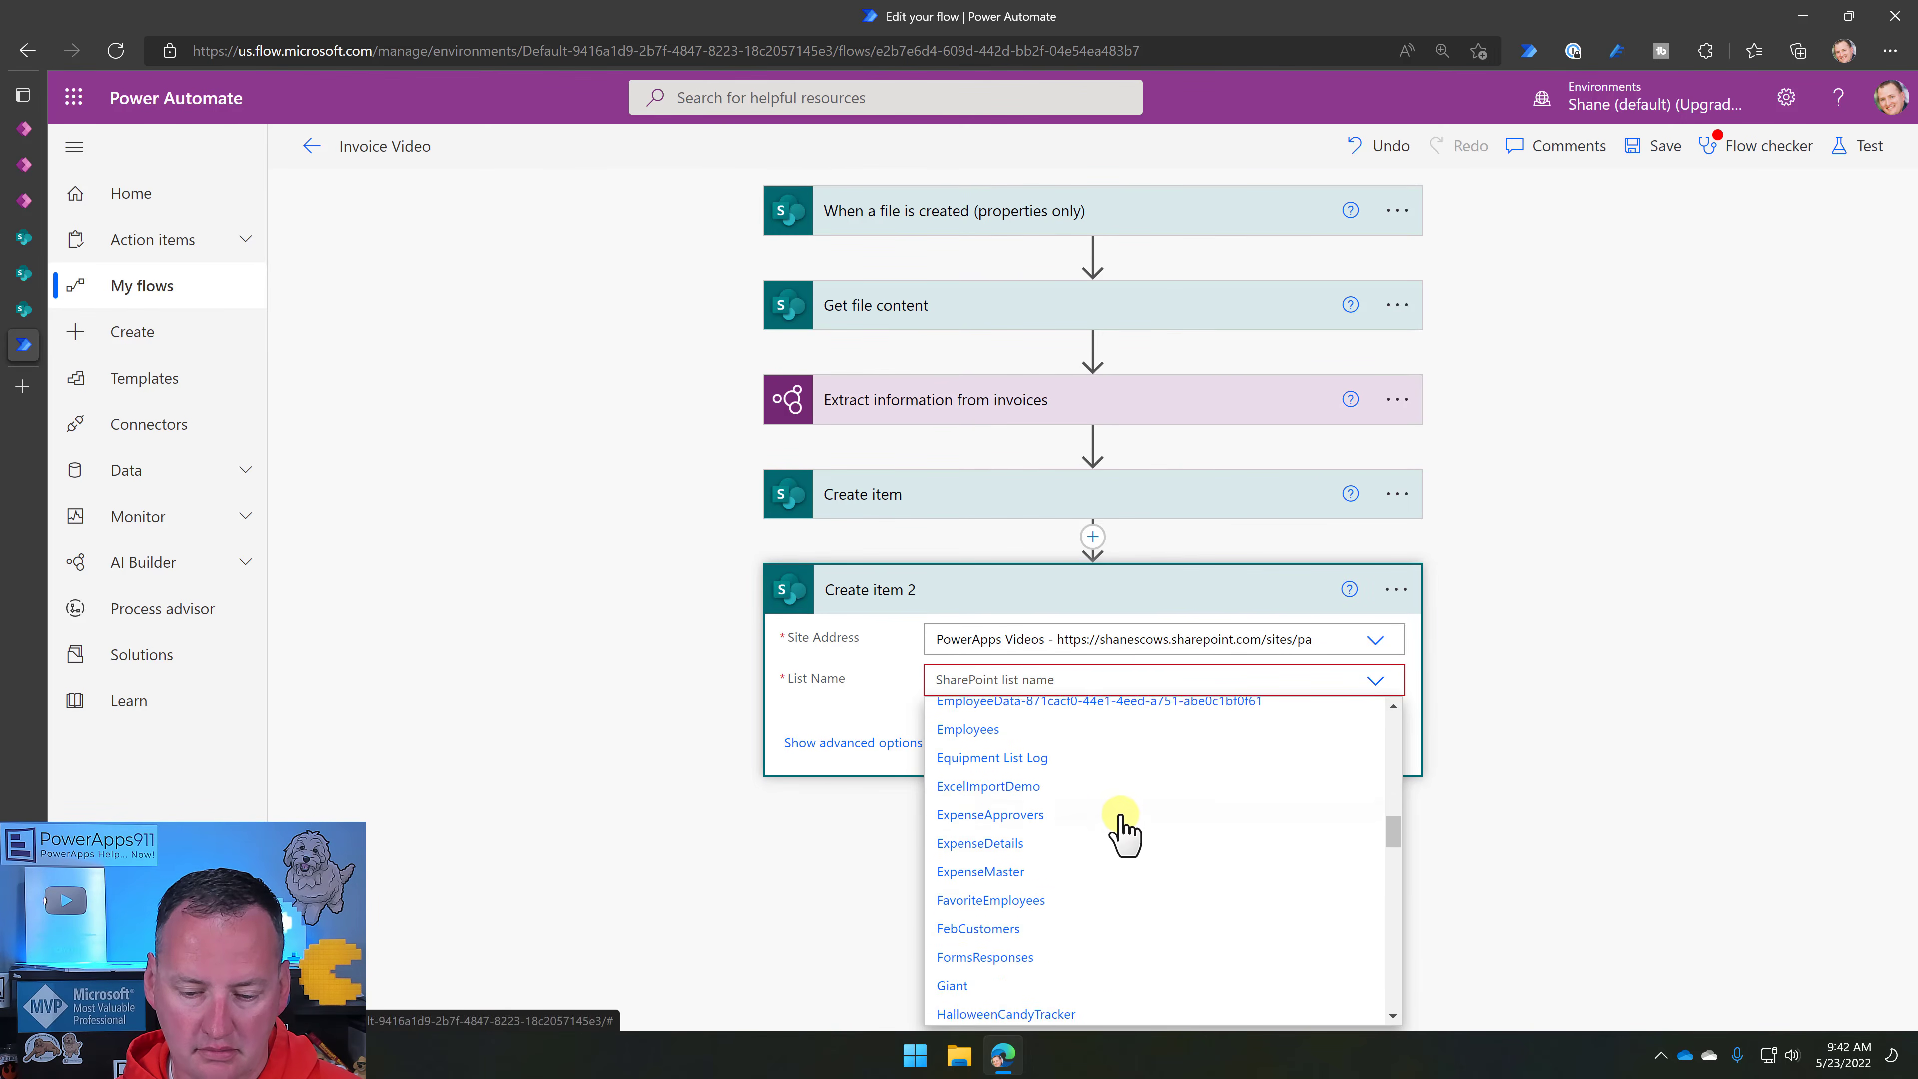
scroll(1108, 820, "down", 1)
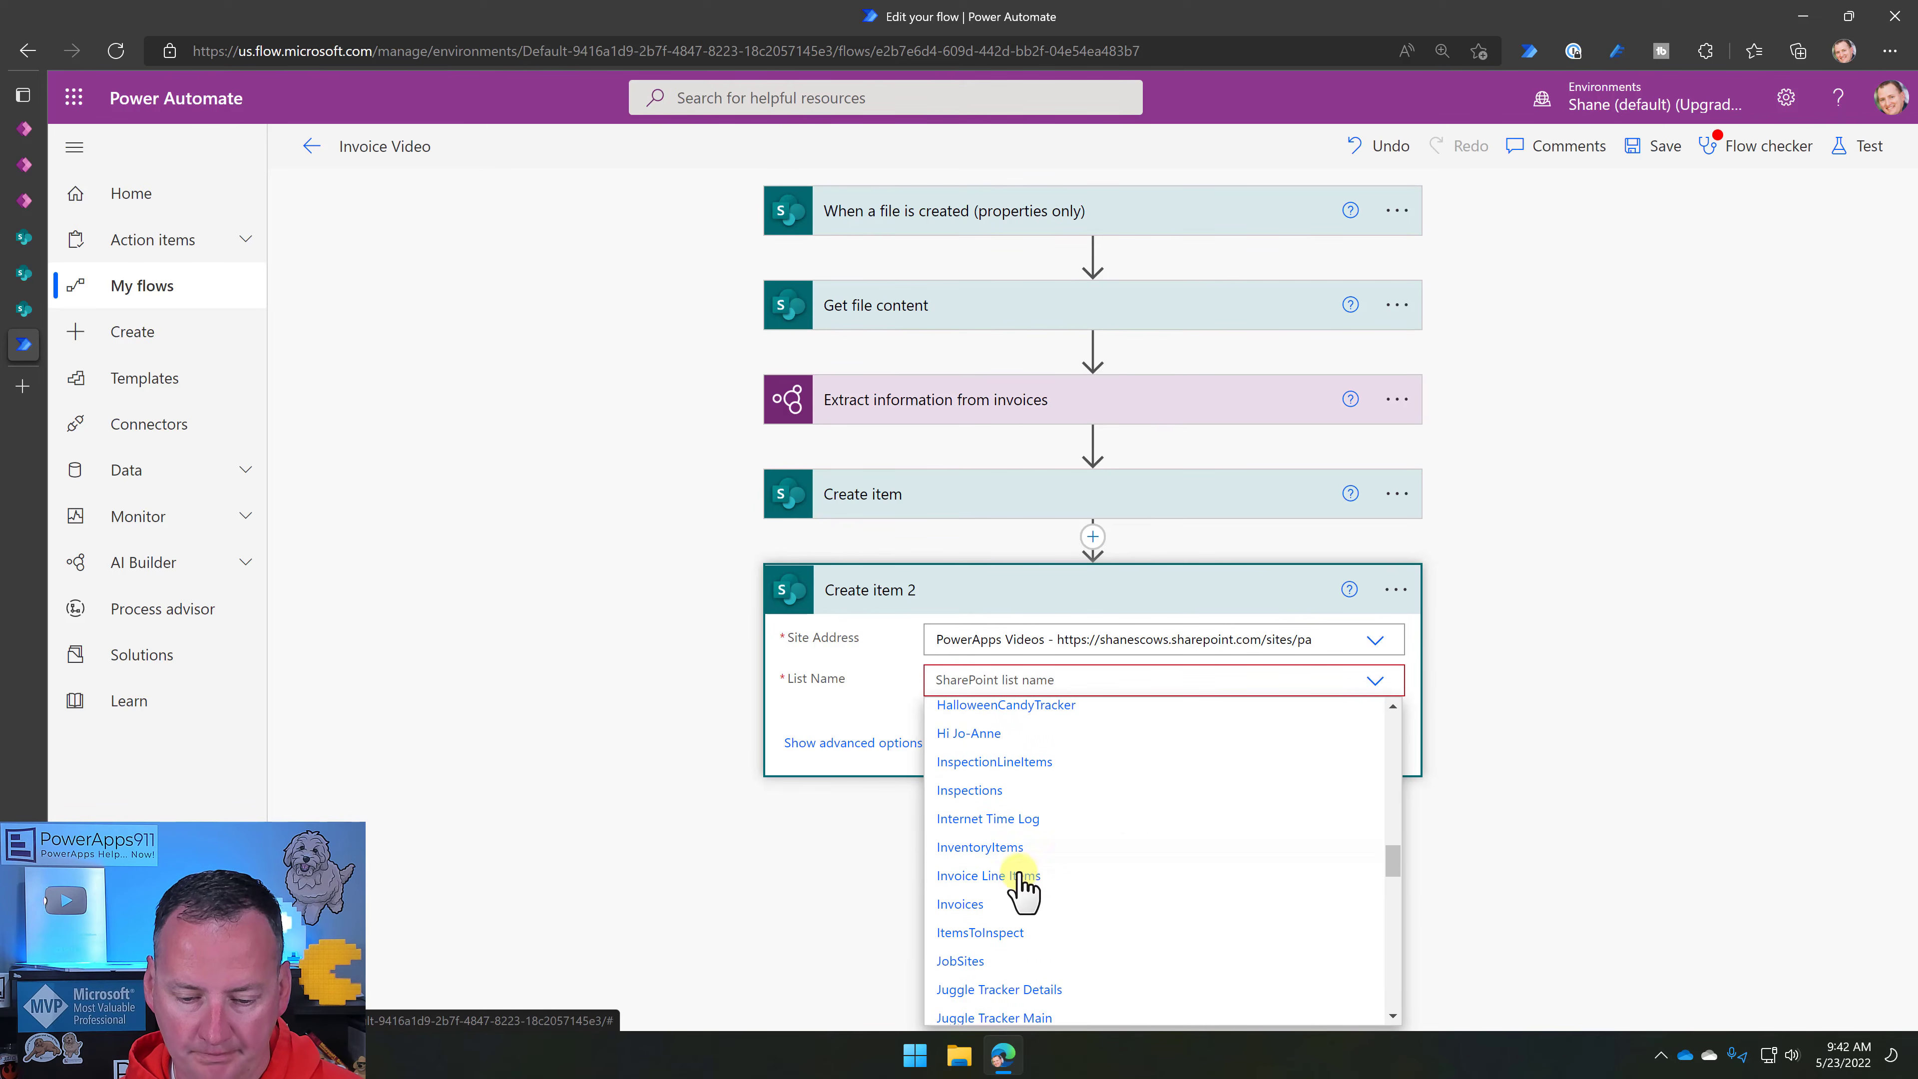
left_click(1000, 880)
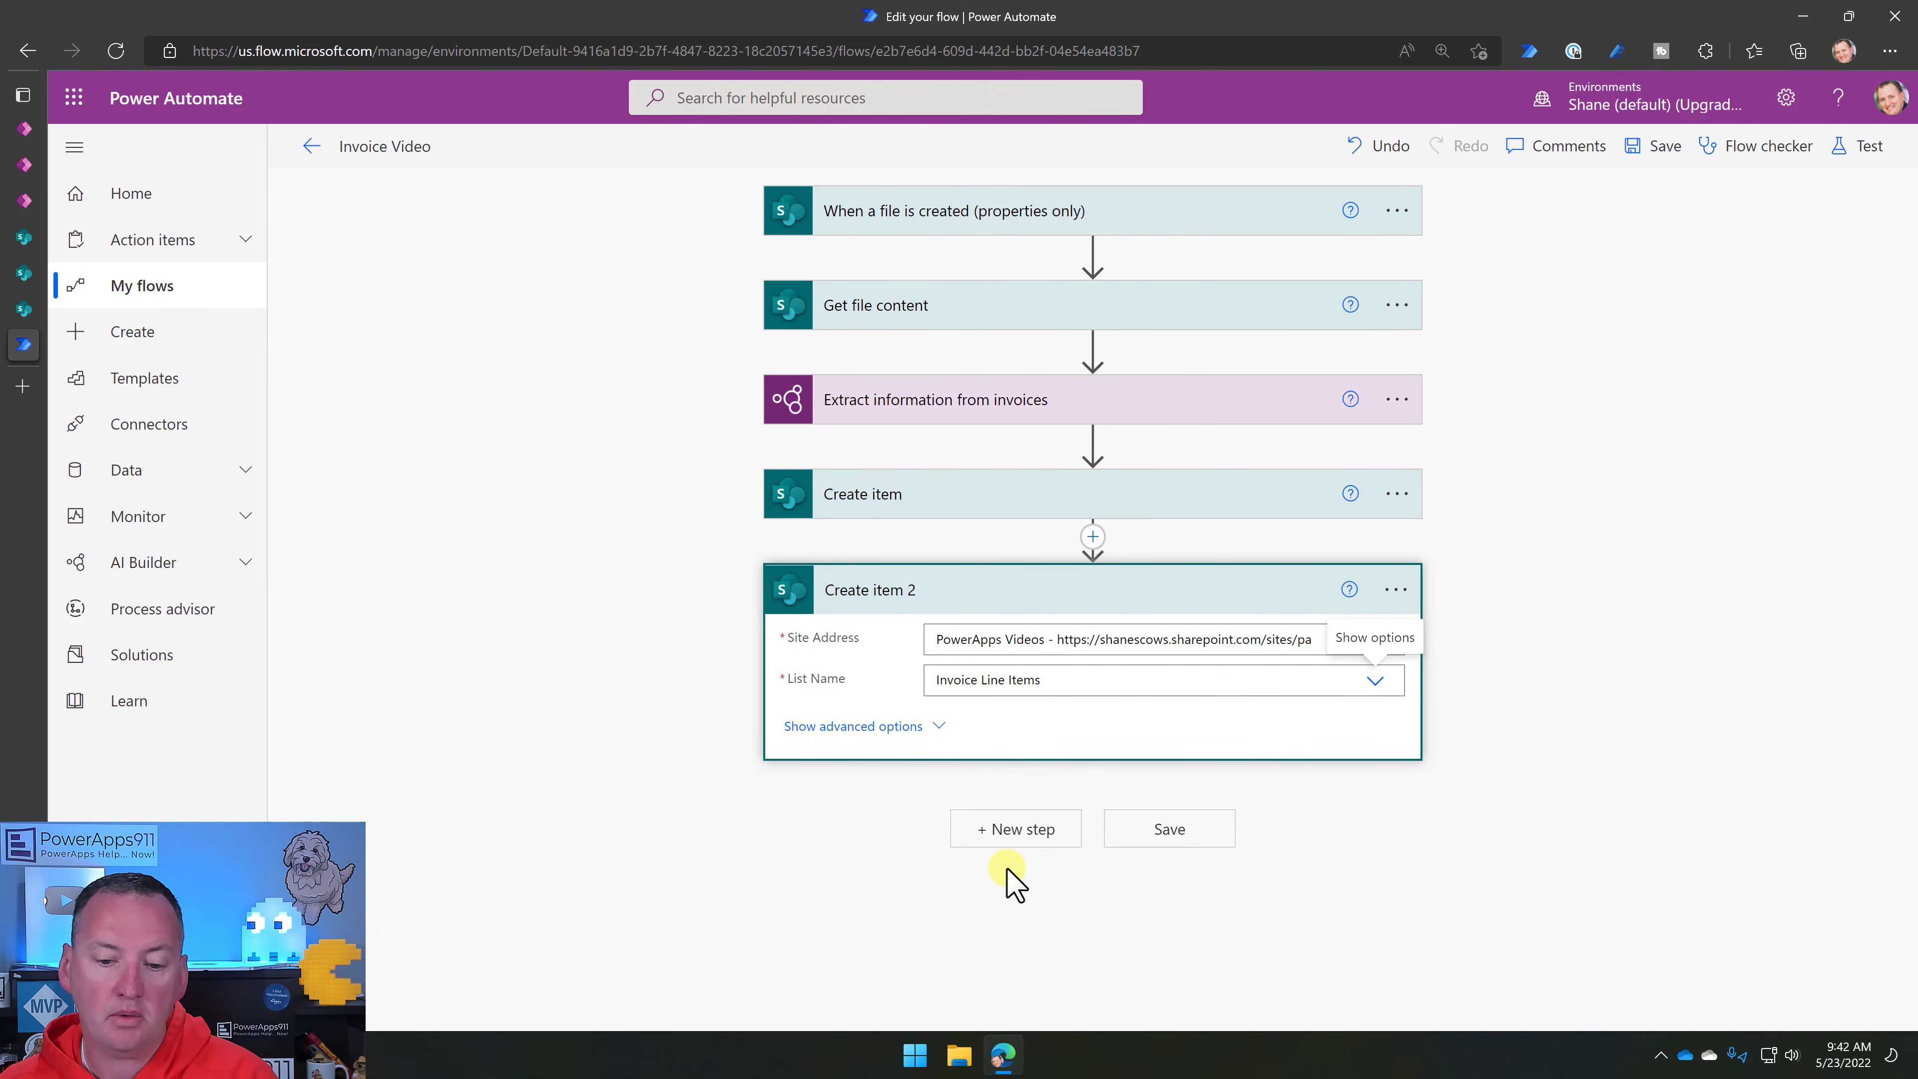
Switch to SharePoint and open the Invoice Line Items list settings to examine its columns and their data types.
left_click(23, 310)
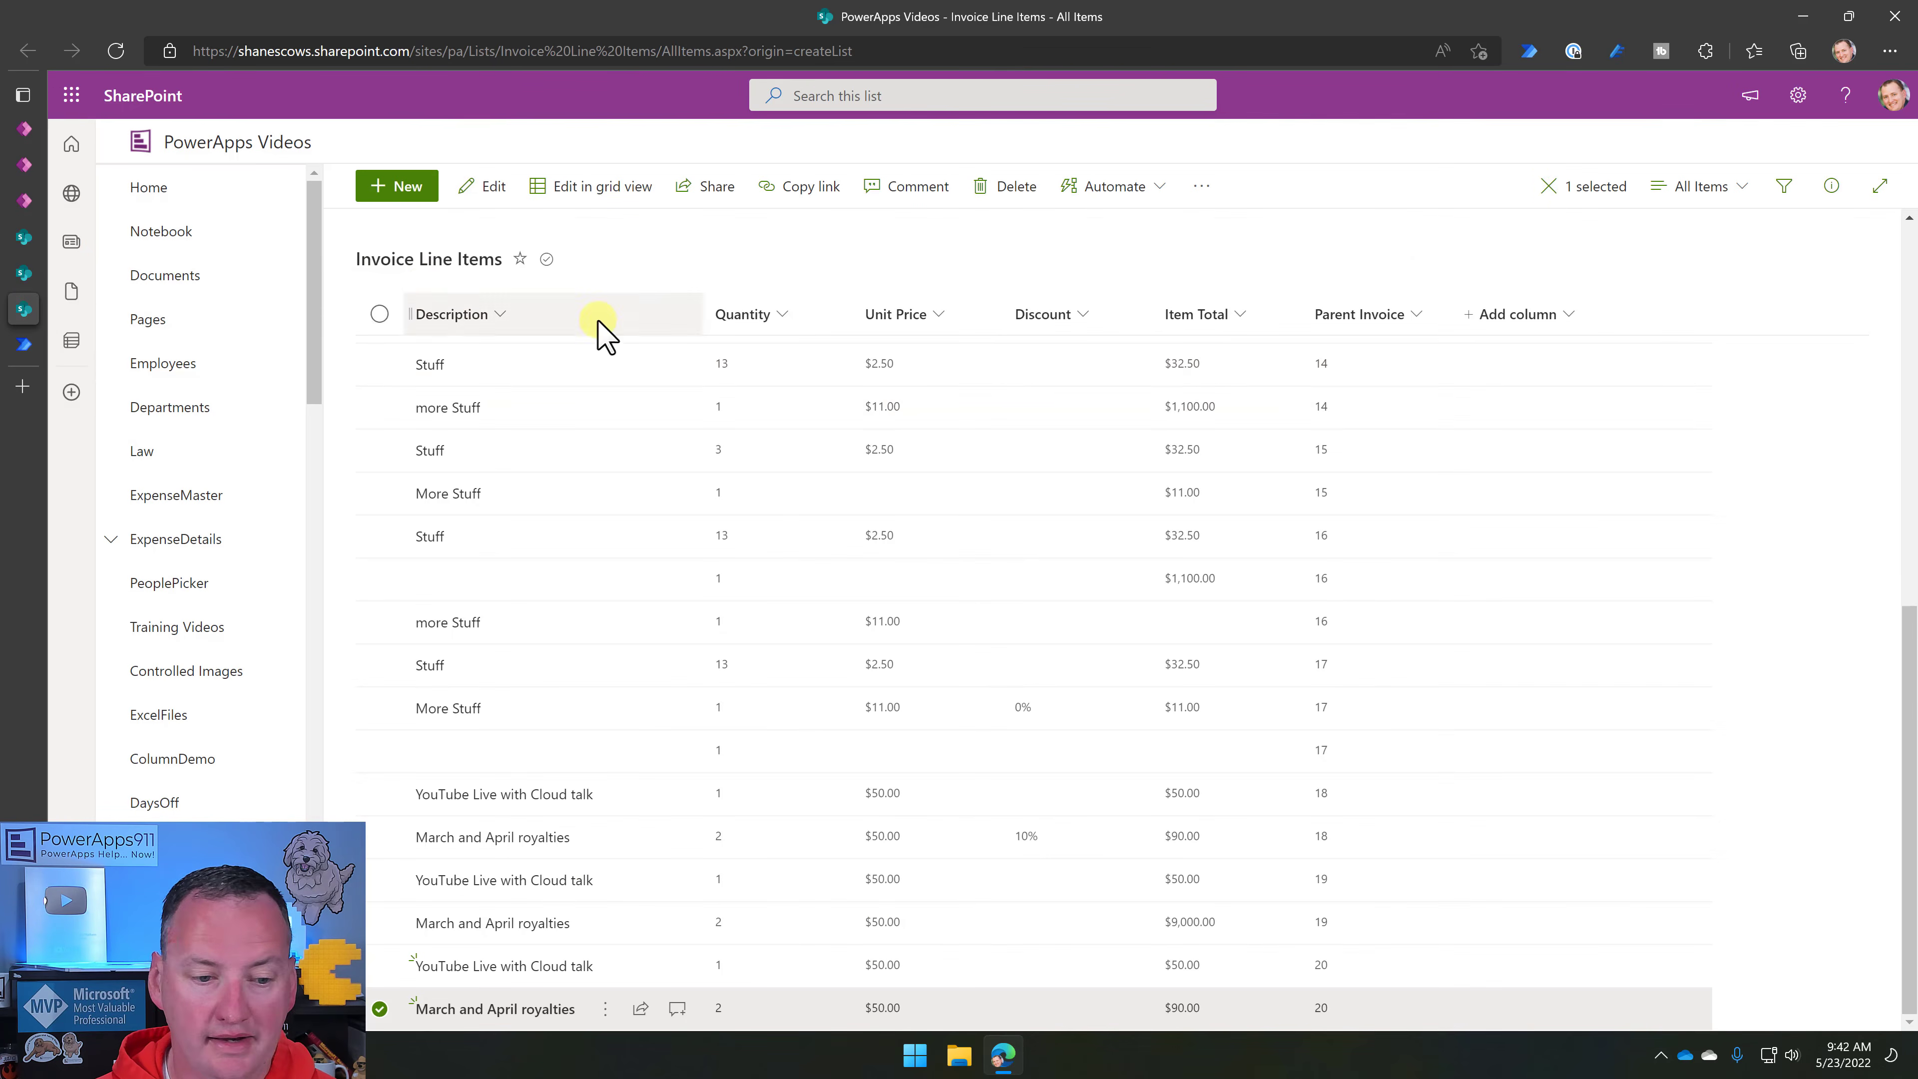
left_click(1798, 95)
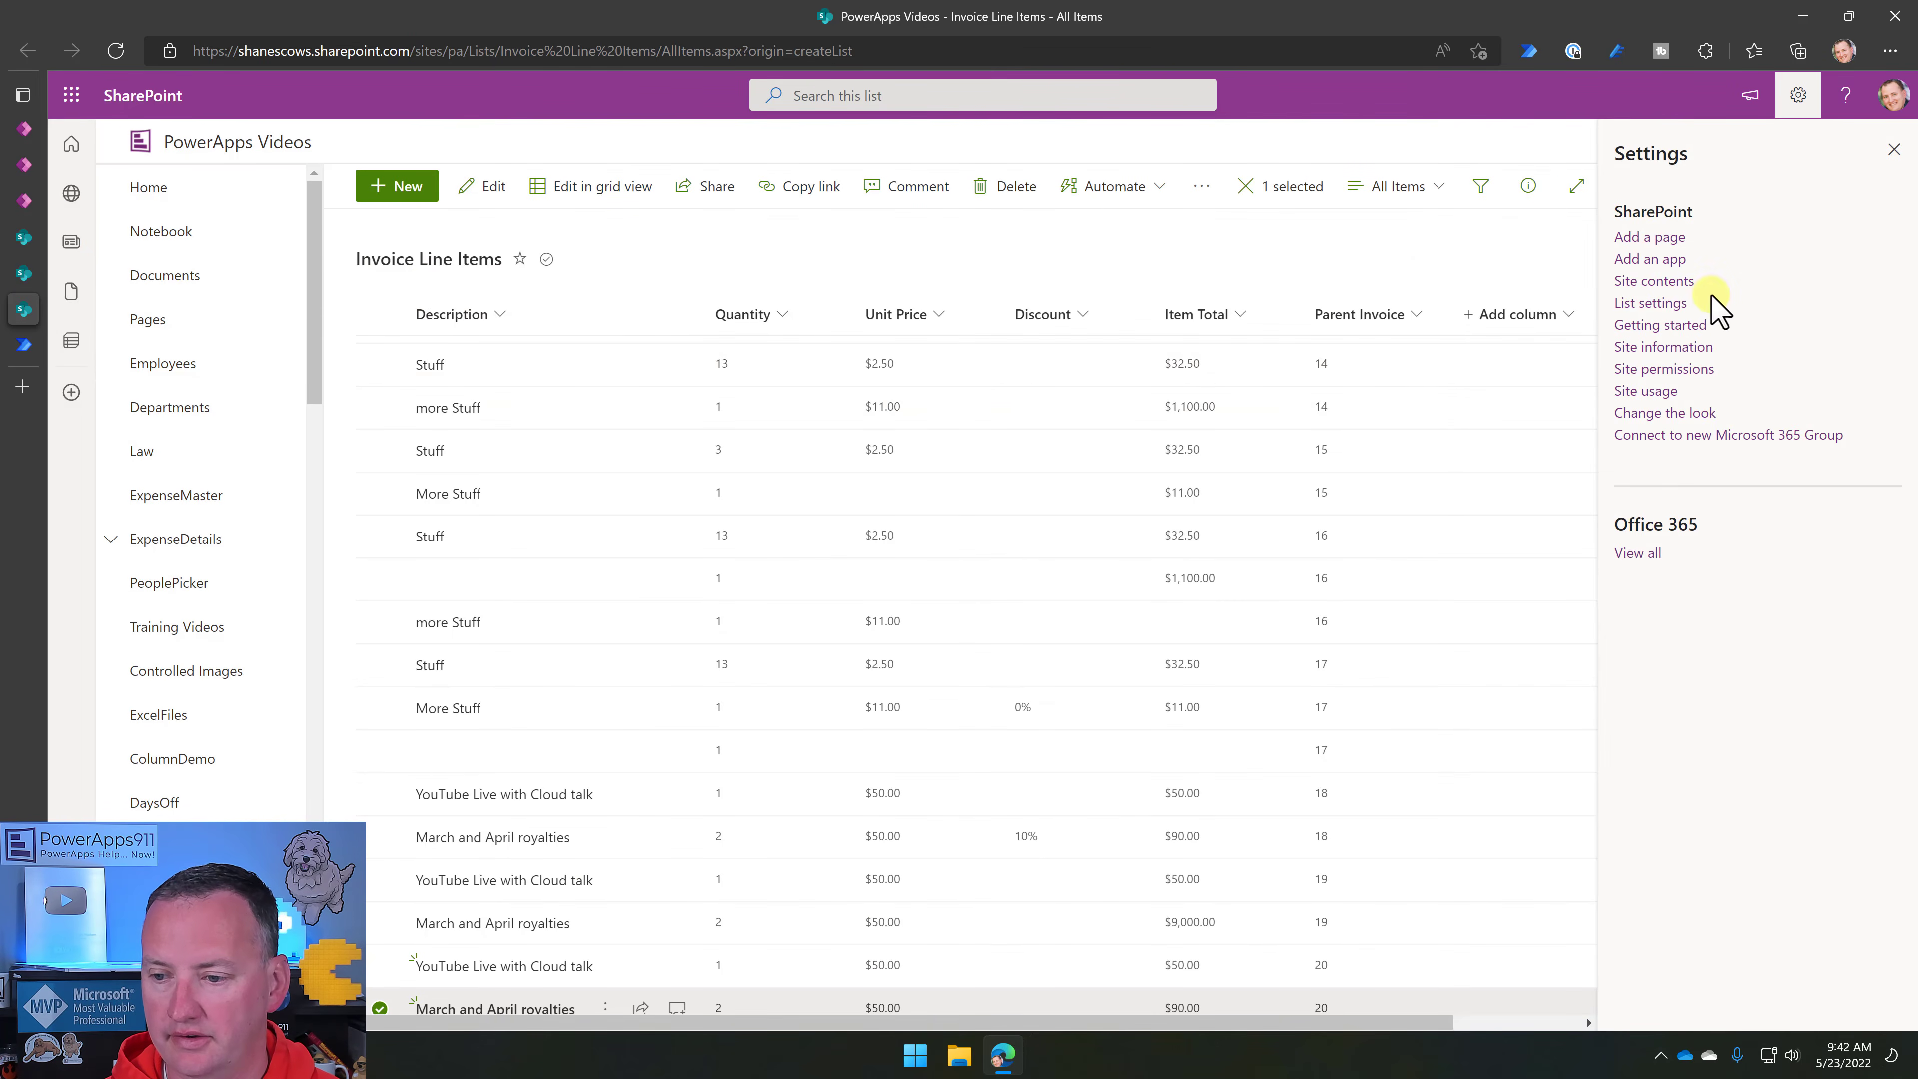
left_click(1665, 304)
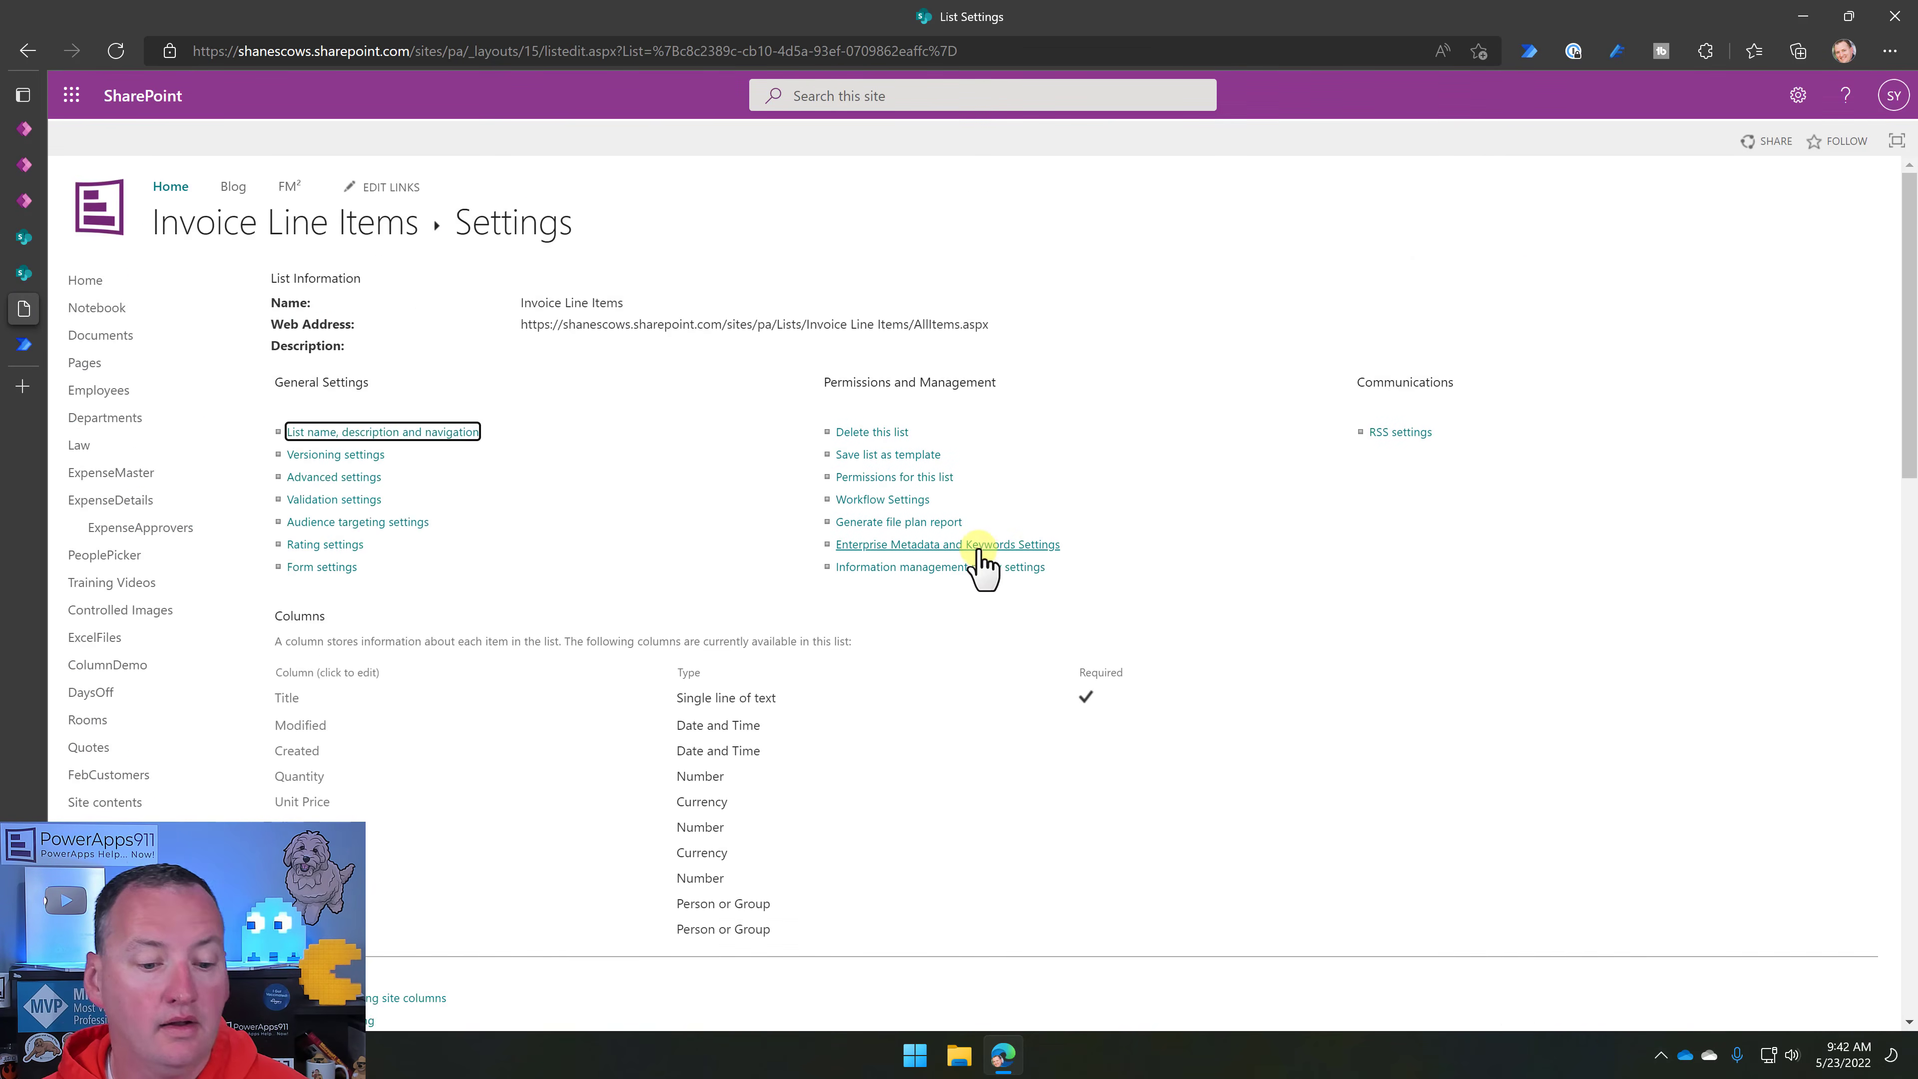
scroll(921, 627, "down", 2)
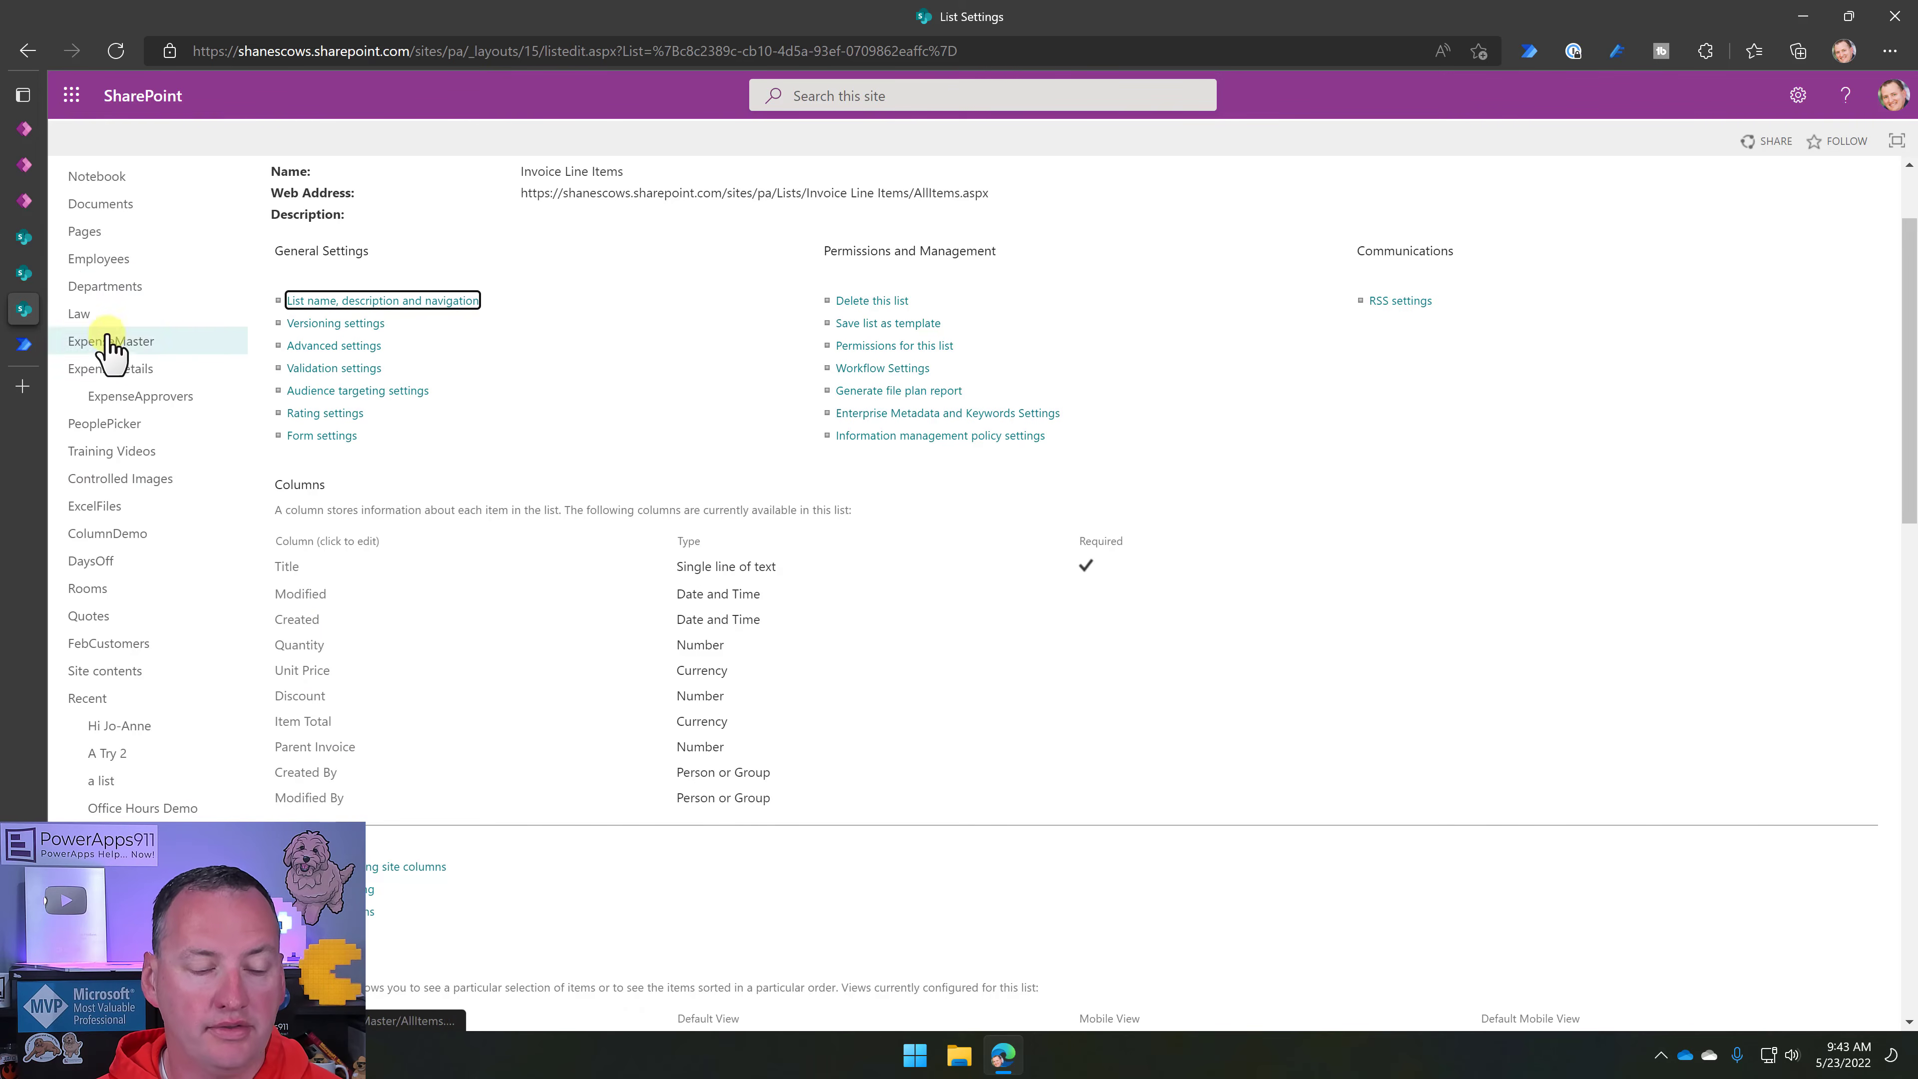
Examine the line items on the sample invoice image and the ID column of the Invoices list.
left_click(46, 236)
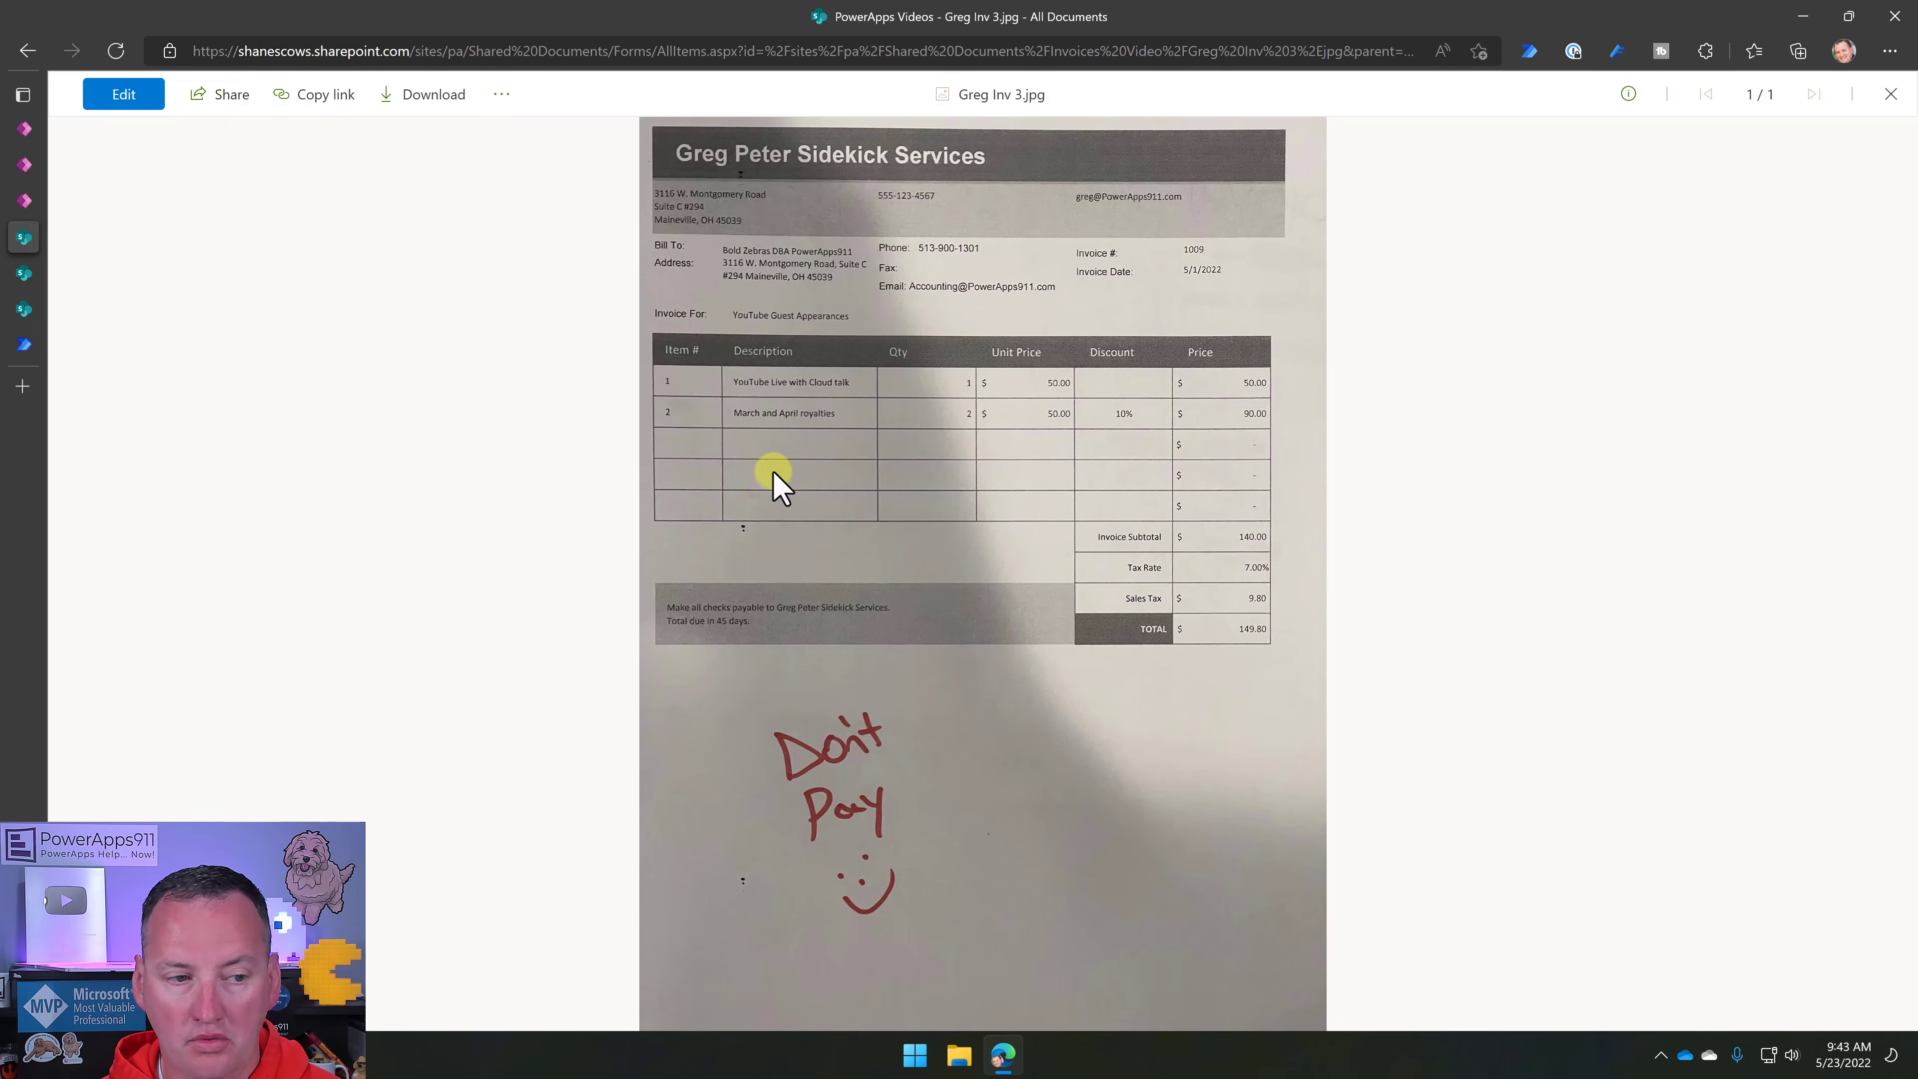
left_click(41, 268)
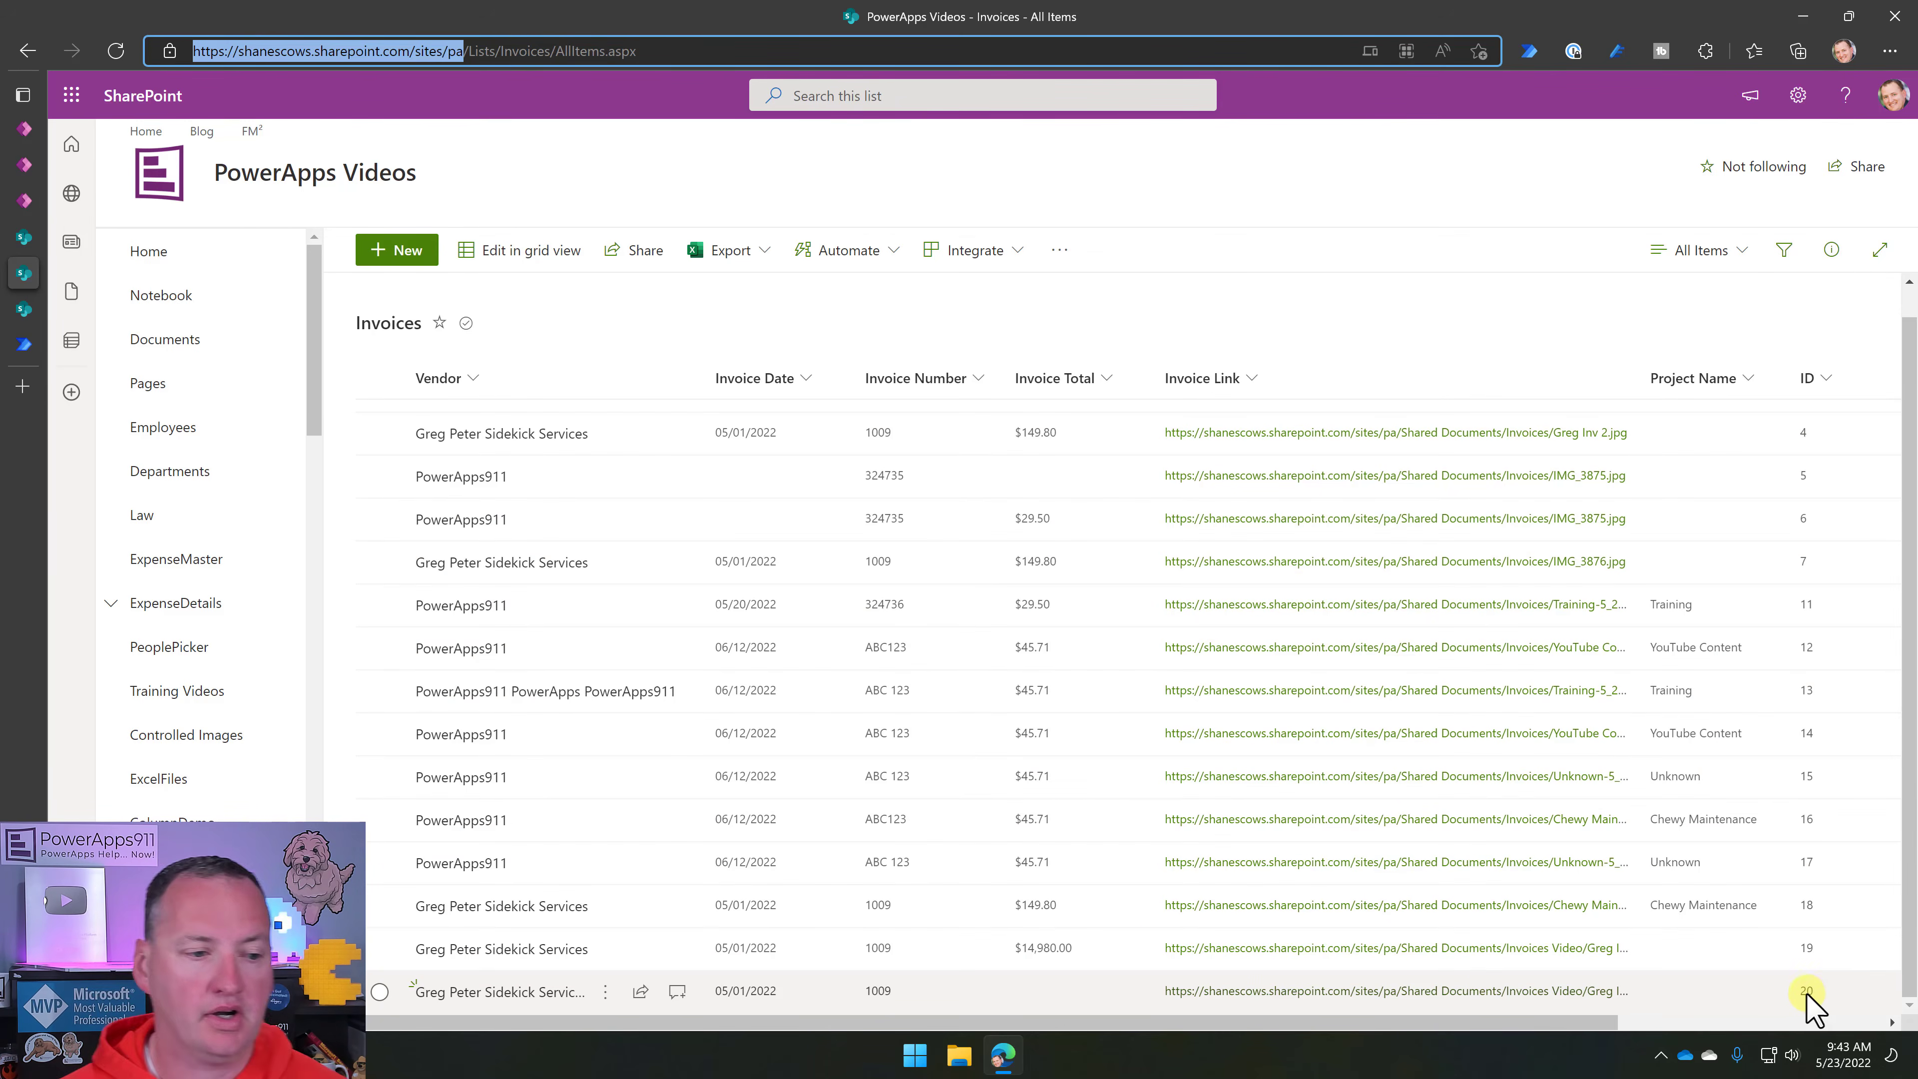
Return to the flow and fill the line item action's Title with the extracted Line item description.
left_click(30, 351)
left_click(1013, 719)
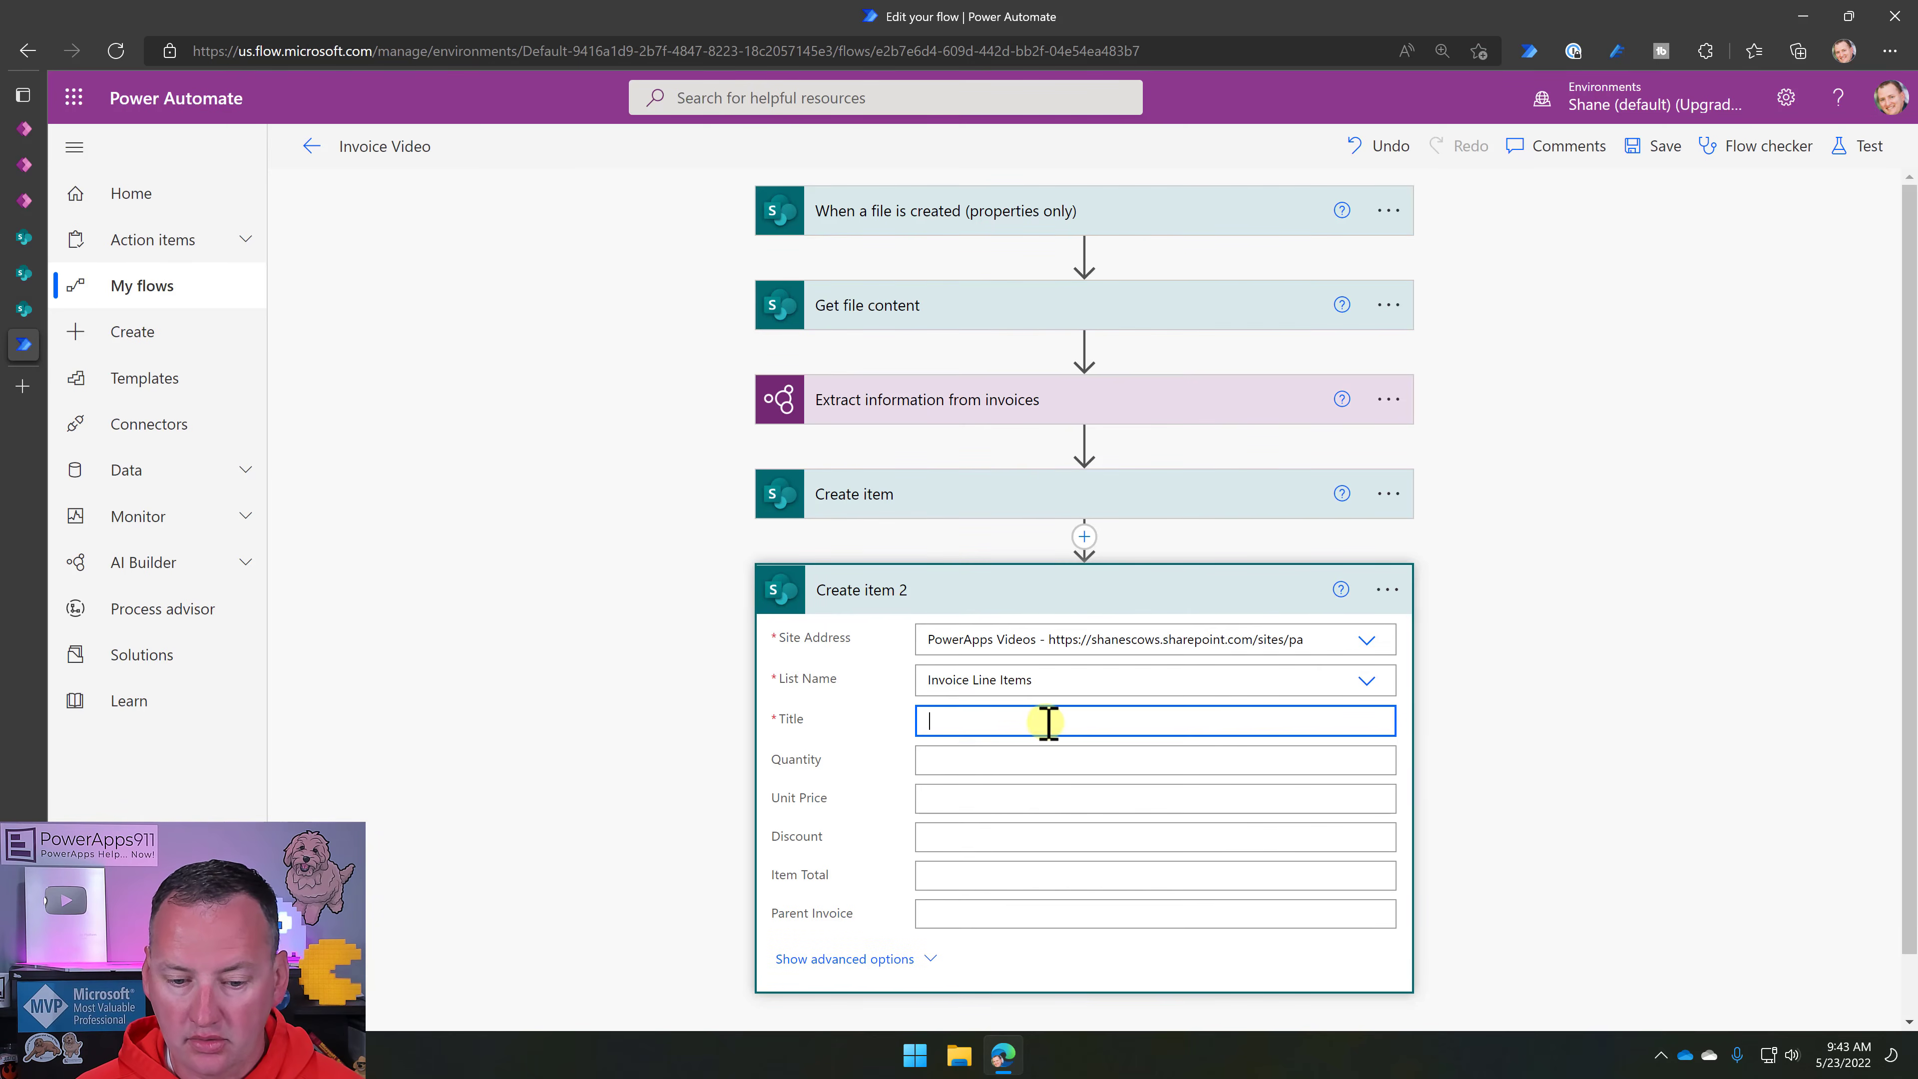
left_click(1583, 688)
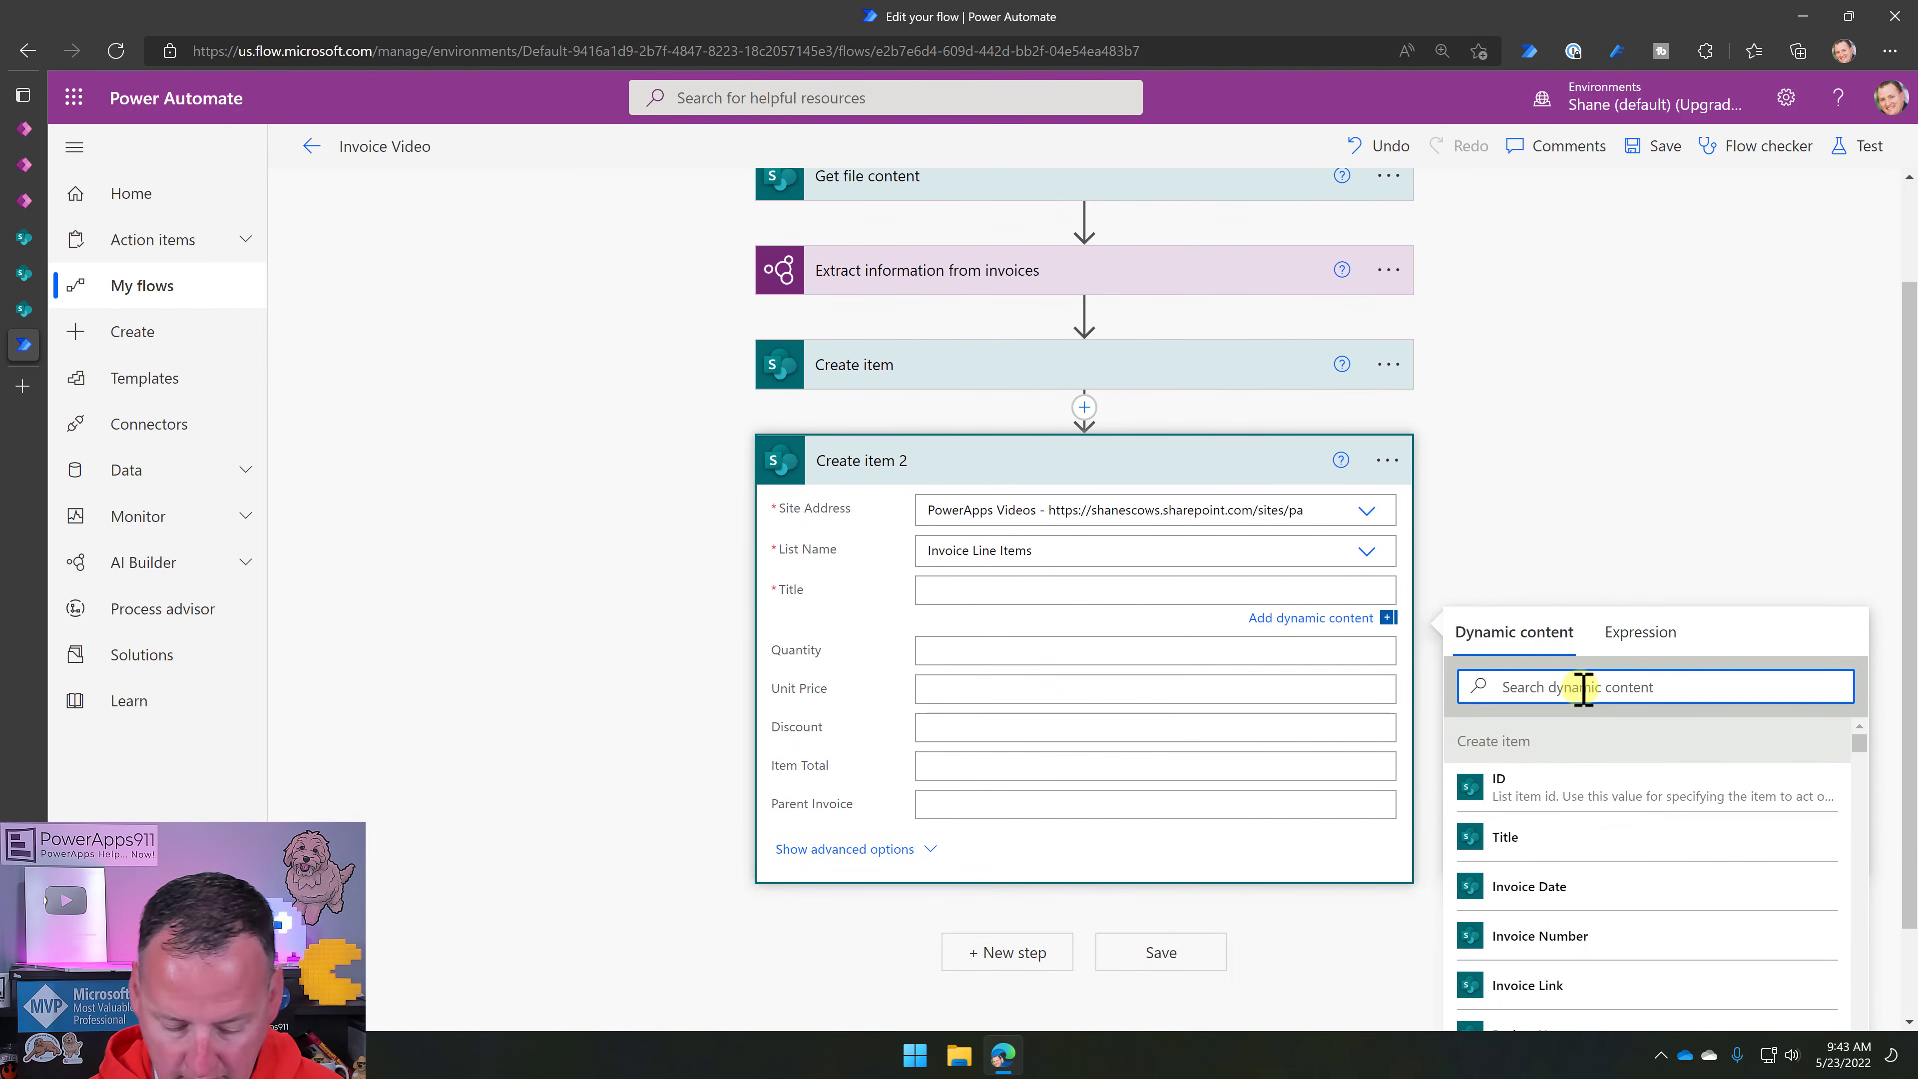
type("desc")
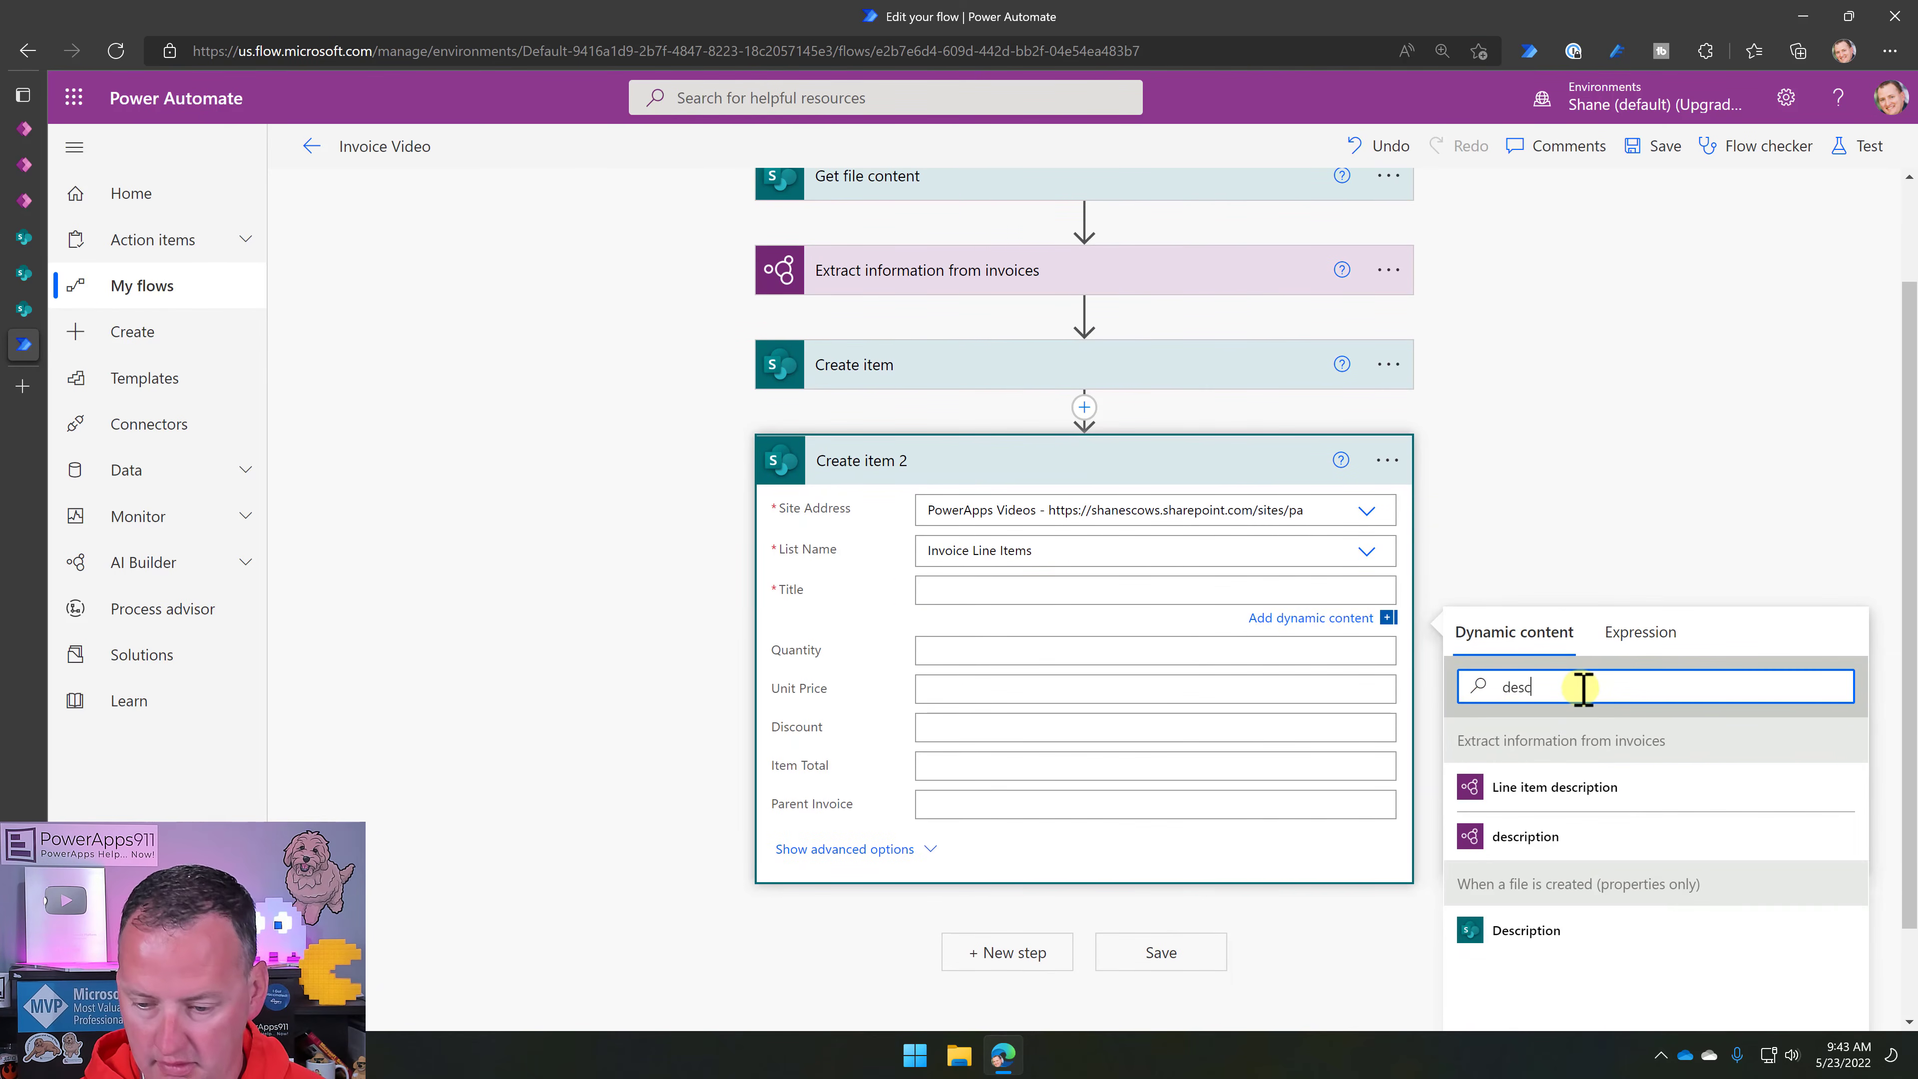
left_click(1611, 793)
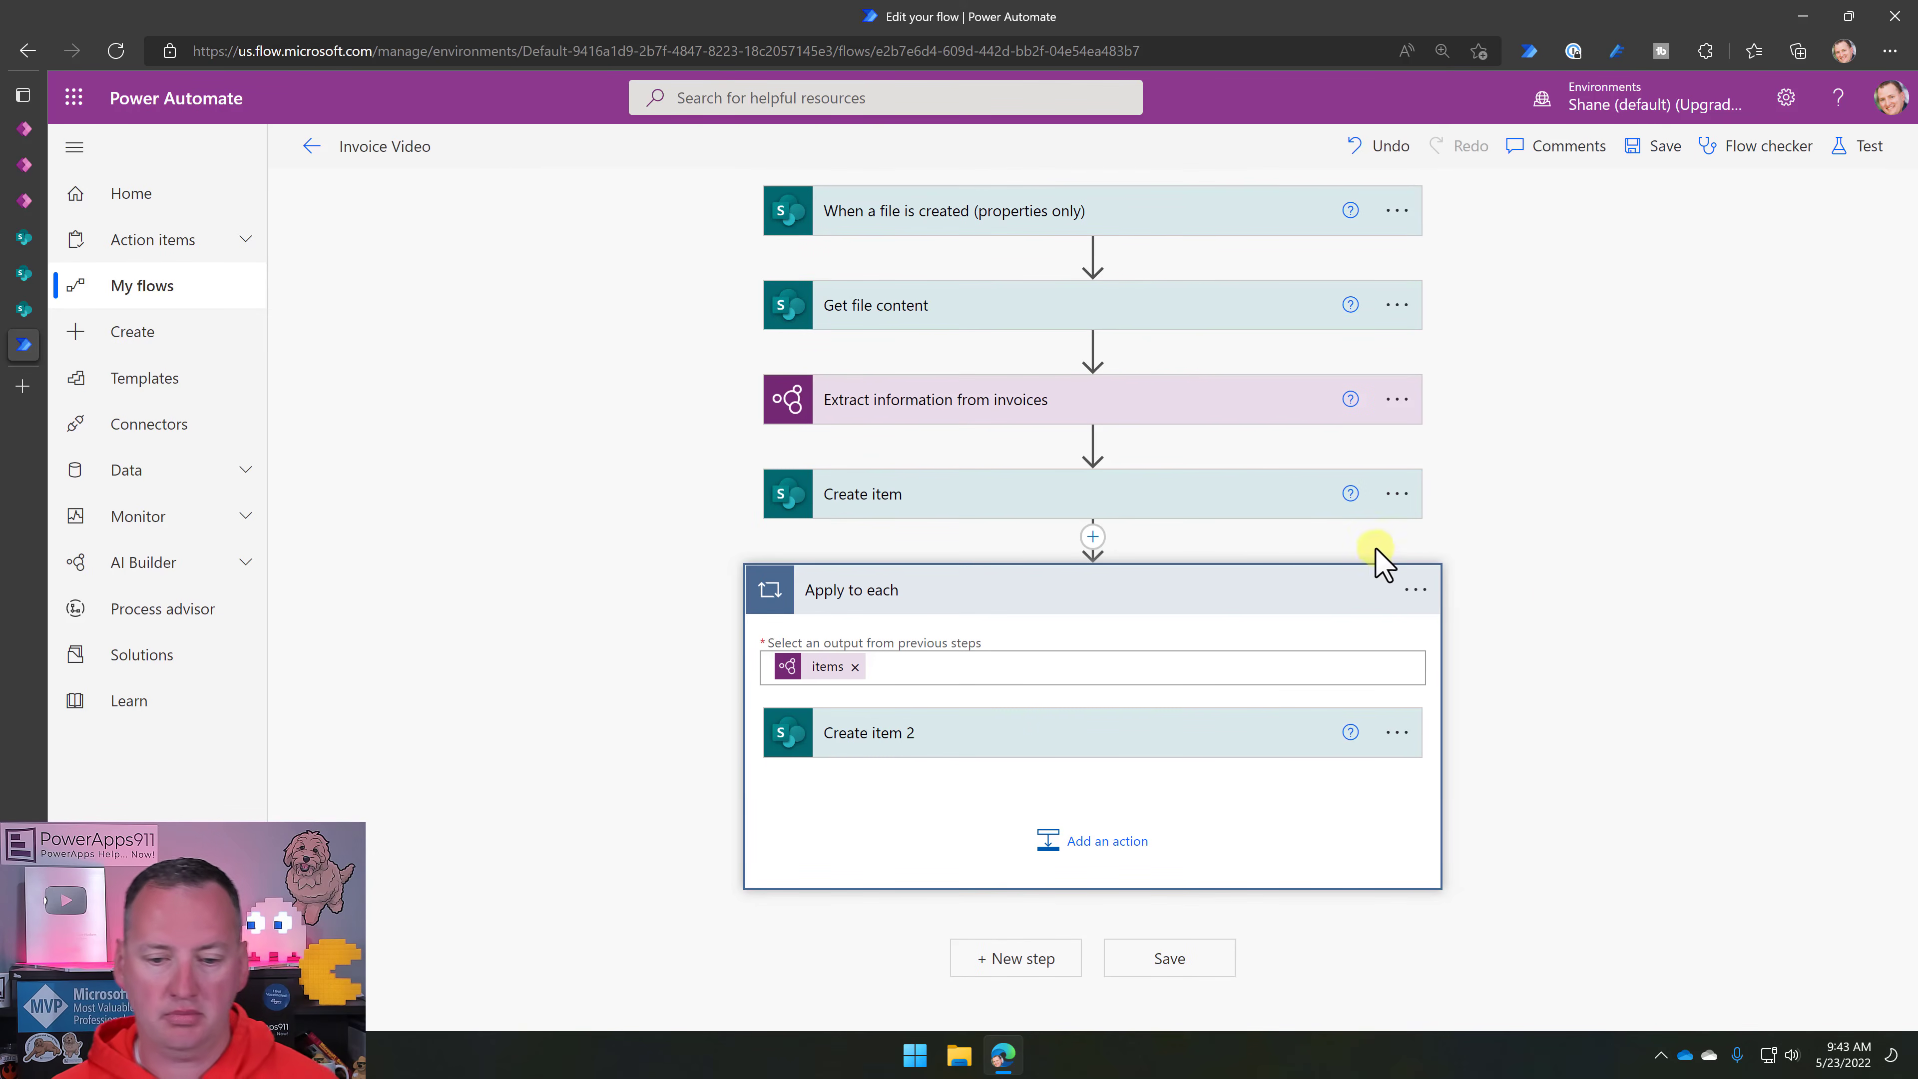
Reopen Create item 2 inside the loop and fill Quantity with Line item quantity (number).
left_click(1028, 744)
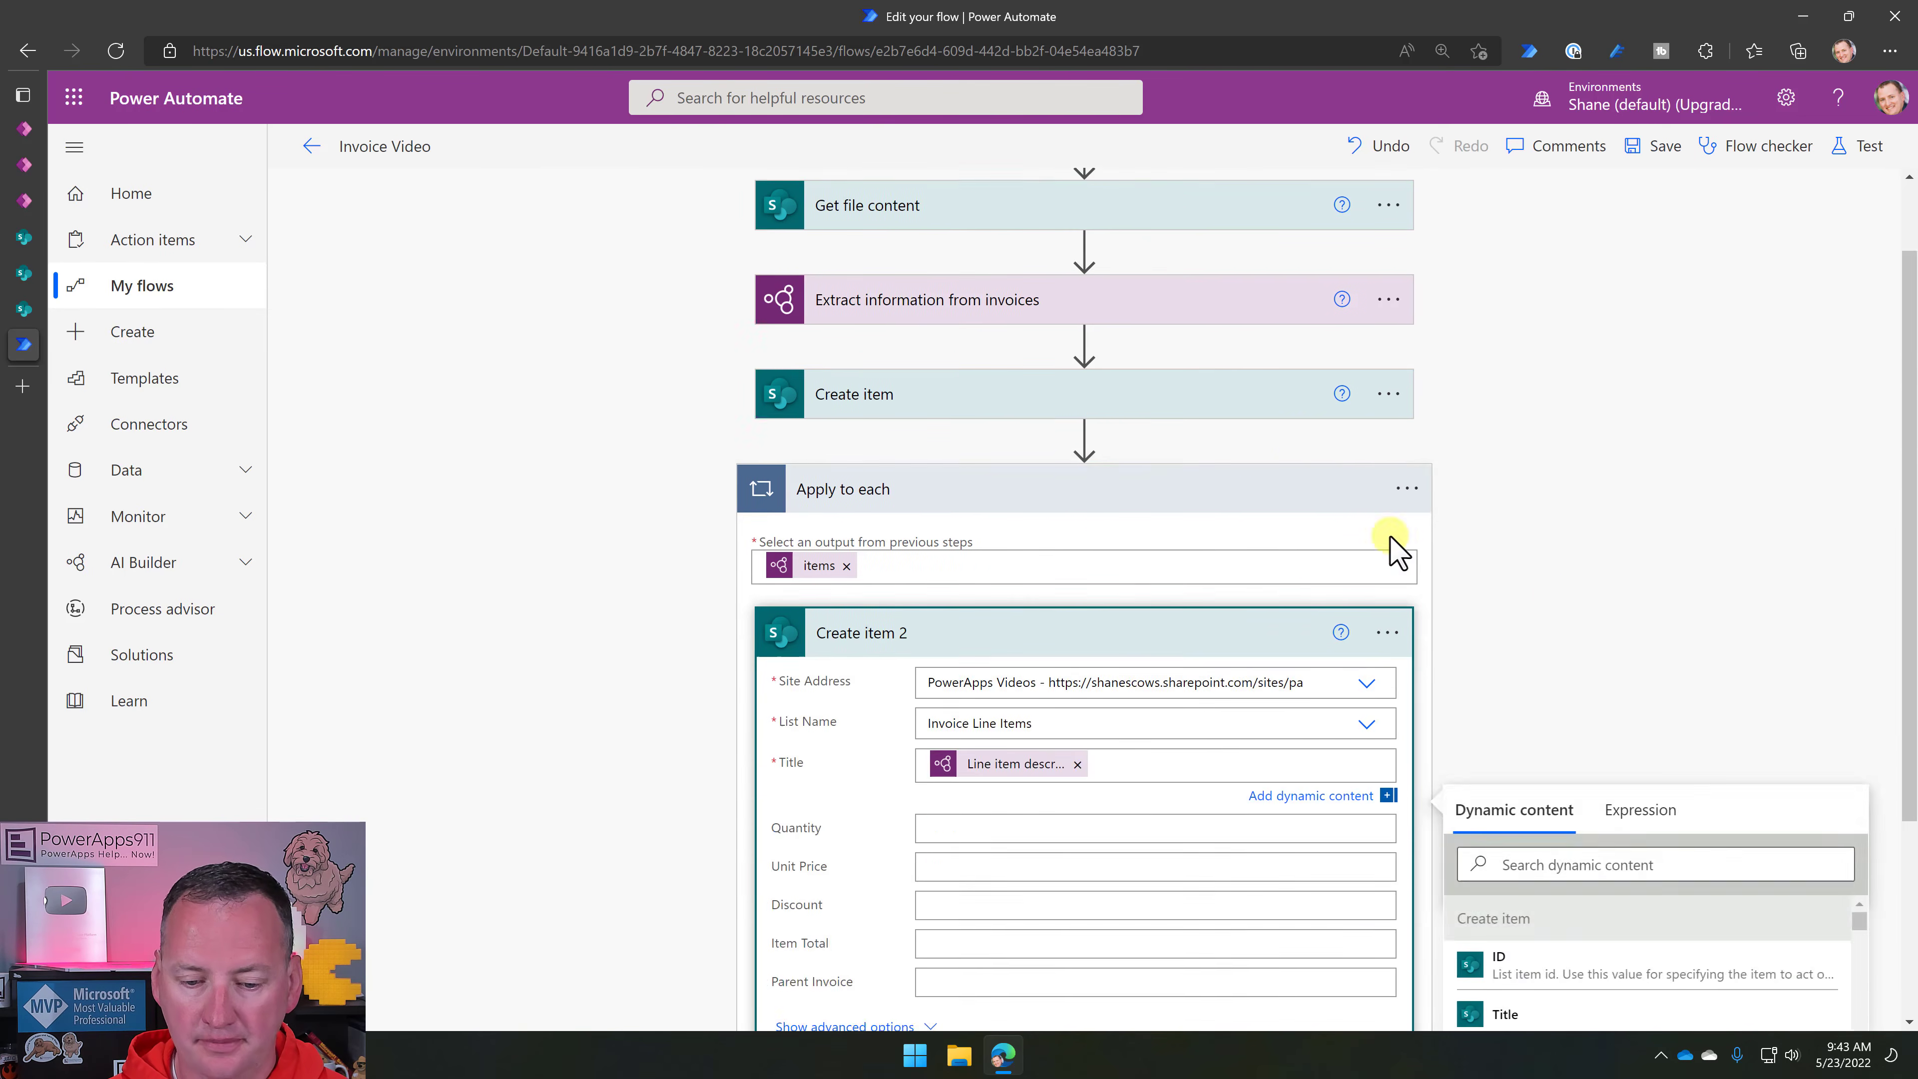
left_click(1021, 544)
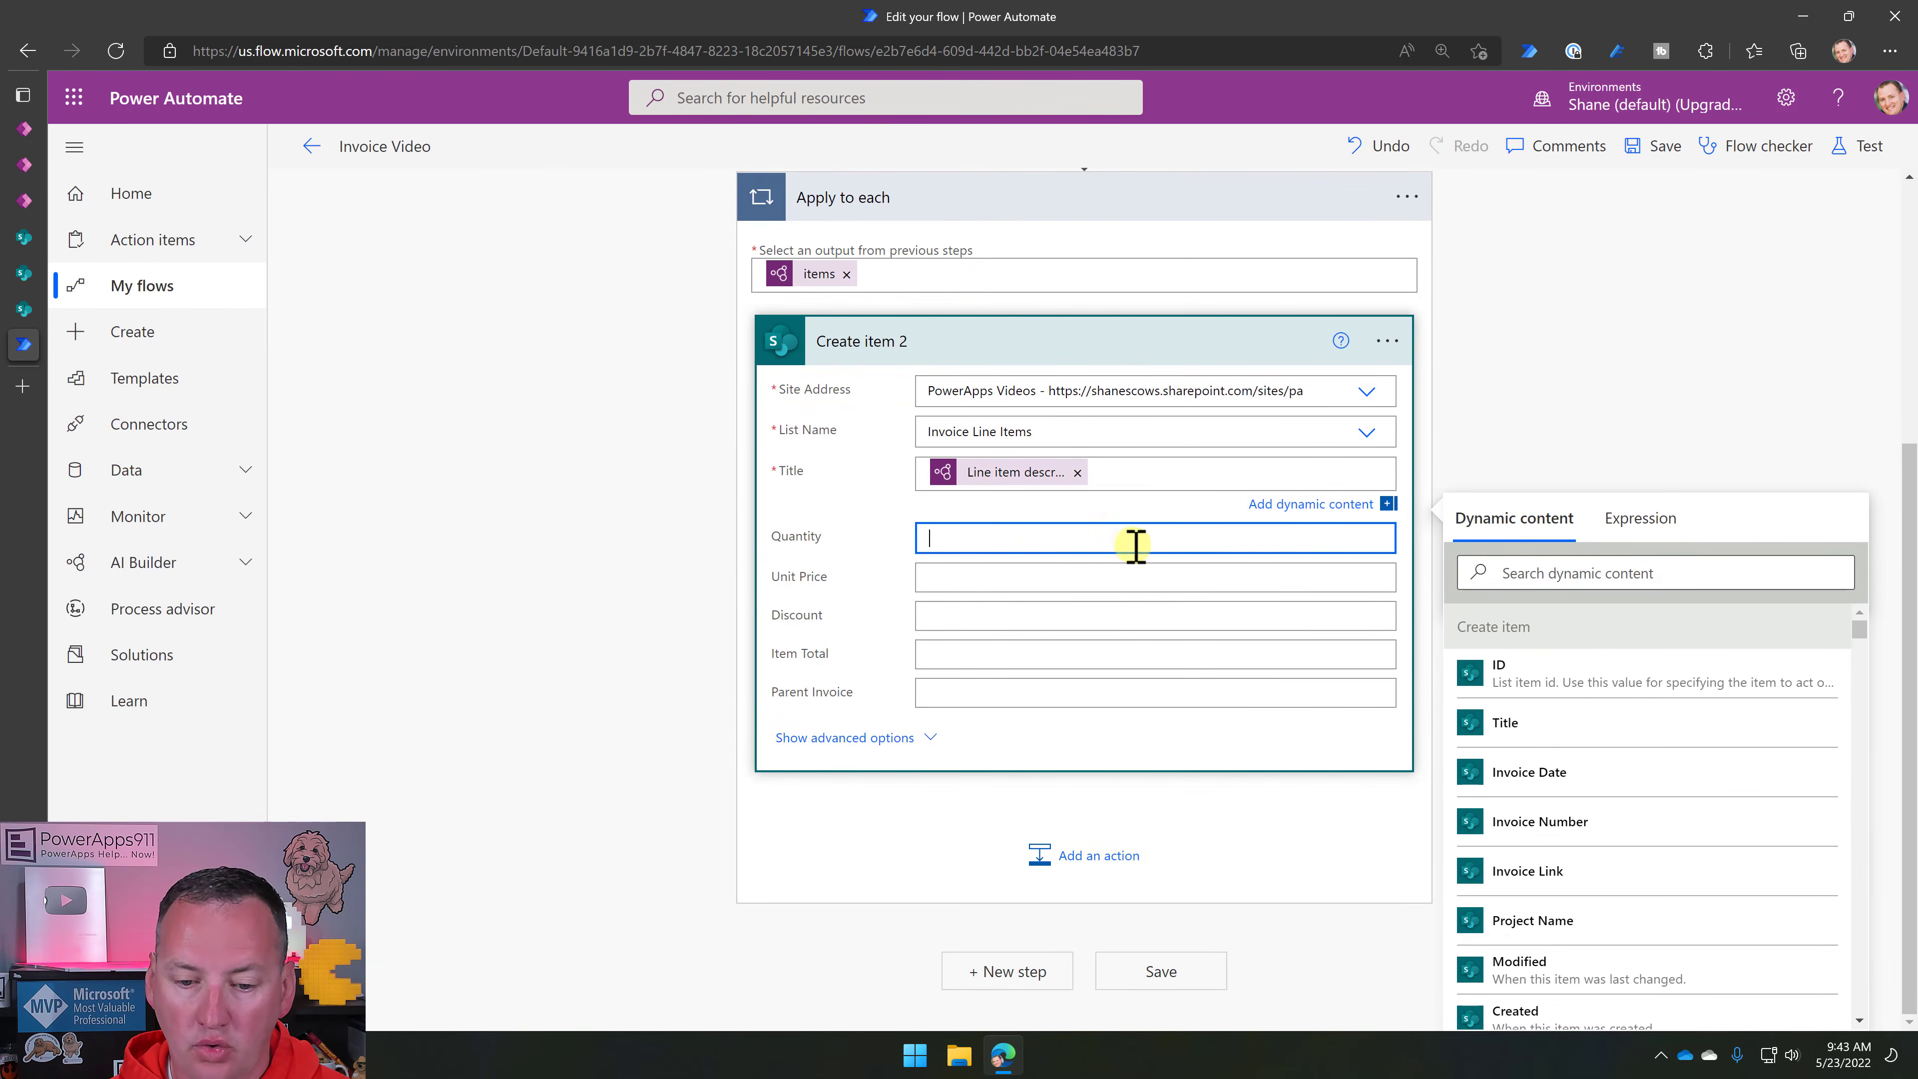
left_click(1563, 633)
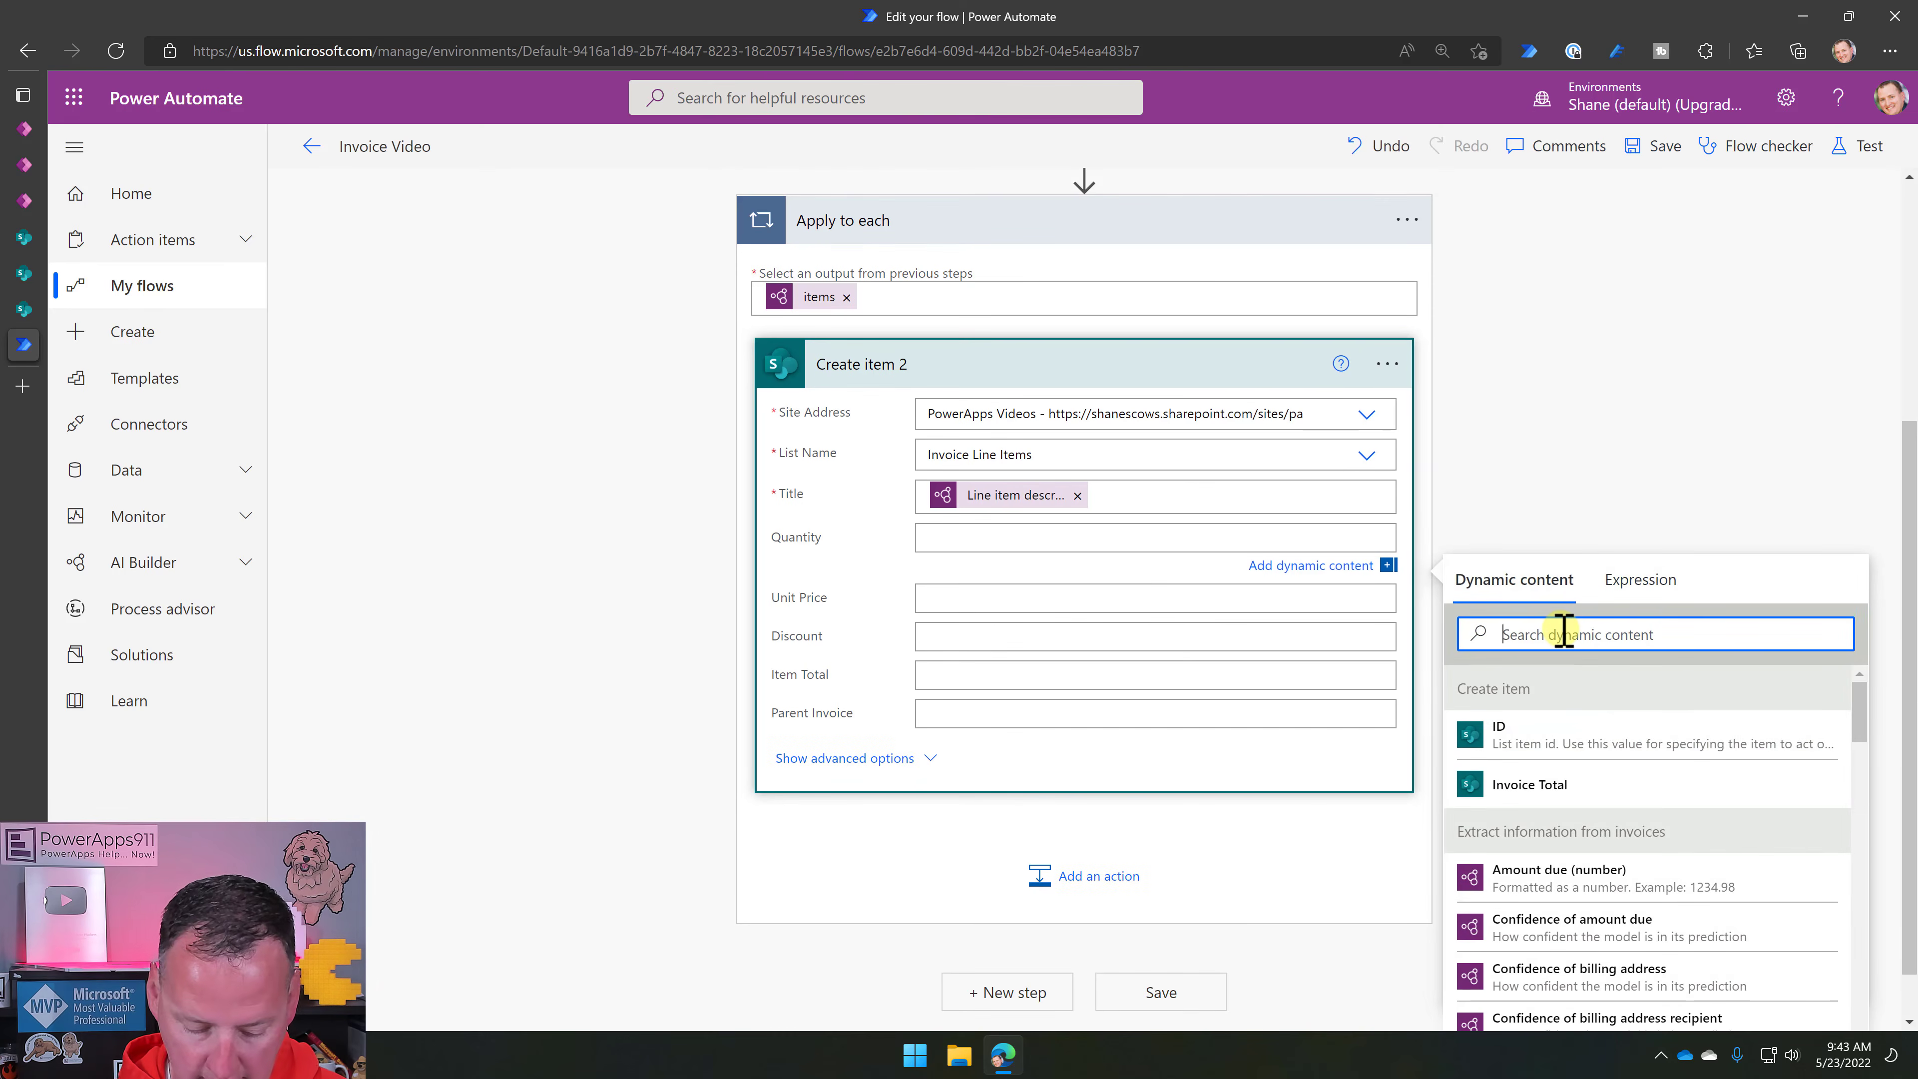
type("qua")
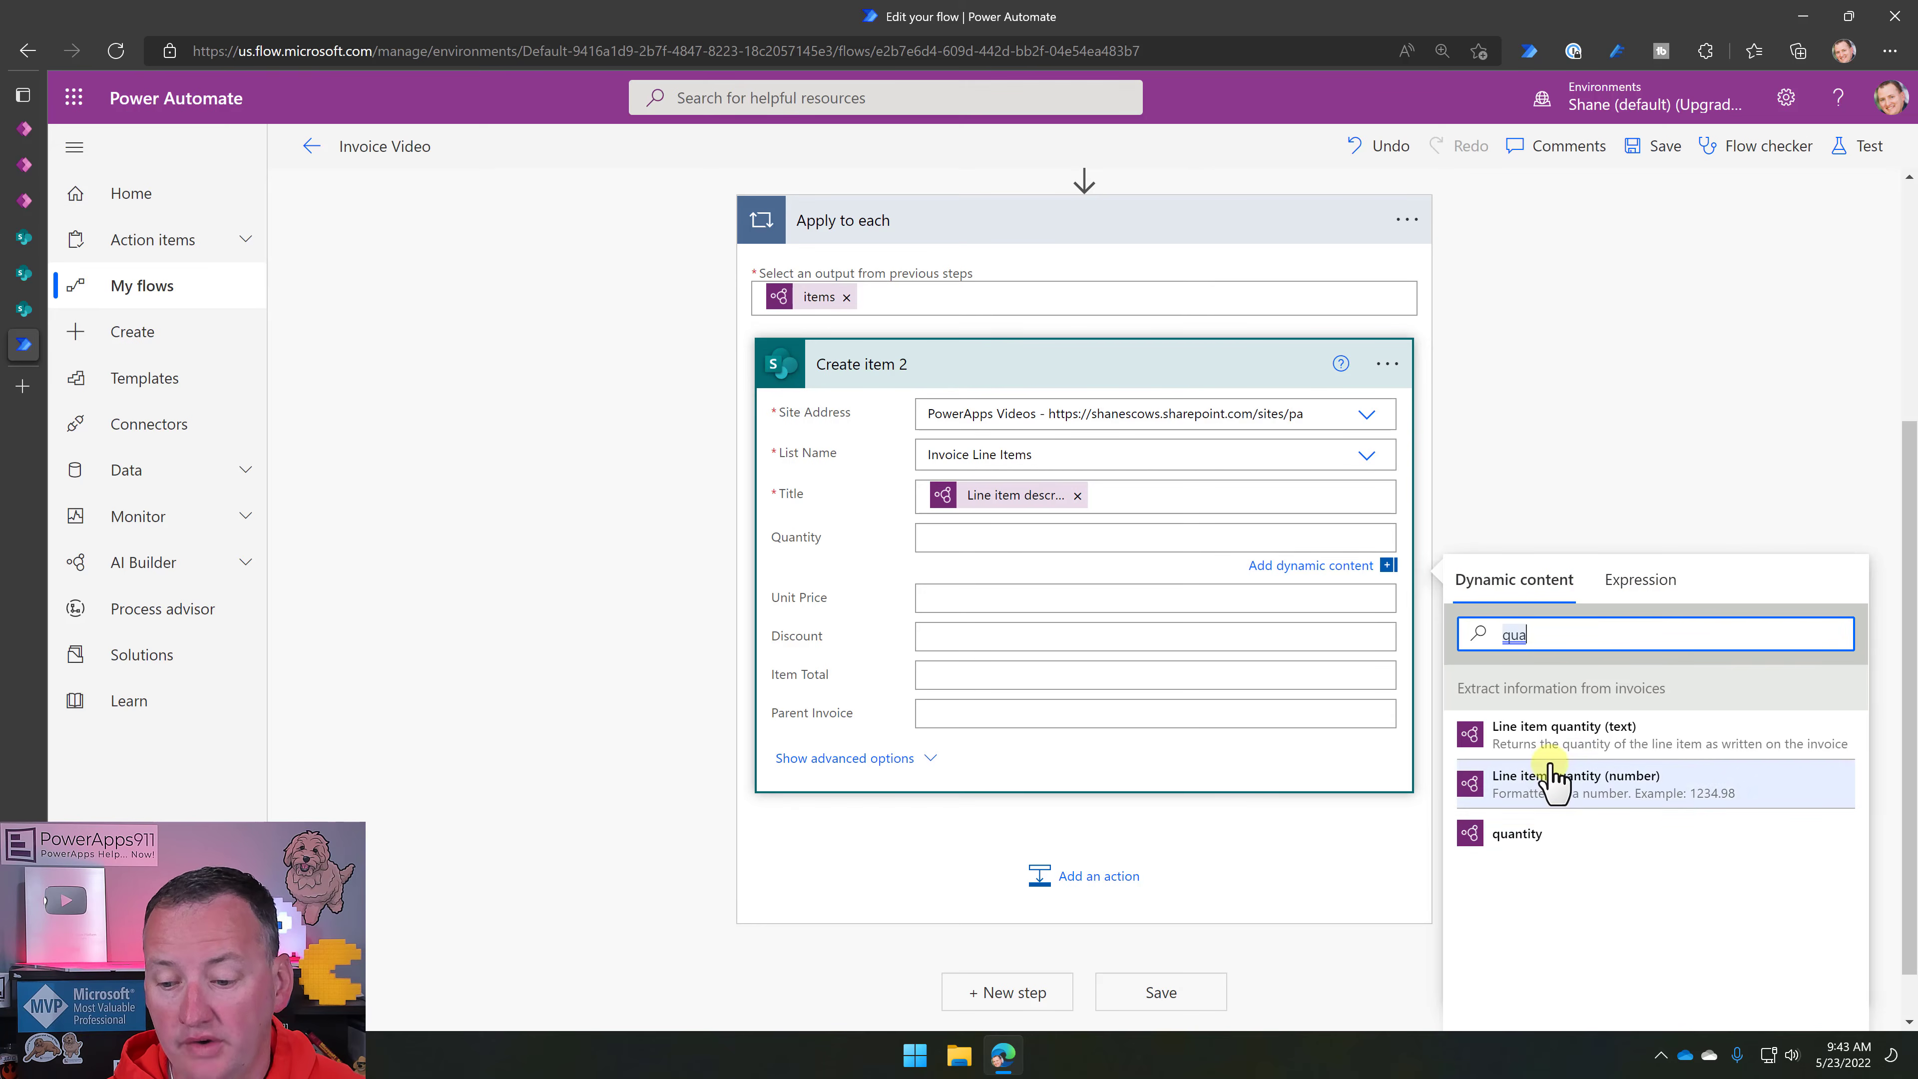
left_click(1589, 786)
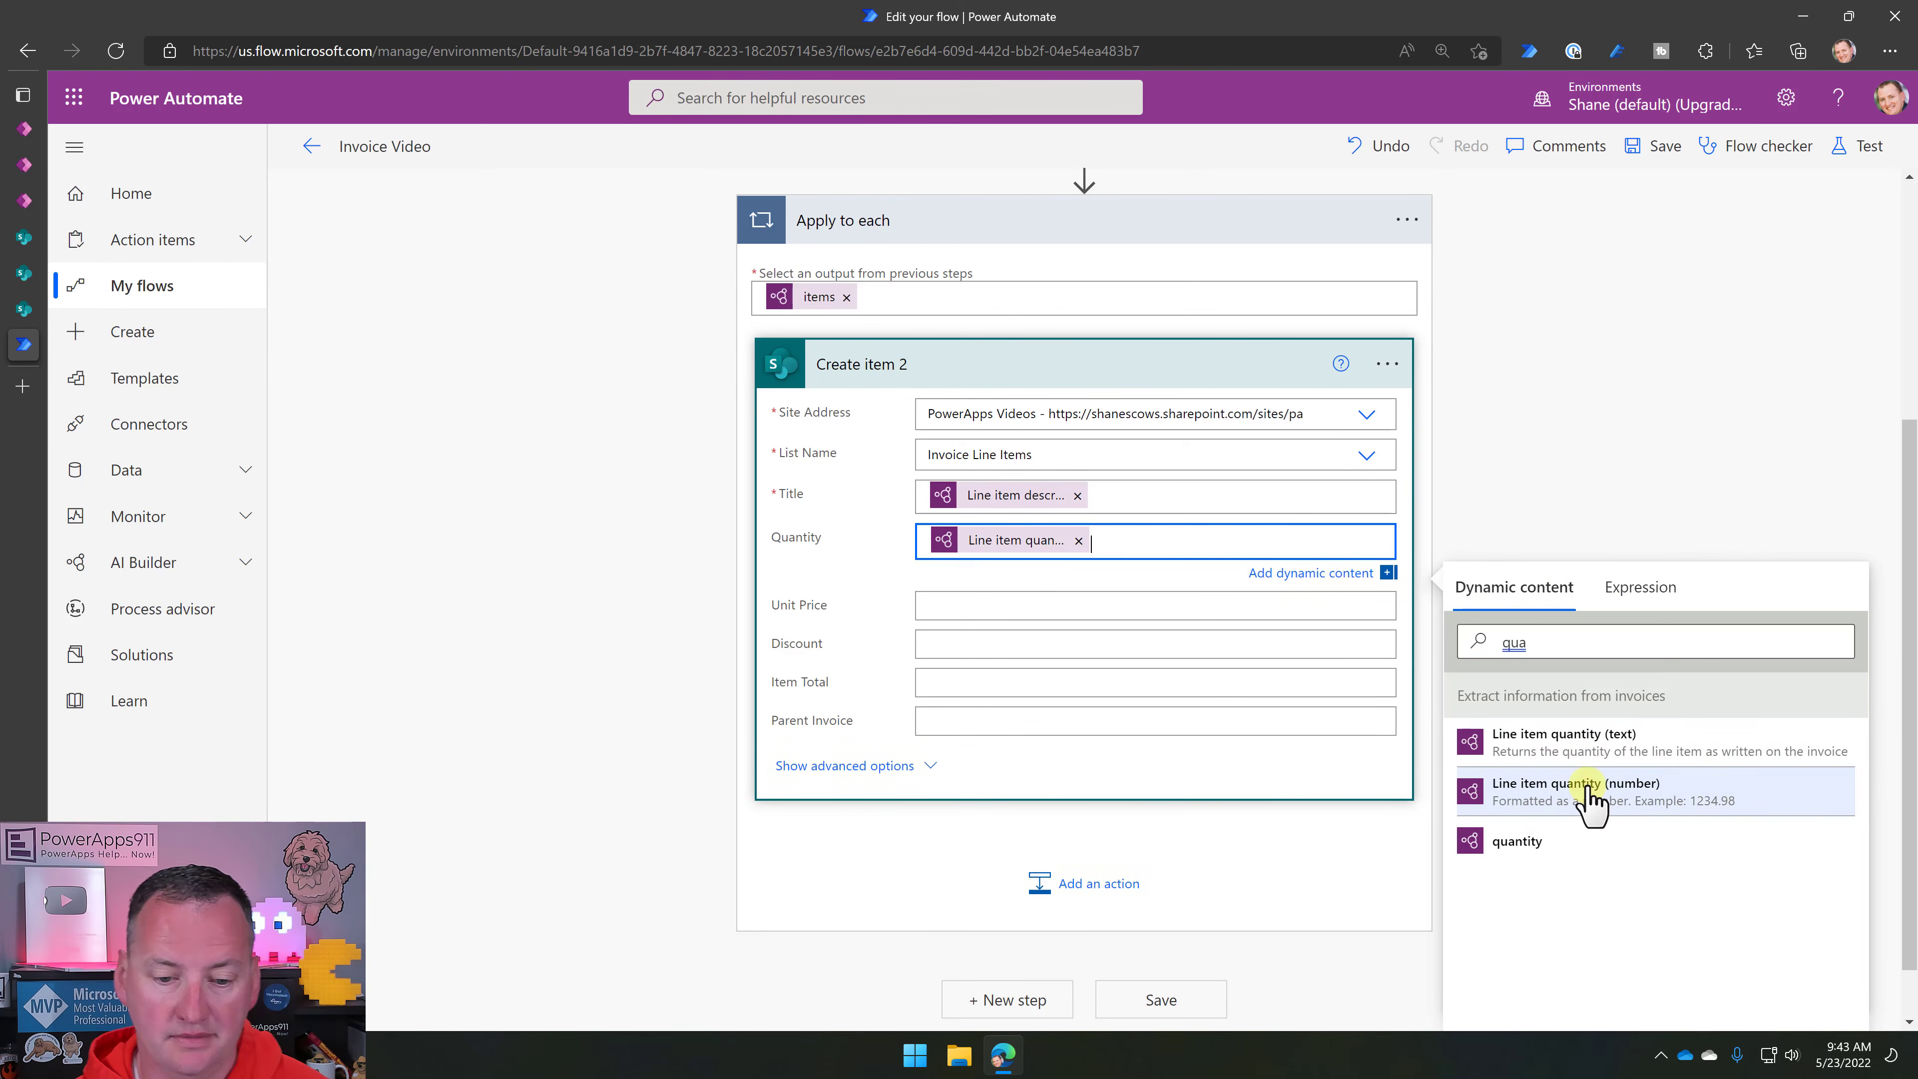
Fill Unit Price in Create item 2 with the dynamic value Line item unit price (number).
left_click(1001, 603)
left_click(1620, 702)
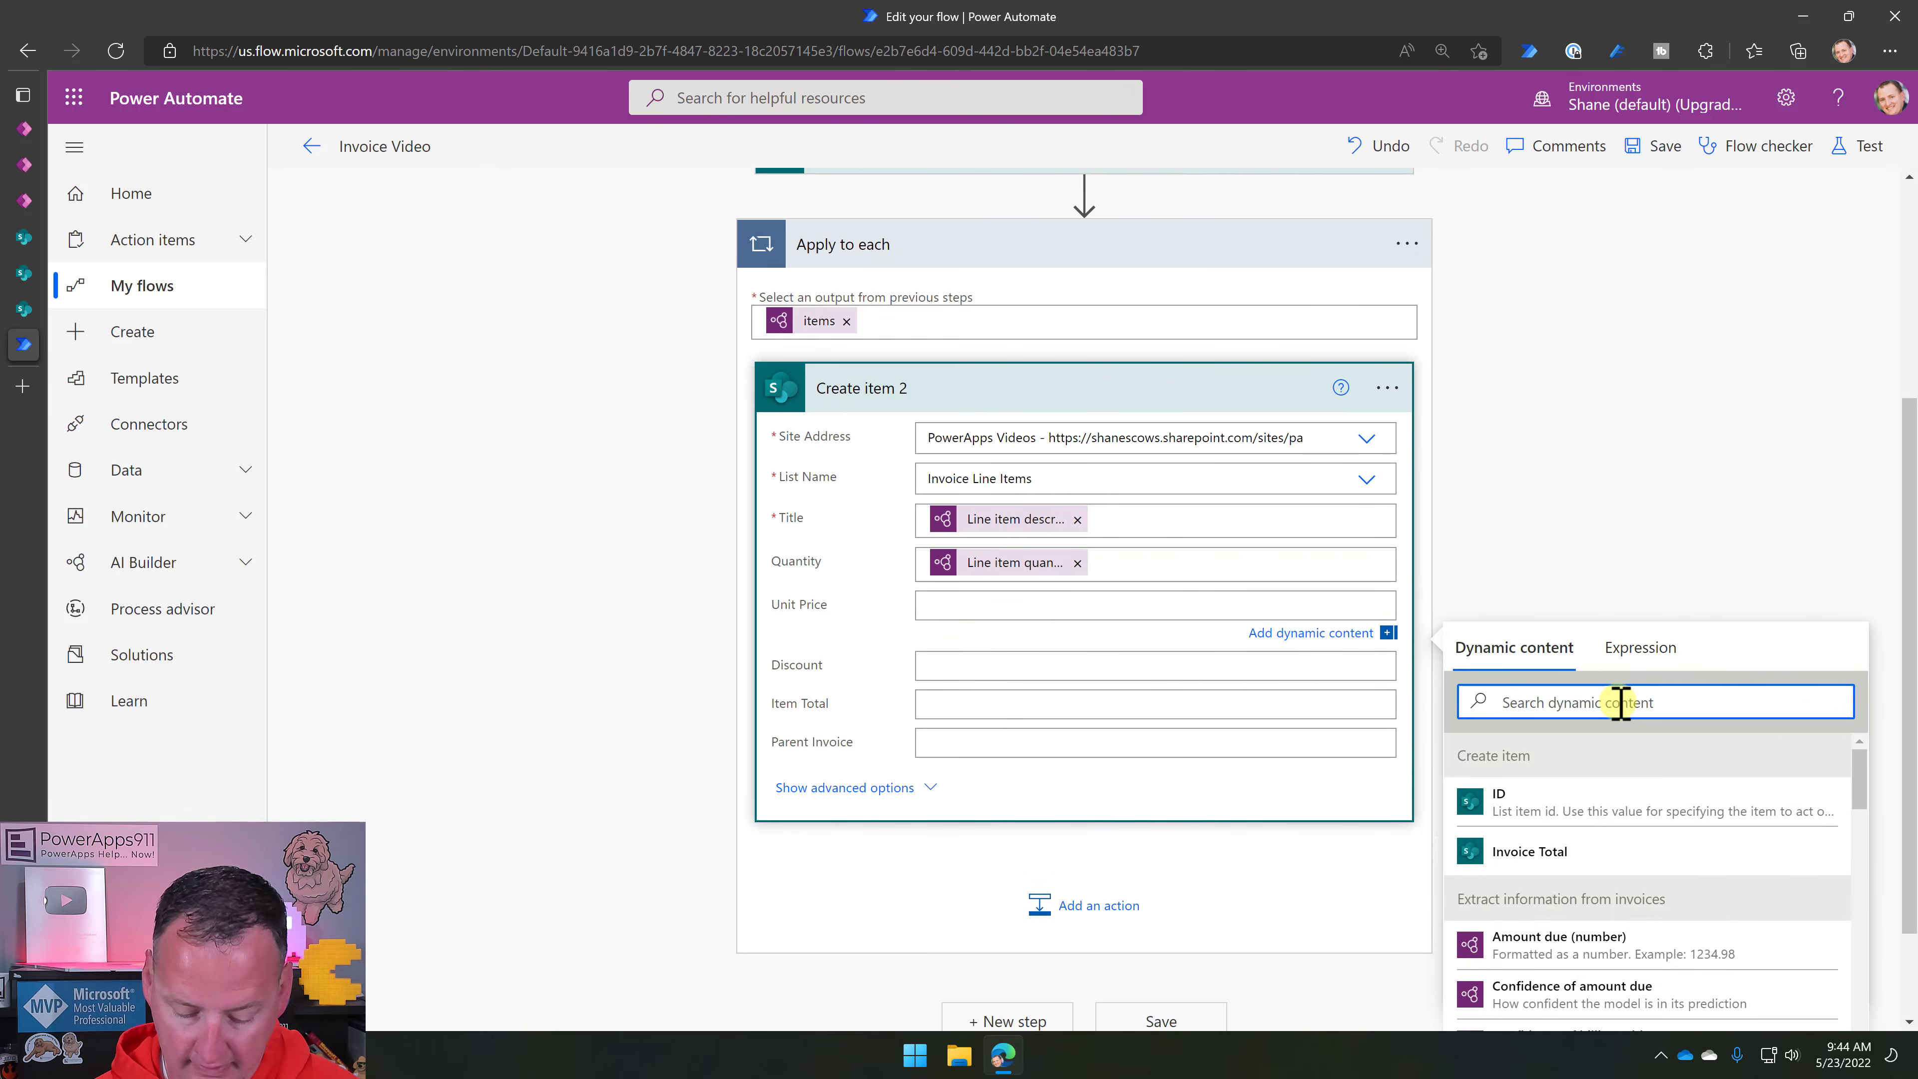
type("unit")
scroll(1620, 702, "down", 2)
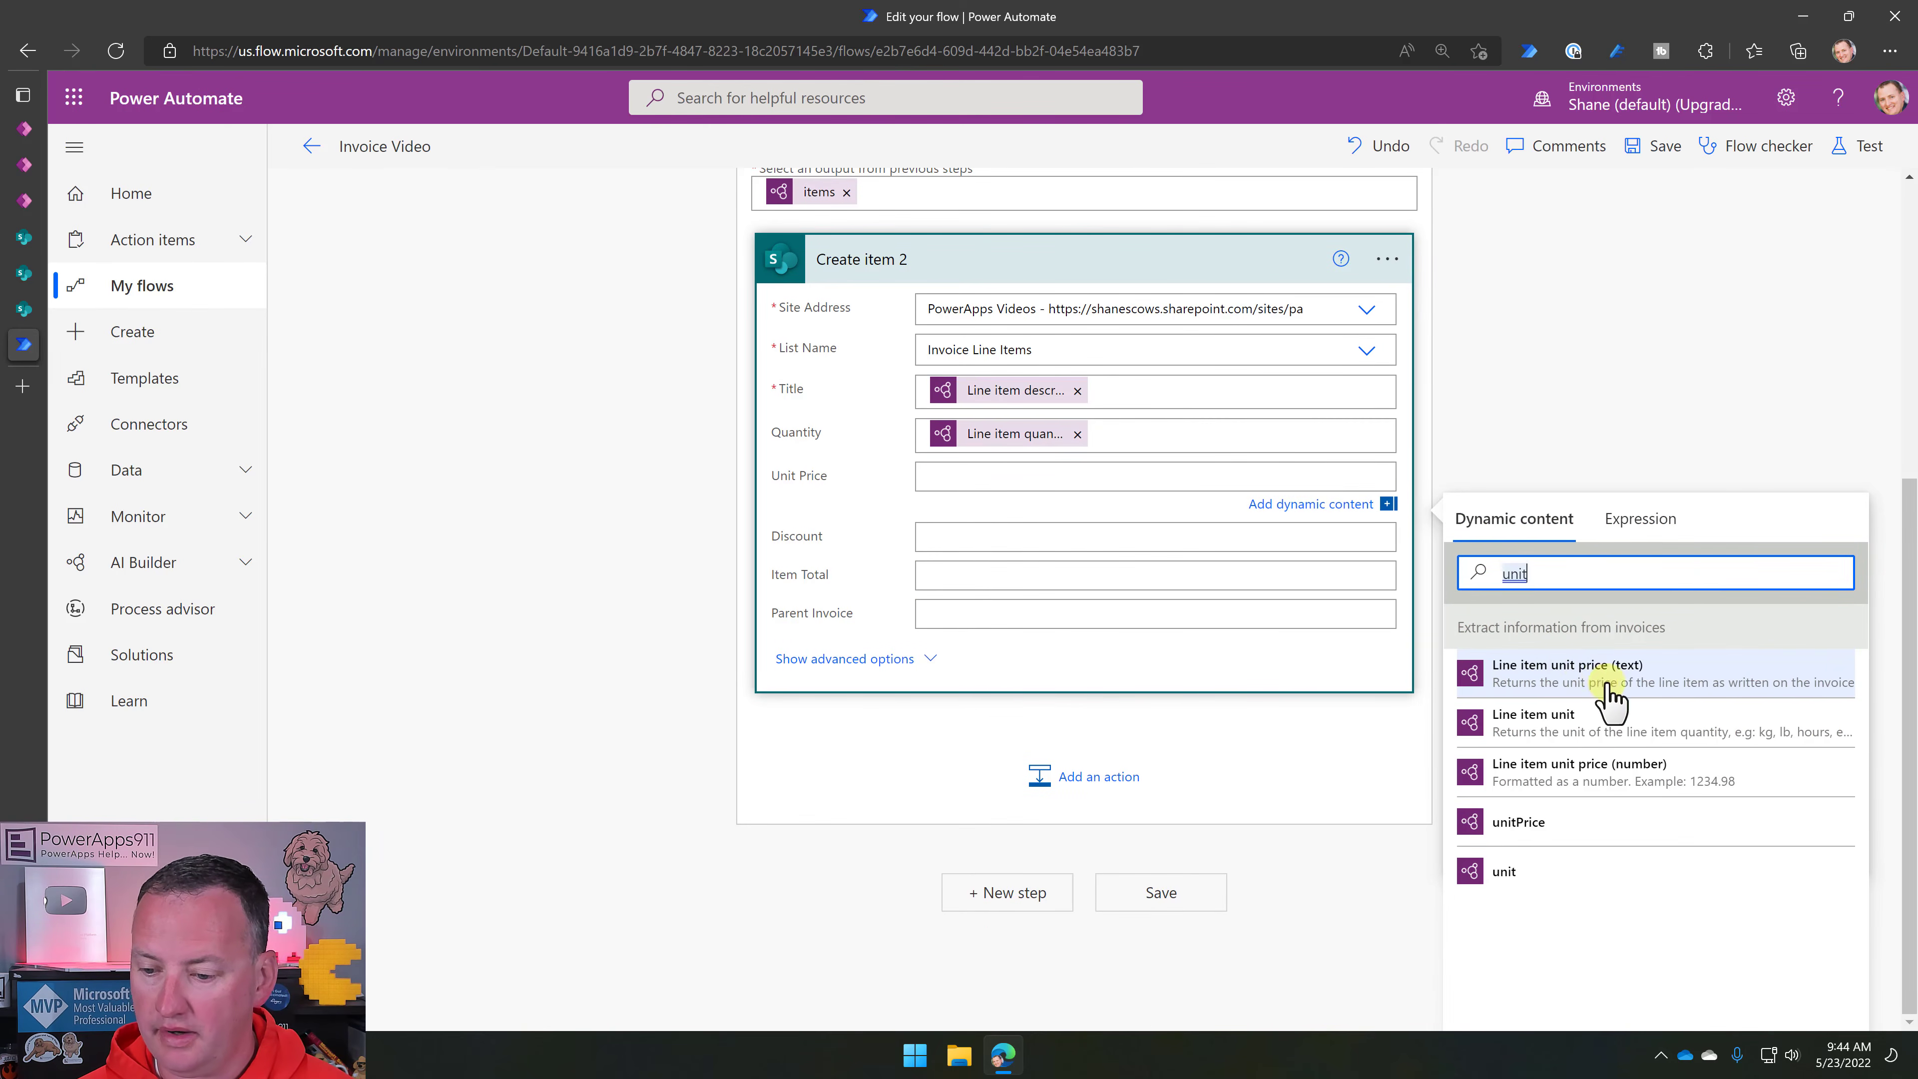
left_click(1618, 774)
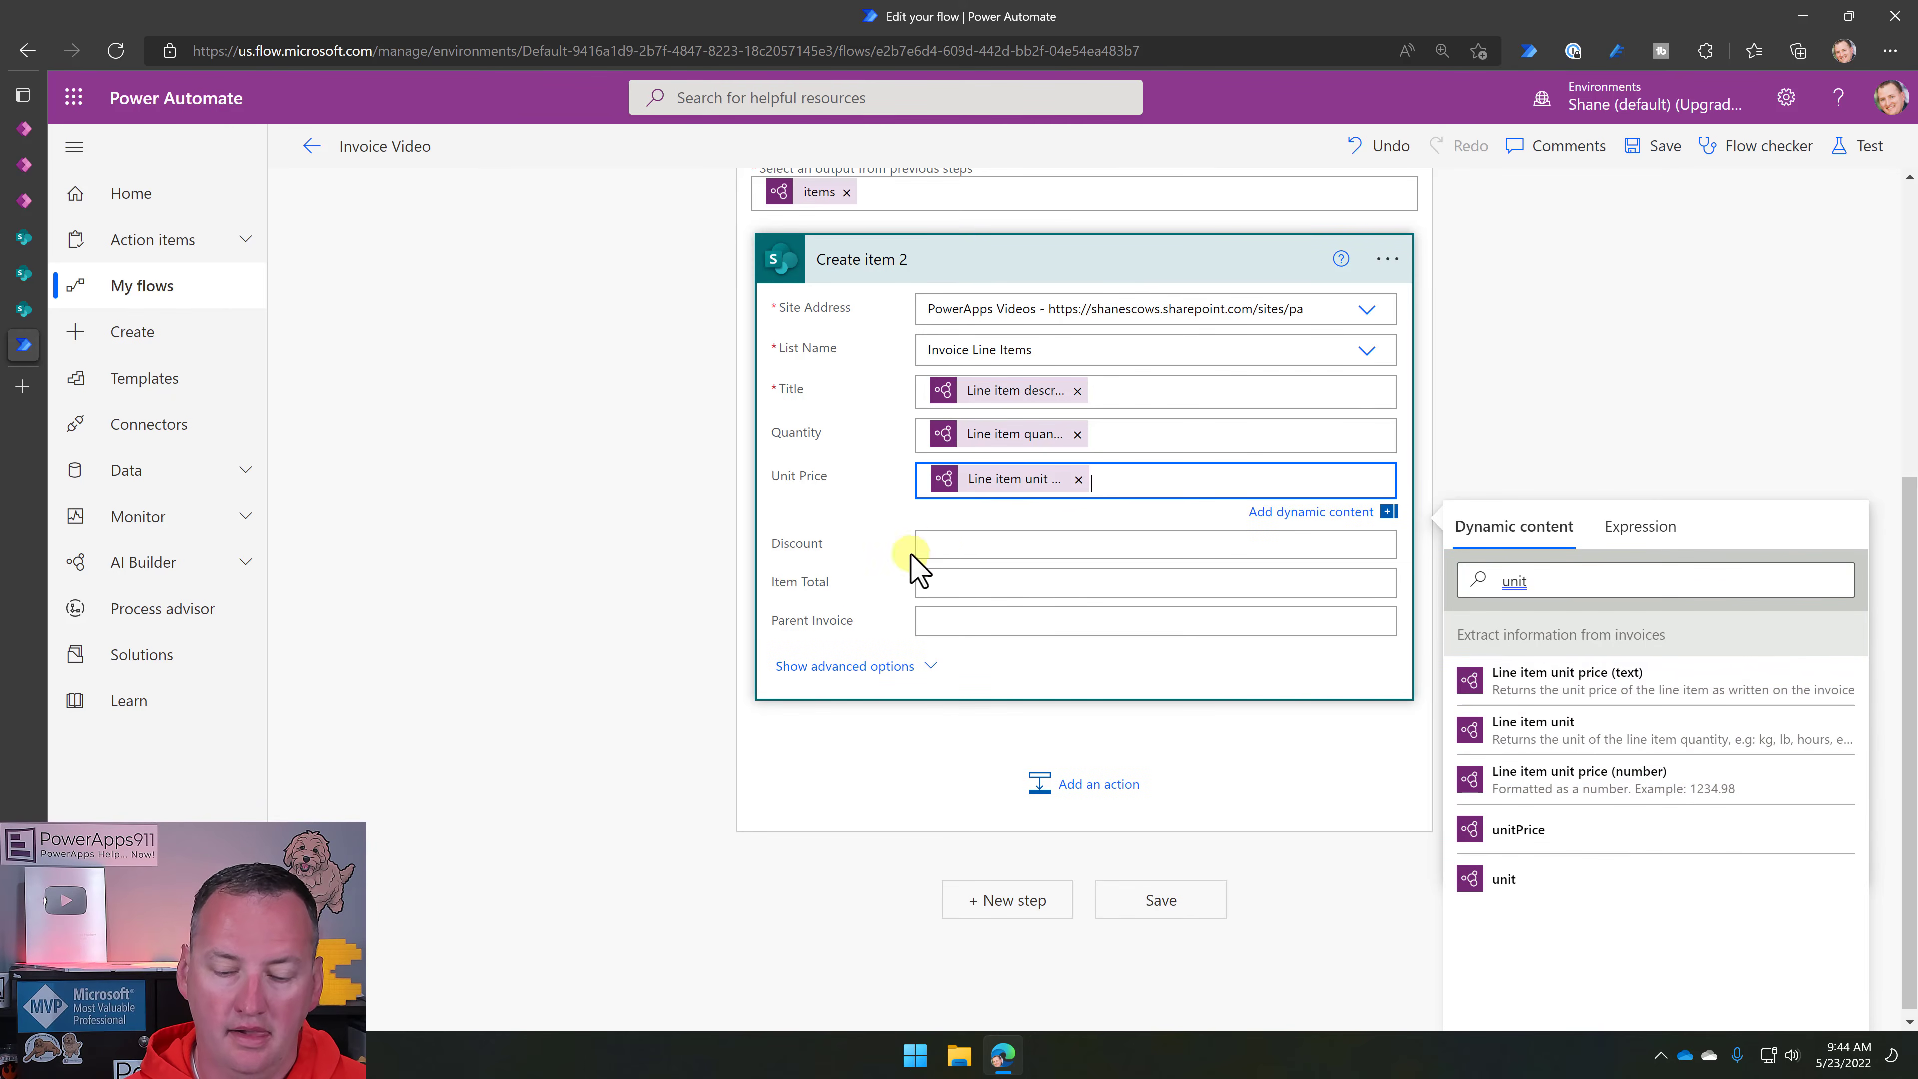
Leave Discount empty and search the dynamic content for an item total or item price value to use for Item Total.
left_click(966, 542)
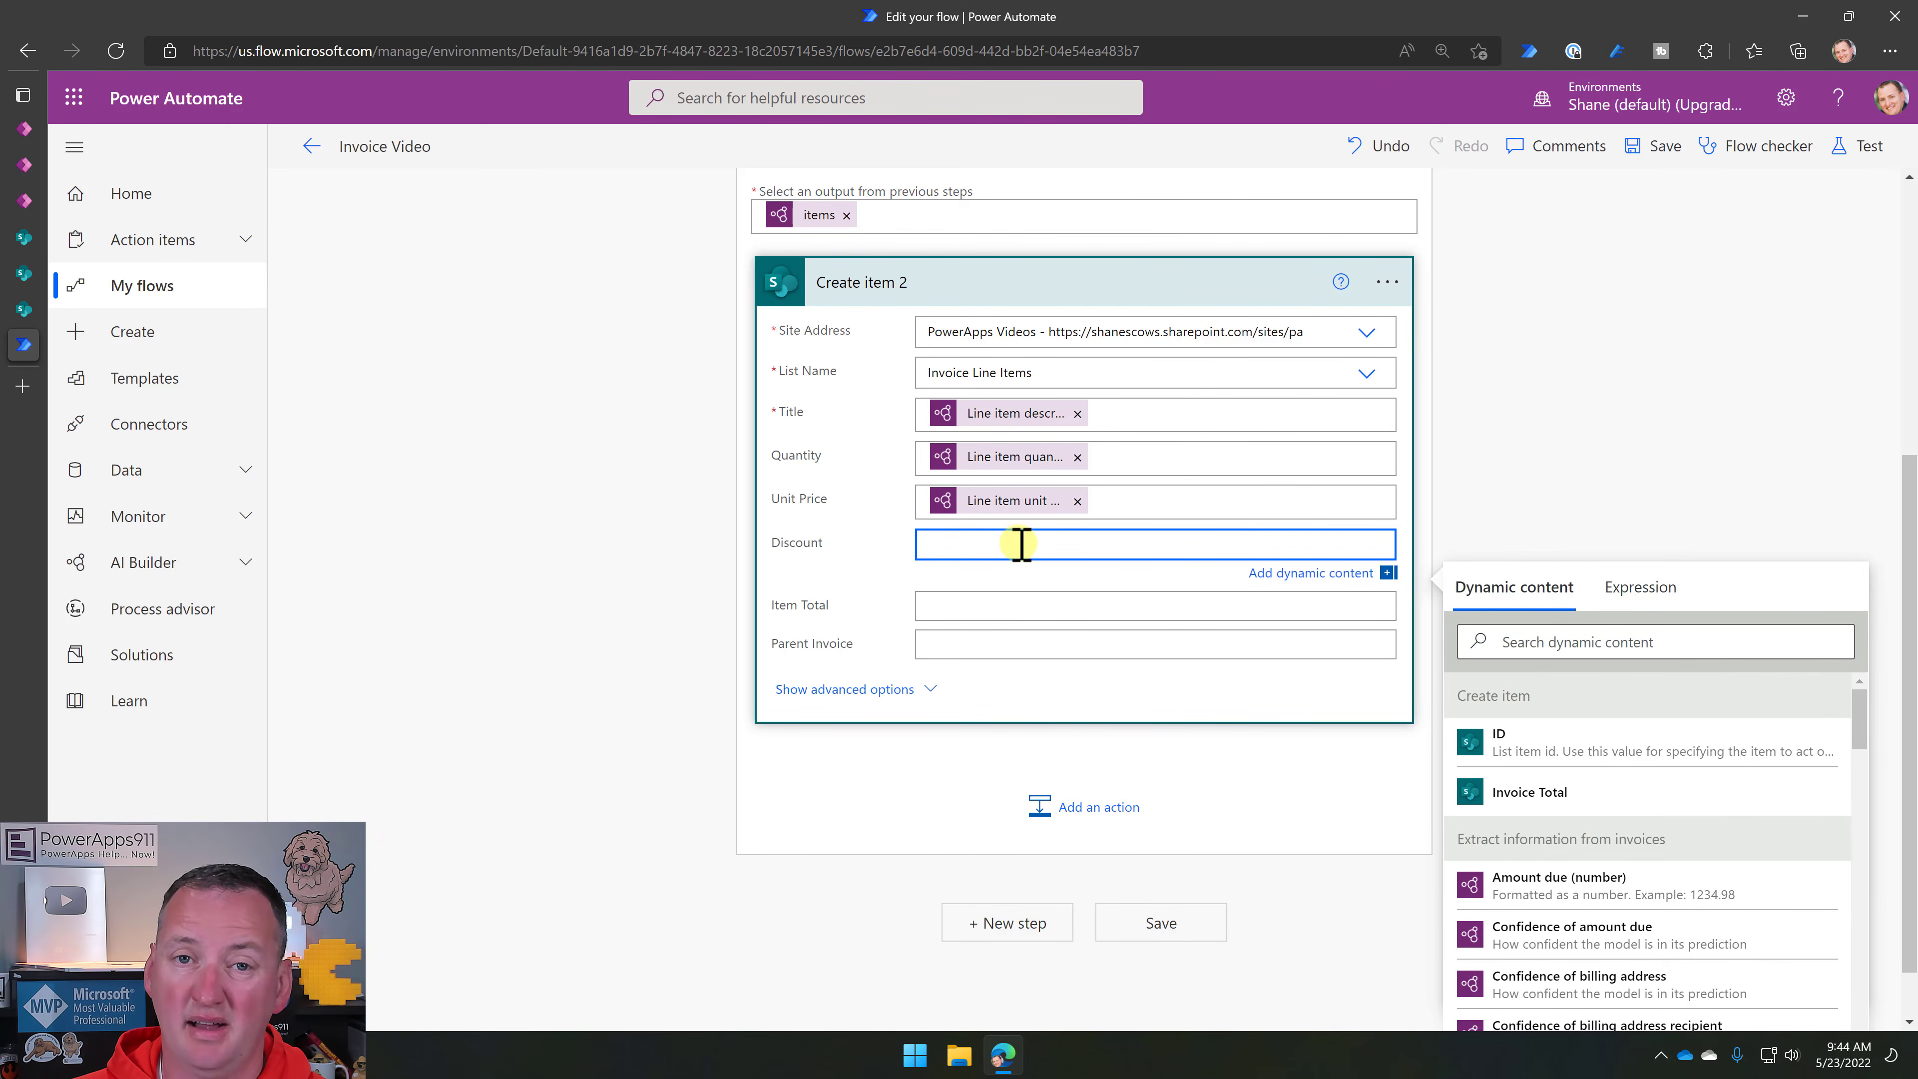
left_click(988, 610)
left_click(1580, 703)
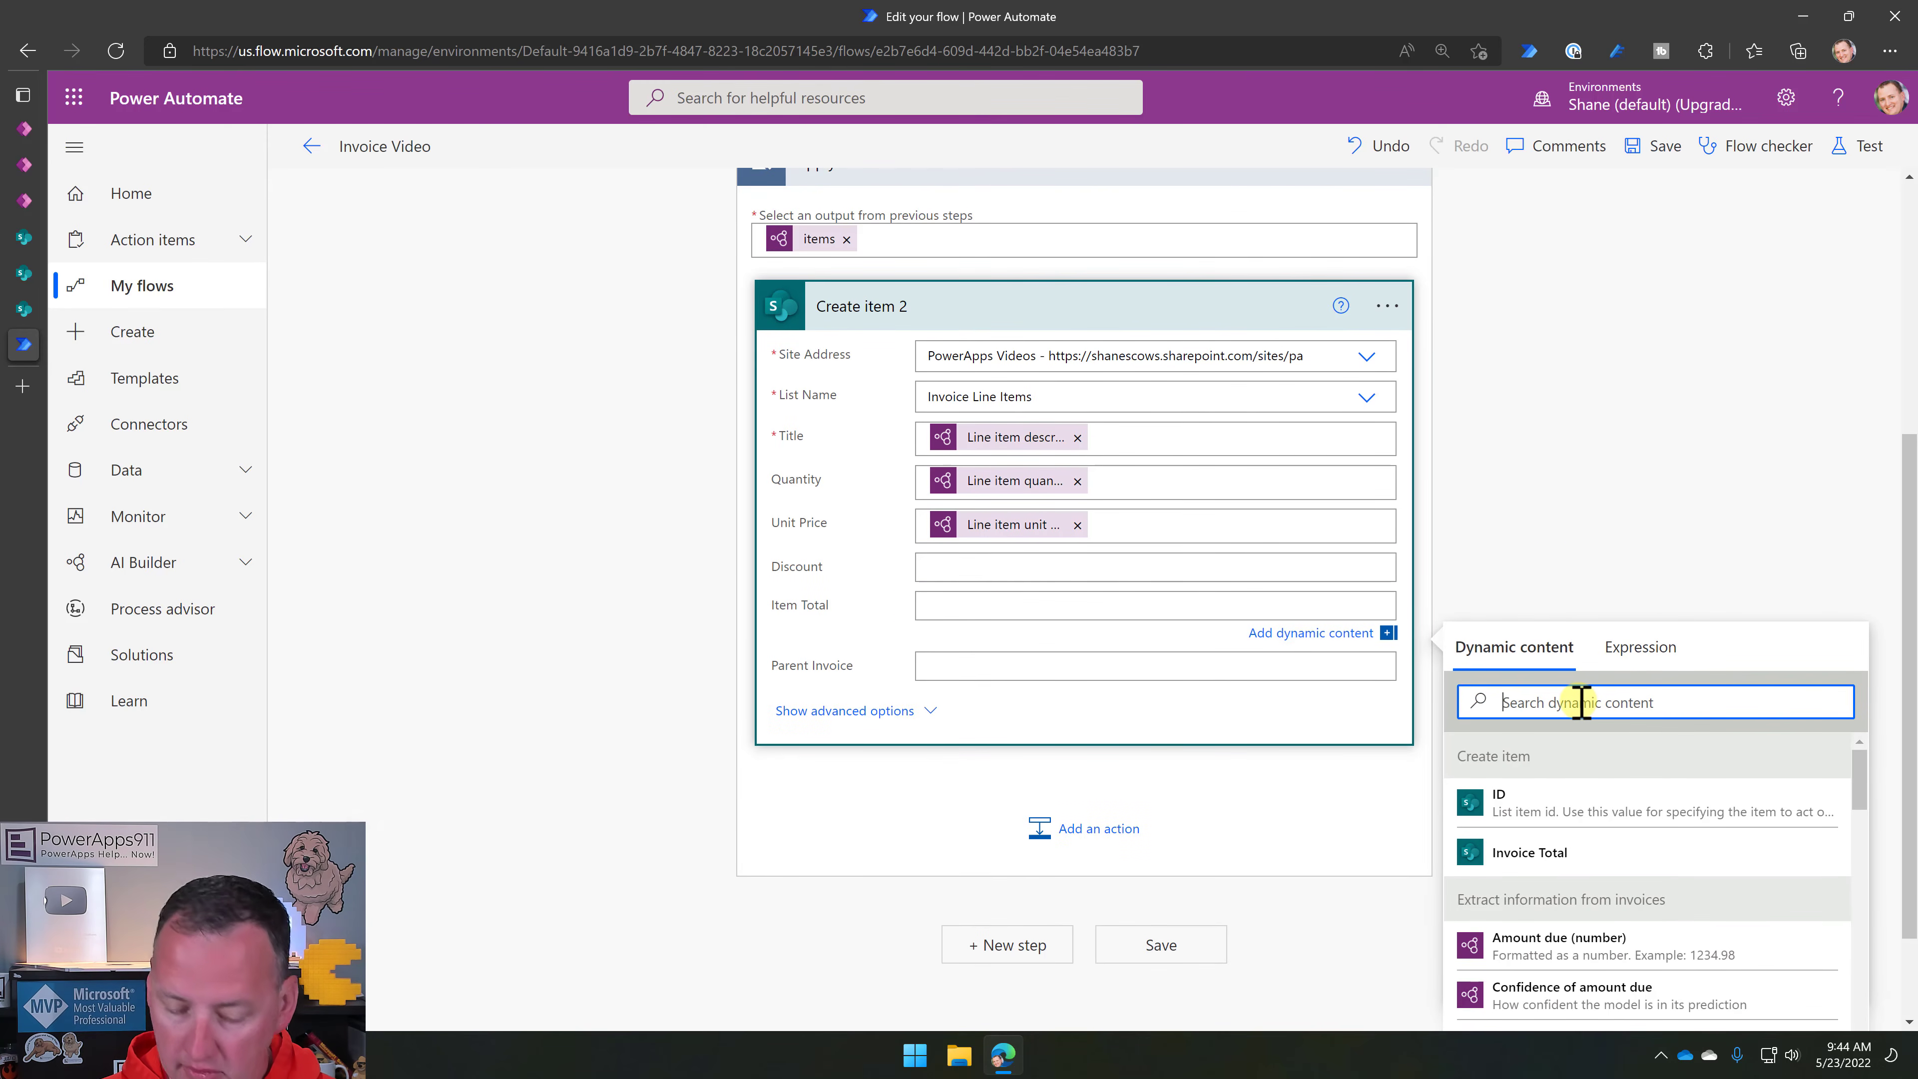
type("item")
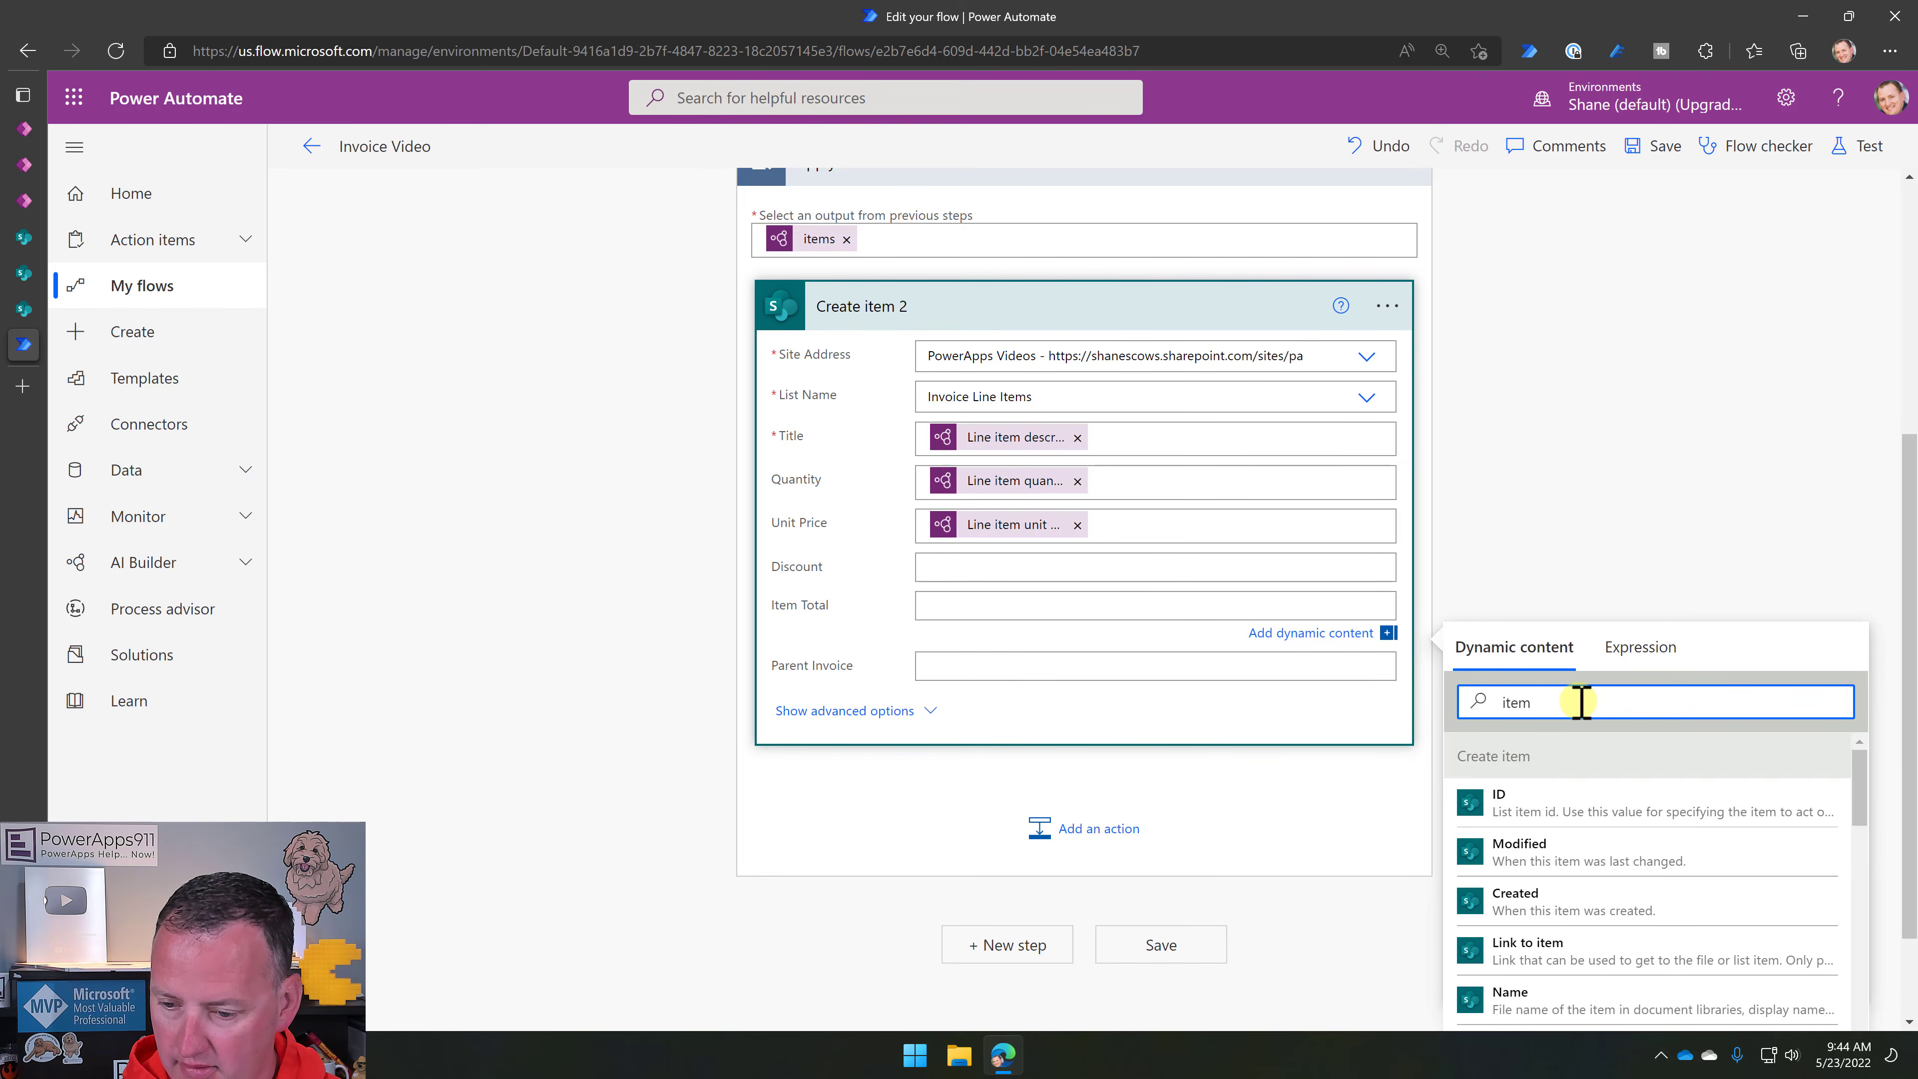
type(" to")
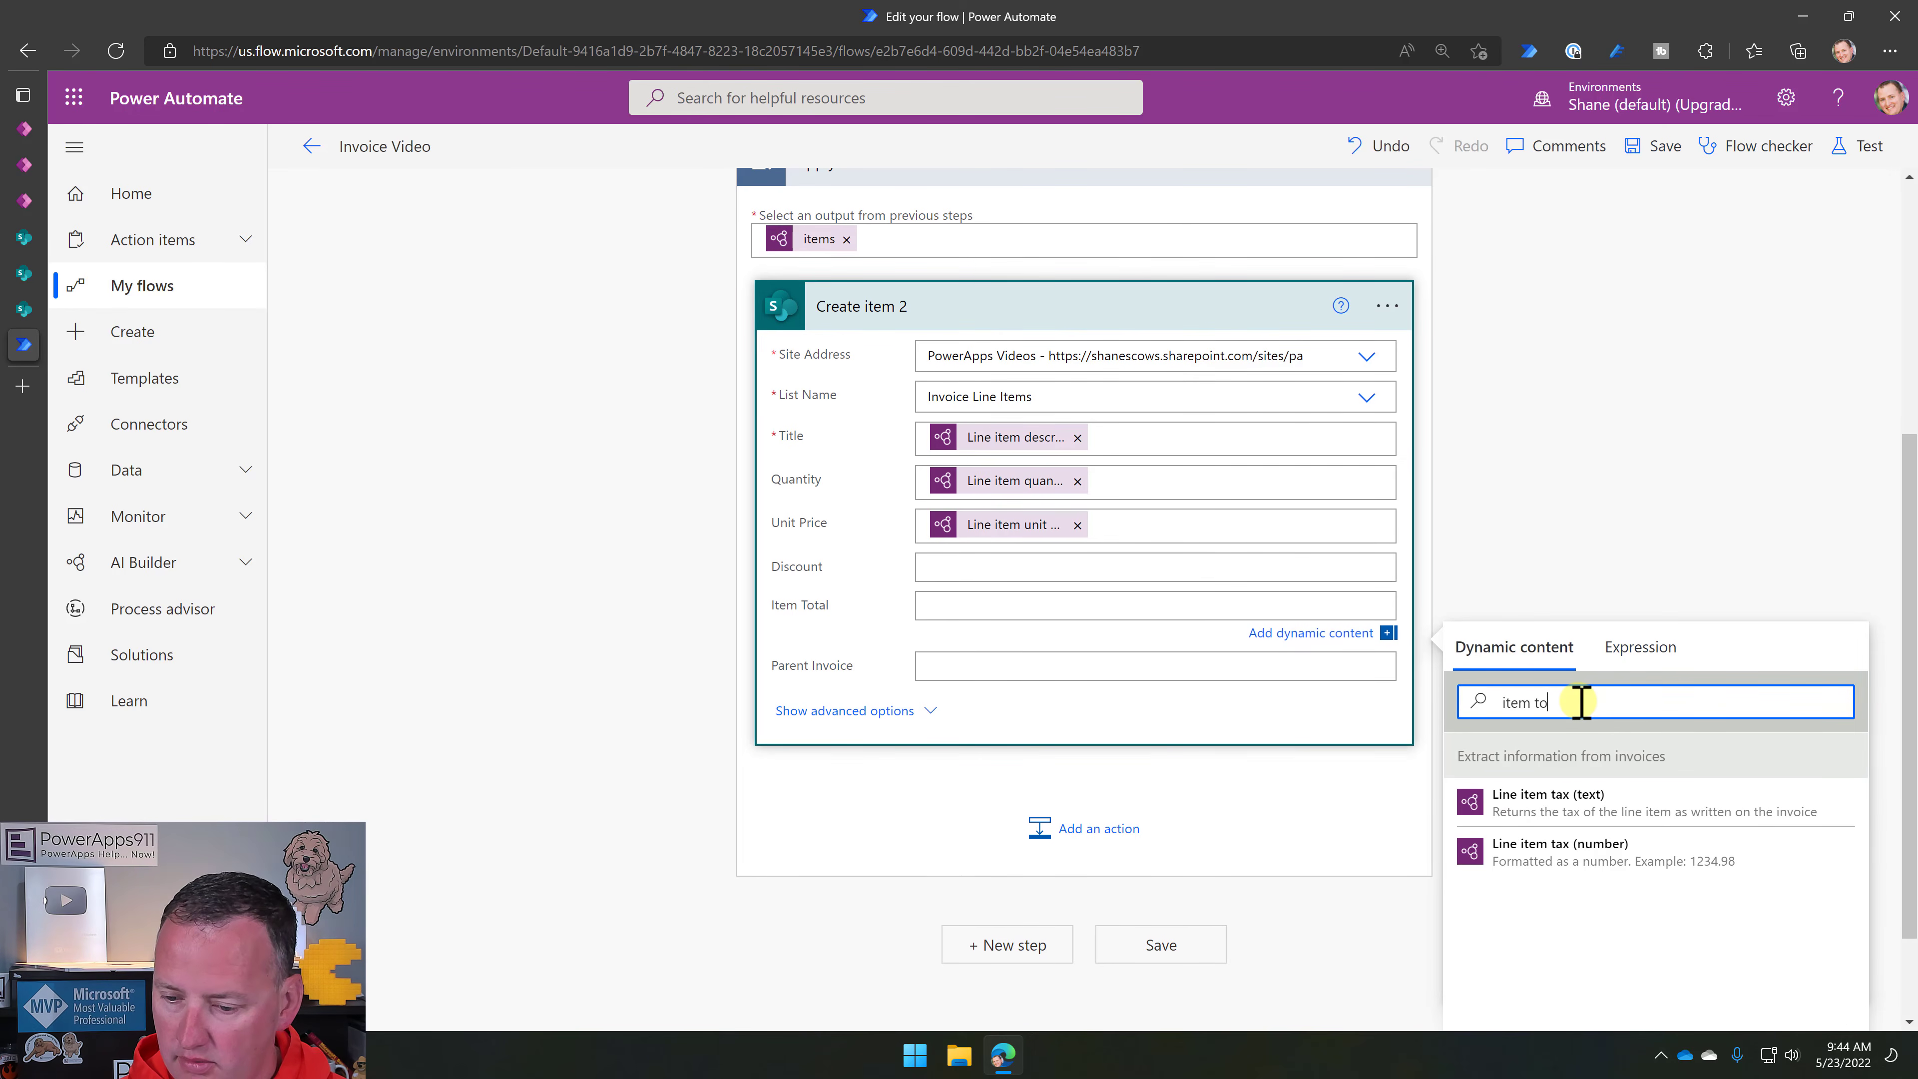
key("BackSpace")
key("BackSpace")
type("pri")
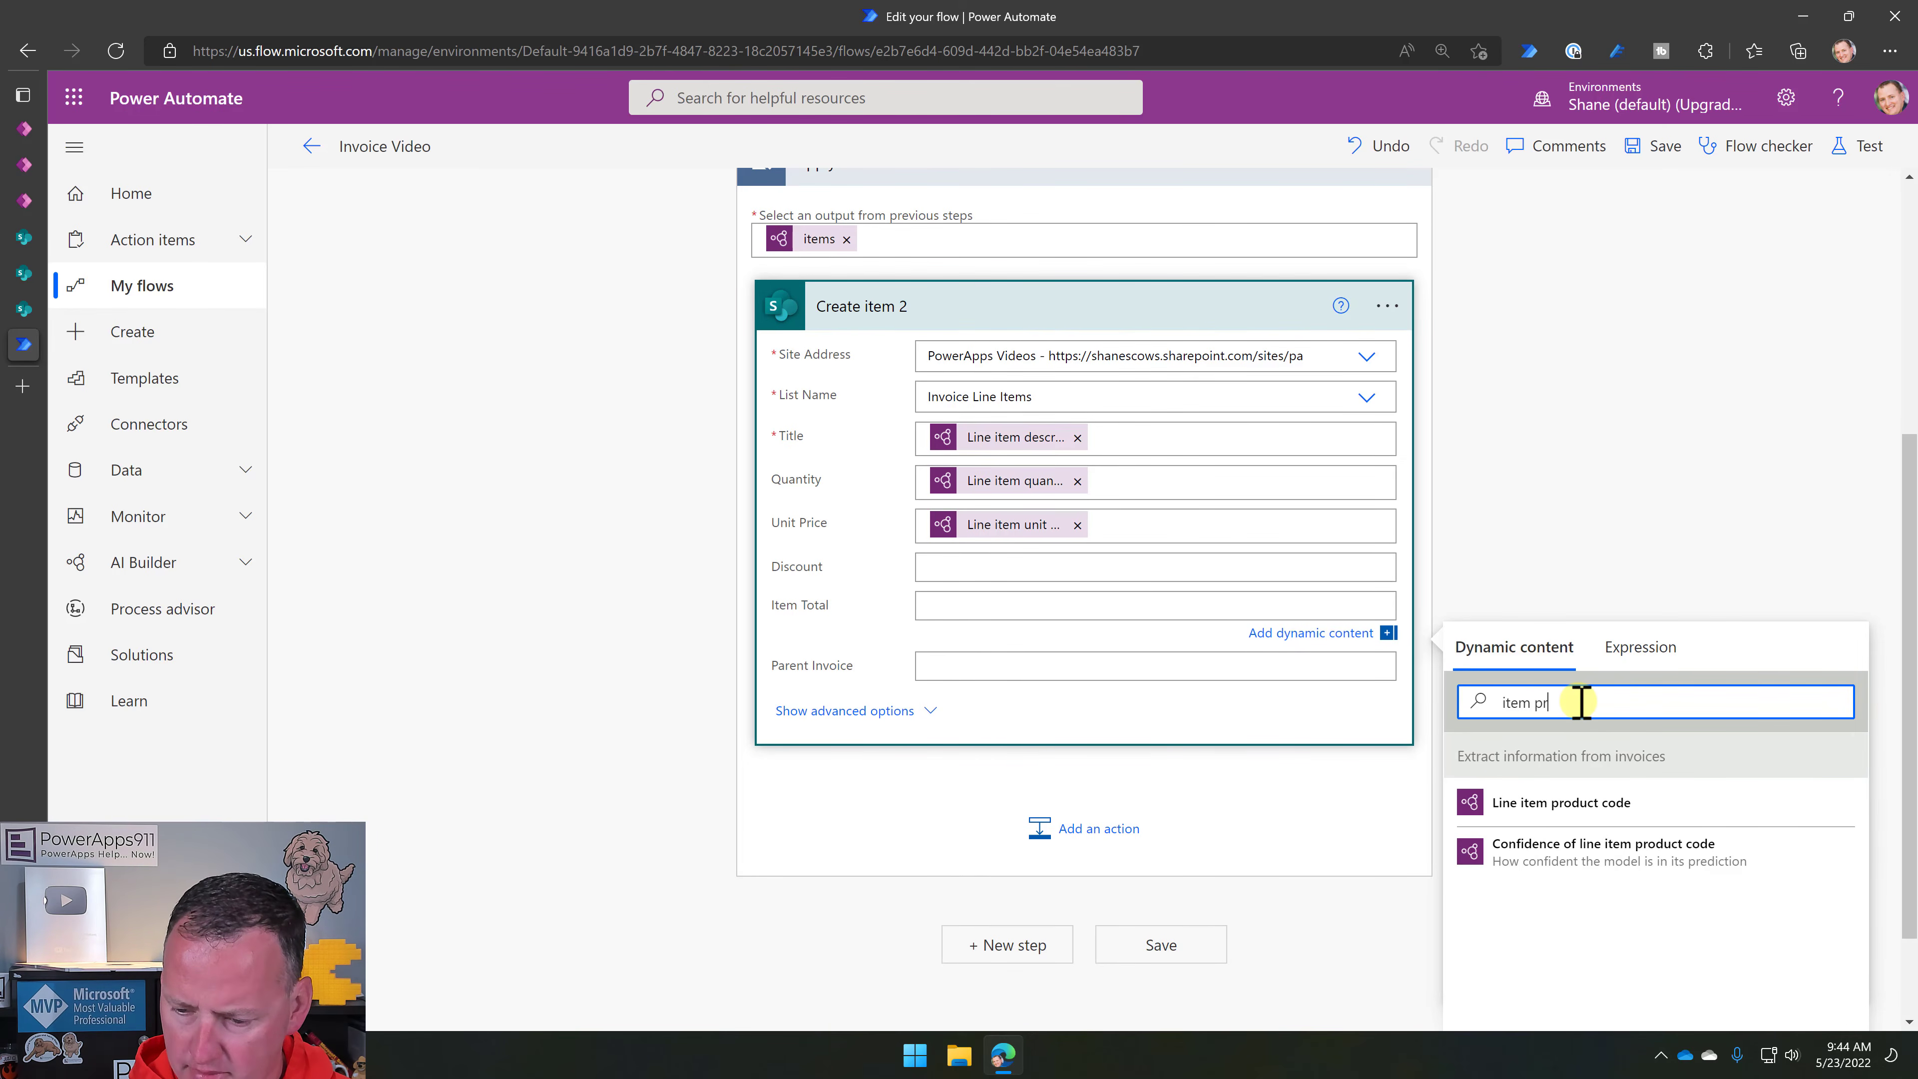
key("BackSpace")
key("BackSpace")
key("BackSpace")
key("BackSpace")
key("BackSpace")
key("BackSpace")
key("BackSpace")
key("BackSpace")
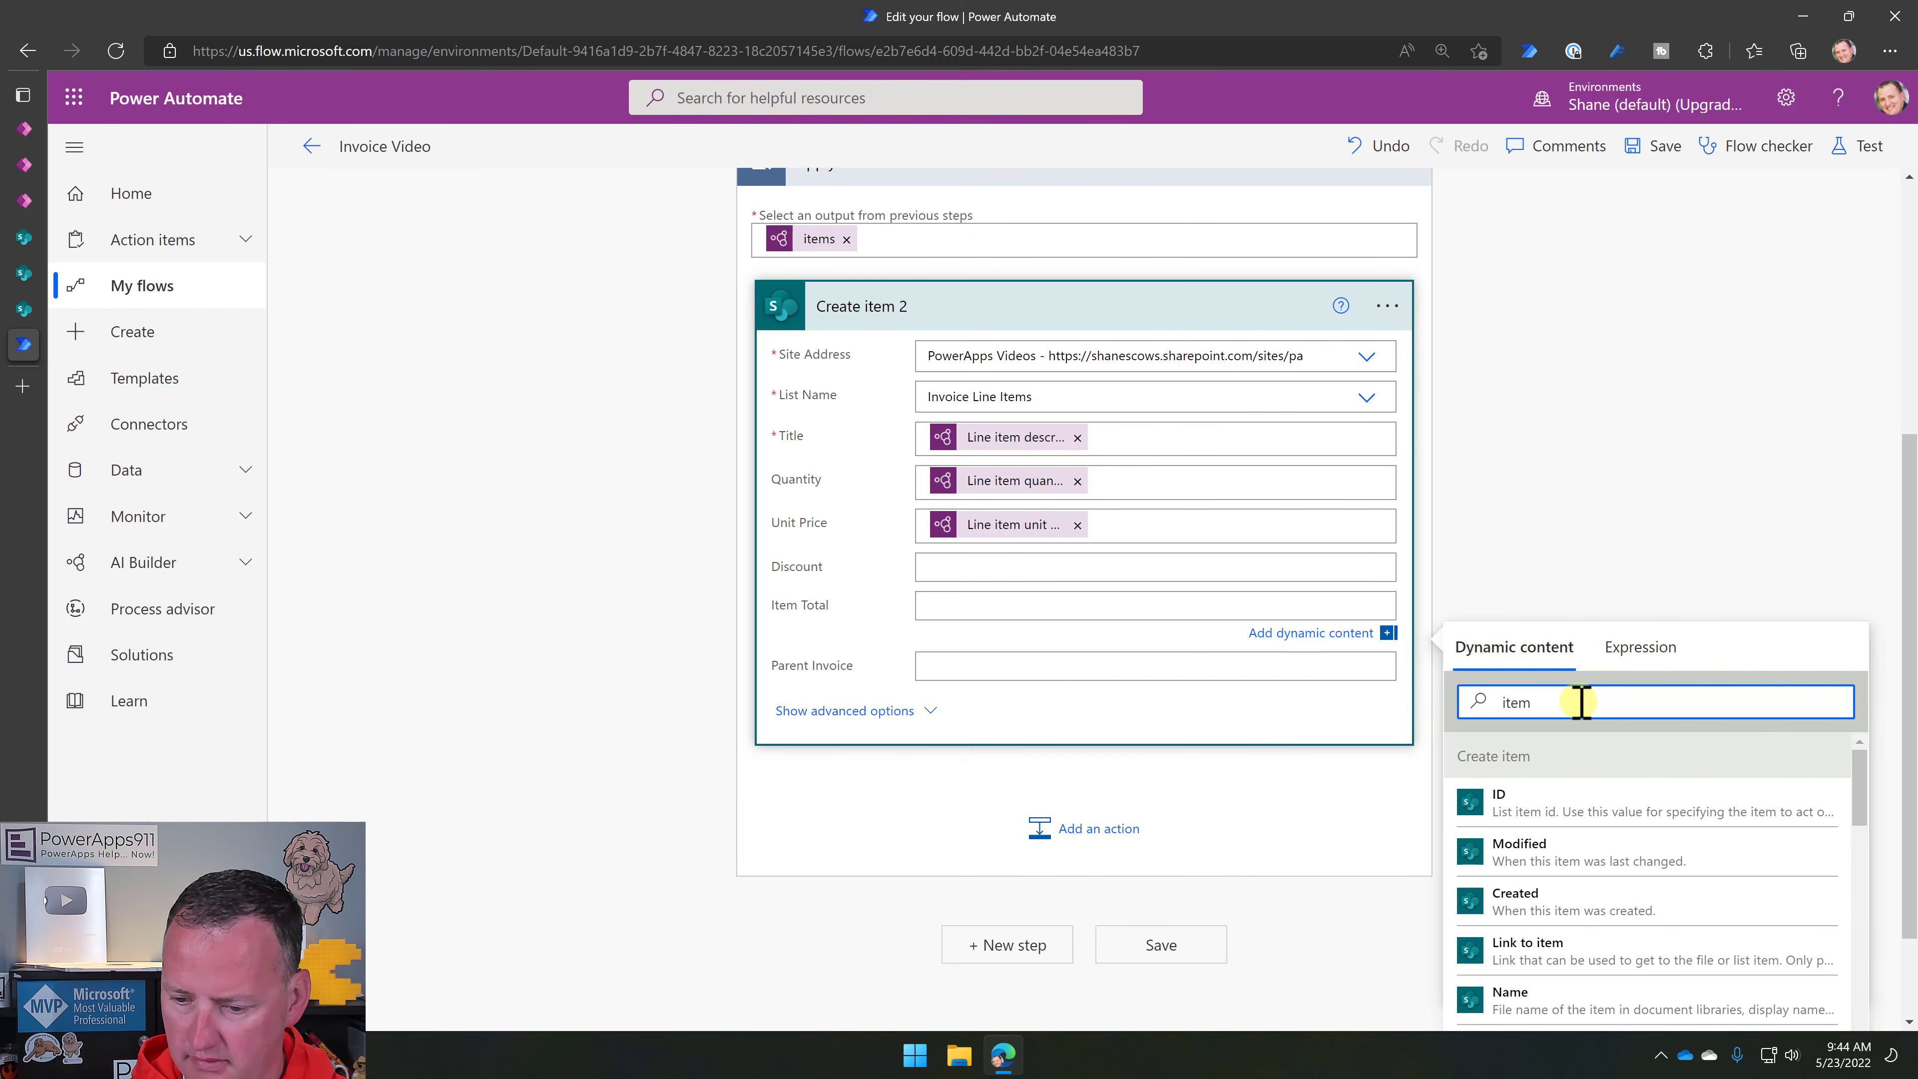
scroll(1559, 687, "down", 10)
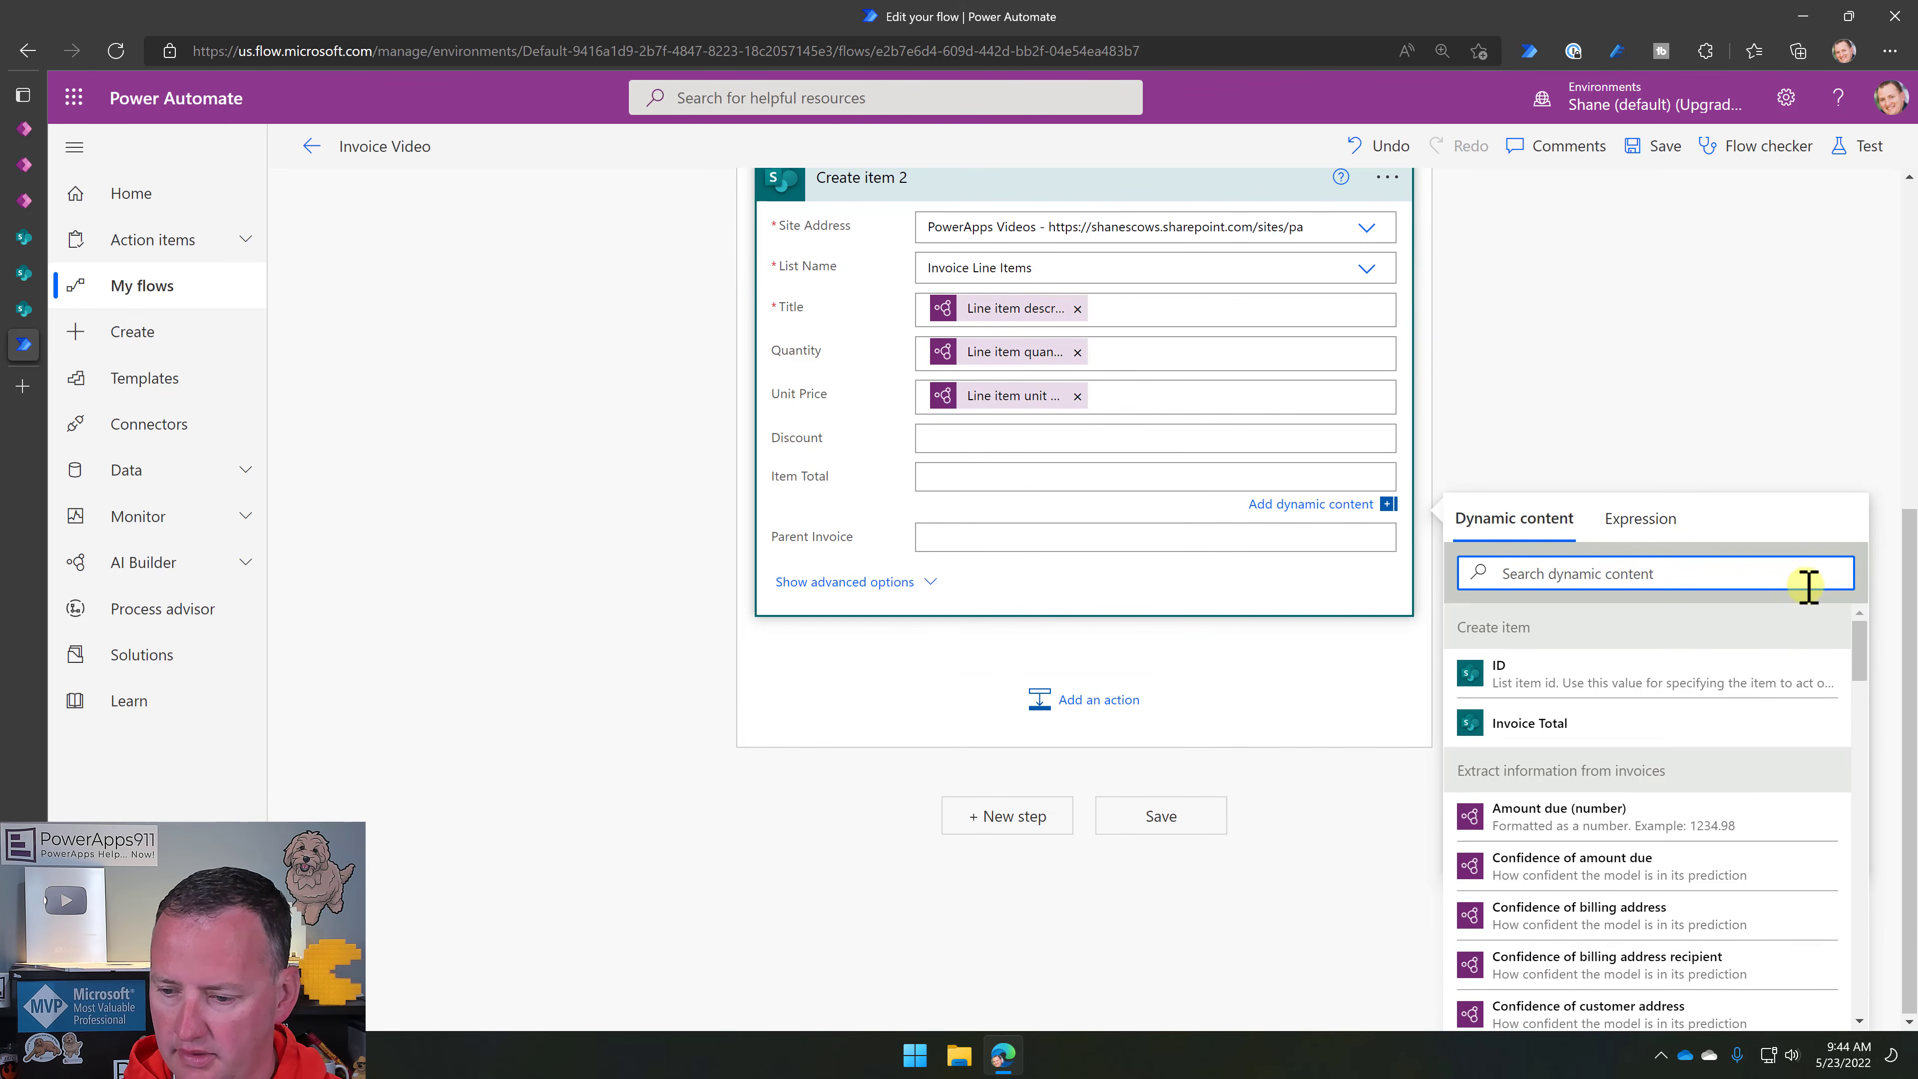
scroll(1551, 744, "down", 3)
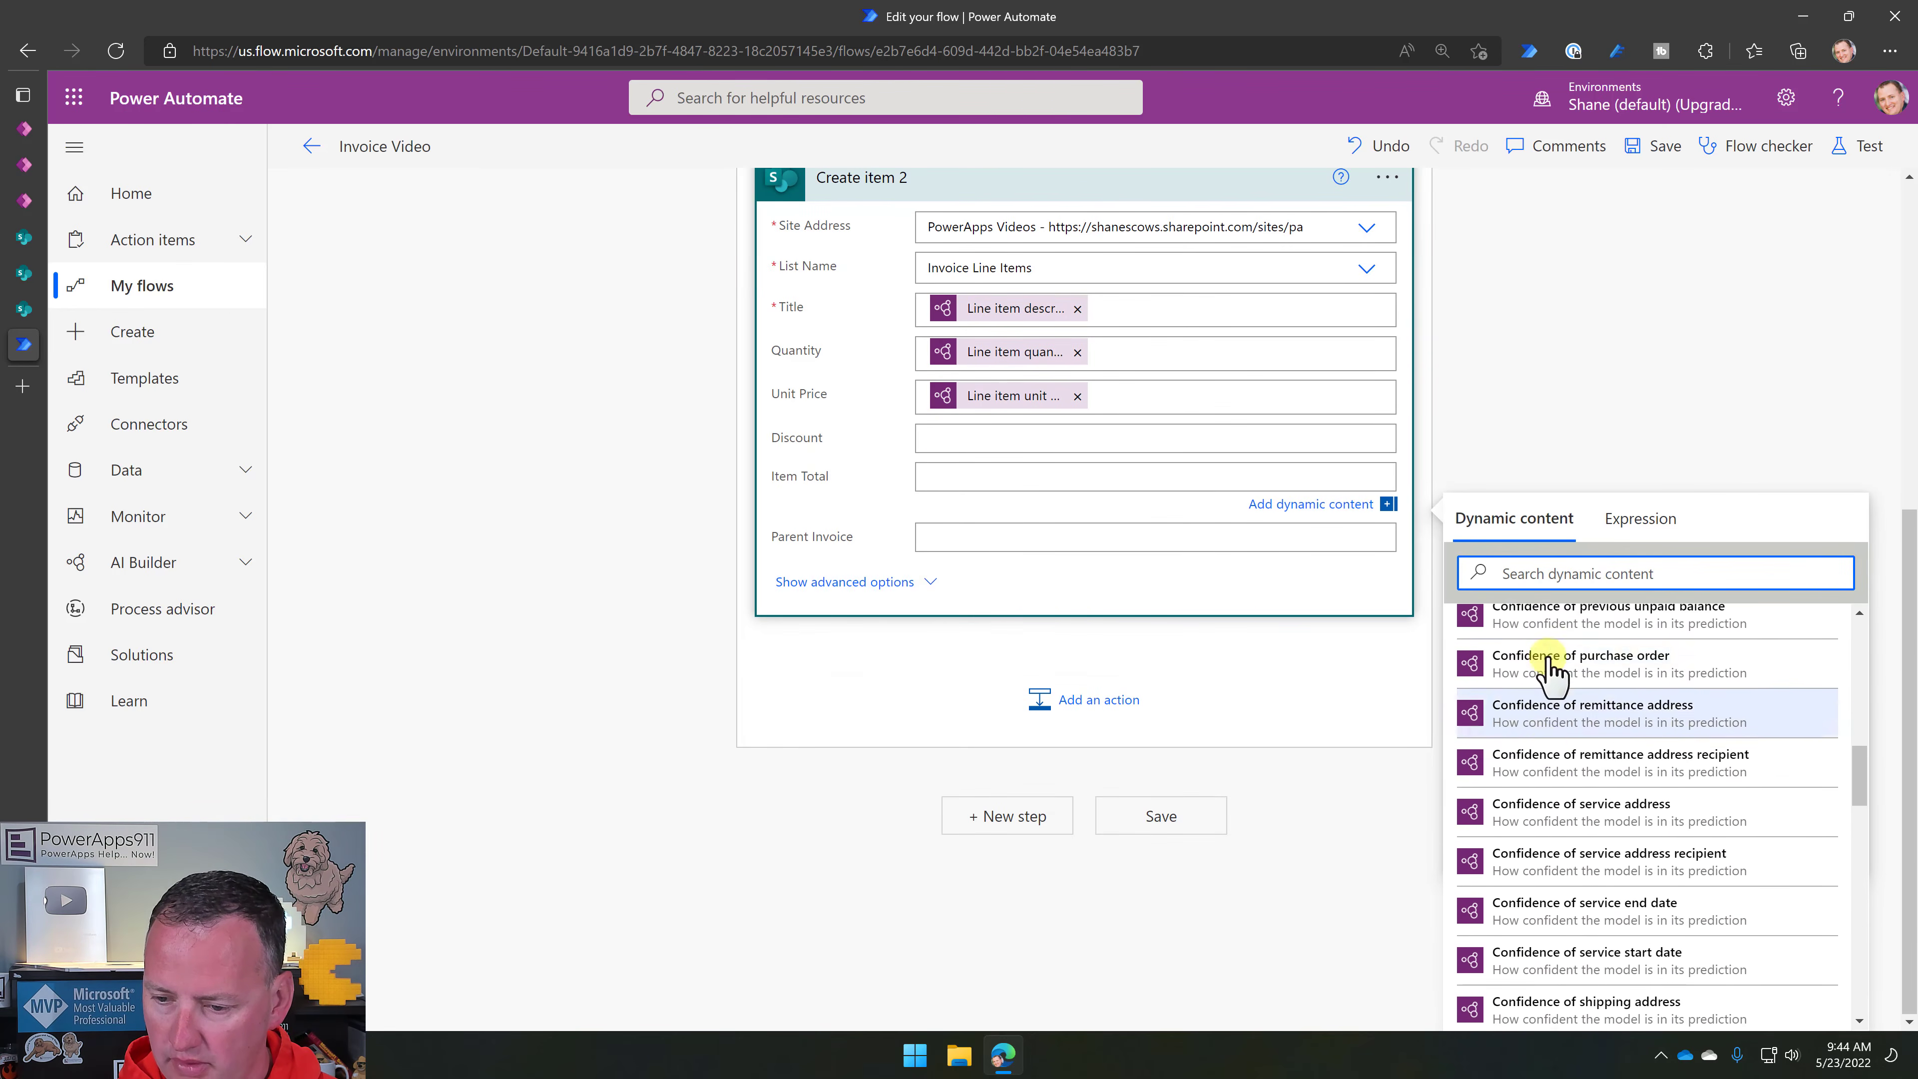
Search the dynamic content for "line item" and fill Item Total with Line item amount (number).
type("line item")
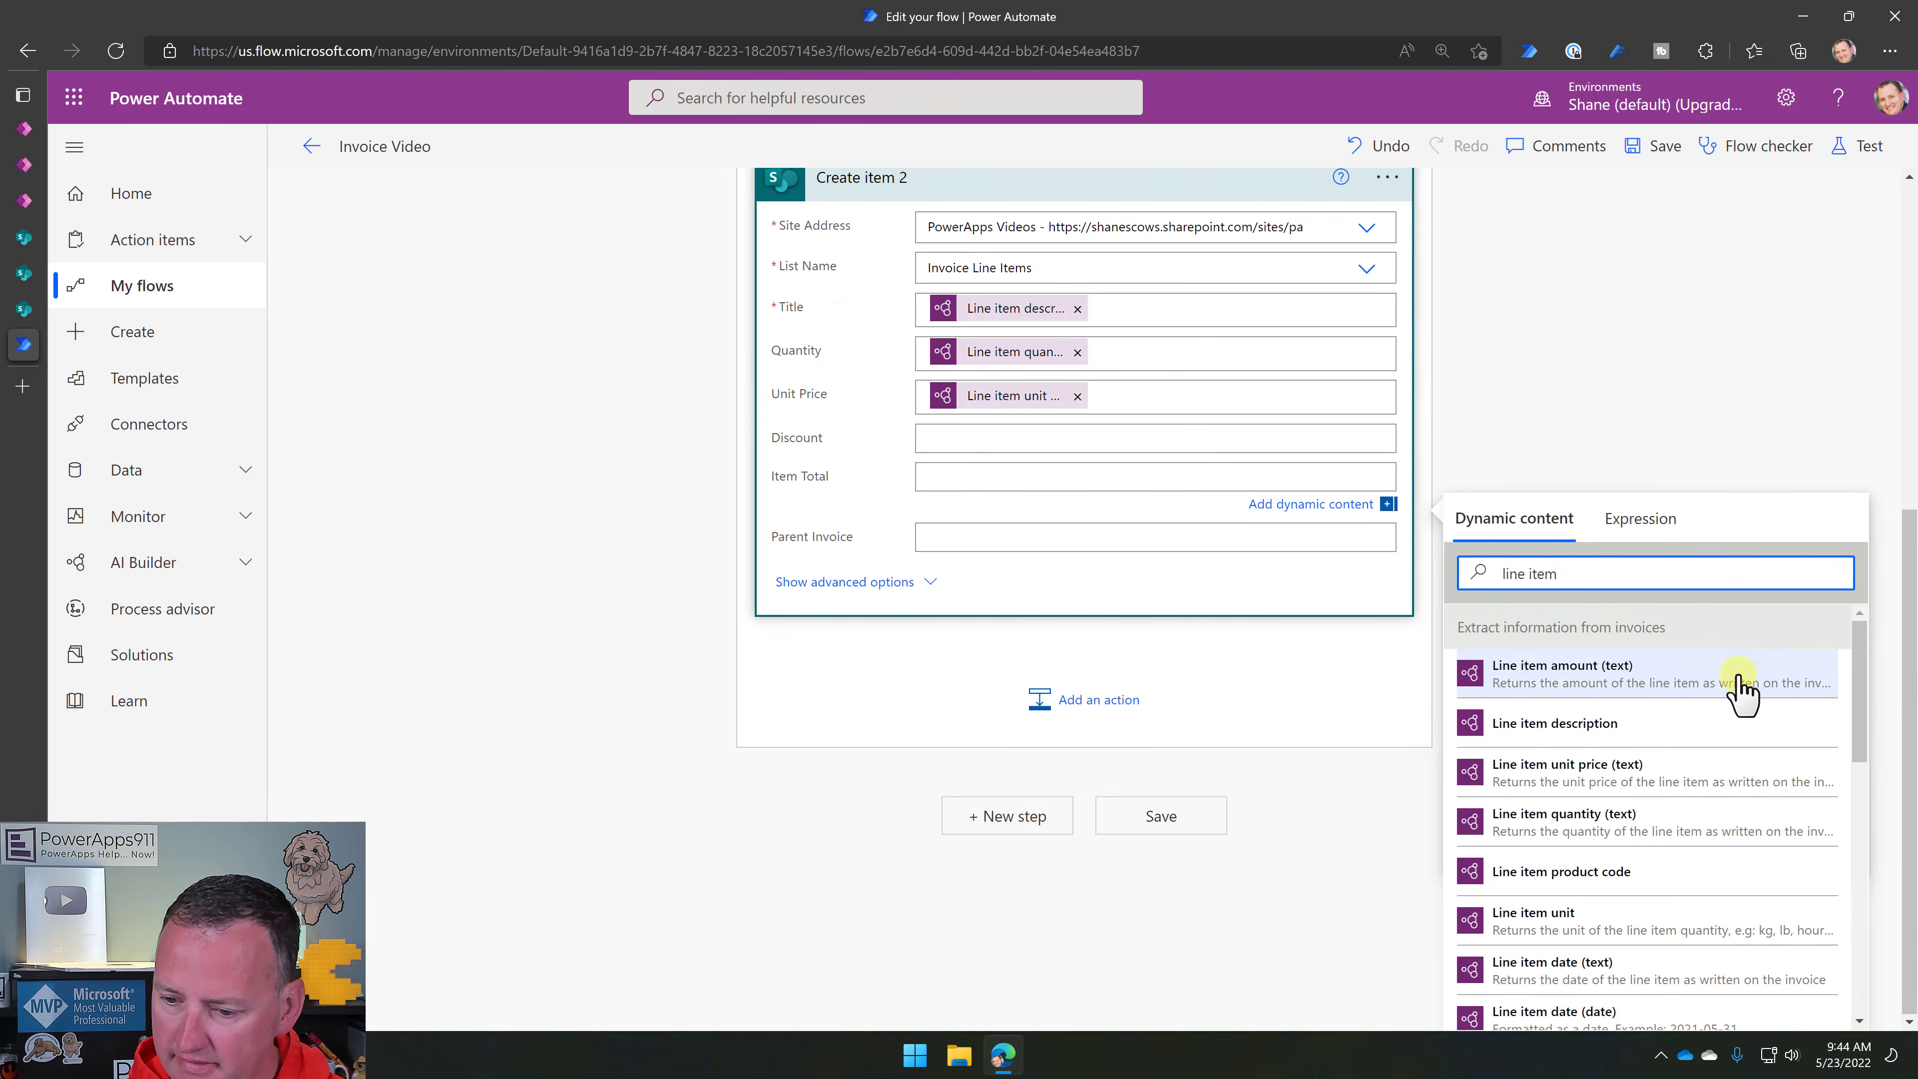
scroll(1634, 679, "down", 1)
scroll(1635, 662, "up", 1)
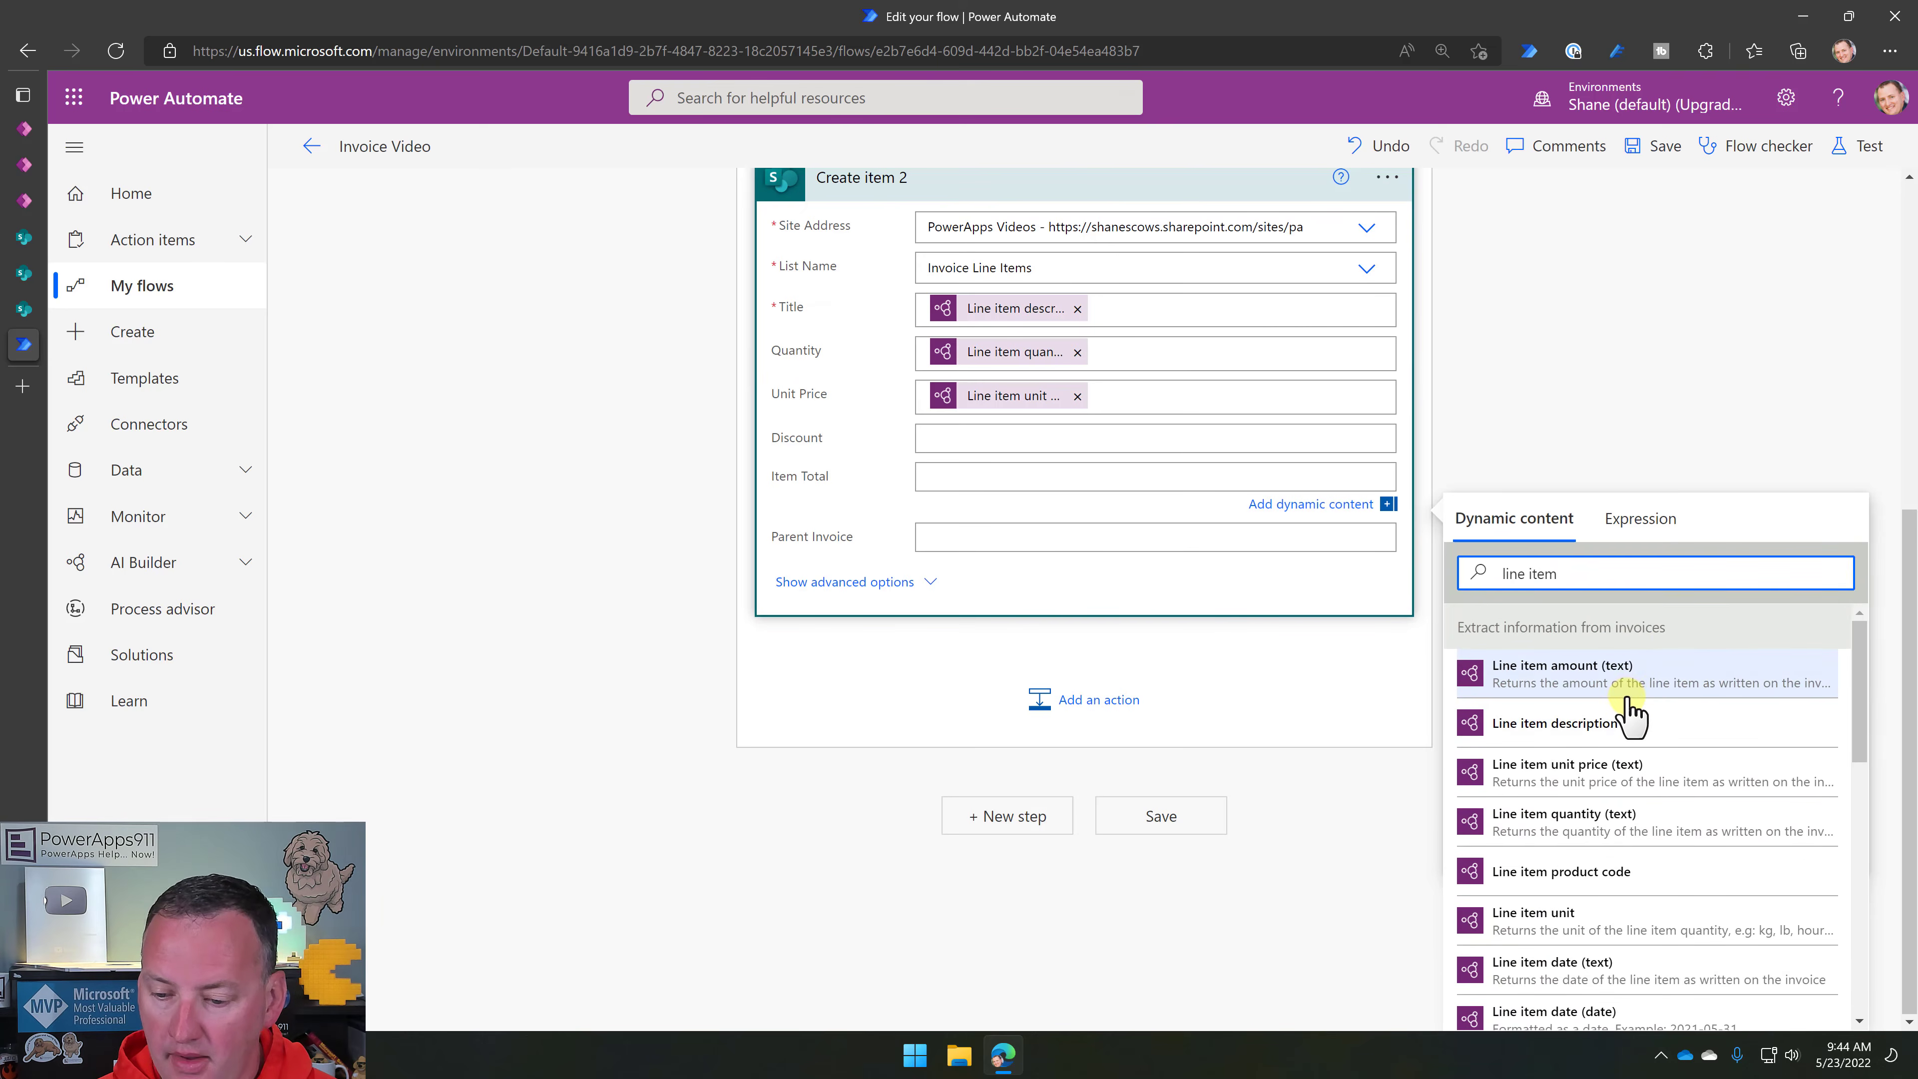
scroll(1631, 706, "down", 5)
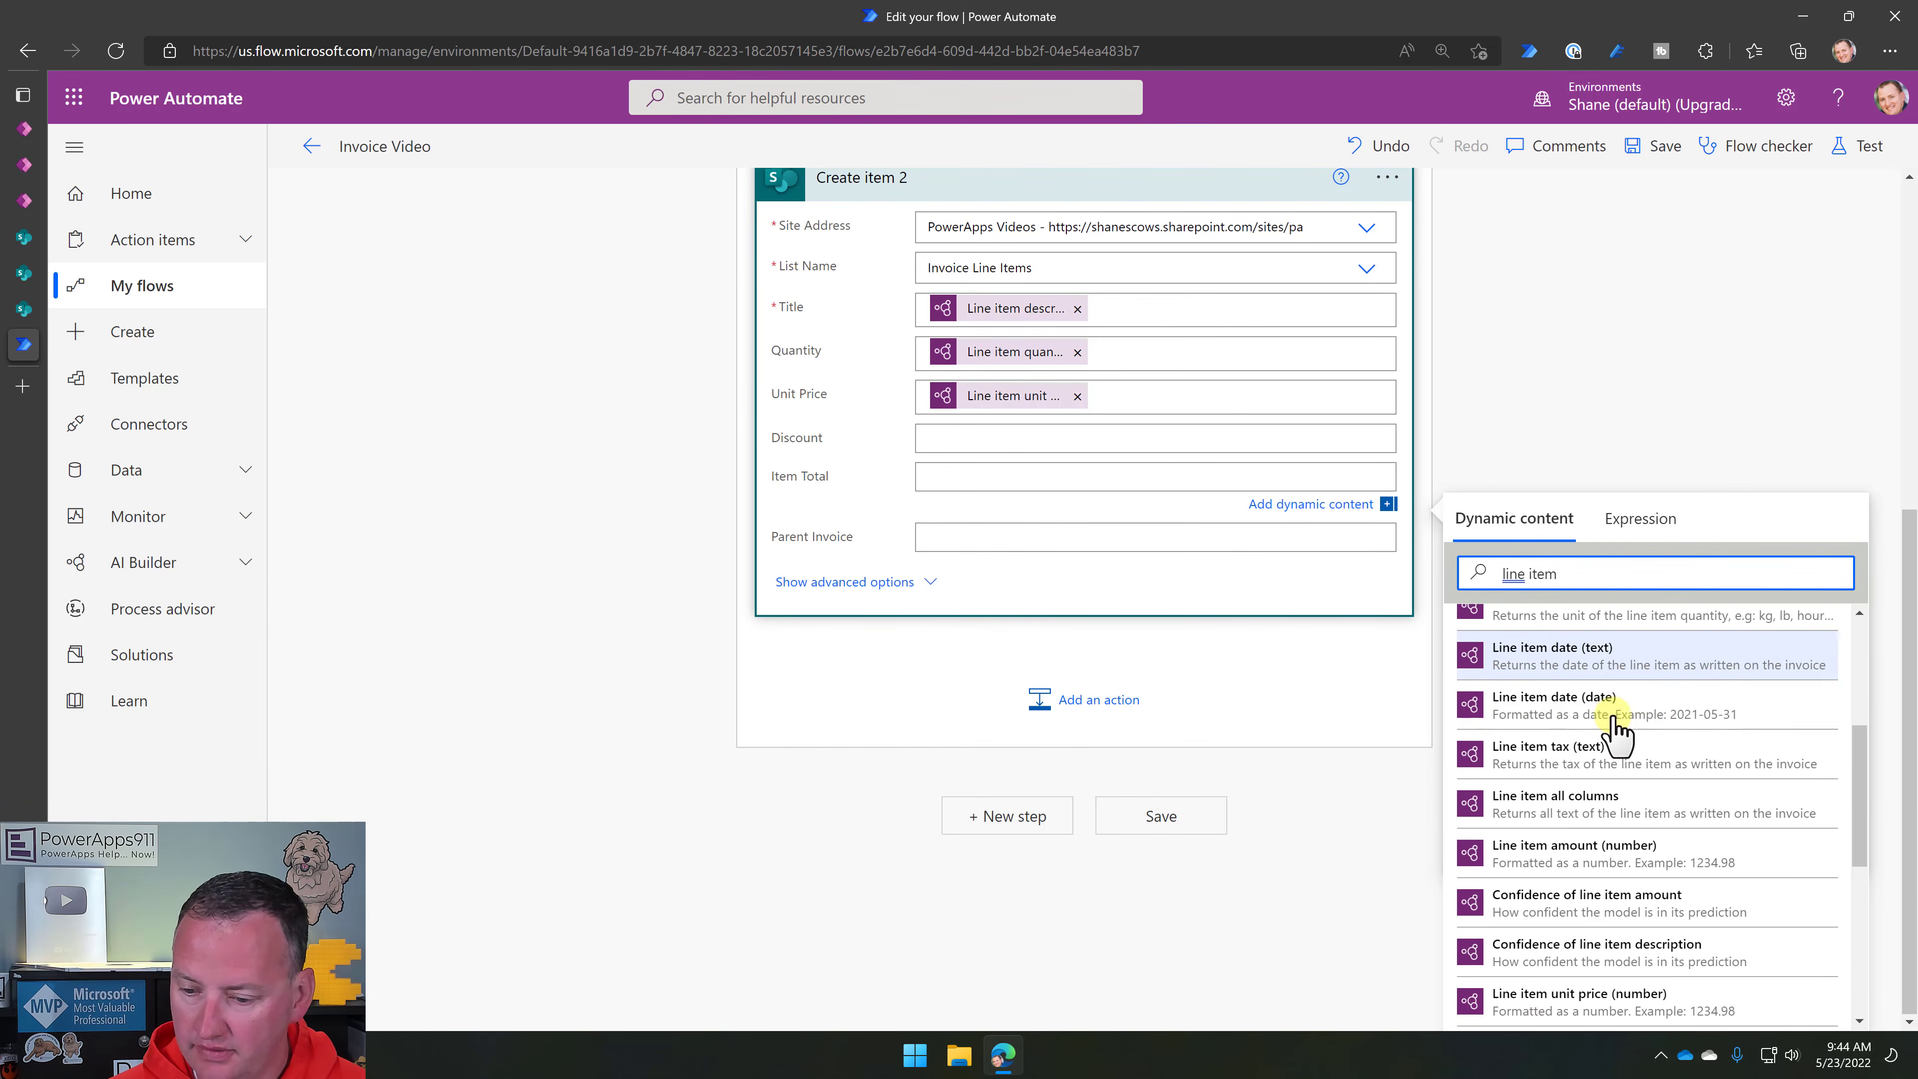
scroll(1616, 726, "down", 1)
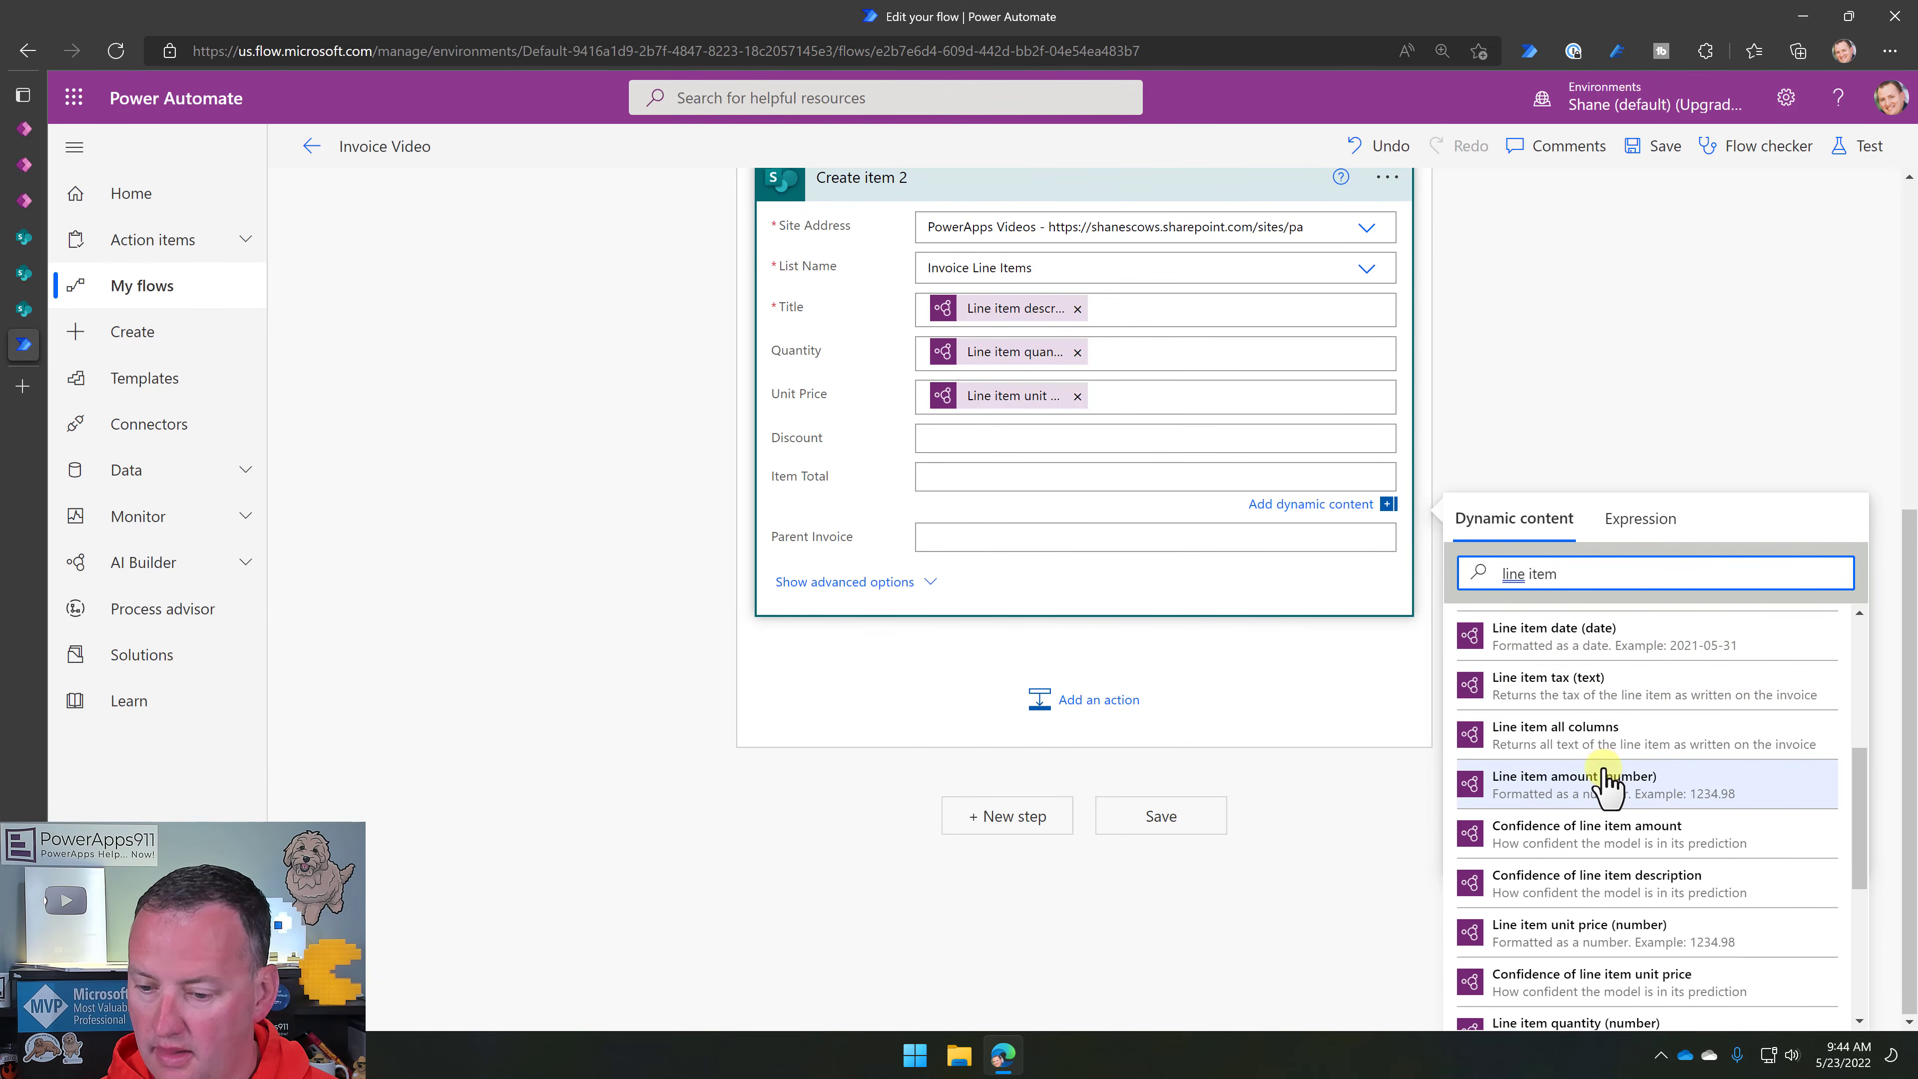
left_click(1608, 786)
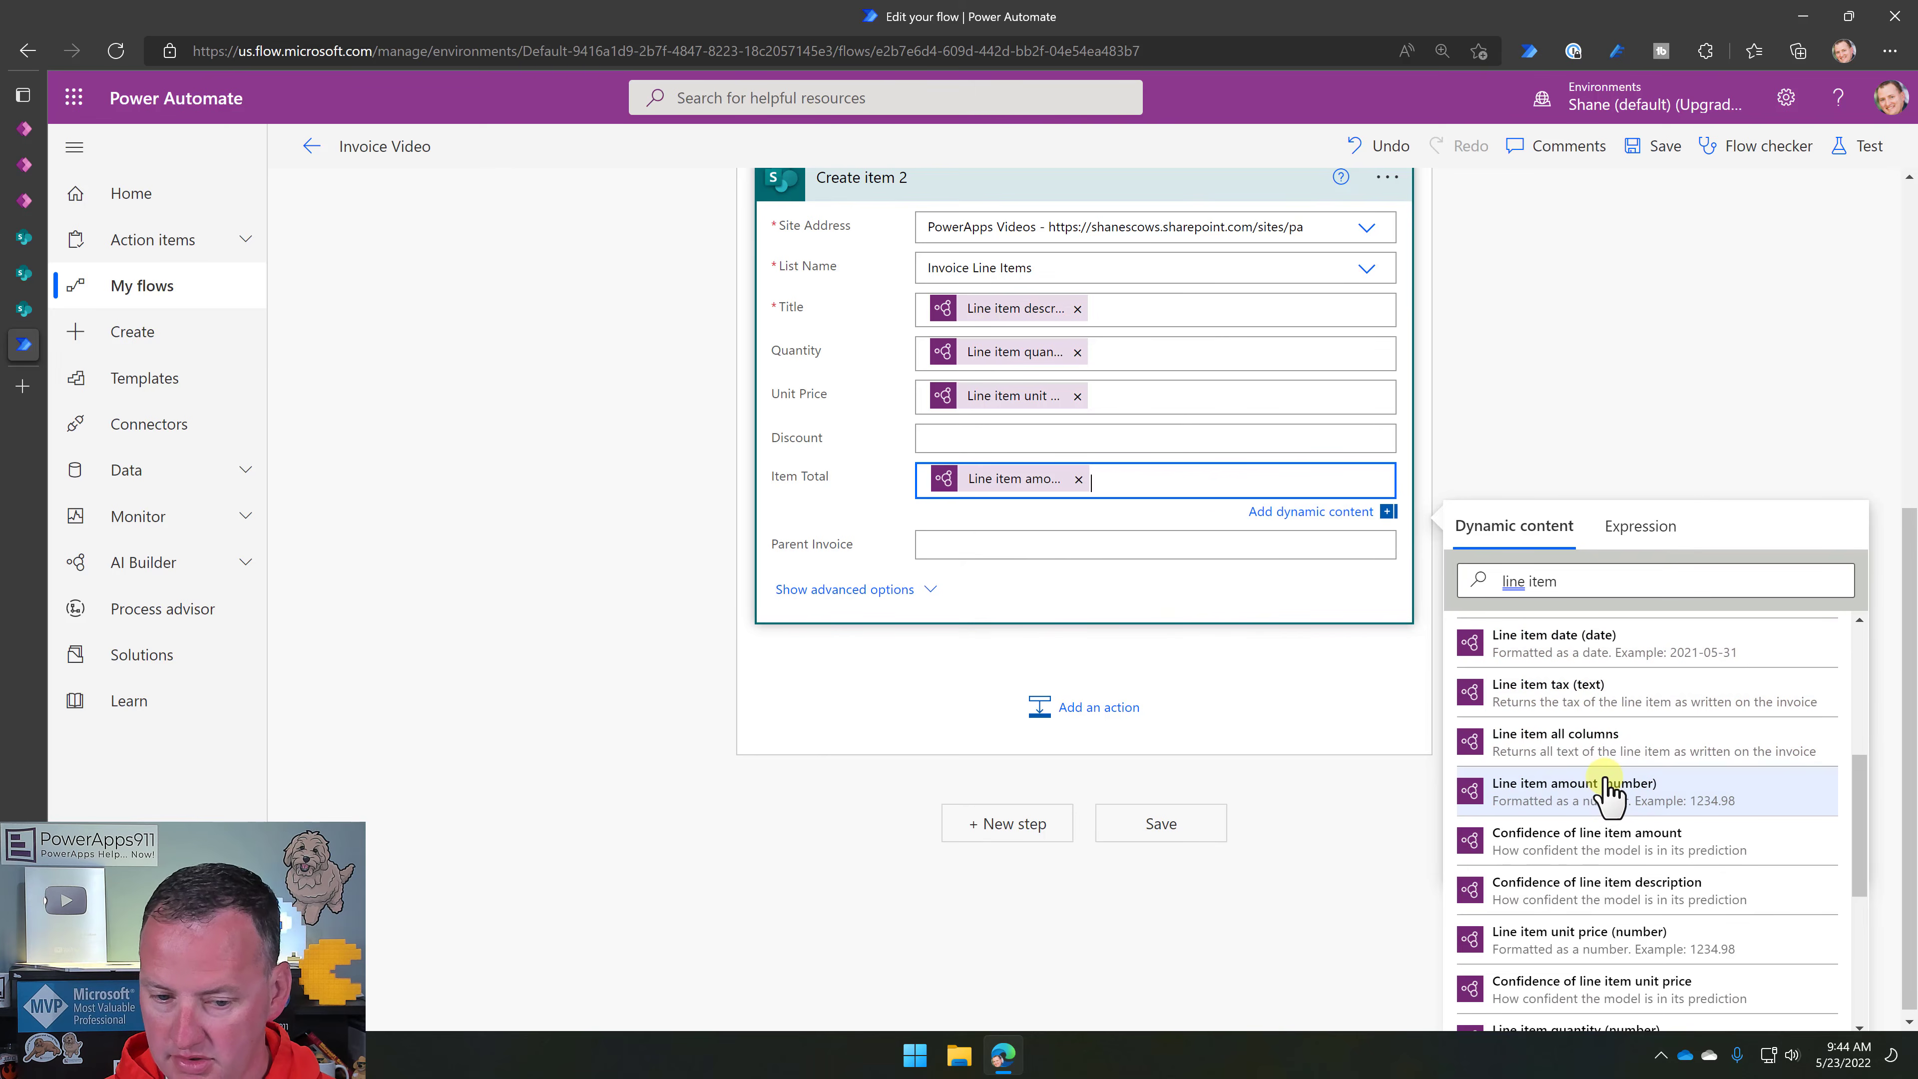
Fill Parent Invoice in Create item 2 with the ID from the earlier Create item action.
left_click(1010, 546)
scroll(1178, 600, "up", 7)
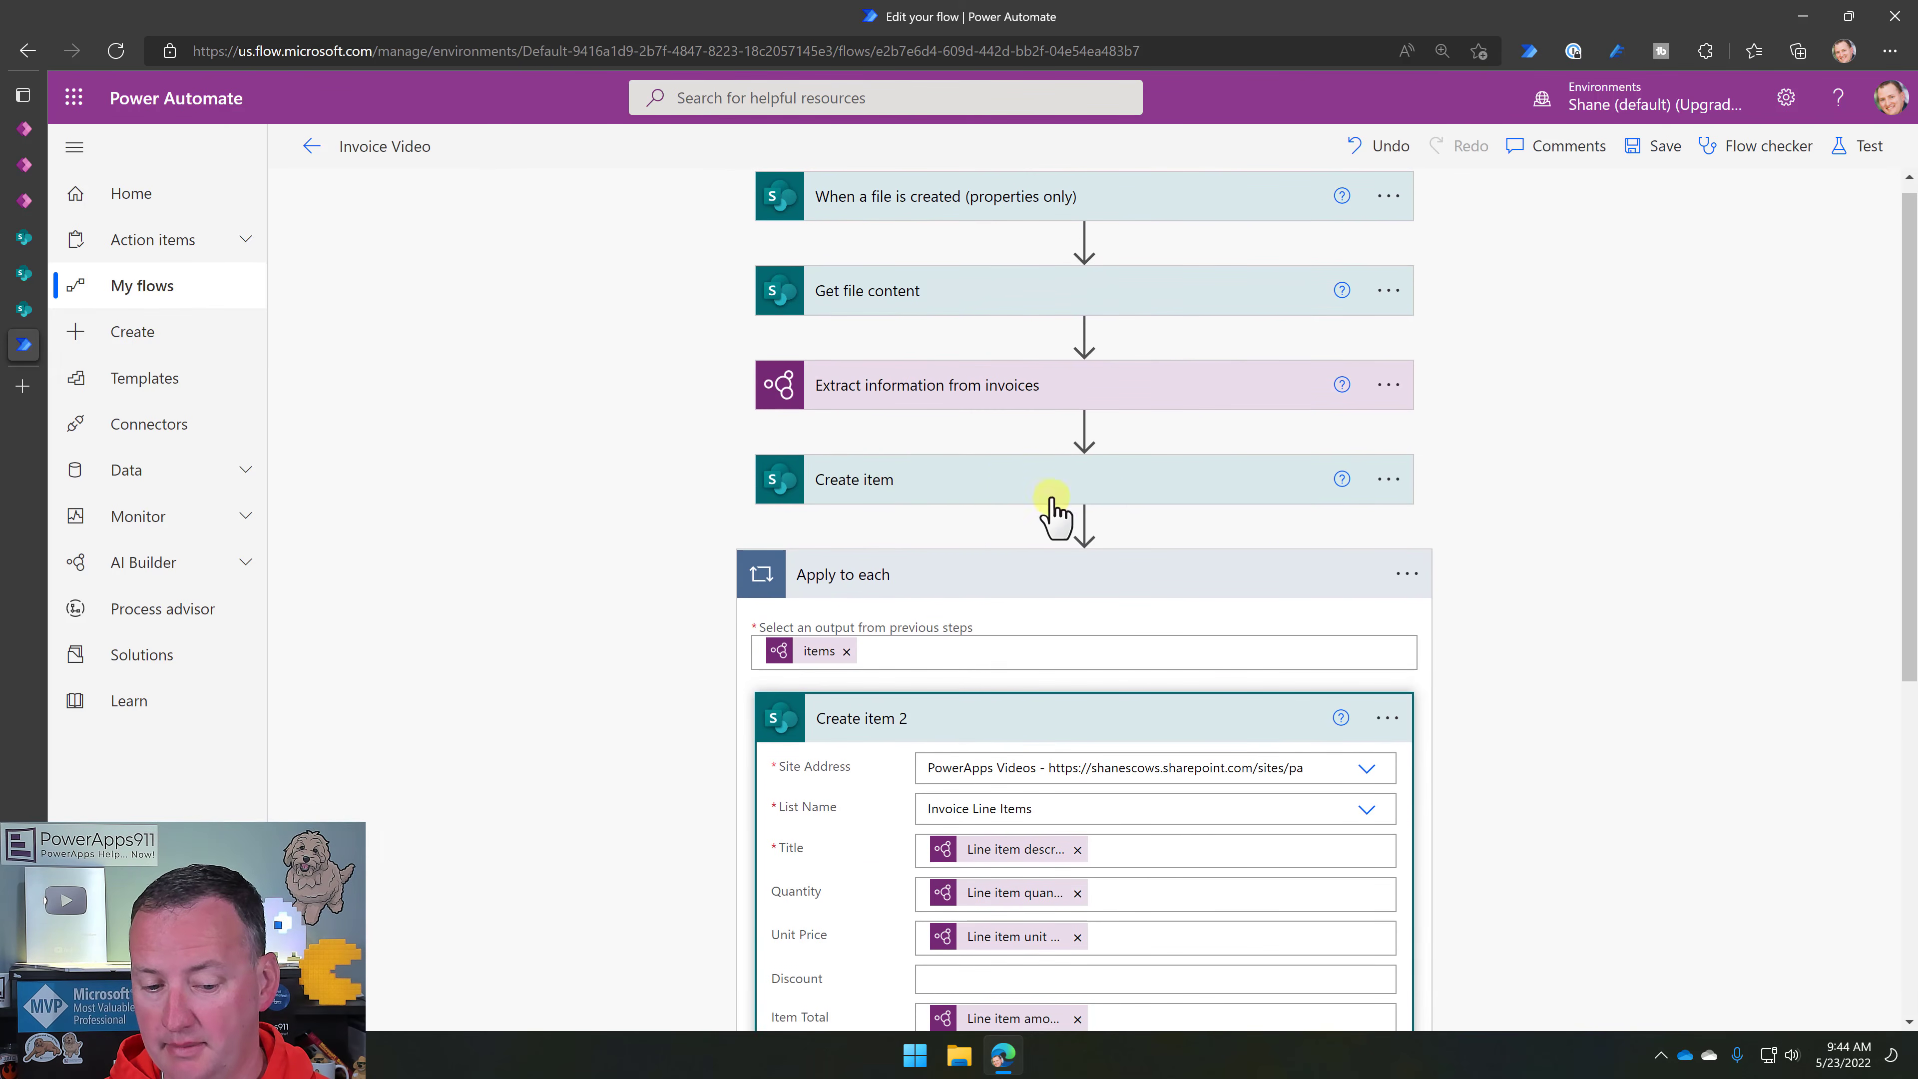
scroll(1057, 604, "down", 8)
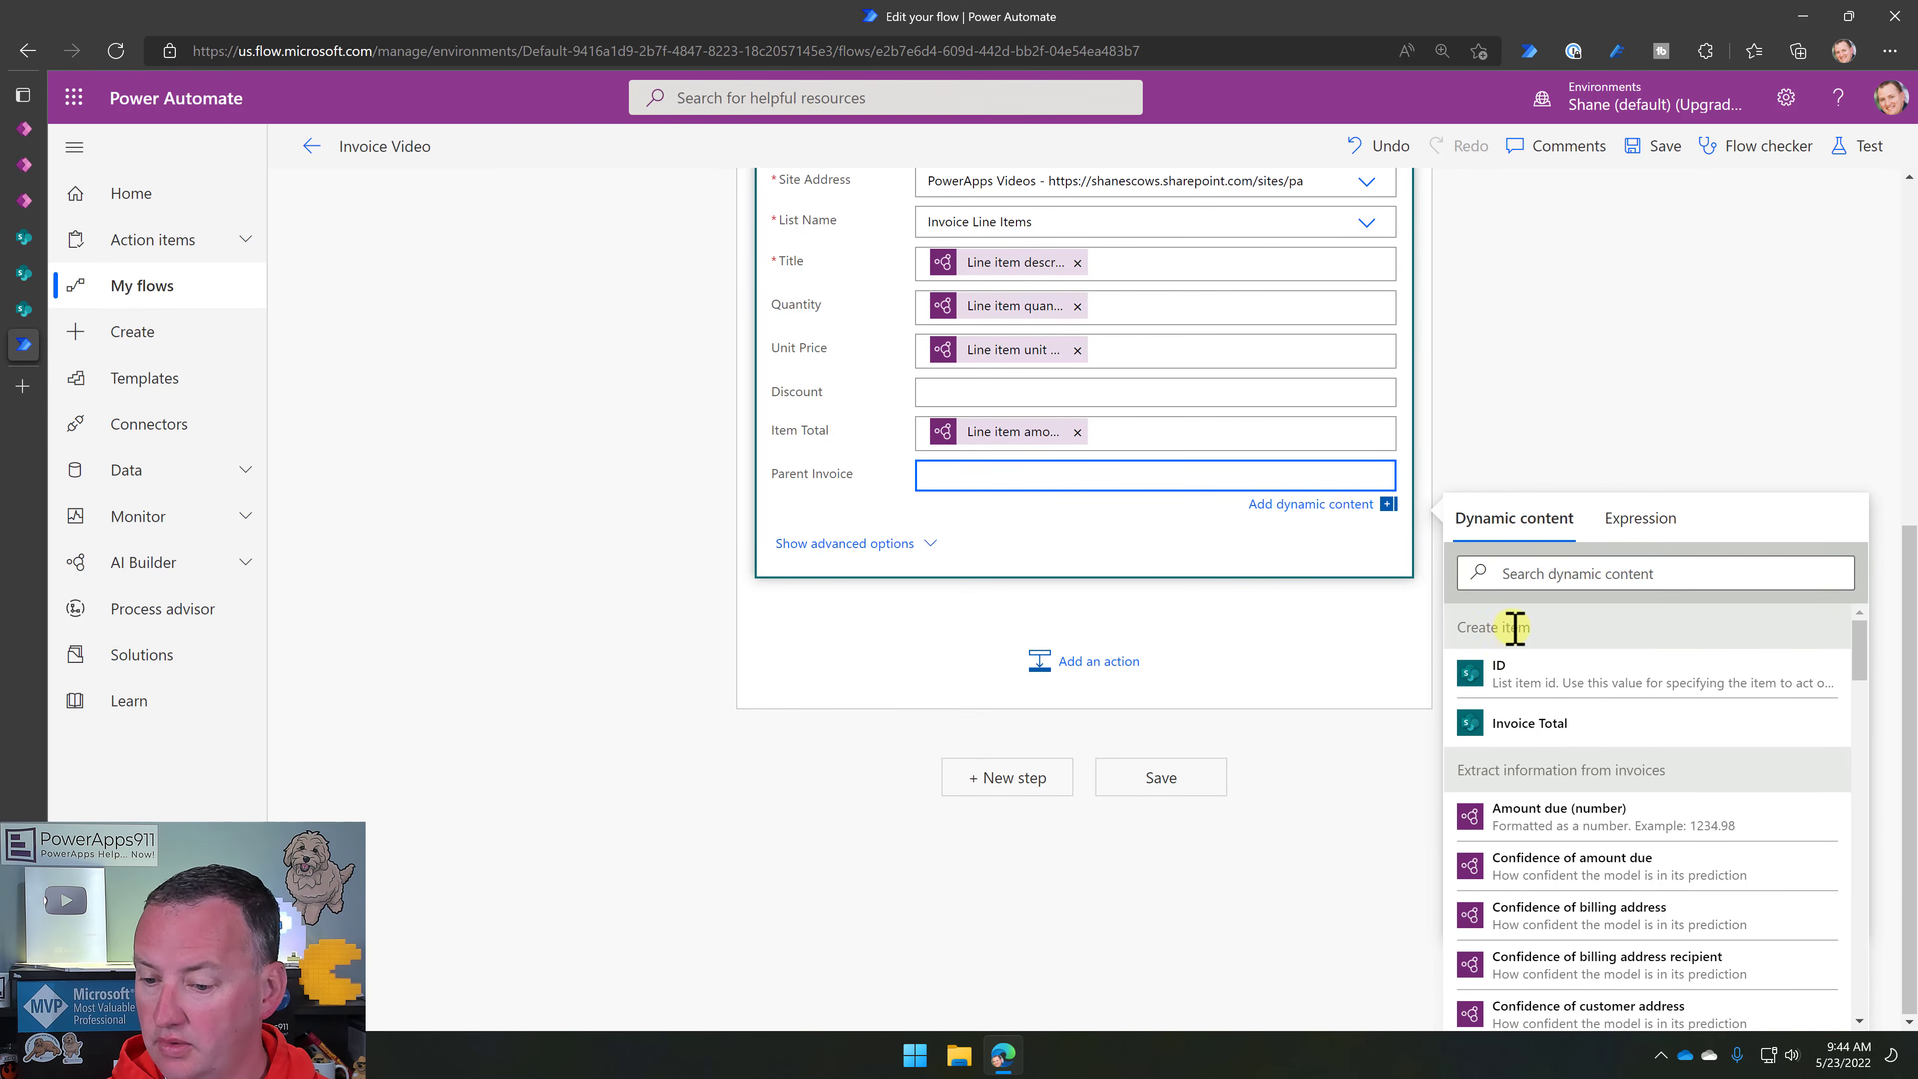
left_click(1508, 683)
scroll(1315, 553, "up", 5)
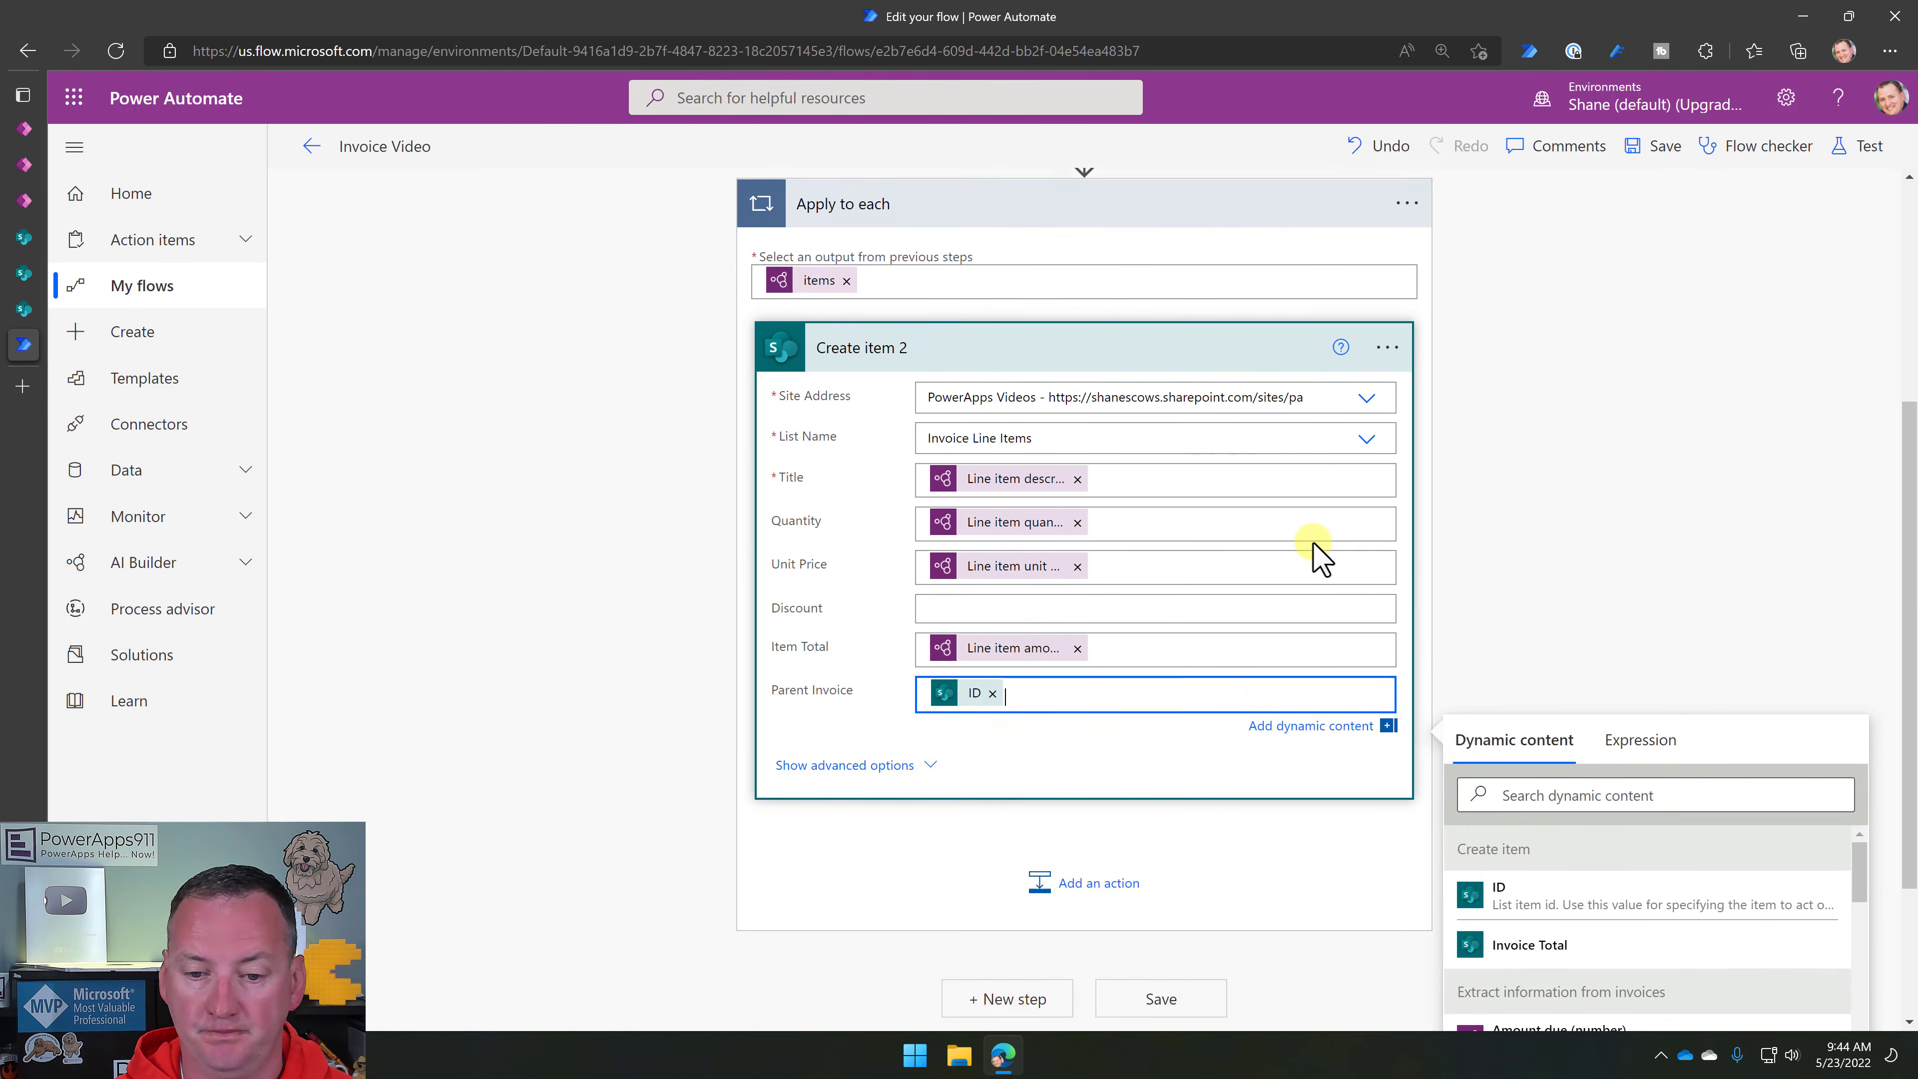
scroll(1548, 461, "up", 3)
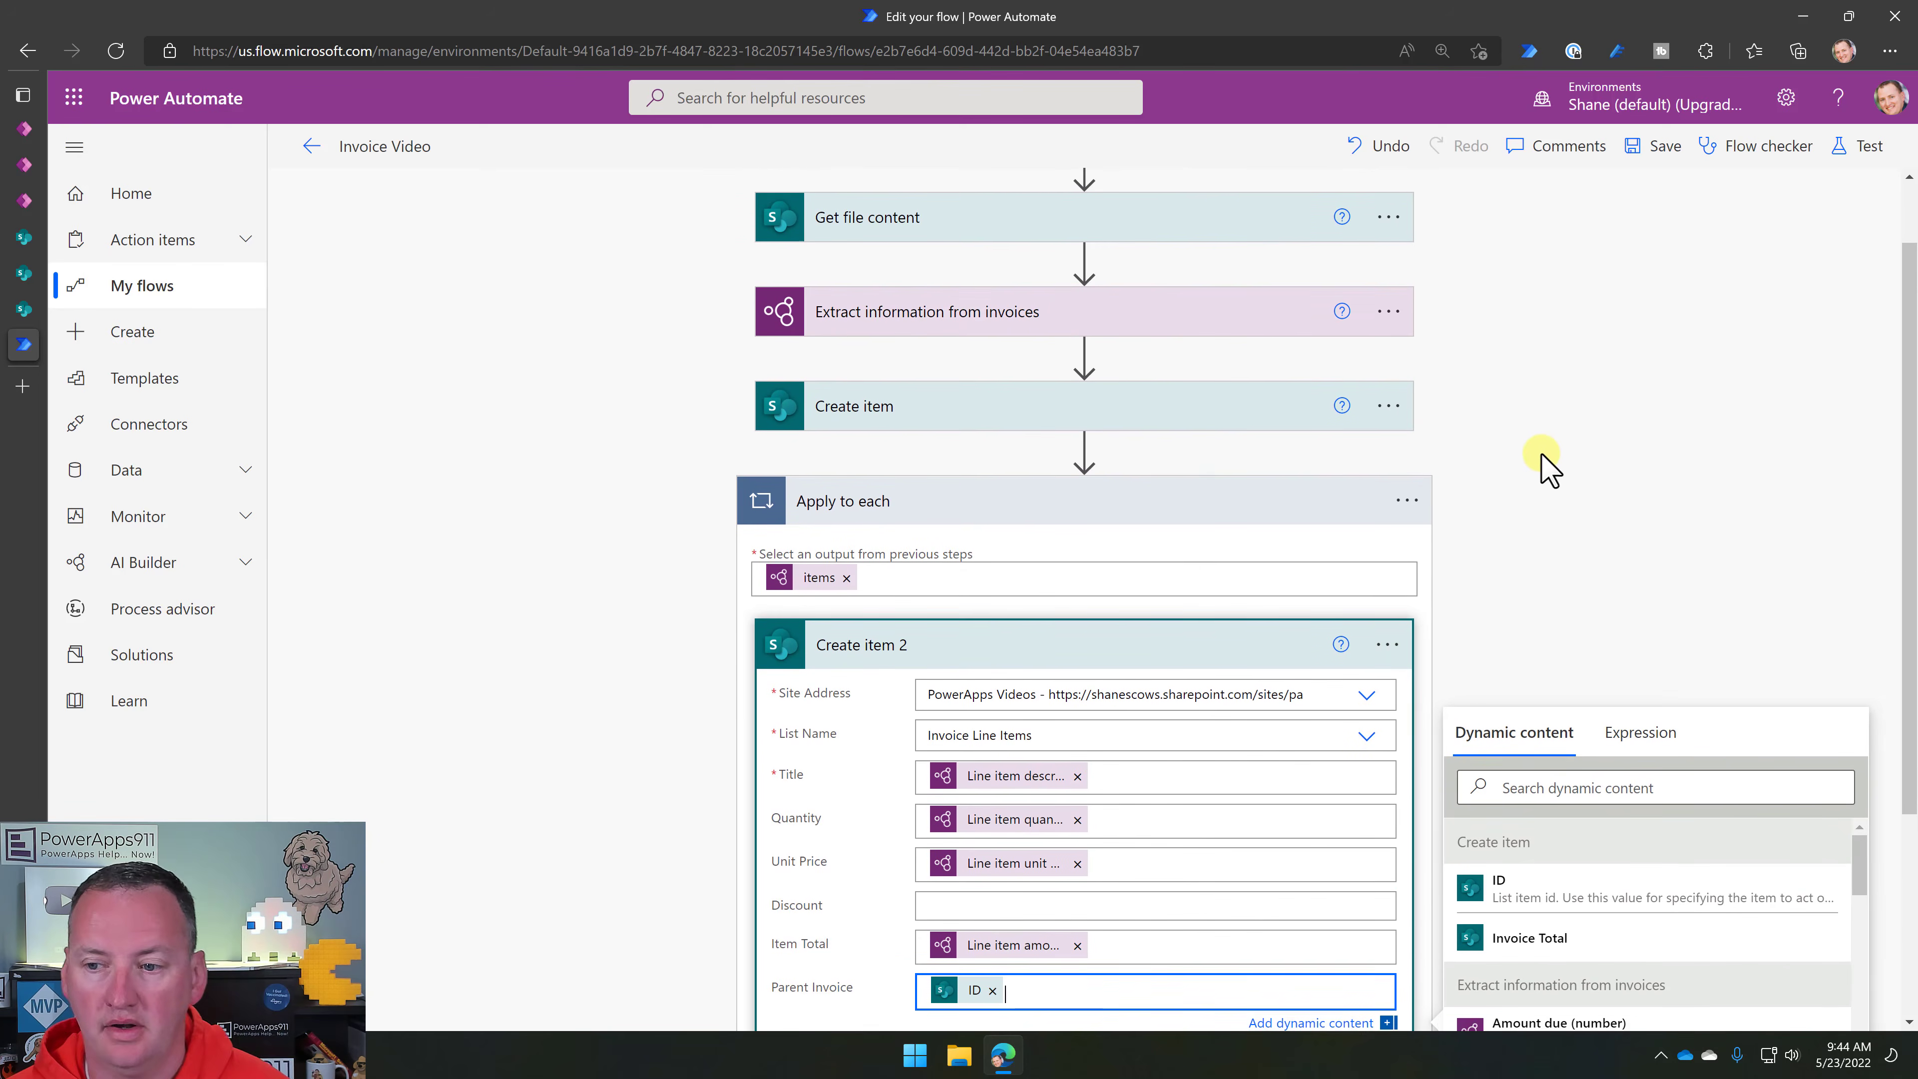
Save the flow, test it automatically with the most recent successful trigger, and expand Apply to each in the run results.
left_click(1664, 152)
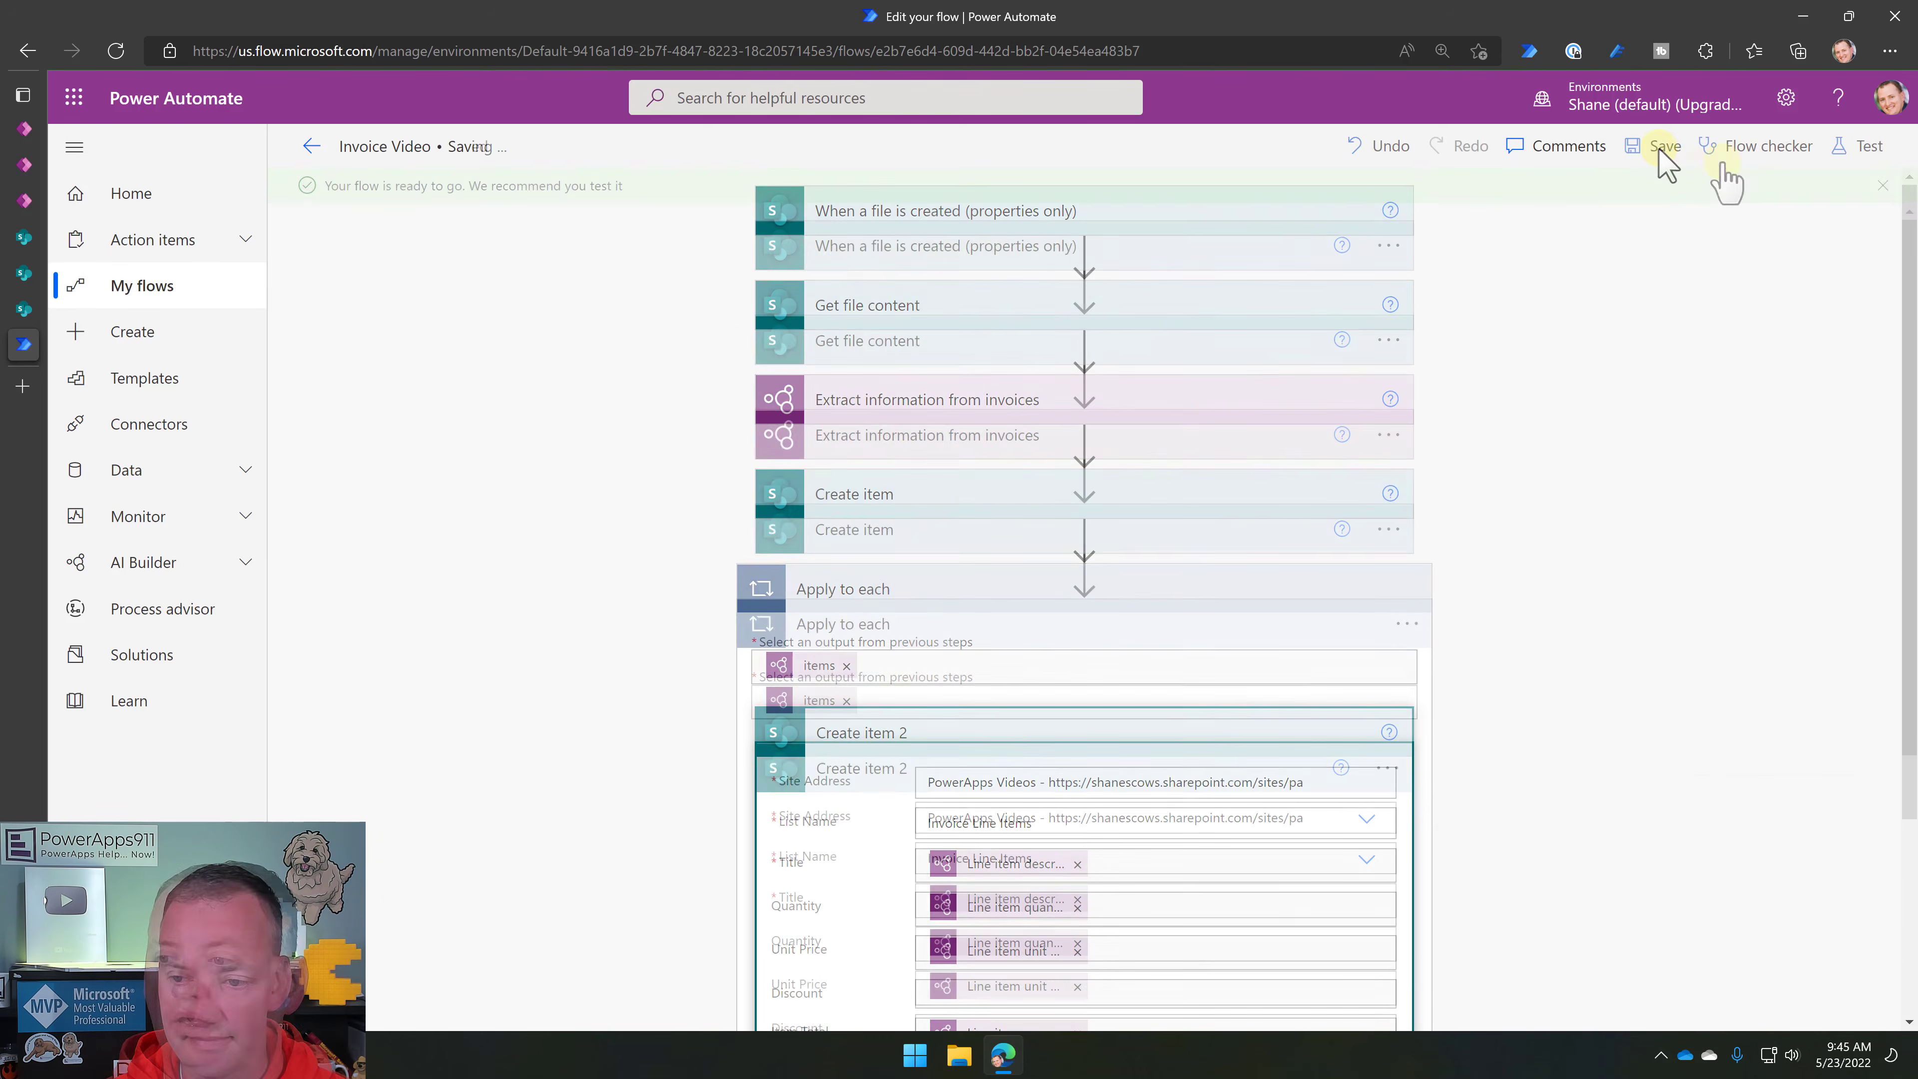
left_click(1865, 147)
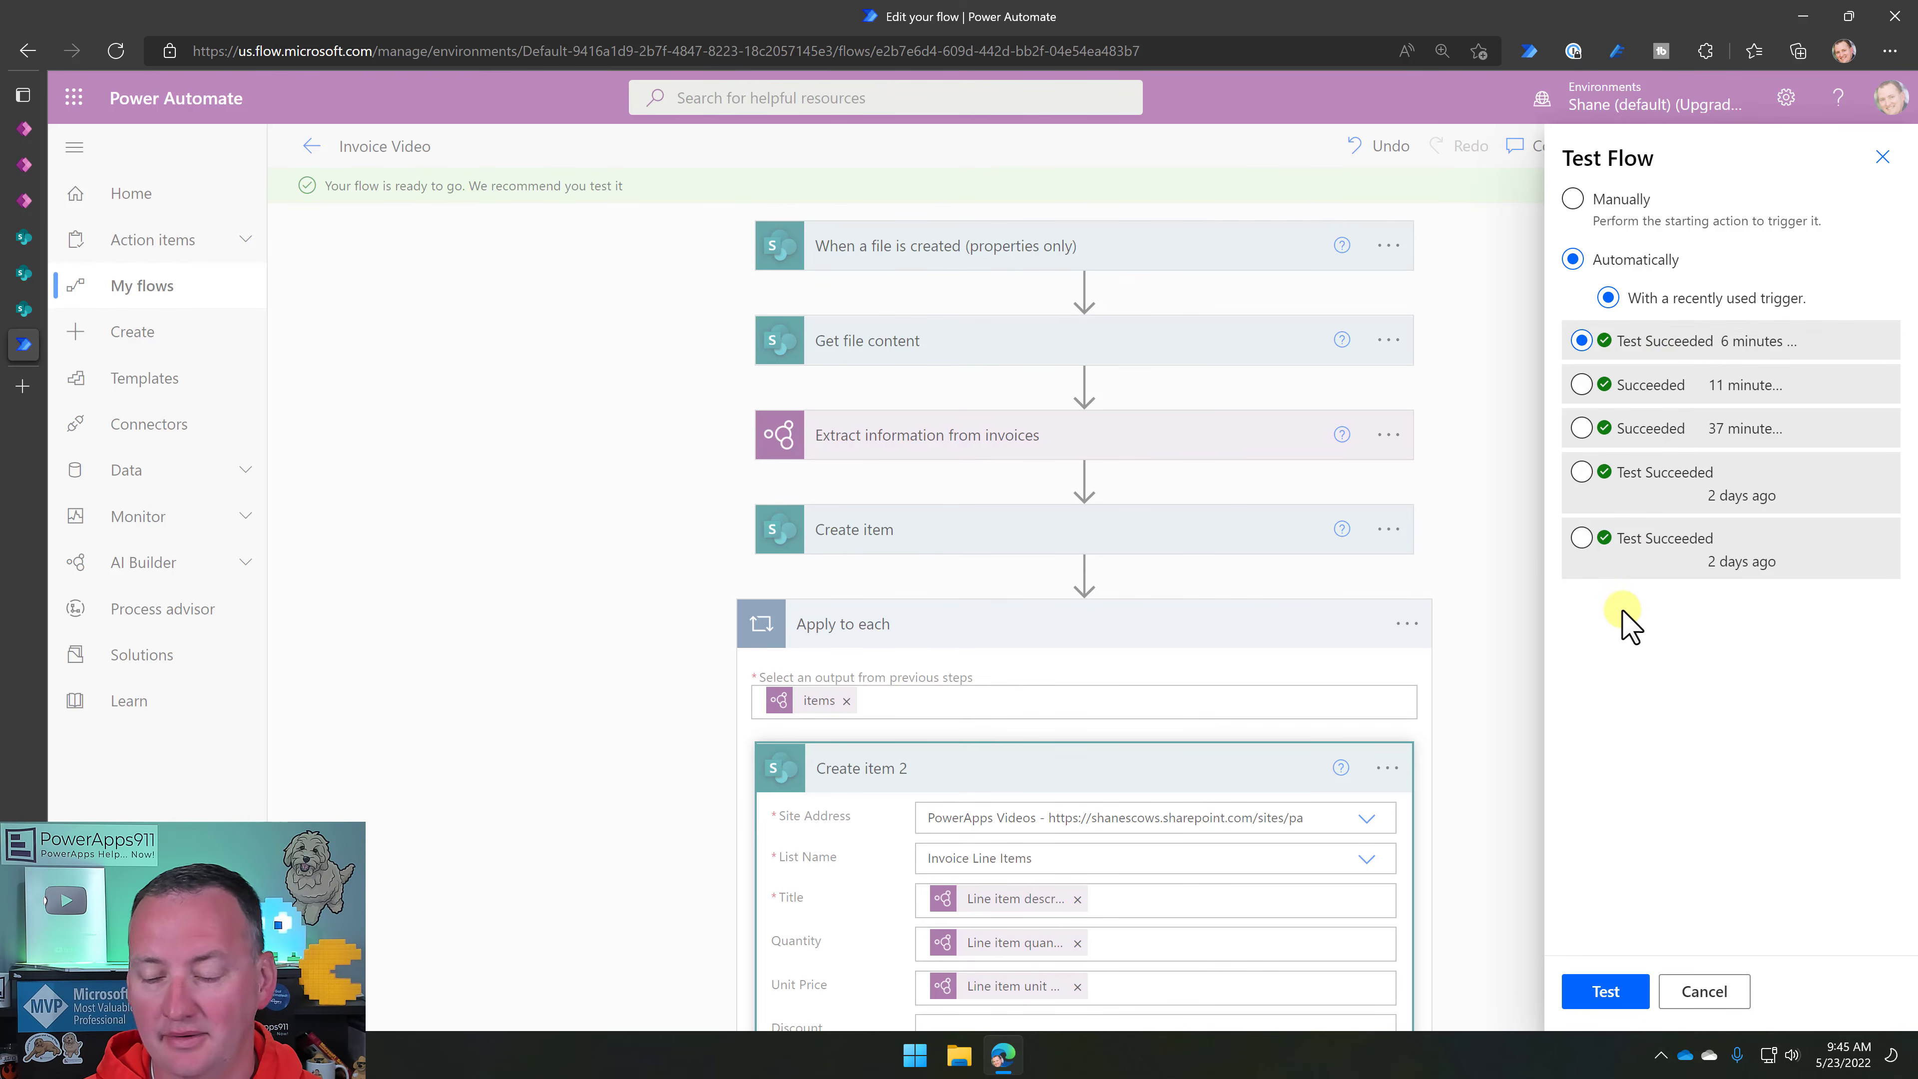
left_click(1614, 990)
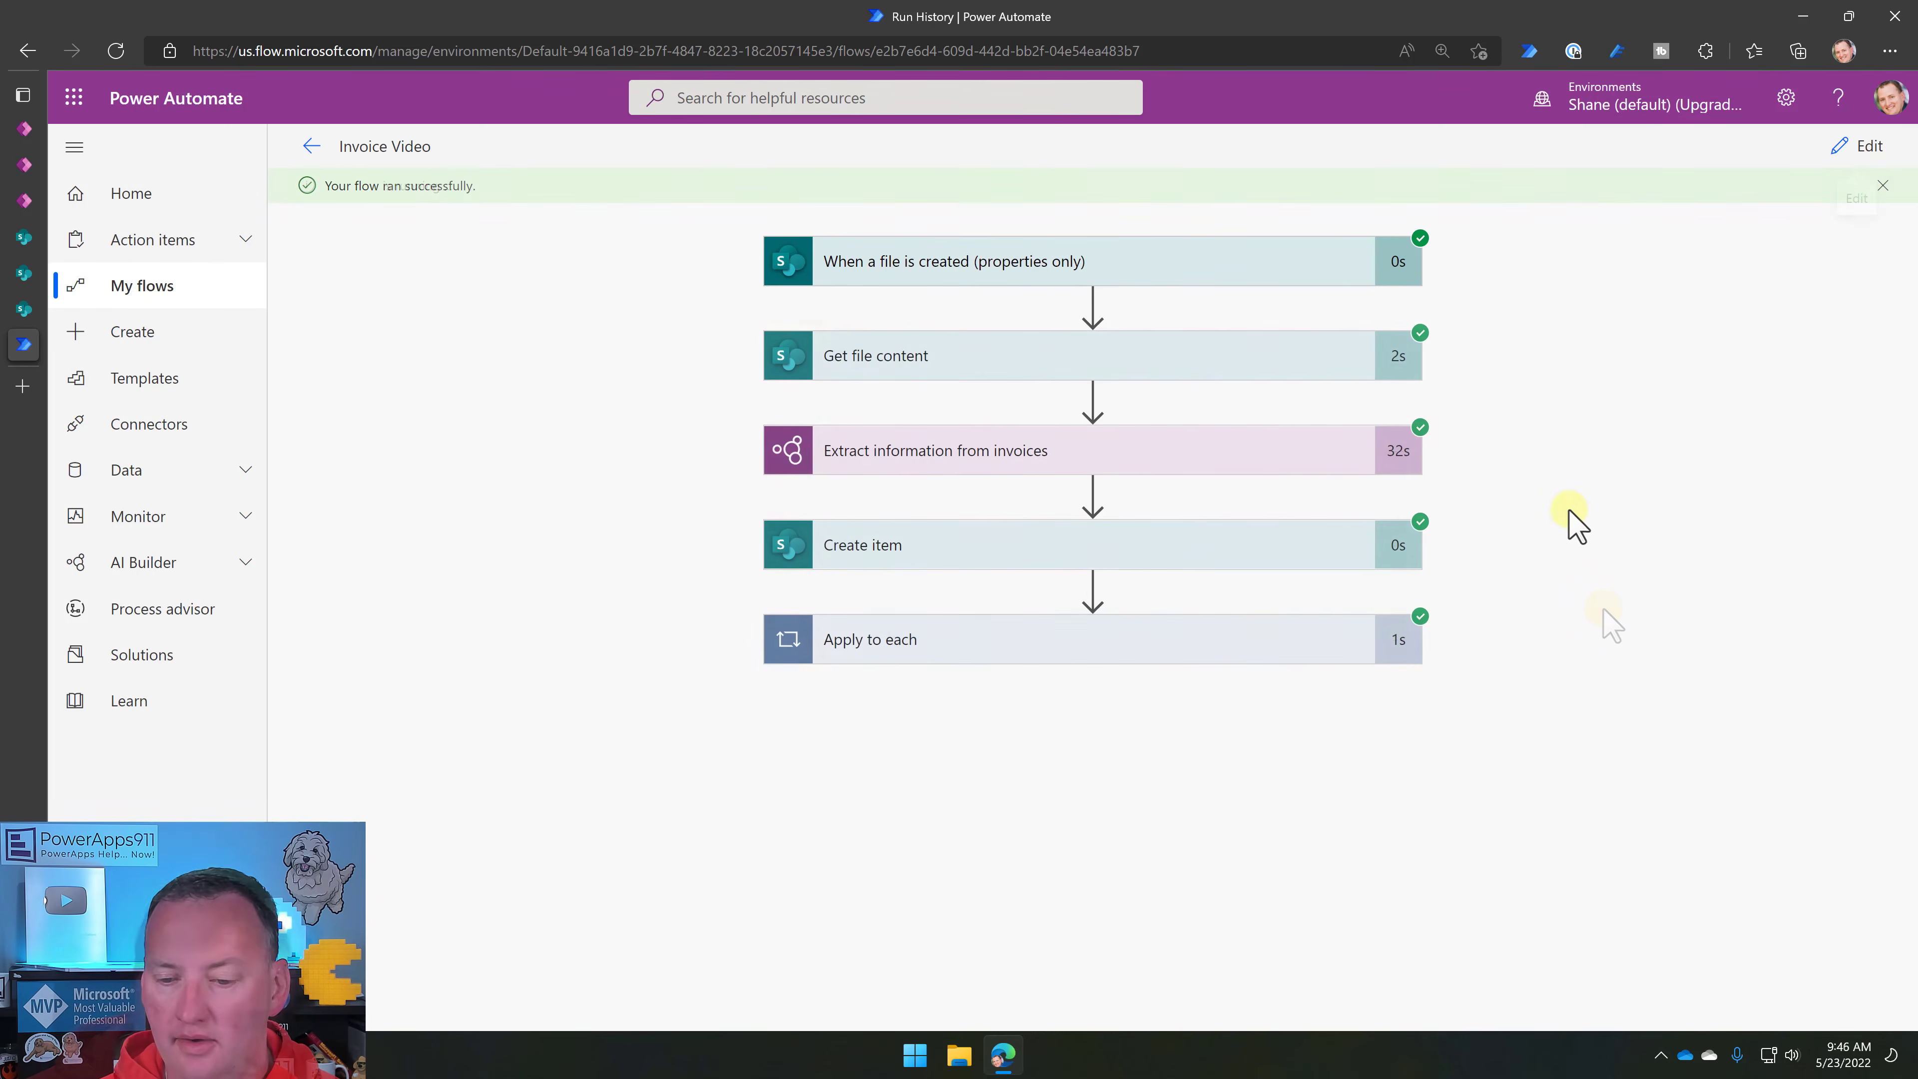
left_click(1183, 638)
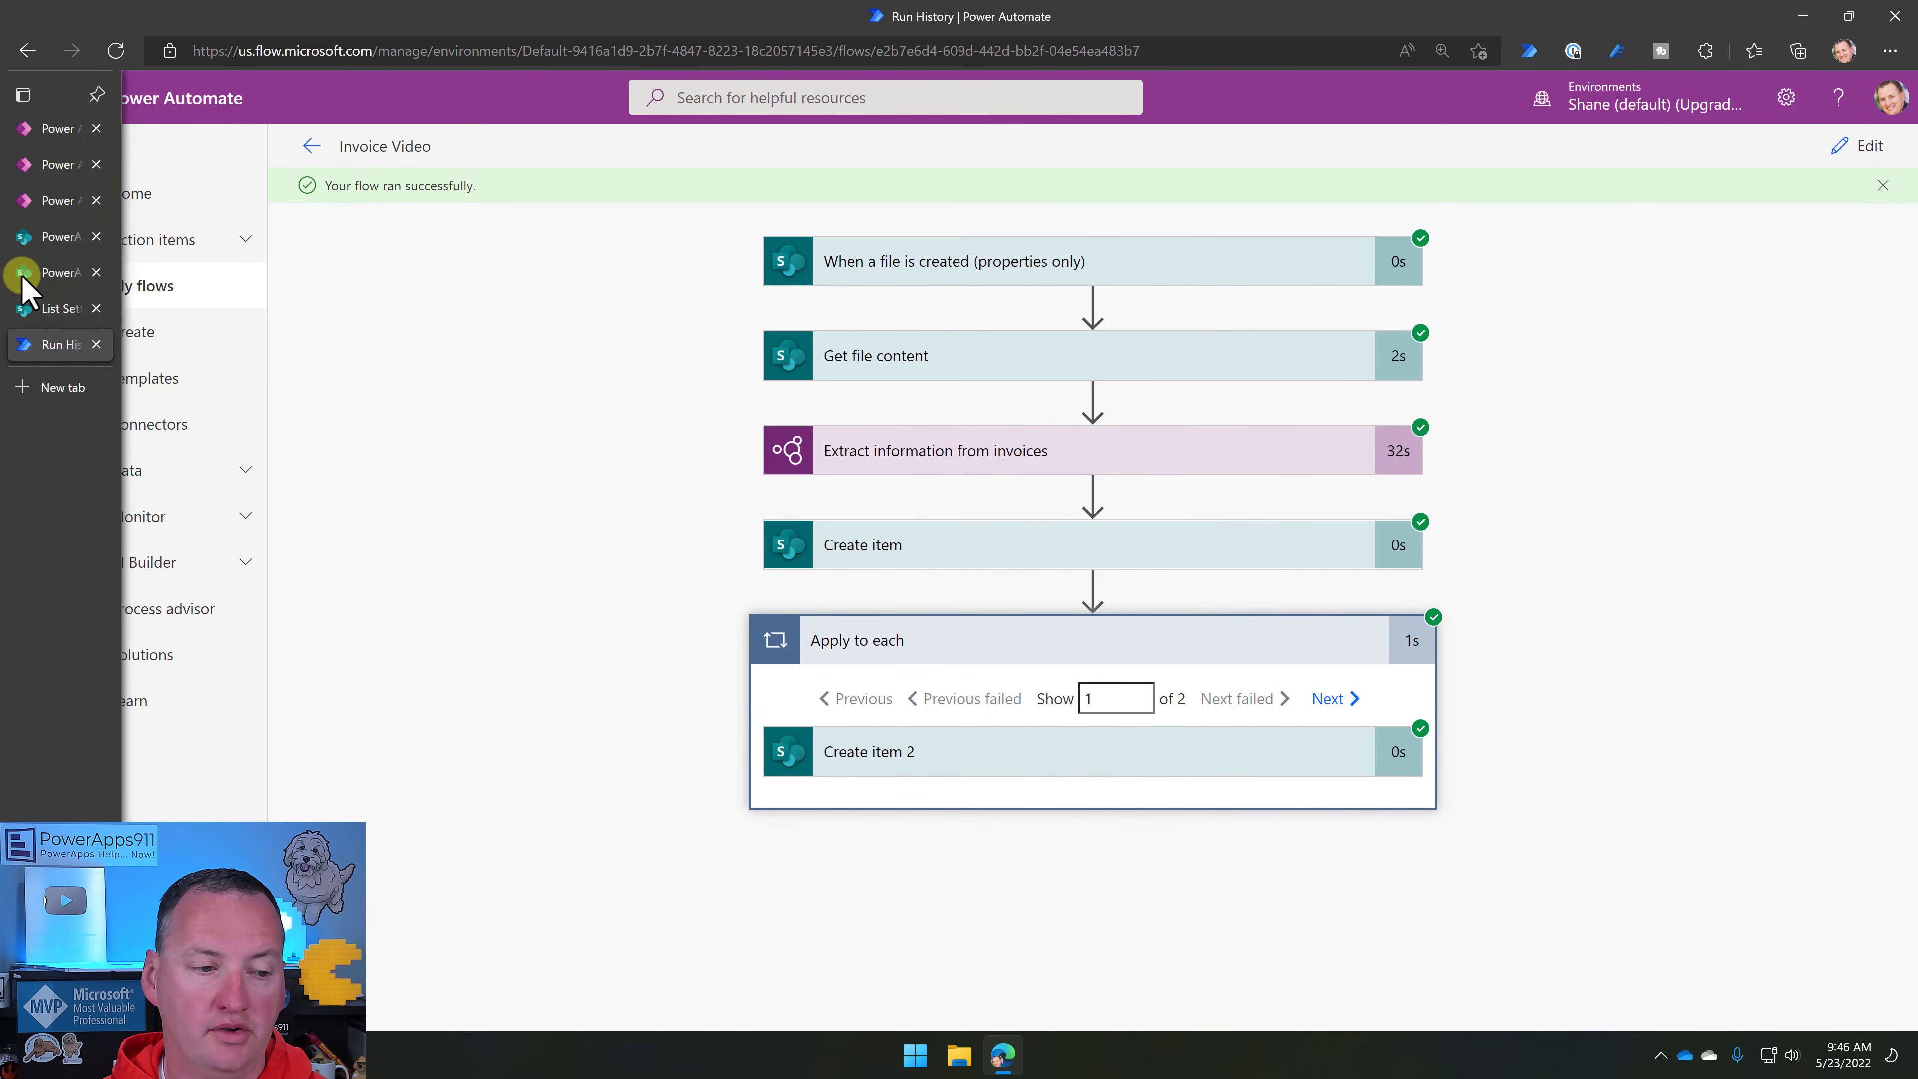
Switch to the Invoices list in SharePoint, refresh it, and examine the newest invoice item.
left_click(86, 274)
left_click_drag(463, 50, 223, 49)
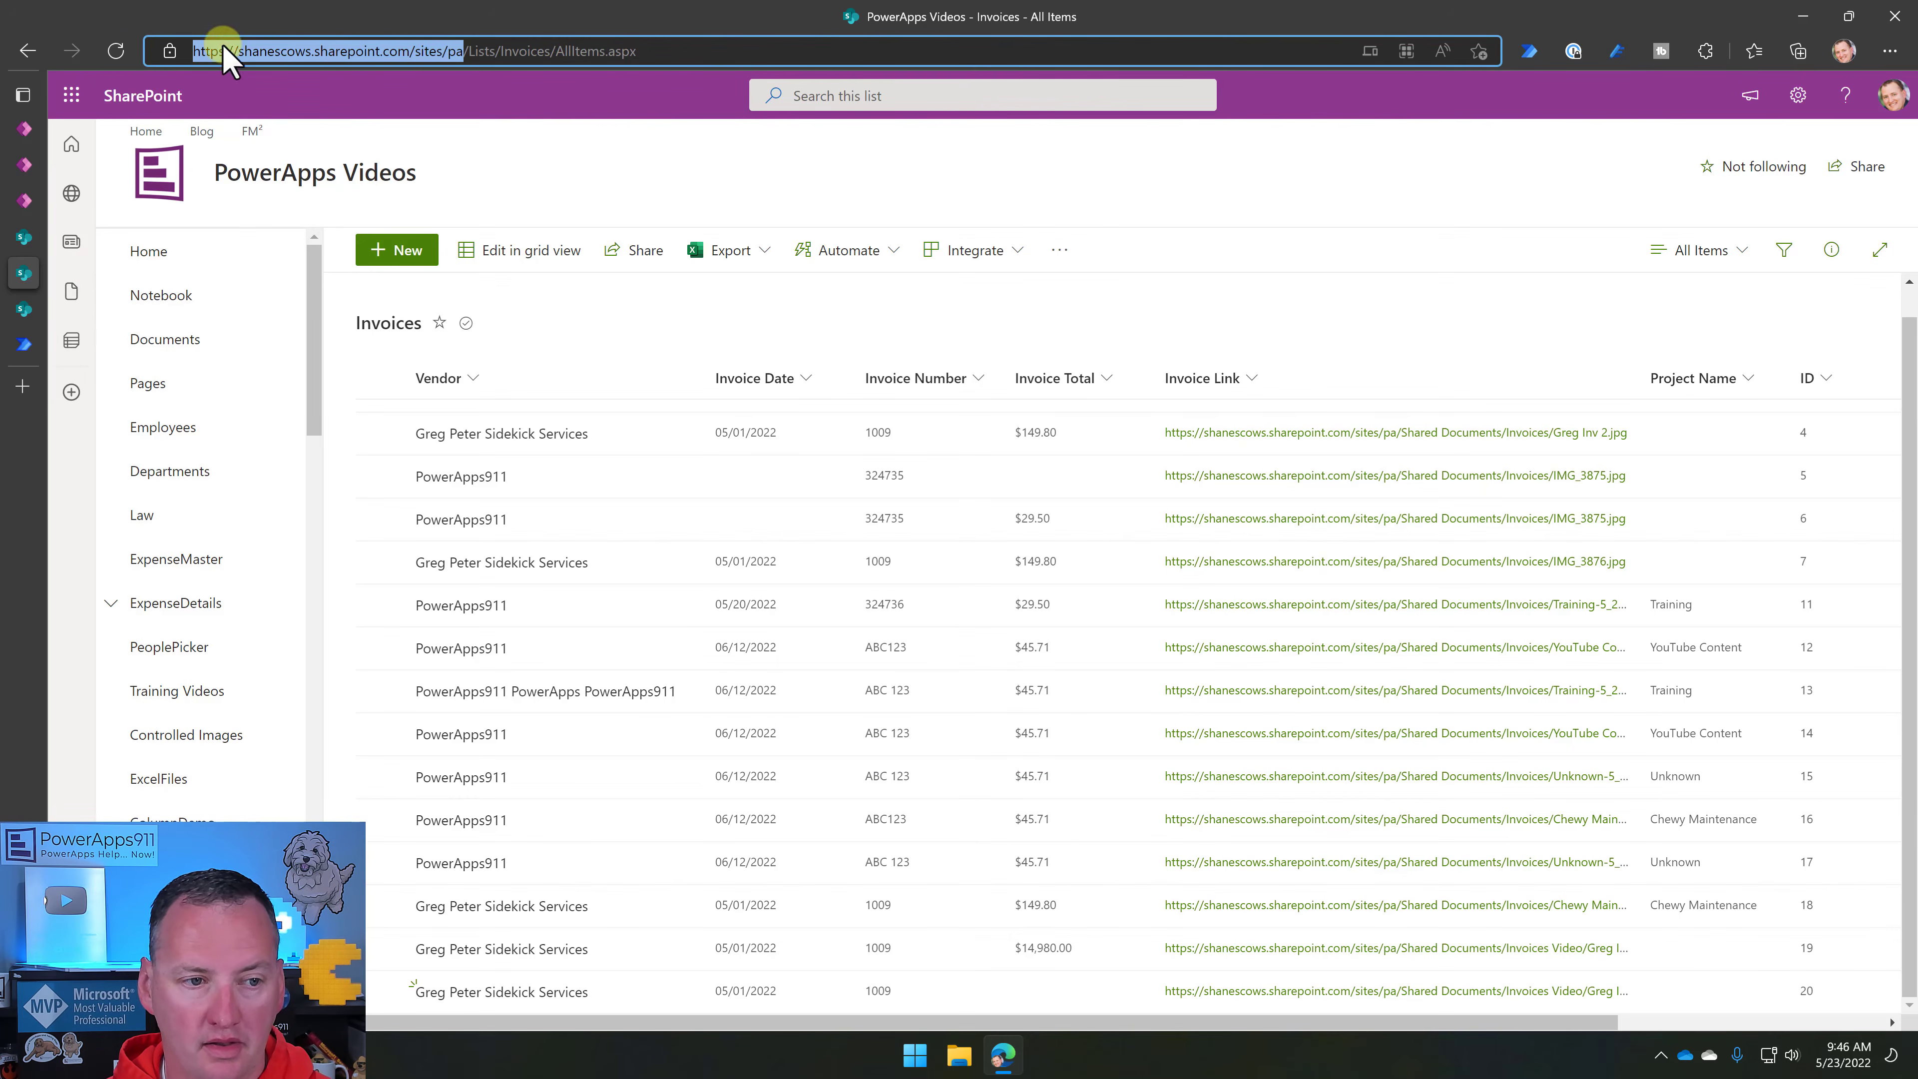
left_click(115, 50)
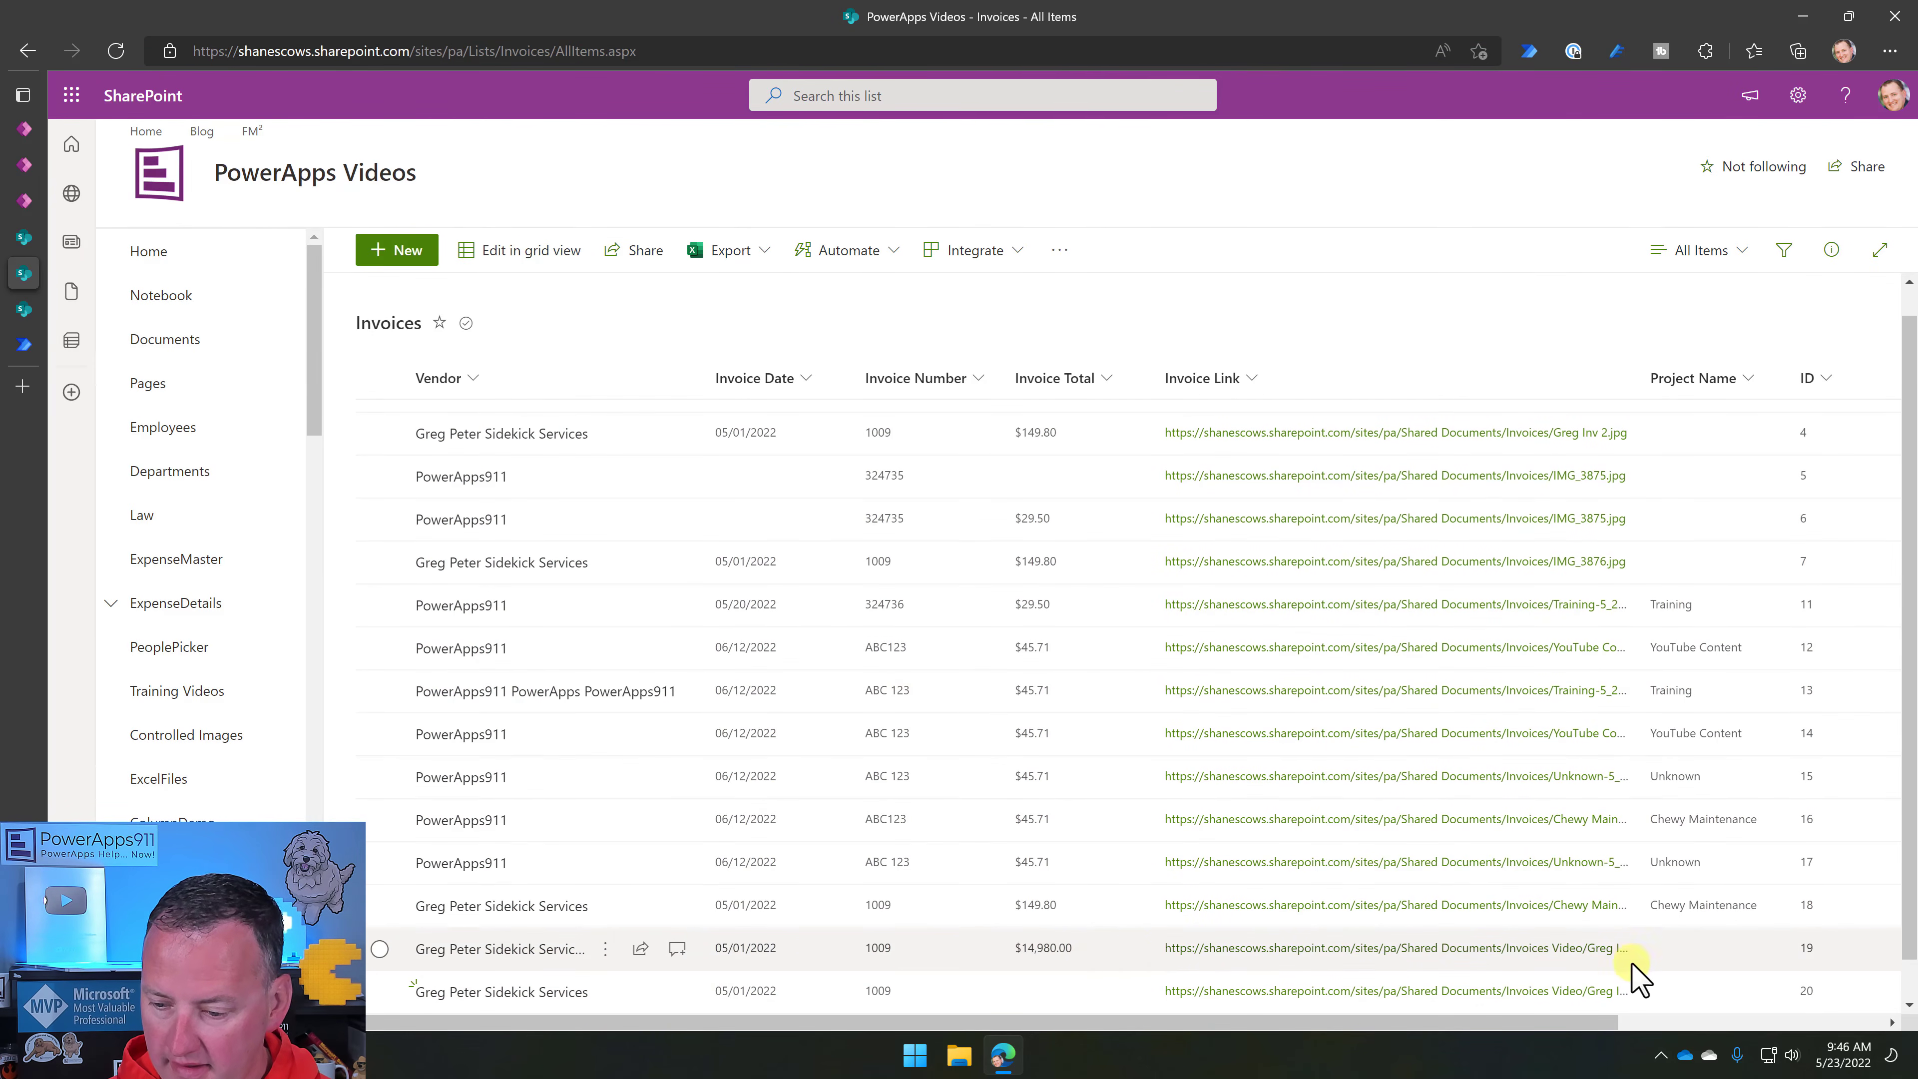
scroll(1444, 975, "down", 1)
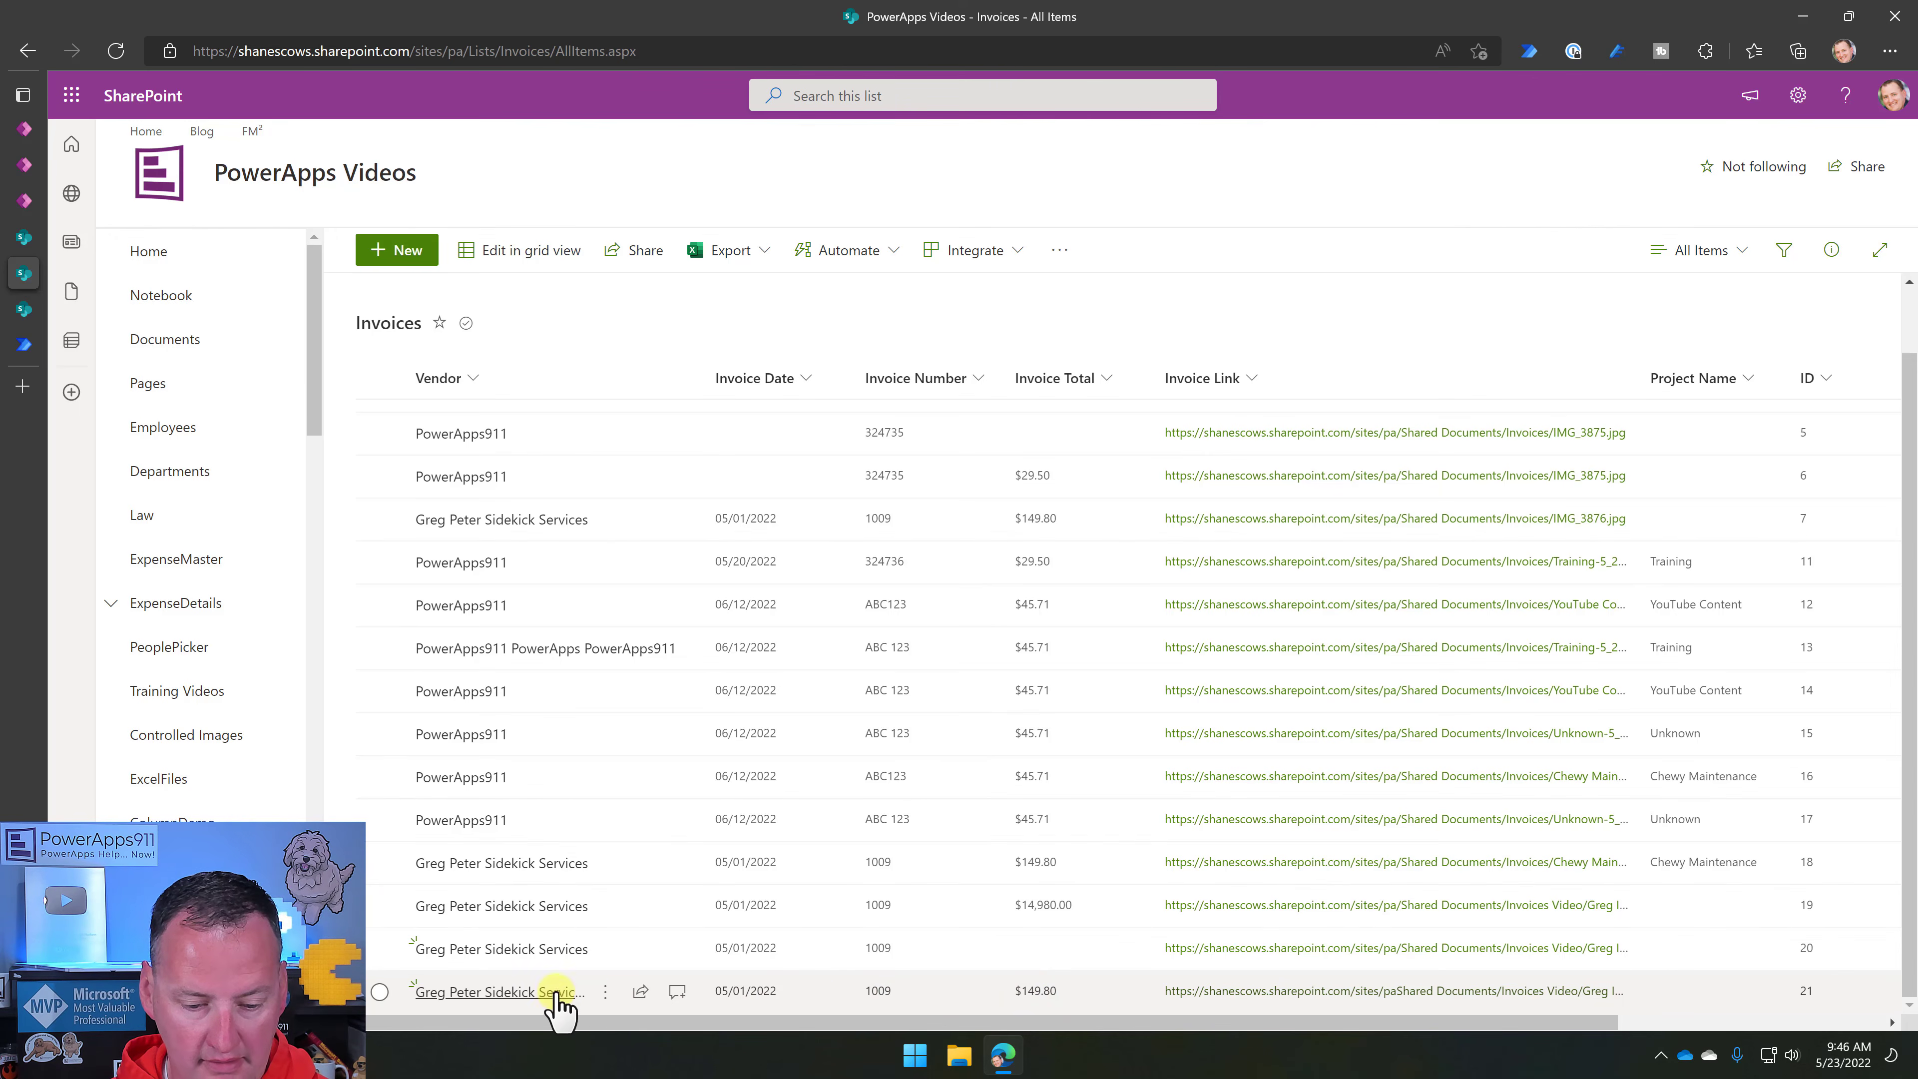
Open the newest invoice's link, view the image by adding the missing slash between "pa" and "Shared Documents" in the address, and close it.
left_click(1514, 991)
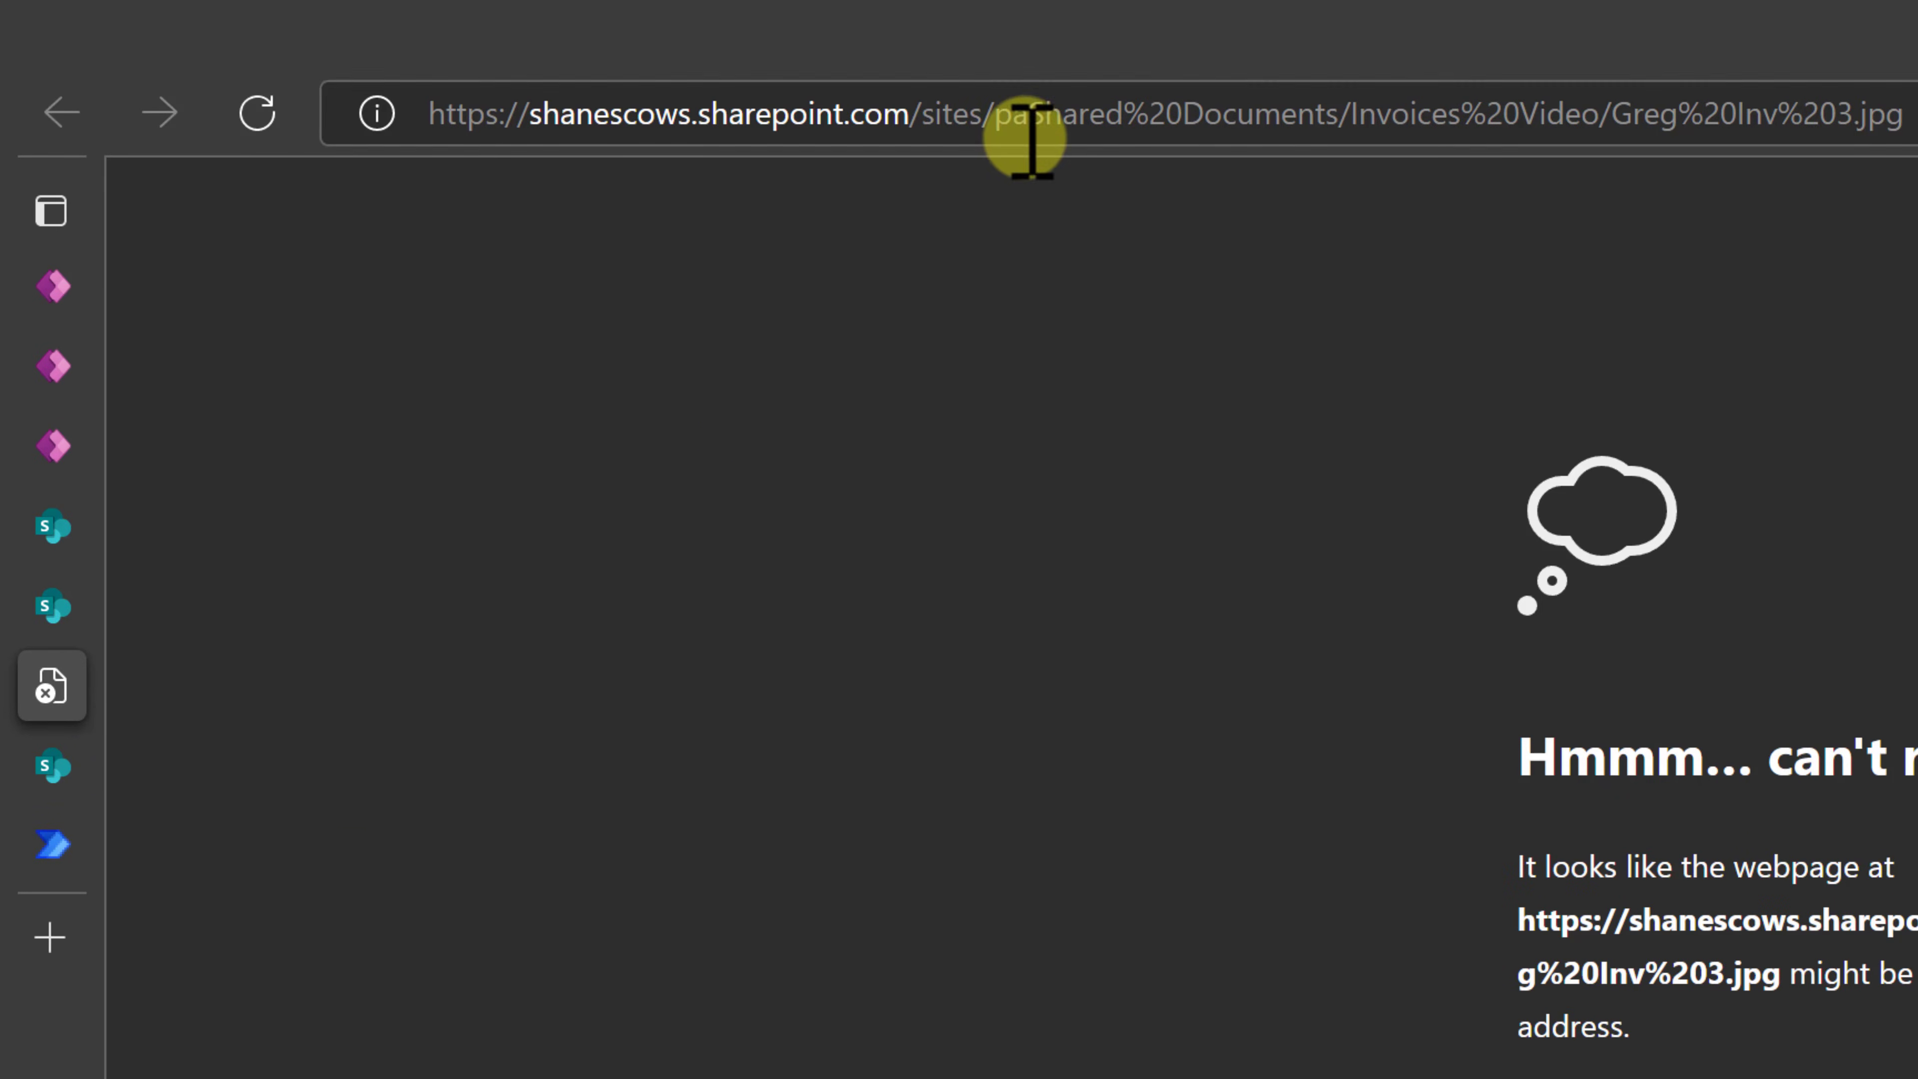
left_click(1028, 127)
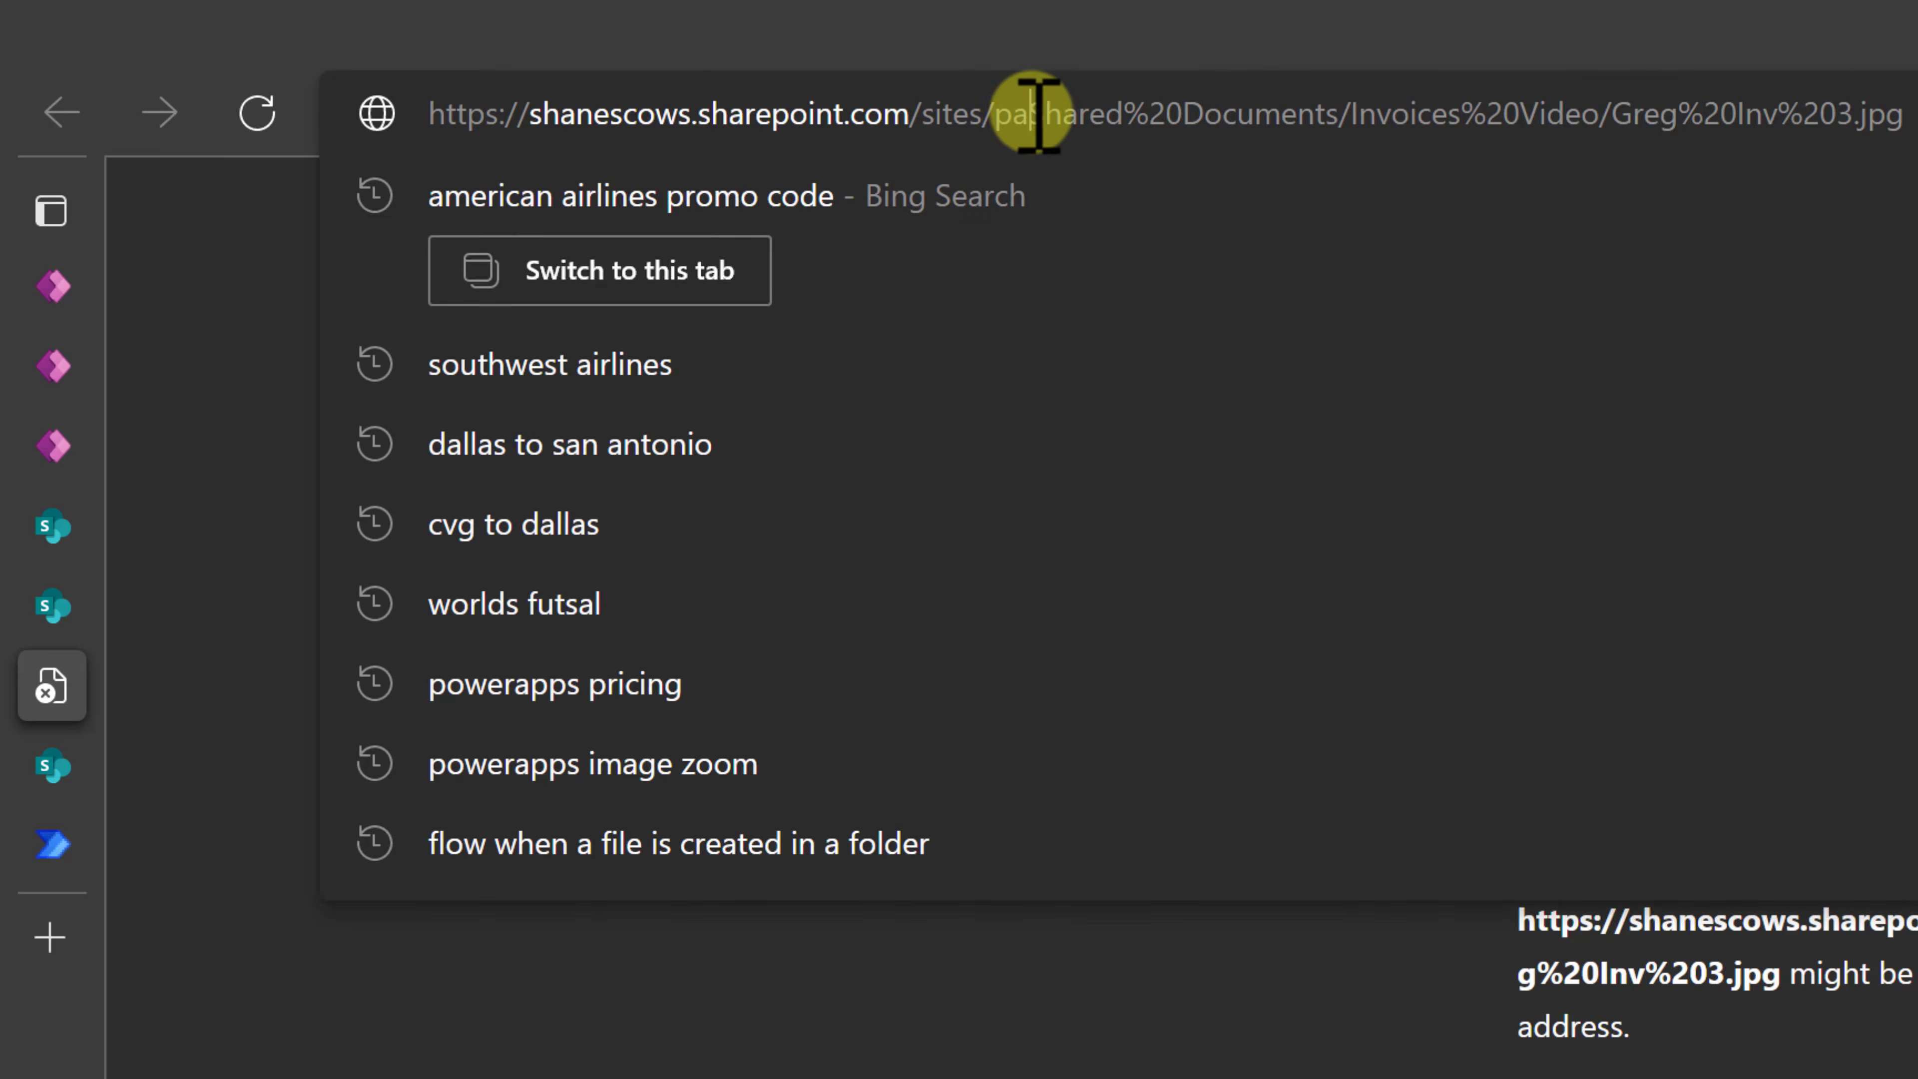
left_click(1031, 117)
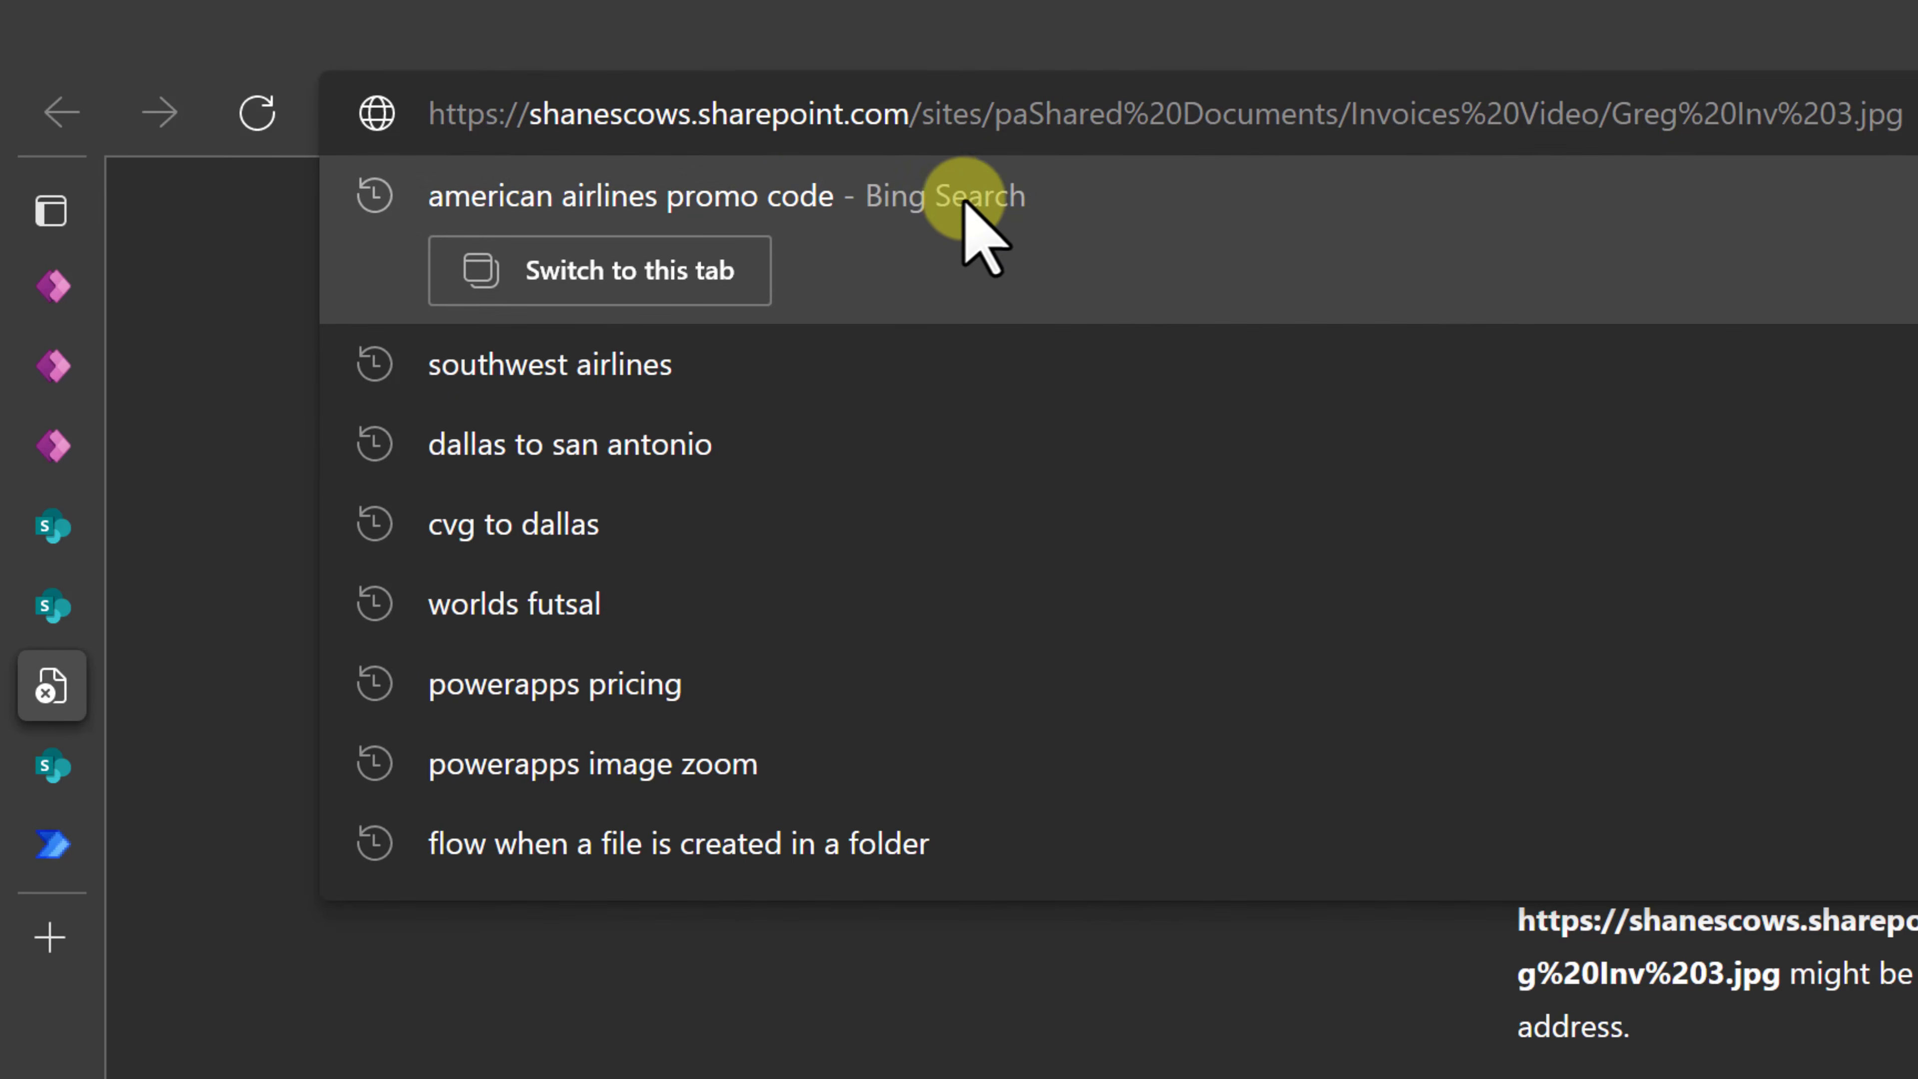
type("/")
key("Return")
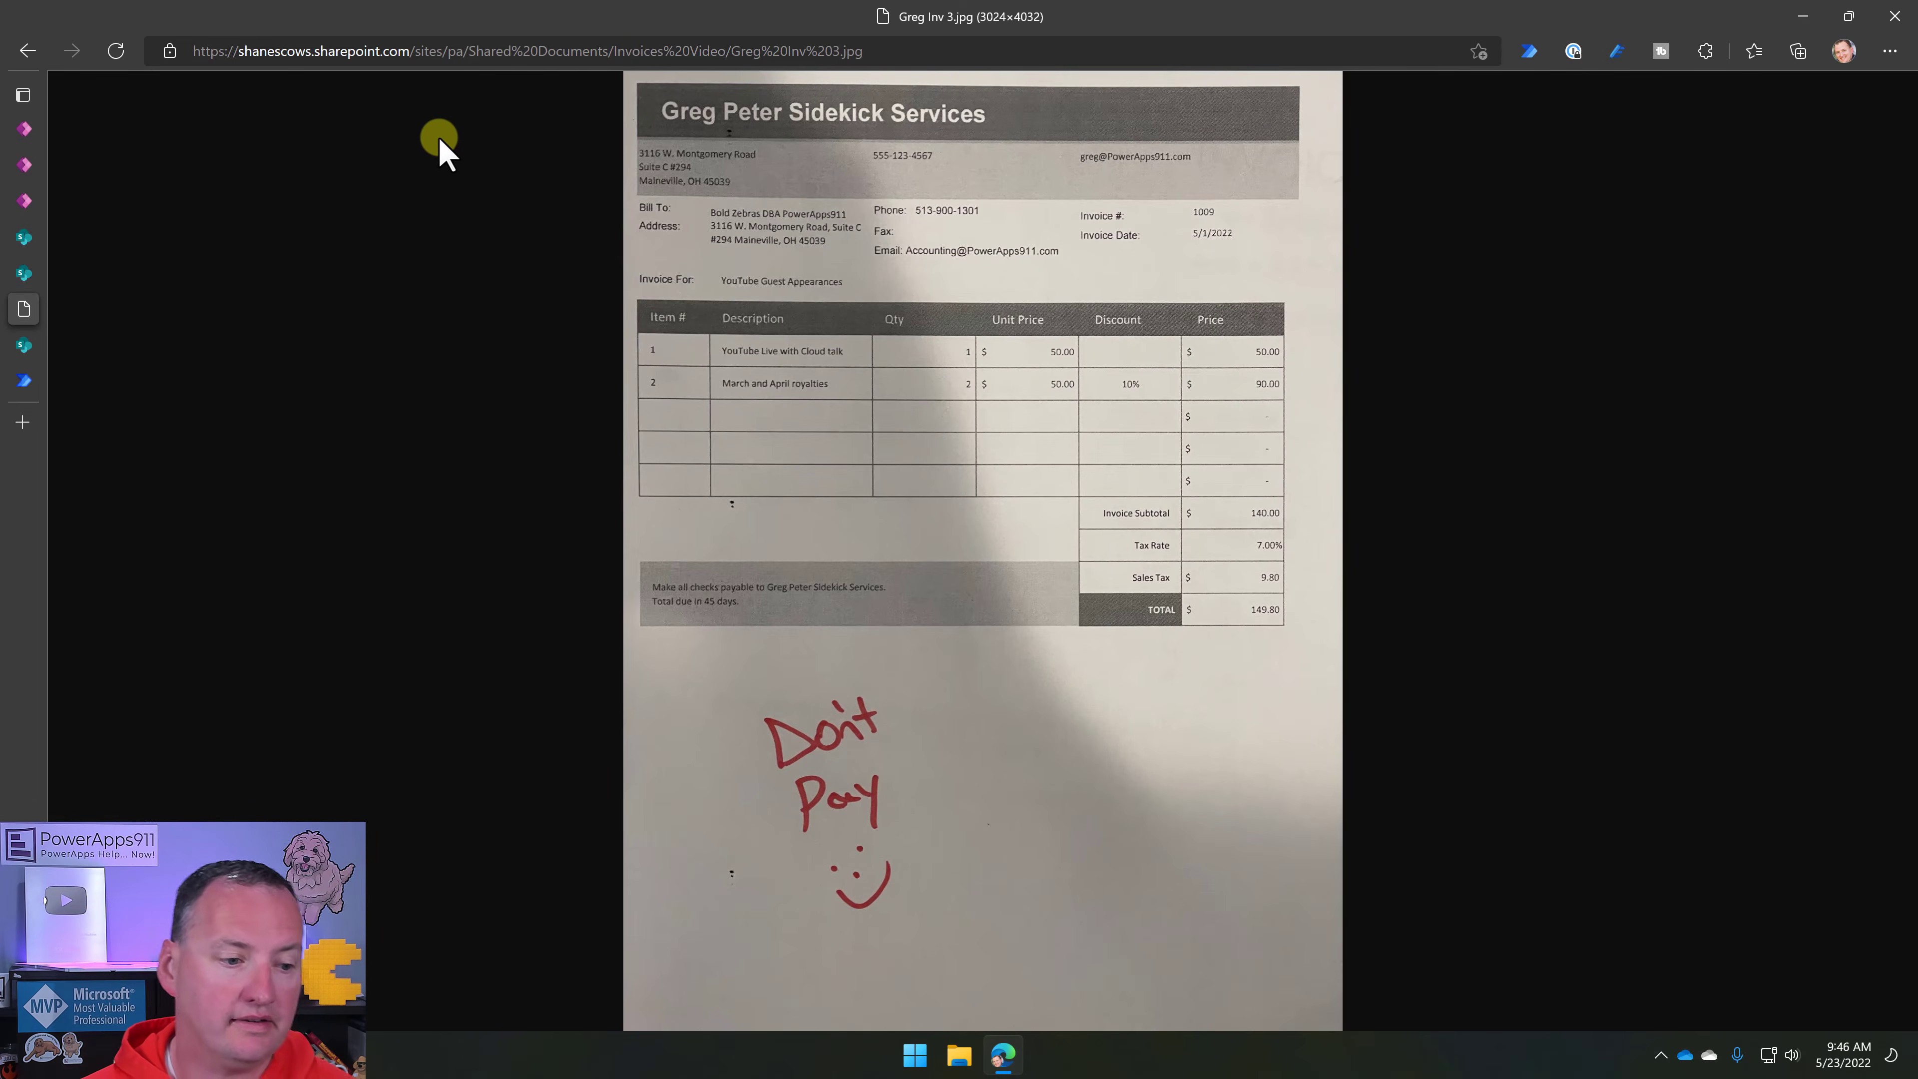
mouse_move(37, 396)
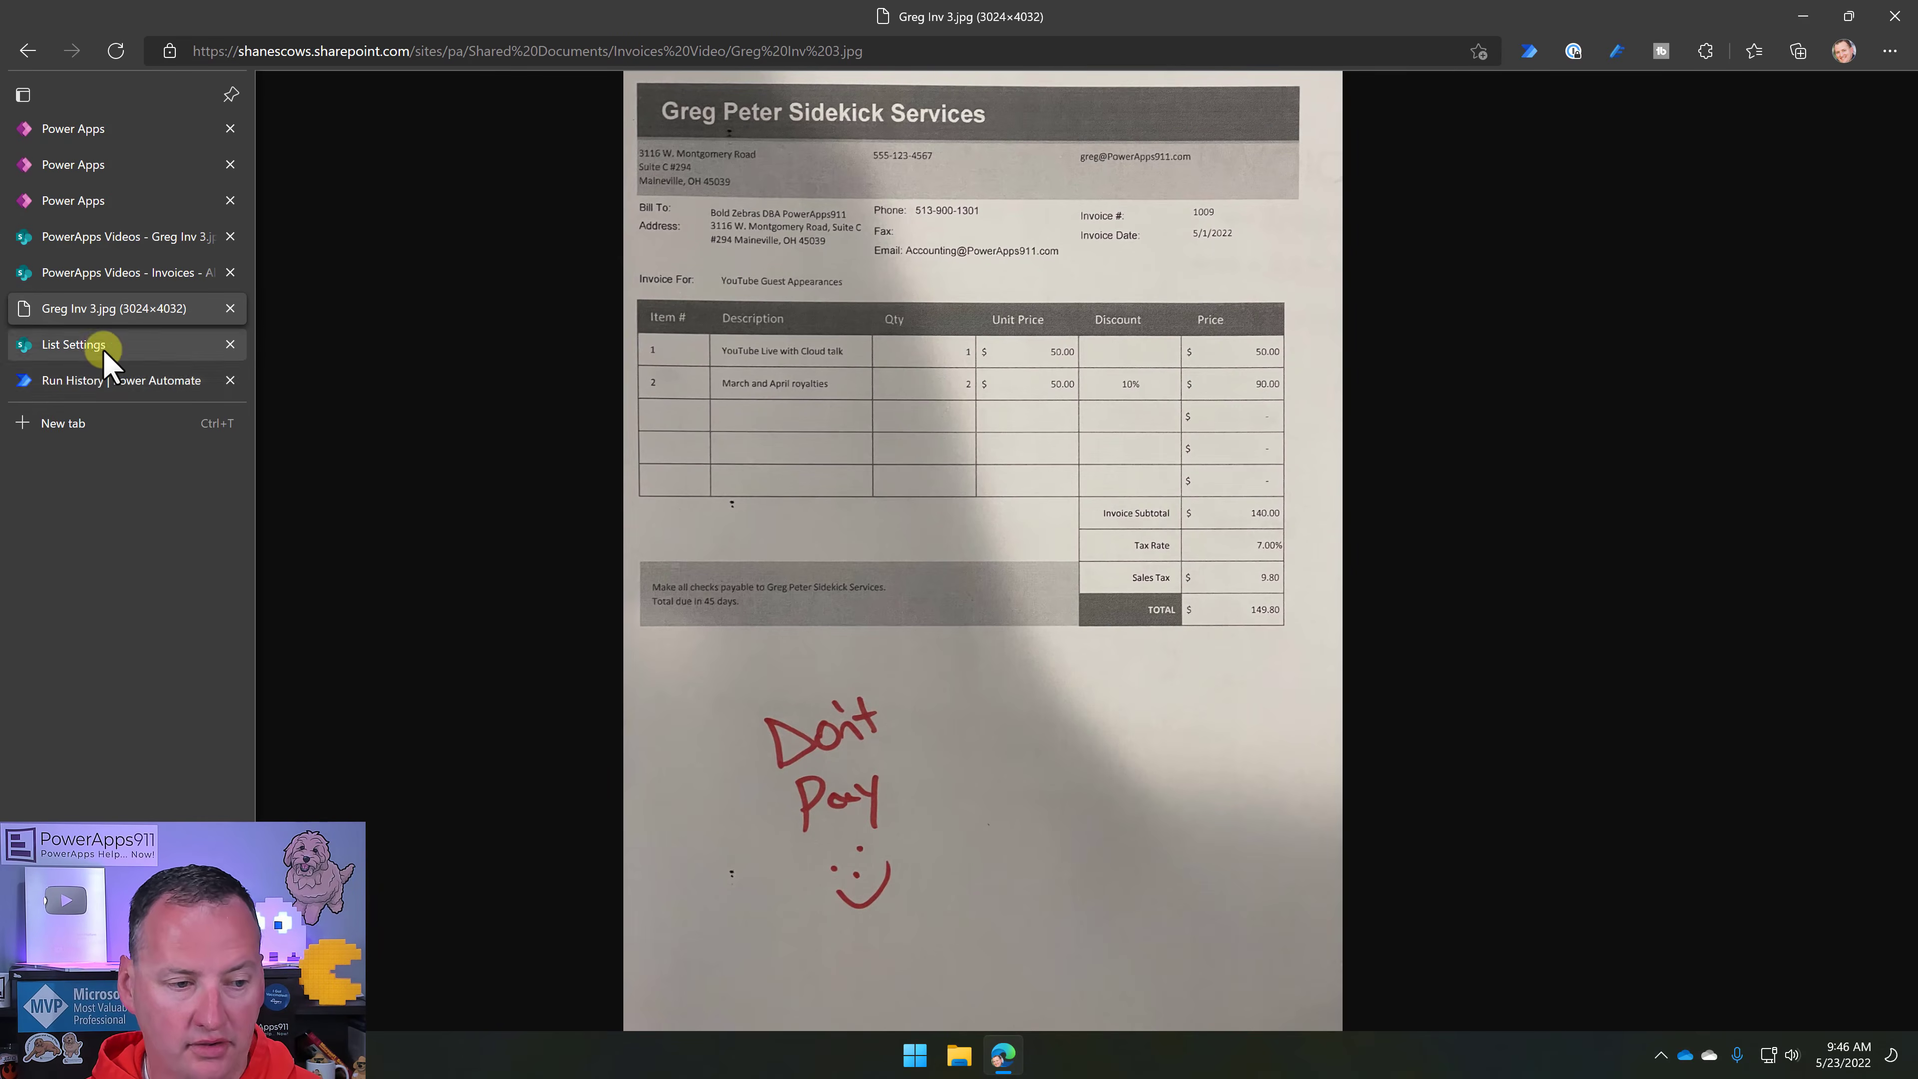
left_click(230, 308)
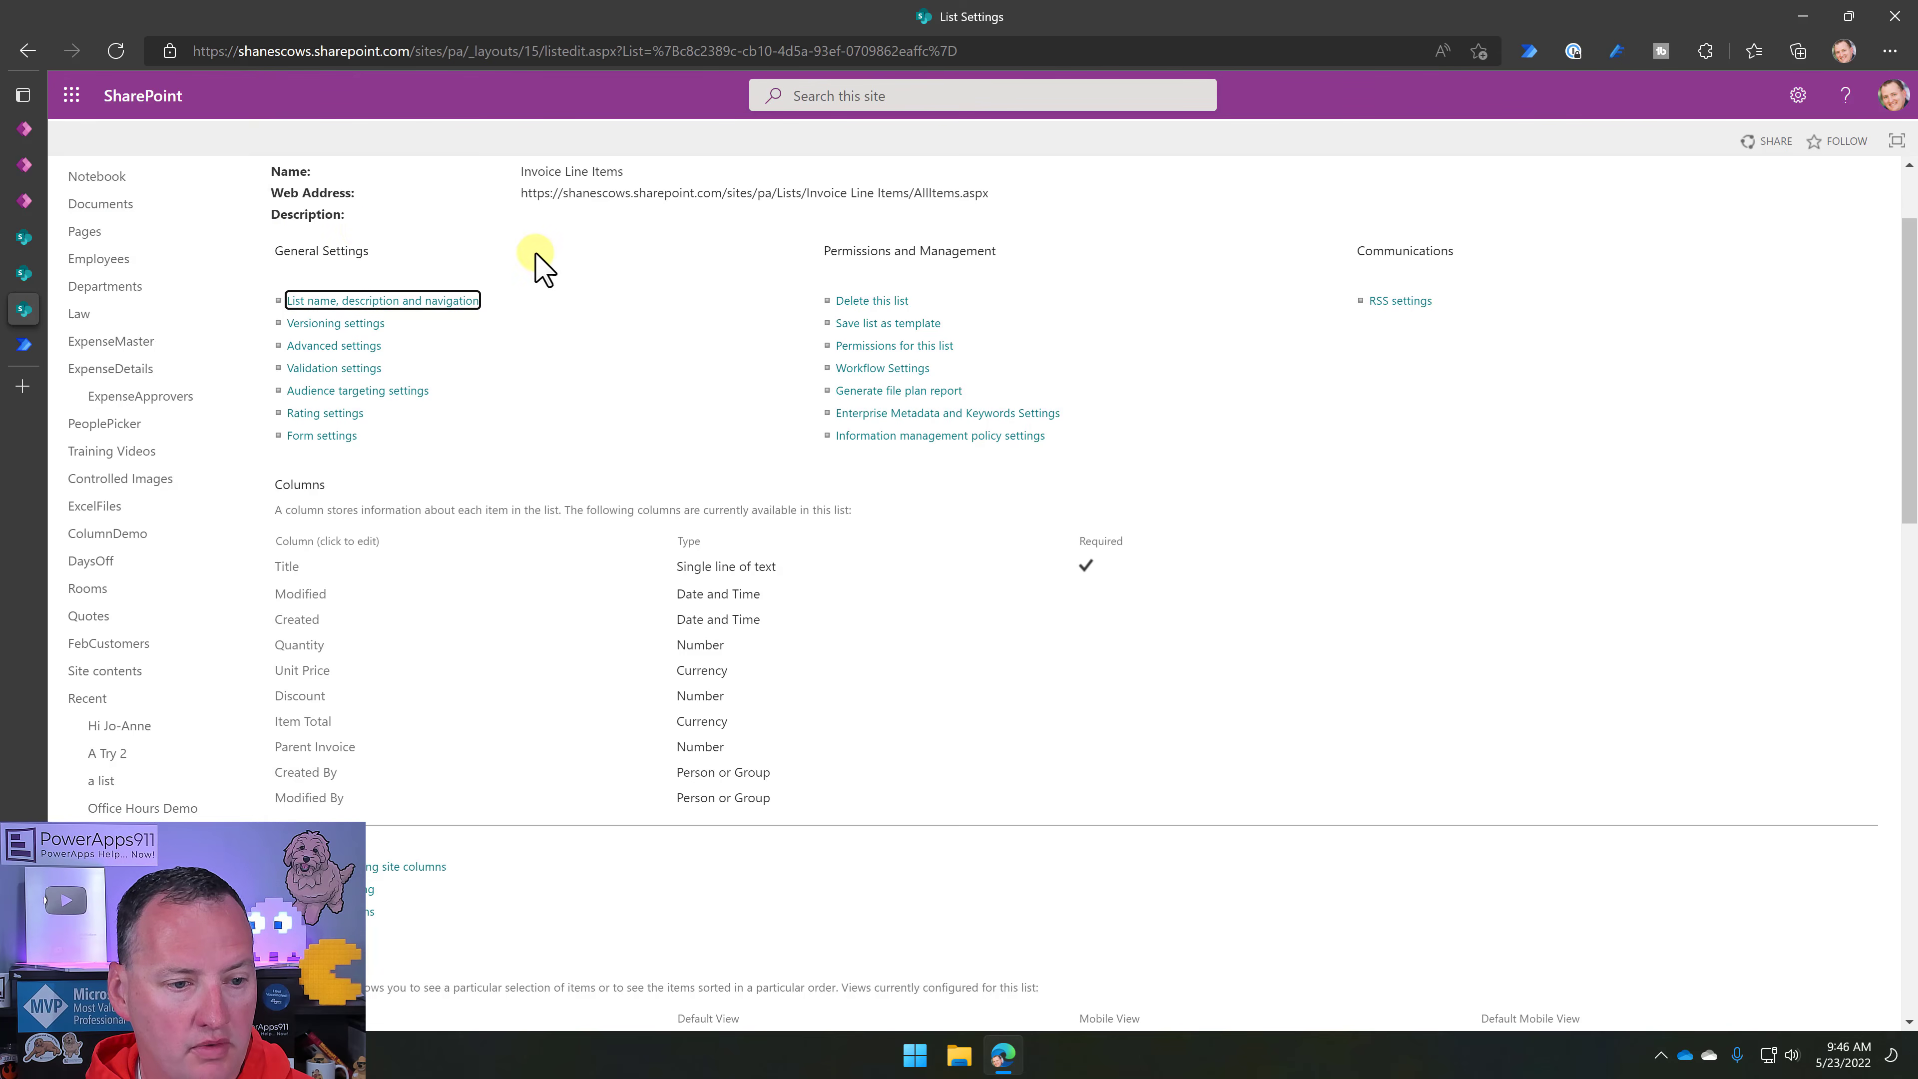
Check the Invoices list again and open the Invoice Line Items list from its settings page.
scroll(544, 261, "up", 2)
left_click(24, 273)
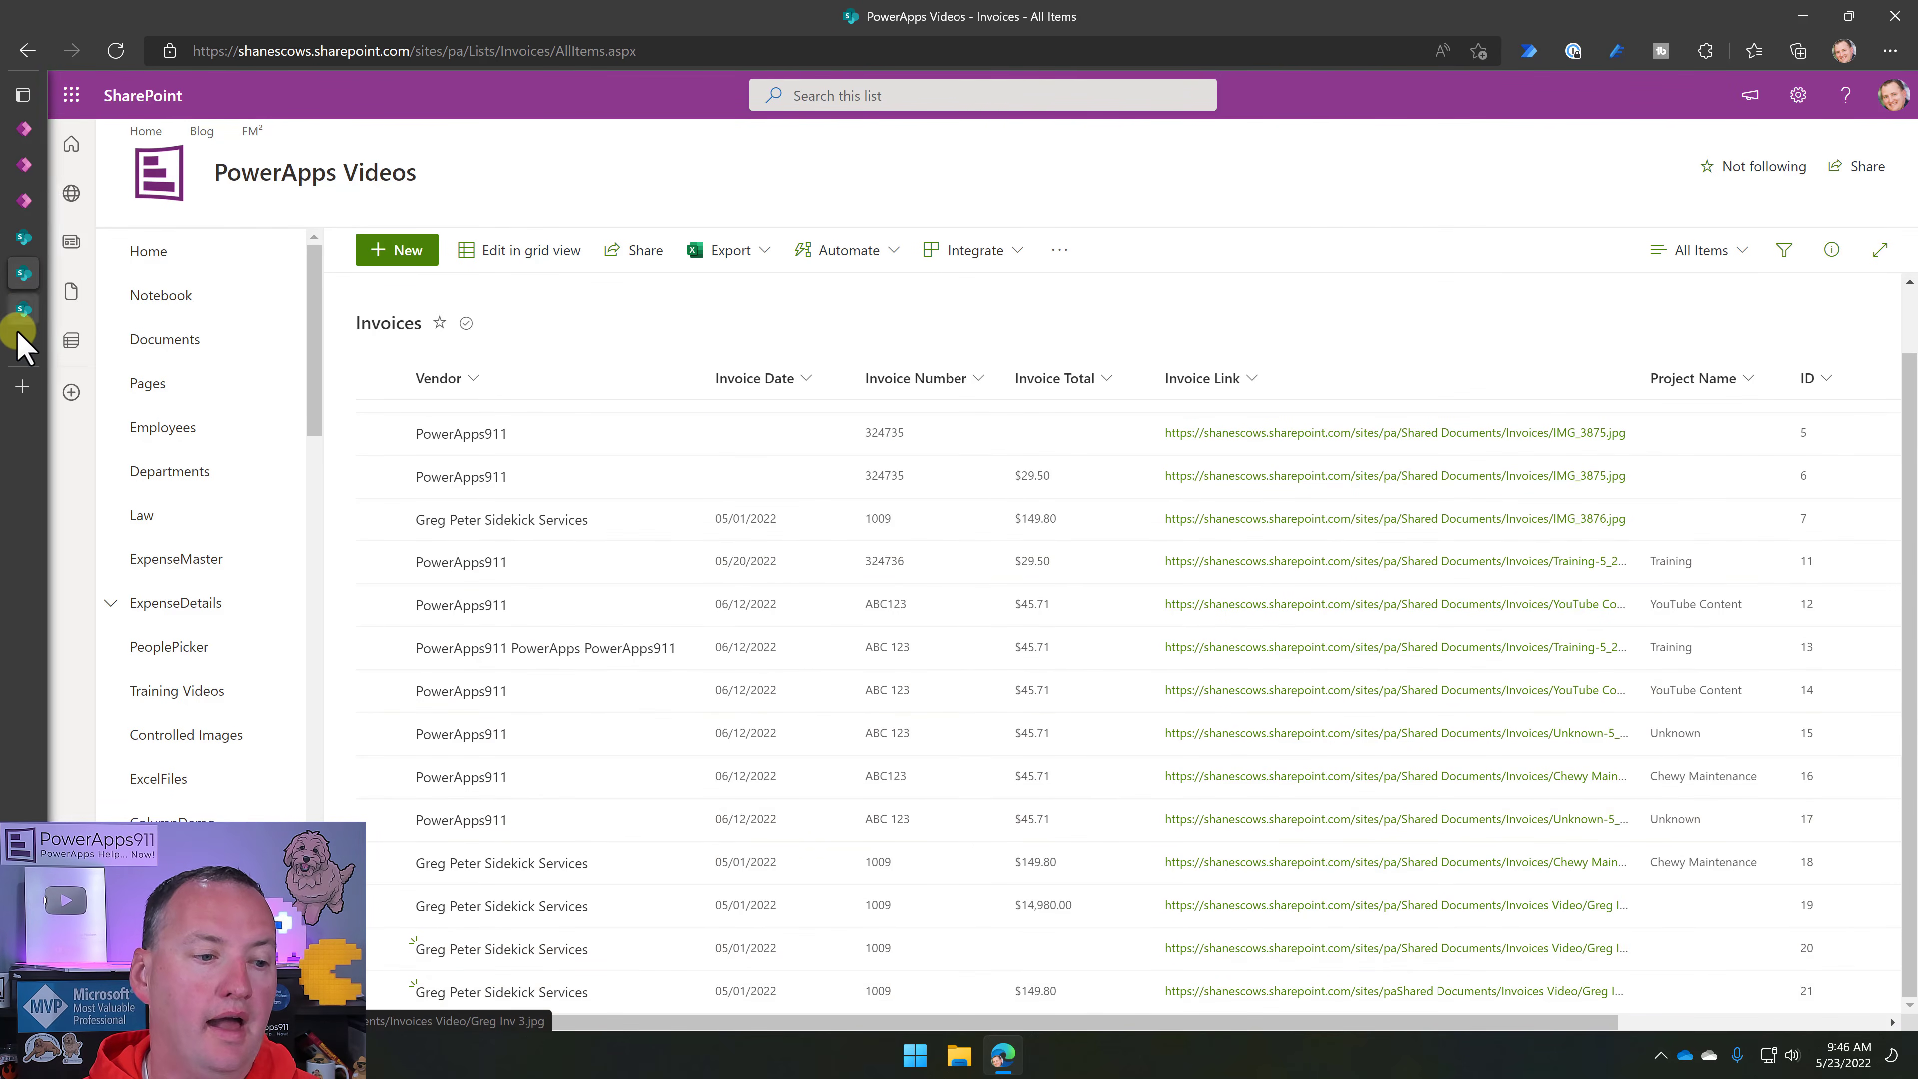
left_click(31, 308)
left_click(361, 230)
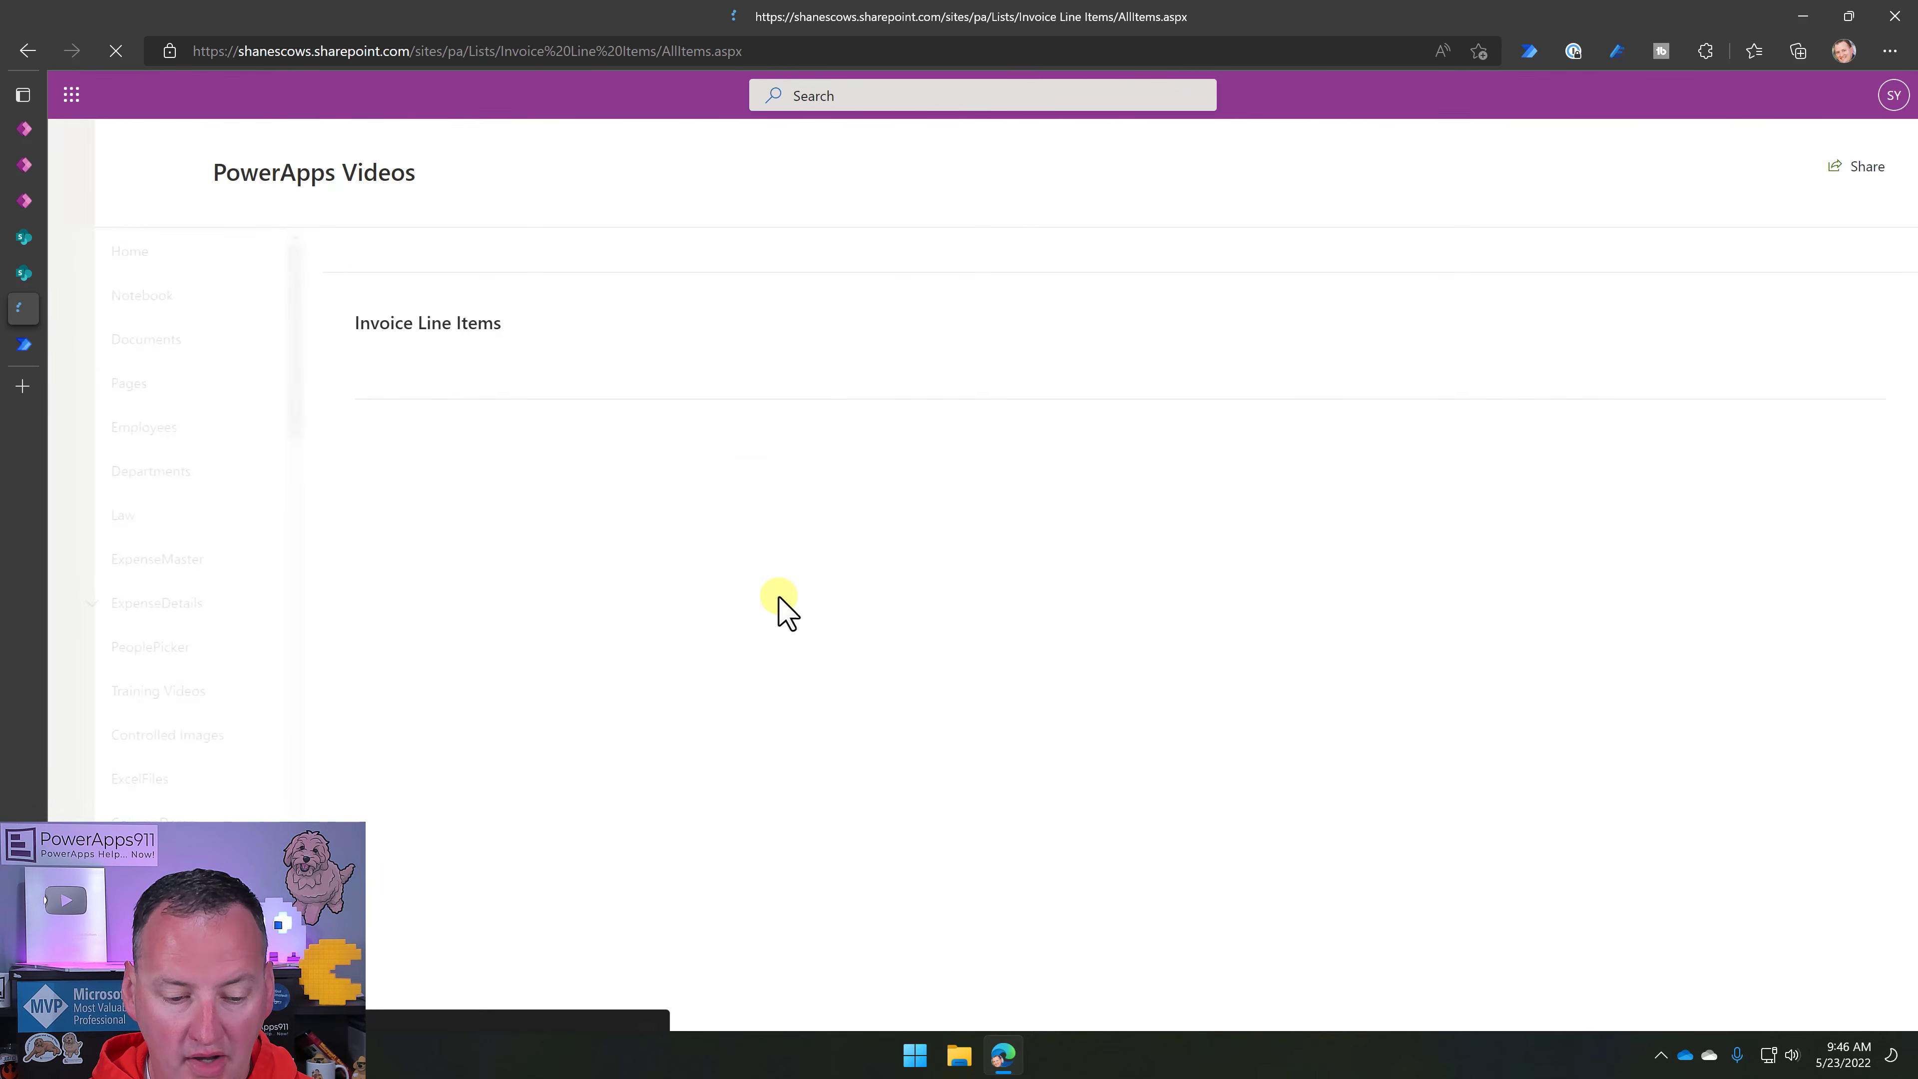
Check the newest entries in the Invoice Line Items list and open the Invoice Video flow in Power Automate for editing.
scroll(1084, 678, "down", 5)
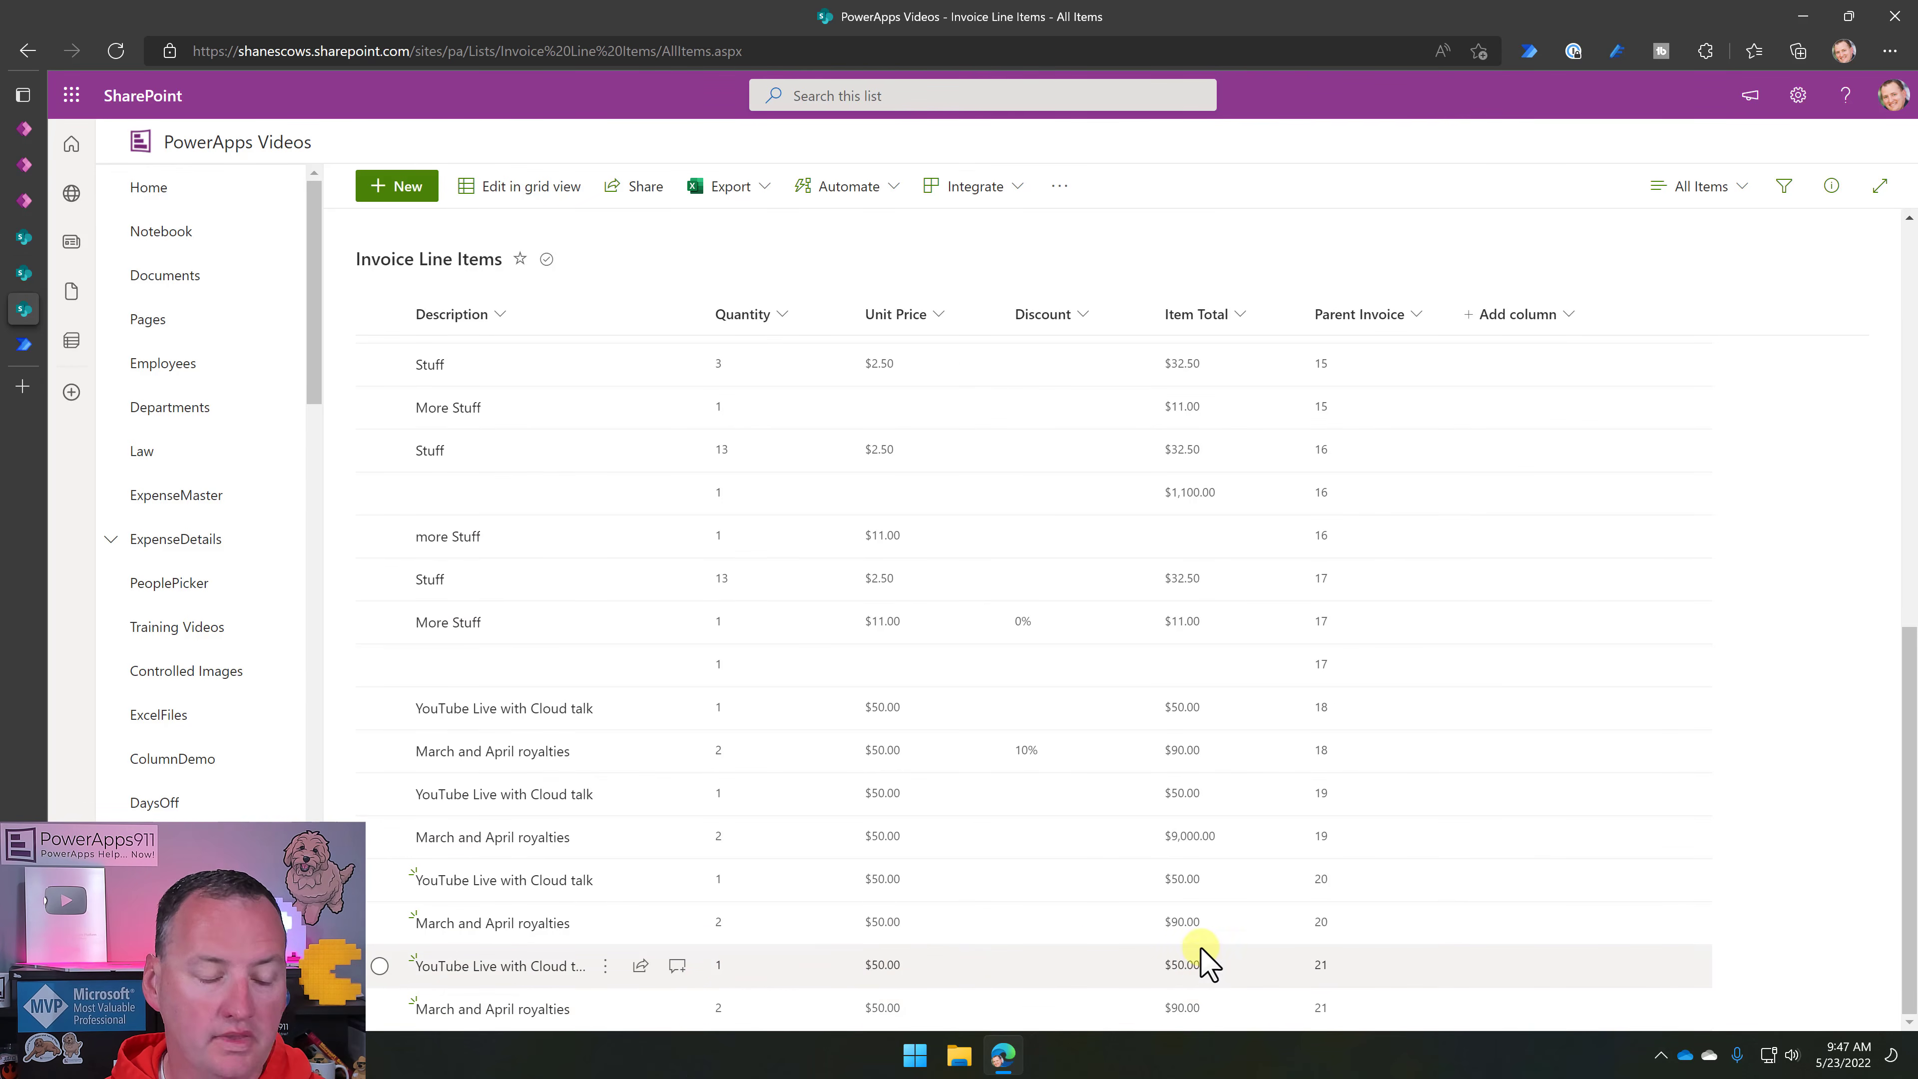
left_click(30, 353)
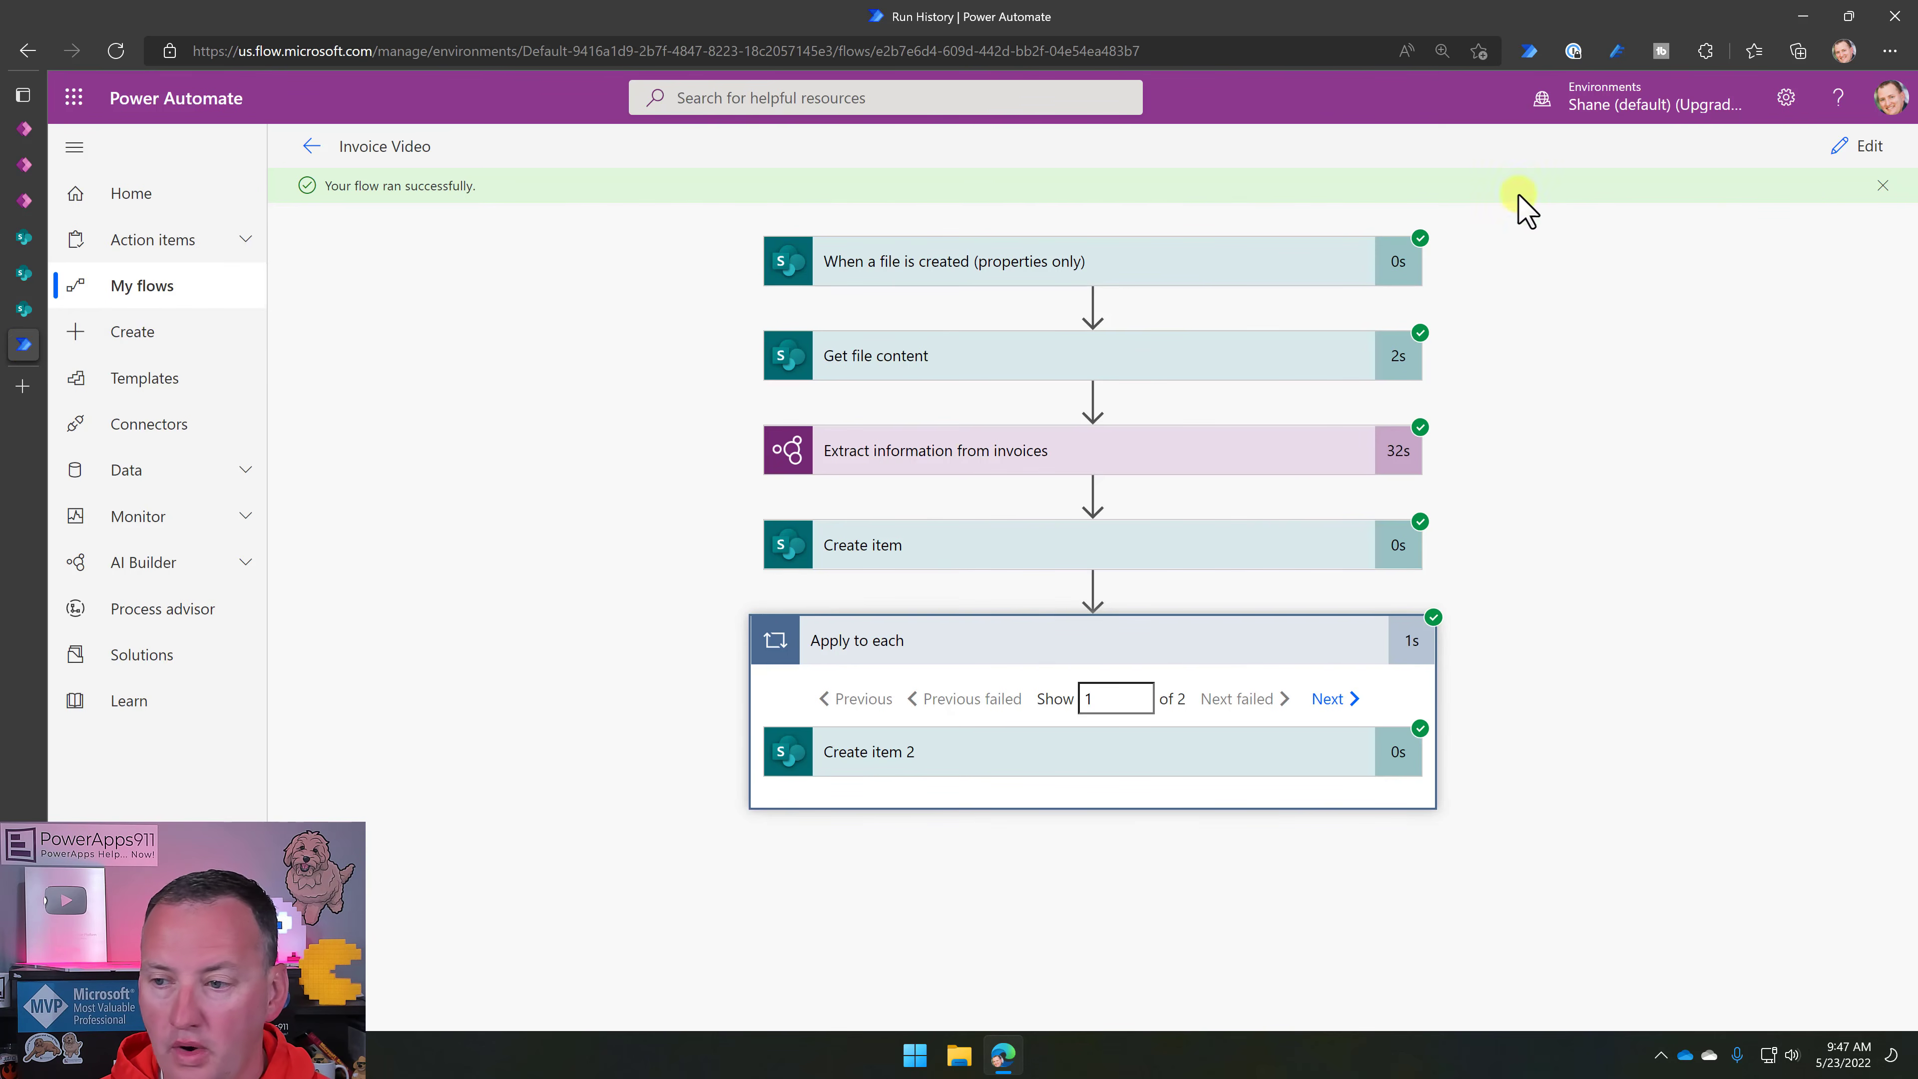
left_click(1891, 145)
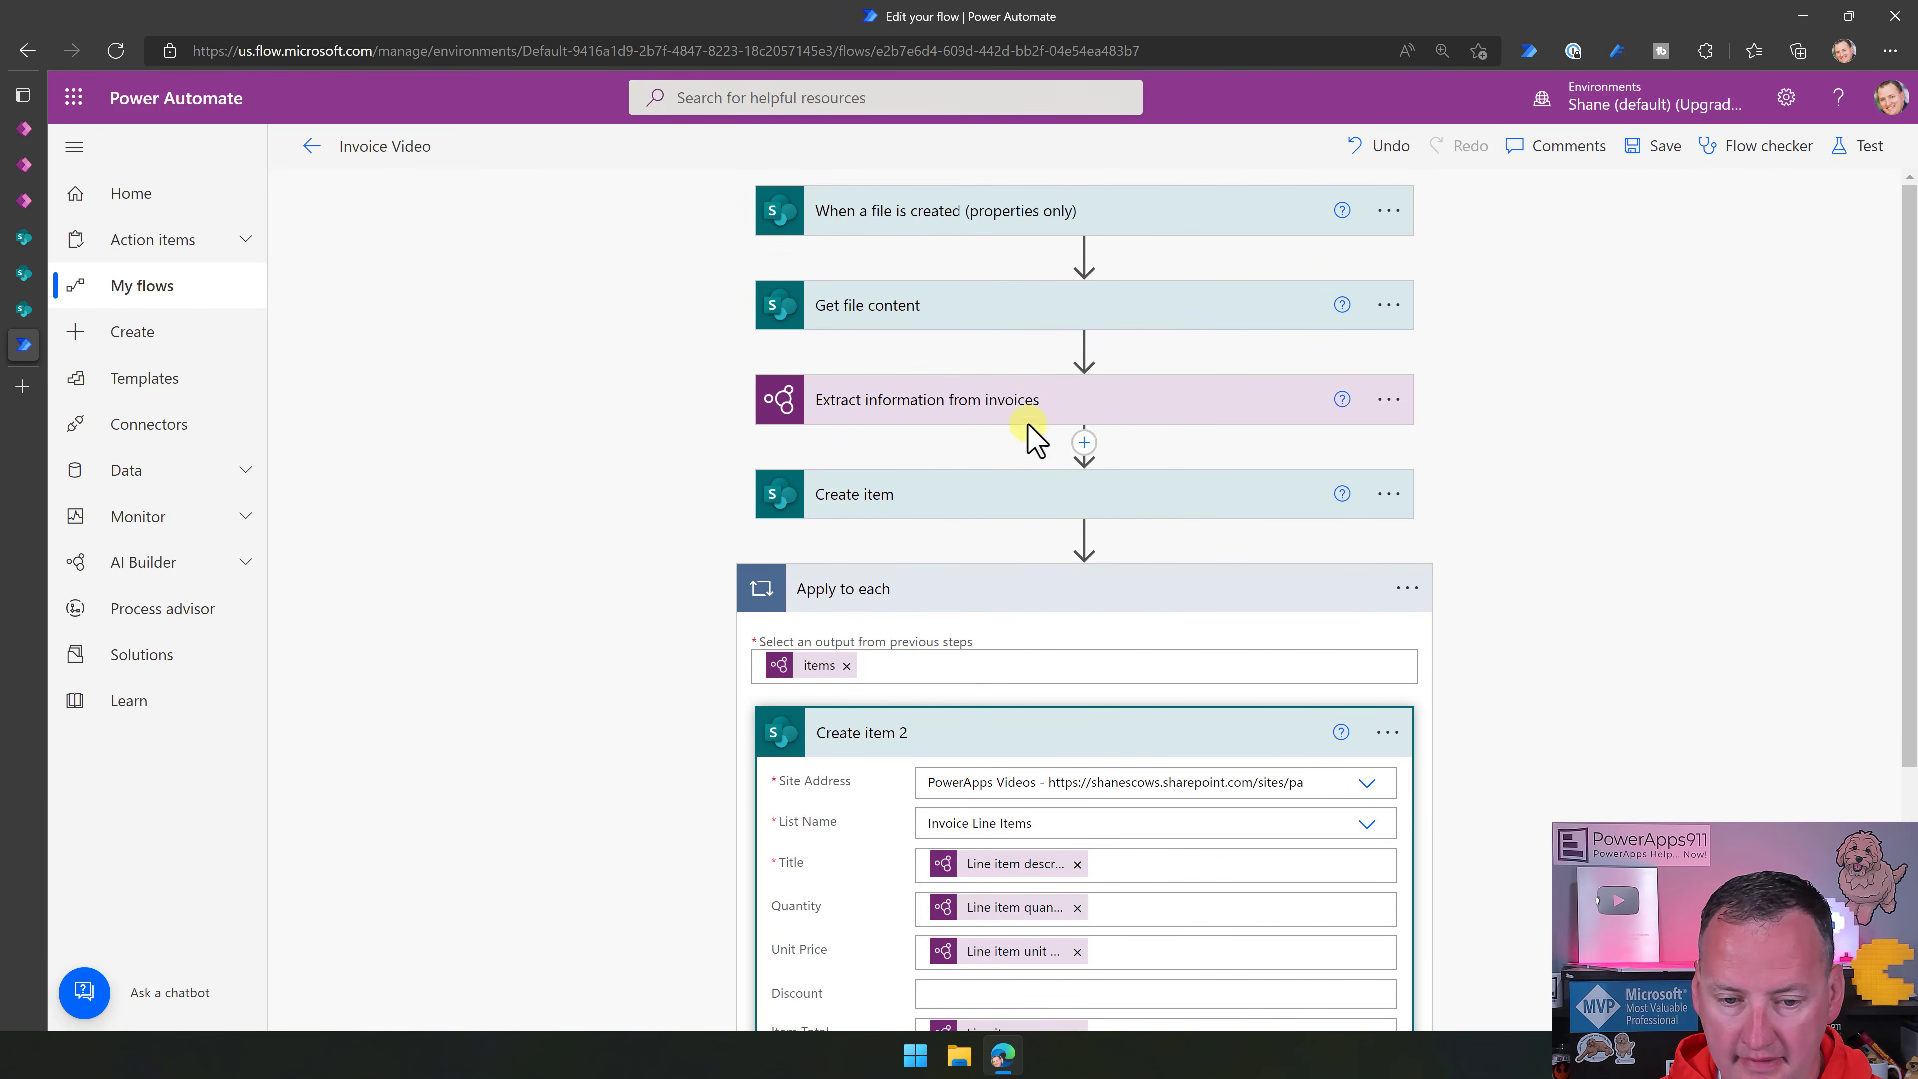
In the Create item action for the Invoices list, add a slash between "pa" and Full Path in Invoice Link, and save the flow.
scroll(1020, 612, "down", 5)
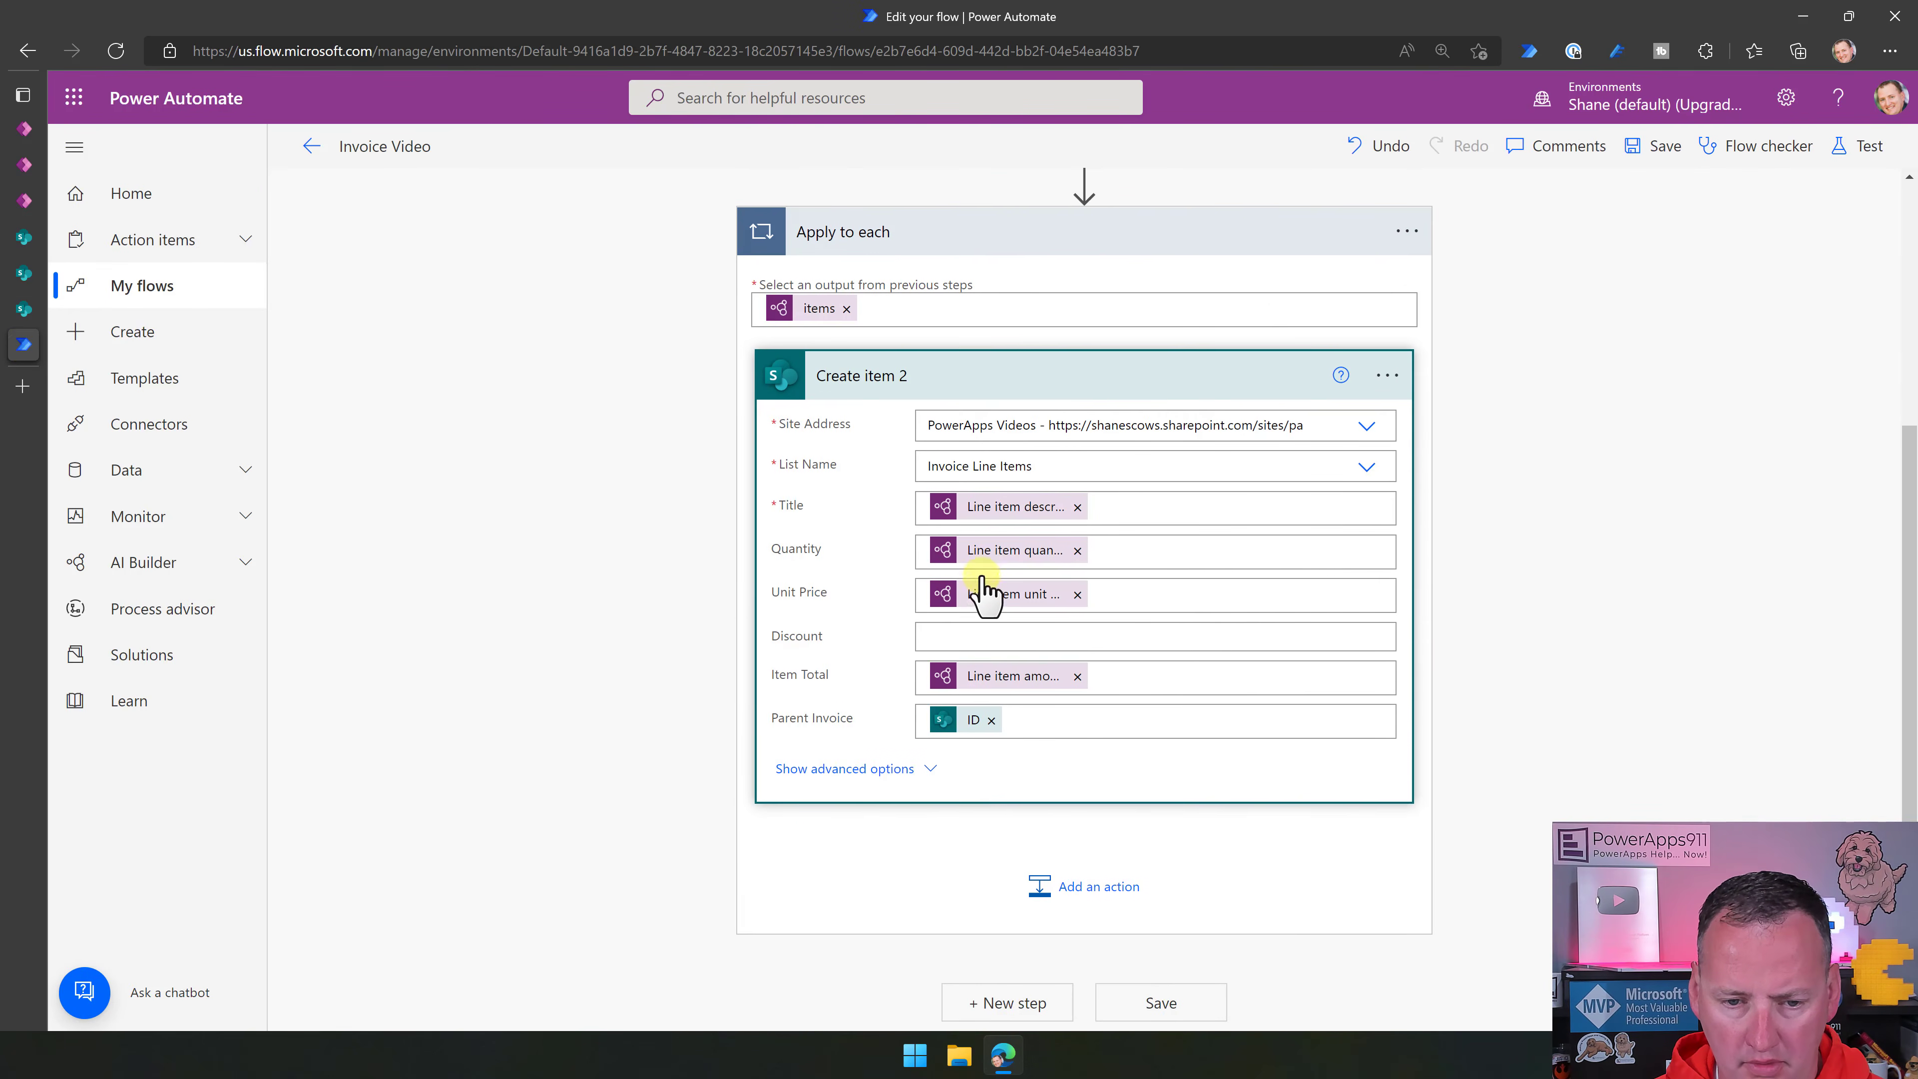
scroll(944, 544, "up", 5)
scroll(993, 726, "down", 4)
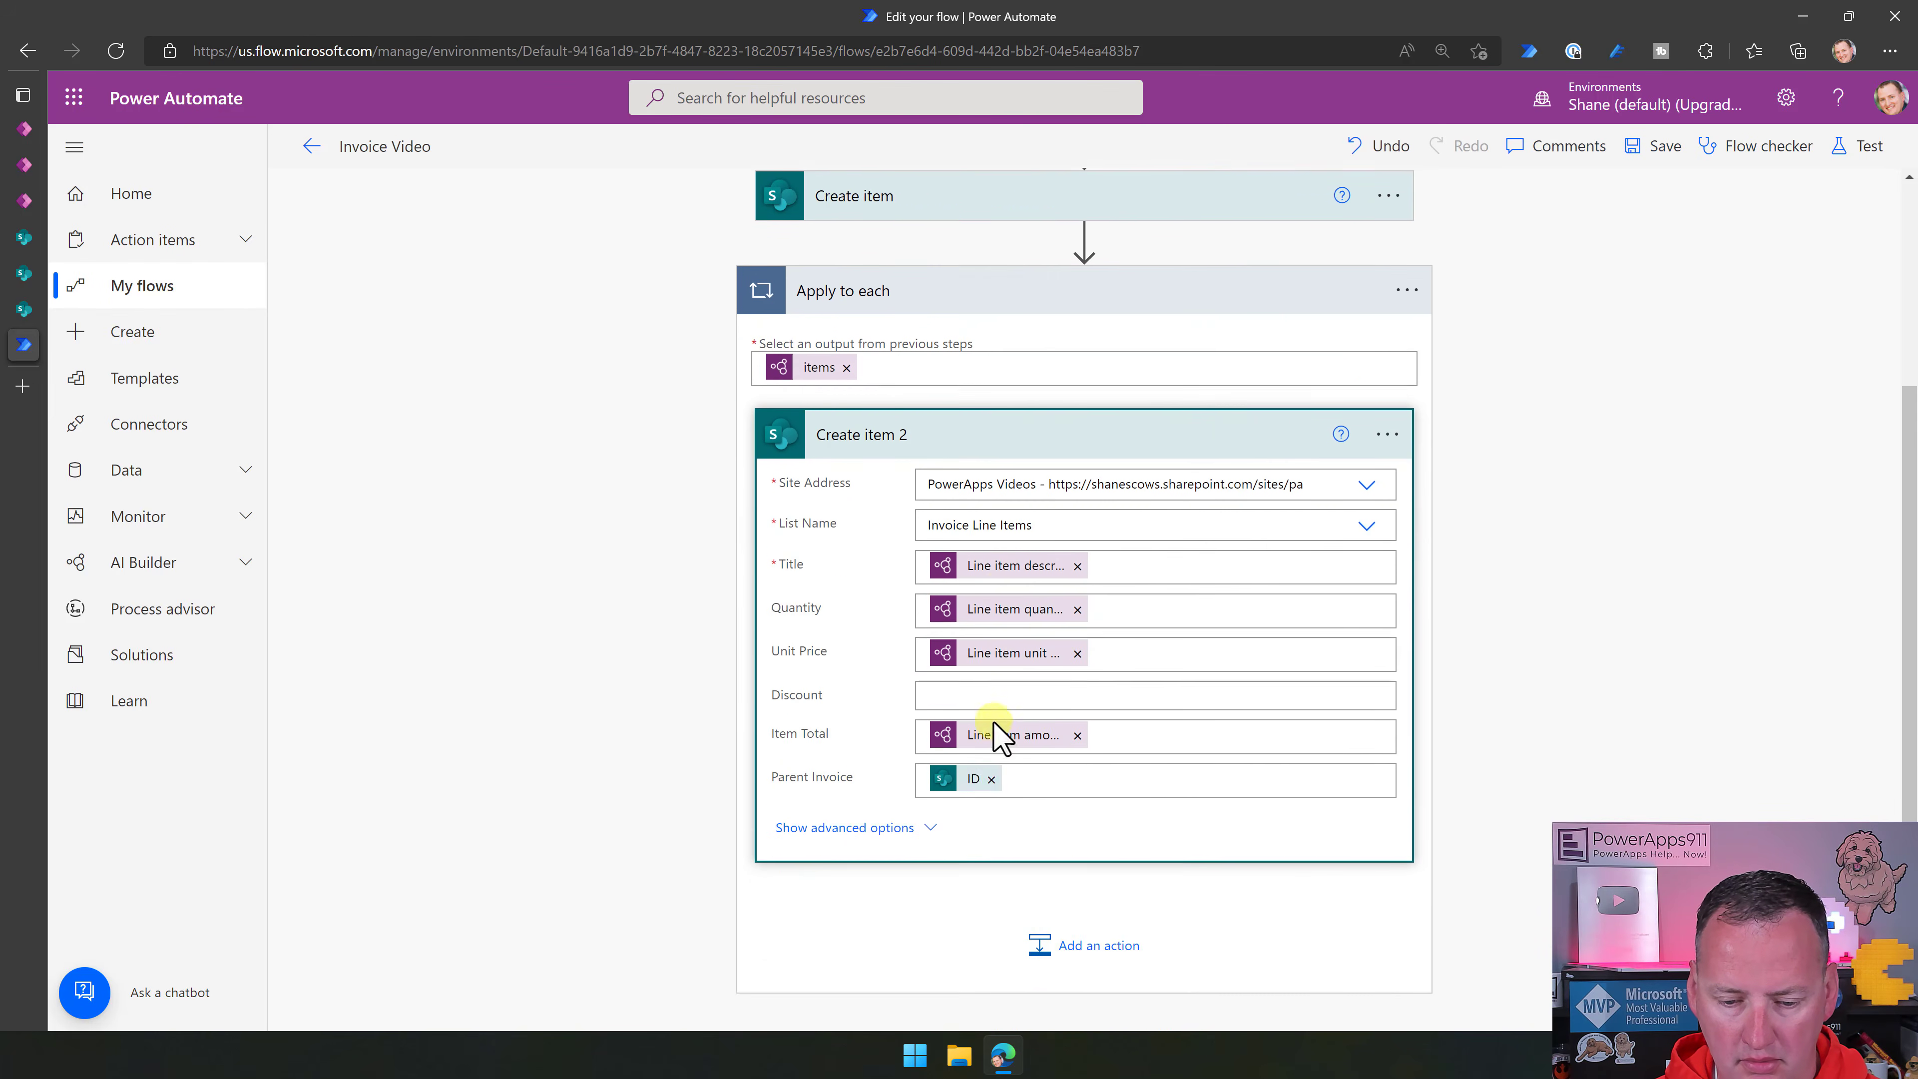
scroll(906, 377, "up", 5)
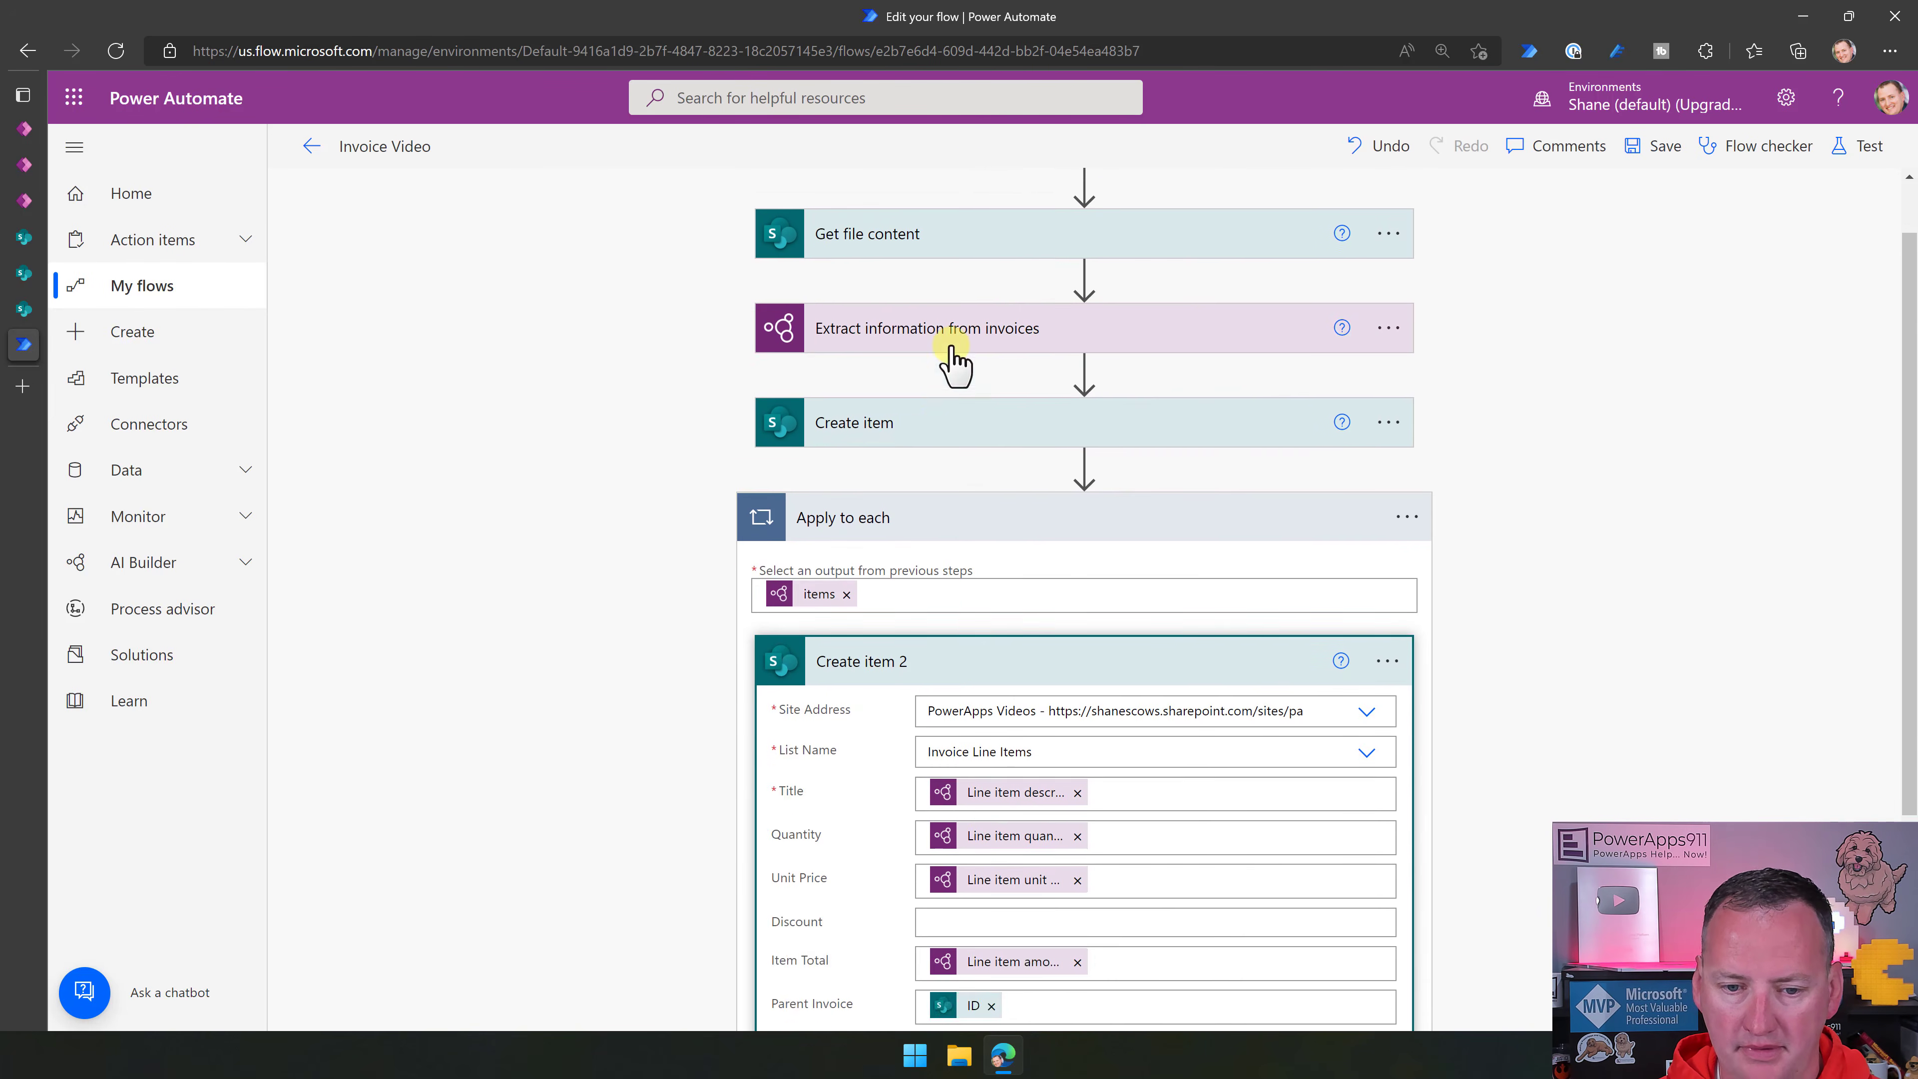
left_click(934, 506)
scroll(1004, 529, "down", 5)
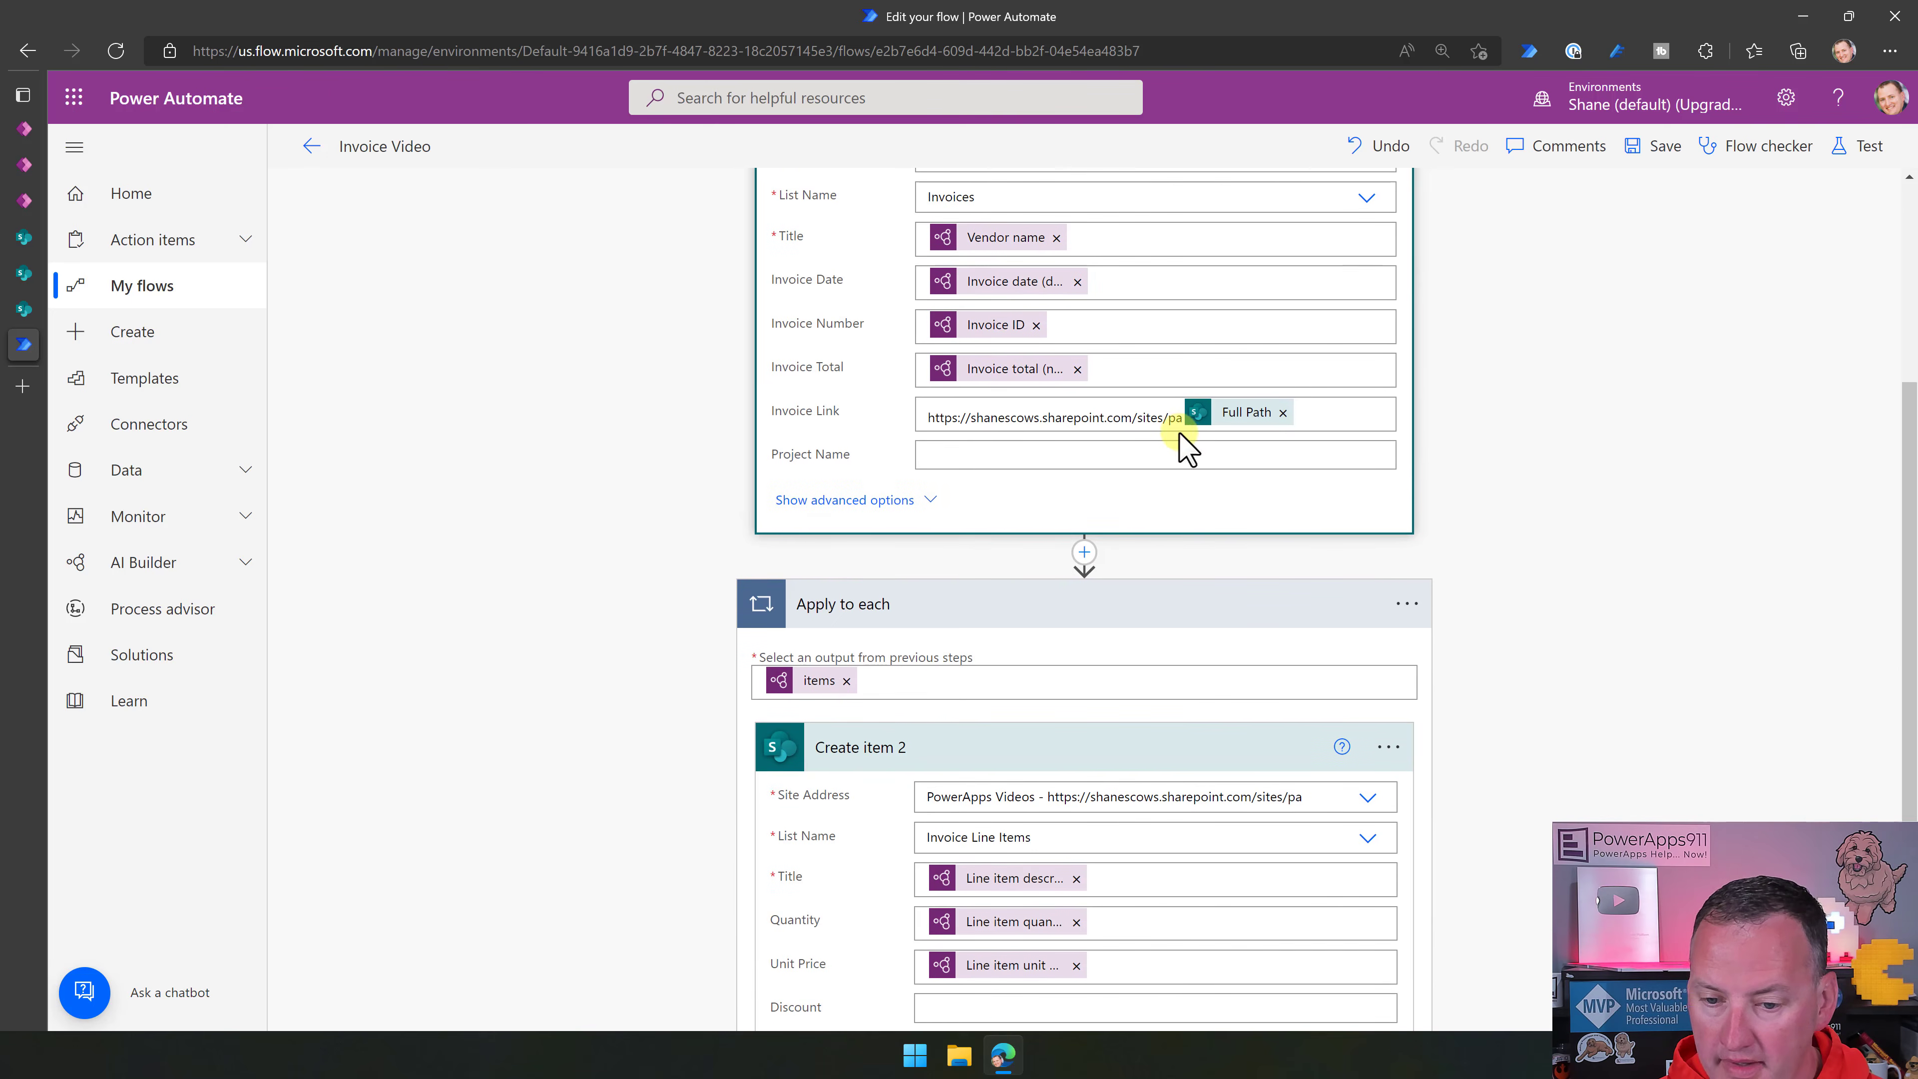
left_click(1182, 423)
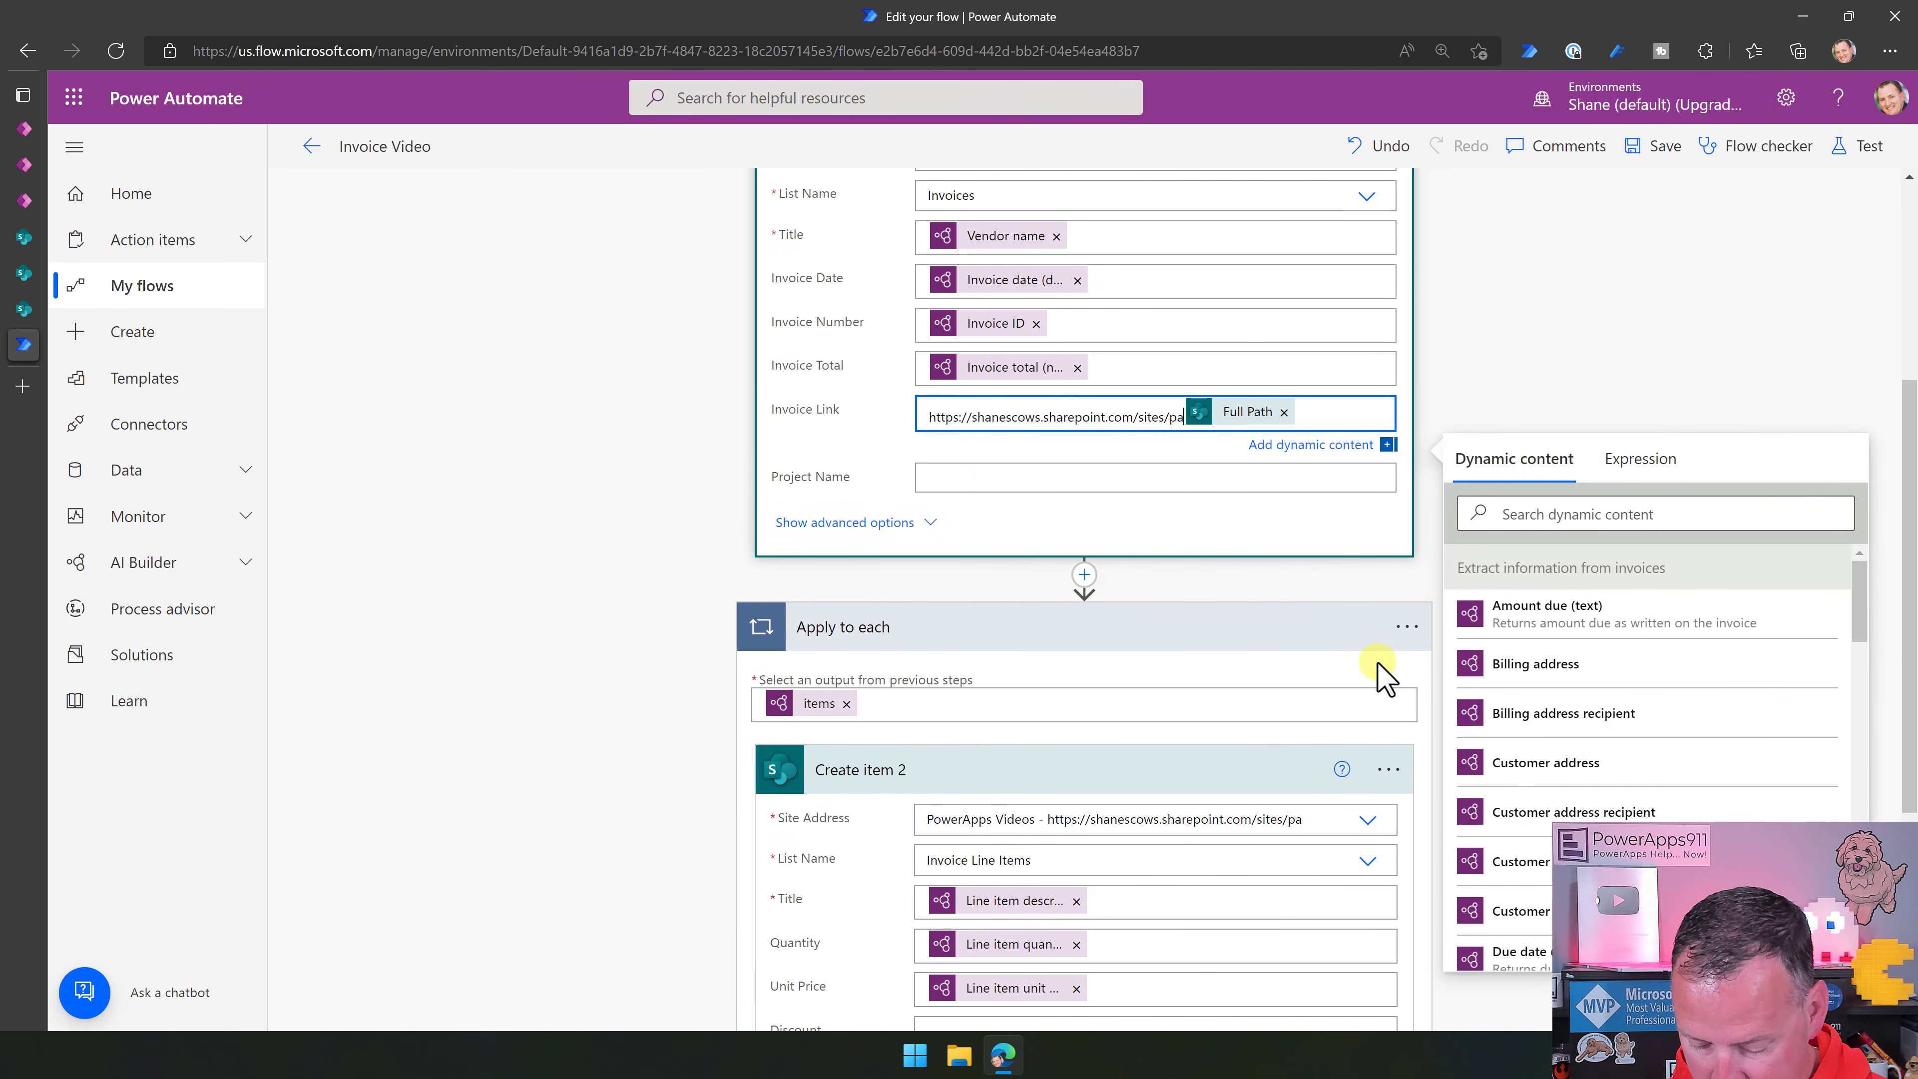
type("/")
left_click(856, 462)
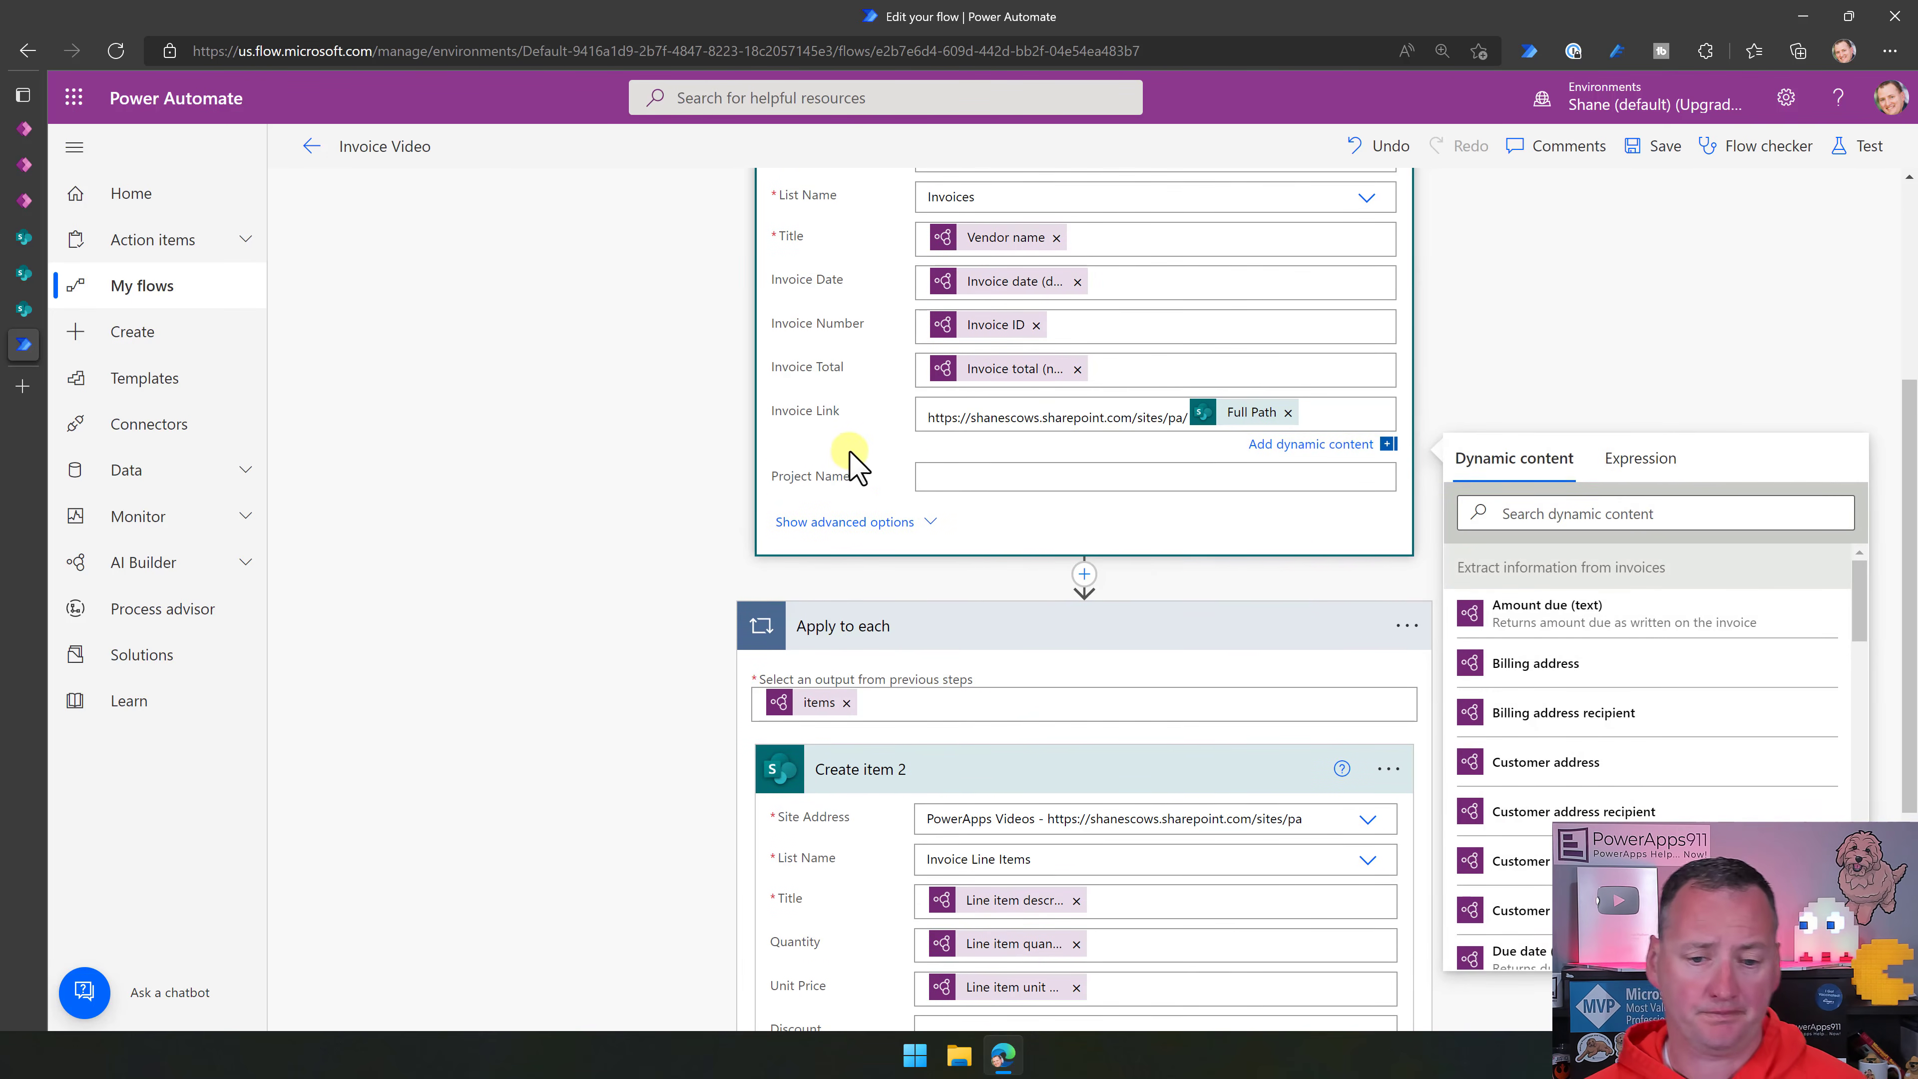
scroll(1028, 483, "up", 5)
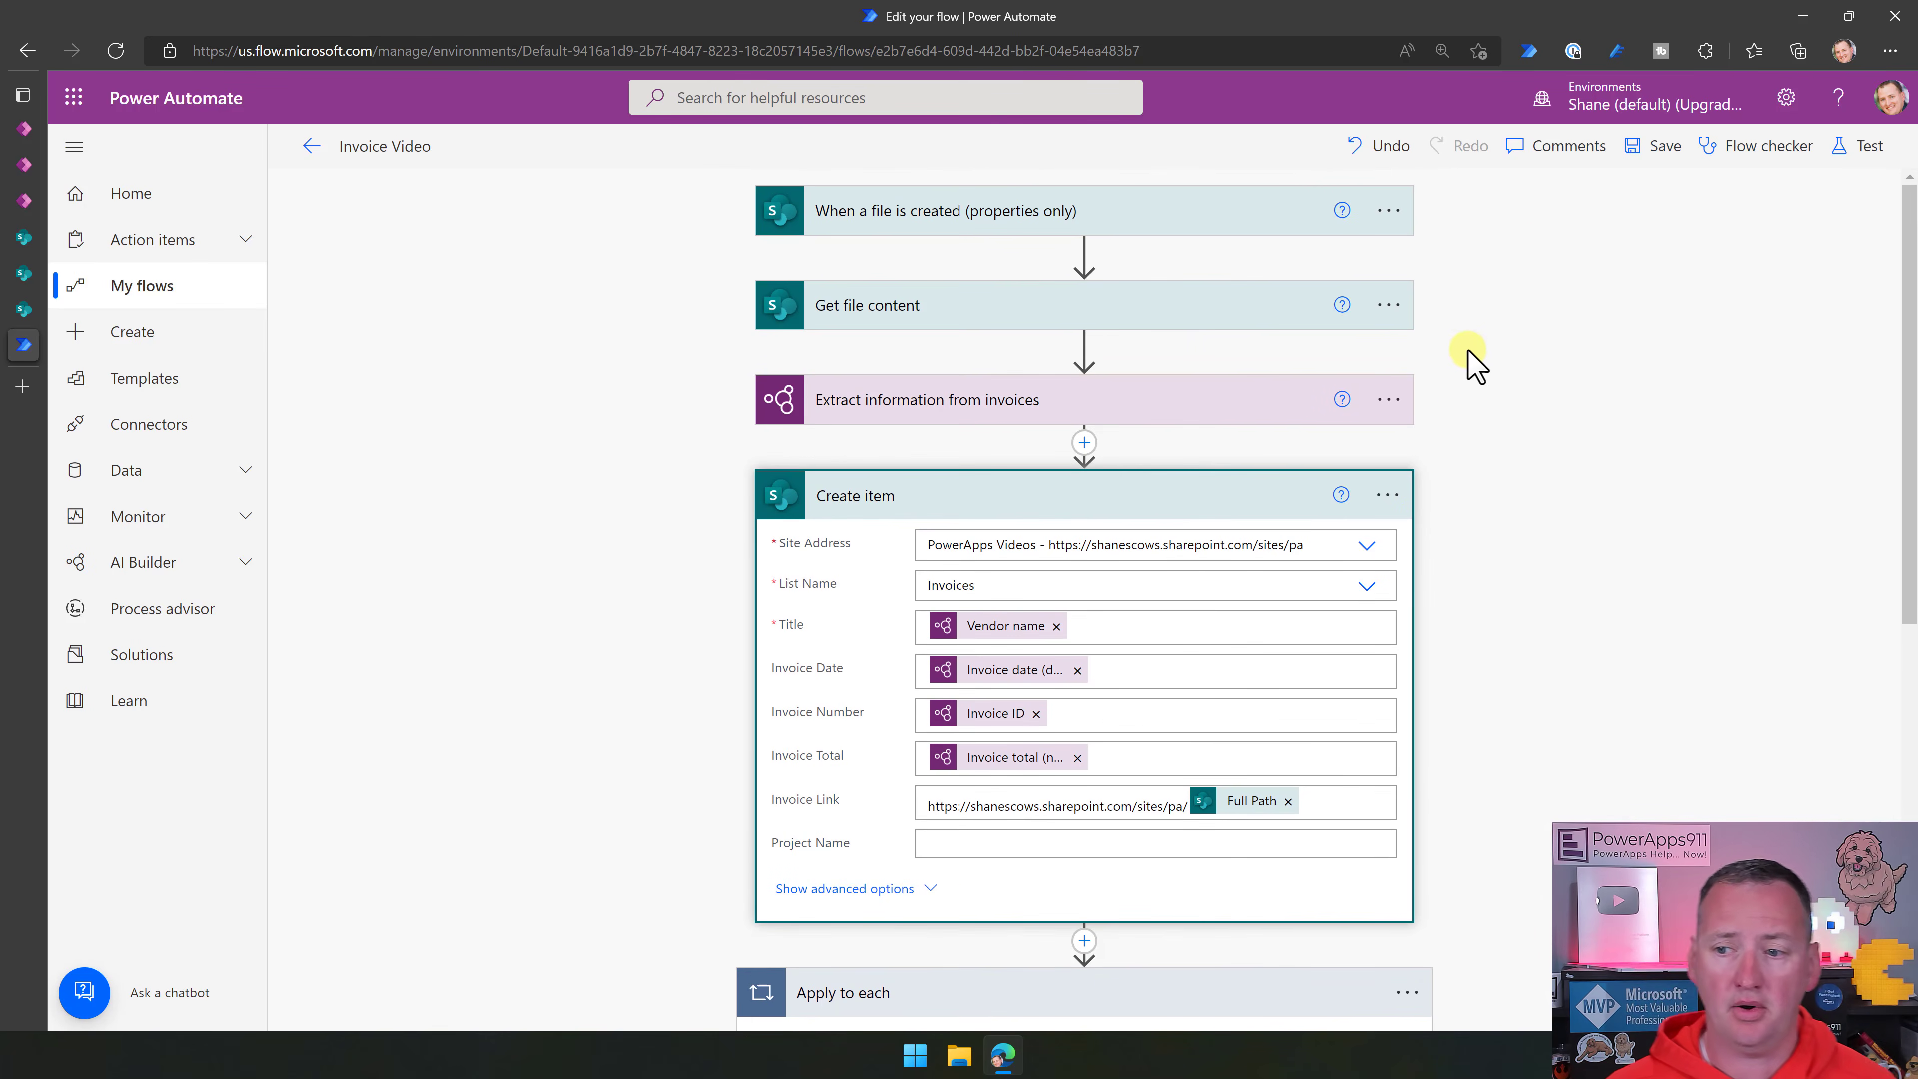
left_click(1642, 145)
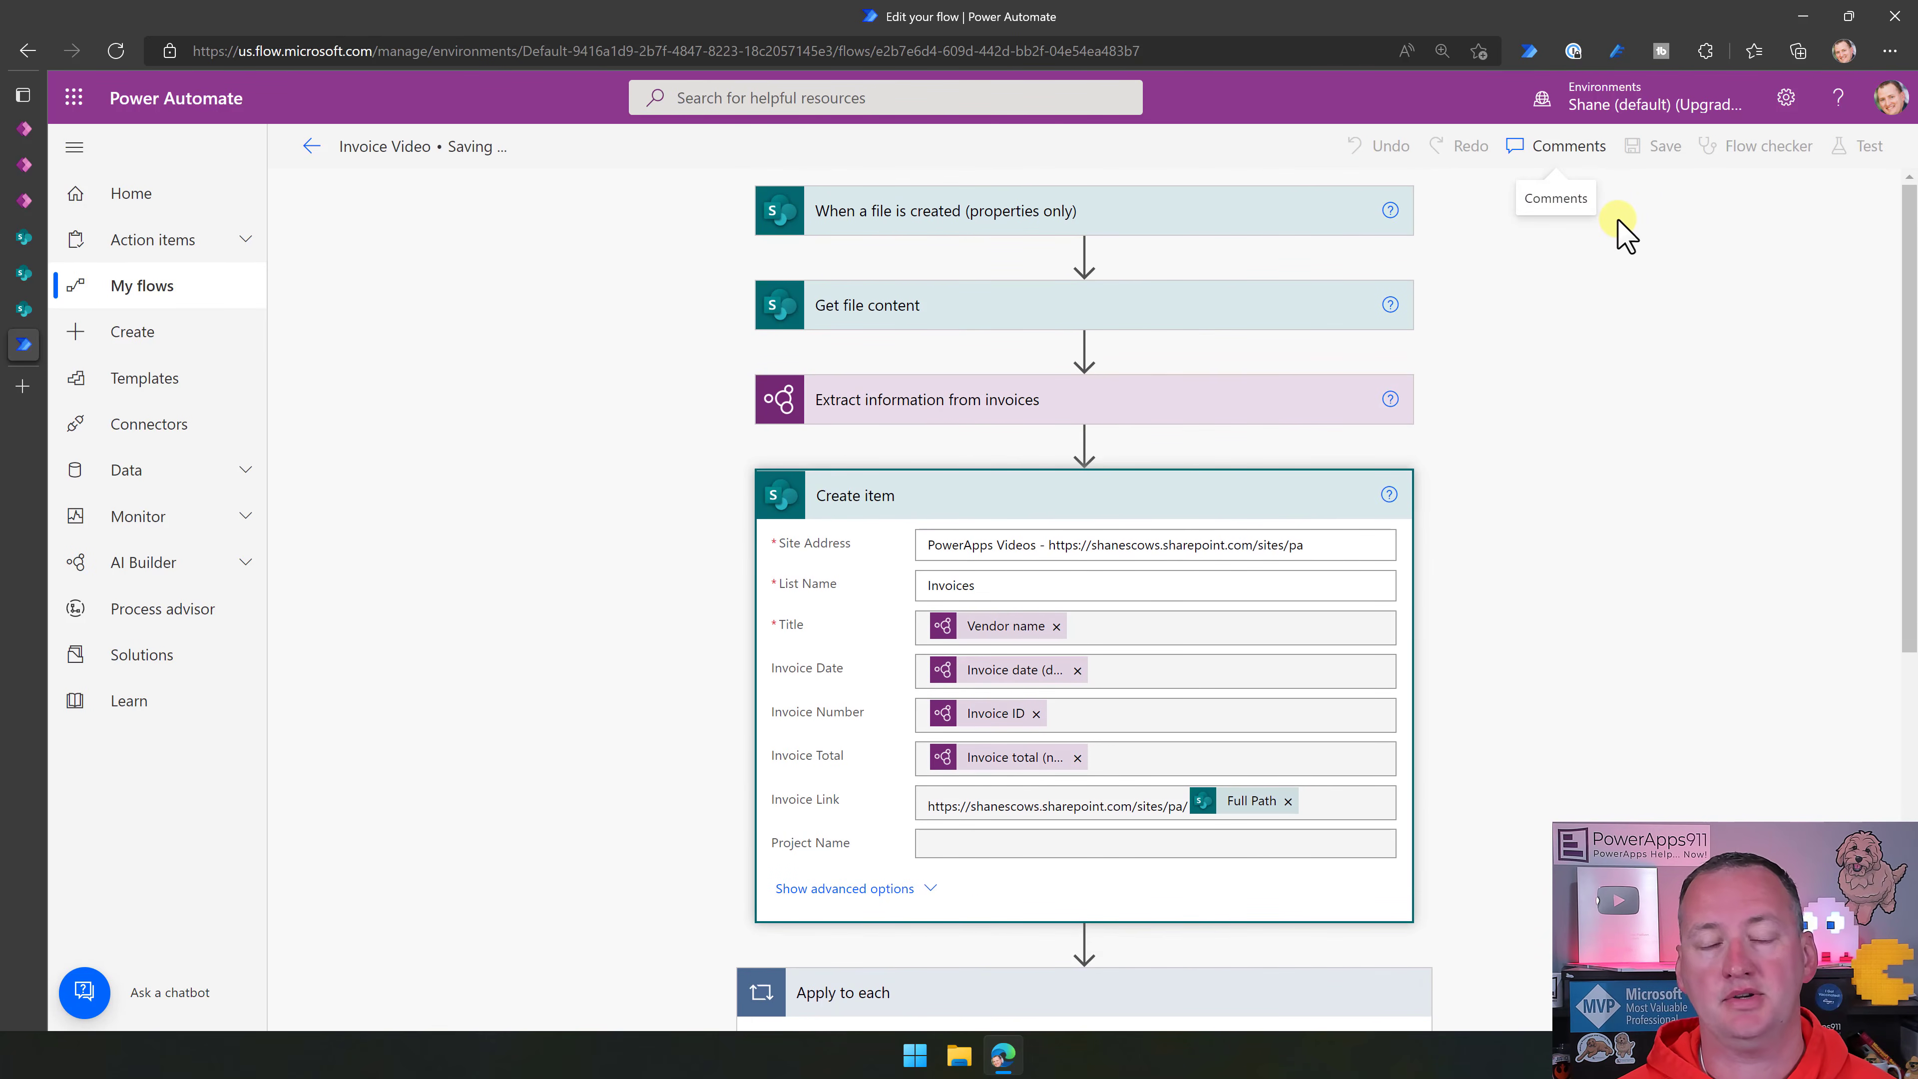